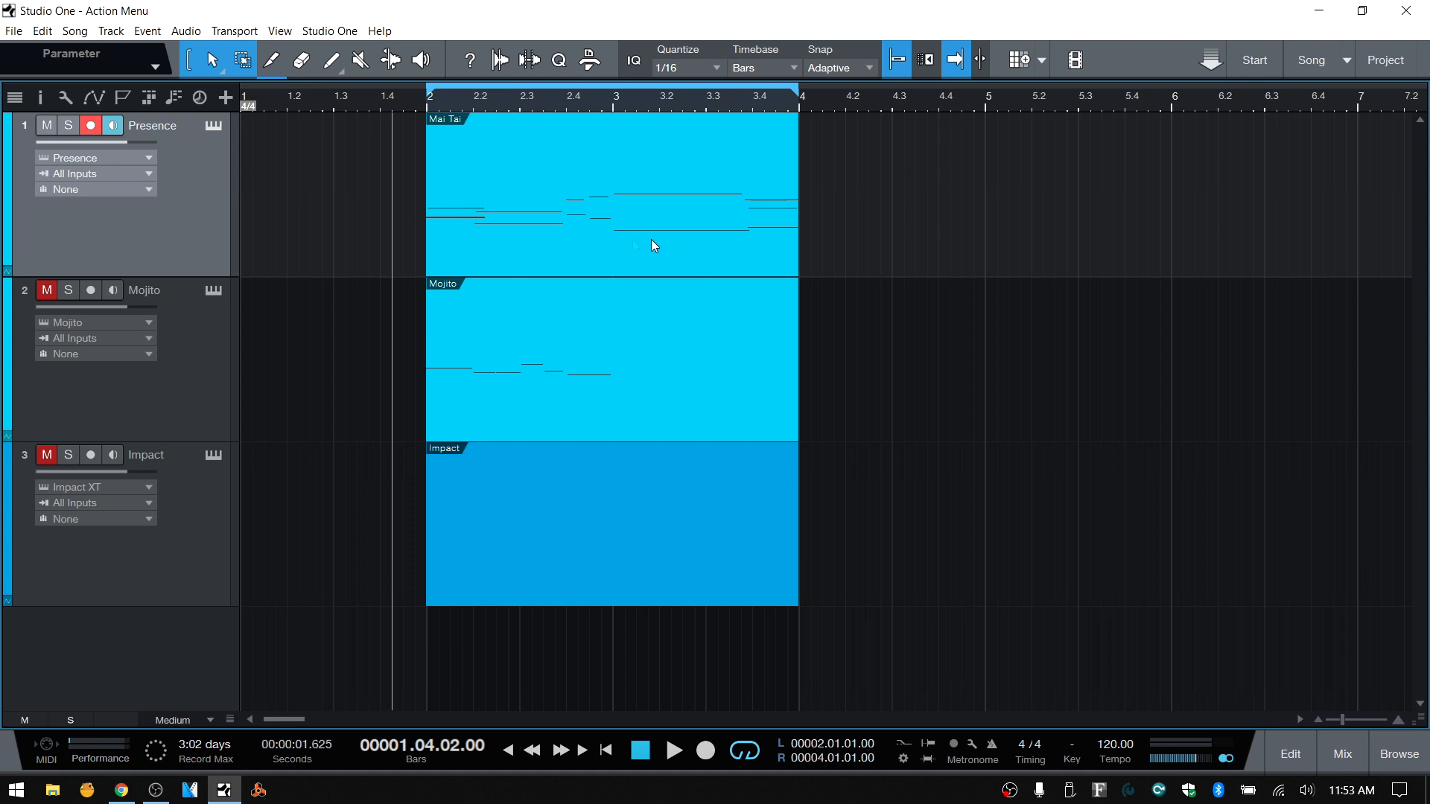
Step: Open the Mai Tai part on the Presence track in the note editor and view the editor's Action commands
double_click(560, 236)
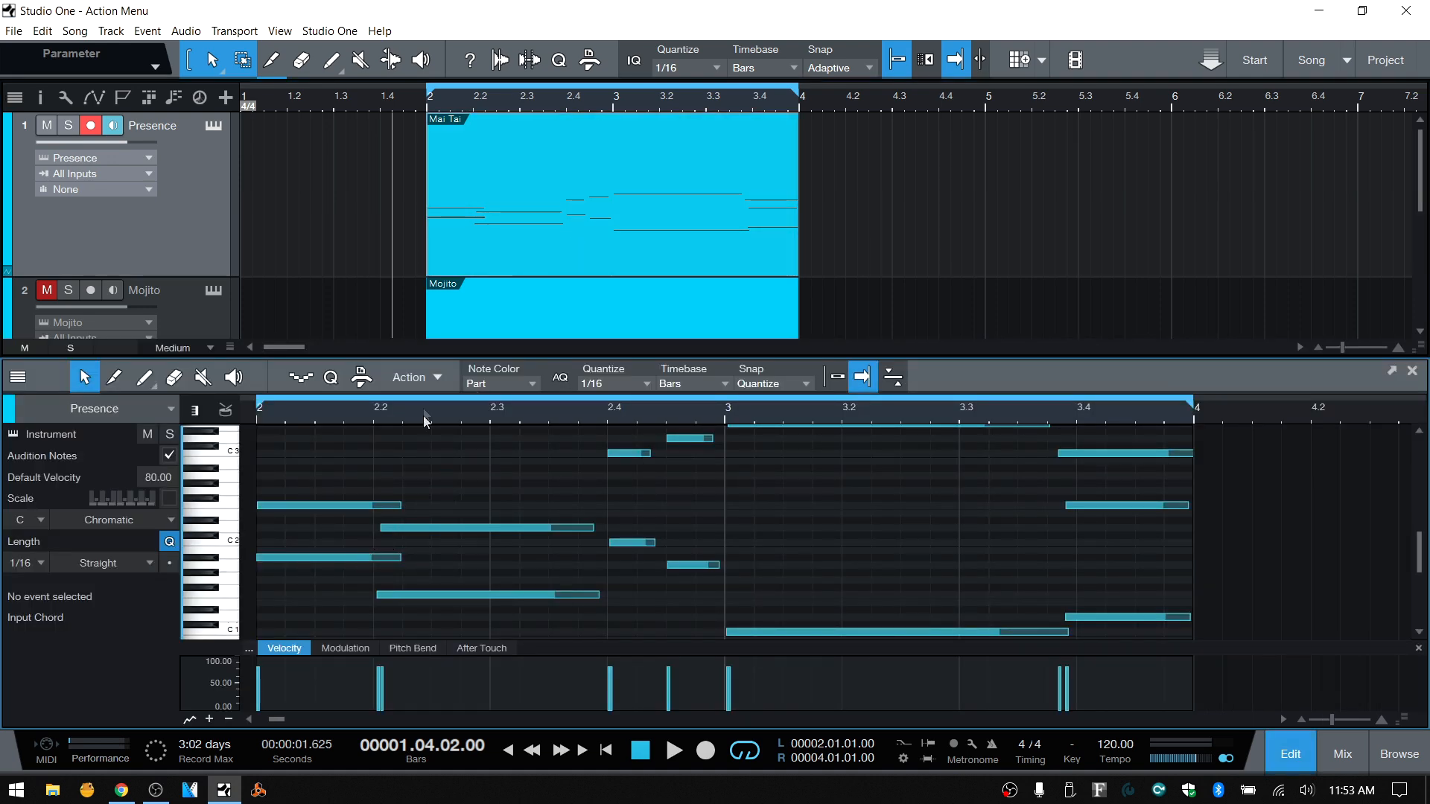
click(437, 377)
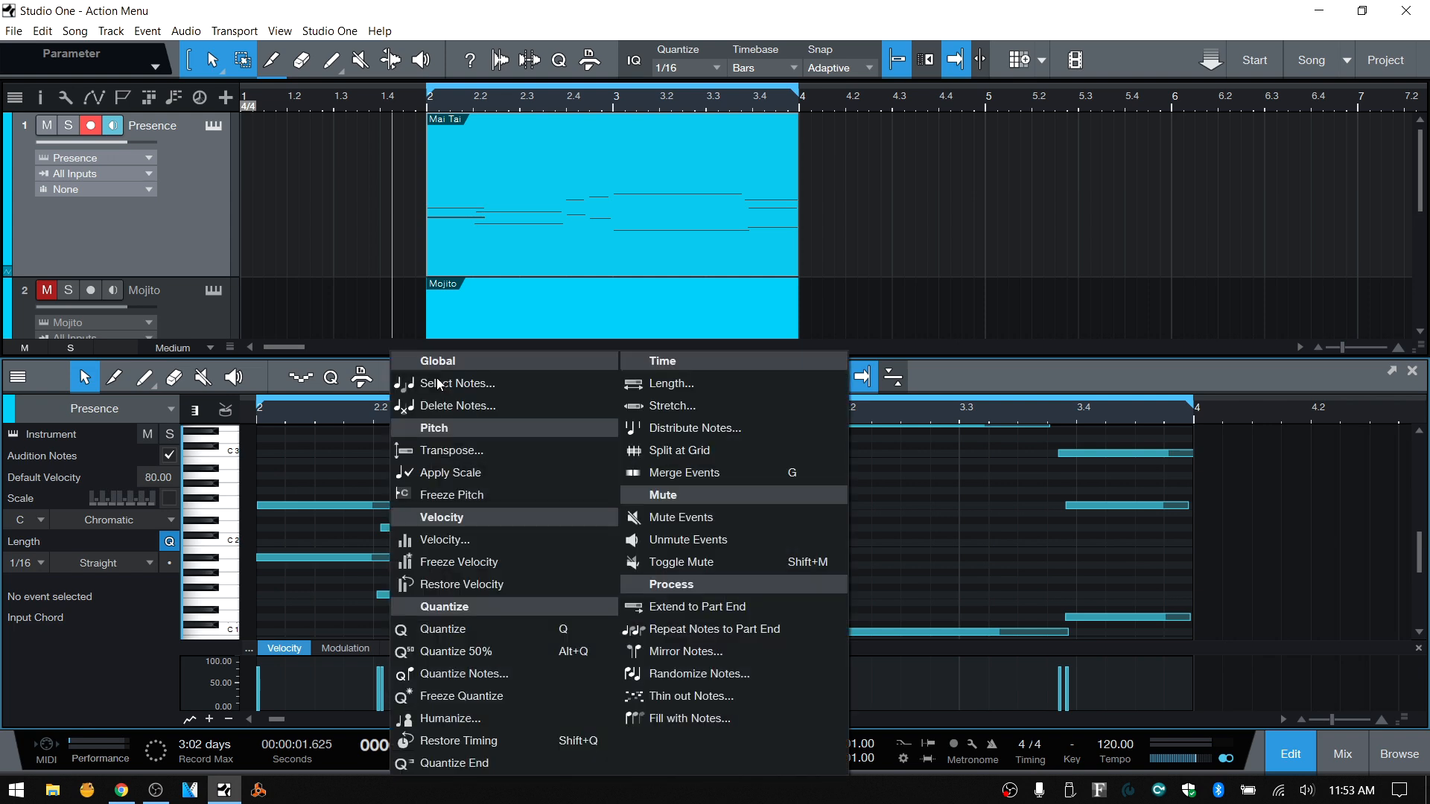
click(385, 380)
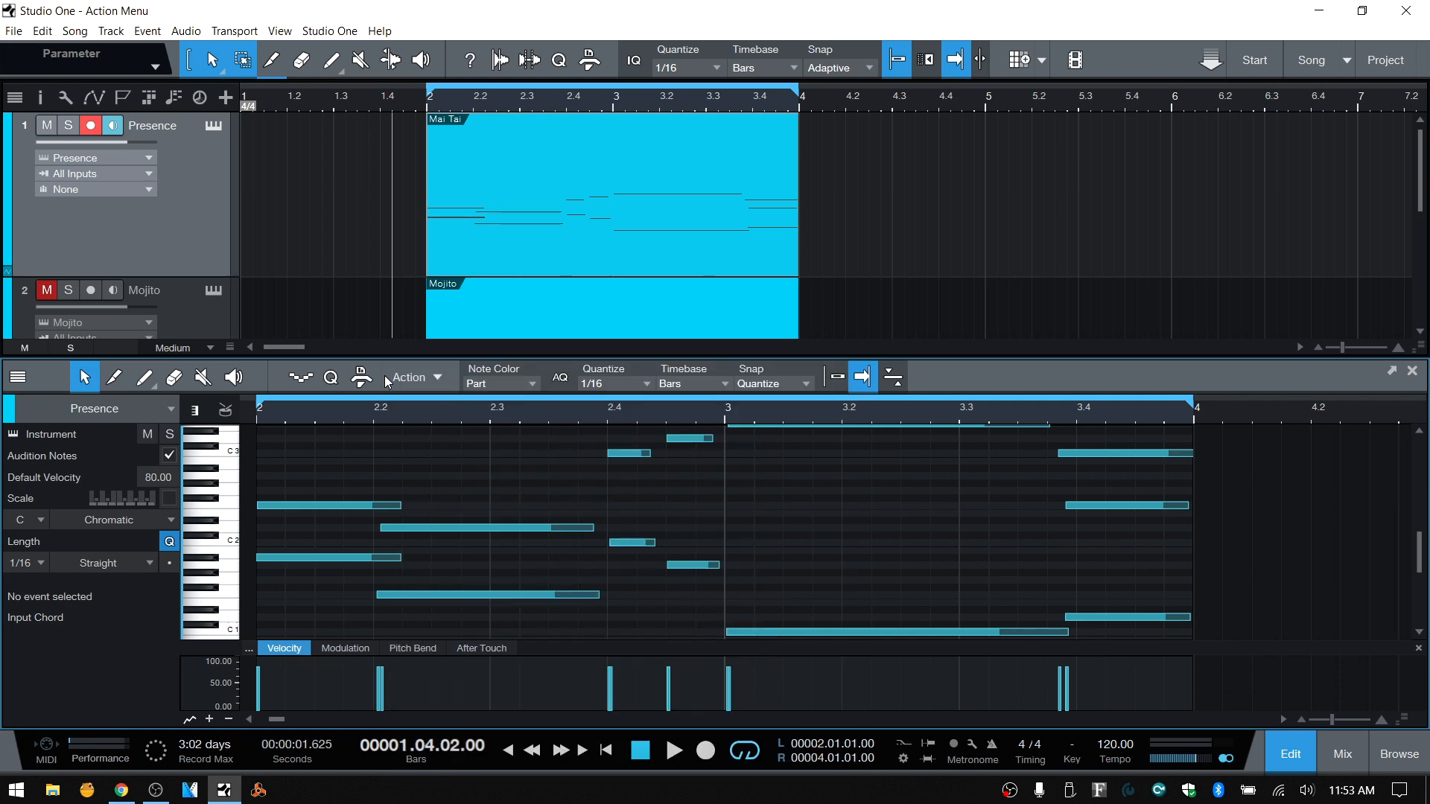
Step: Compare the Musical Functions offered for the Mai Tai part in the arrangement with the note editor's Action commands
right_click(586, 242)
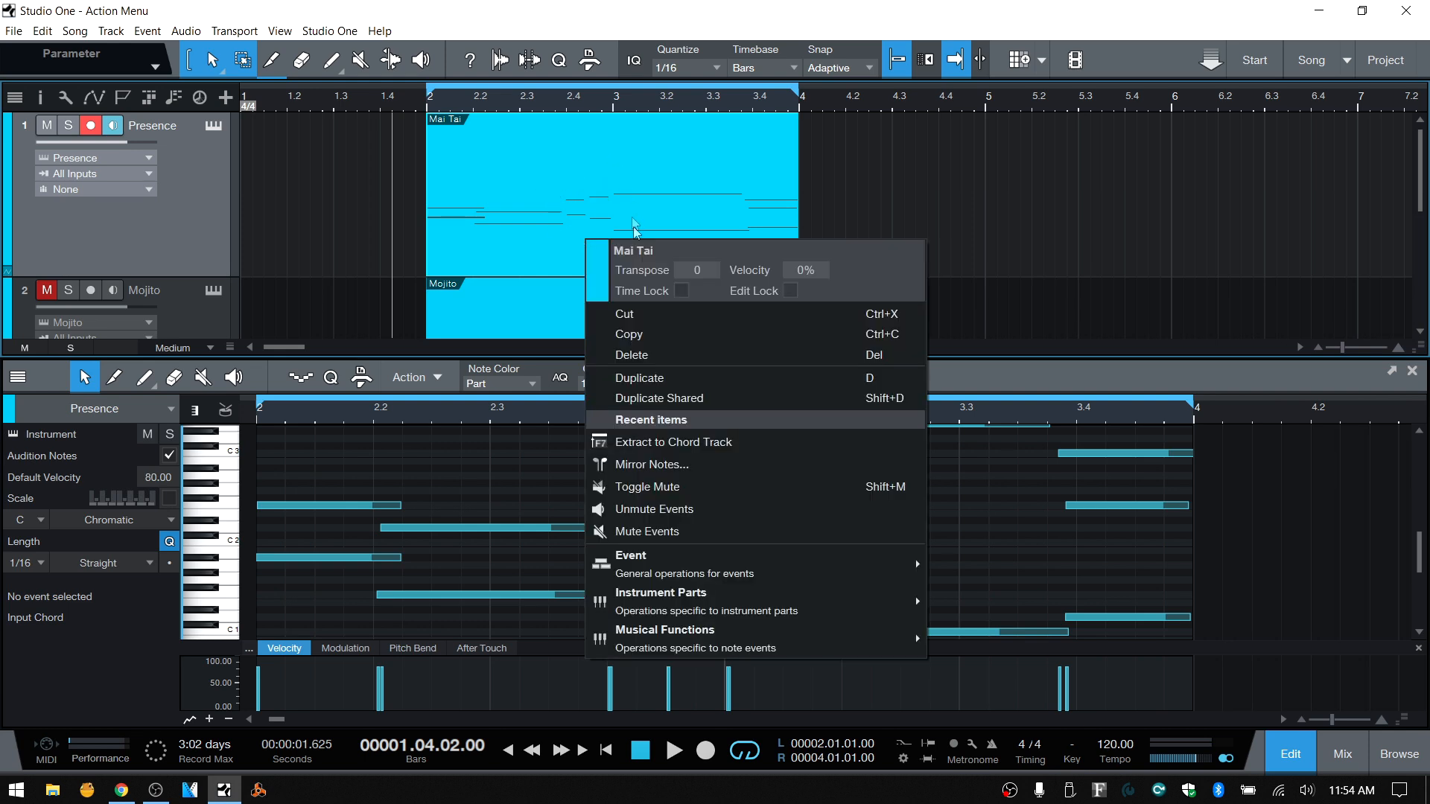
mouse_move(663, 645)
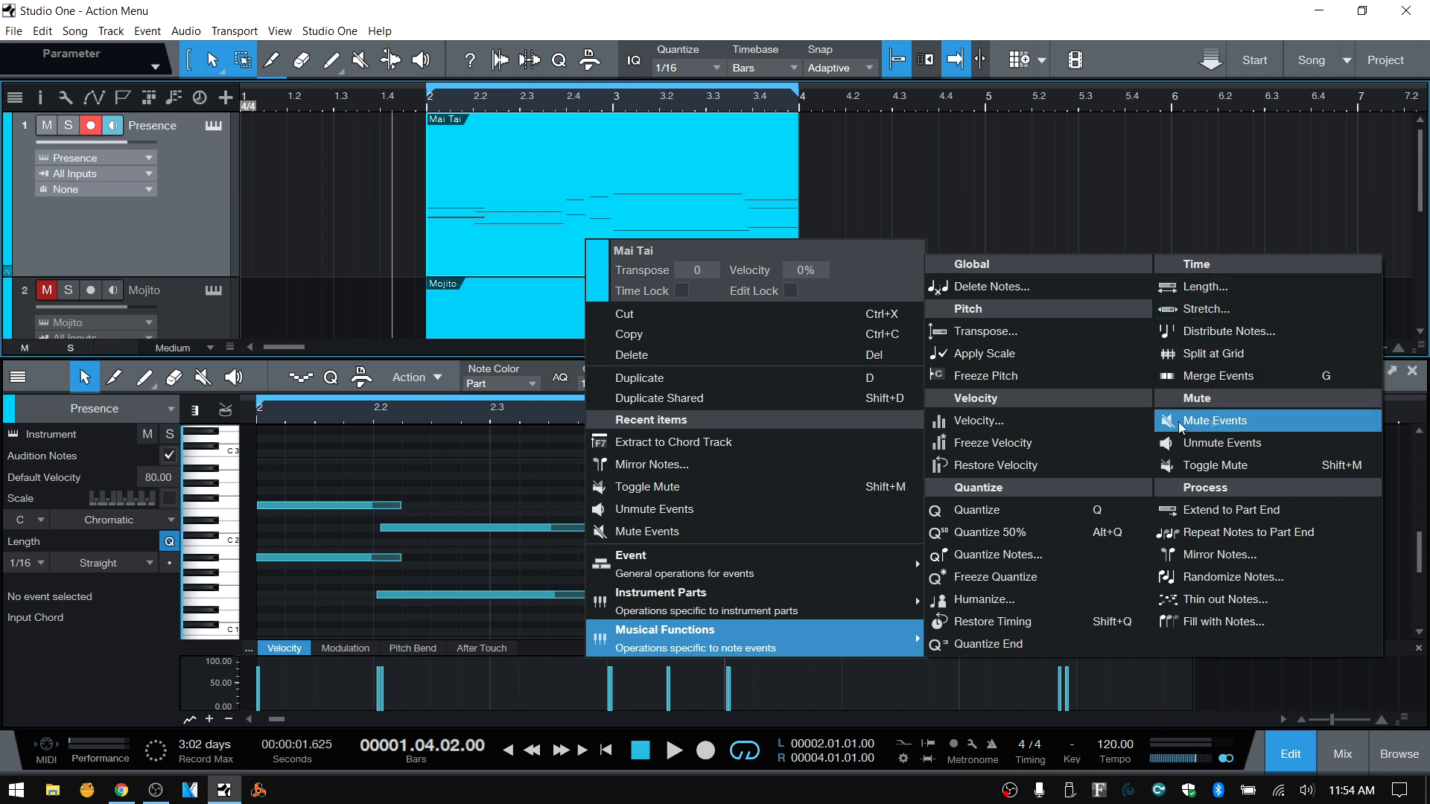
click(765, 229)
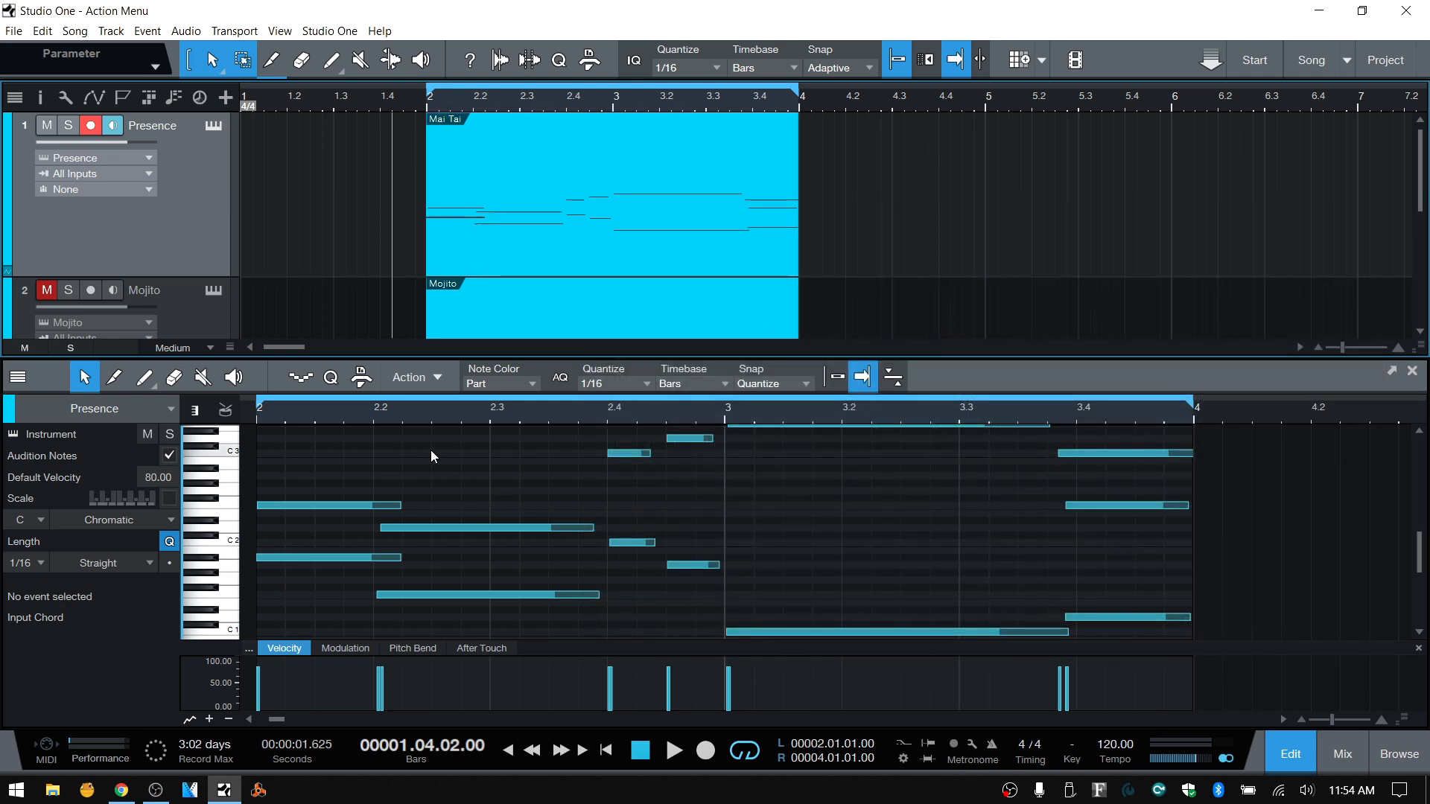
click(428, 384)
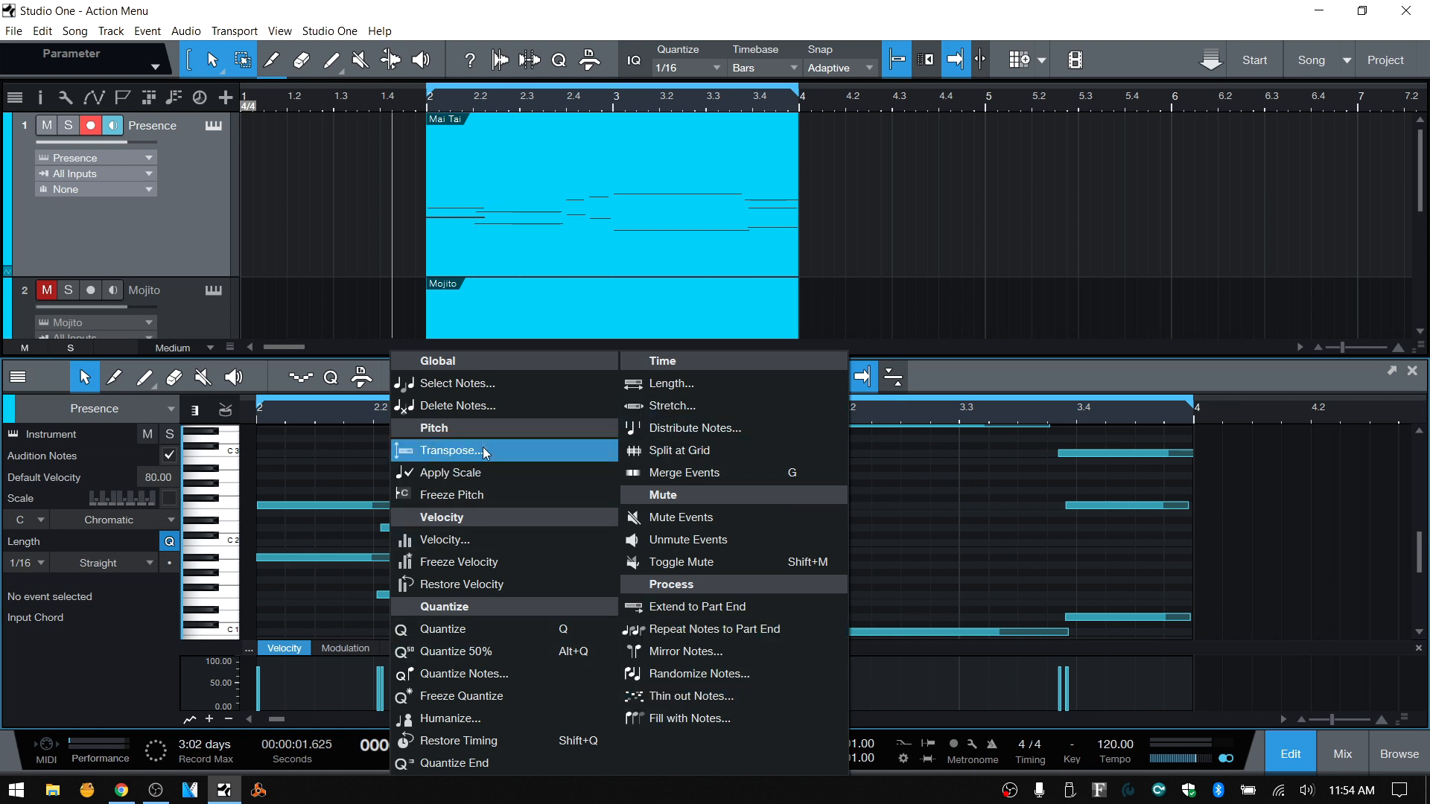
click(908, 566)
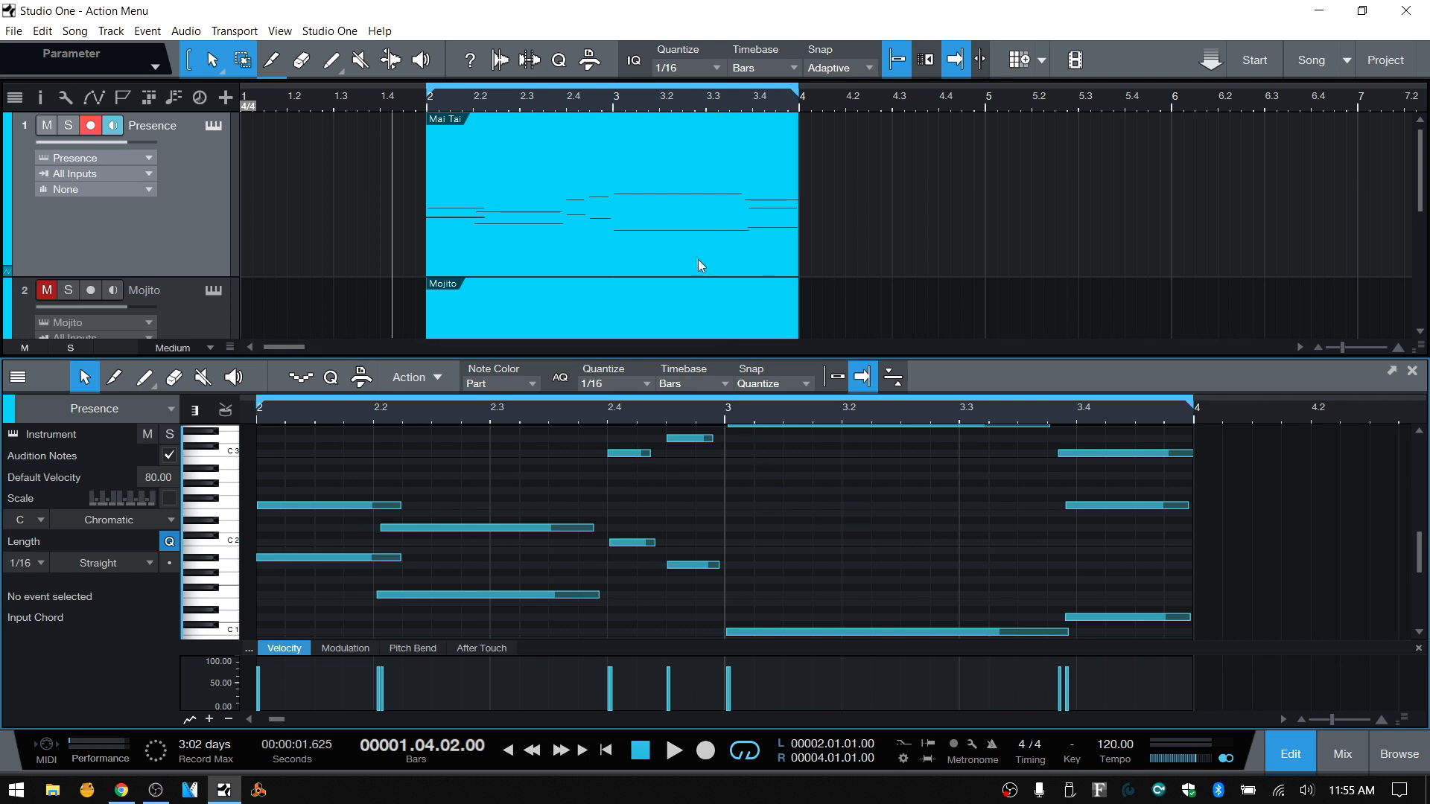
right_click(685, 244)
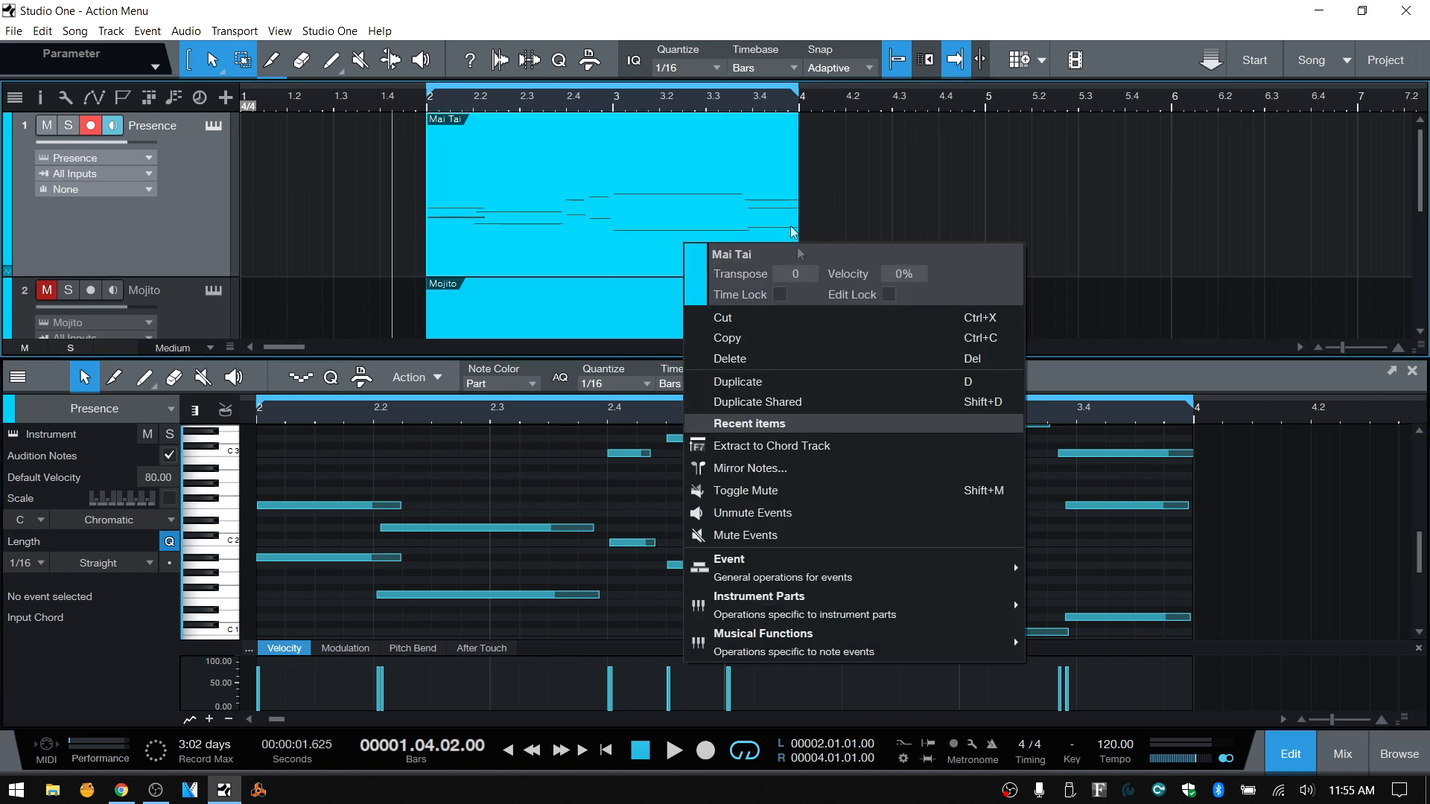
mouse_move(767, 655)
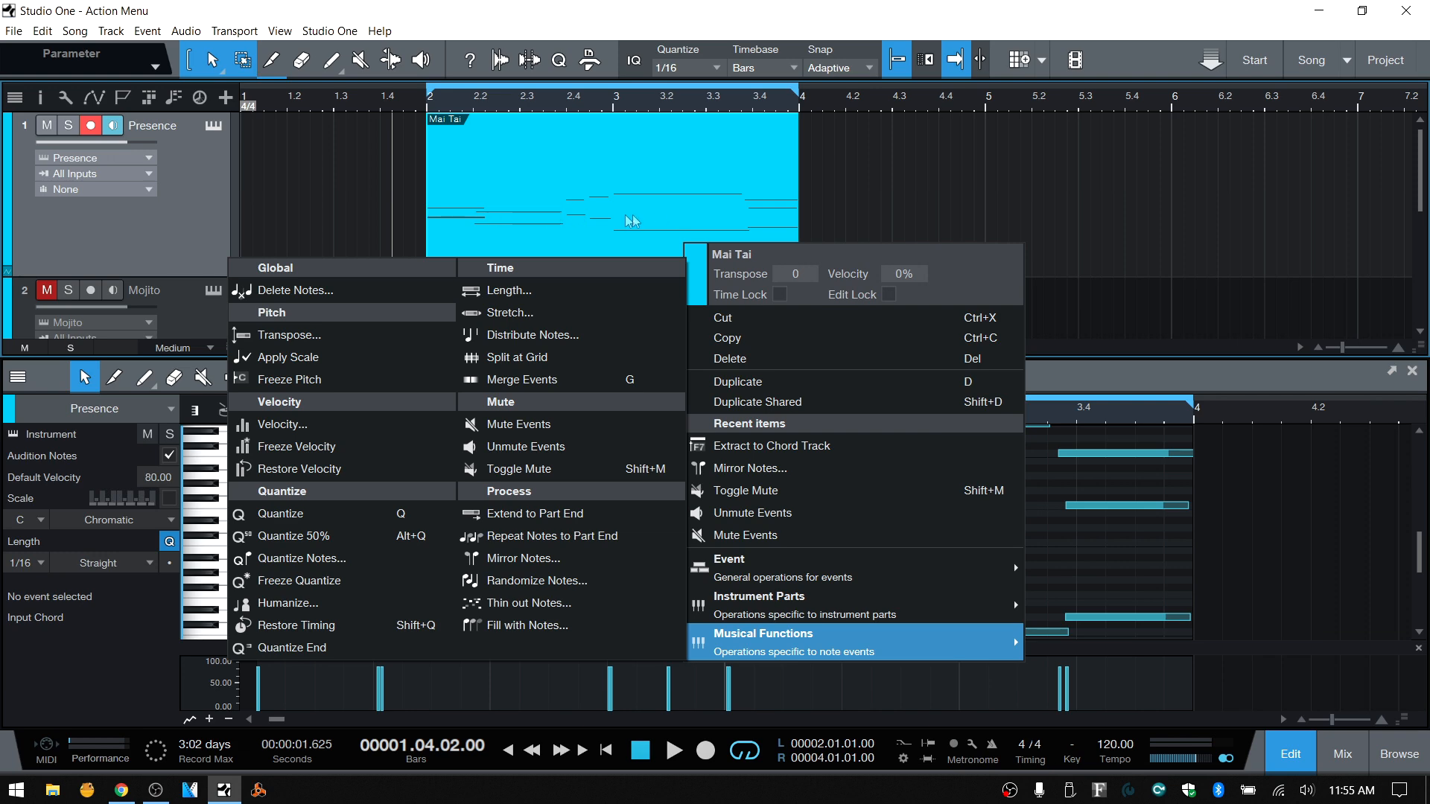
click(944, 167)
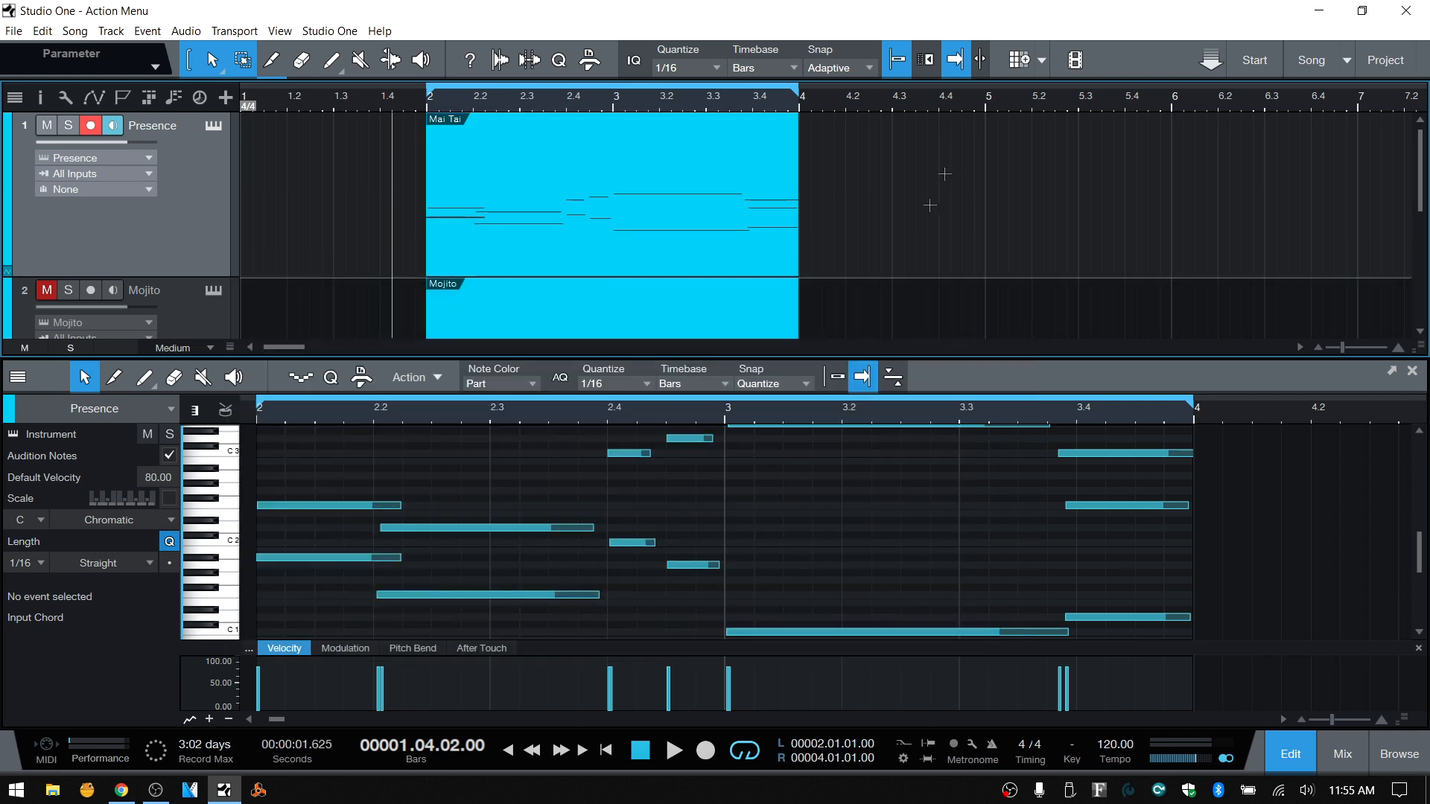
click(437, 378)
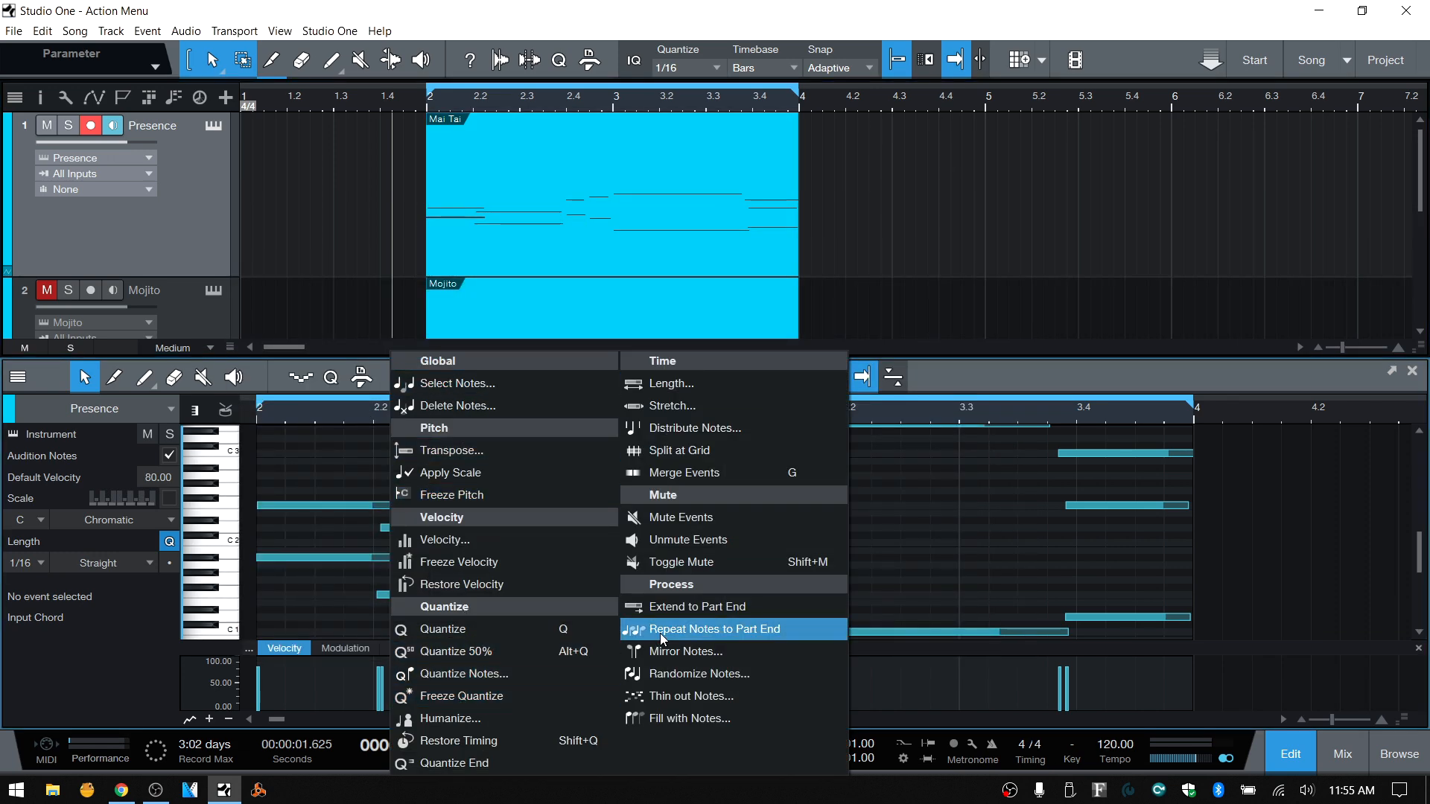
click(963, 560)
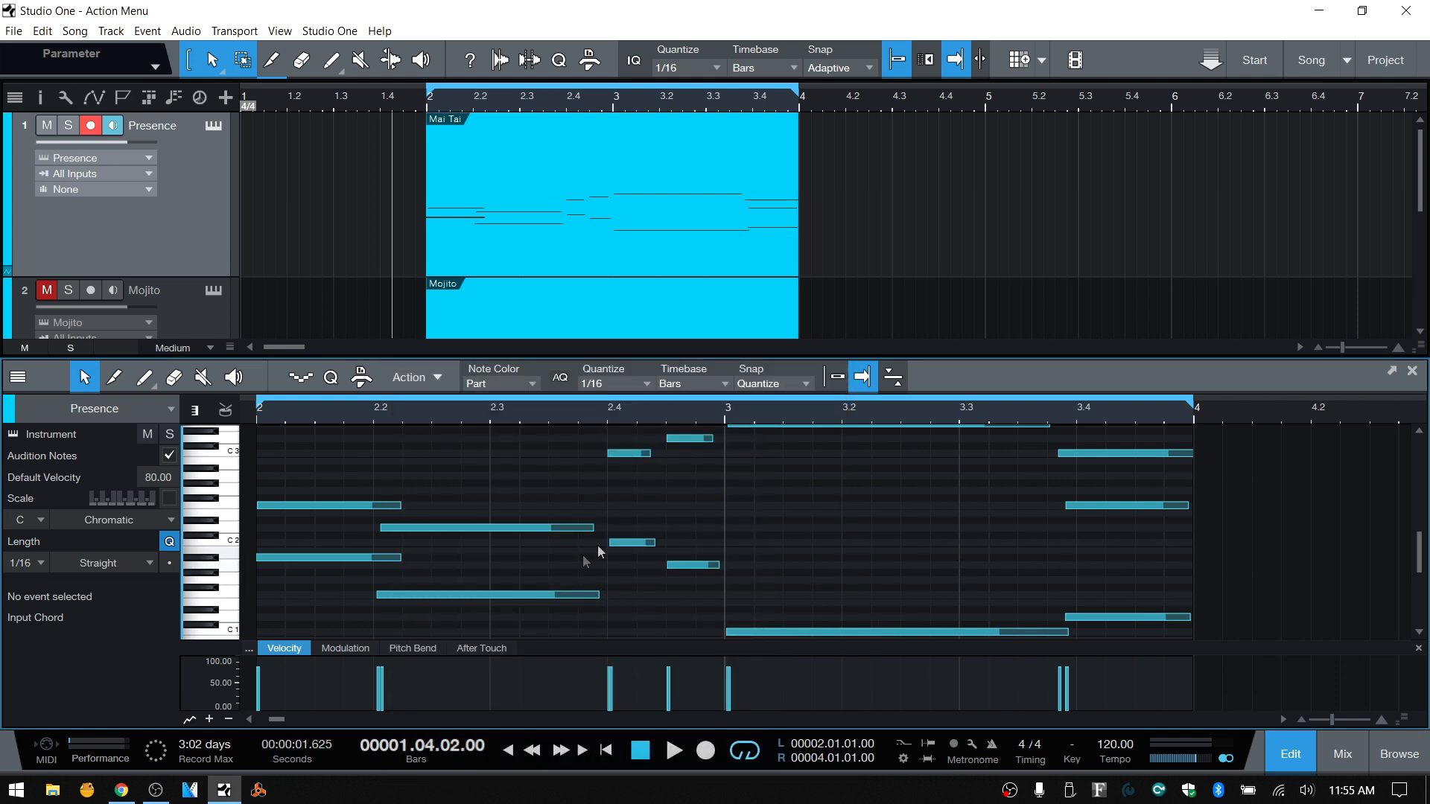
Step: Select and deselect four notes between beats 2.2 and 3, and detach the note editor into its own maximized window
drag(488, 494, 769, 614)
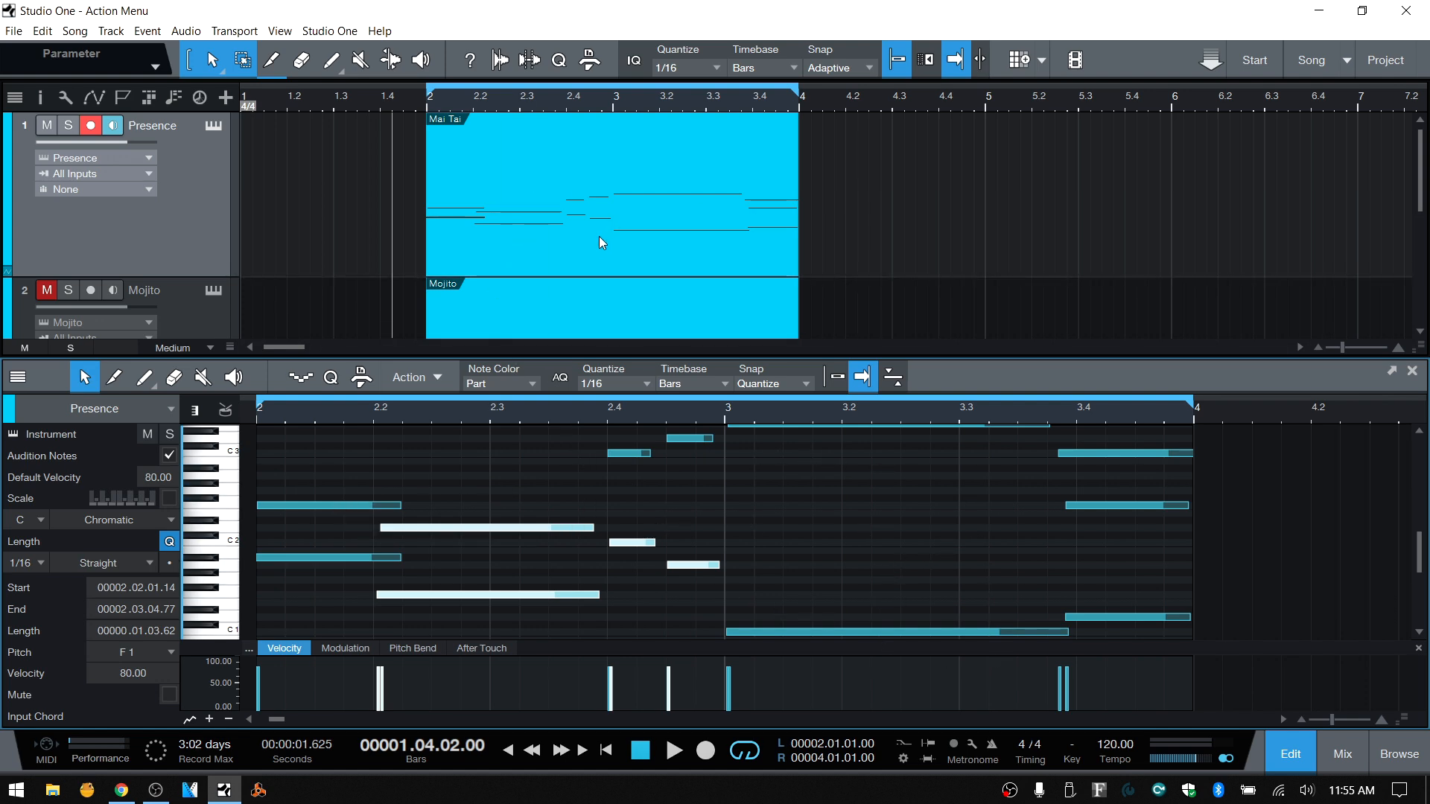
click(827, 526)
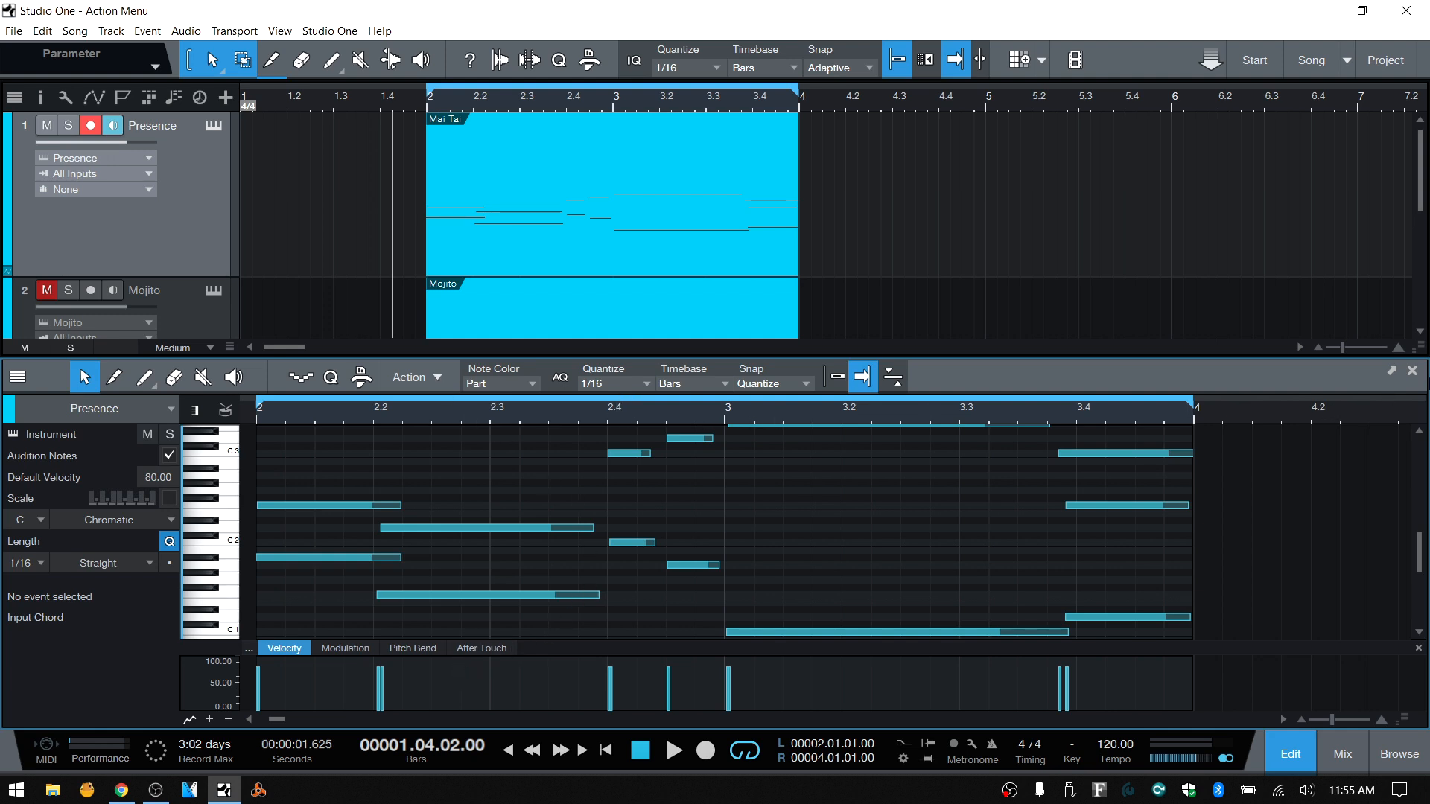
click(1391, 371)
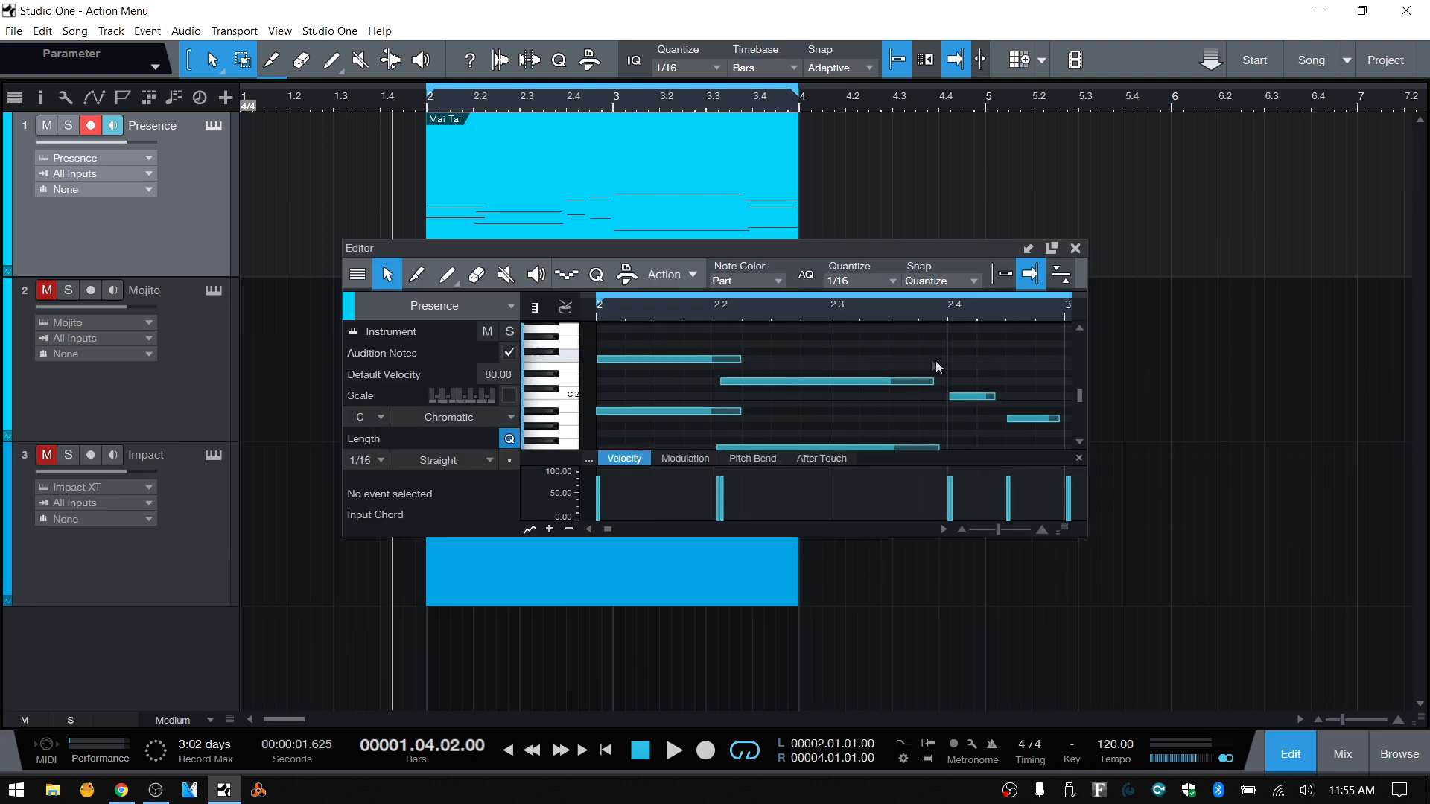
click(1052, 248)
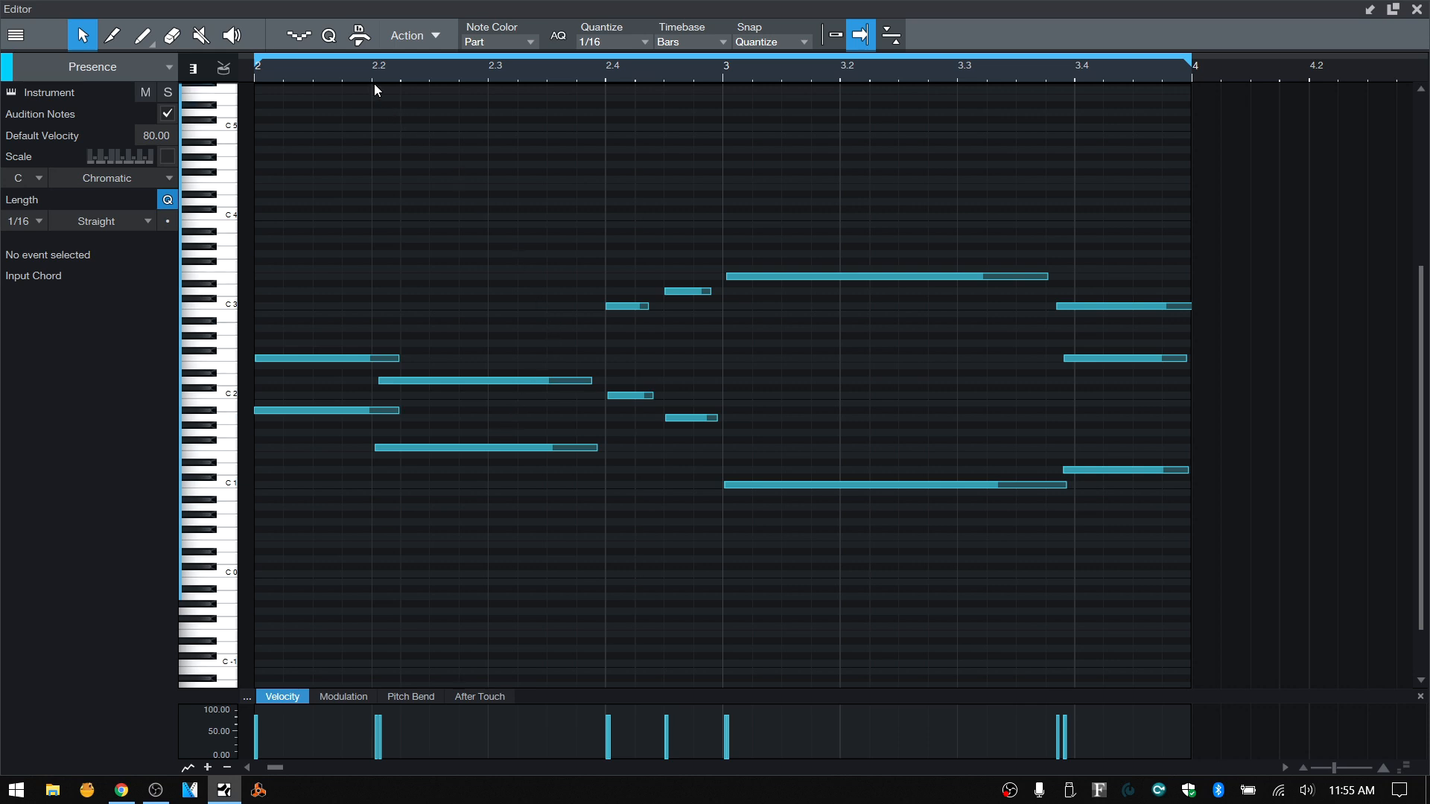
Step: Run Select Notes on the unselected part with Select highest notes and Deselect matching notes
click(436, 37)
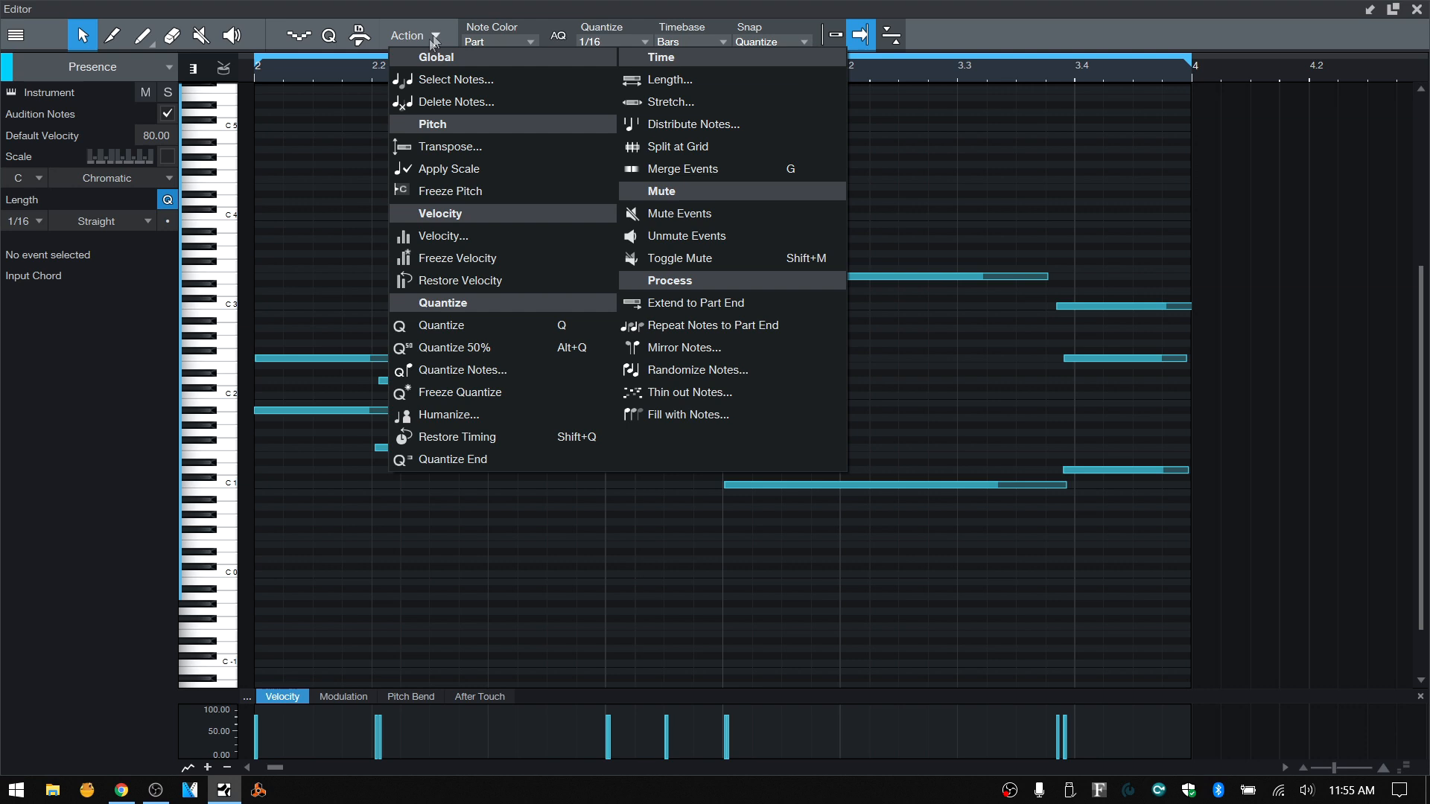
click(451, 81)
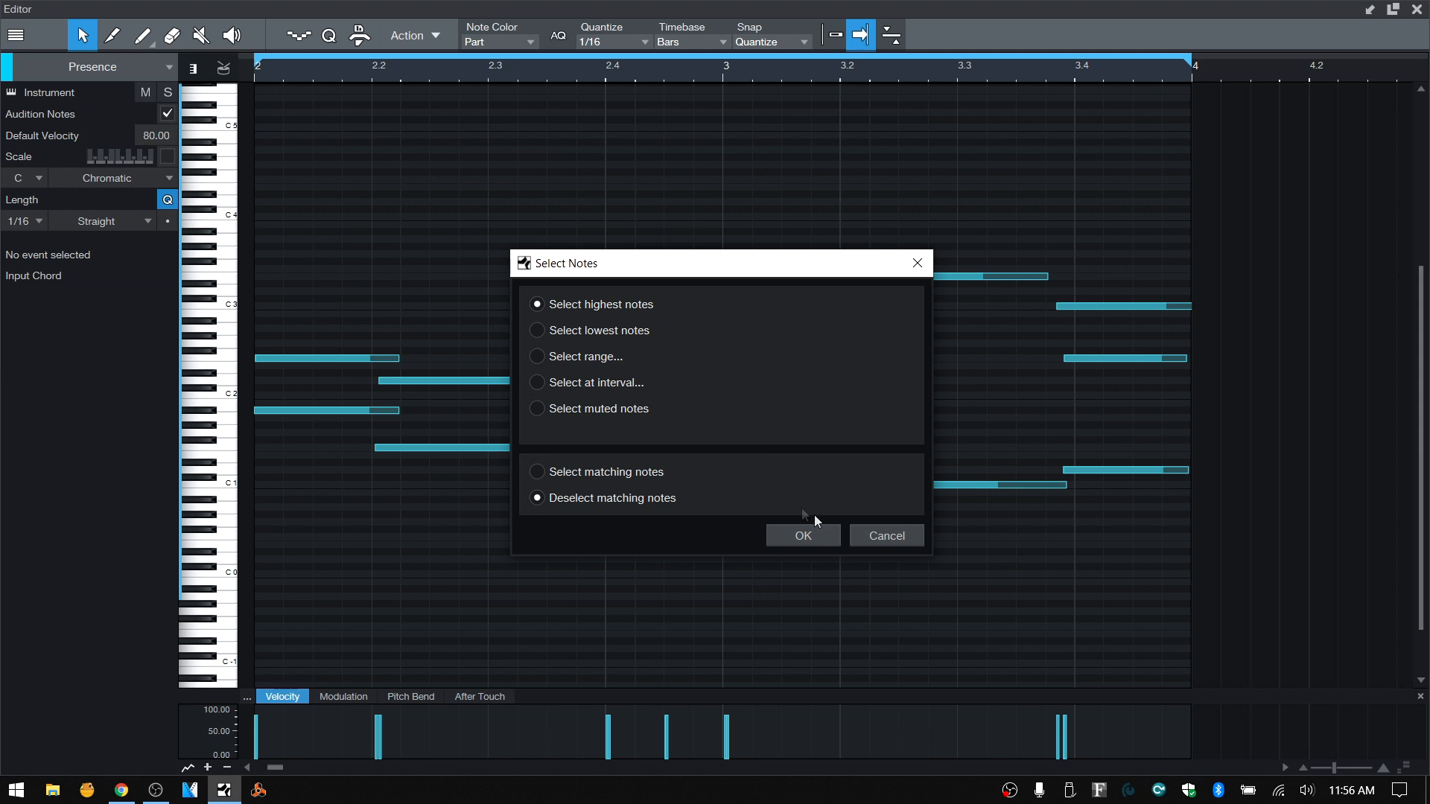
click(803, 536)
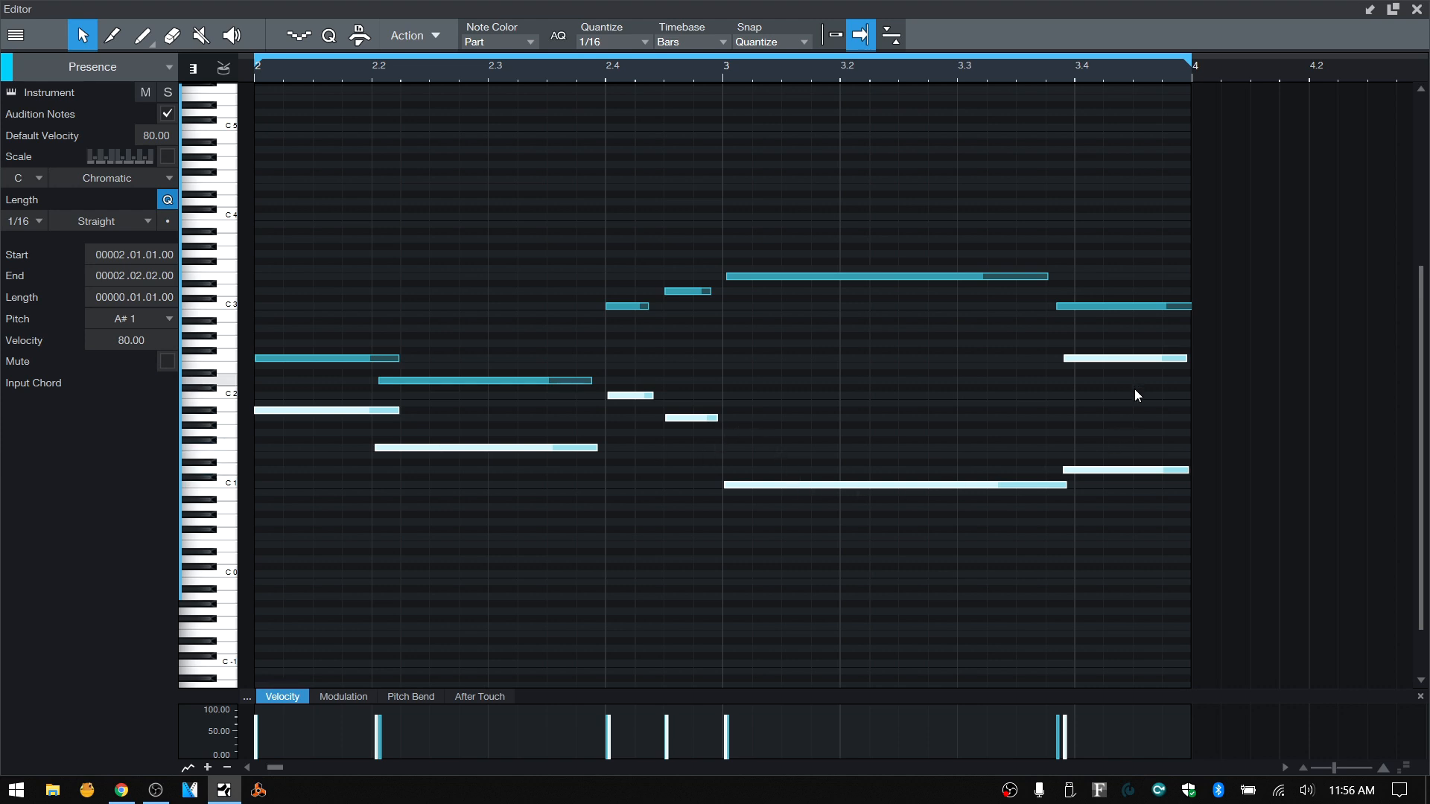
click(435, 35)
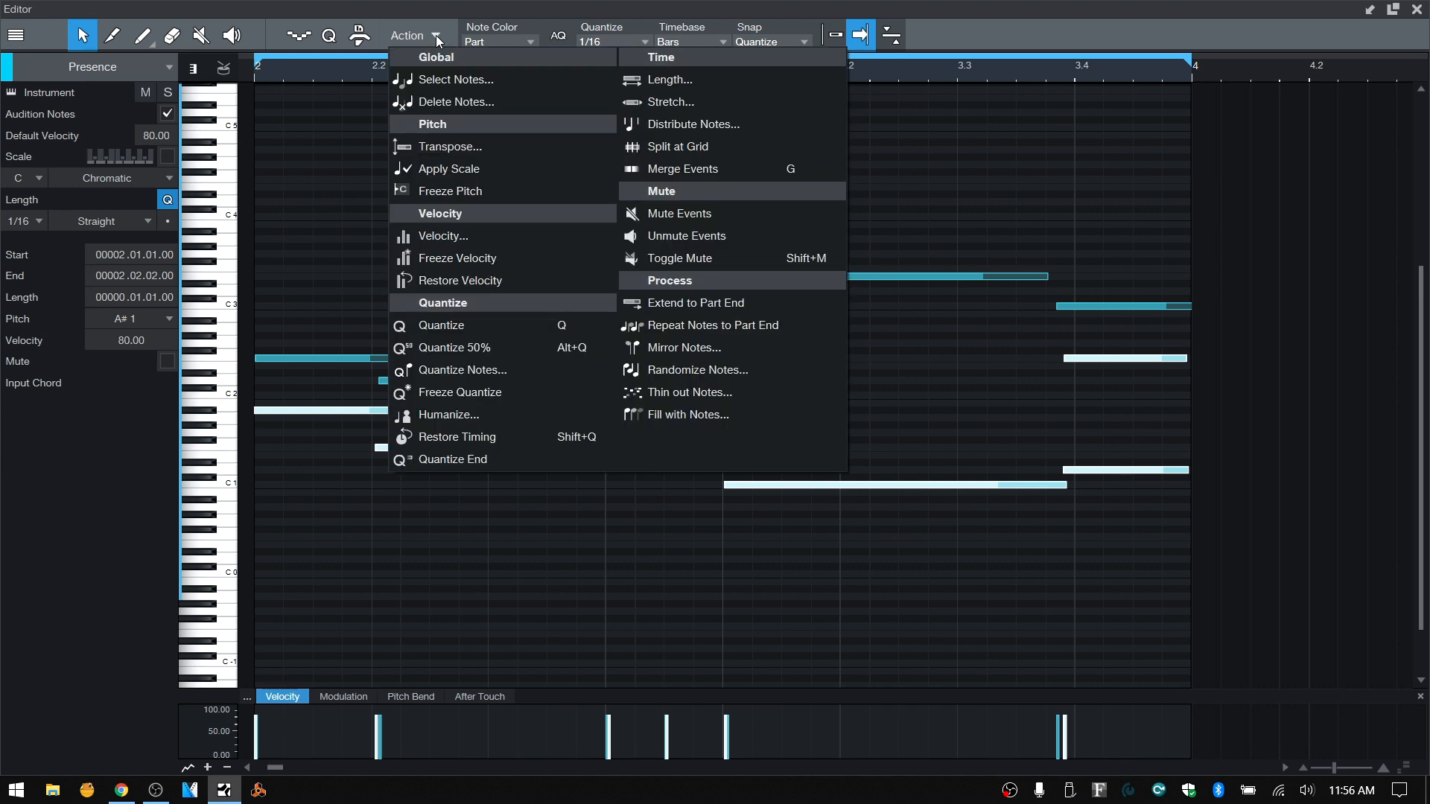
click(439, 79)
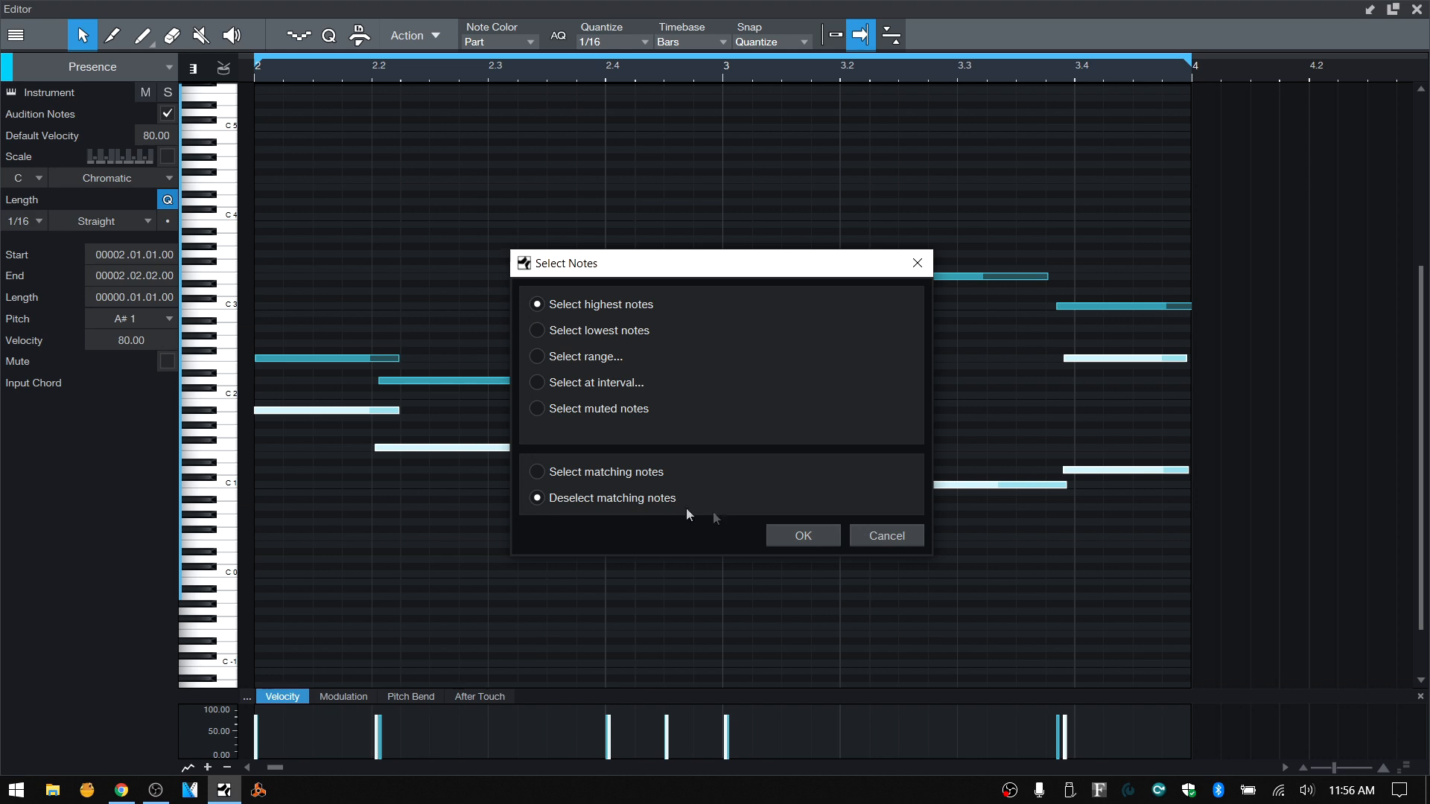
click(860, 537)
click(522, 609)
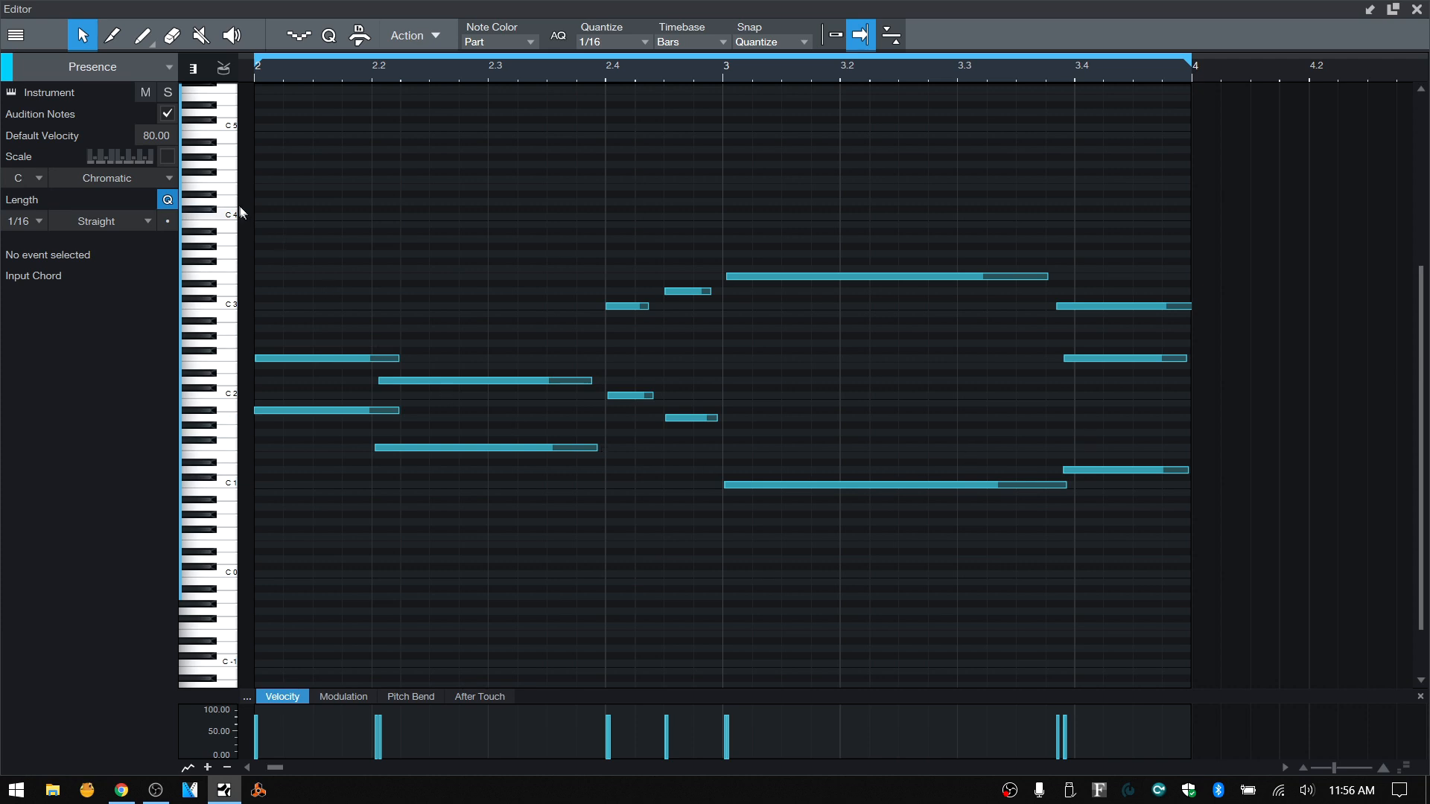
Step: Select all notes of the part, exclude the highest ones with Select Notes set to Deselect matching notes, and clear the selection
drag(299, 236, 1241, 545)
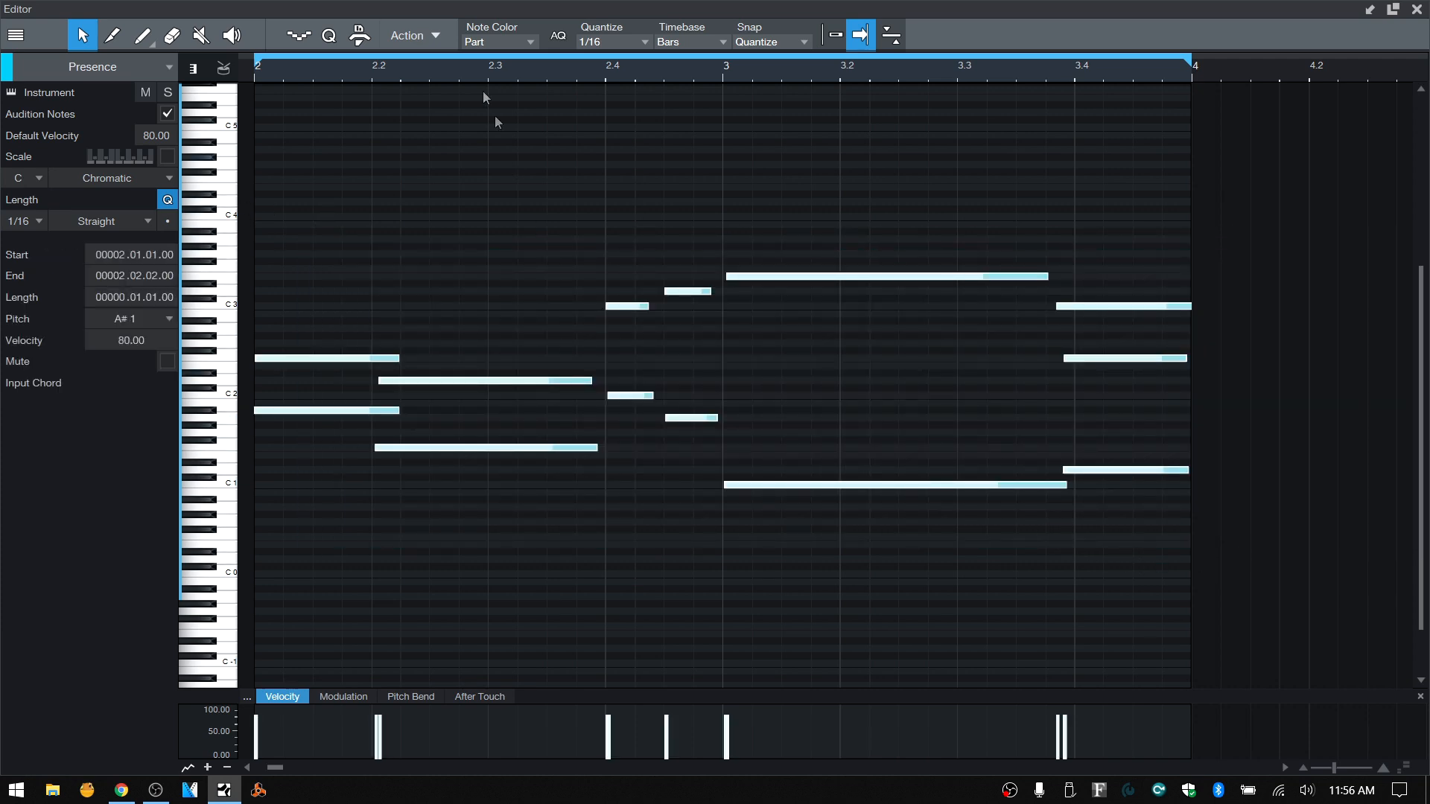
click(438, 36)
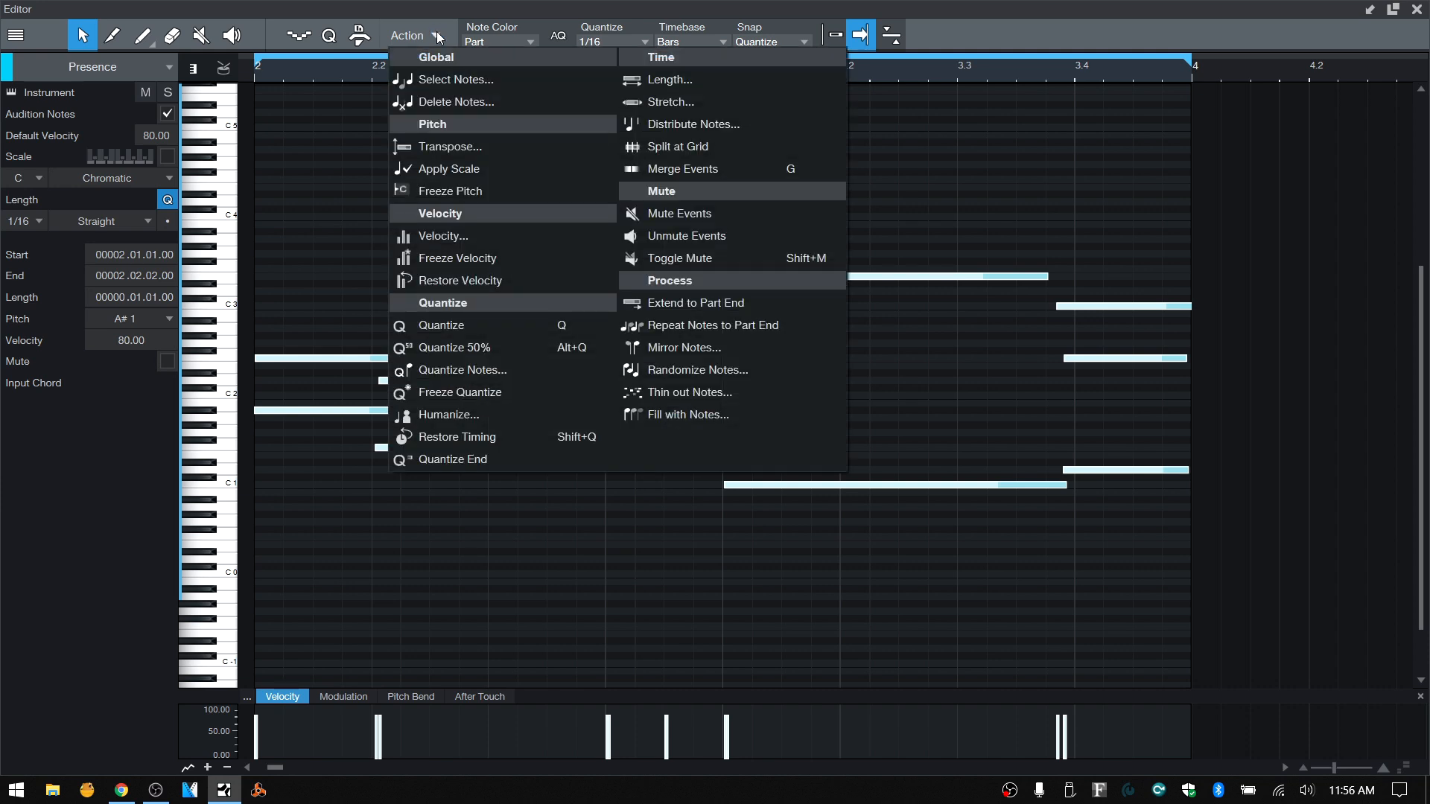
click(449, 81)
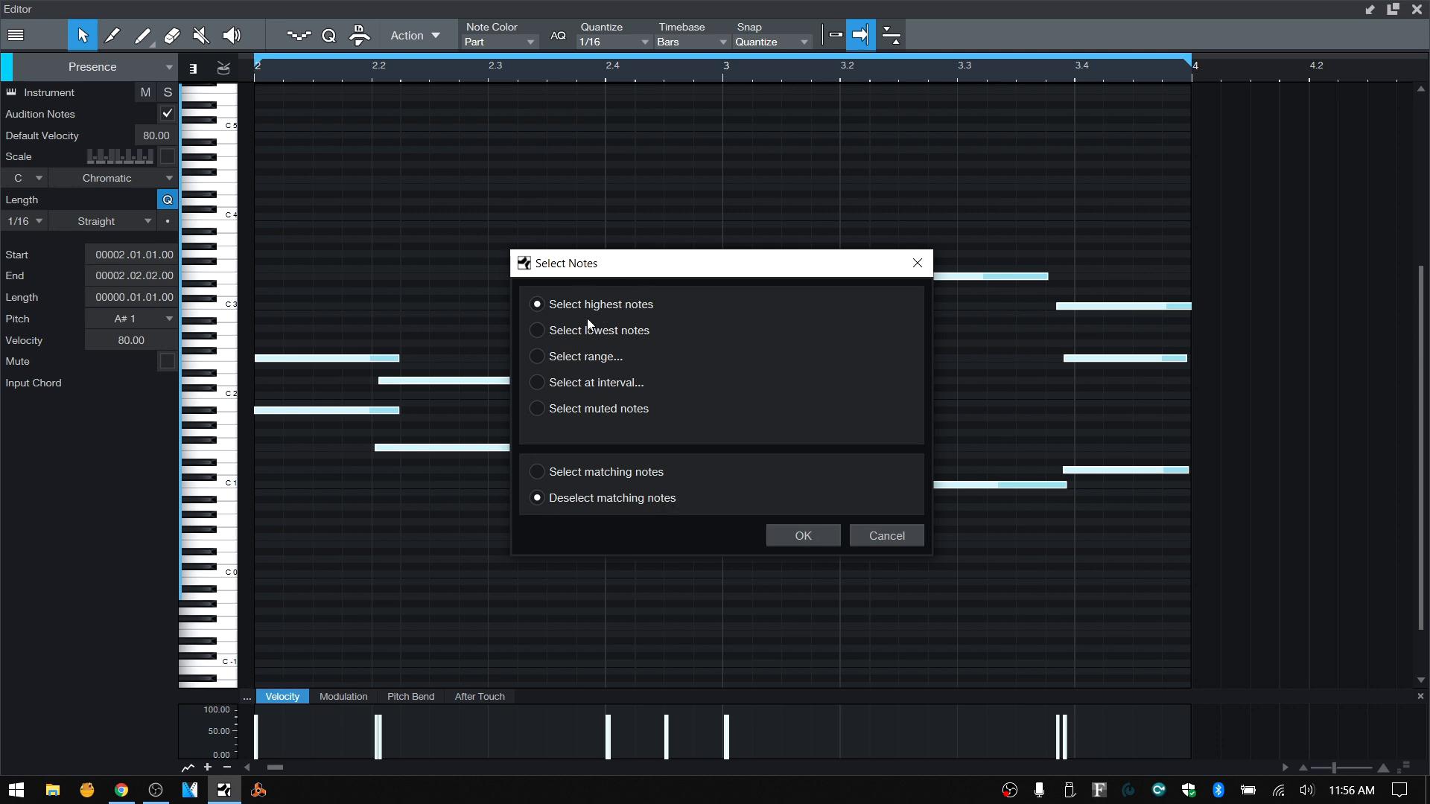
click(802, 536)
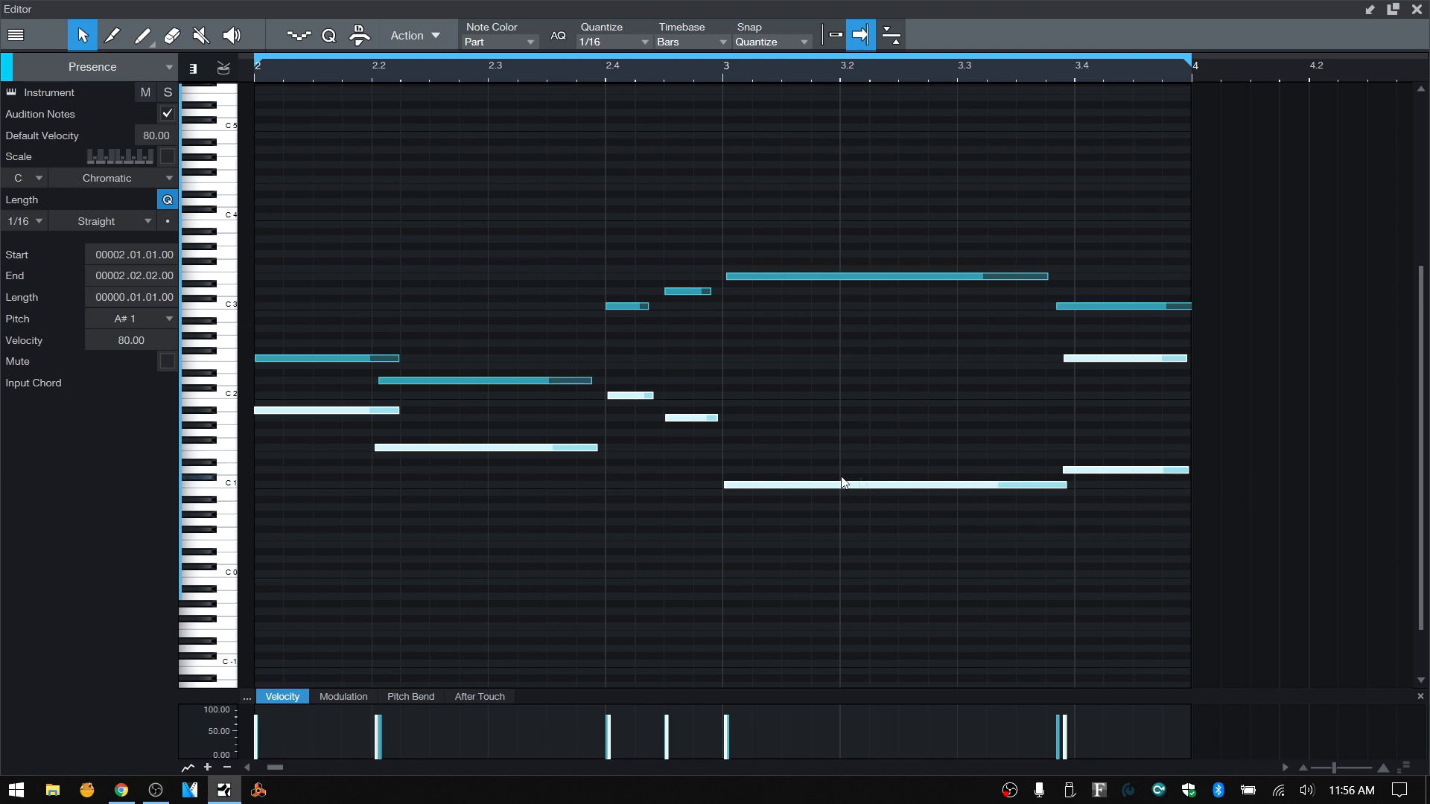
click(962, 465)
Step: Select the part's highest notes using Select Notes with Select matching notes, and clear the selection
click(429, 35)
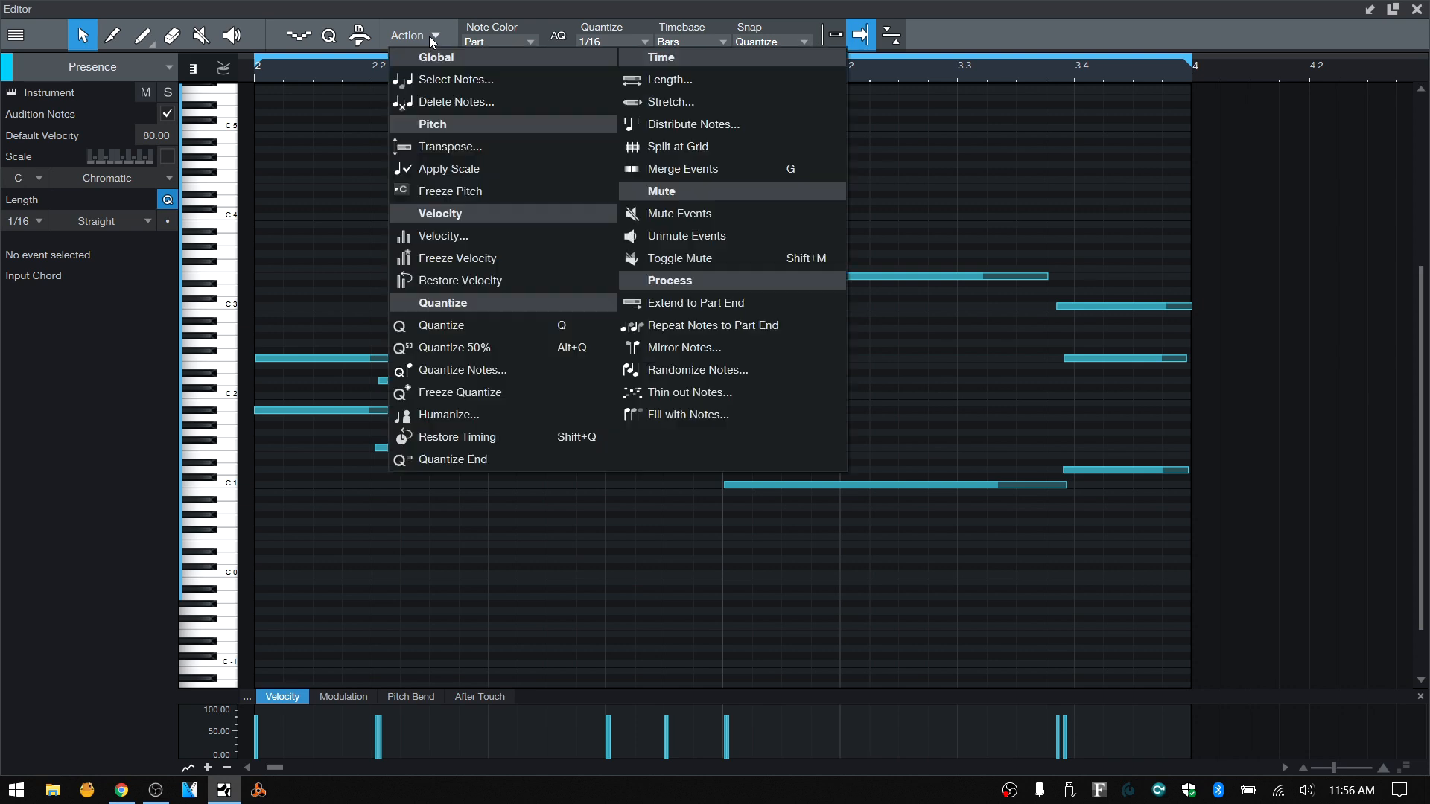
click(477, 80)
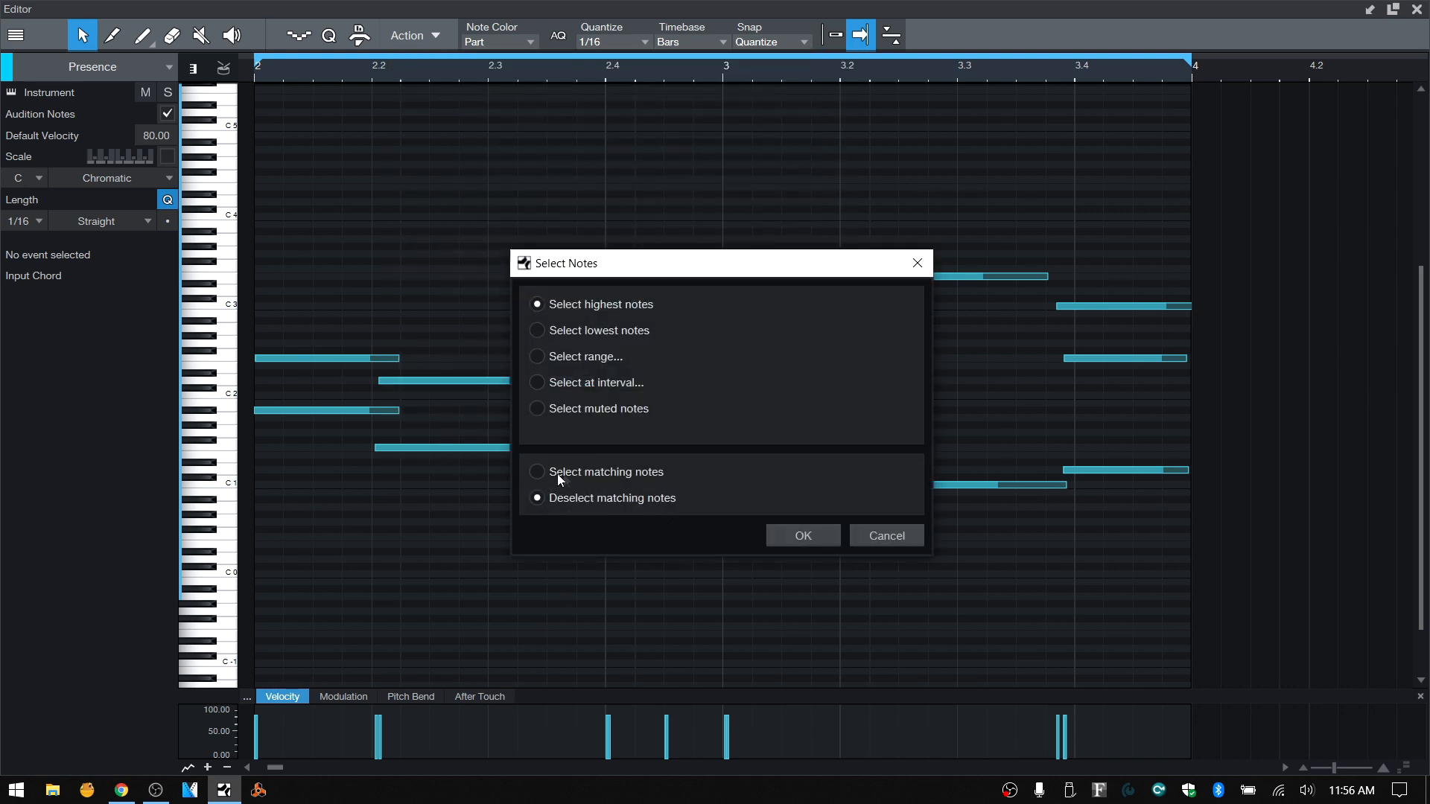
click(550, 475)
click(790, 538)
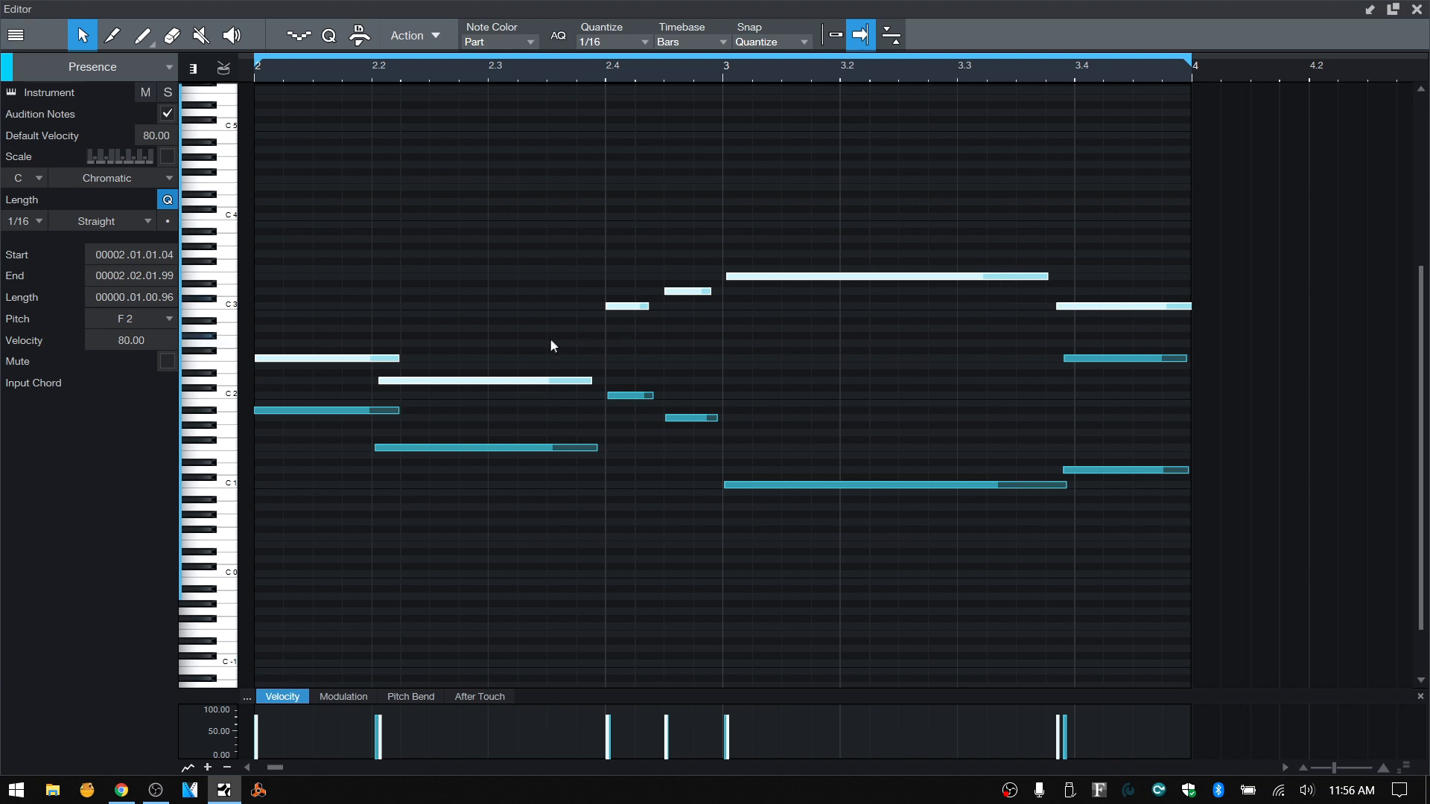
click(522, 578)
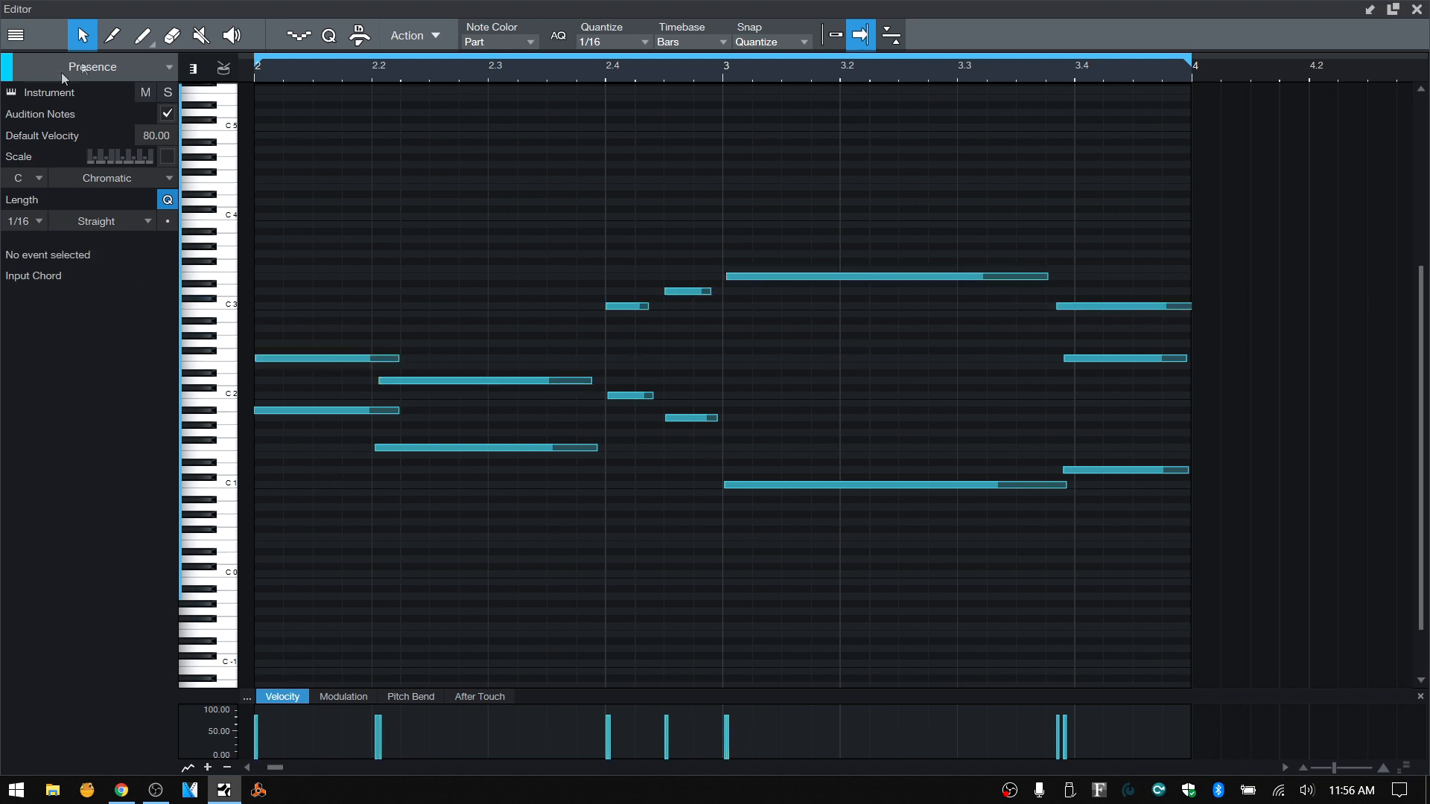
Step: Select the part's lowest notes using Select Notes with Select lowest notes, and clear the selection
click(431, 34)
click(441, 80)
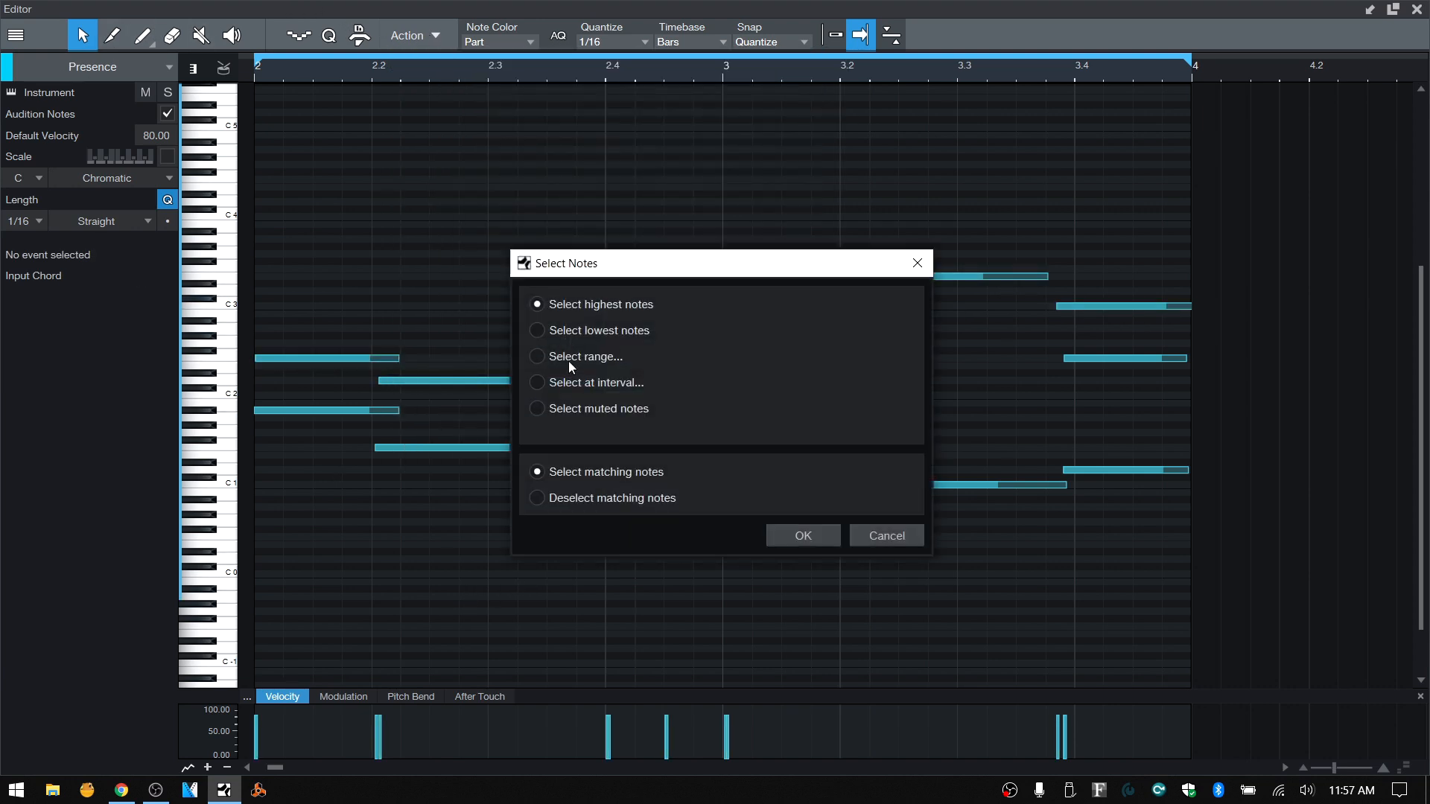
click(600, 330)
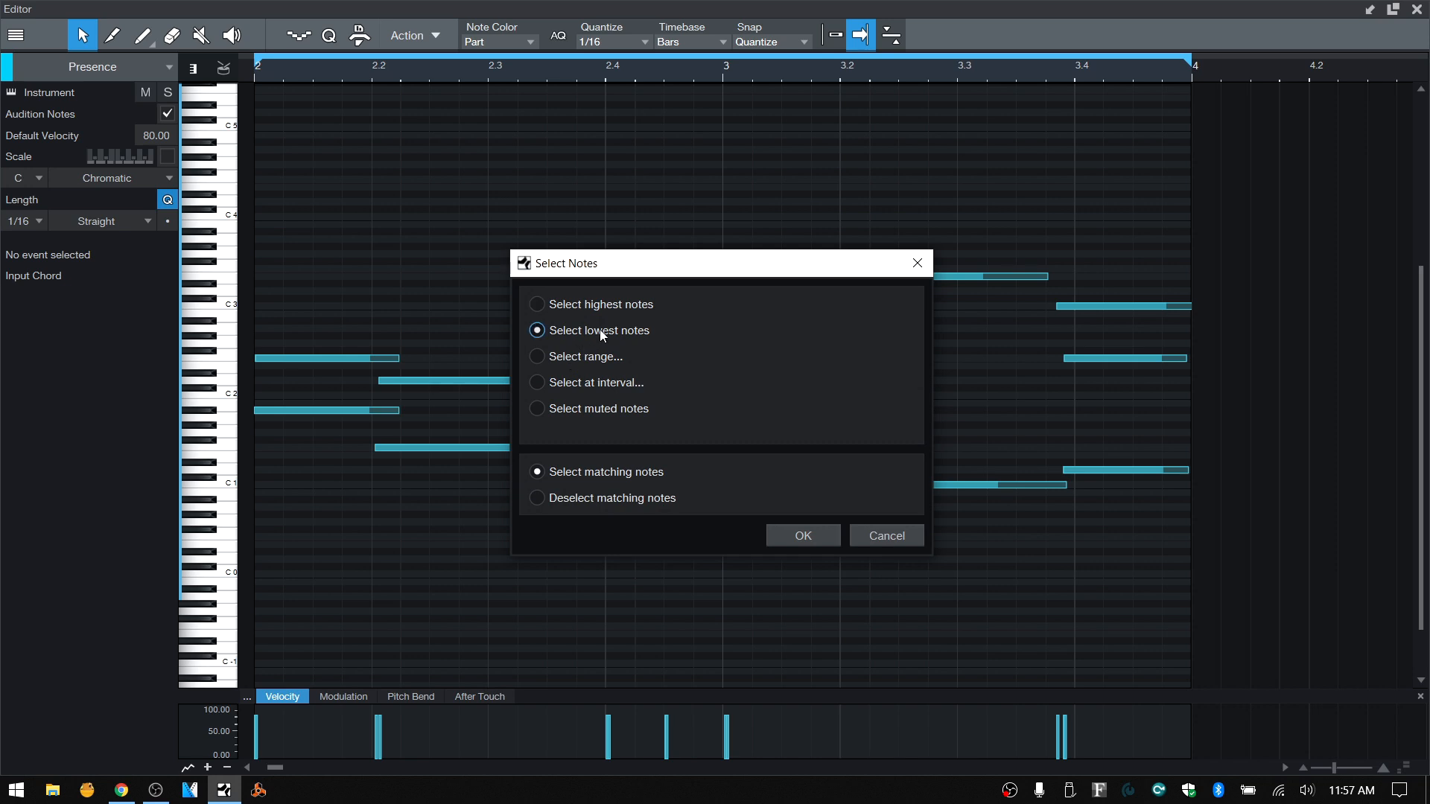
click(802, 537)
click(551, 546)
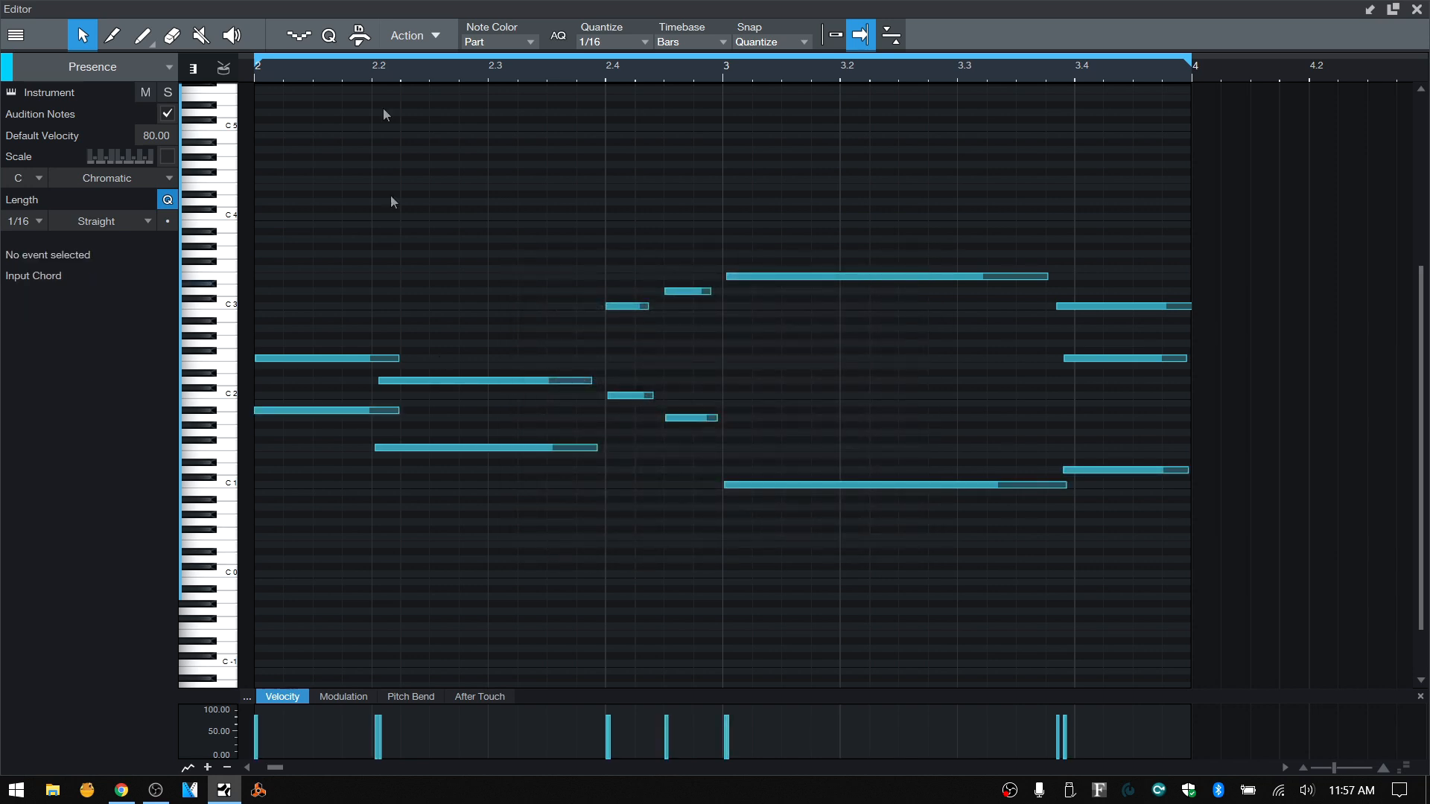
Step: Select the notes in the pitch range C 2 to C 3 with Select Notes, and clear the selection
click(435, 34)
click(456, 82)
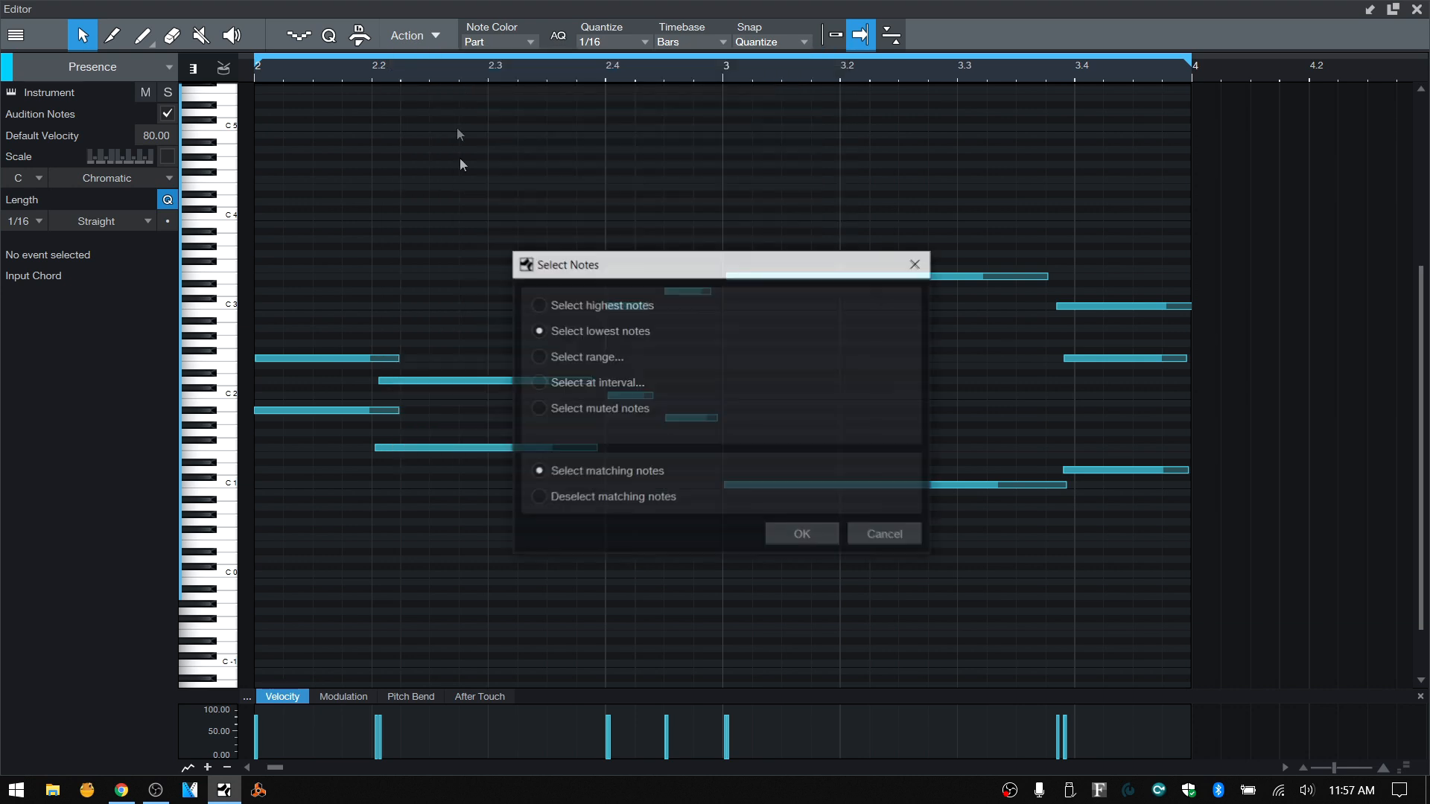
click(571, 358)
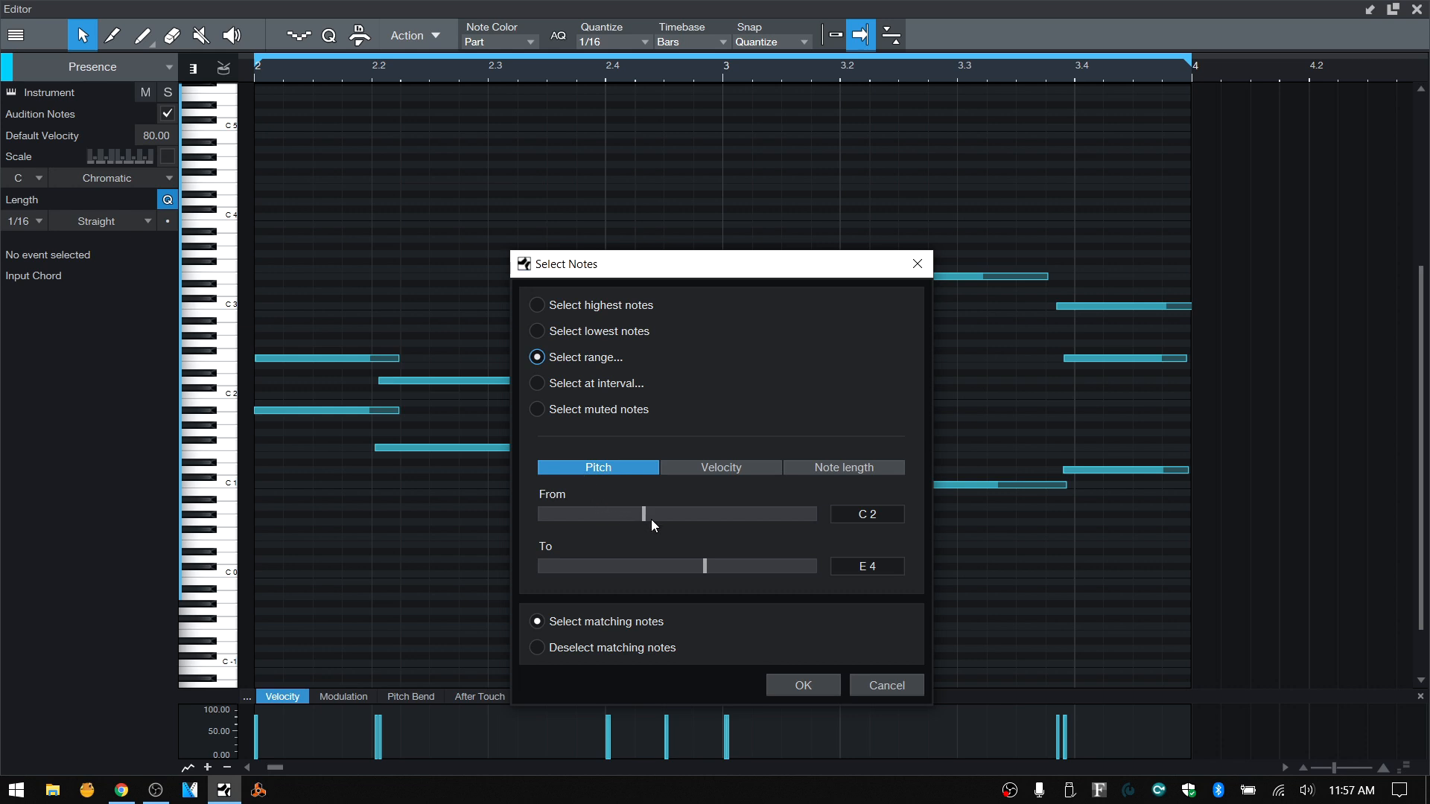
drag(705, 568, 669, 573)
click(803, 687)
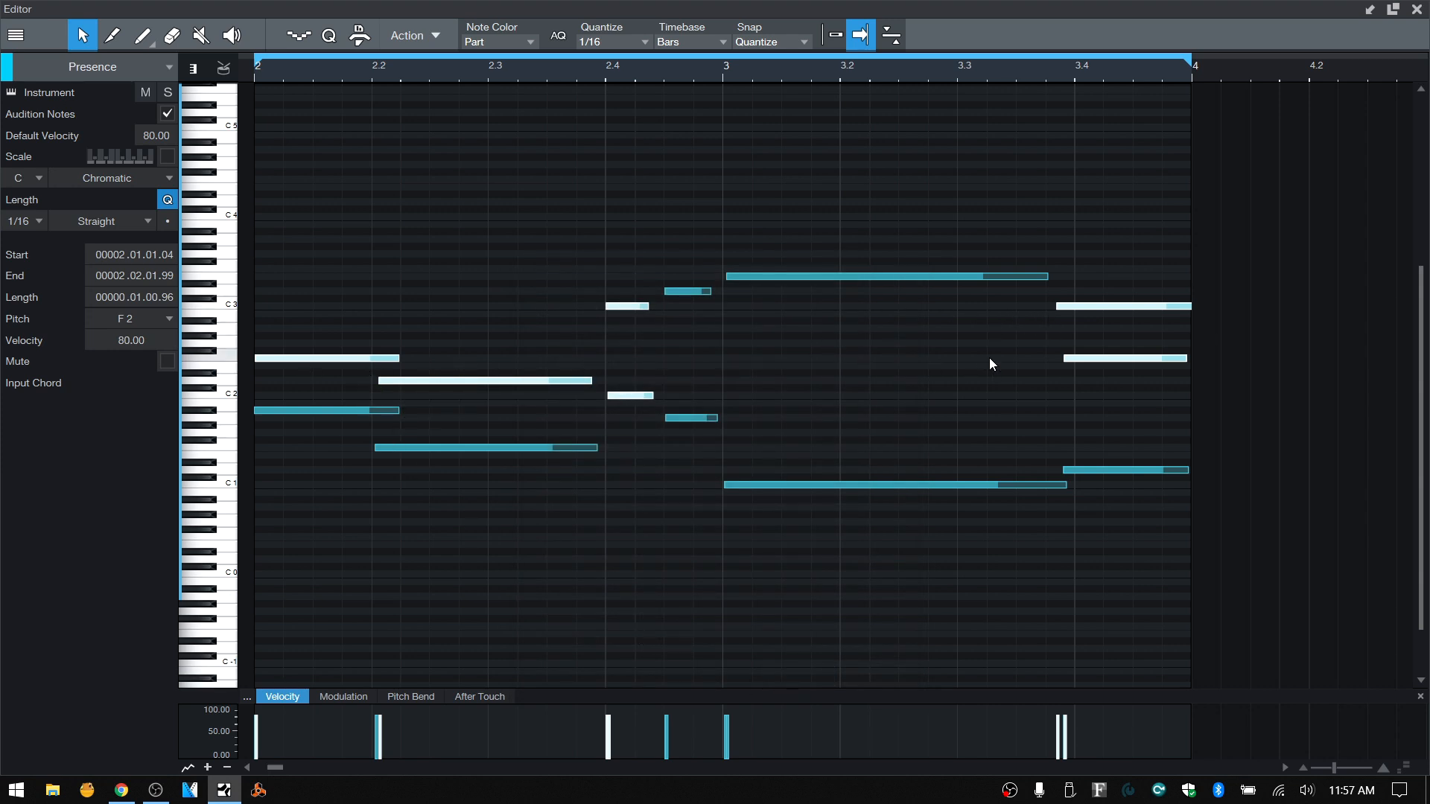
click(390, 173)
Step: Select the notes with a note length from 1/16 to 1/4 using Select Notes' range option, and clear the selection
click(437, 32)
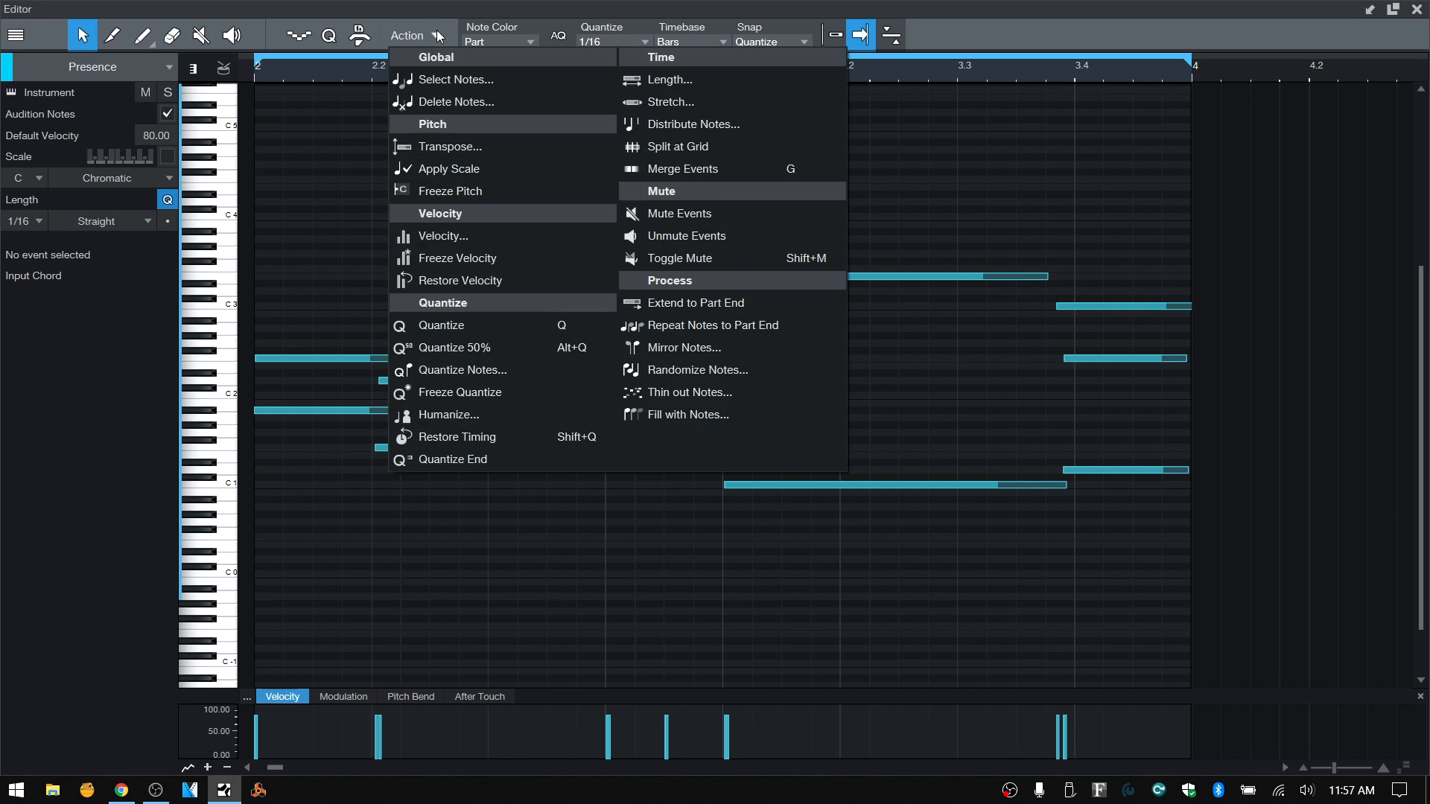
click(450, 82)
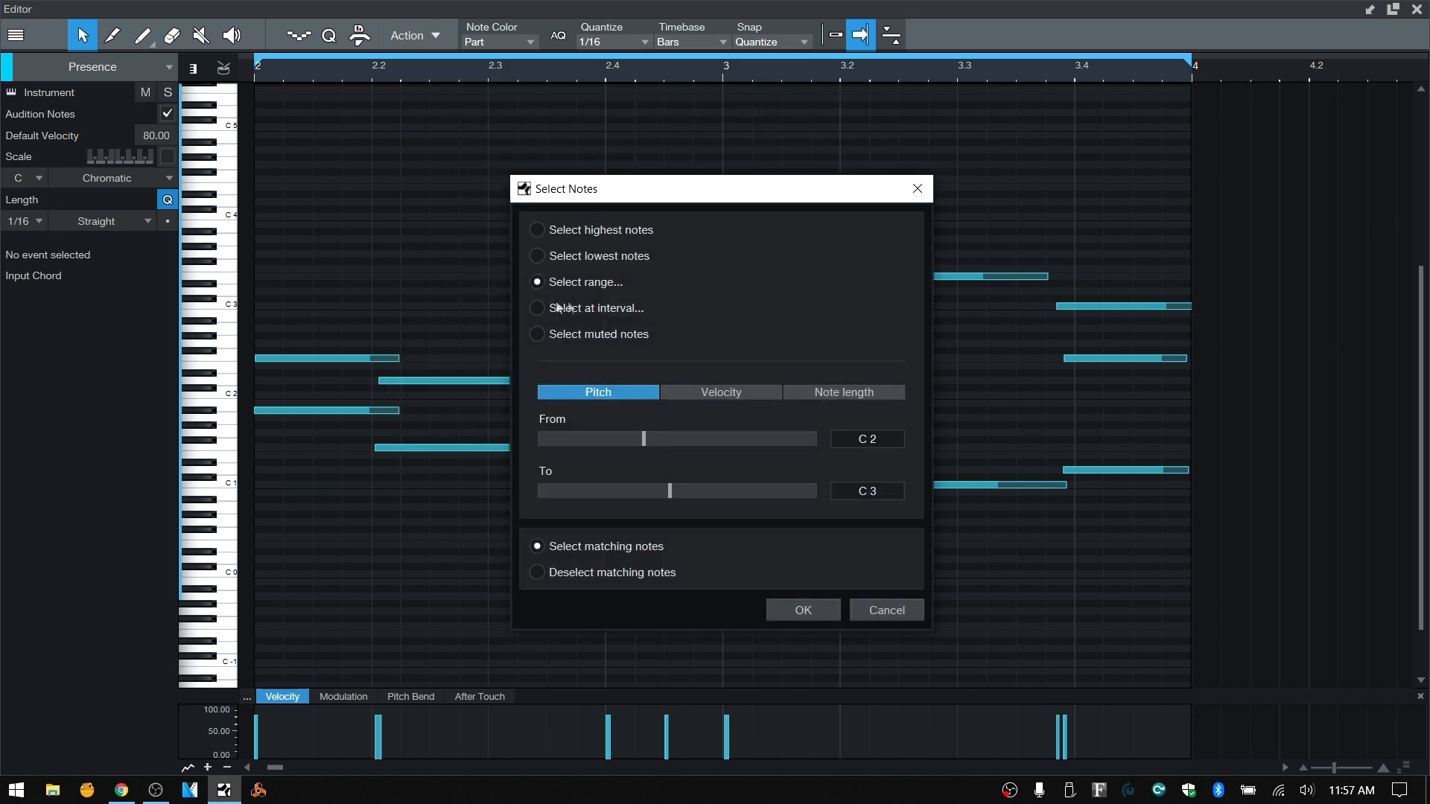
click(713, 392)
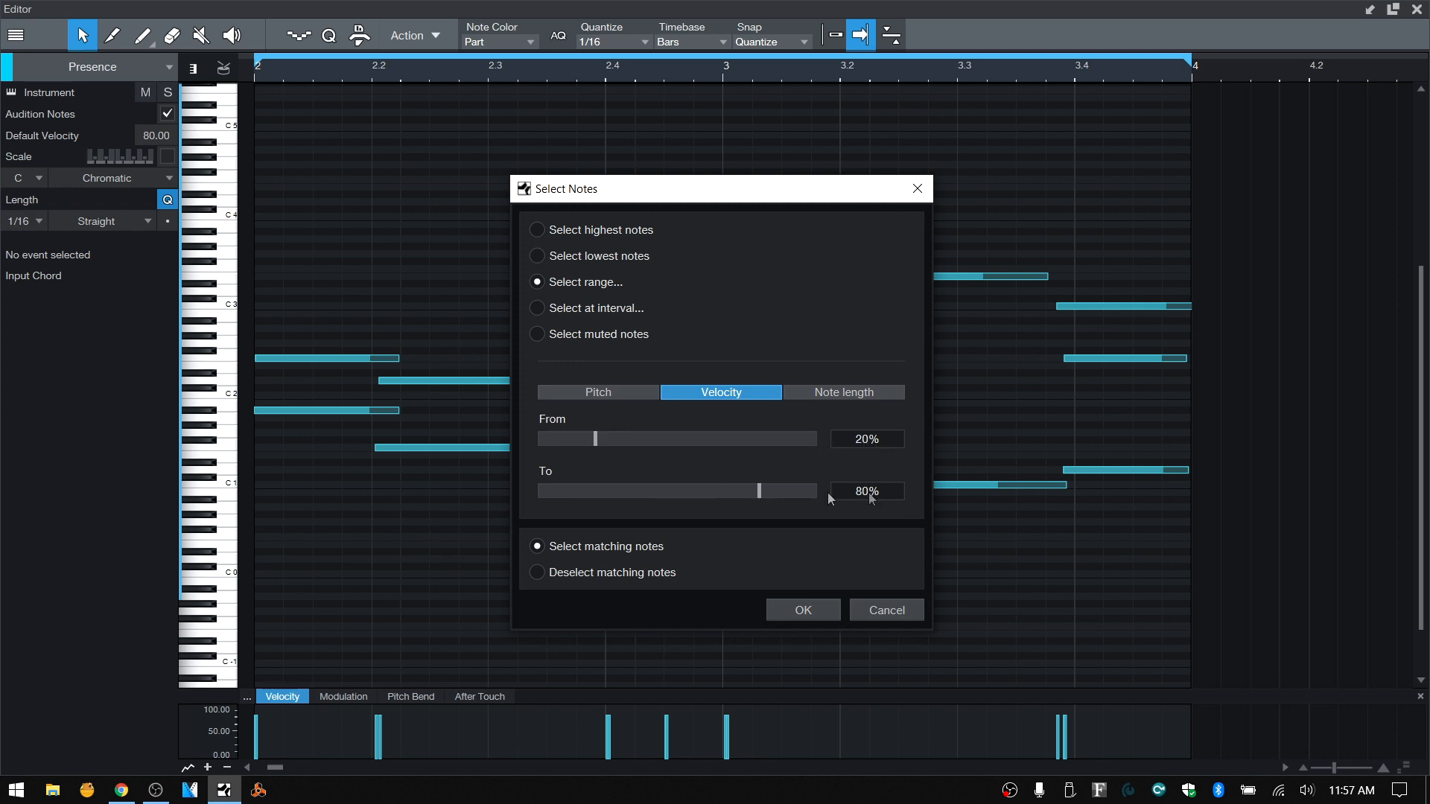
click(851, 392)
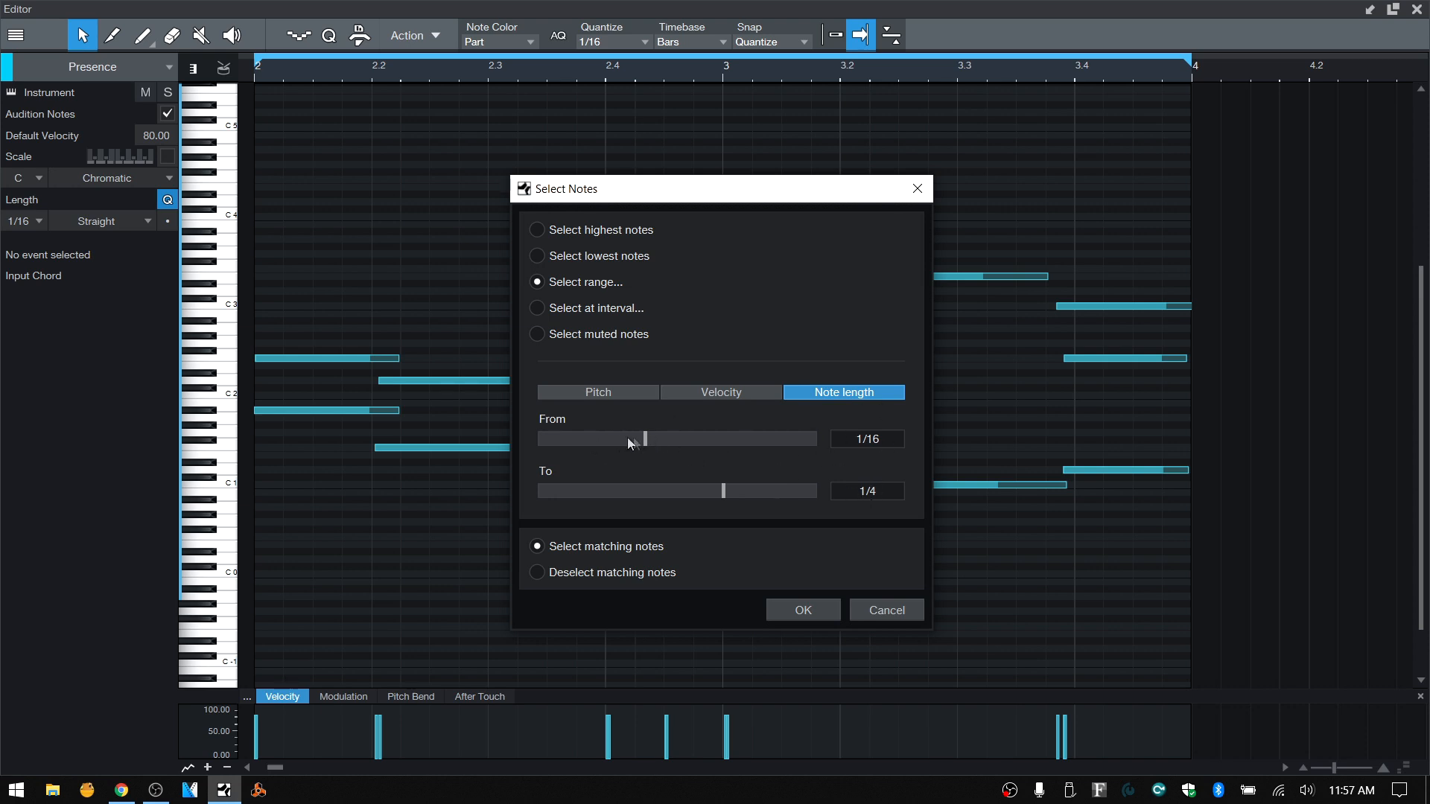
click(797, 619)
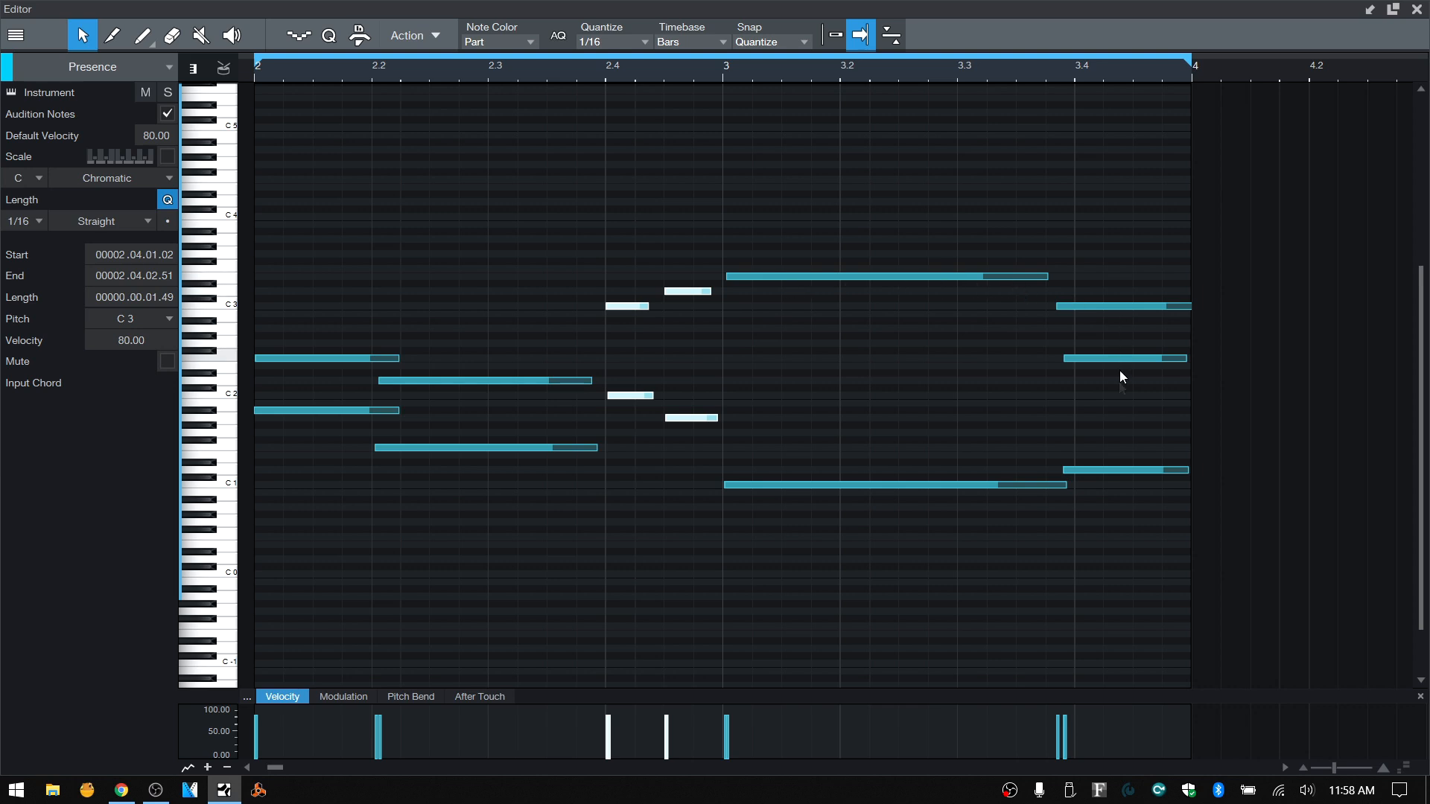
click(740, 574)
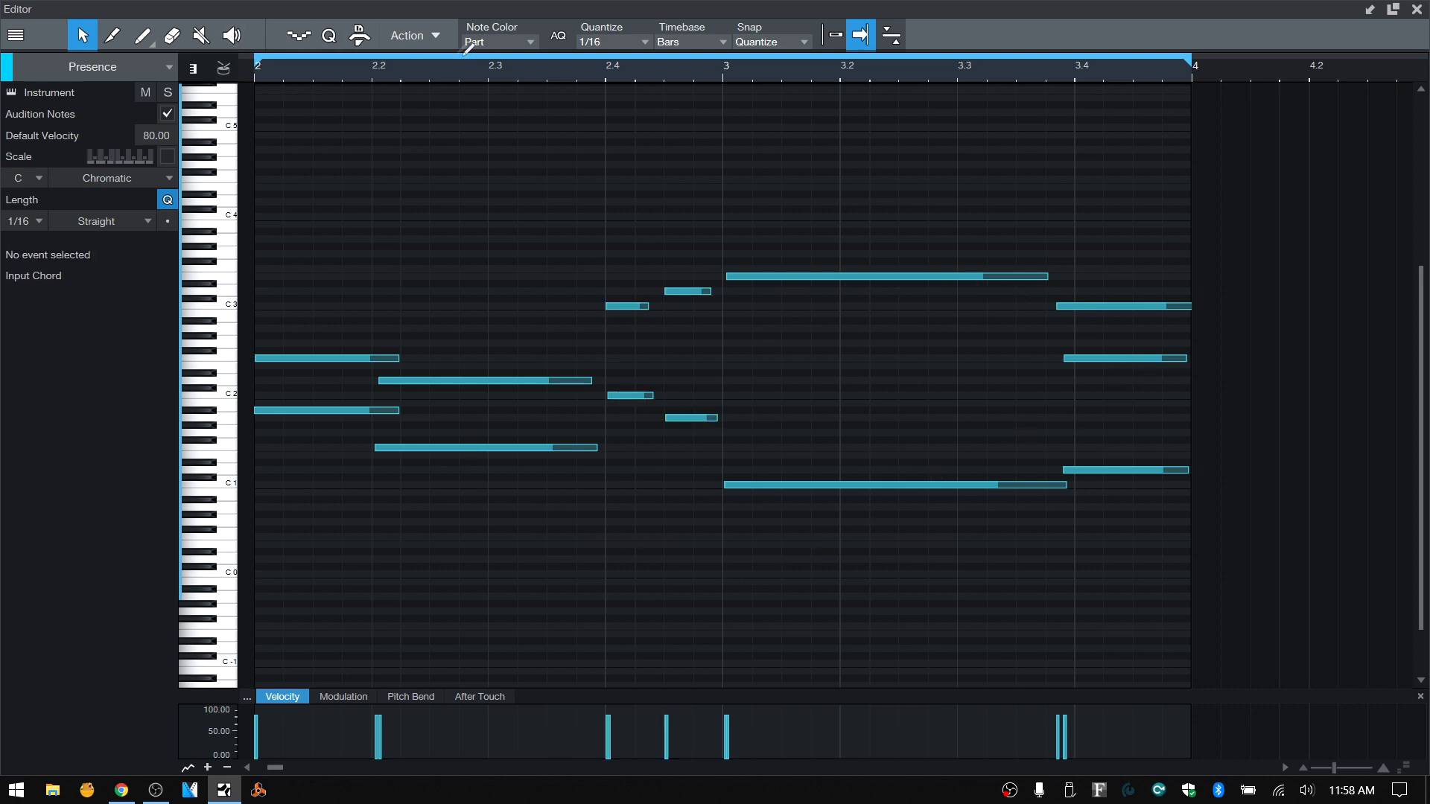
Step: Select notes at a beat interval with beat grid 1/4, interval 1, start offset 2 and a slight tolerance, and clear the selection
click(426, 38)
click(447, 79)
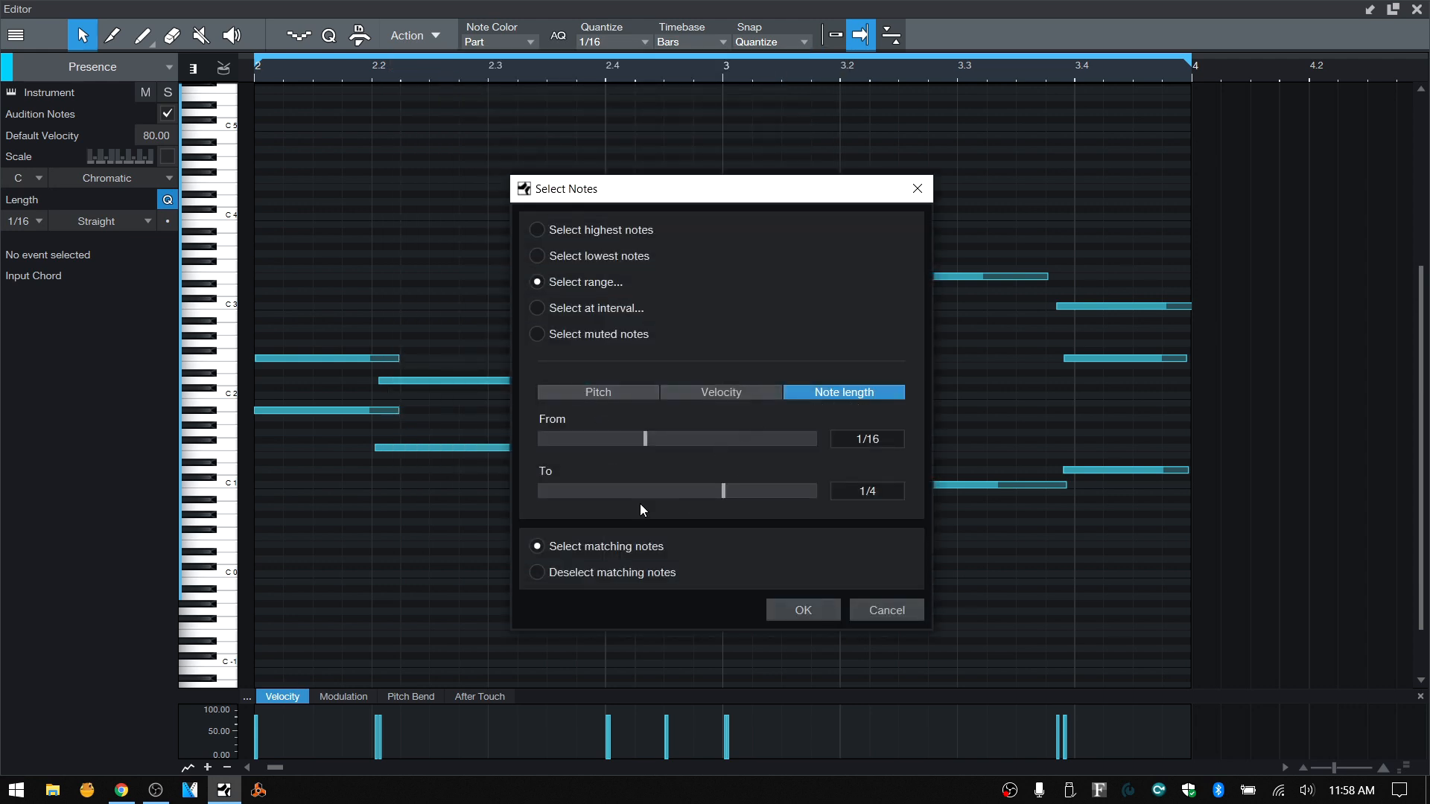
click(543, 306)
click(623, 395)
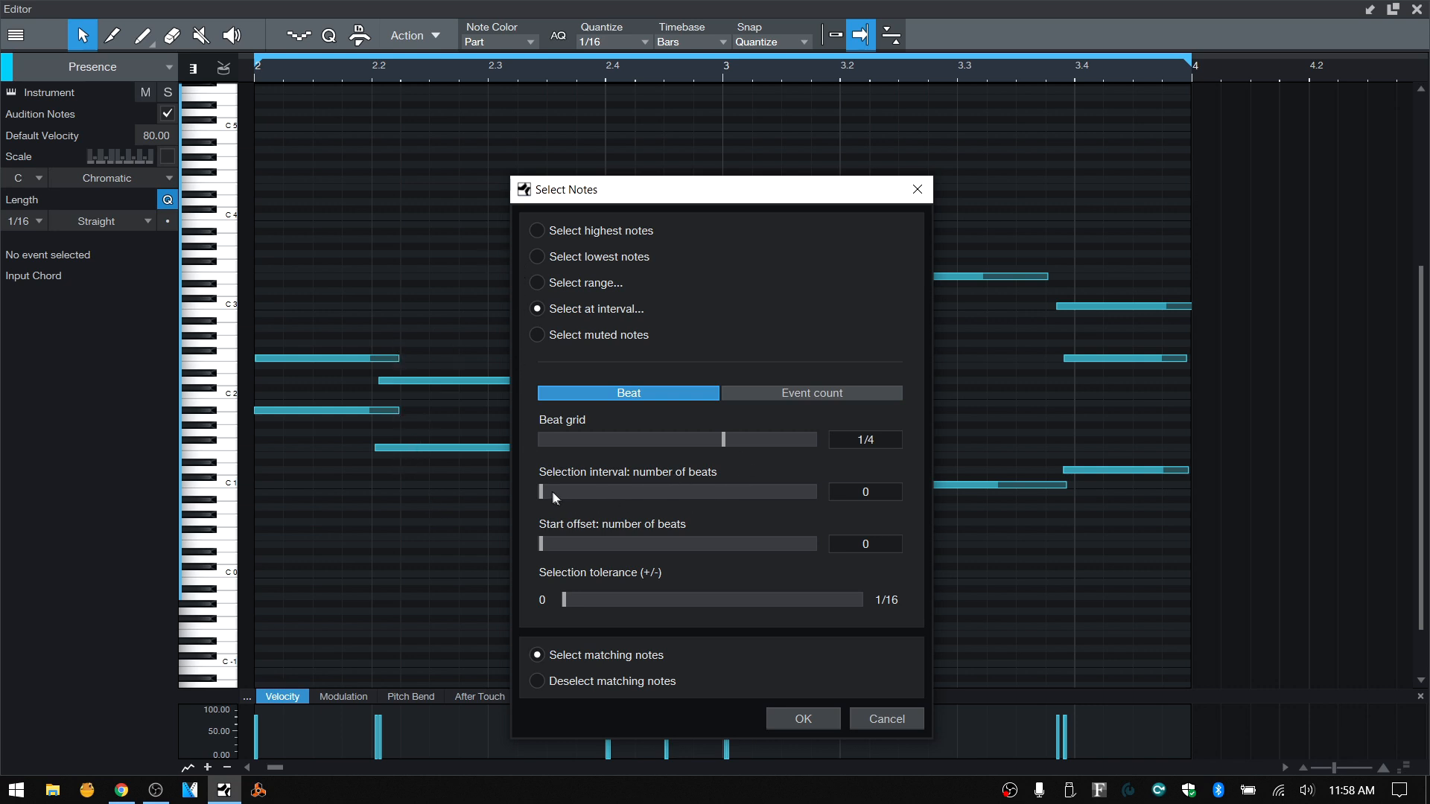
drag(542, 492, 549, 493)
drag(543, 546, 559, 547)
click(802, 718)
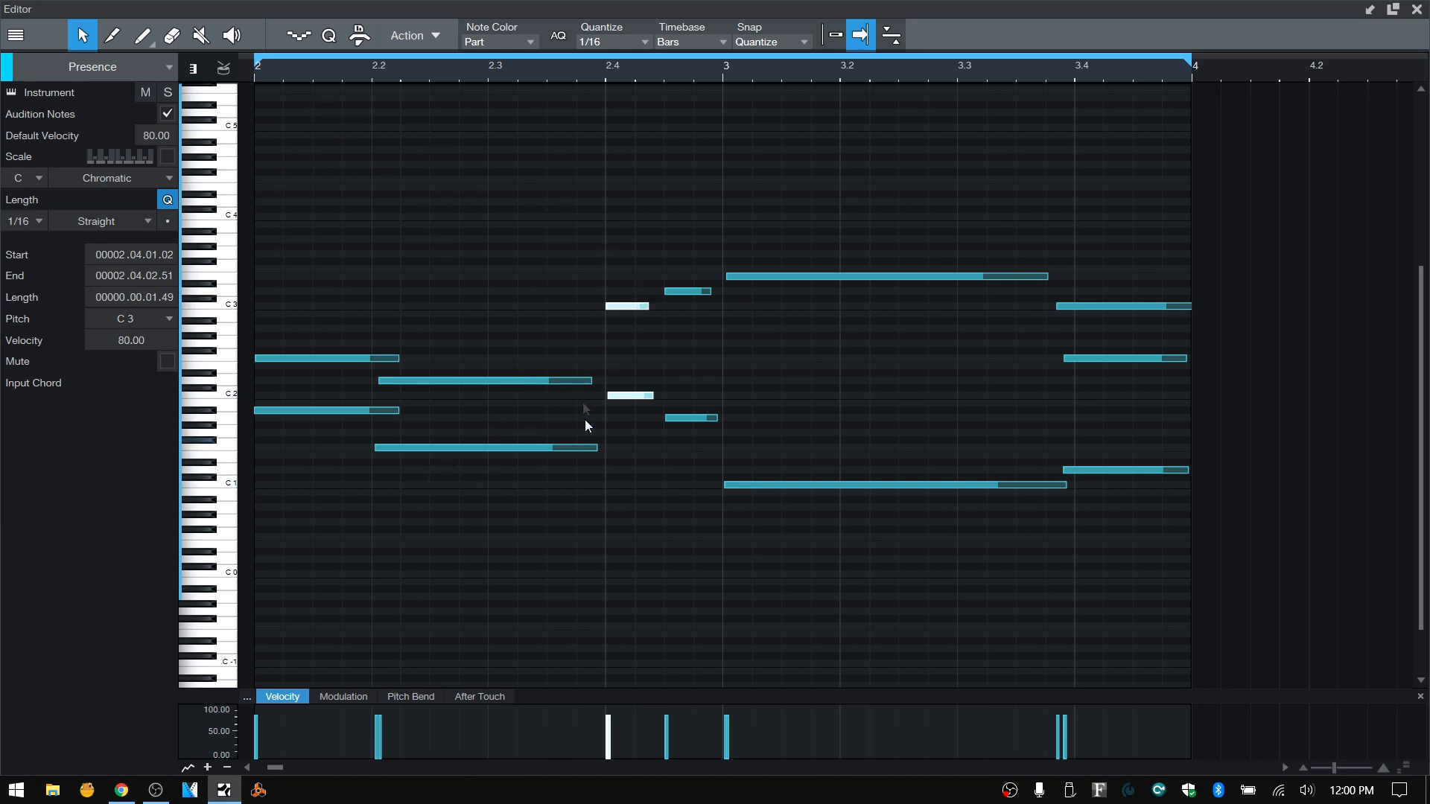
click(417, 33)
click(318, 220)
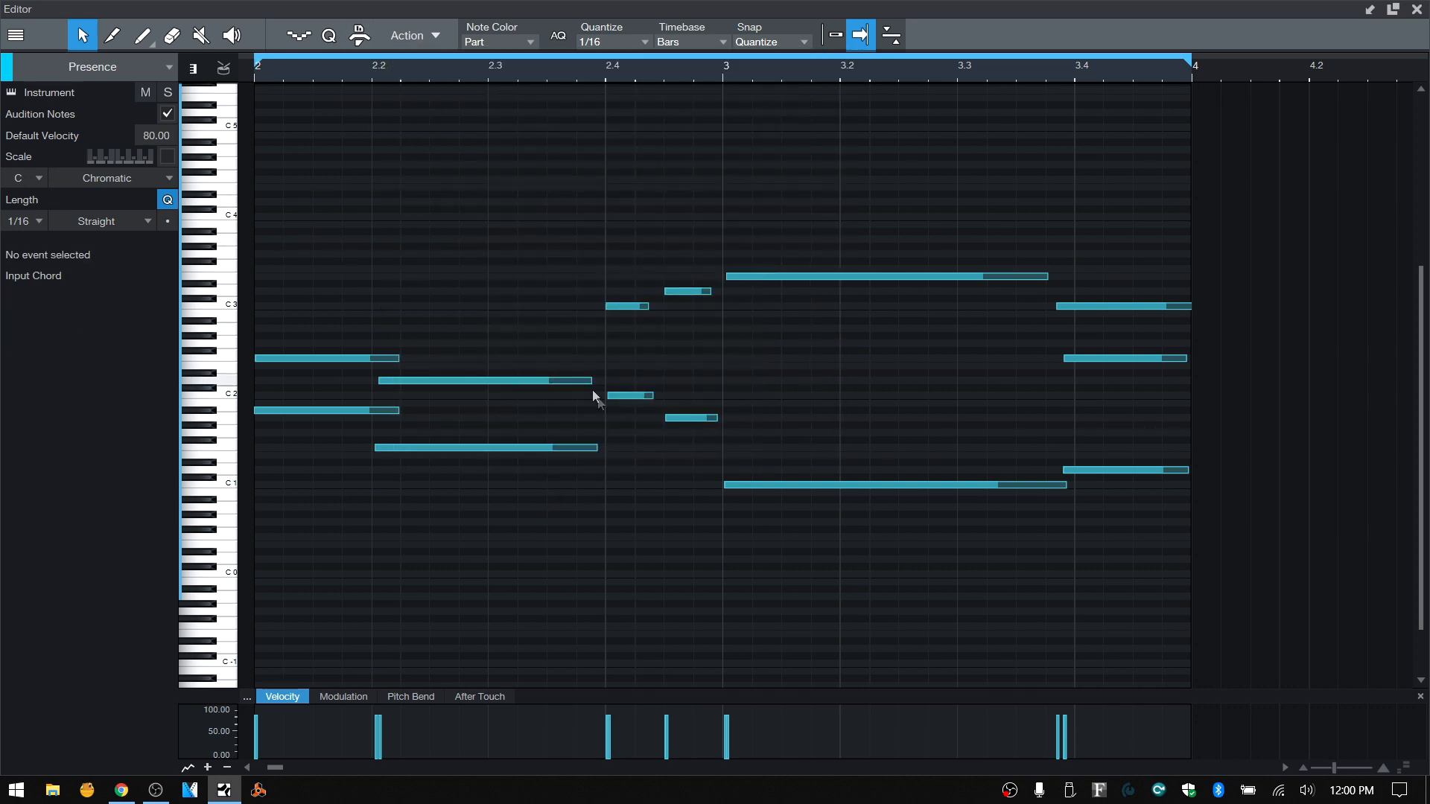
Step: Raise the beat interval's selection tolerance to about a third of the way to 1/16, run Select Notes, and clear the selection
click(434, 40)
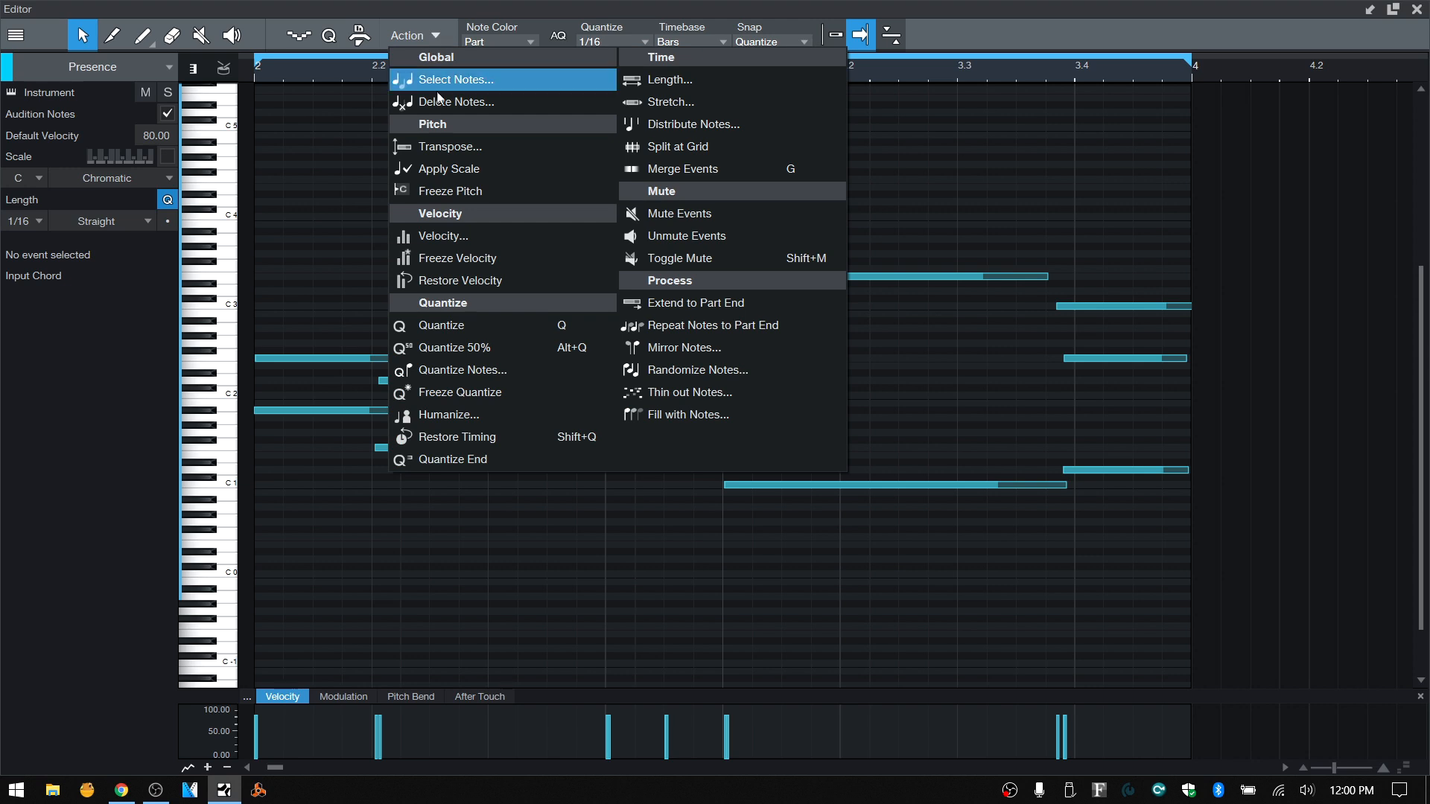
click(450, 78)
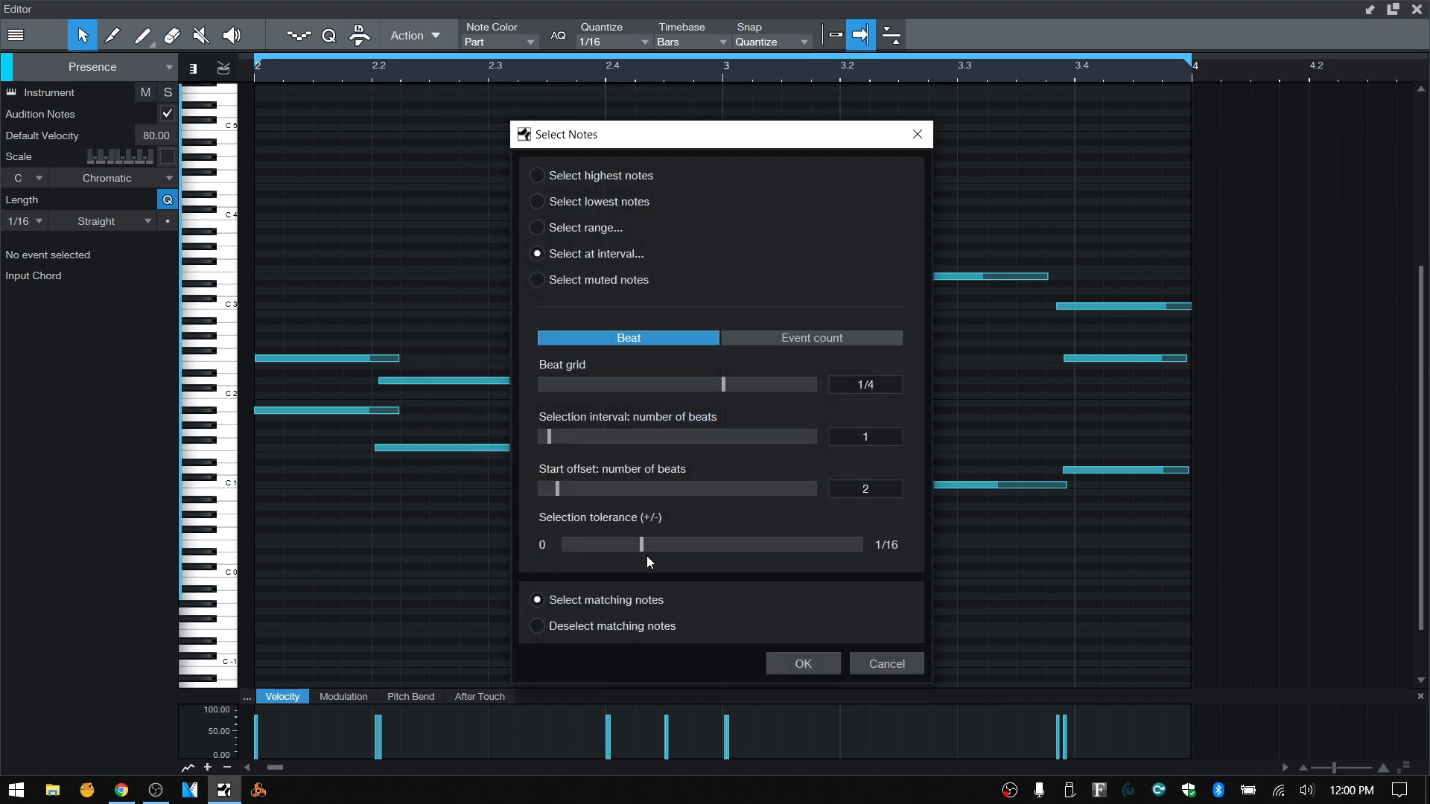
drag(642, 547, 657, 555)
click(803, 664)
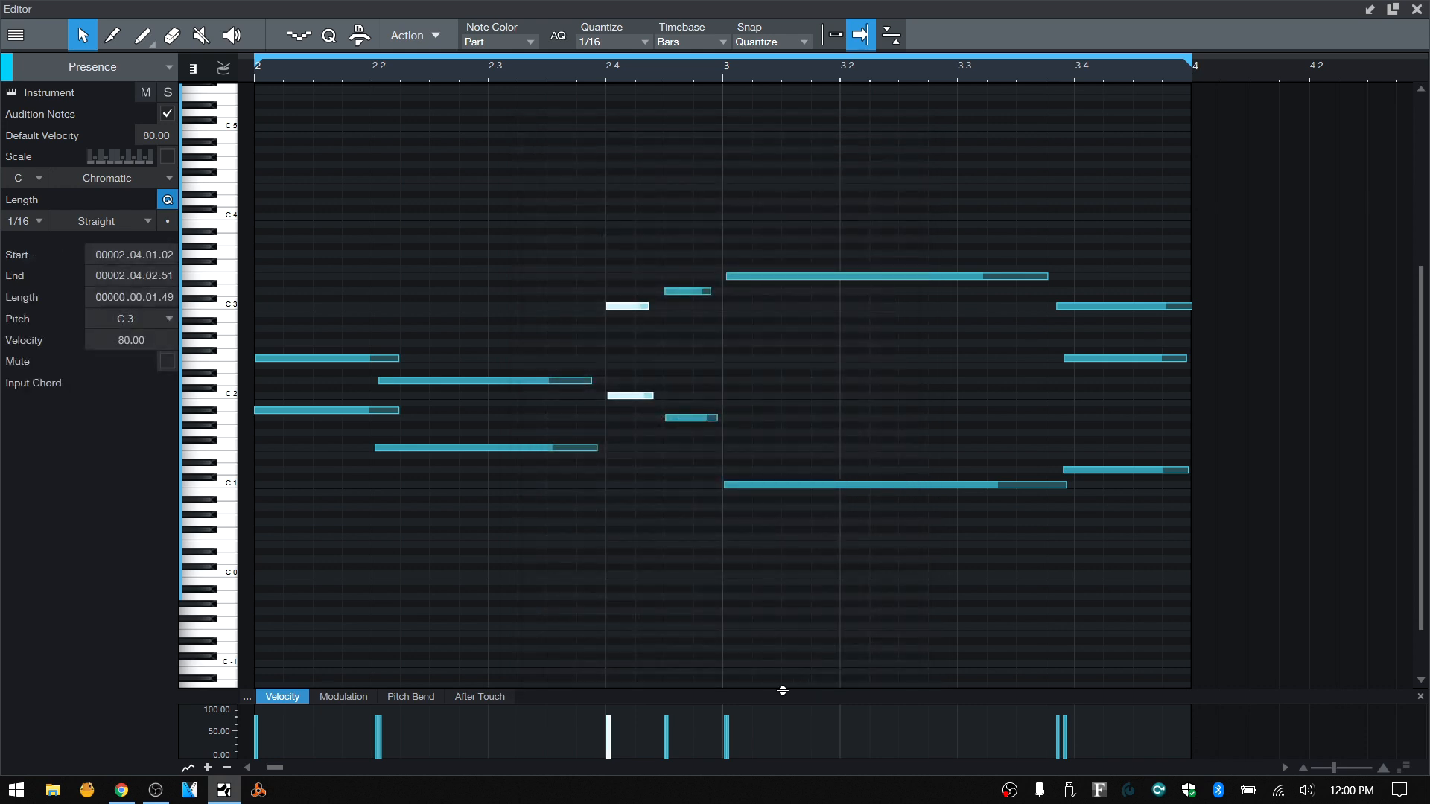
click(446, 176)
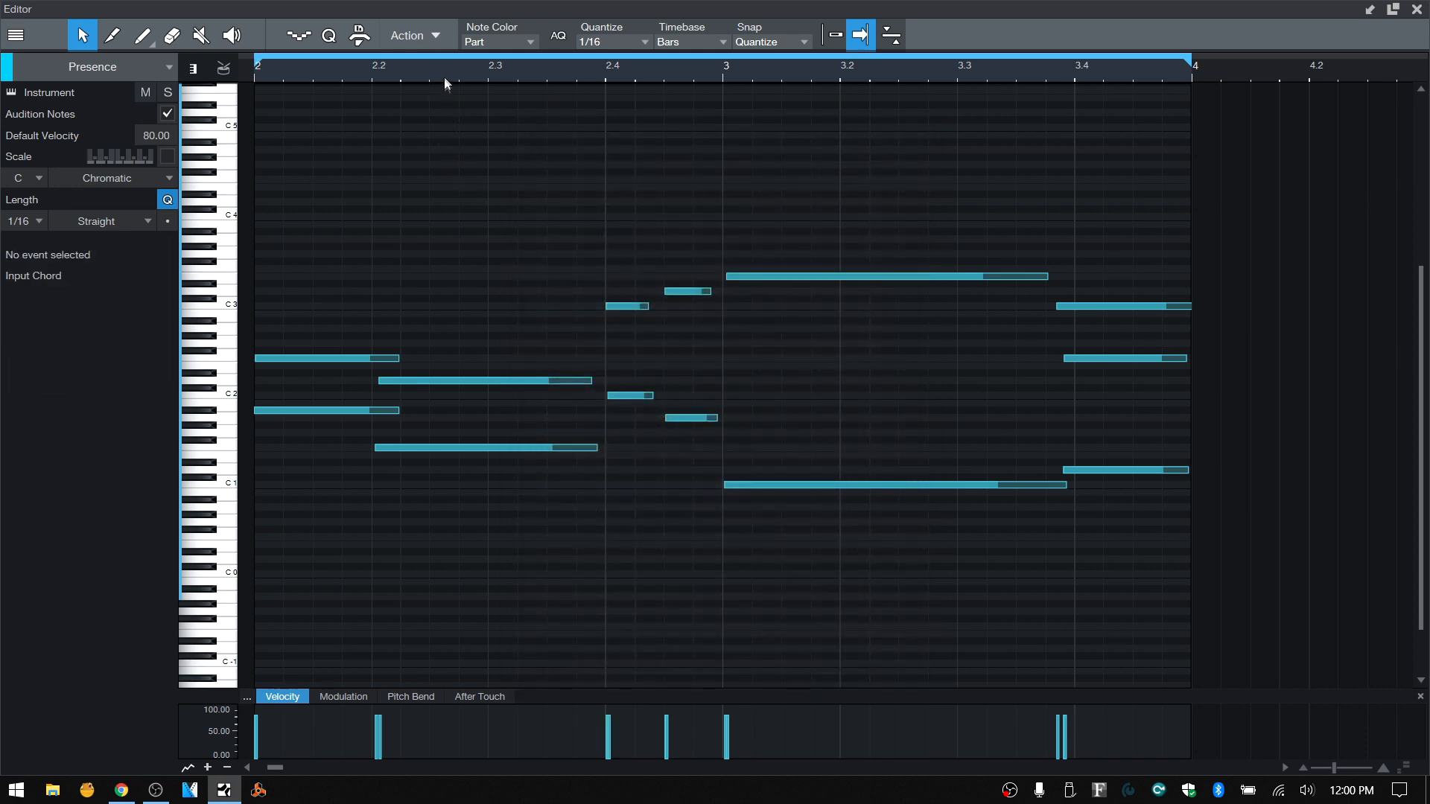
Step: Run Select Notes at the beat interval with the tolerance about 40% of the way to 1/16, and clear the selection
click(430, 36)
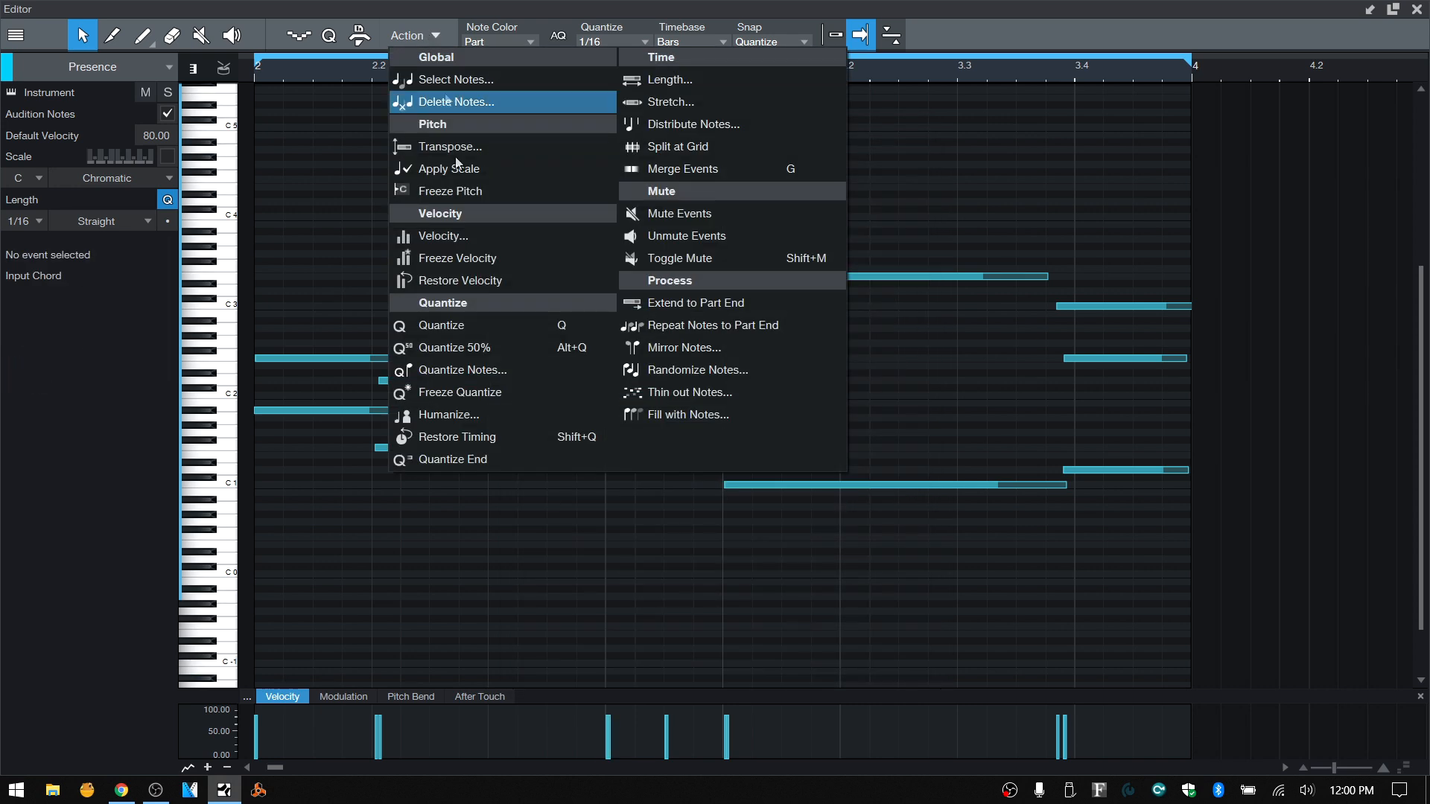
click(467, 78)
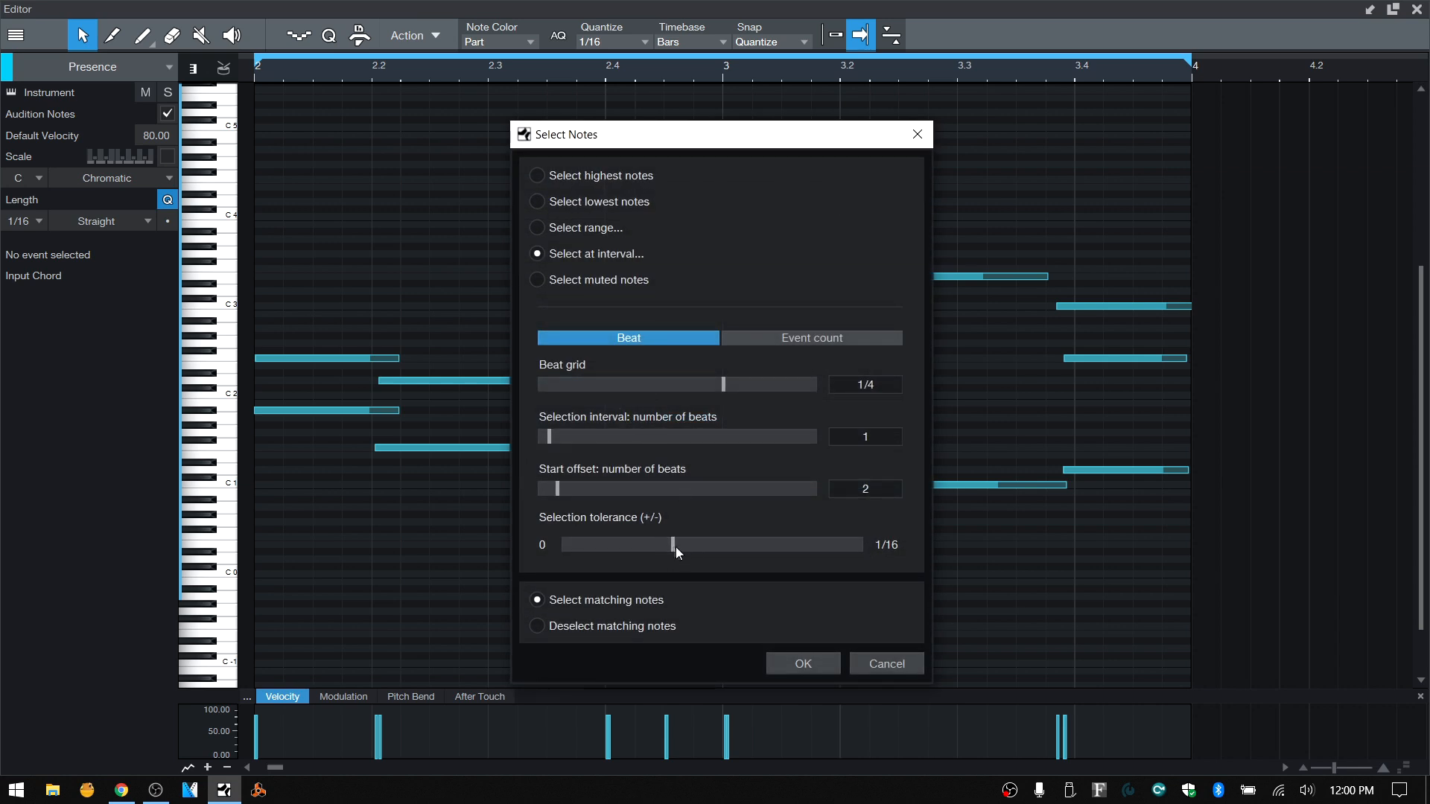
click(803, 662)
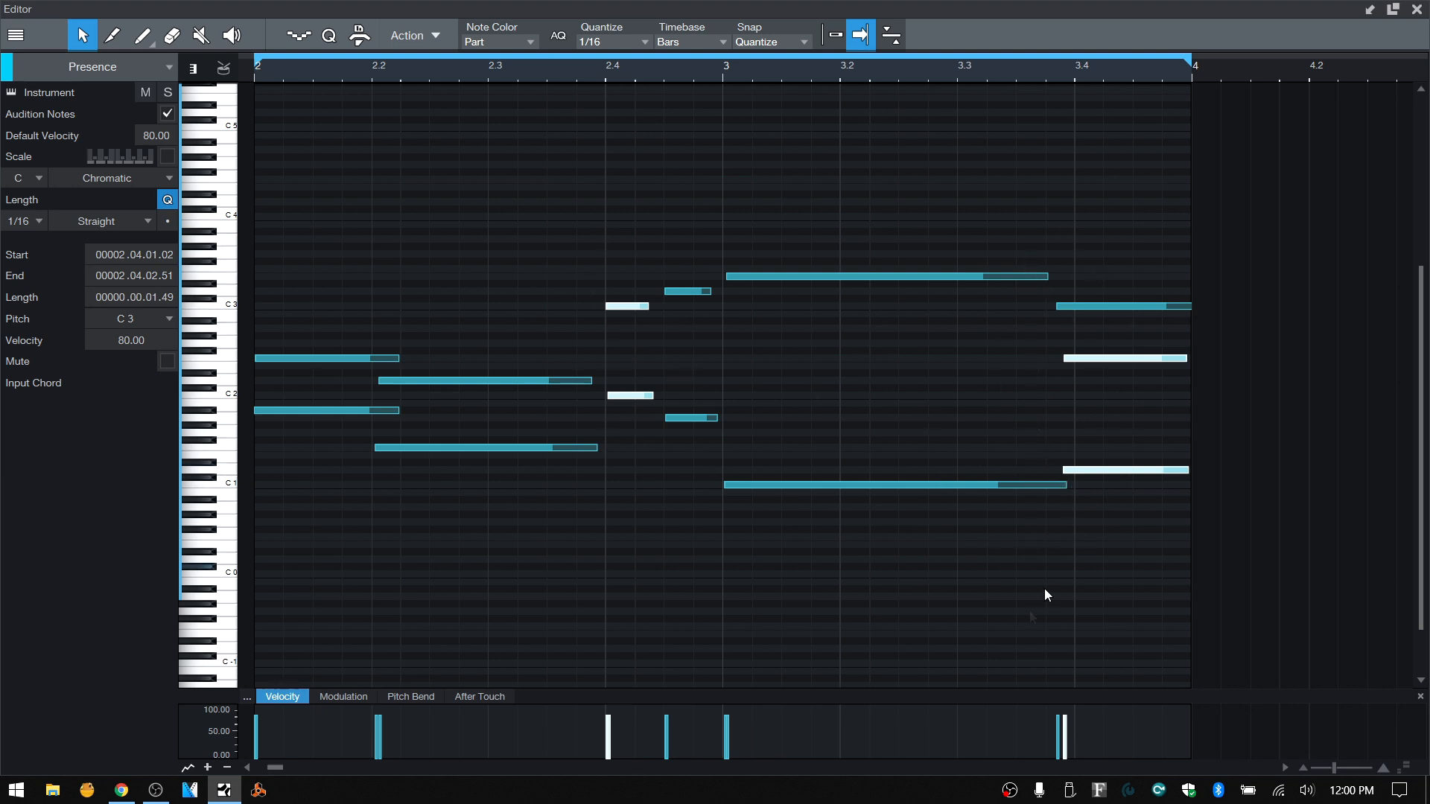
click(664, 625)
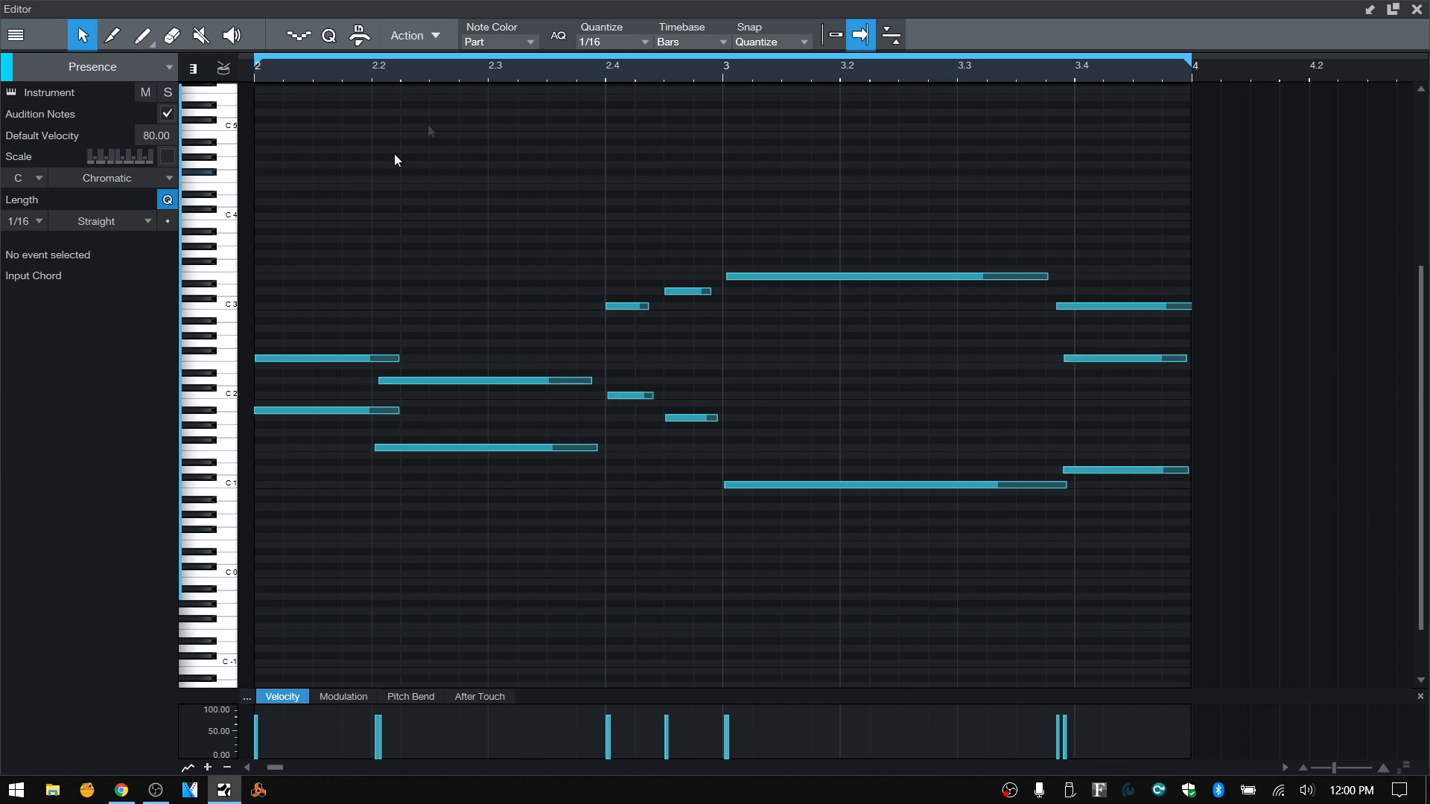
Step: Examine the Event count and Beat settings of Select at interval, including the selection tolerance, and leave Select Notes without applying
click(429, 43)
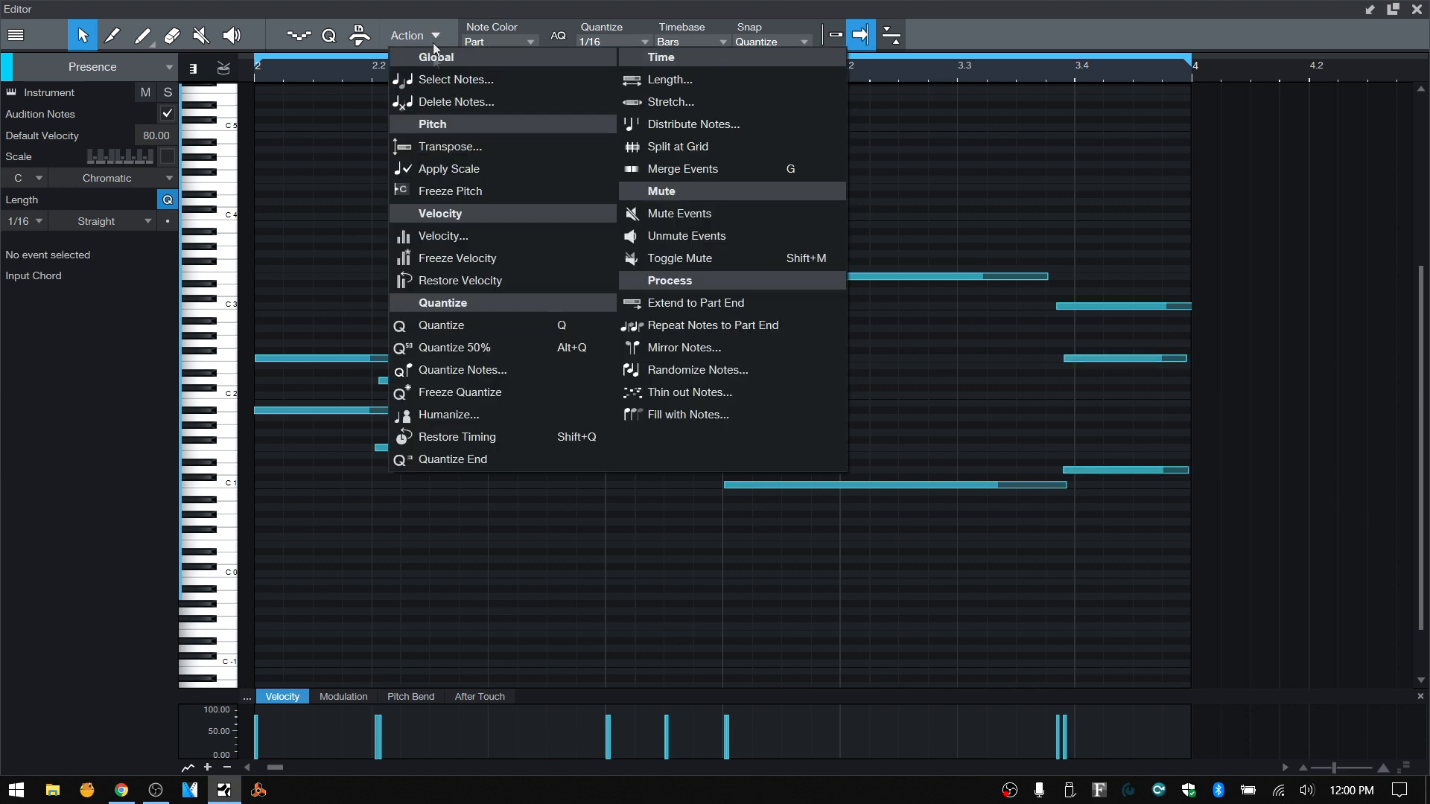
click(431, 79)
click(806, 338)
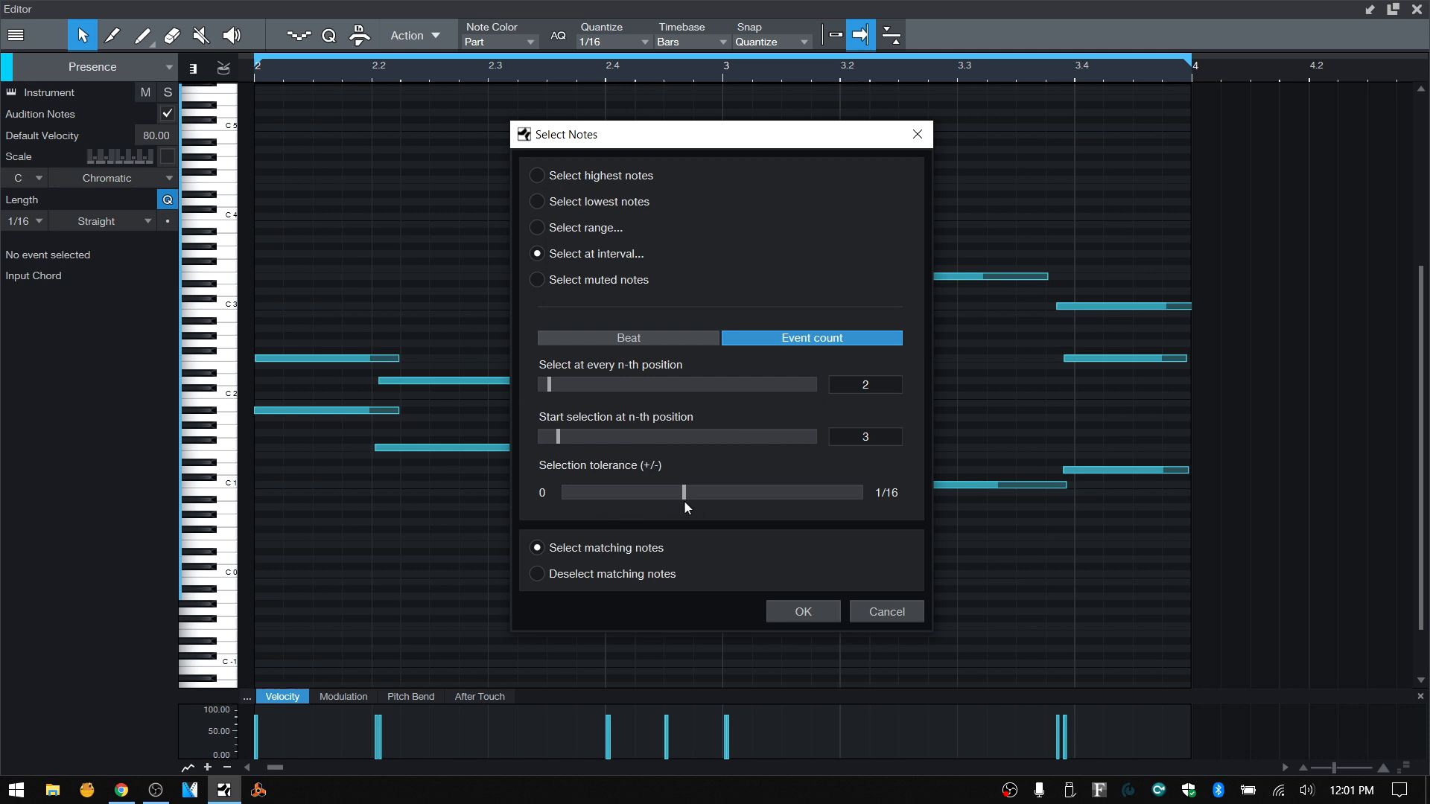
drag(687, 492, 642, 493)
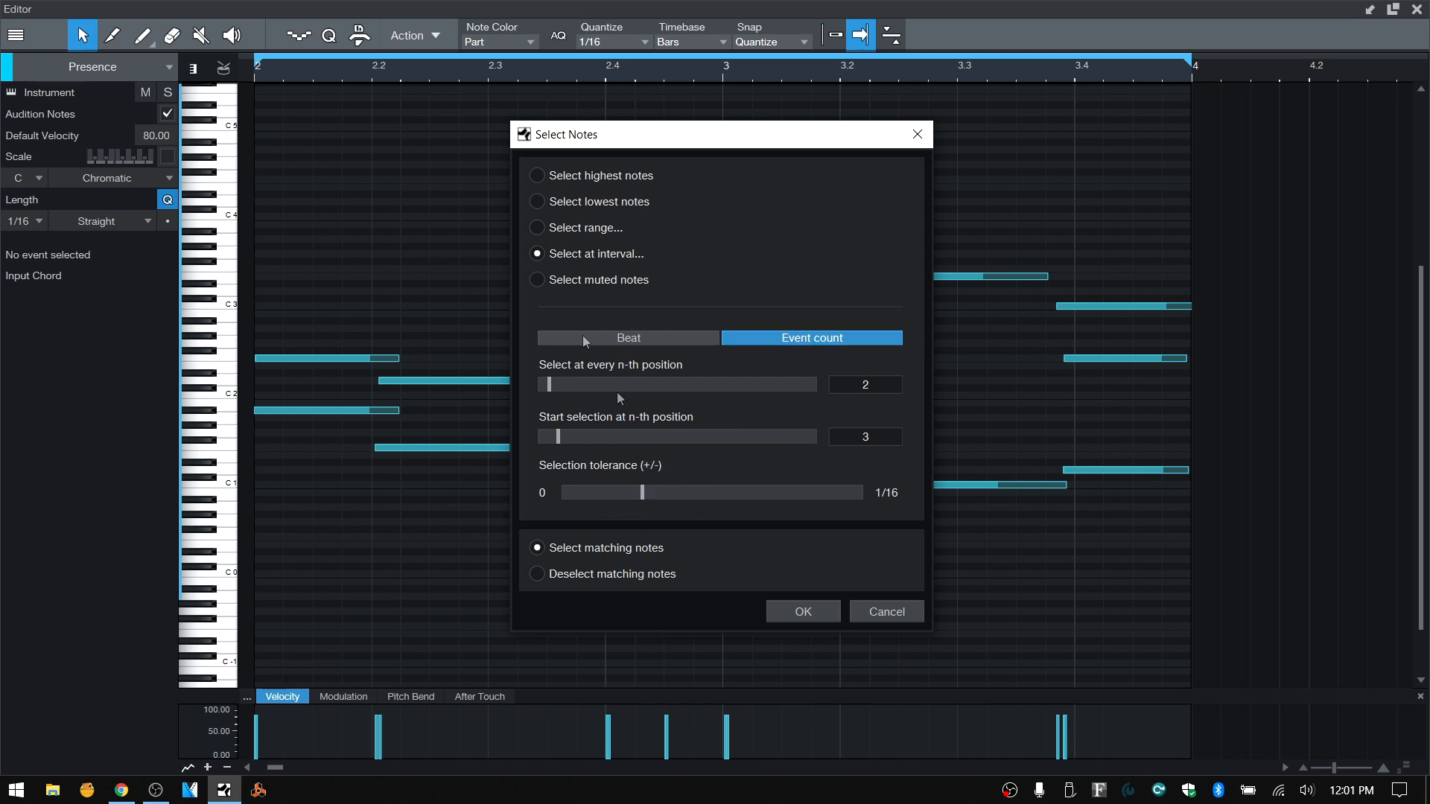
click(625, 340)
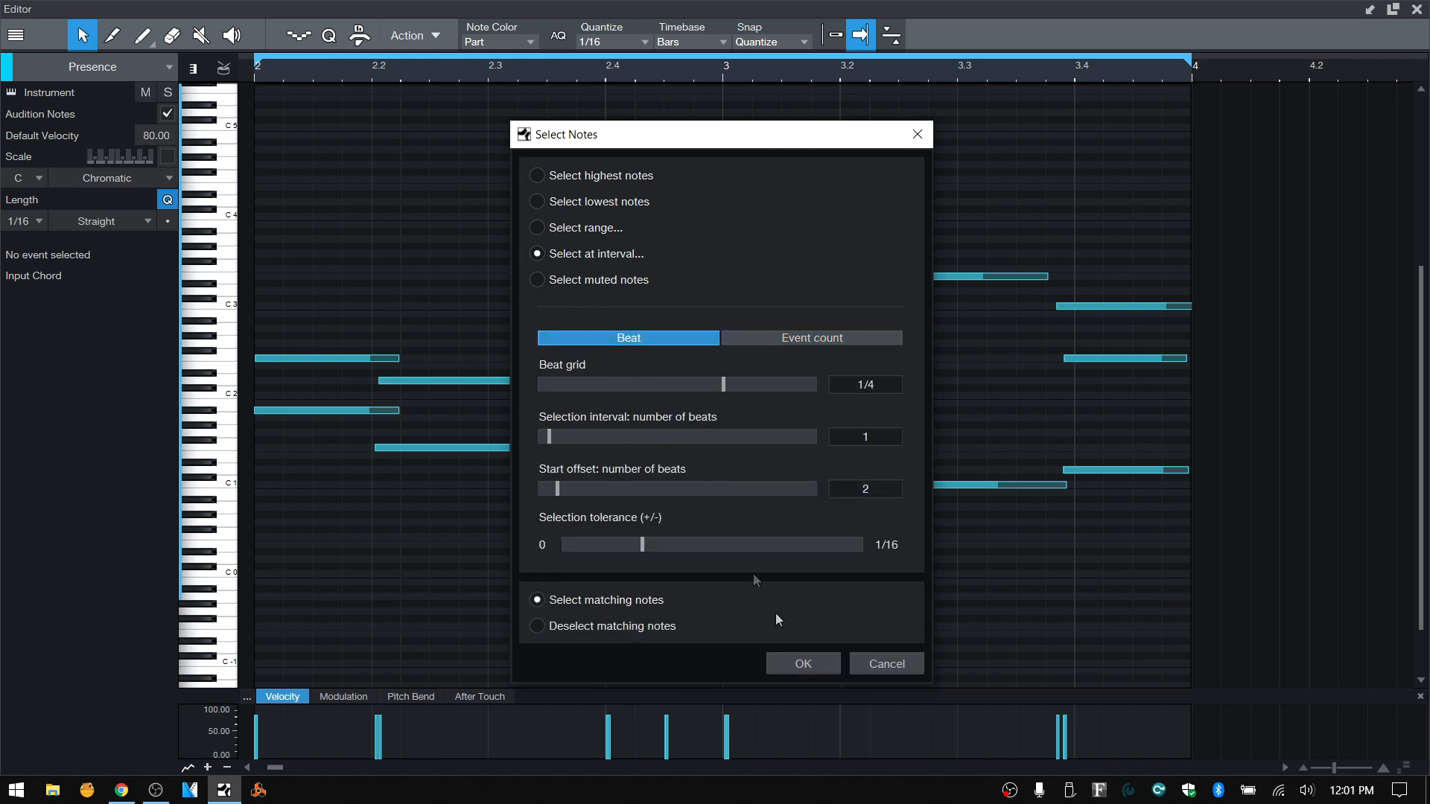
click(879, 664)
click(433, 35)
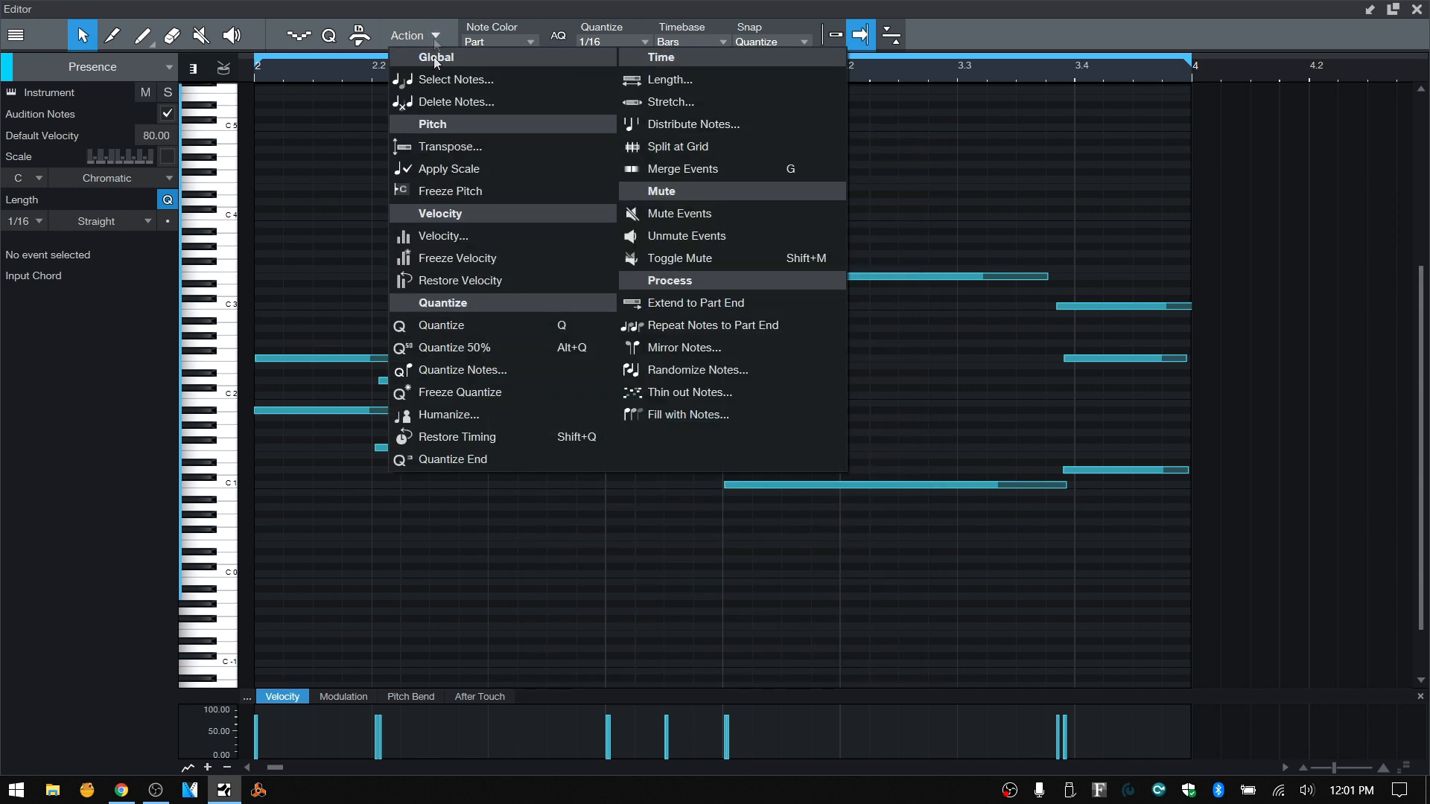
click(456, 80)
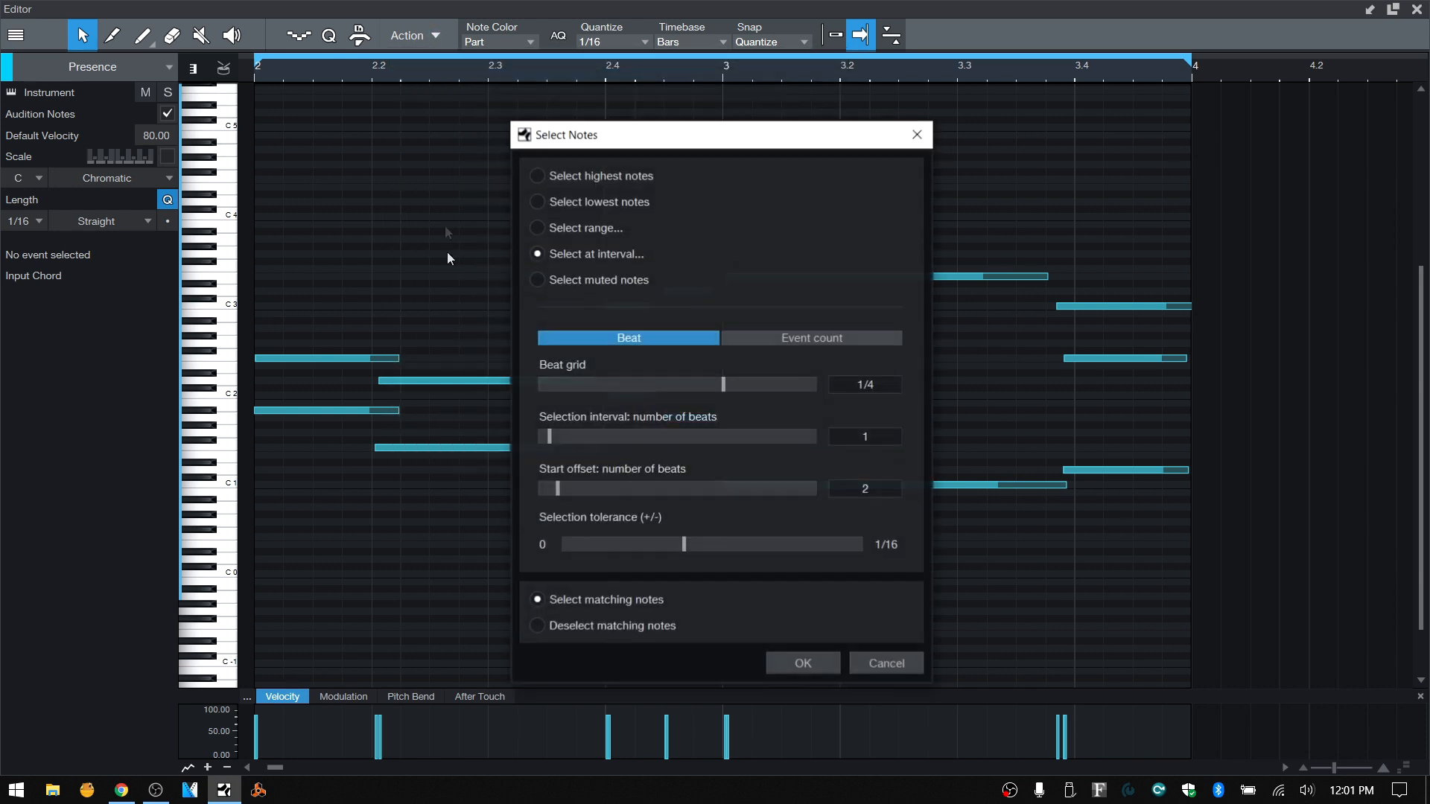
click(583, 280)
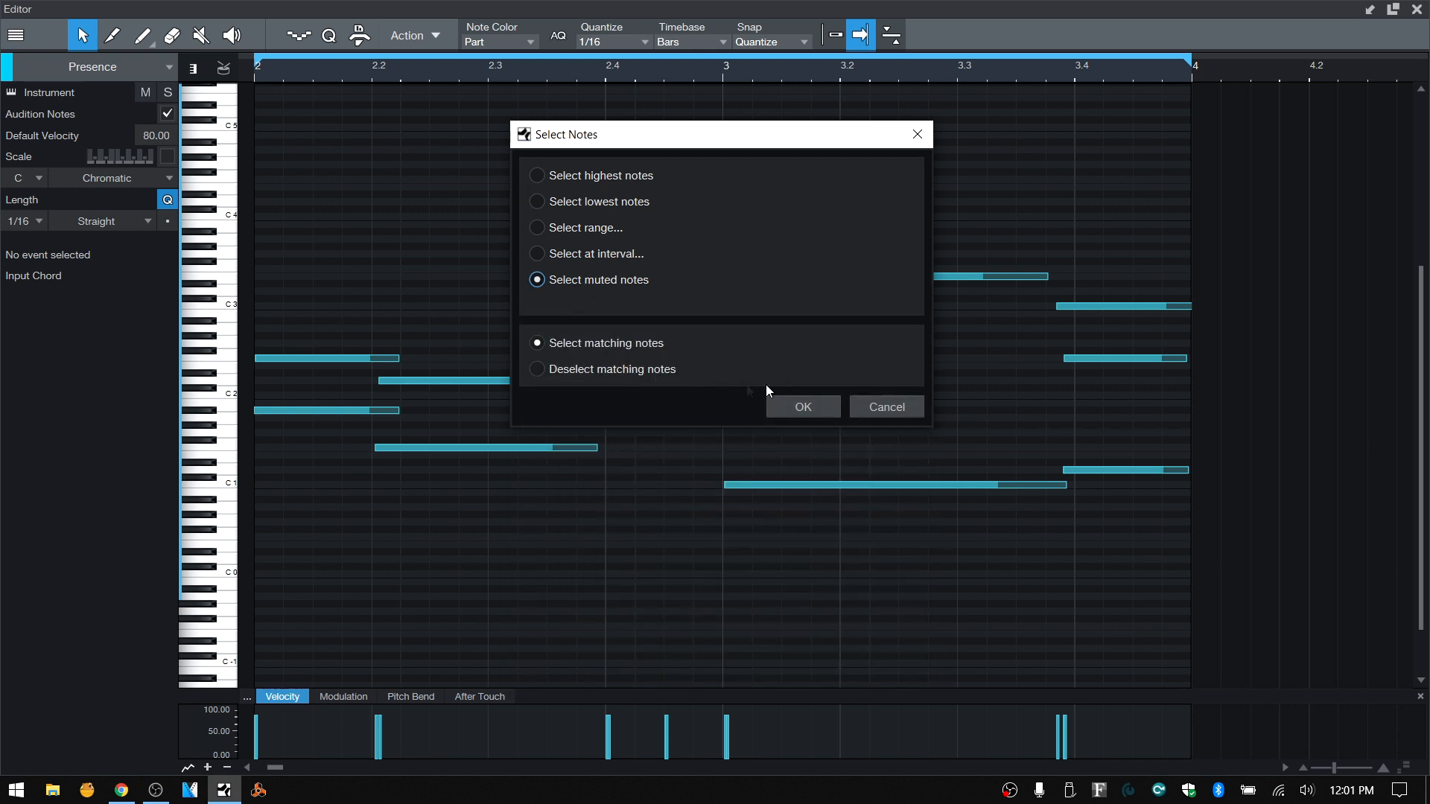
click(879, 409)
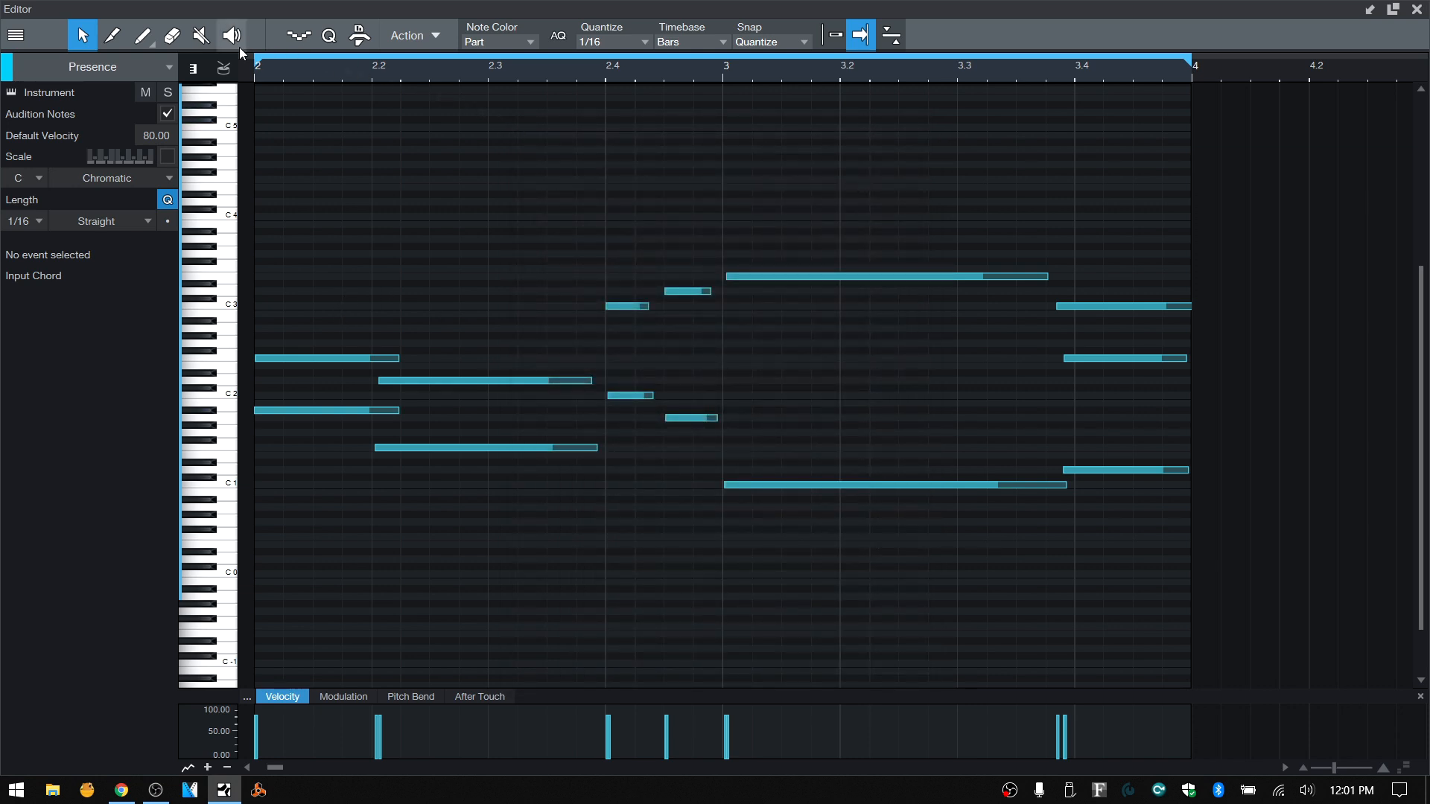
Step: Mute the three upper notes between 2.4 and 3.4 with the Mute tool
click(642, 306)
click(684, 292)
click(794, 278)
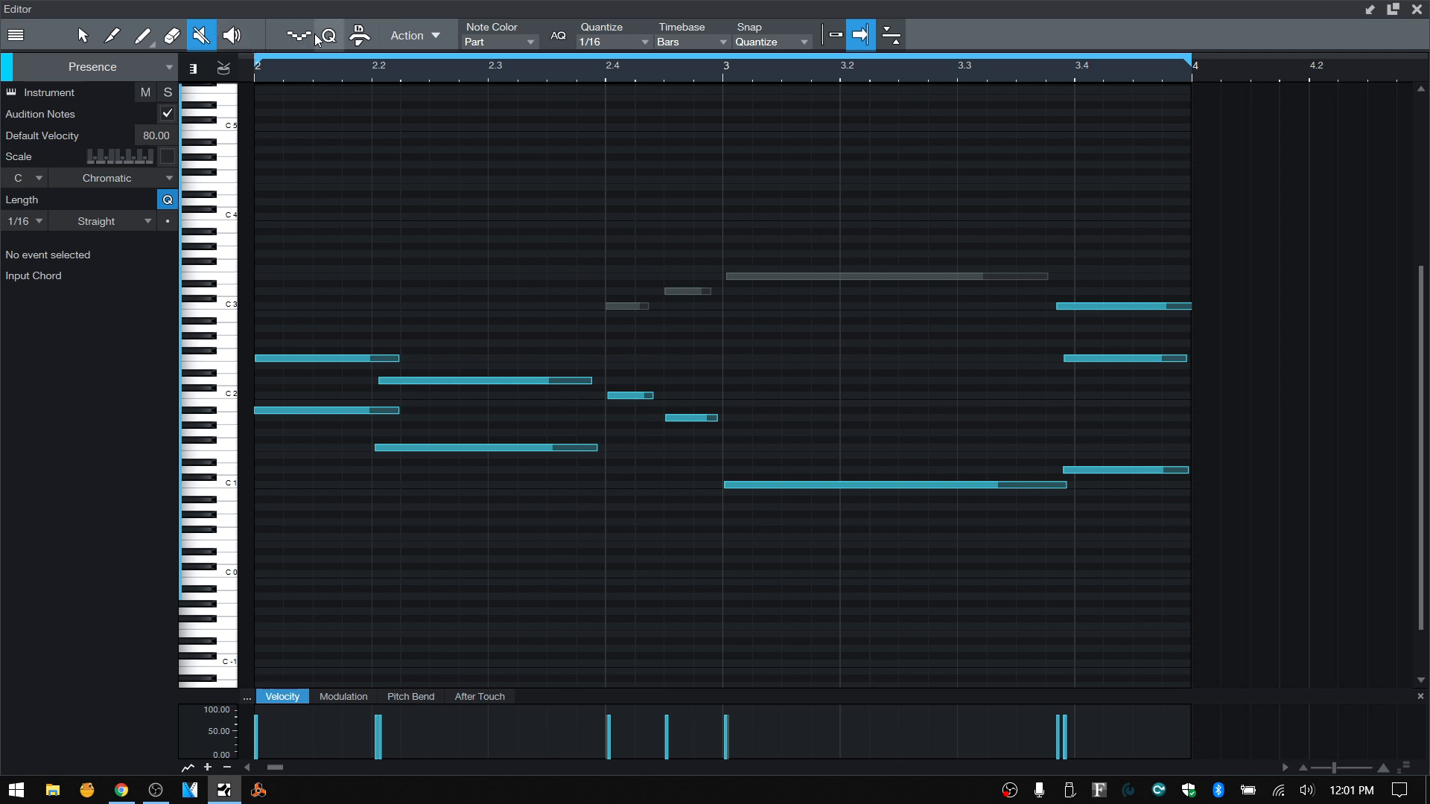
Step: Select the muted notes using Select Notes with Select matching notes, return to the Arrow tool, and clear the selection
click(436, 36)
click(441, 79)
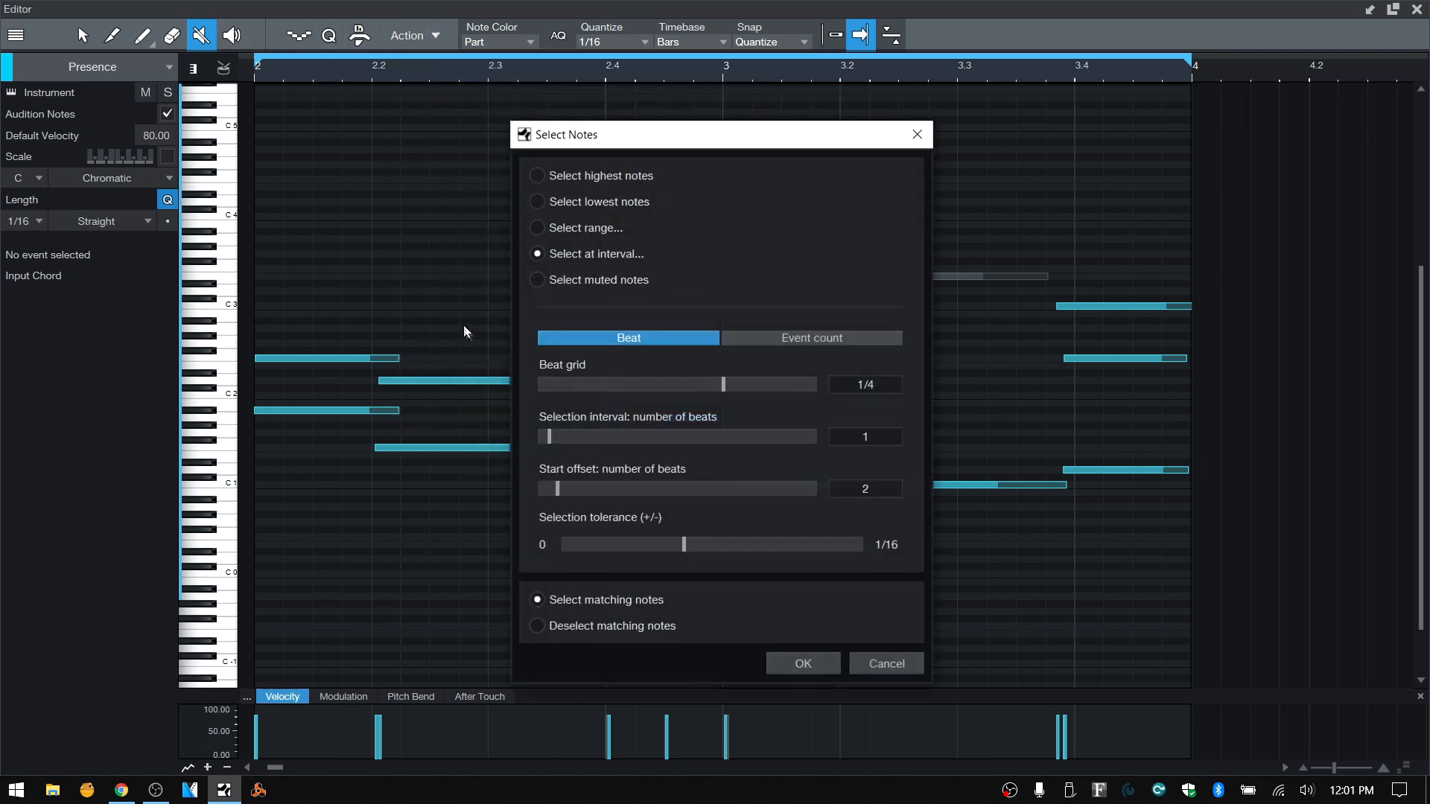
click(578, 280)
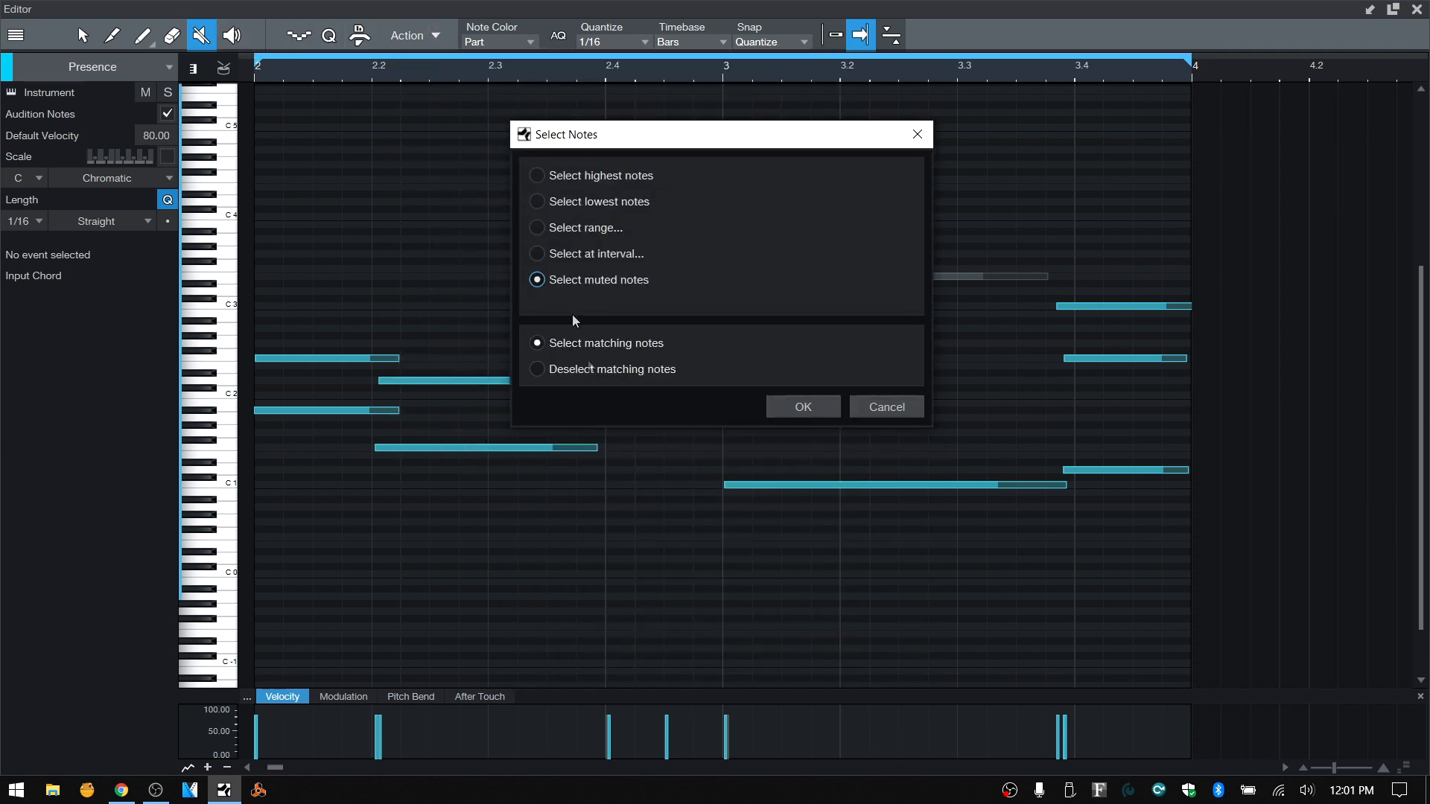
click(805, 406)
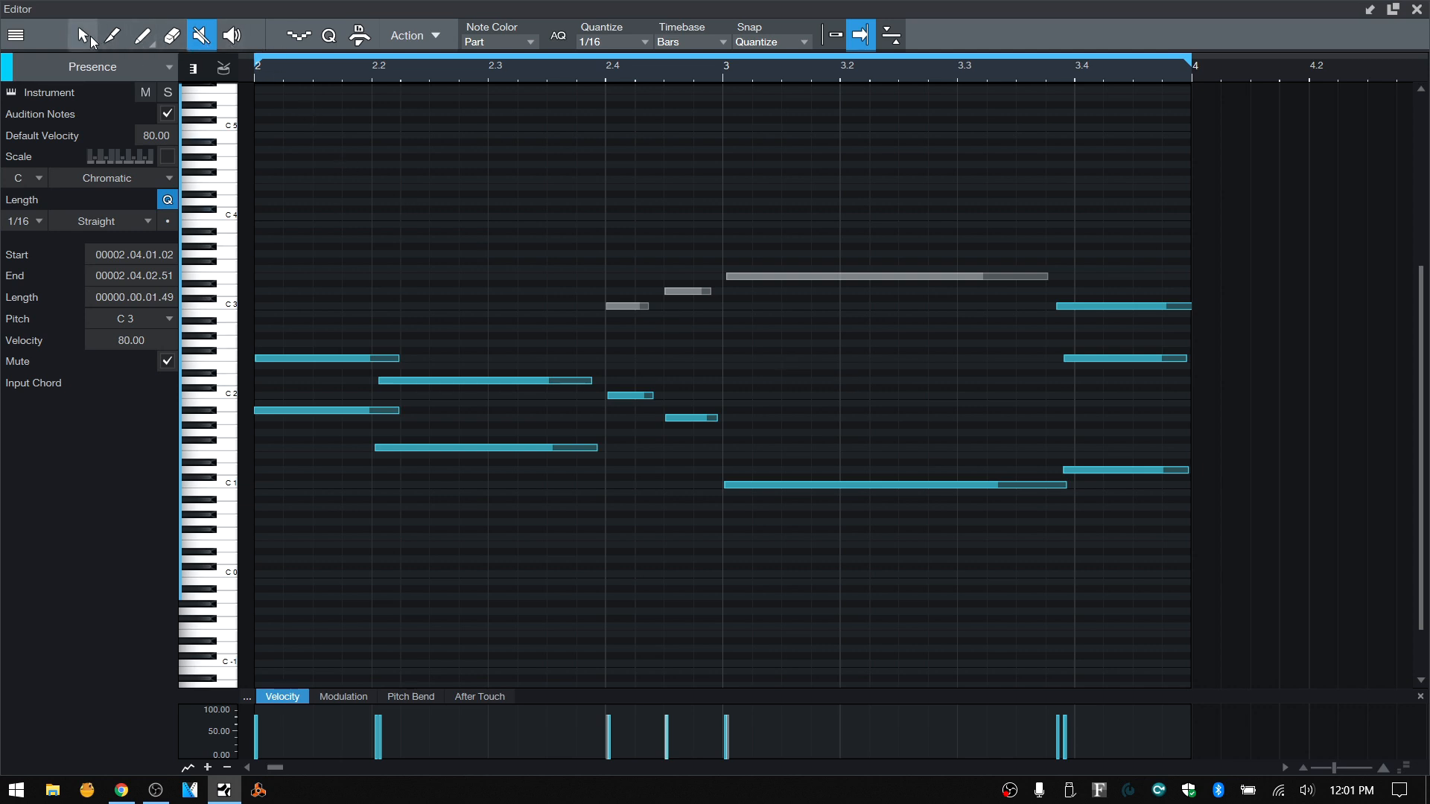
key(1)
click(834, 370)
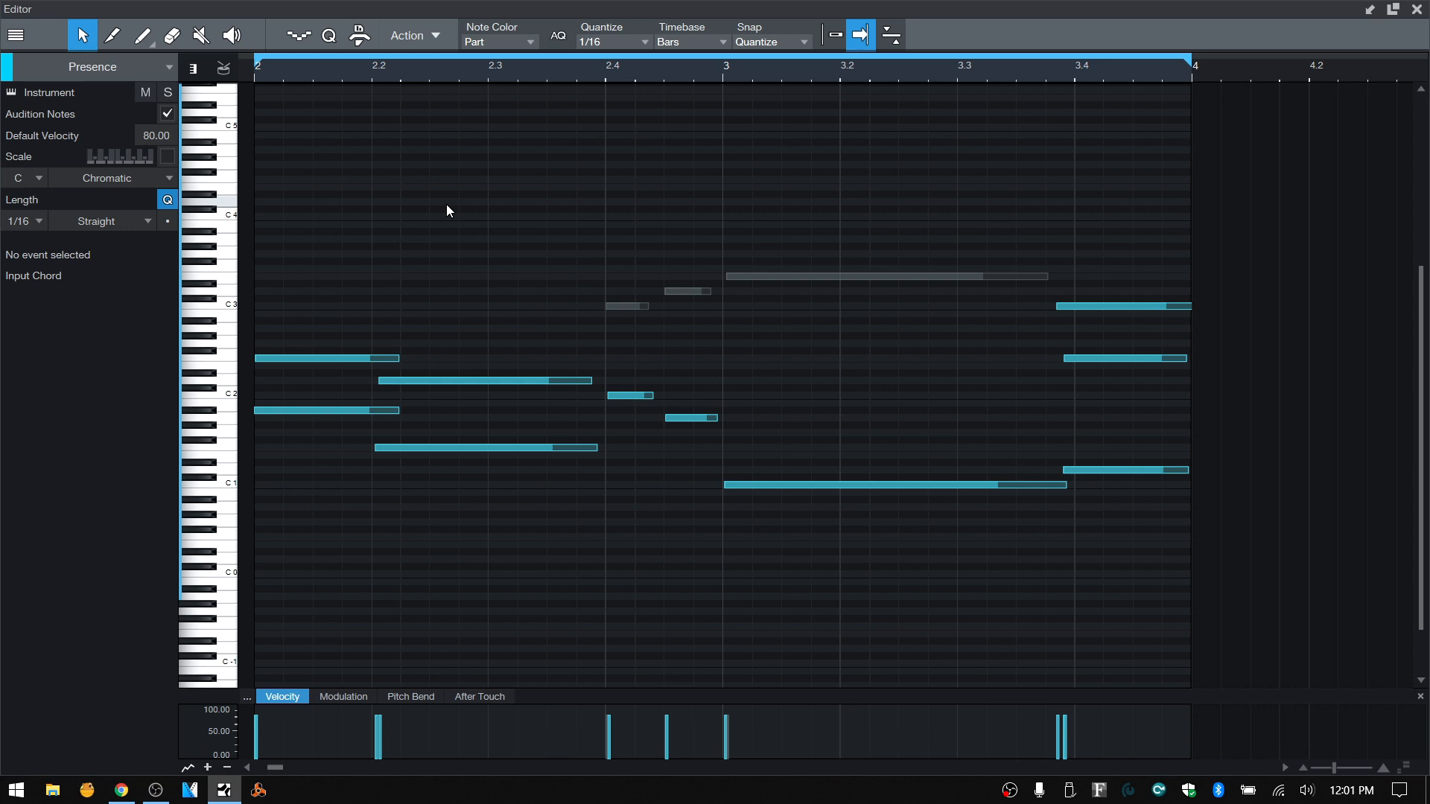
Step: Unmute the three upper notes between 2.4 and 3.4 with the Mute tool, and return to the Arrow tool
key(6)
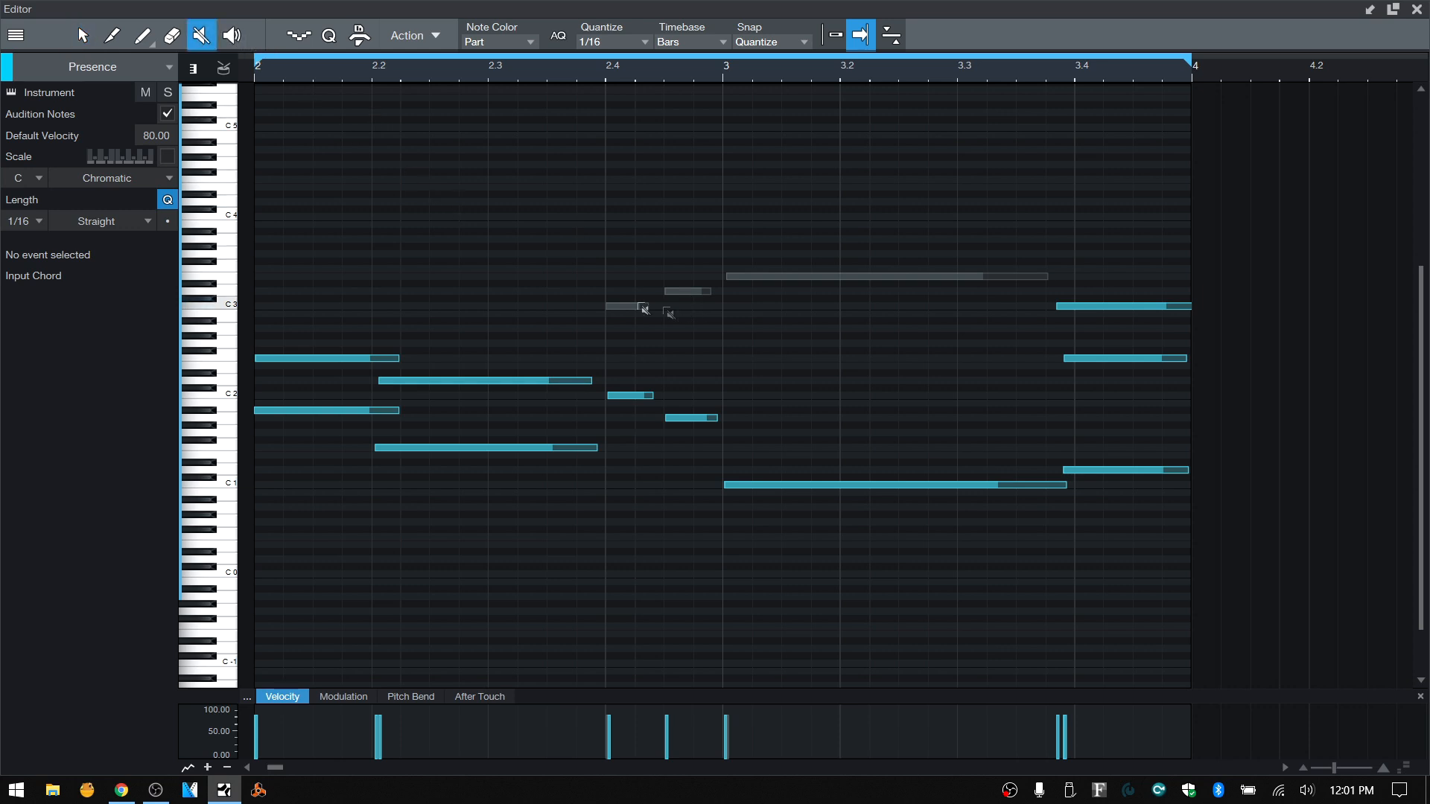
drag(594, 233, 903, 339)
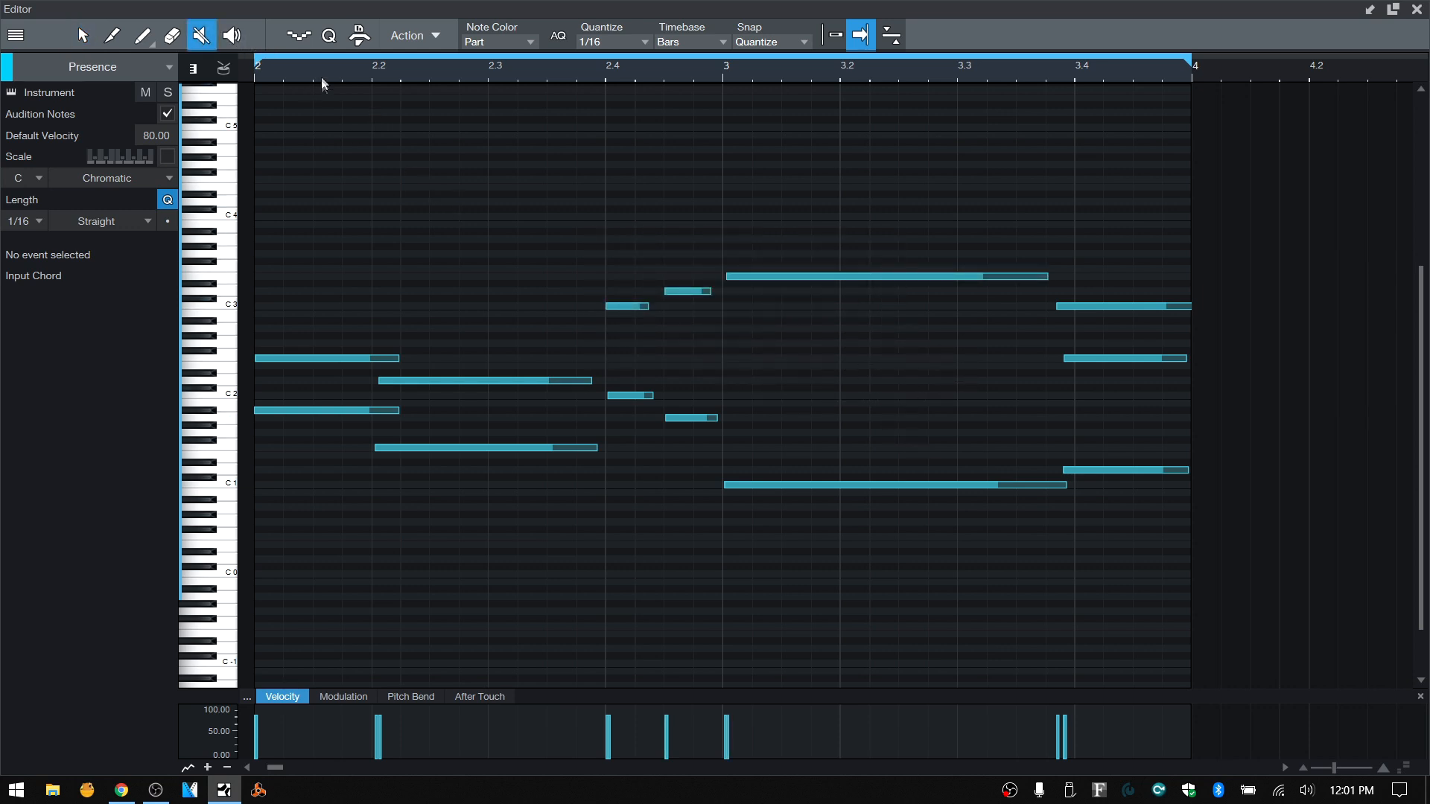
click(87, 48)
click(435, 34)
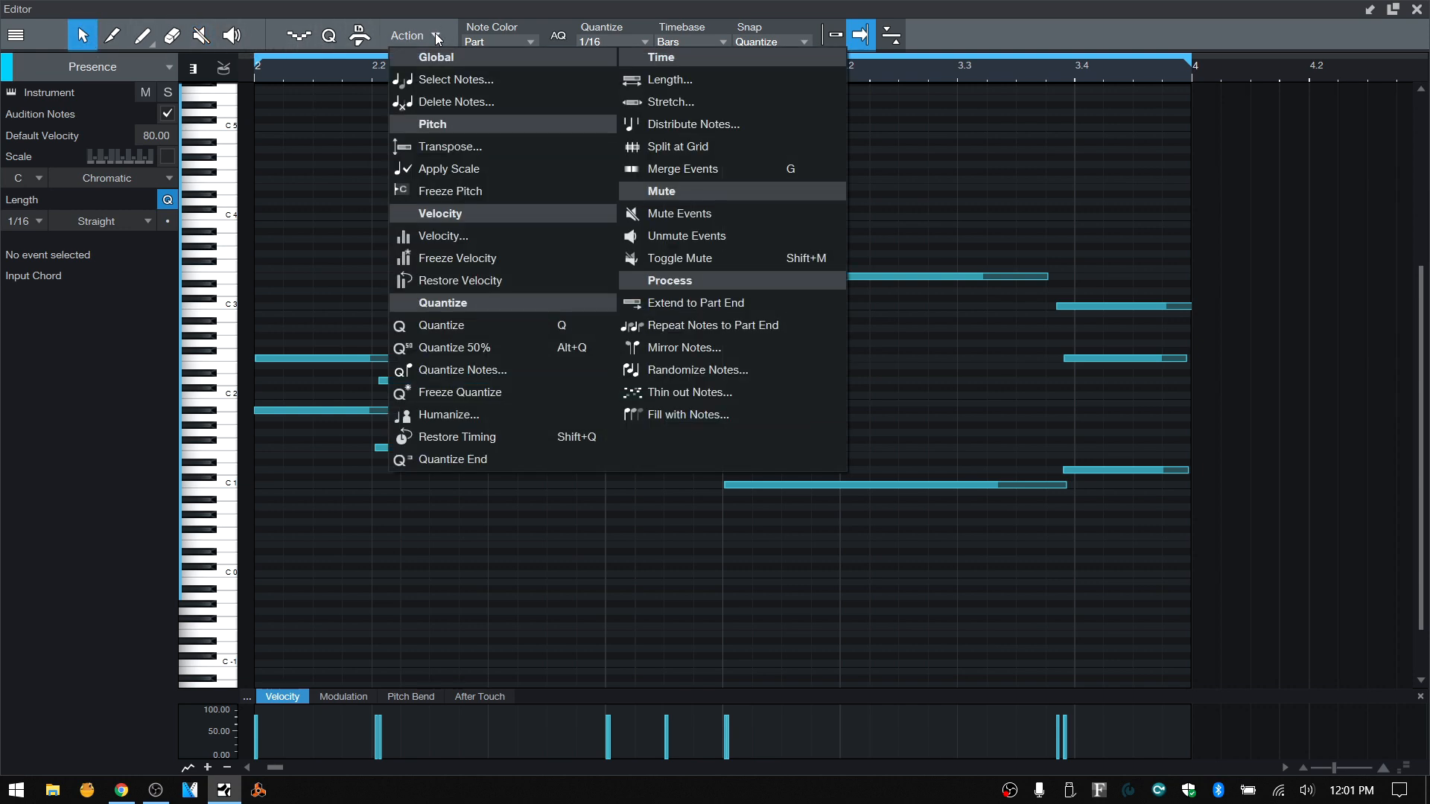
click(455, 79)
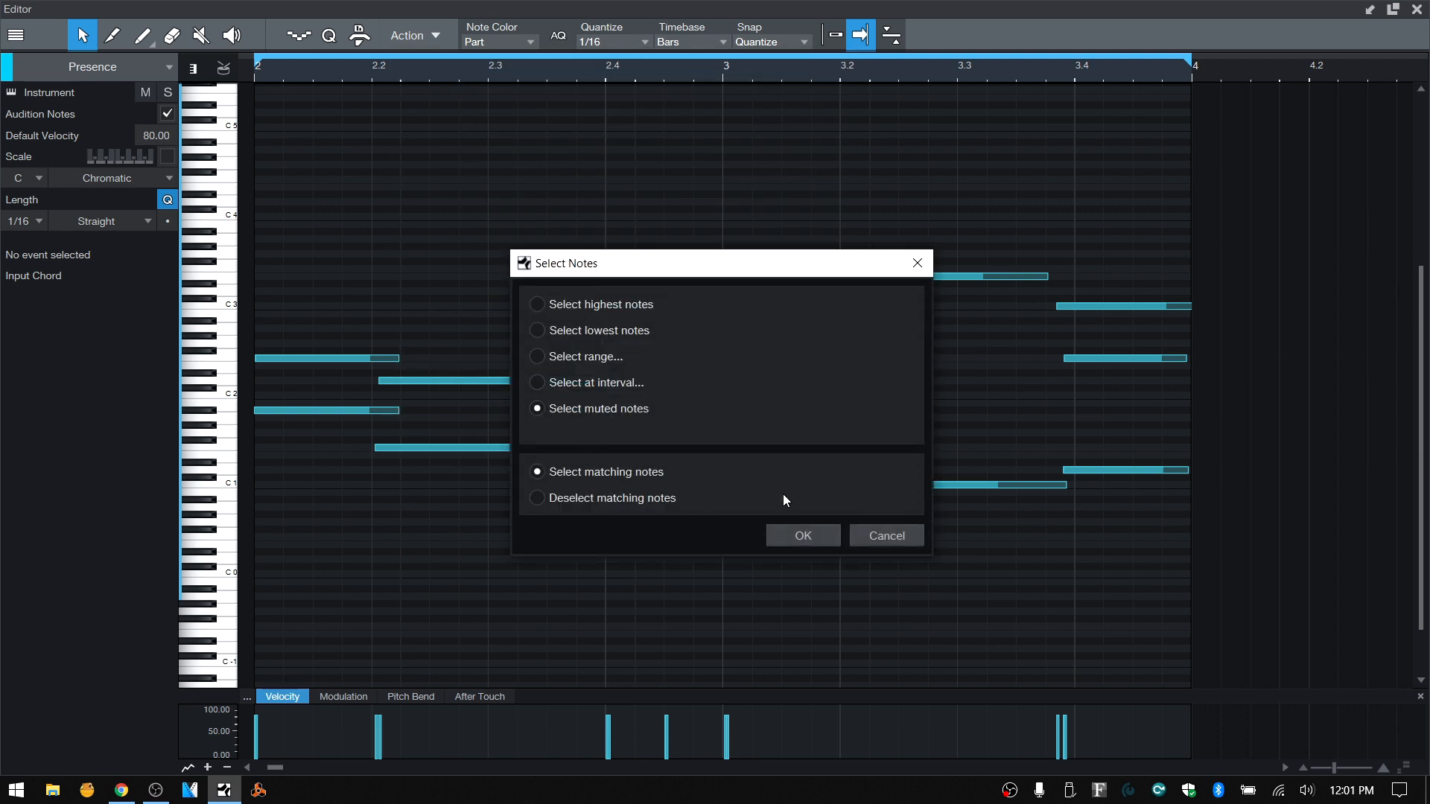
click(885, 537)
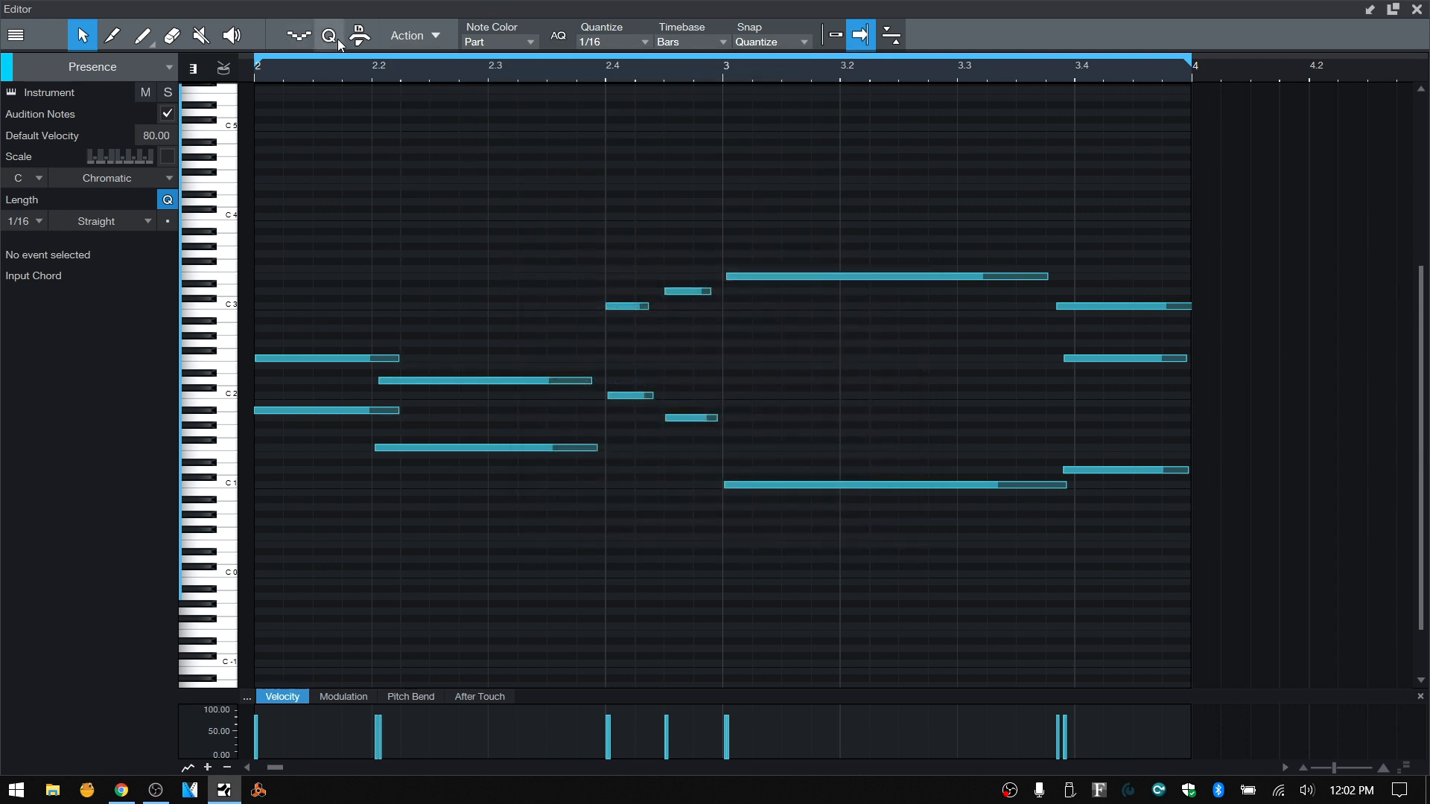
Step: Try Delete Notes with the option Delete notes shorter than set to 0.00.97, moving the dialog clear of the notes
click(421, 33)
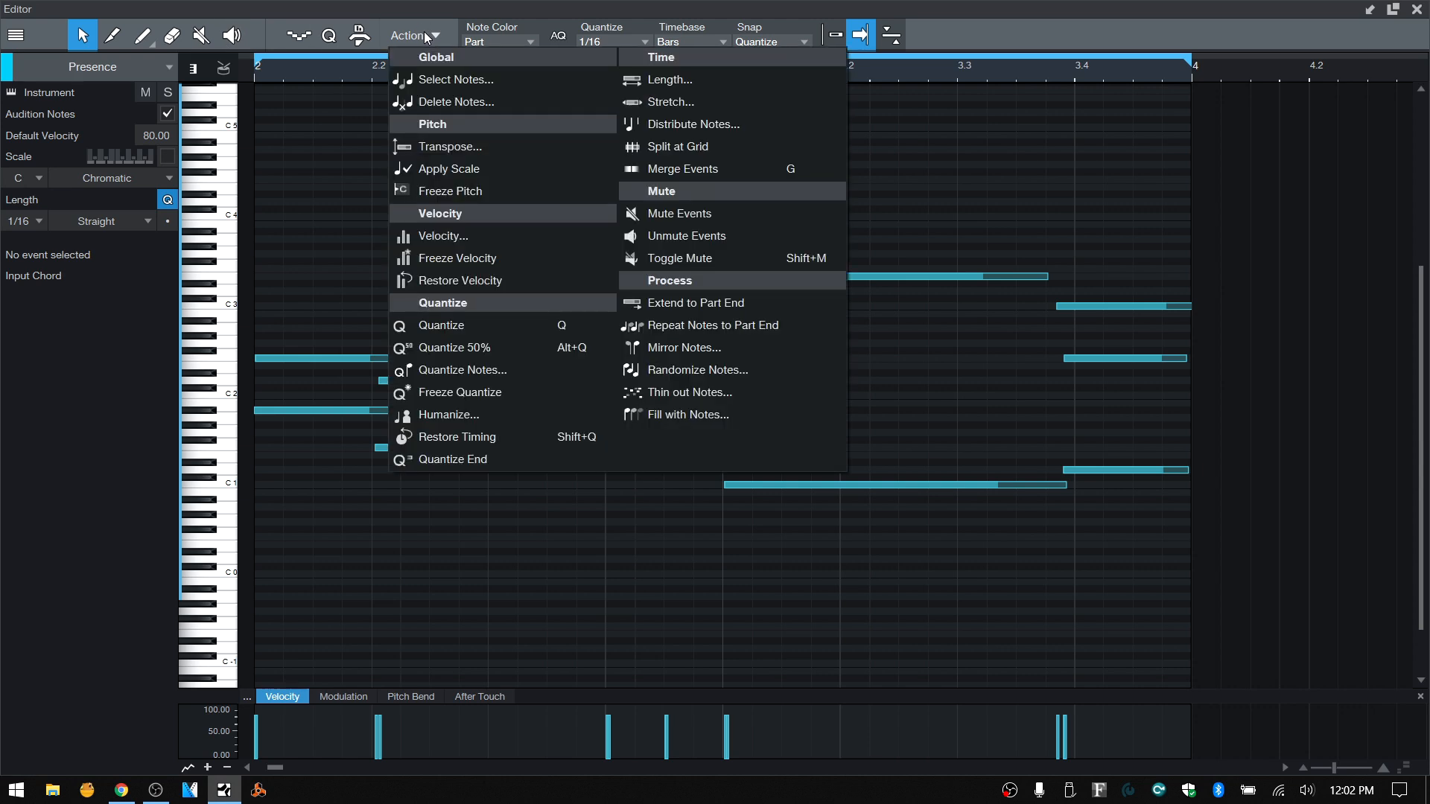
click(449, 104)
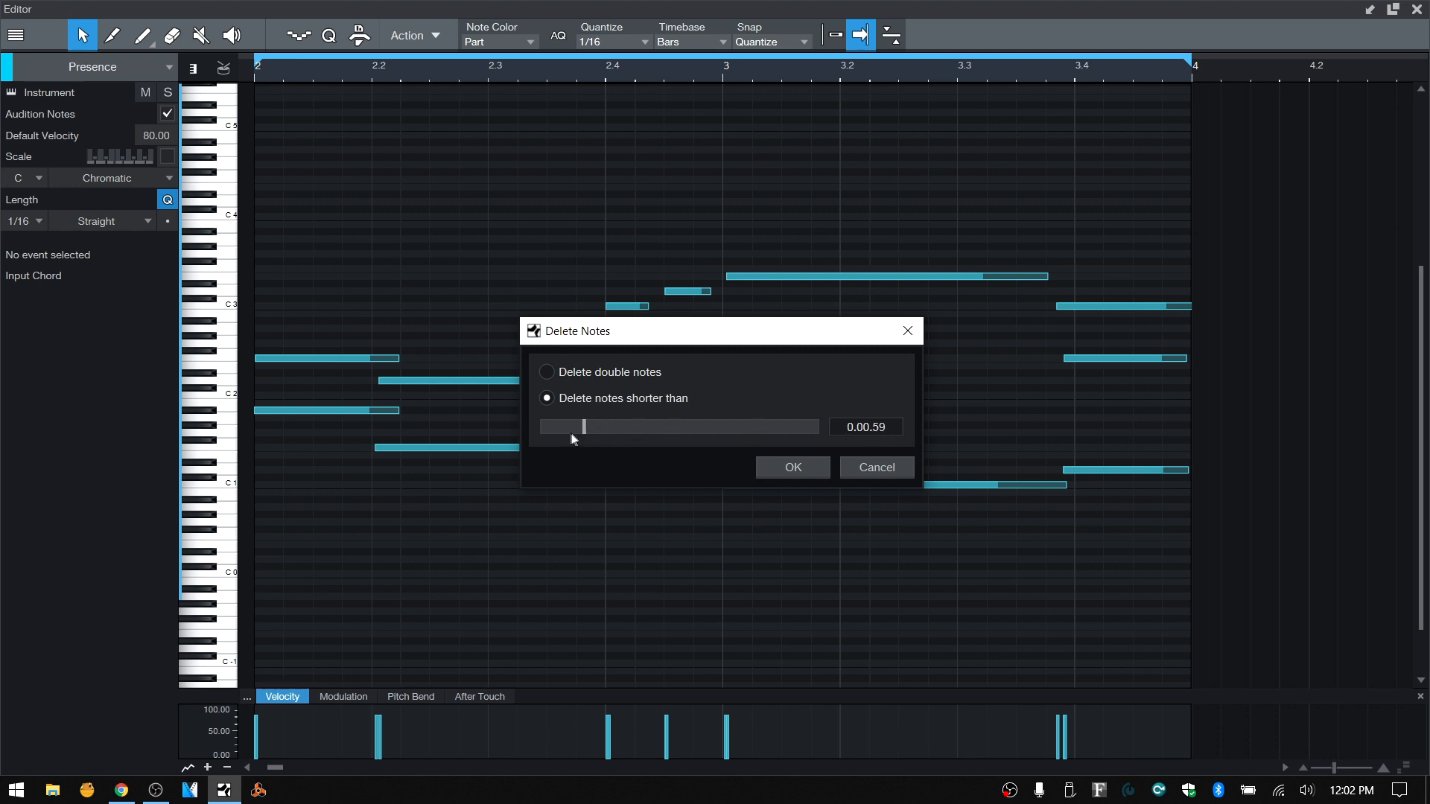
drag(582, 432, 614, 437)
drag(611, 432, 611, 437)
drag(611, 430, 818, 446)
drag(816, 434, 673, 437)
drag(654, 432, 612, 445)
drag(747, 345, 490, 521)
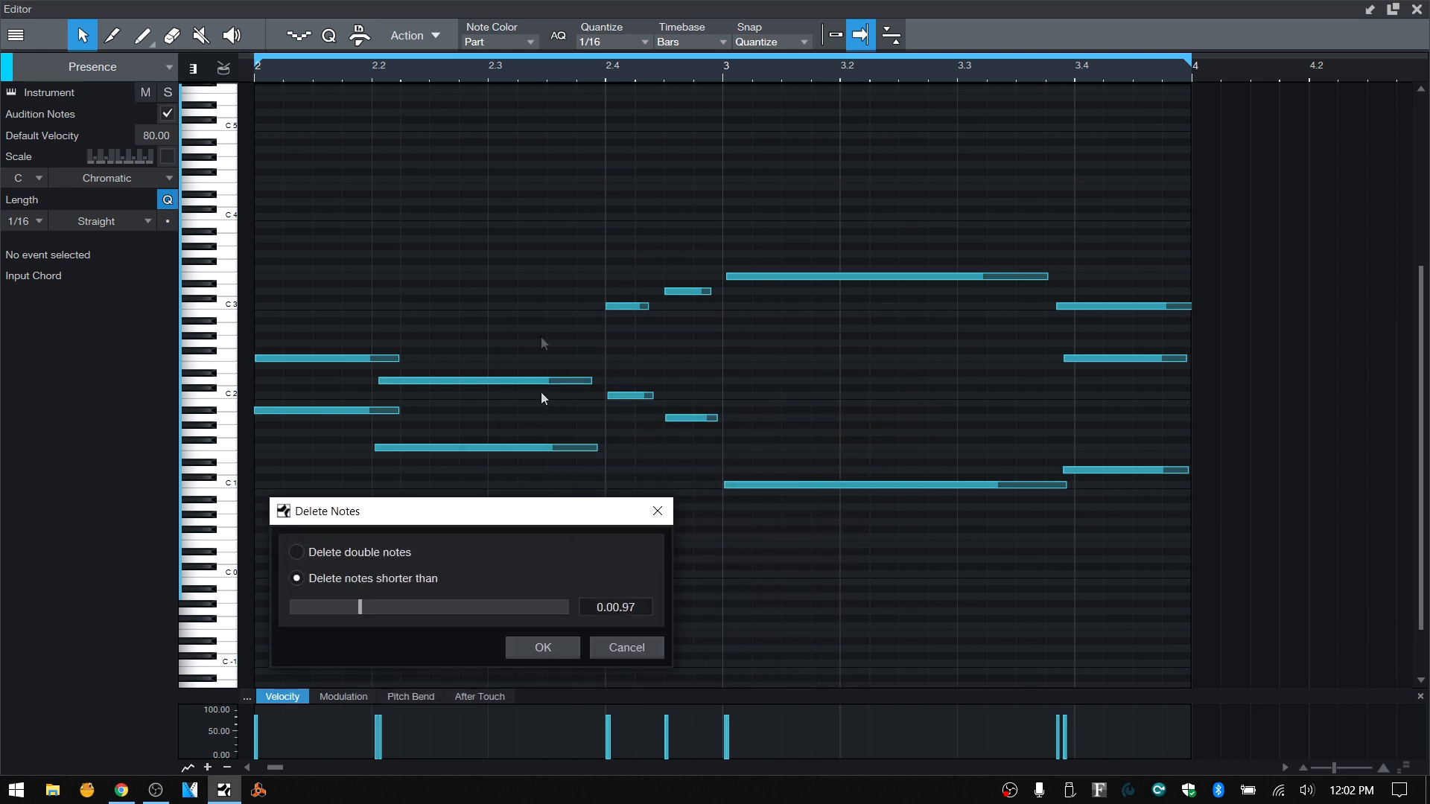
click(550, 648)
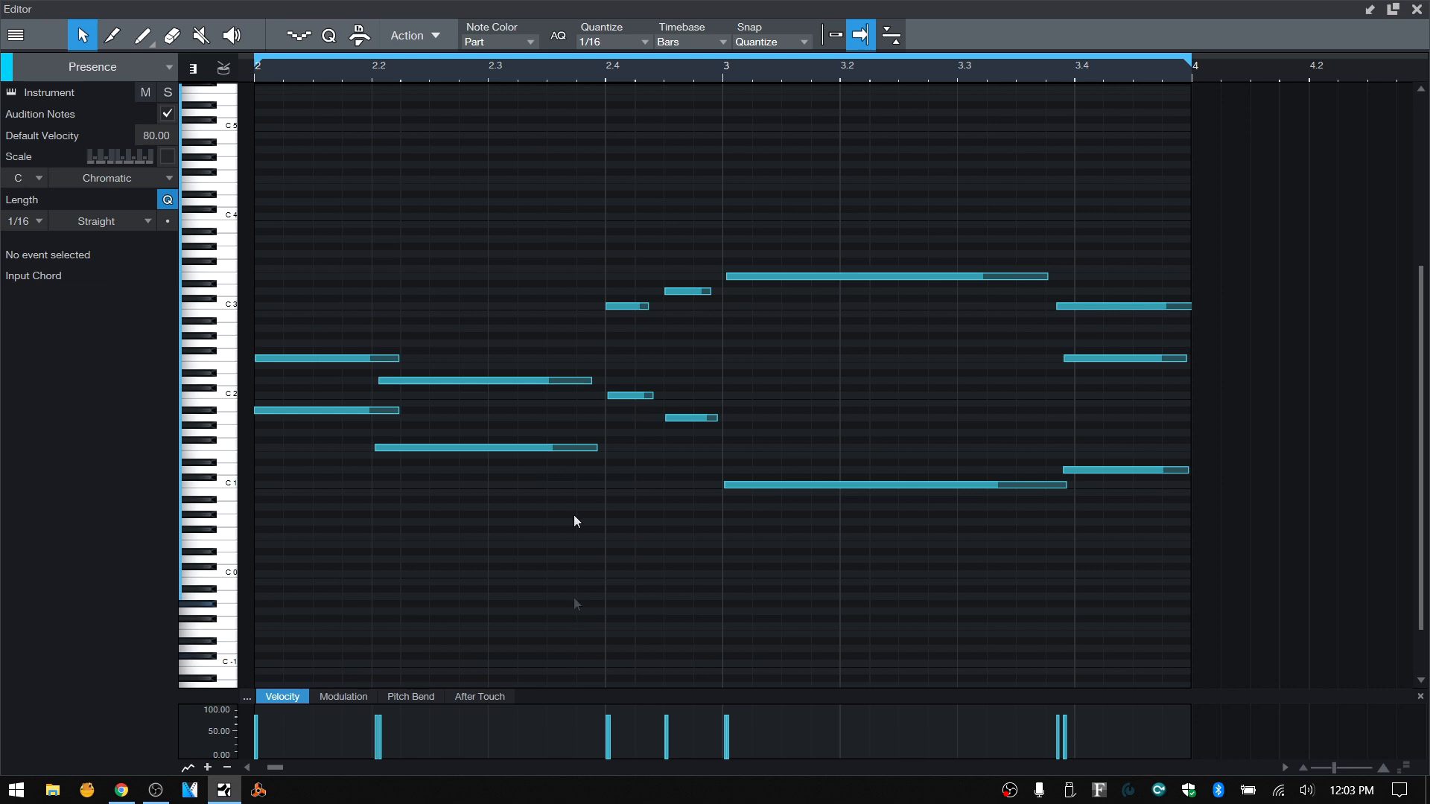
Step: Delete the notes shorter than 0.02.00 using Delete Notes, and undo the deletion
click(439, 35)
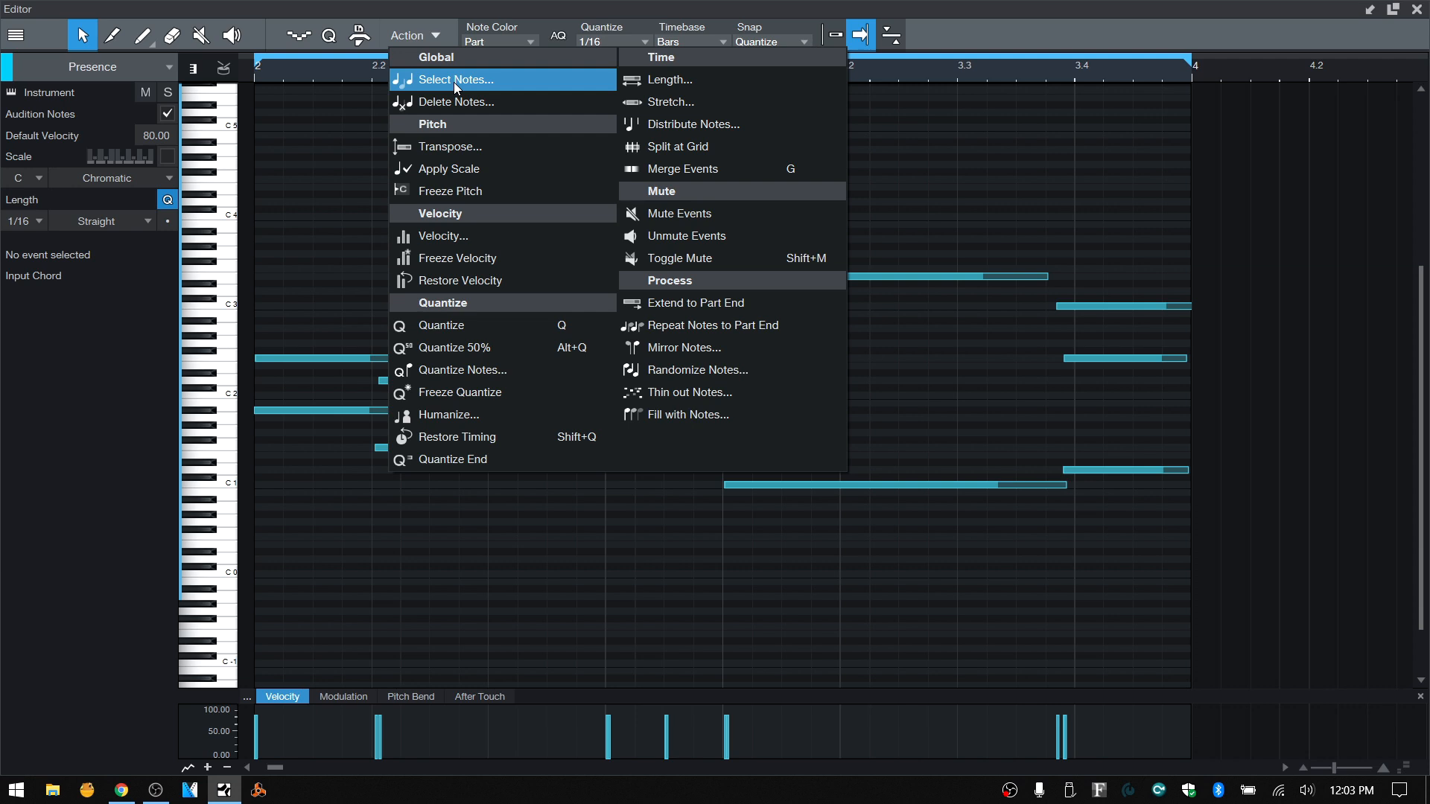
click(461, 101)
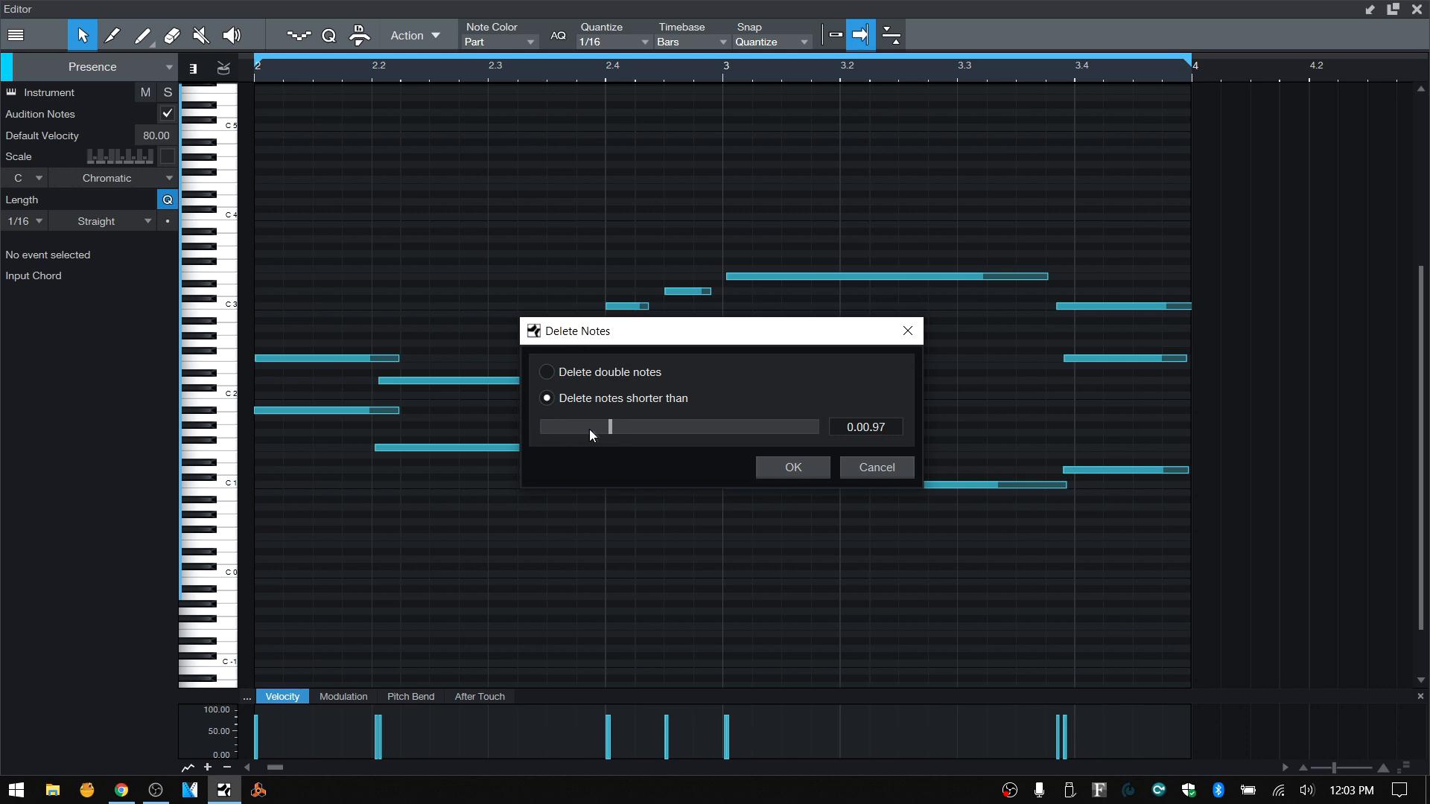
drag(609, 435, 678, 438)
drag(721, 332, 552, 534)
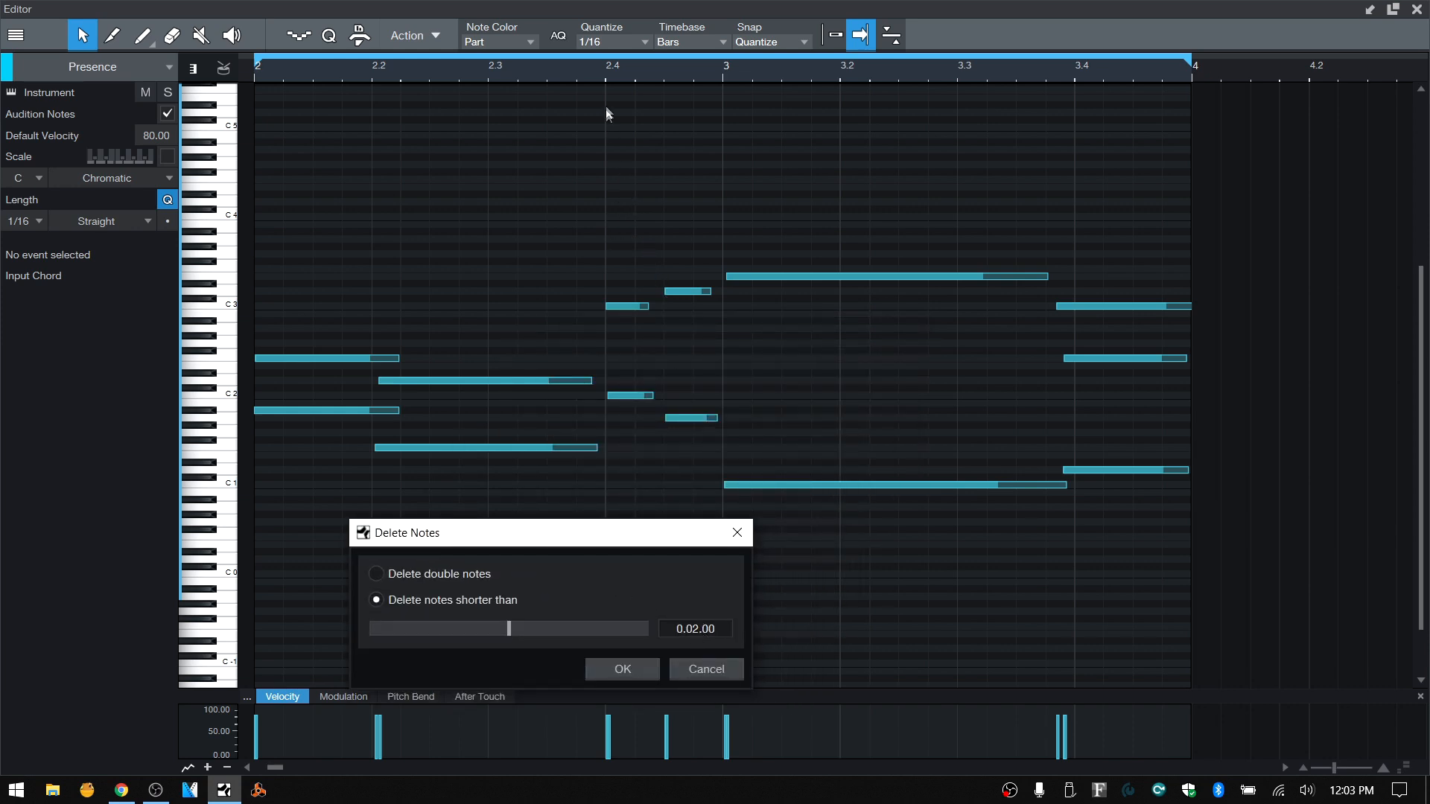
click(631, 671)
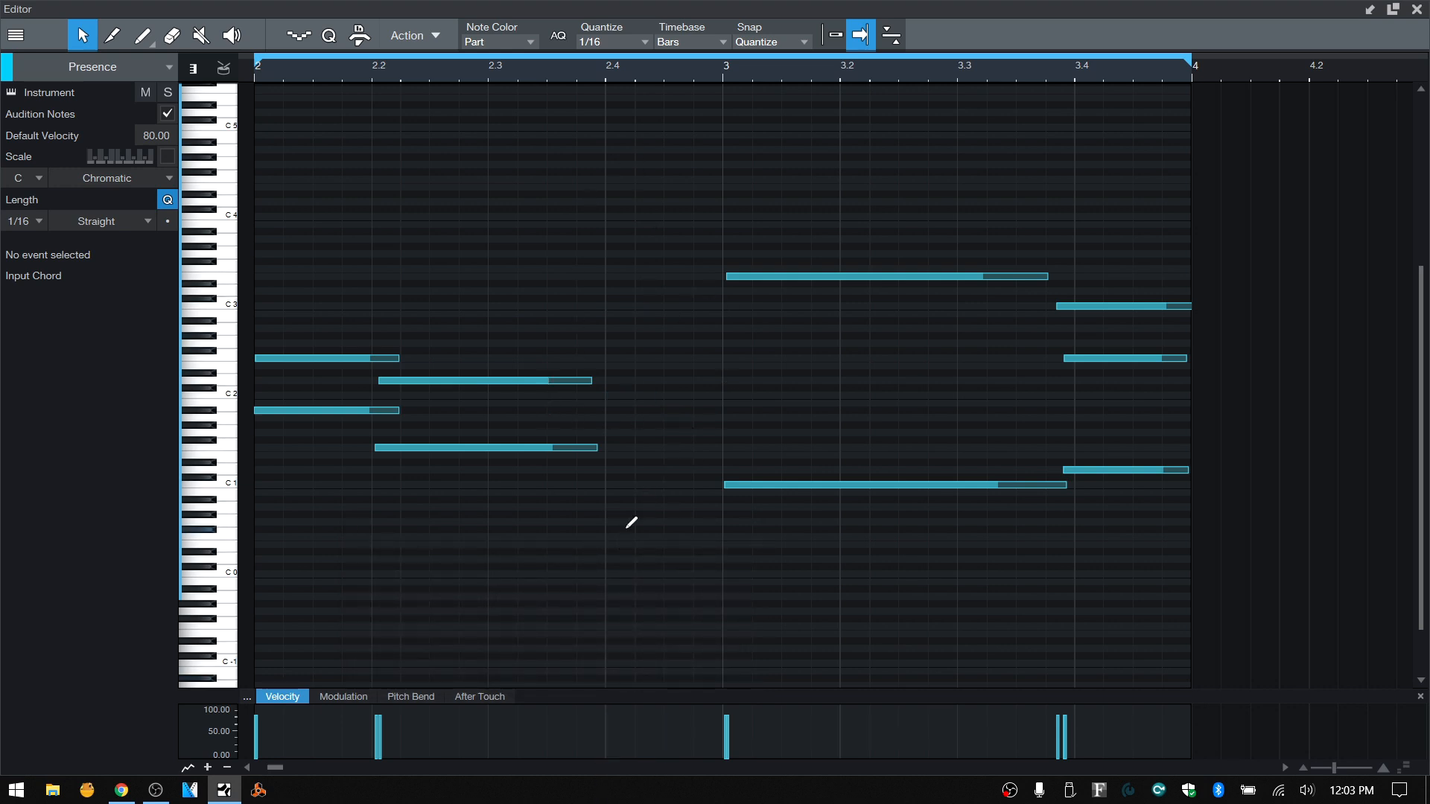
key(ctrl+z)
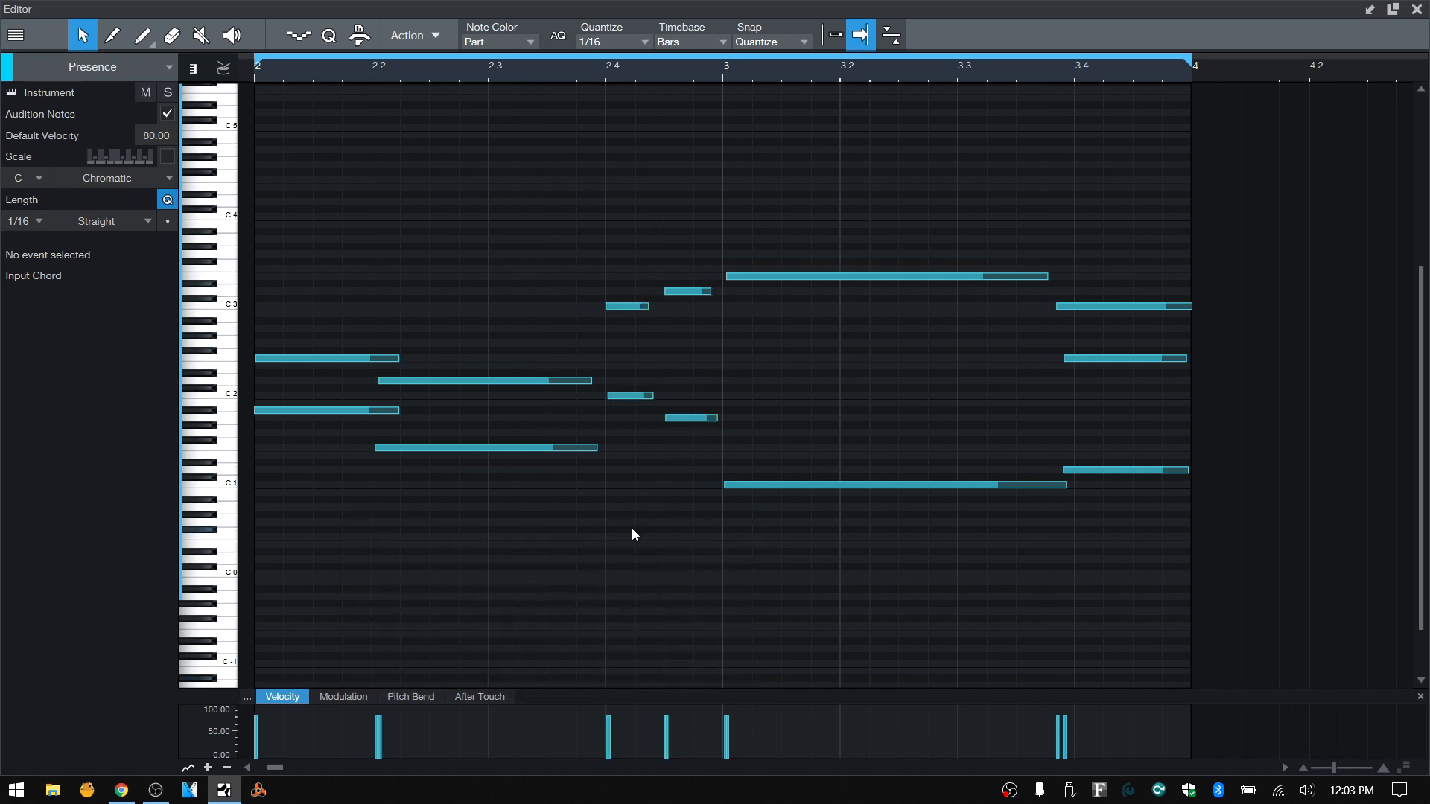
click(431, 34)
click(445, 102)
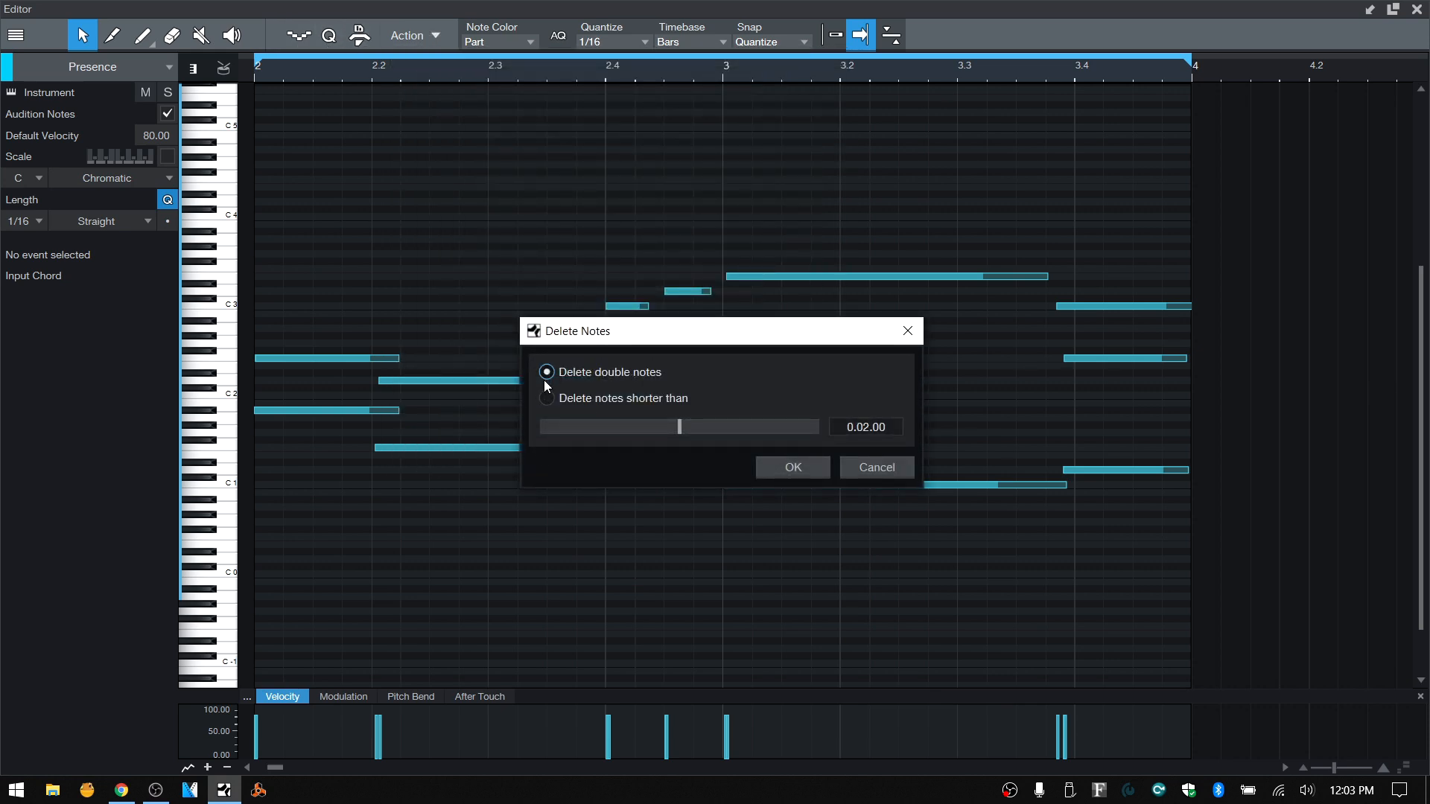
click(872, 471)
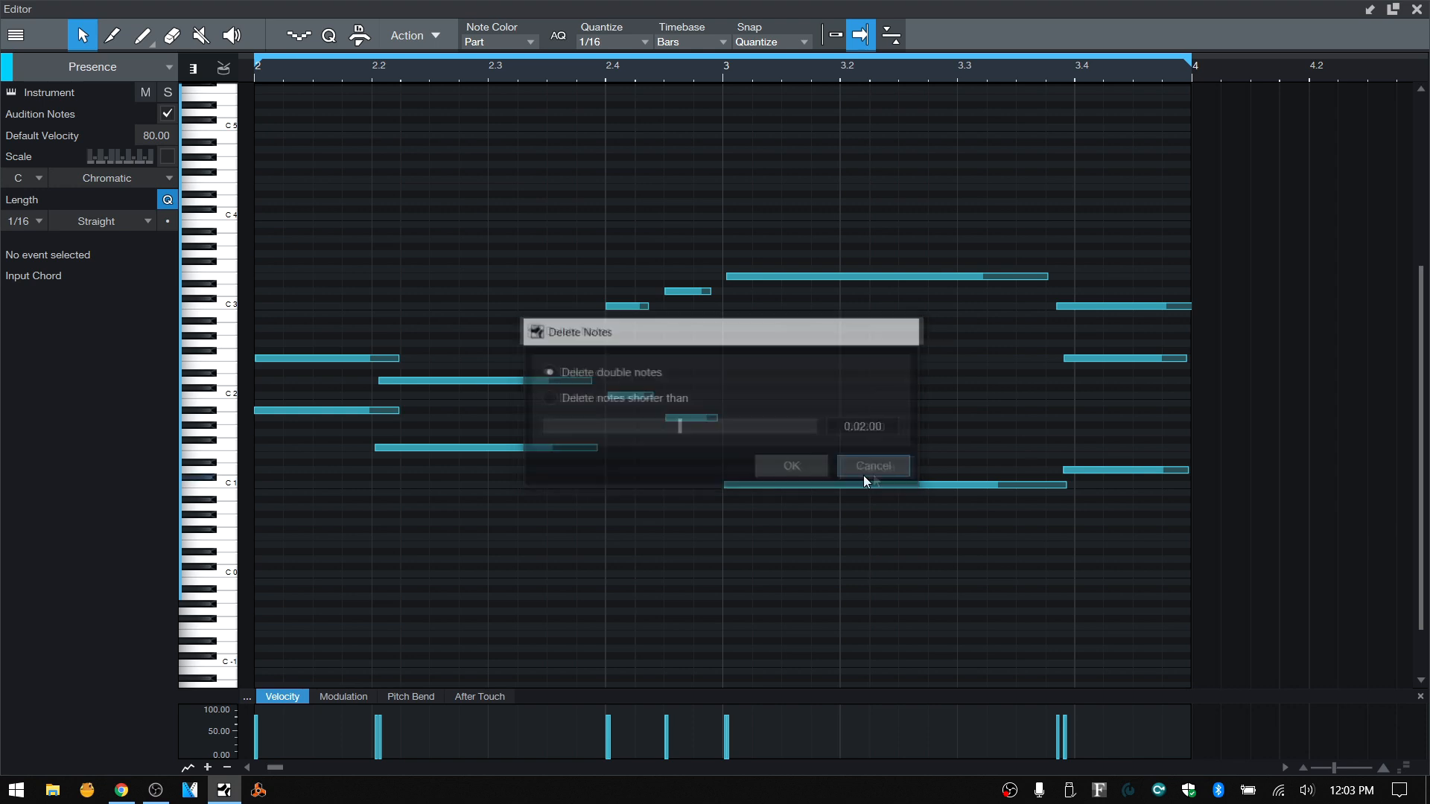
Step: Add a 1/16 note, overlay it on the start of the long E 3 note at bar 3 with snap off, and clear the selection
double_click(793, 225)
drag(807, 227, 741, 280)
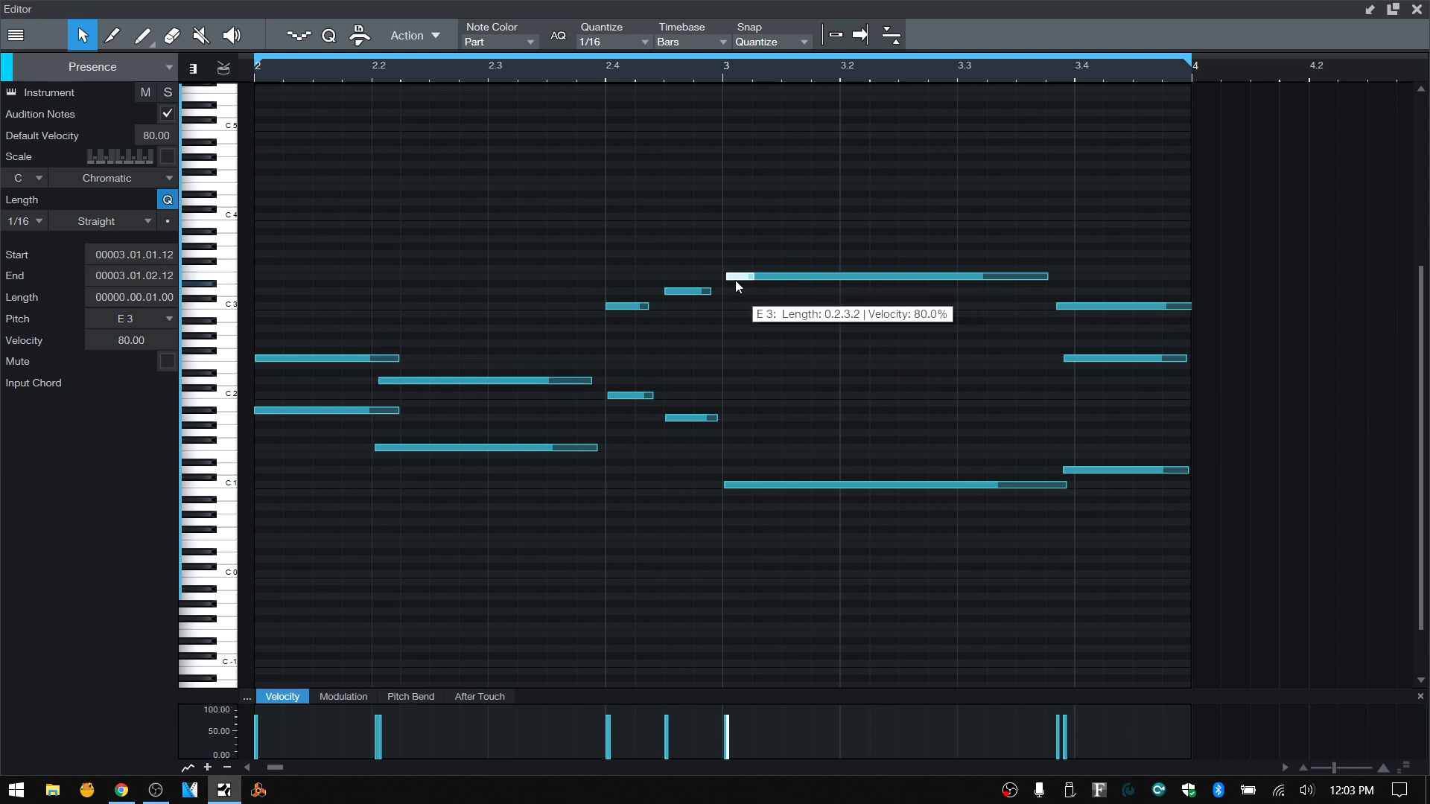
key(Down)
key(Up)
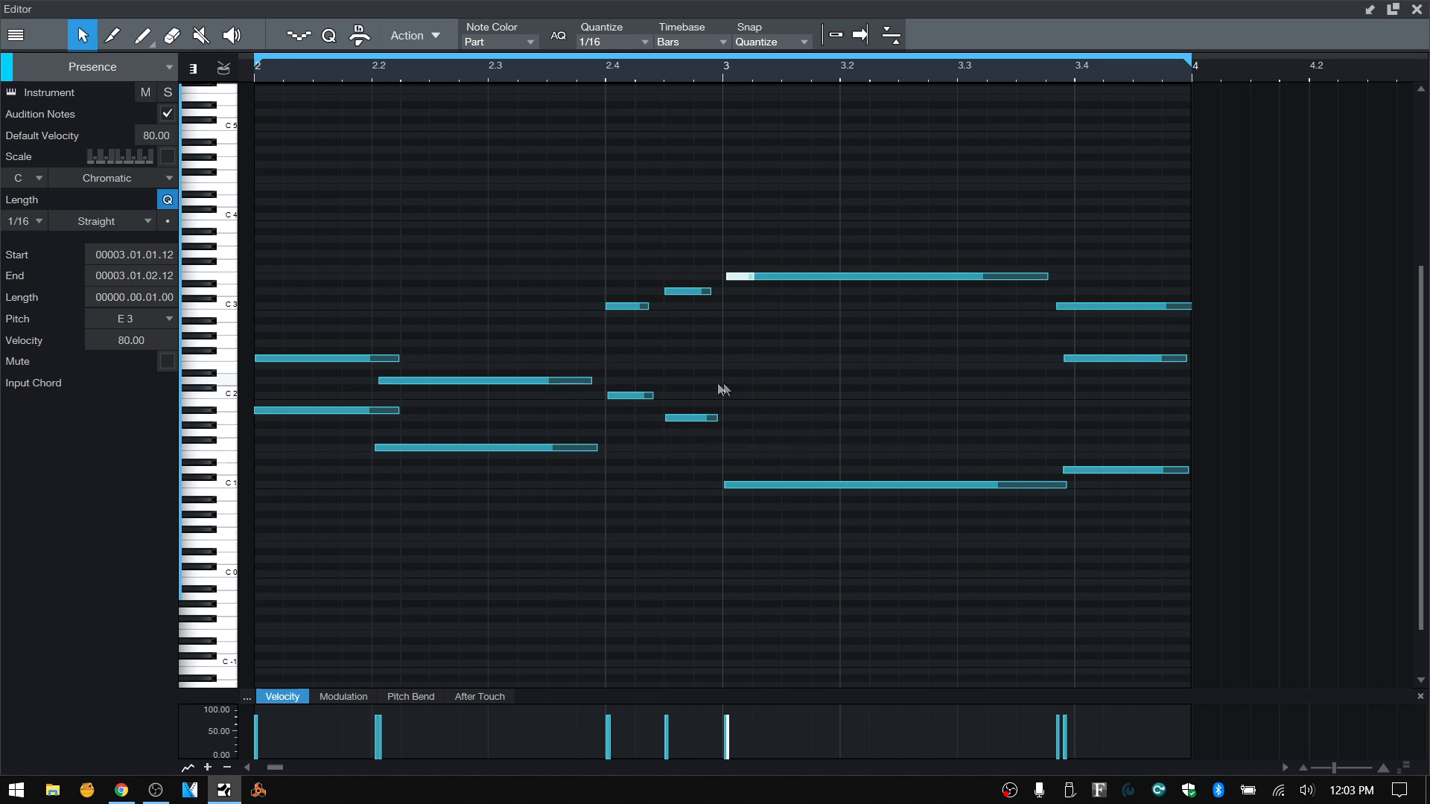
click(879, 354)
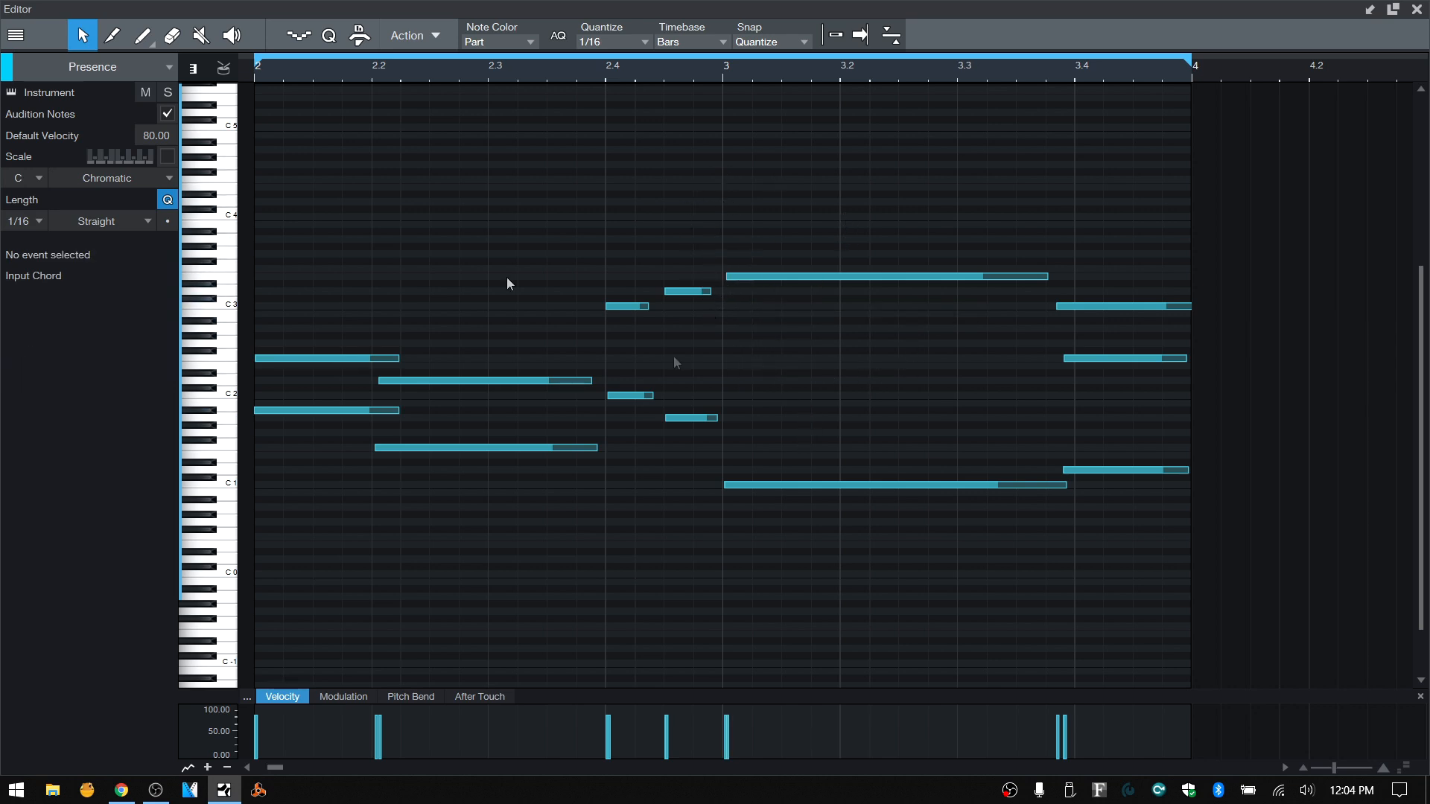
Step: Remove the overlapping E 3 duplicate at bar 3 using Delete Notes with Delete double notes
click(436, 34)
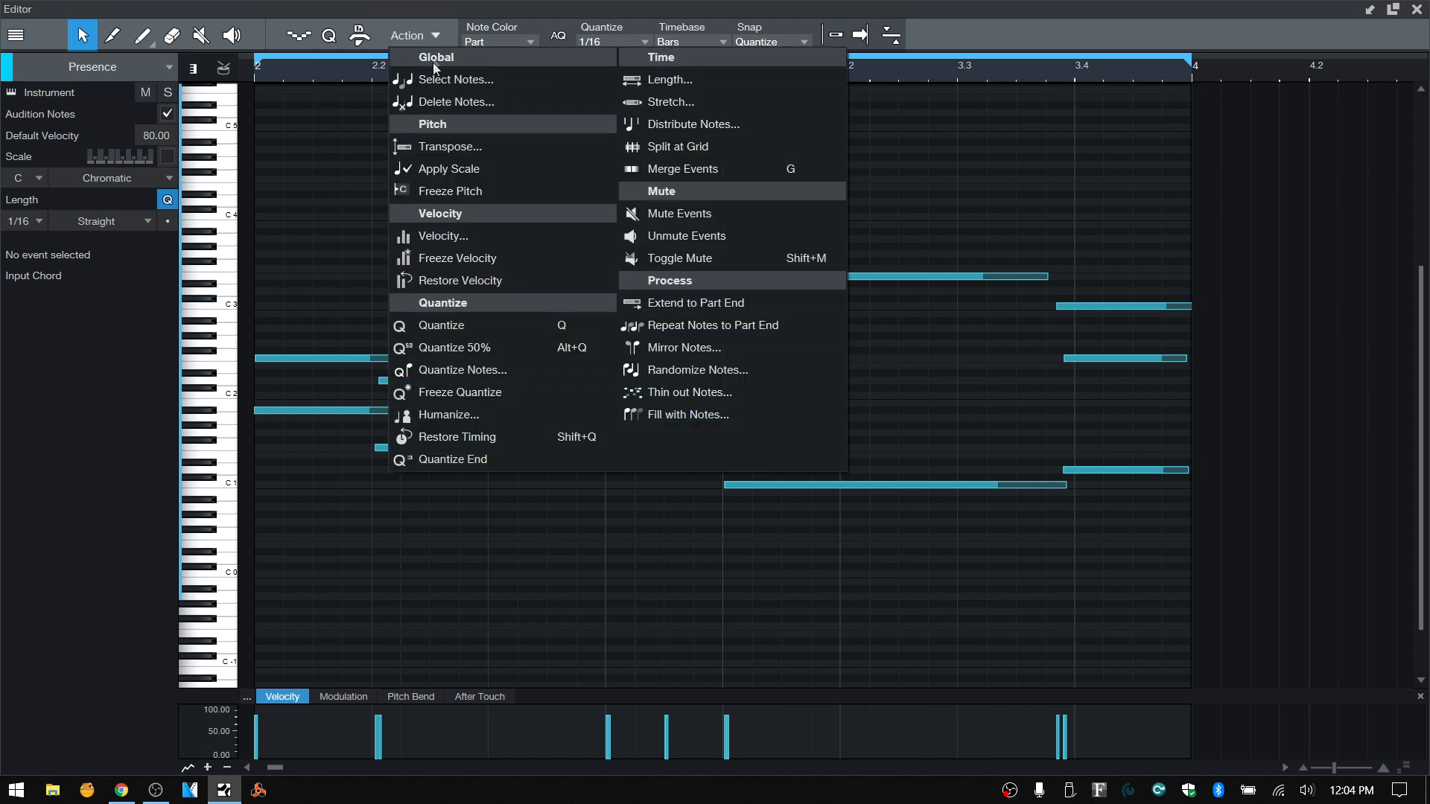
click(435, 103)
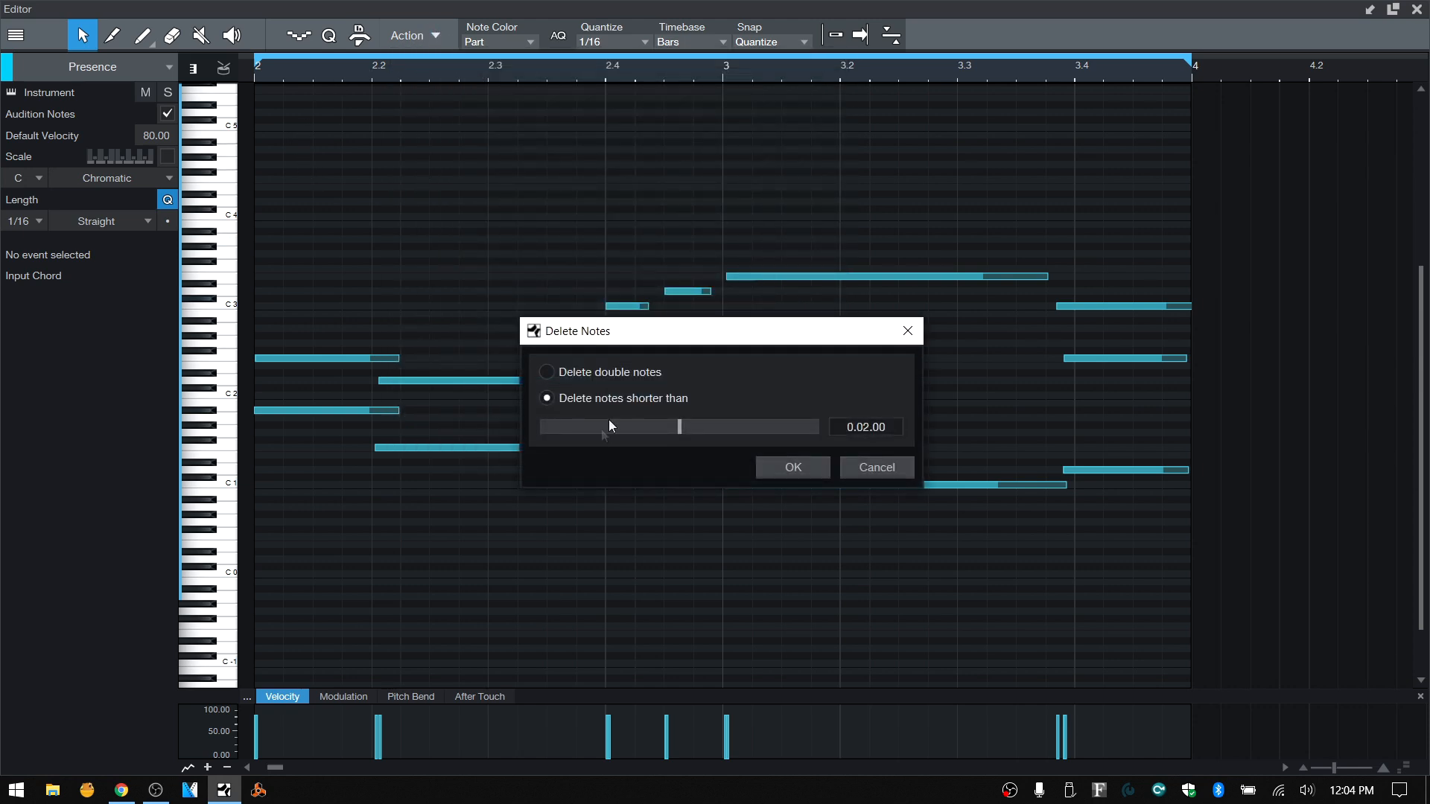
click(606, 371)
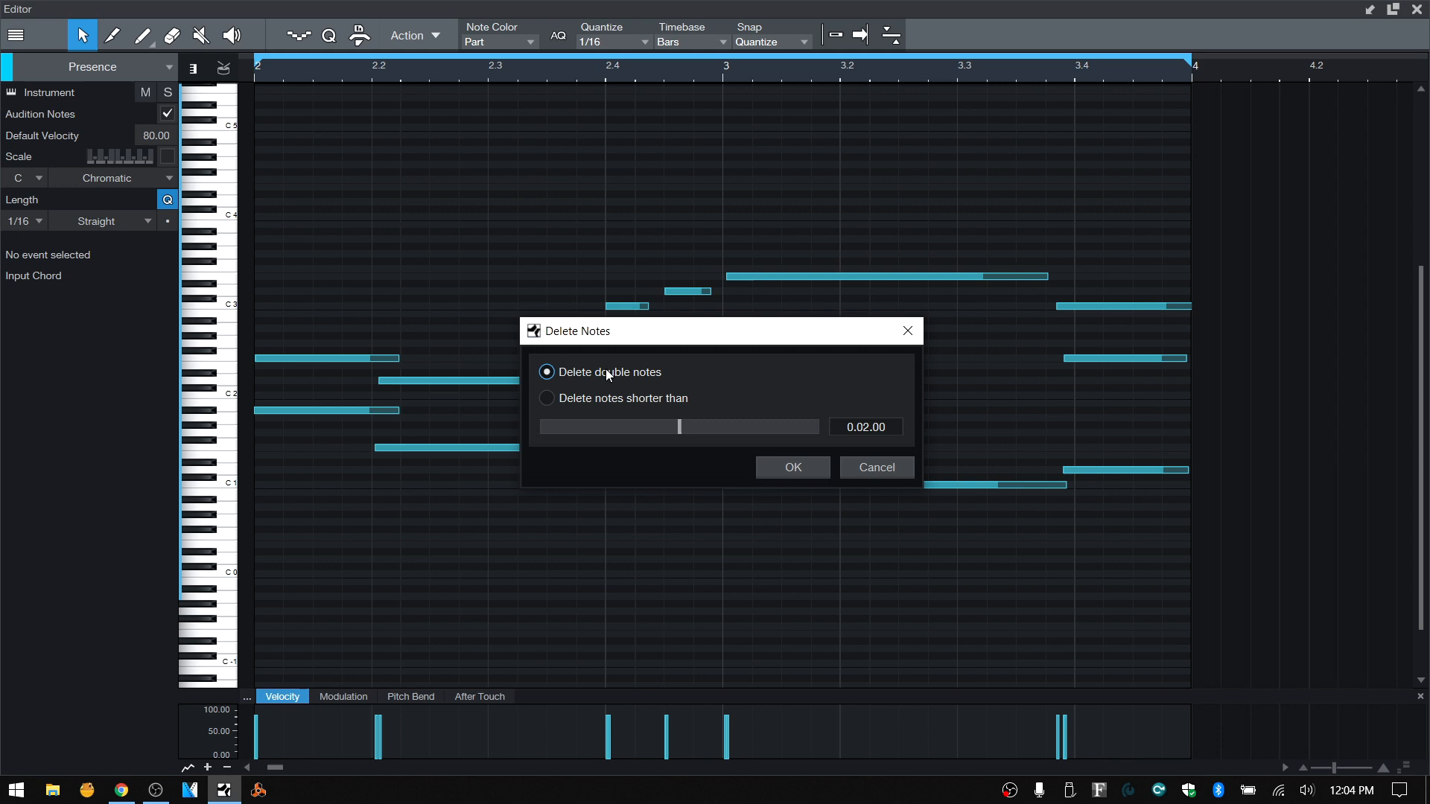
click(795, 469)
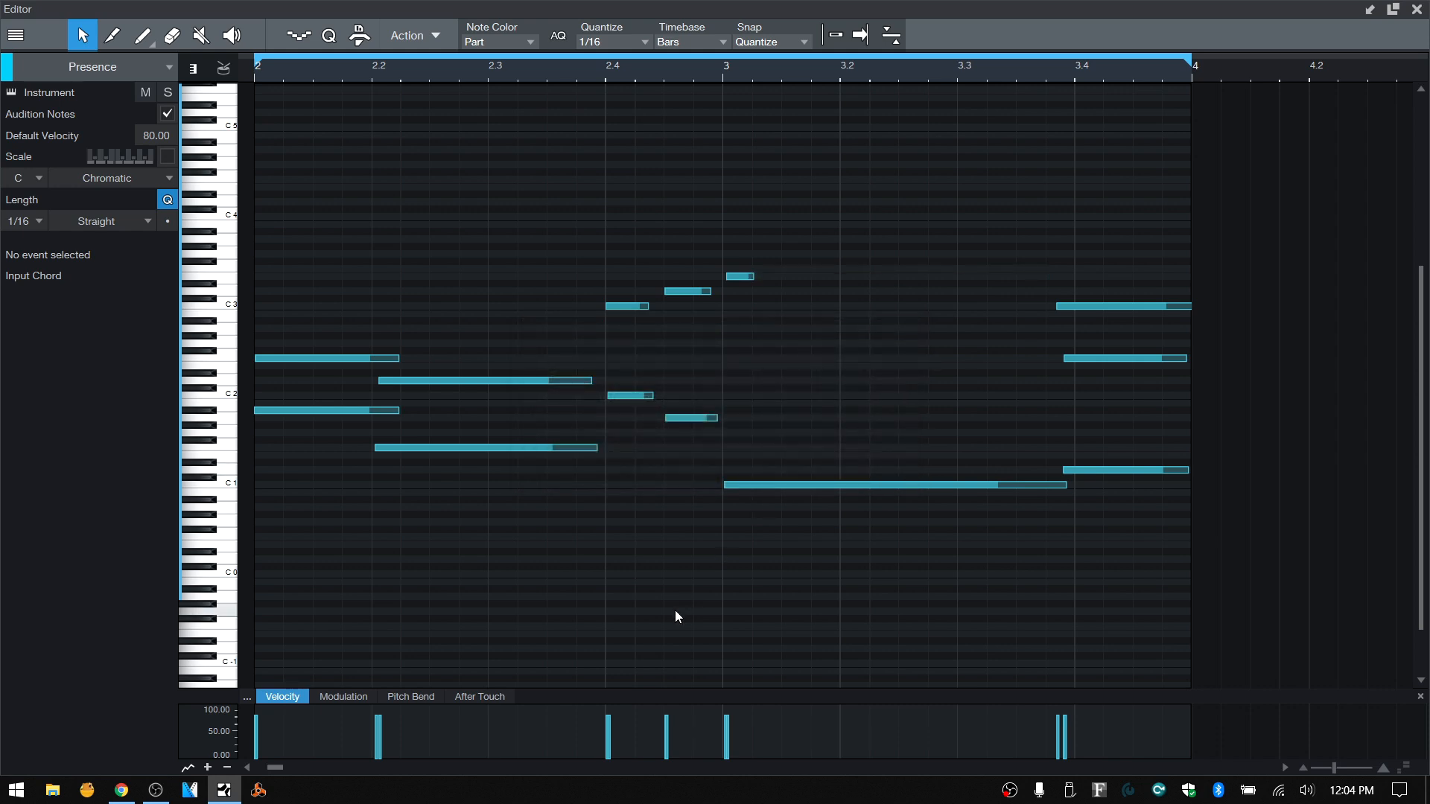
Step: Lengthen the short E 3 note at bar 3 to about 0.02.03.66, and clear the selection
click(741, 278)
drag(755, 277, 1070, 280)
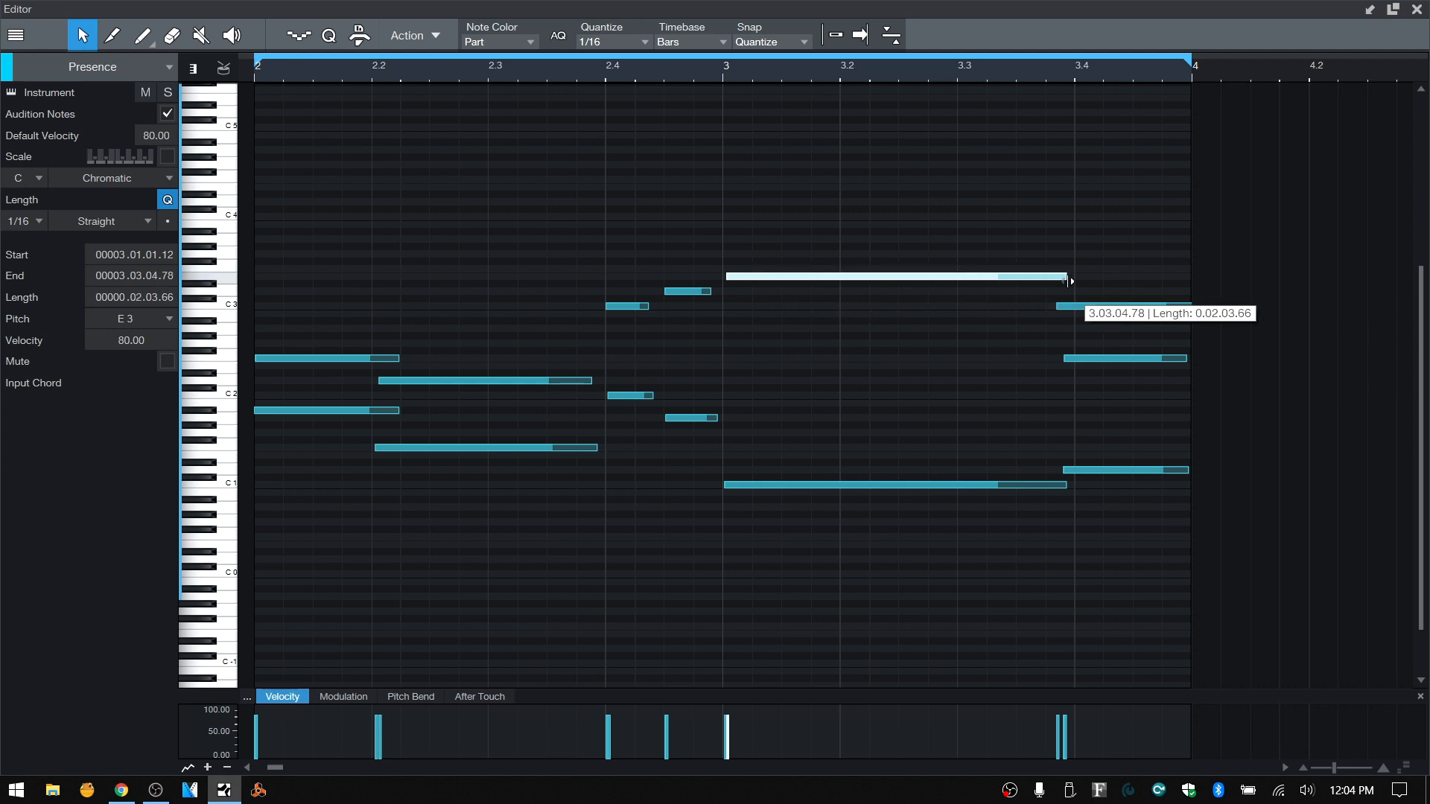
click(877, 409)
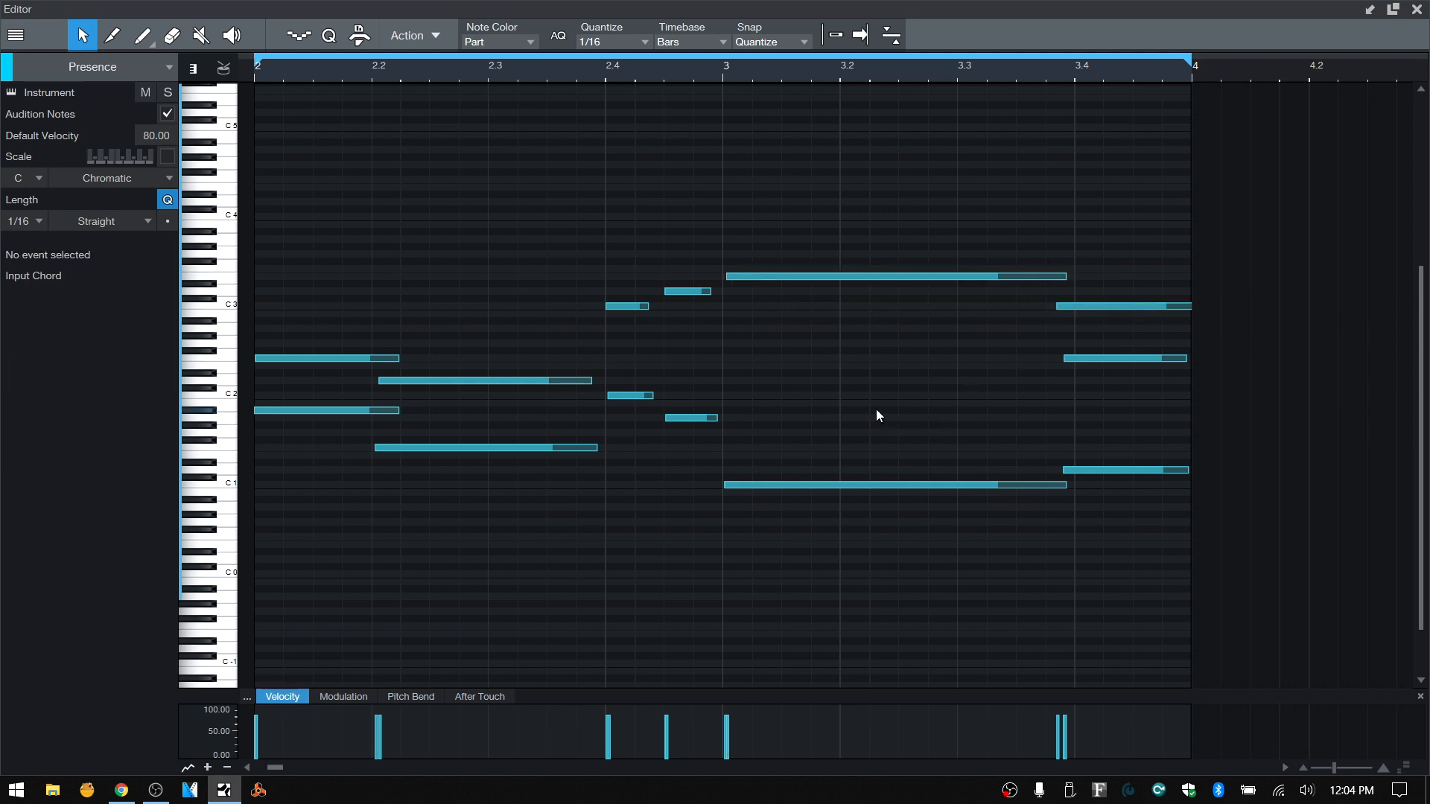
Step: Transpose all notes by +1 Oct using Transpose with Add/Subtract
click(429, 34)
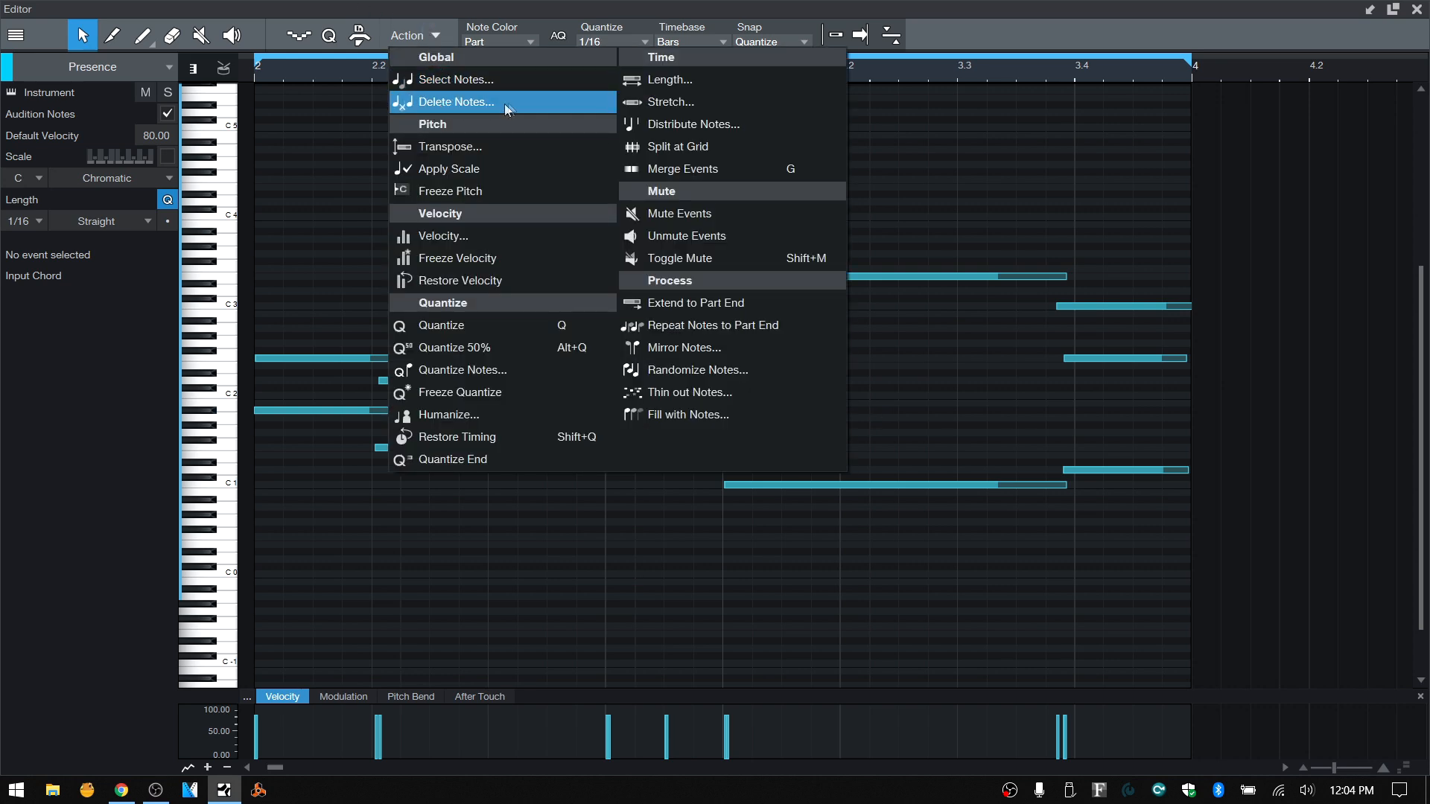
click(475, 146)
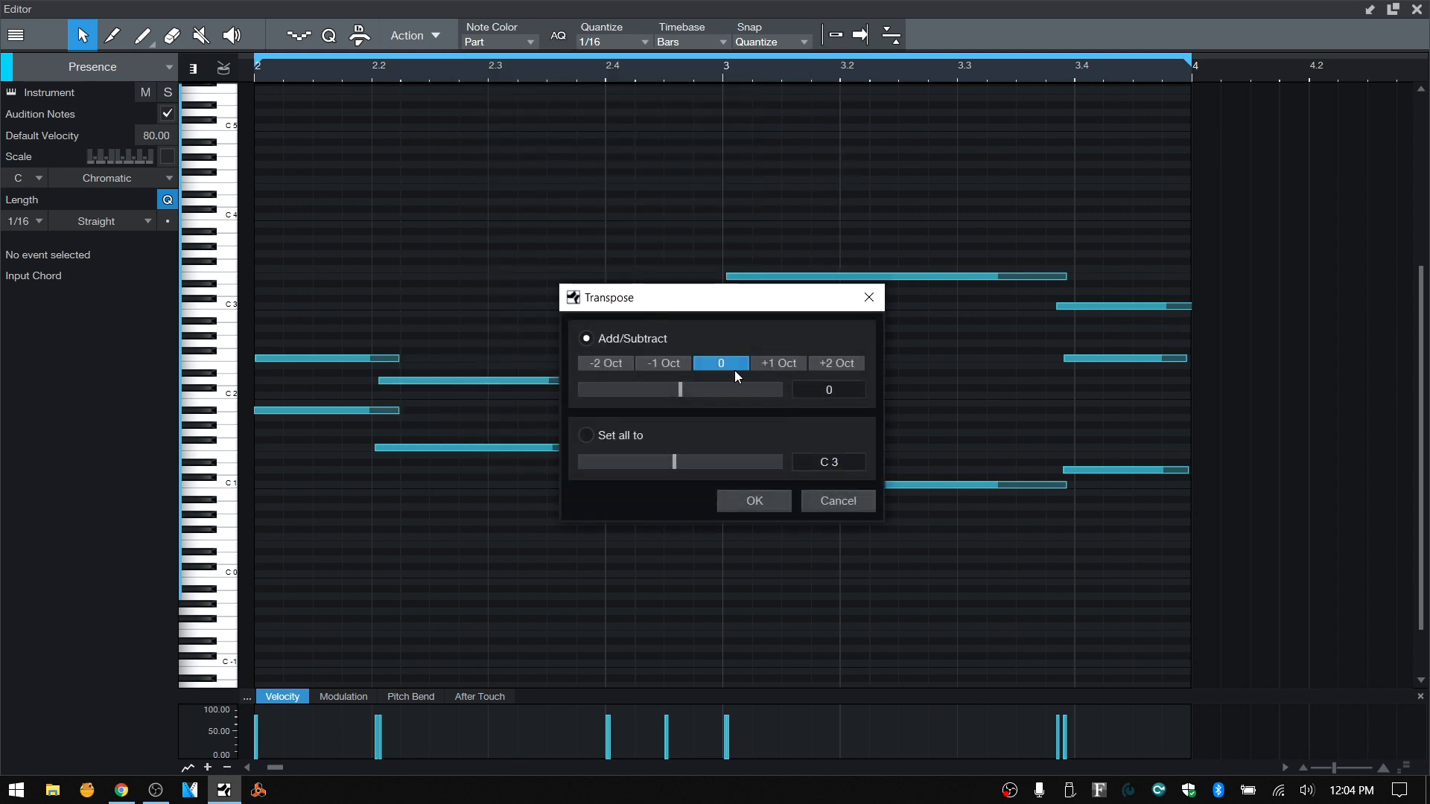
click(777, 365)
click(739, 502)
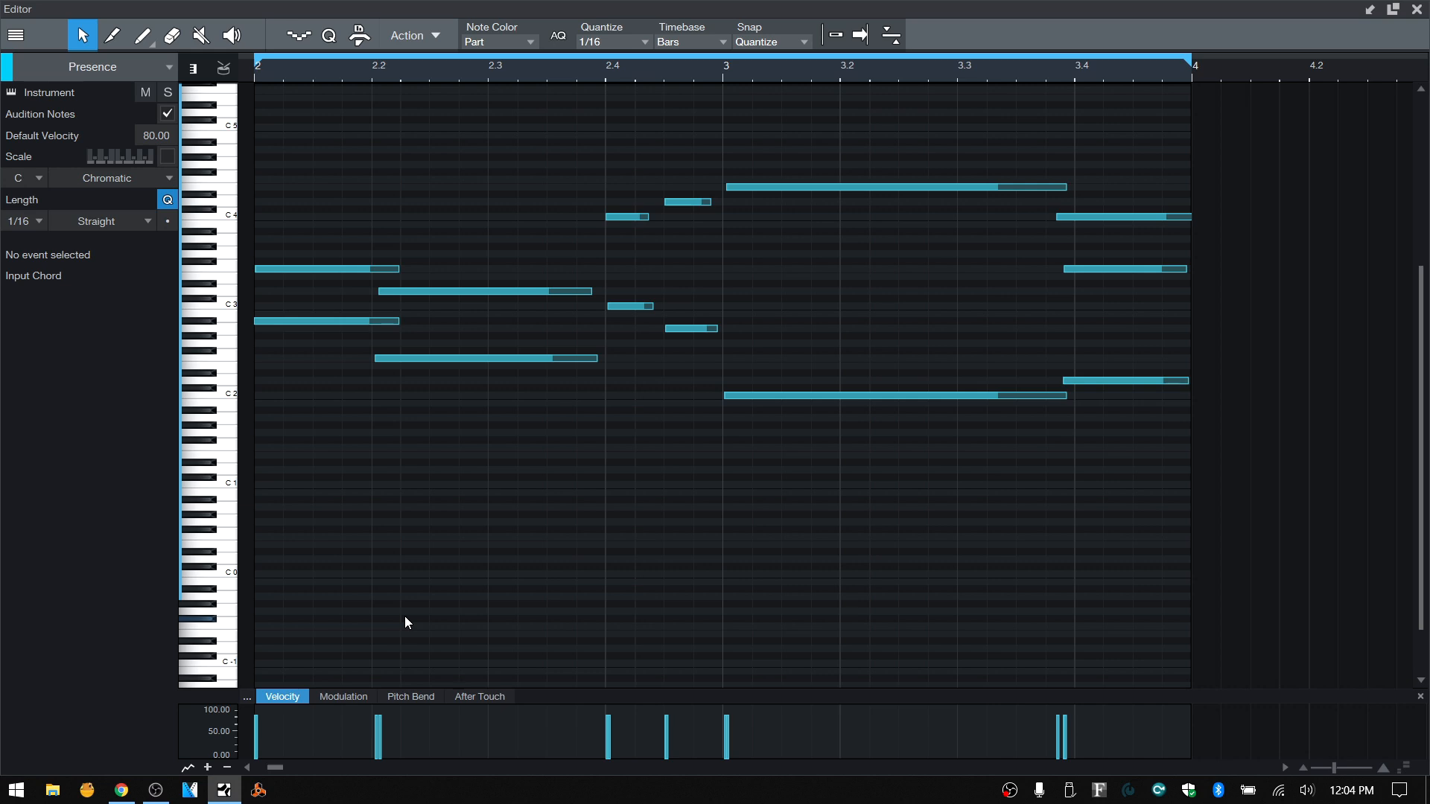
Step: Select all notes, shift them down two octaves and back up one octave, and clear the selection
key(ctrl+a)
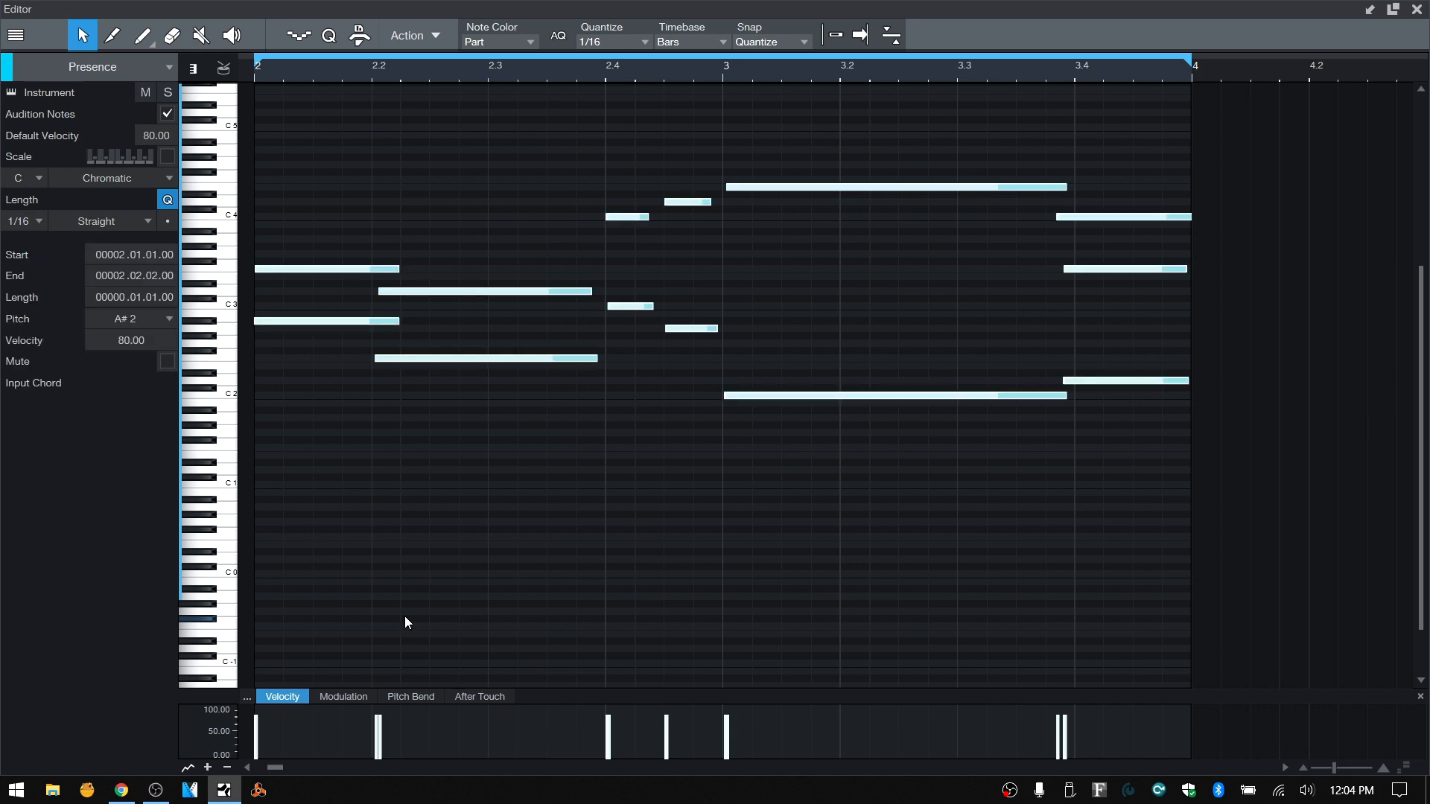
key(shift+Down)
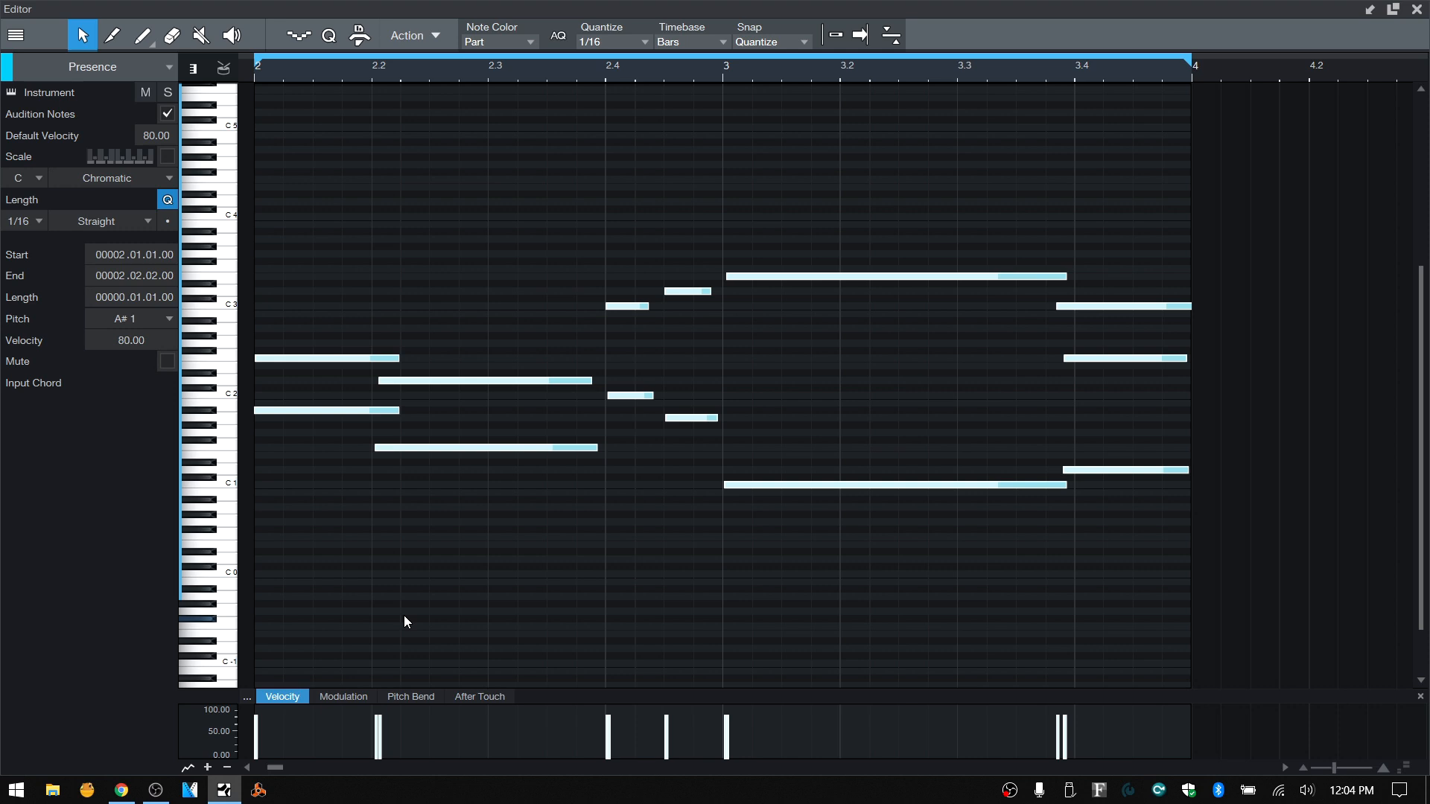
key(shift+Down)
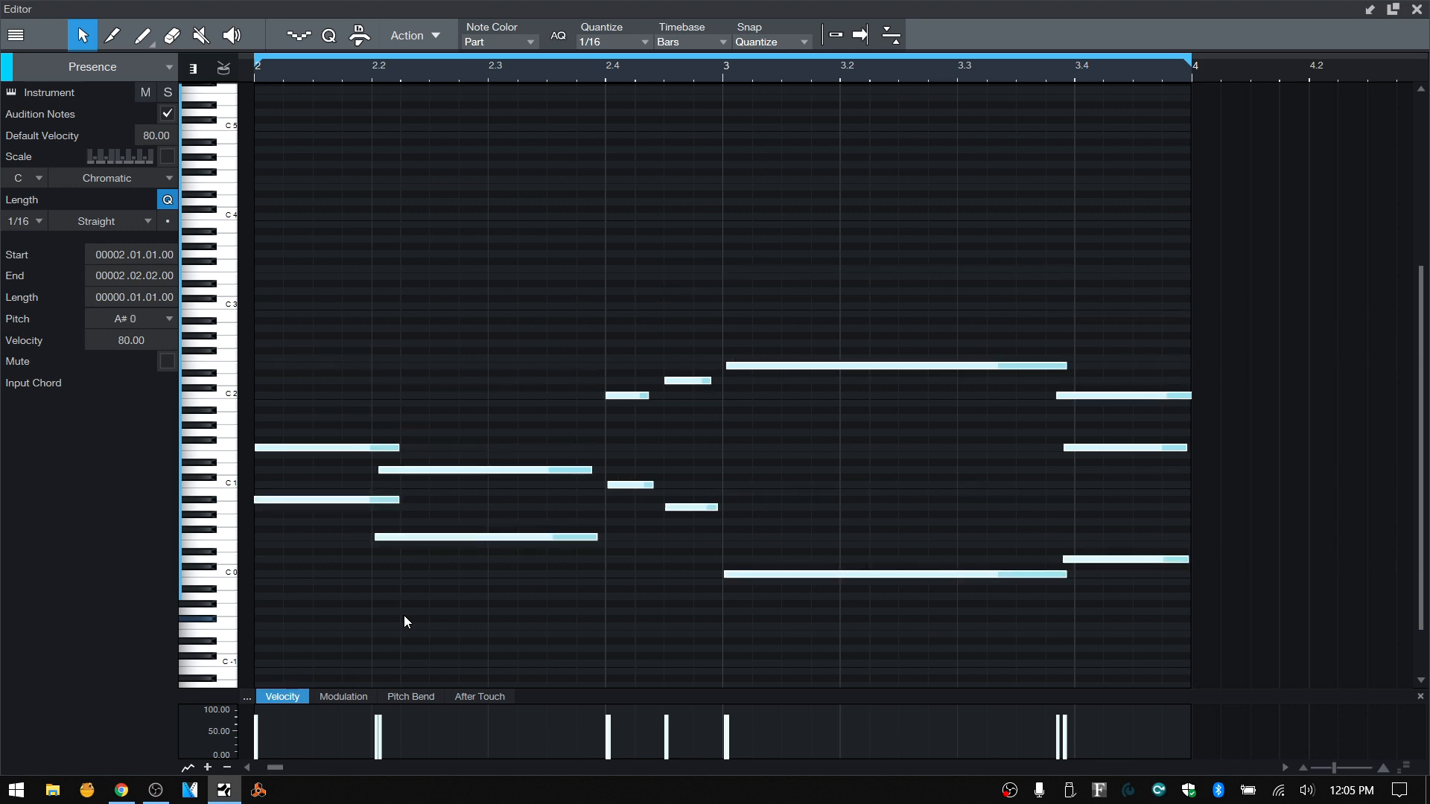
key(shift+Up)
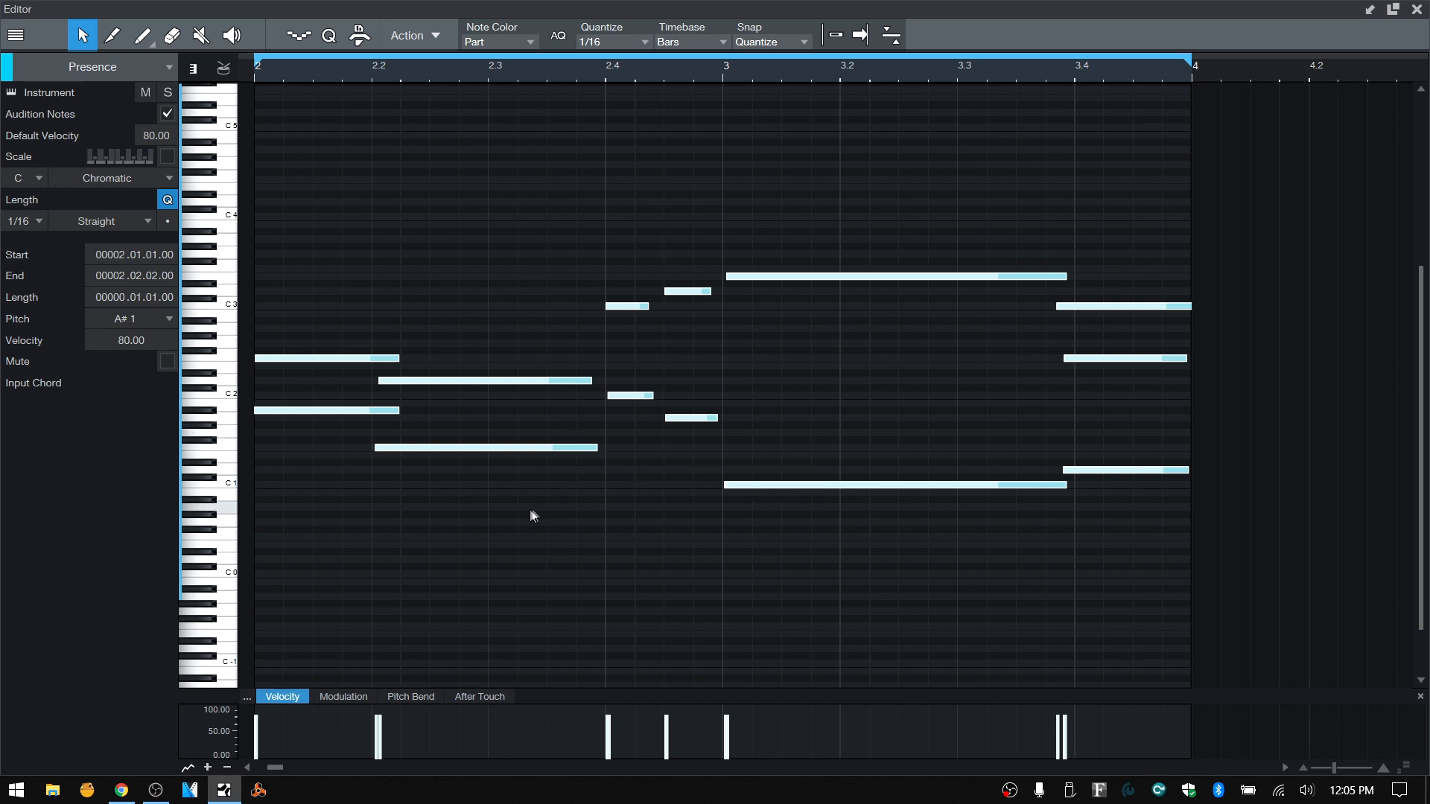
click(478, 566)
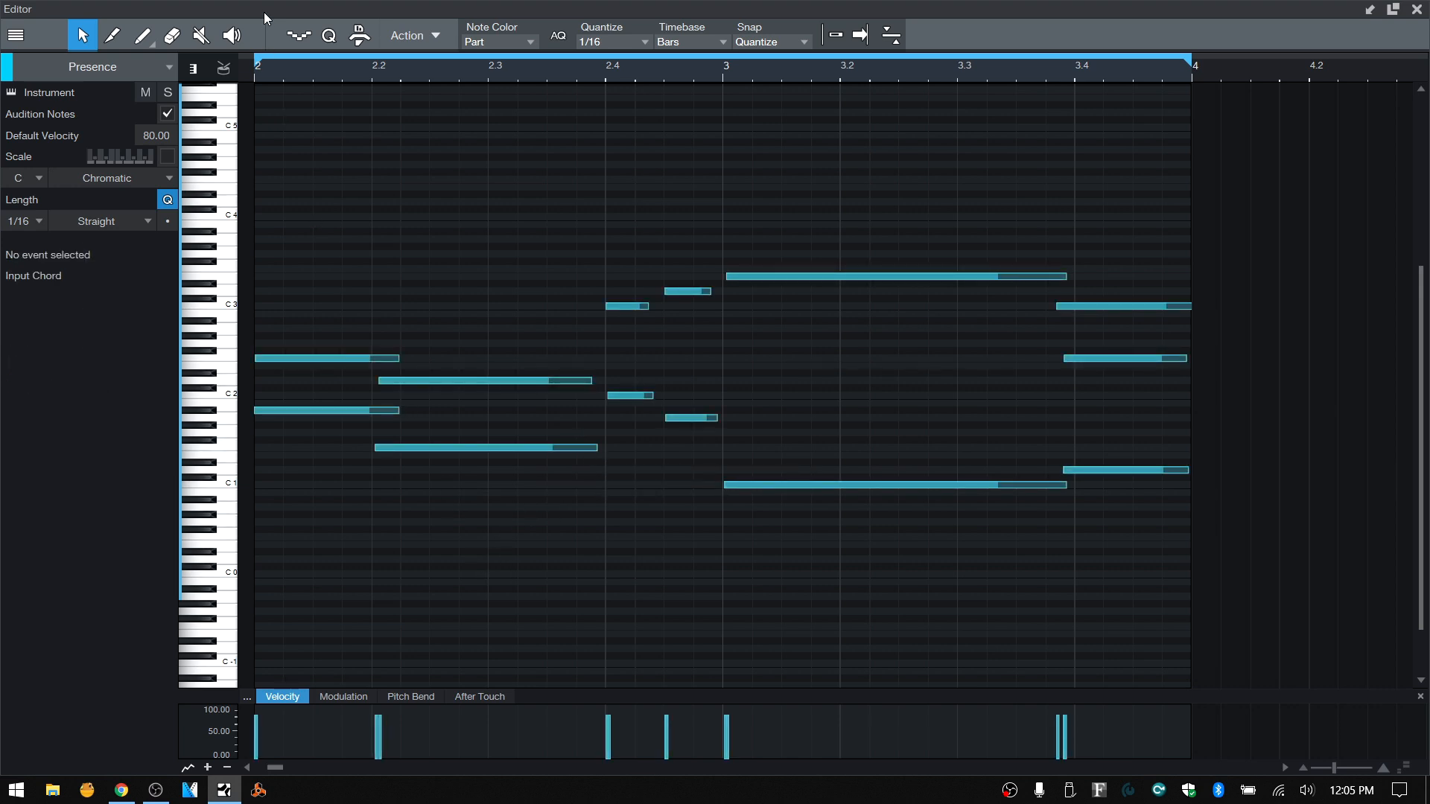
Step: Transpose all notes up four semitones using Transpose with Add/Subtract
click(431, 38)
click(471, 141)
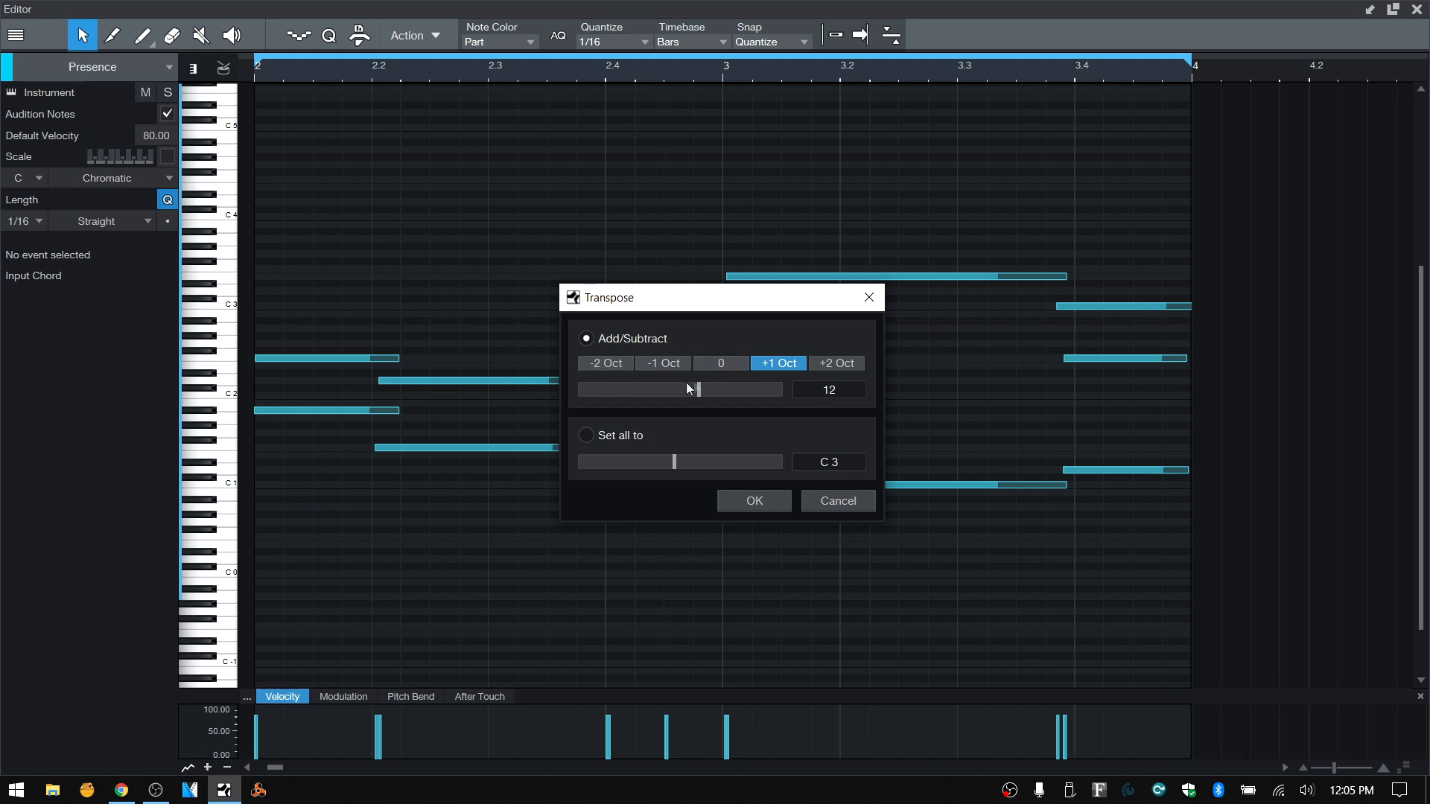
mouse_move(699, 392)
mouse_down()
mouse_move(674, 394)
mouse_move(686, 395)
mouse_up()
click(752, 502)
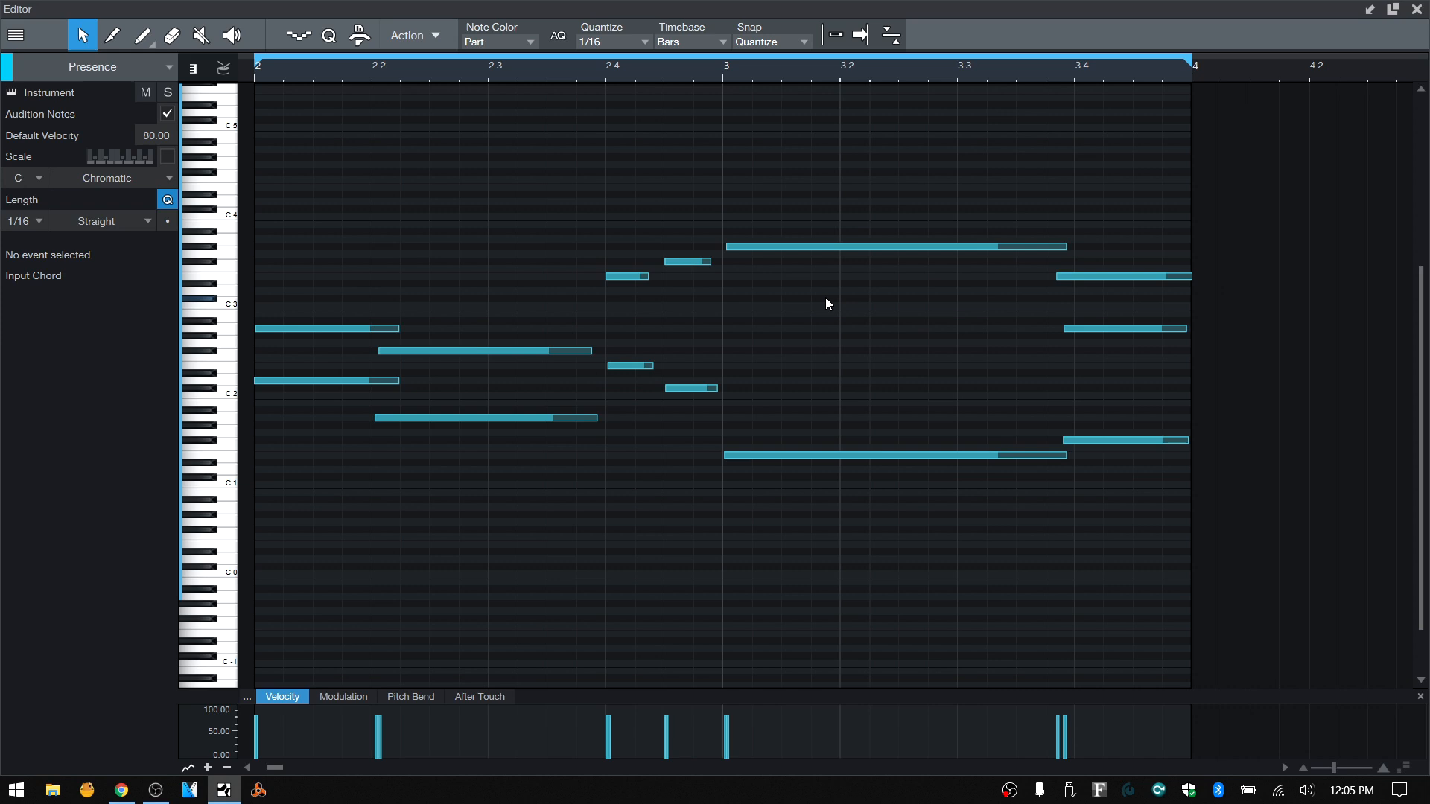
Step: Undo the four-semitone transposition of all notes
key(ctrl+z)
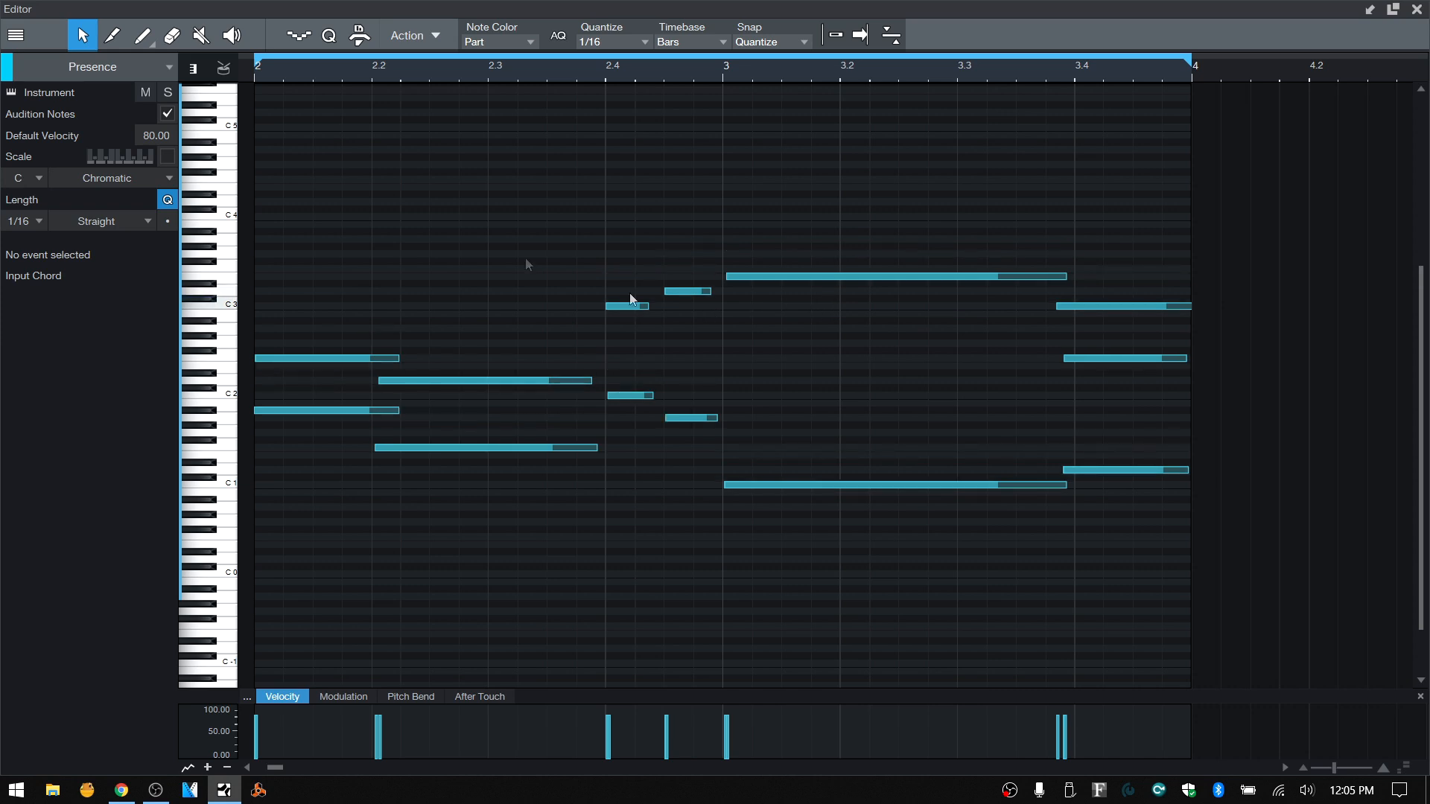
Step: Set all notes to C 3 using Transpose with Set all to, and undo the change
click(431, 36)
click(468, 150)
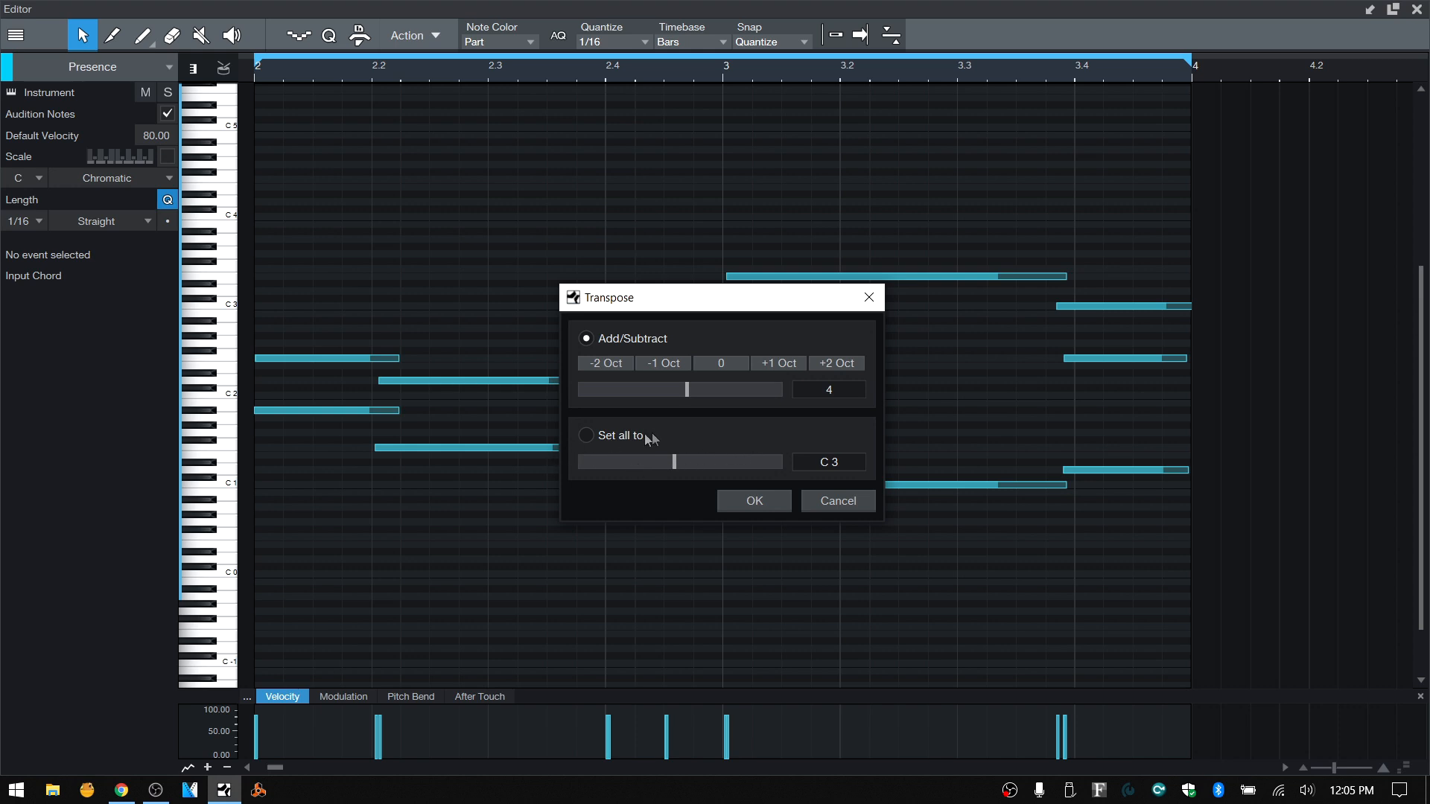
click(587, 438)
click(746, 503)
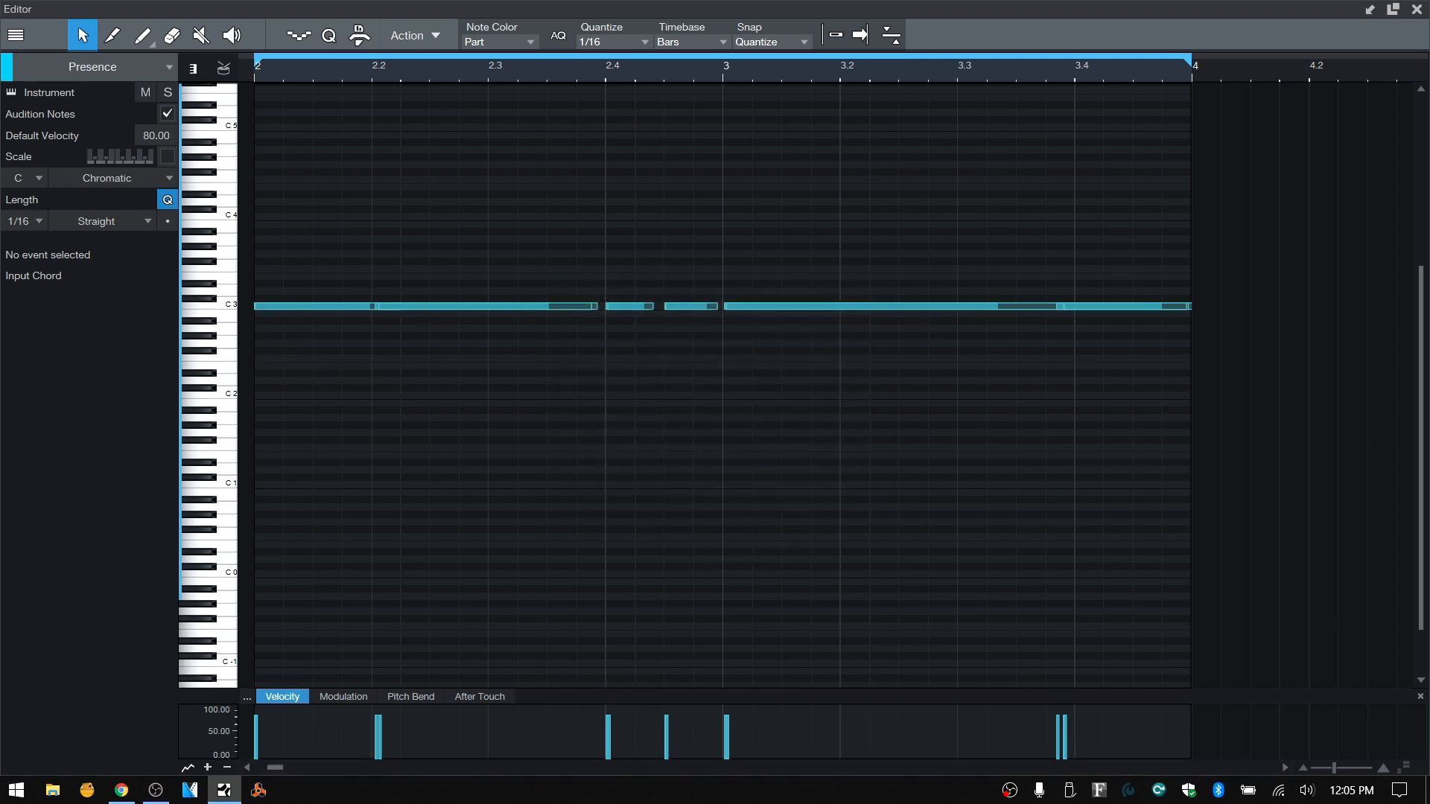
key(ctrl+z)
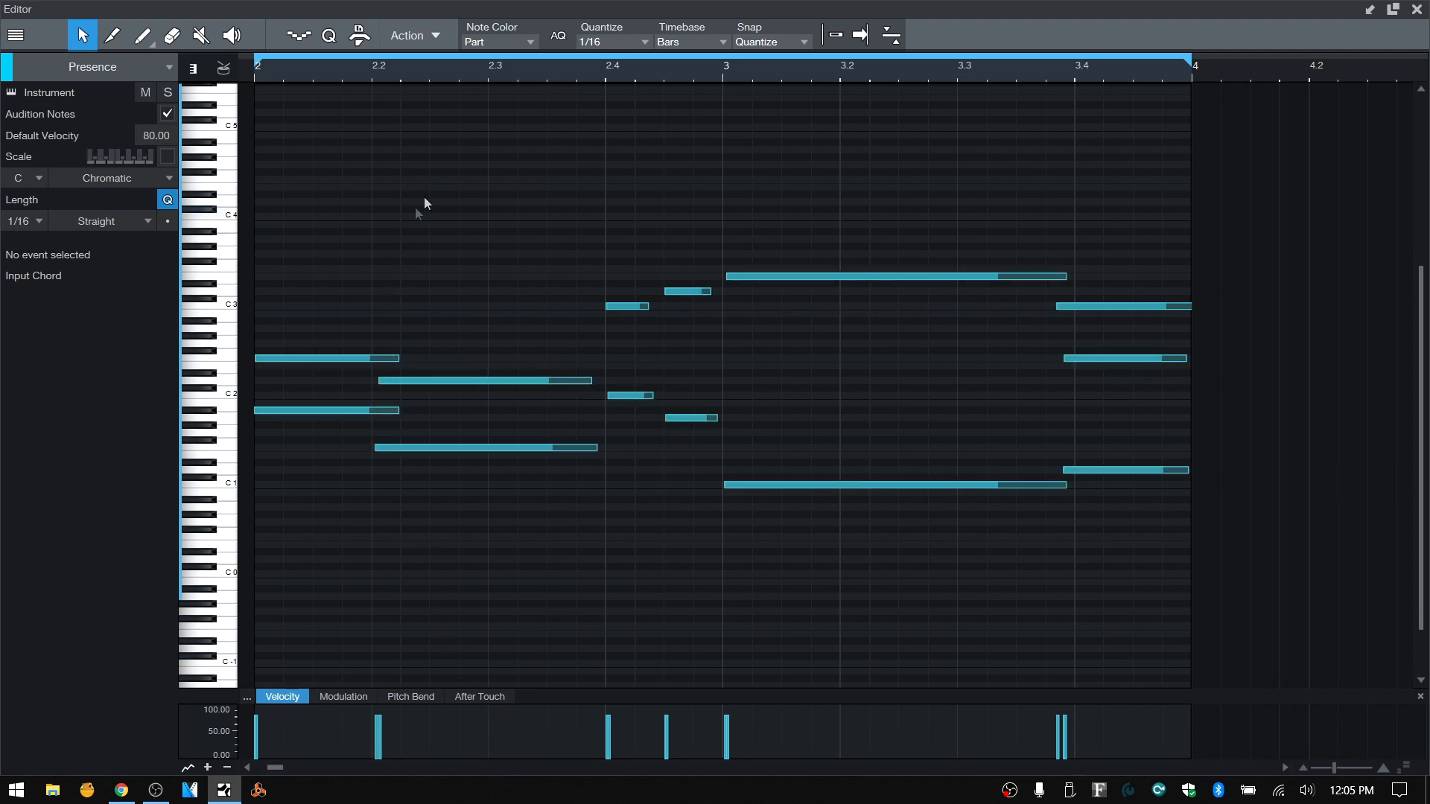
click(435, 35)
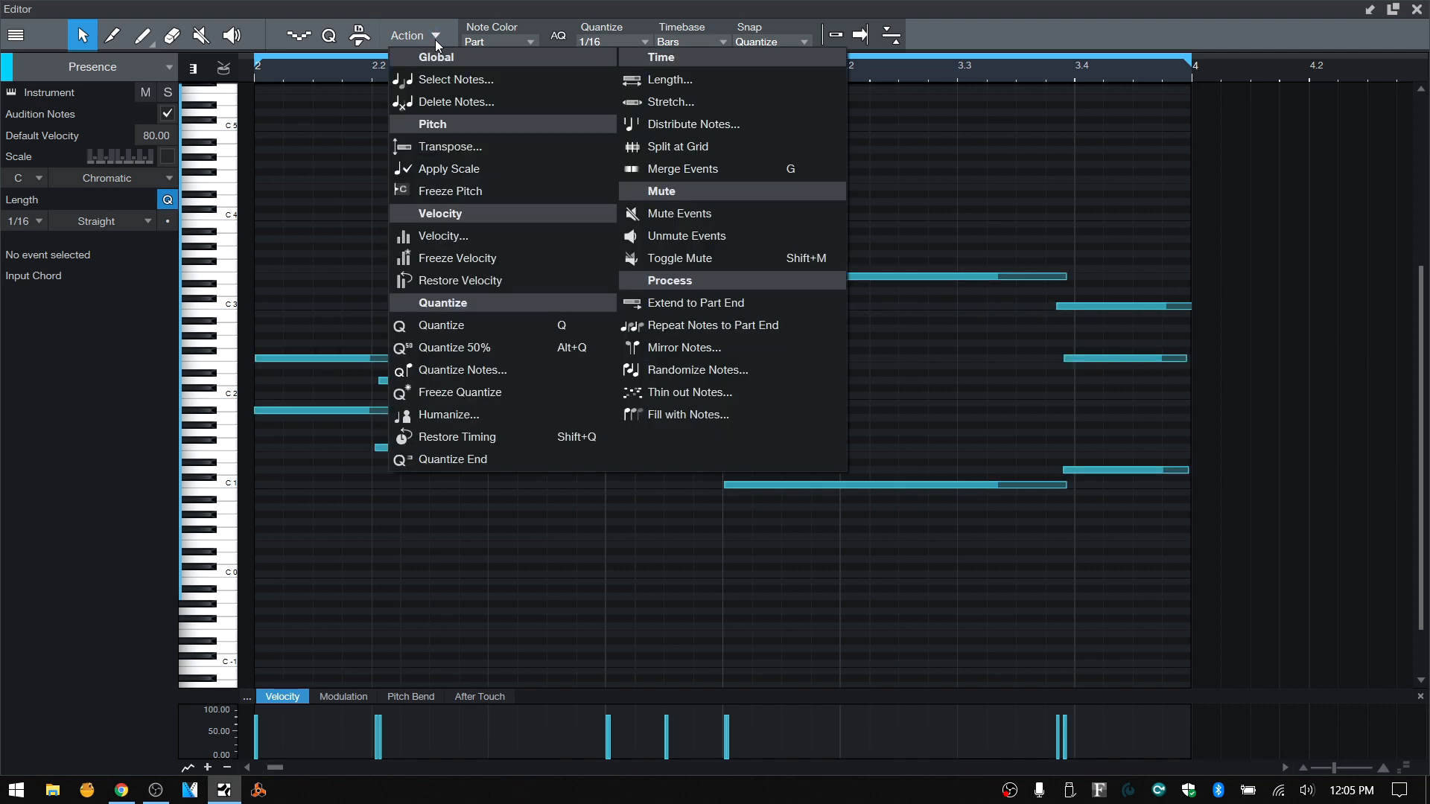
click(459, 146)
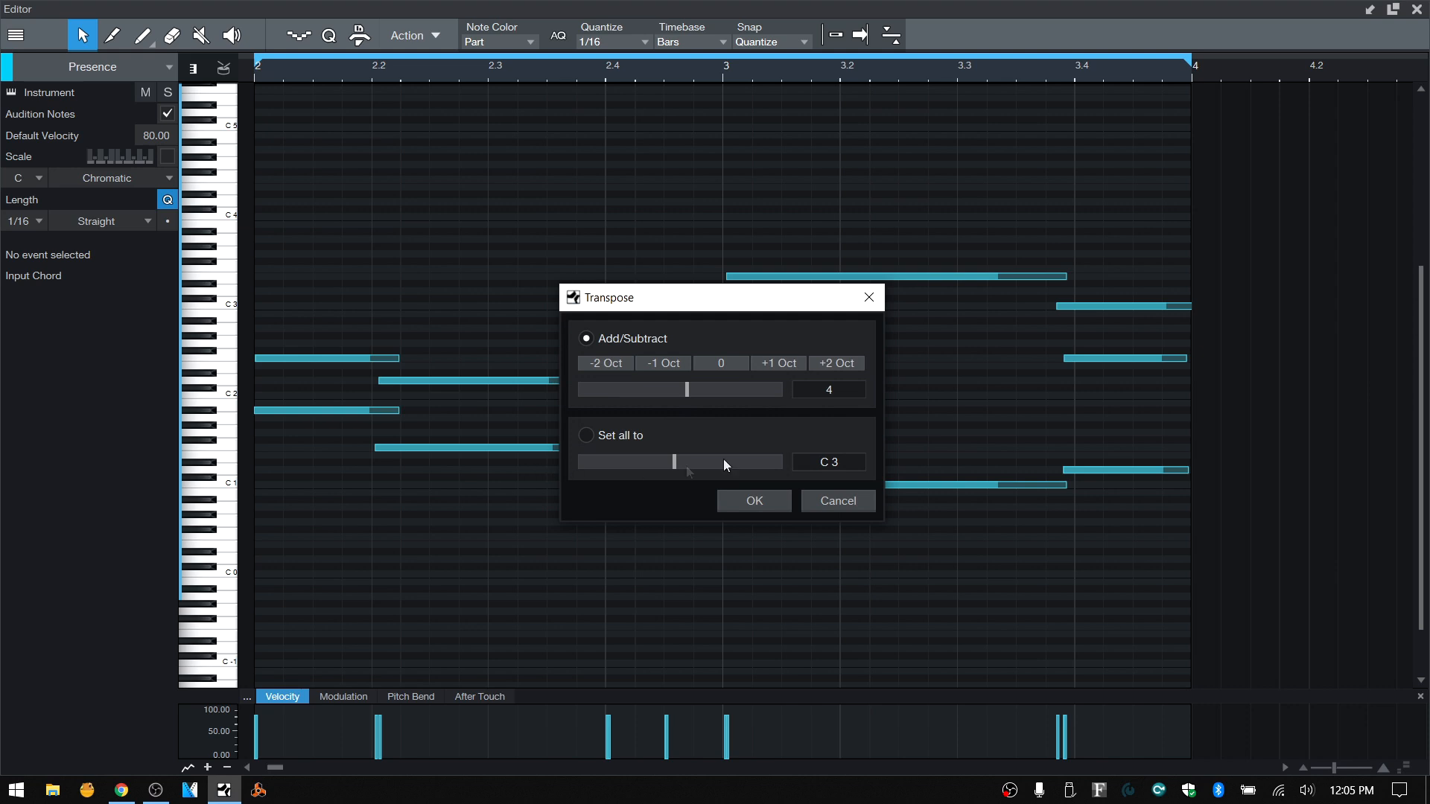
click(790, 506)
click(431, 34)
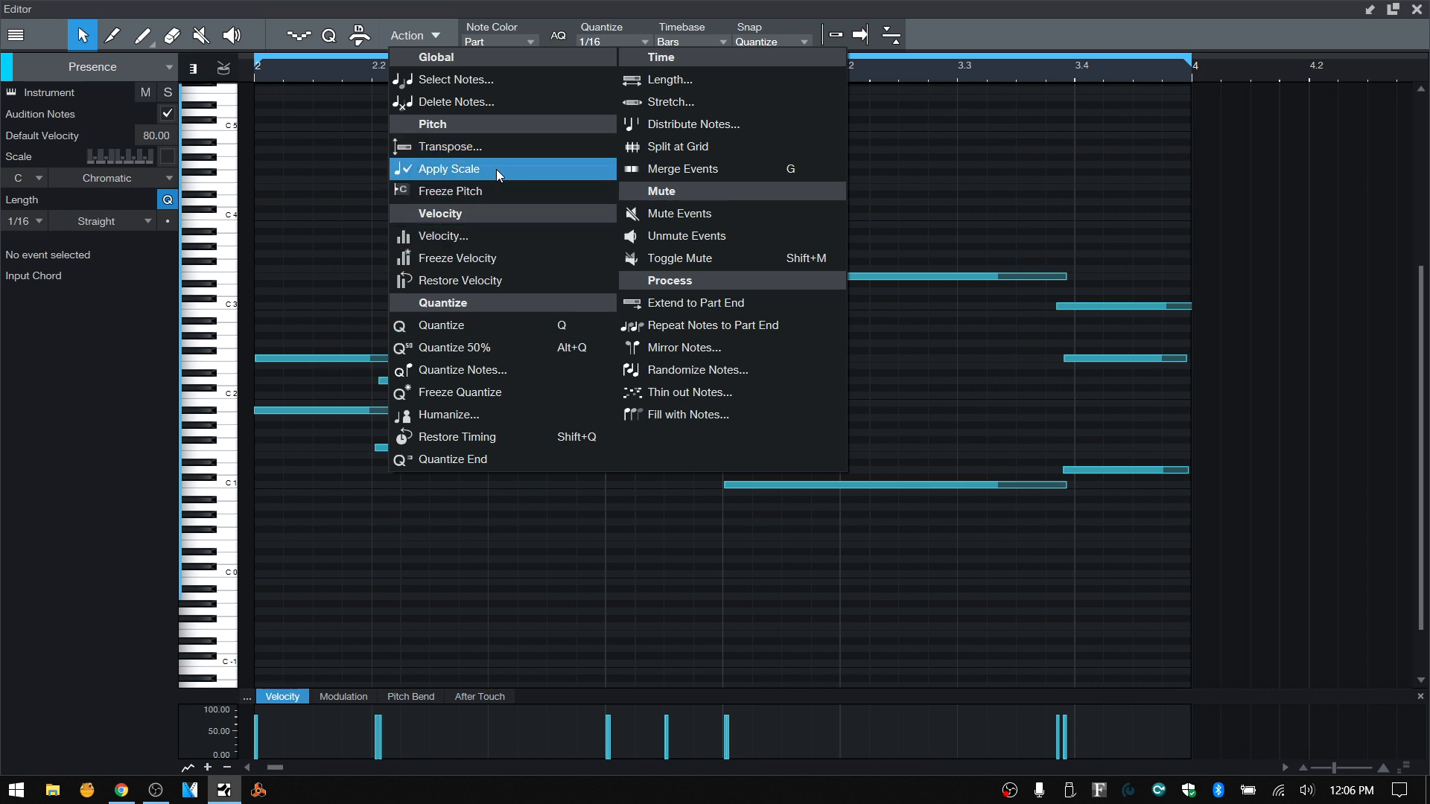
click(343, 191)
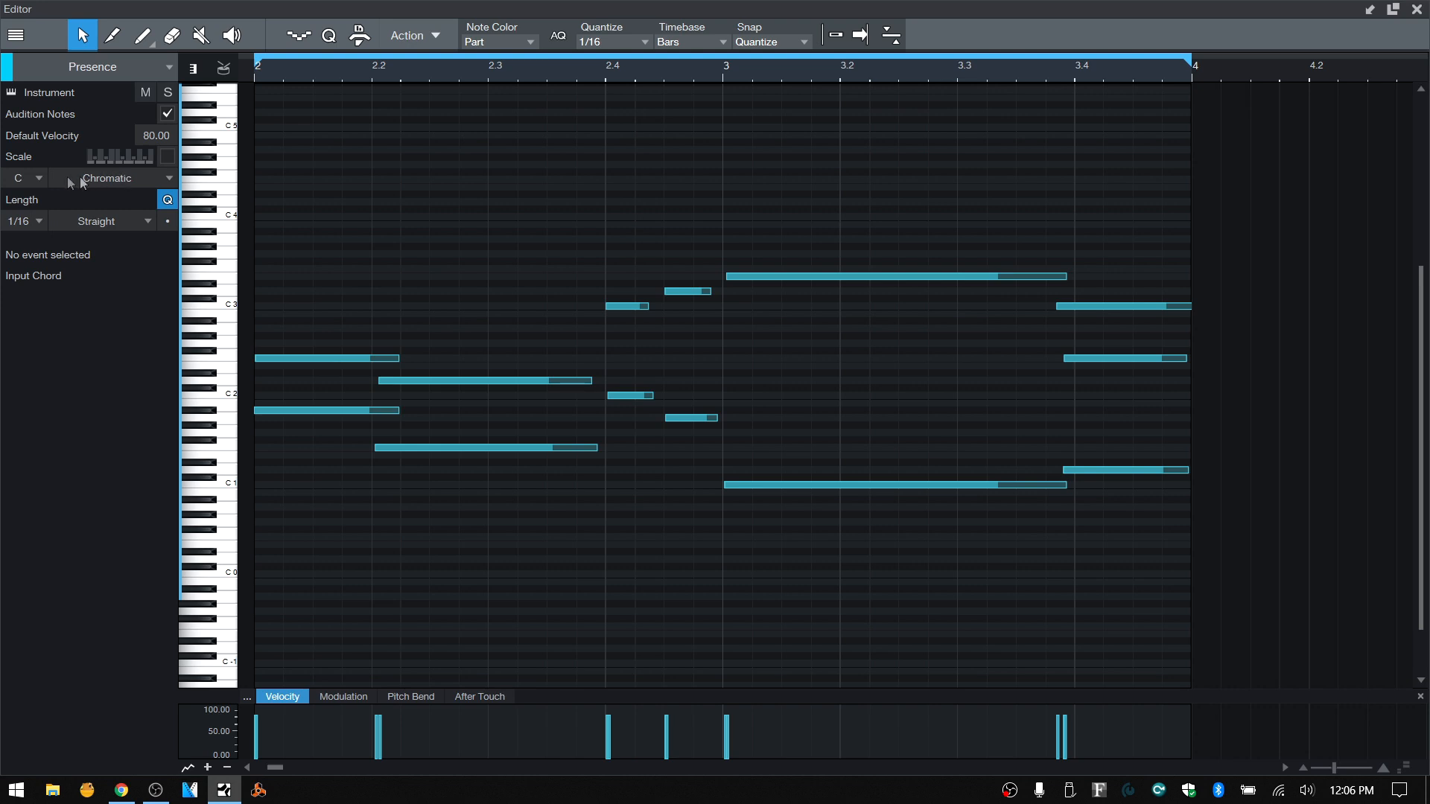
Step: Set the scale to F Dorian and apply it to all notes, and undo the pitch changes
click(37, 178)
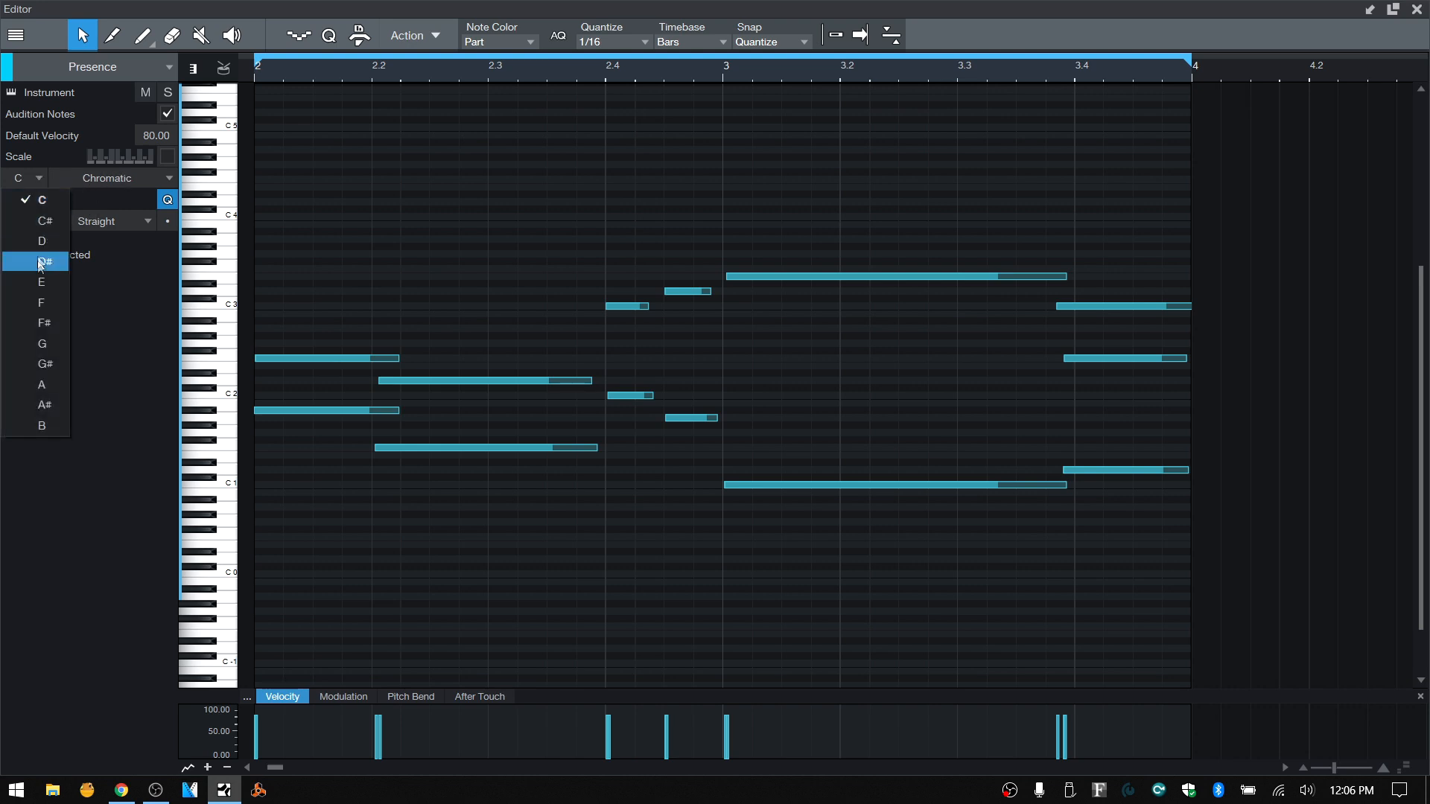
click(43, 302)
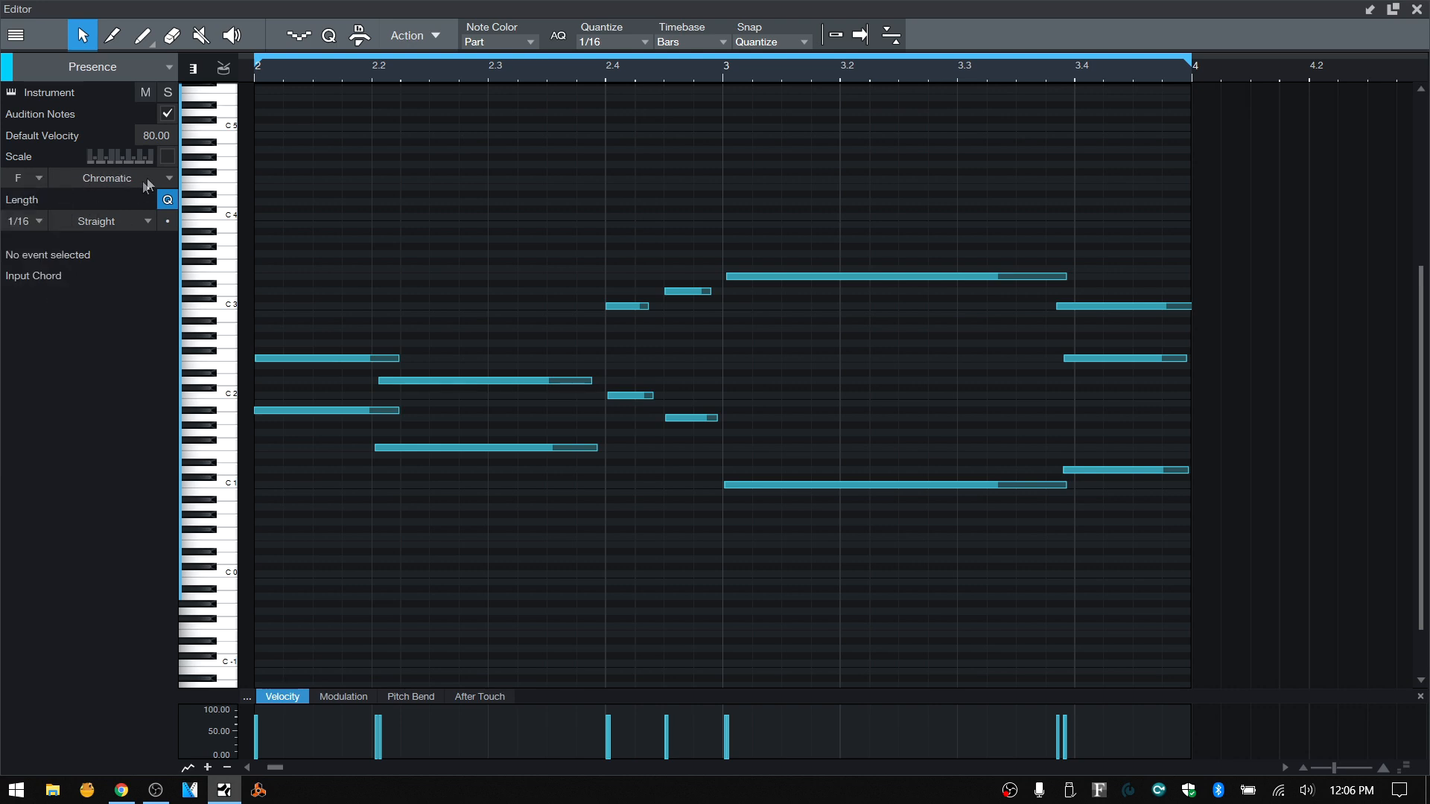
click(170, 178)
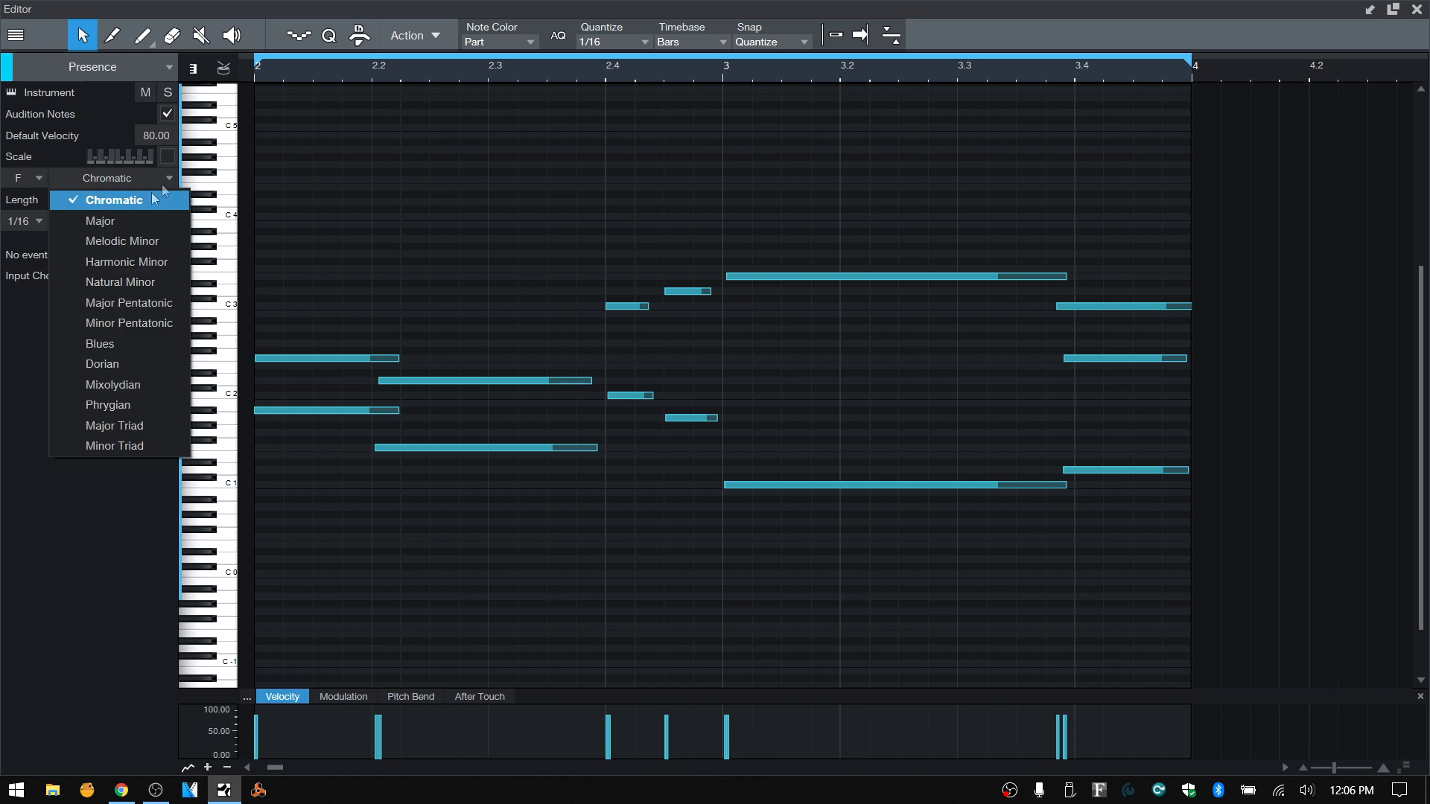
click(127, 362)
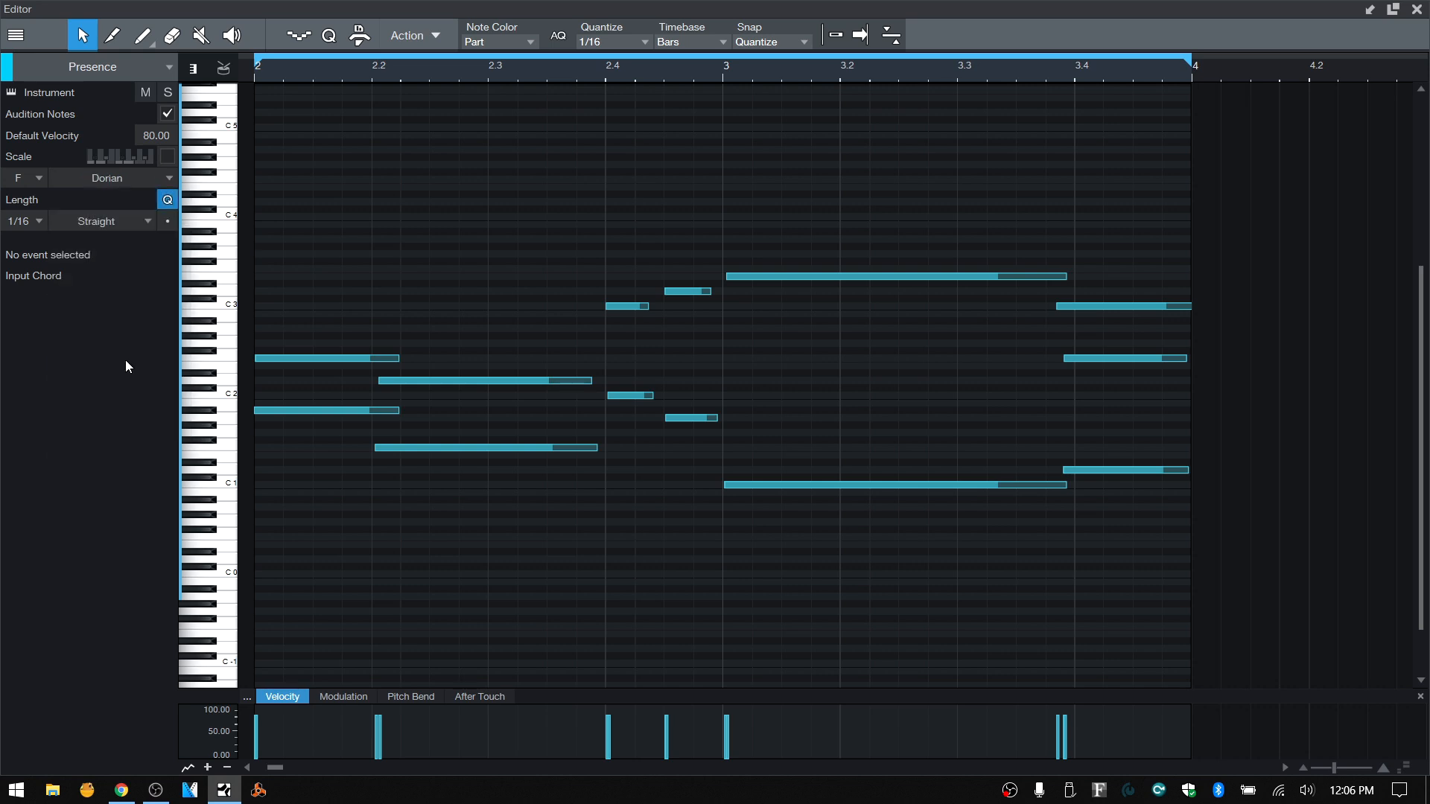
click(436, 36)
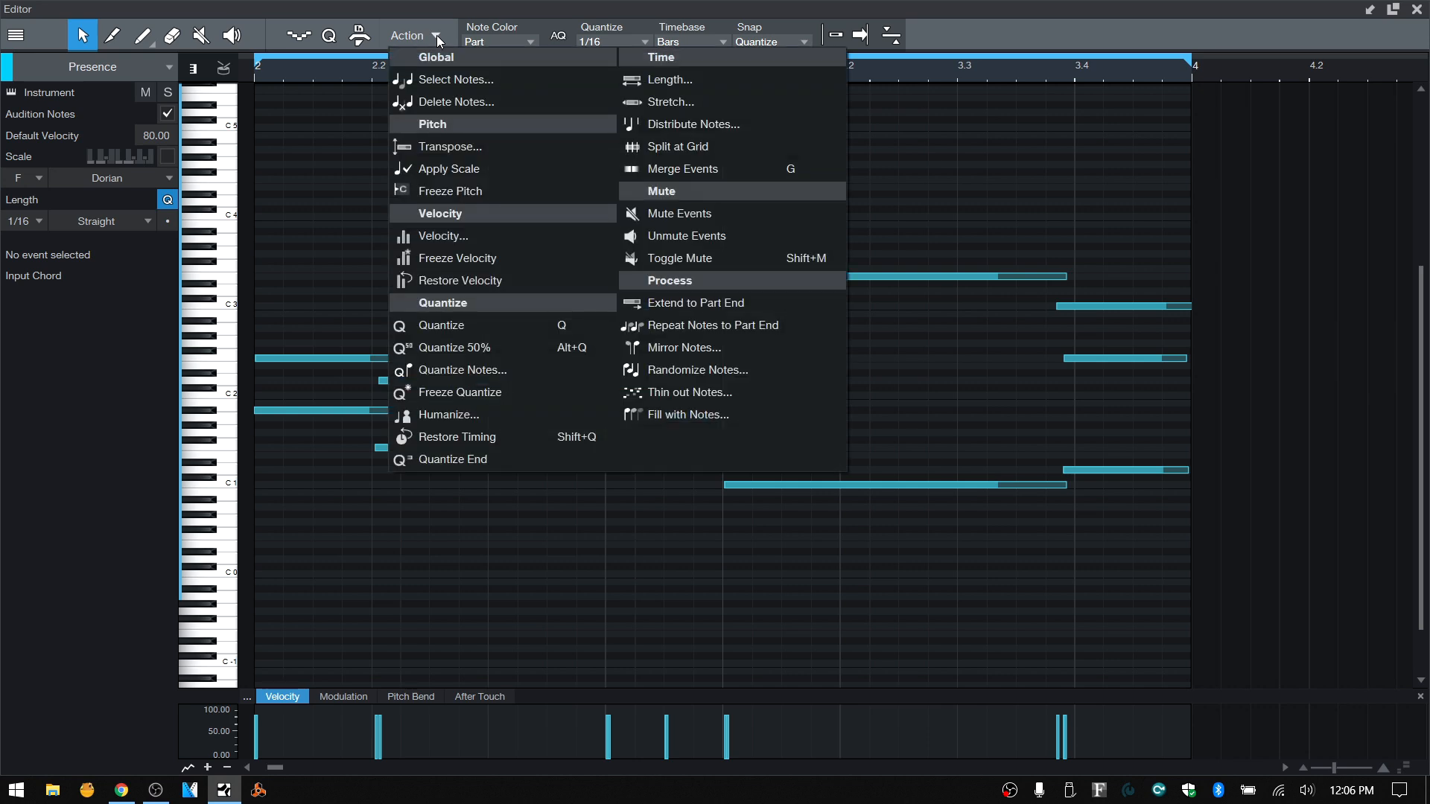
click(469, 170)
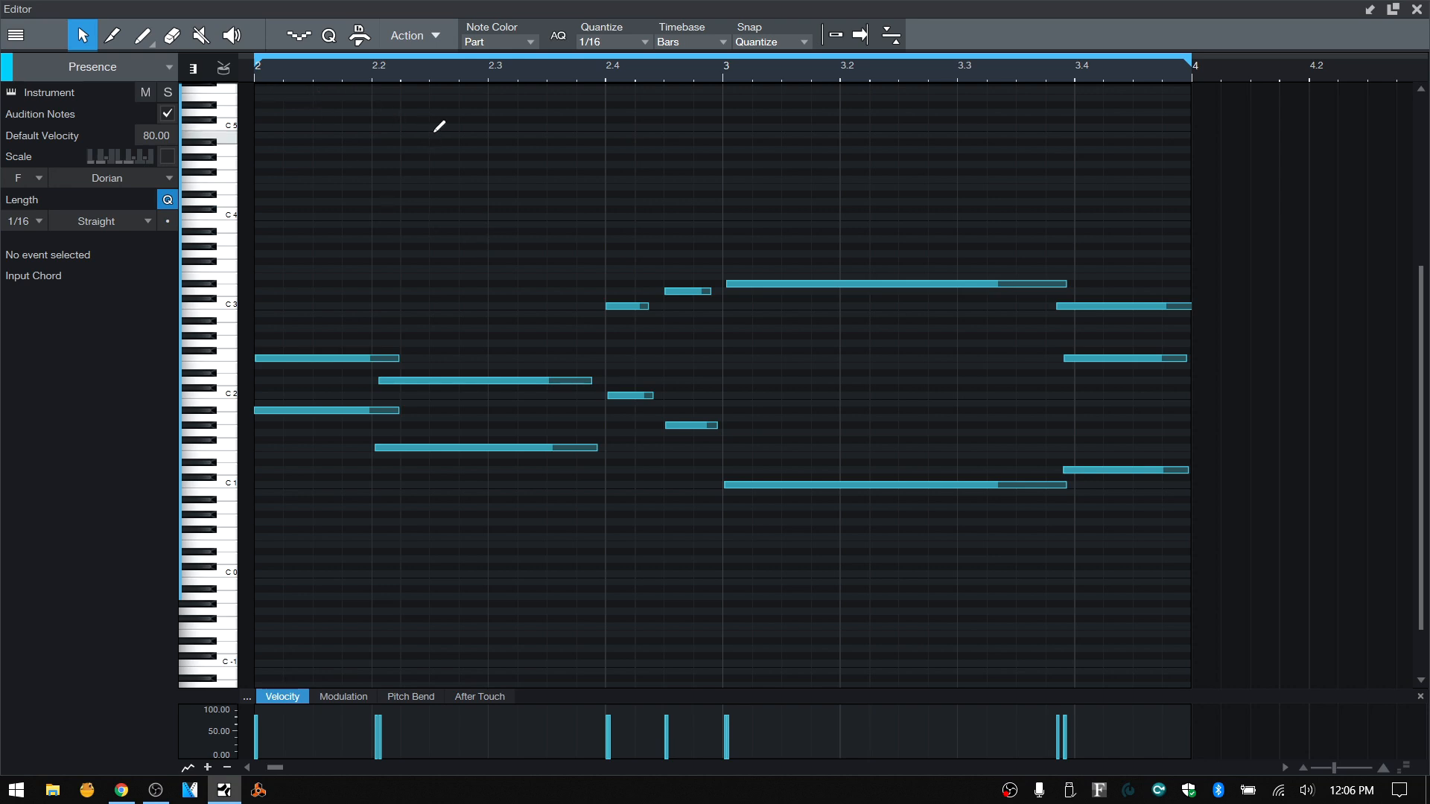
key(ctrl+z)
Step: Play the part from bar 2, and apply the F Minor Pentatonic scale to all notes
click(258, 75)
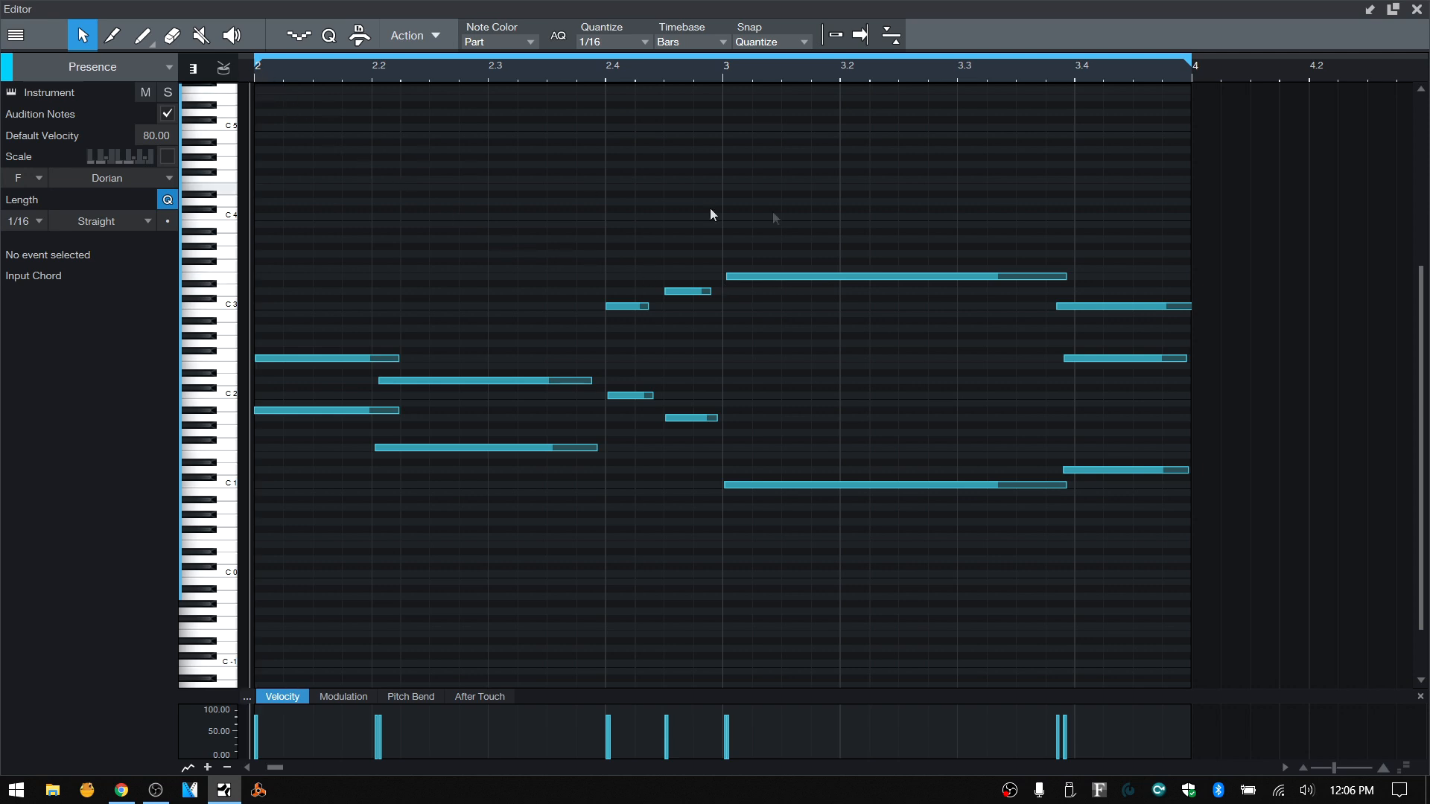
key(space)
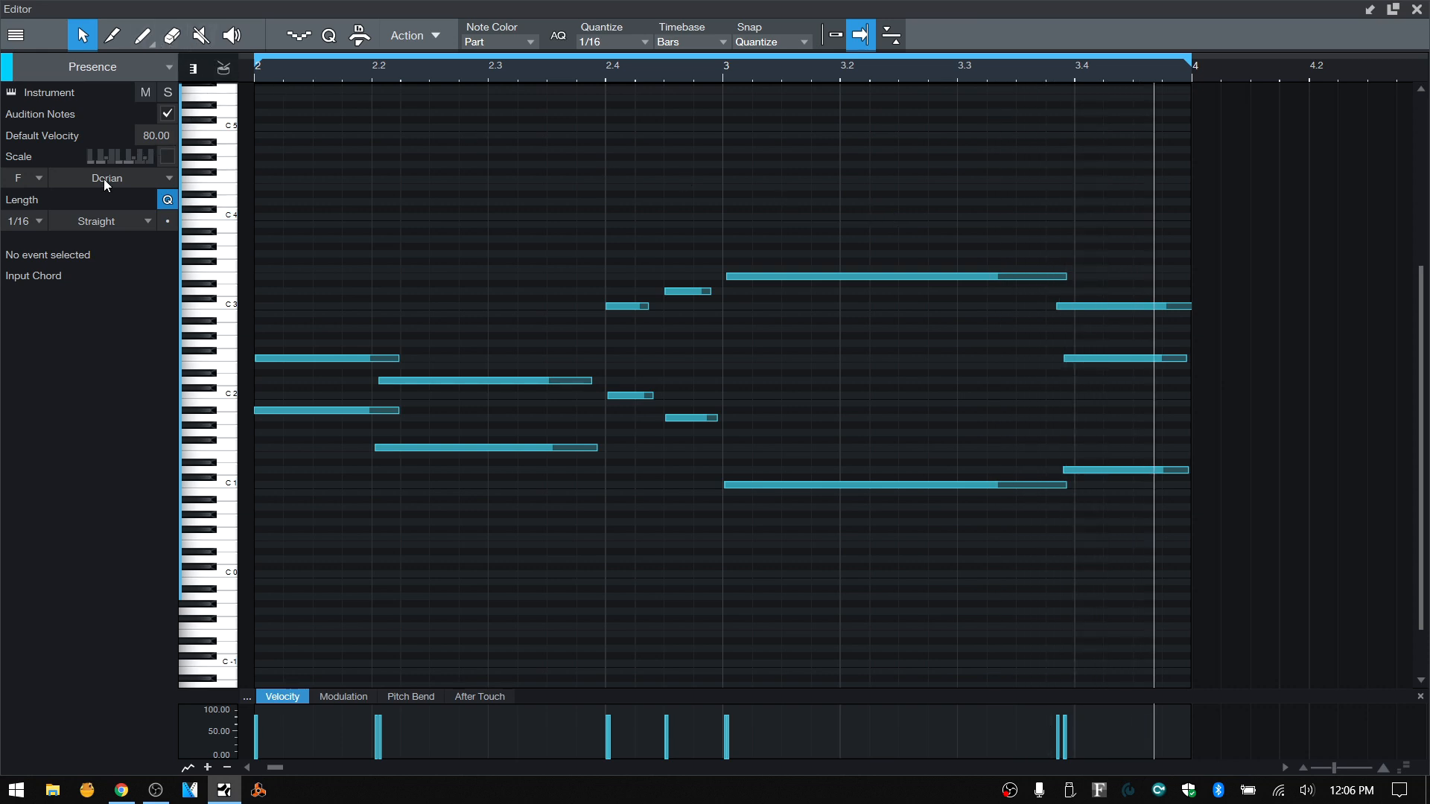
click(154, 180)
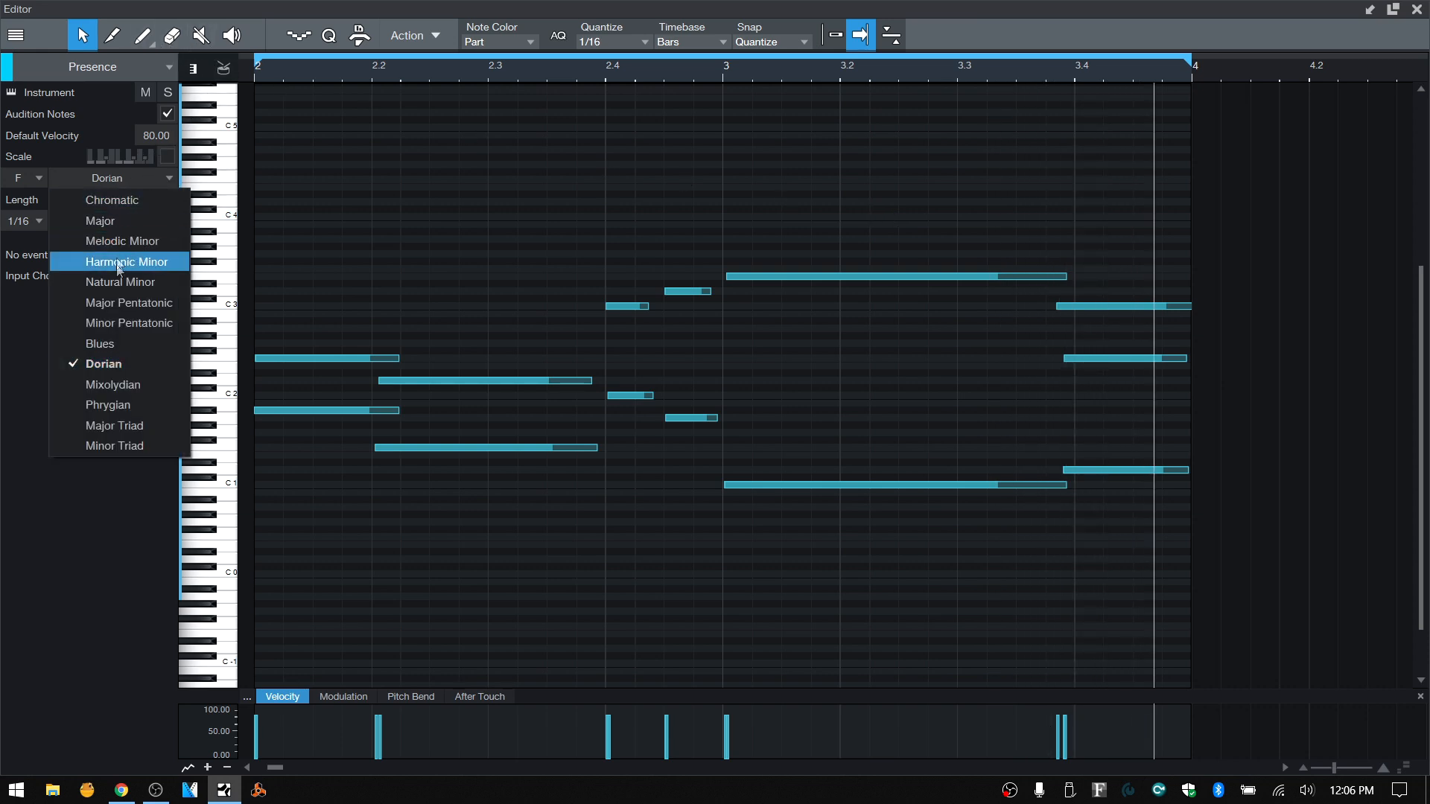
click(137, 321)
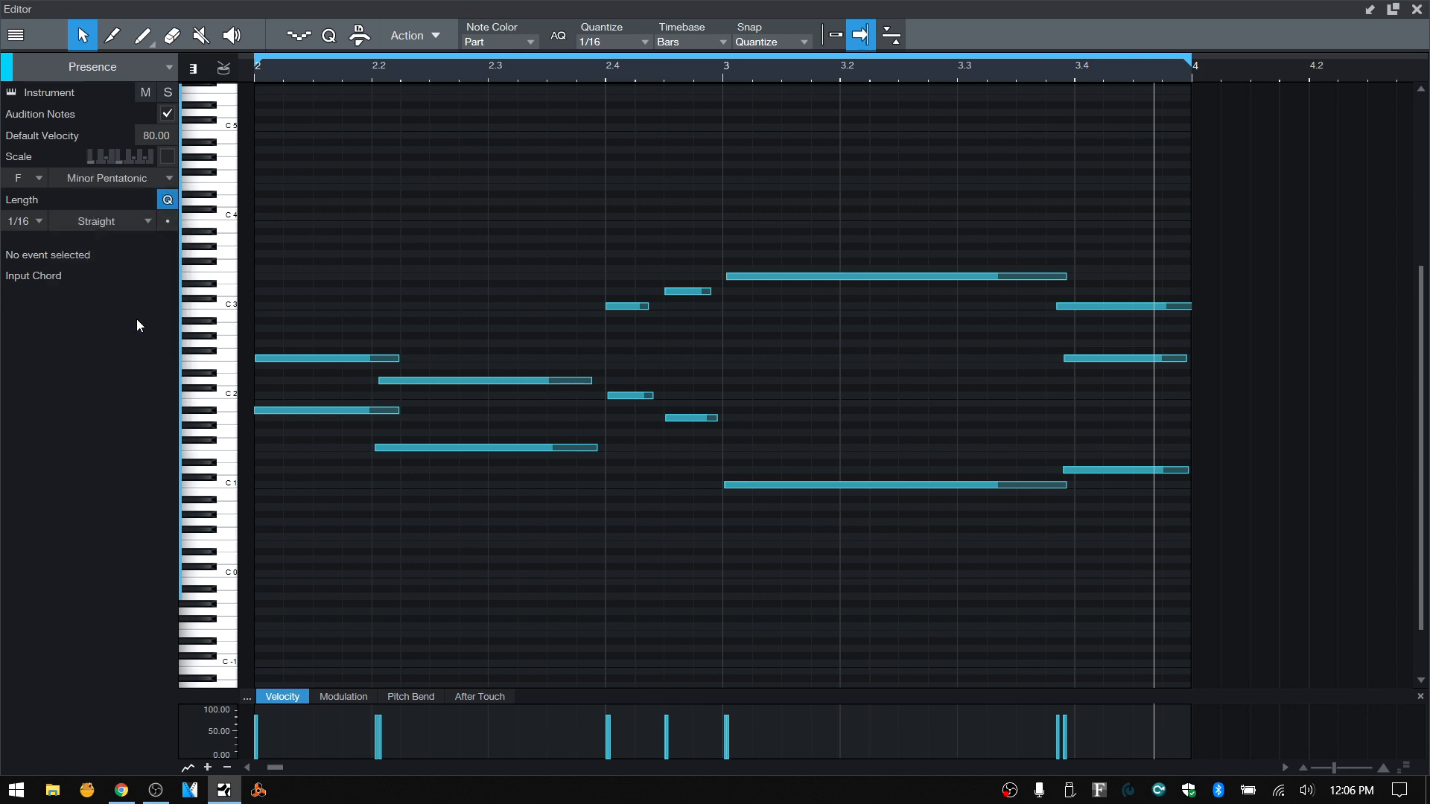
click(437, 37)
click(449, 169)
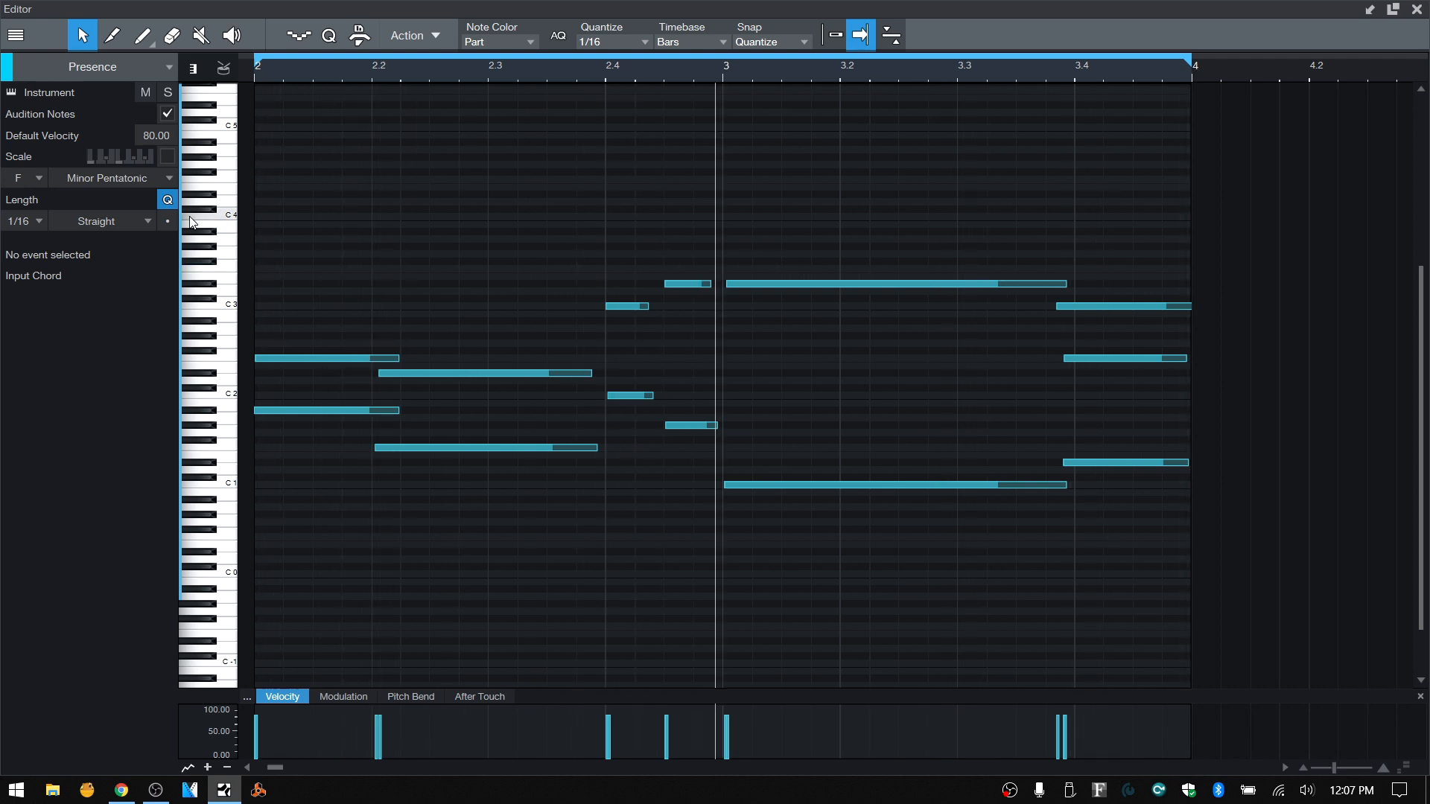
Step: Change the scale type to Natural Minor, apply the scale to all notes and play back the result
click(172, 178)
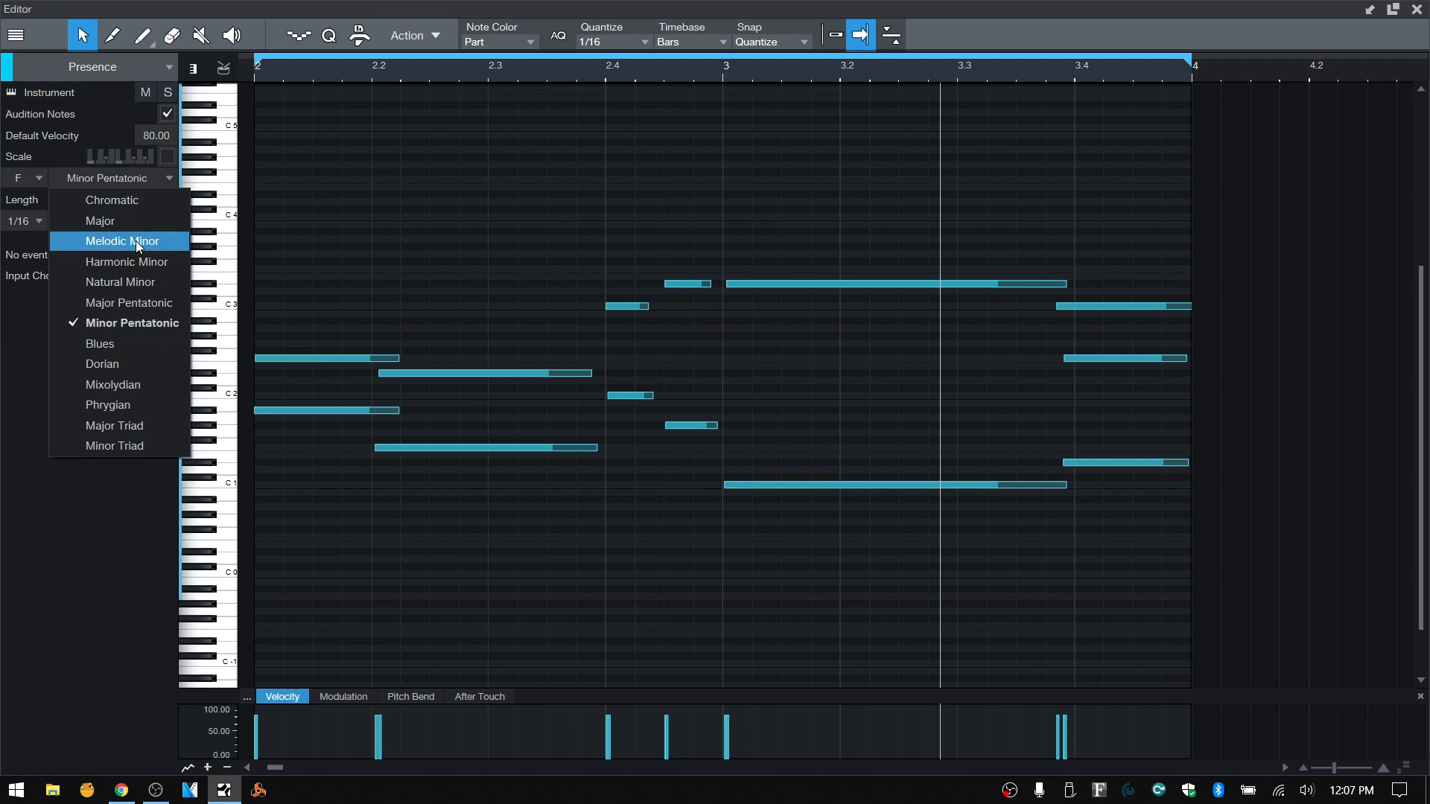
click(139, 283)
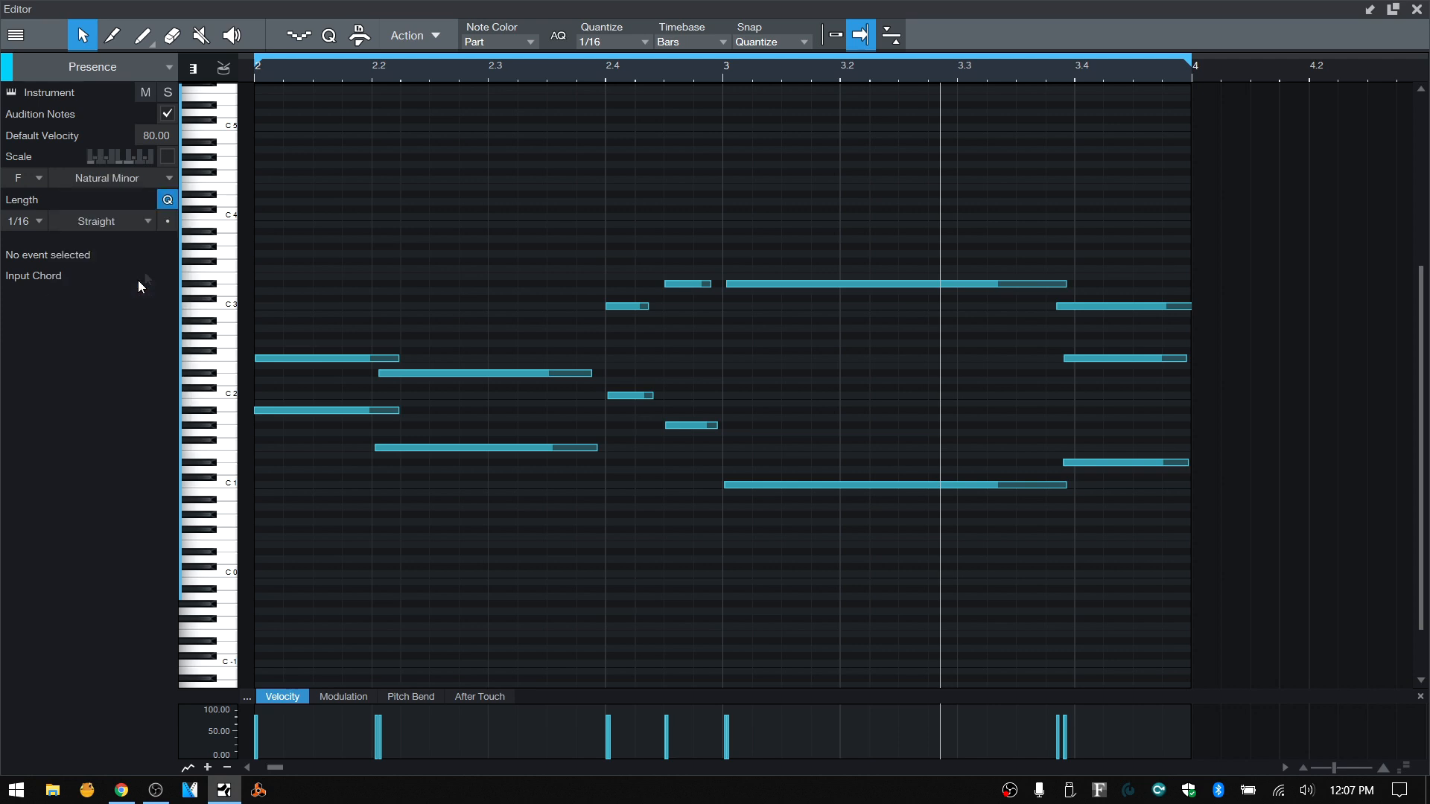
click(436, 39)
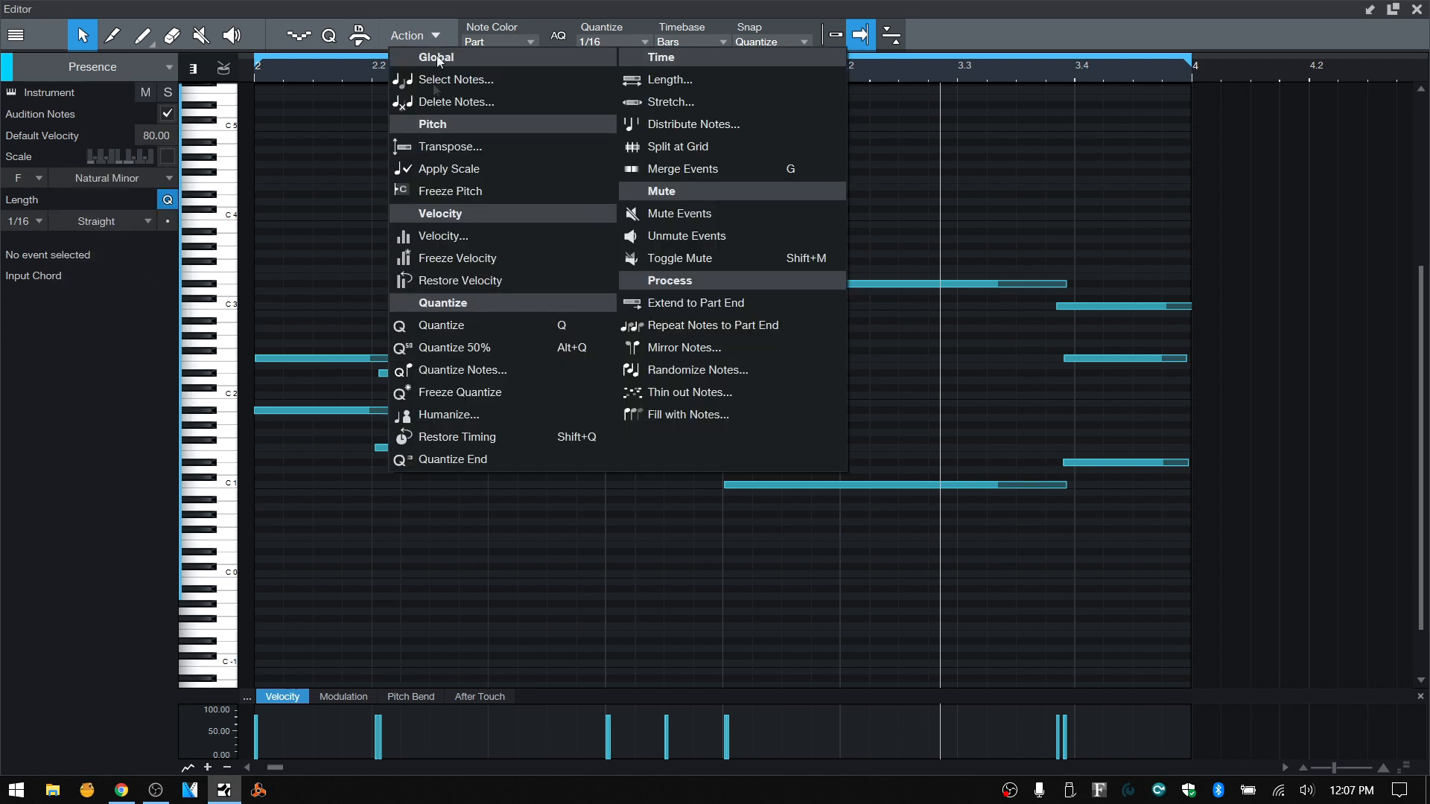
click(456, 169)
key(space)
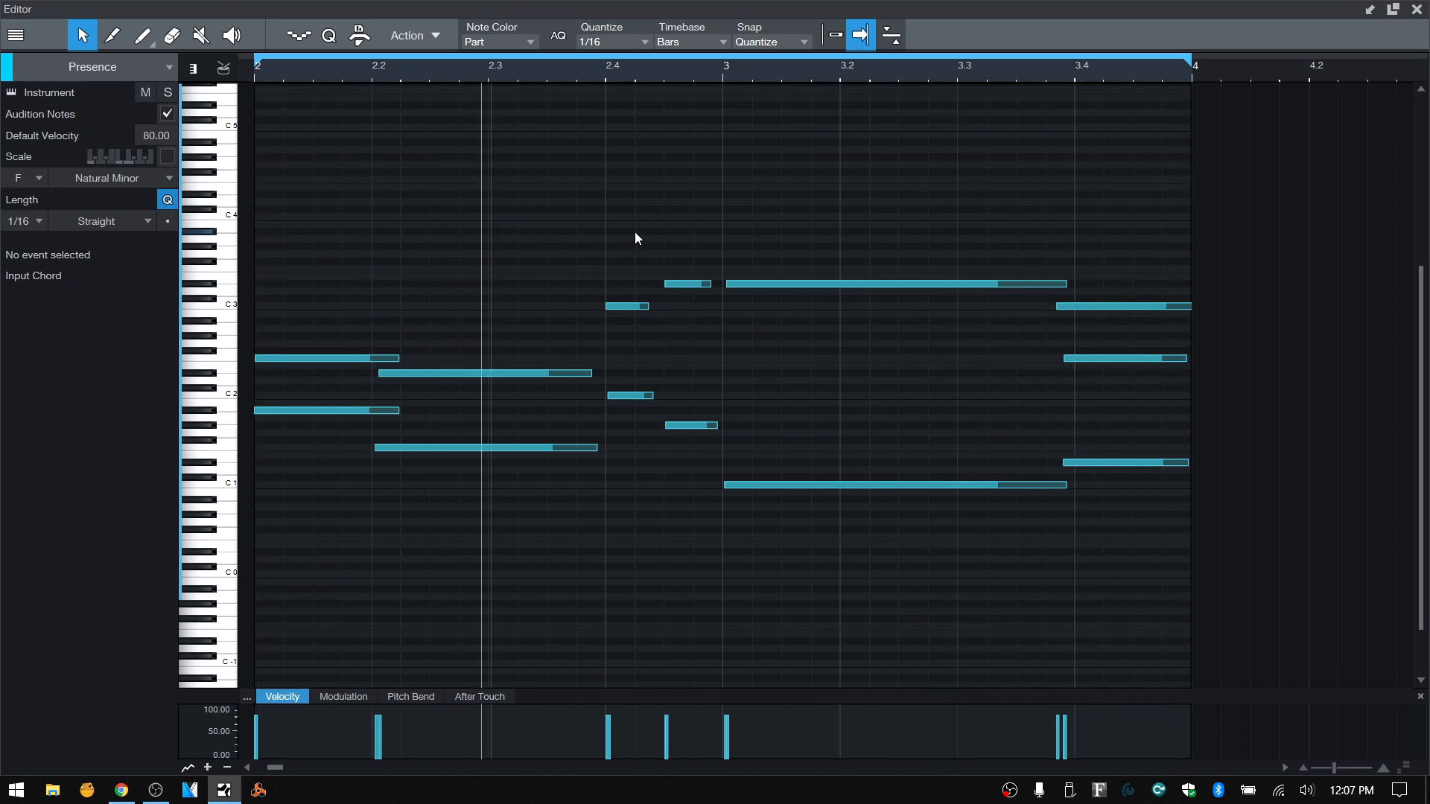
Step: Set the scale to G Blues, apply it to all notes and play back the result
click(146, 178)
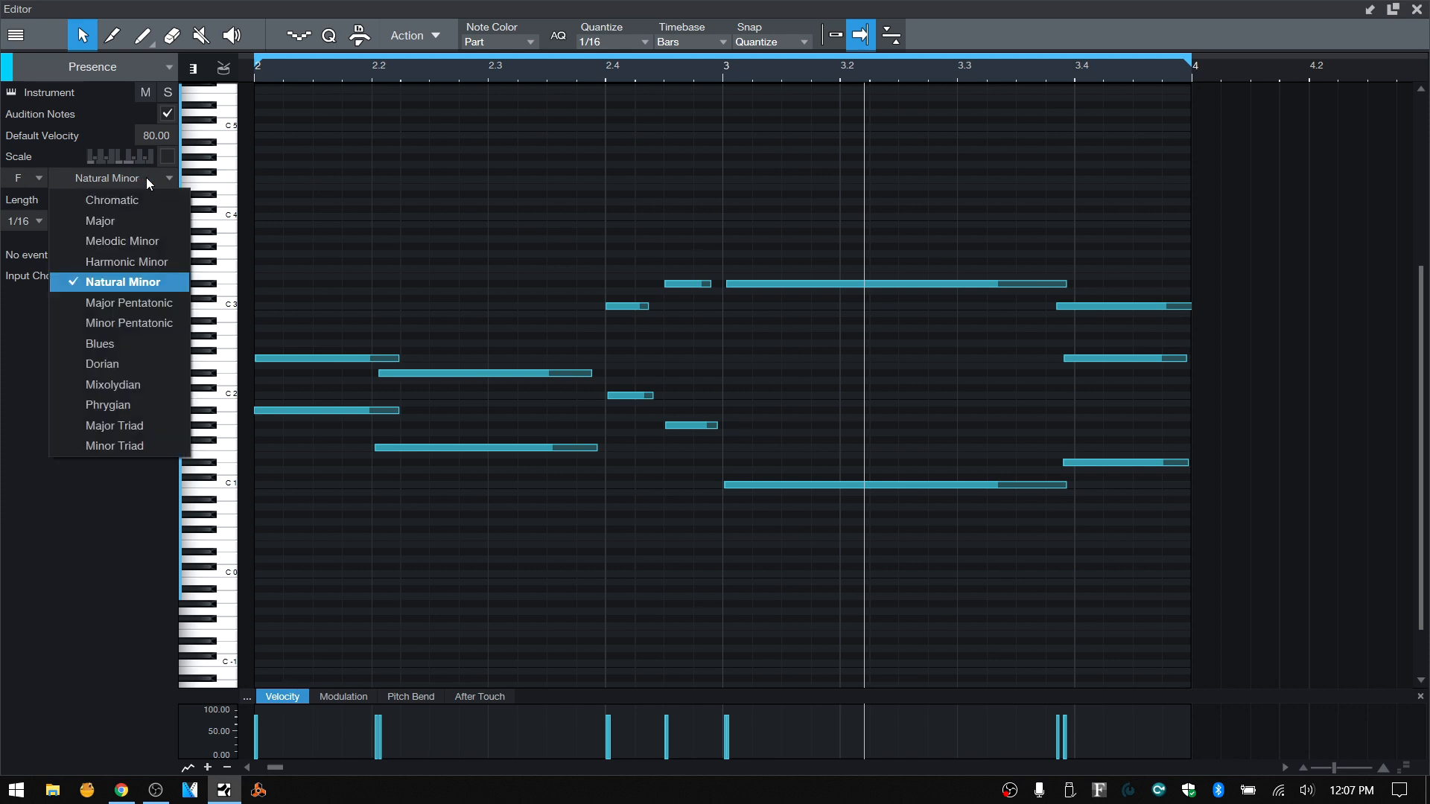
click(115, 345)
click(38, 176)
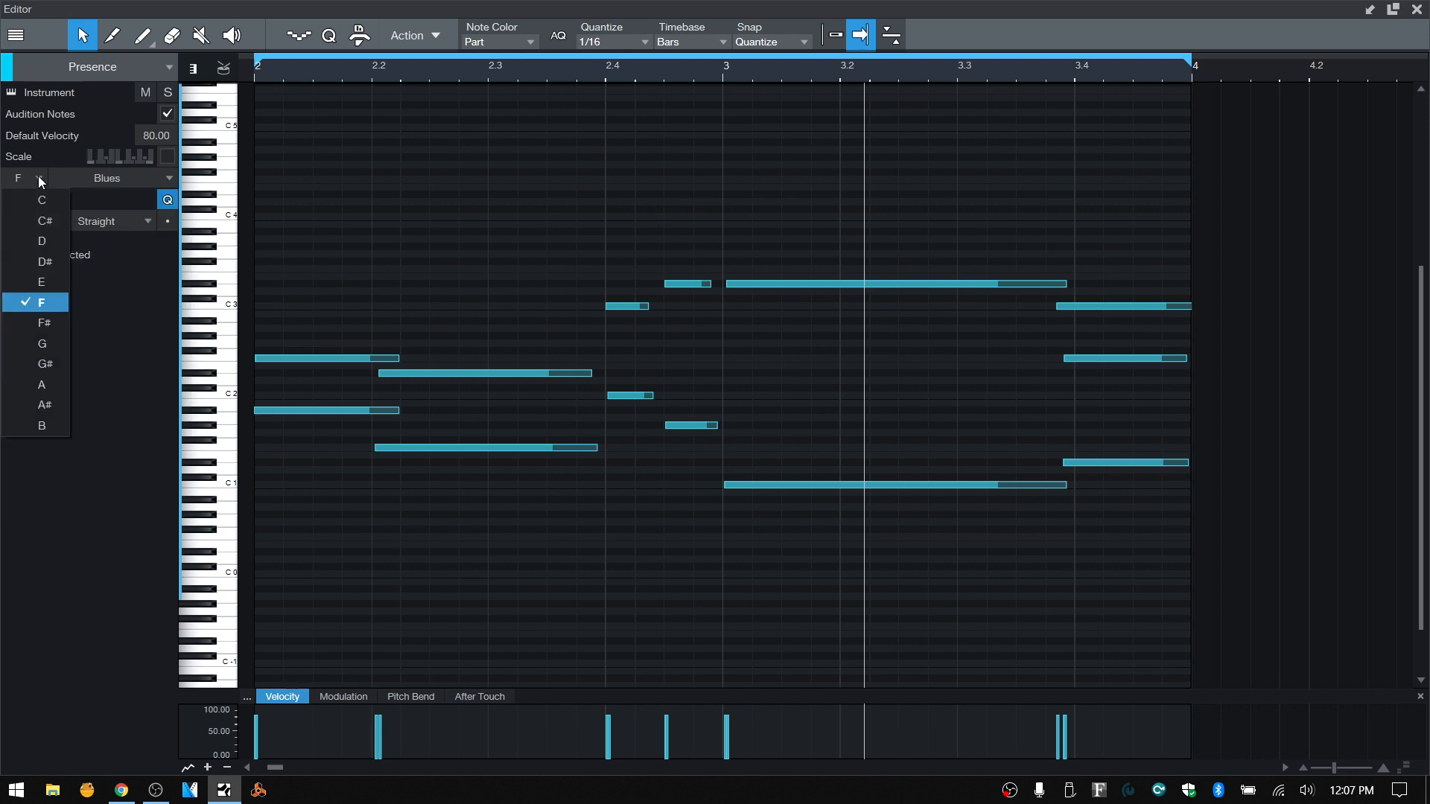
click(43, 346)
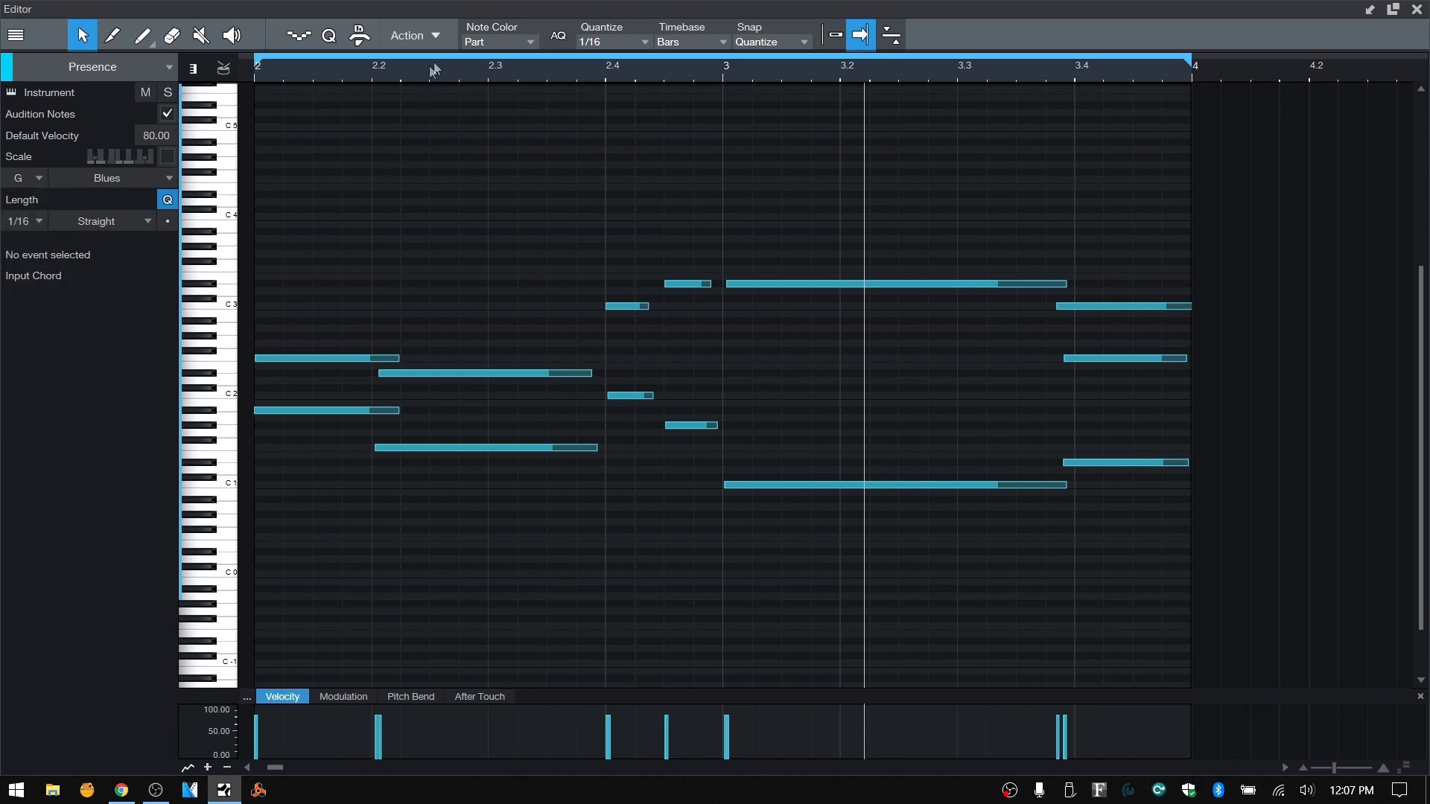
click(444, 35)
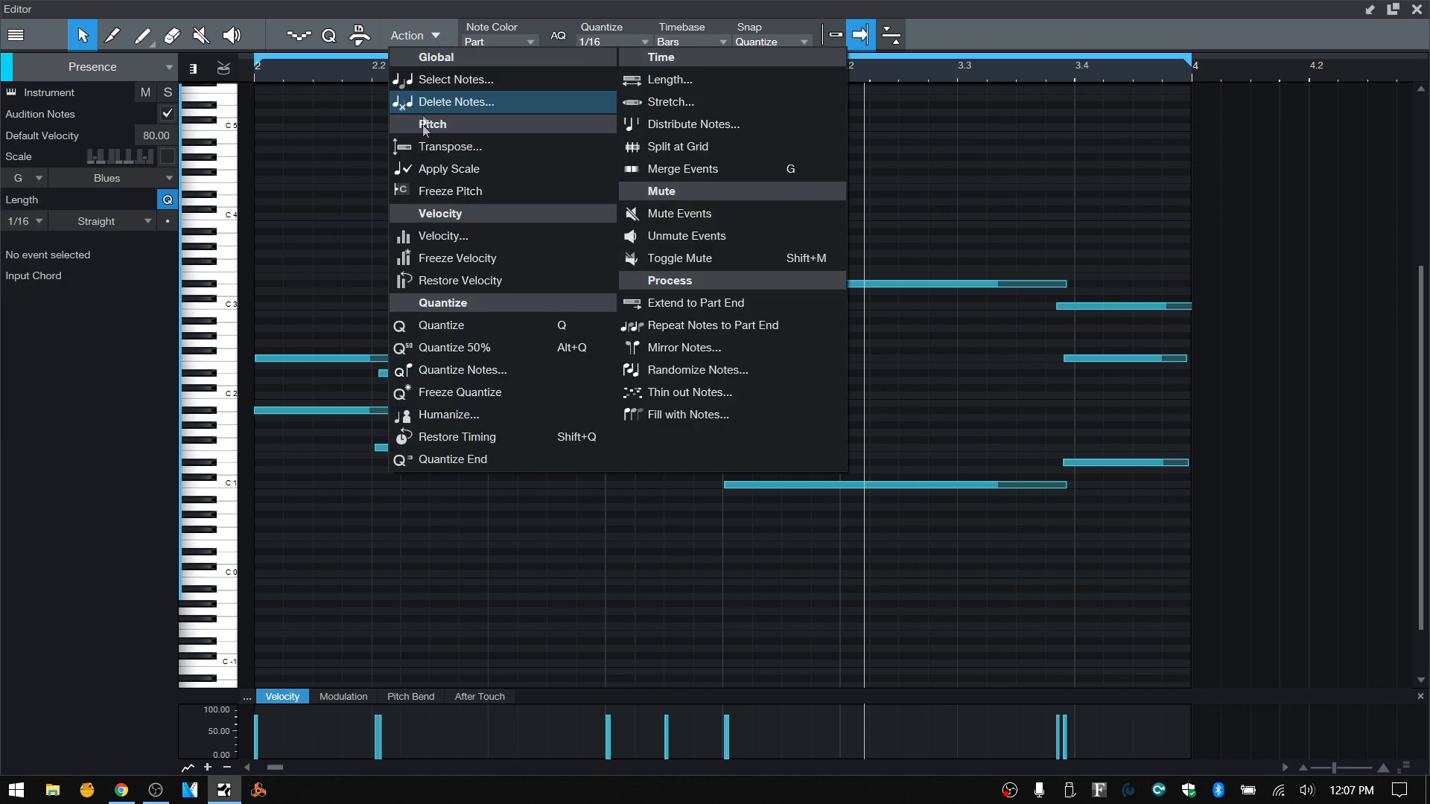
click(440, 191)
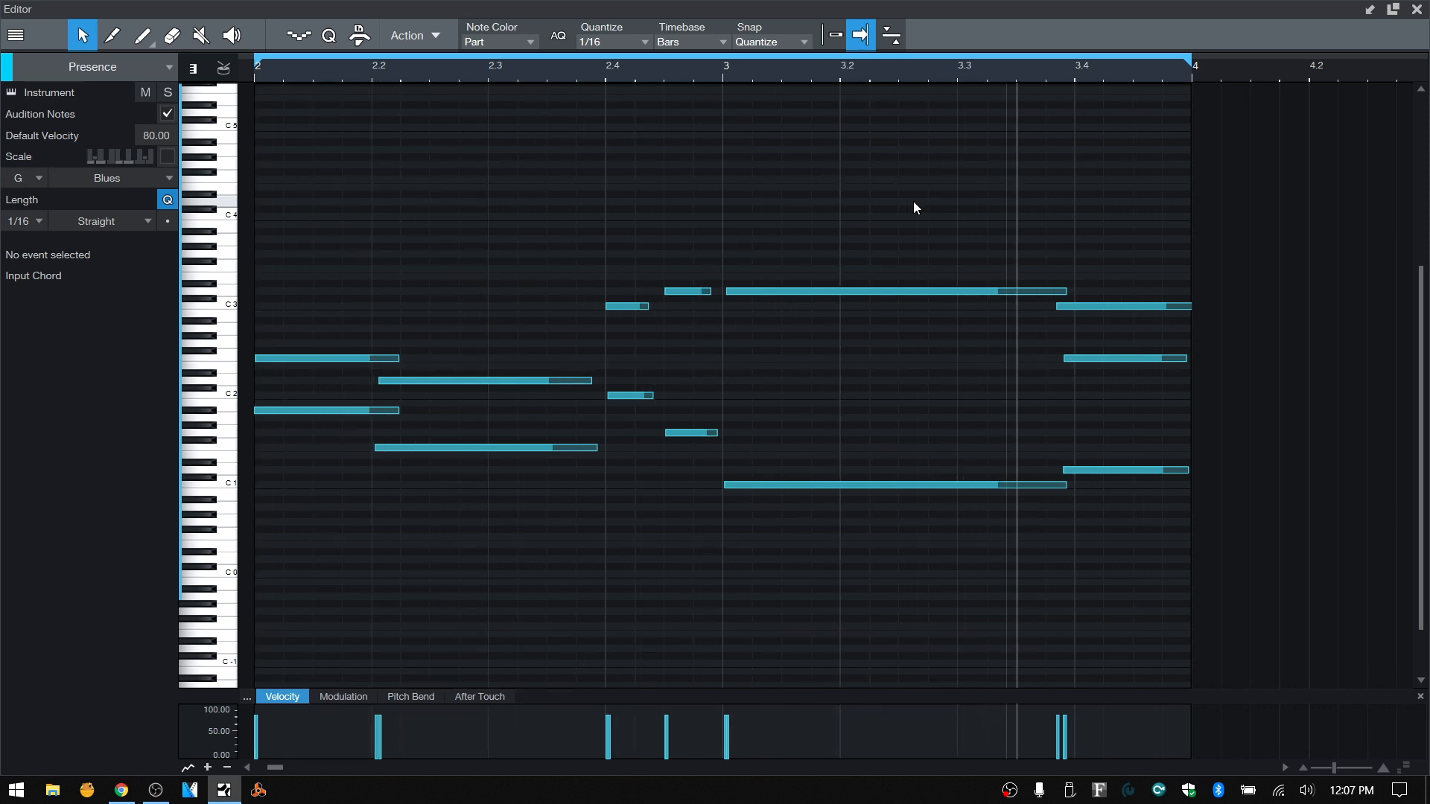
key(space)
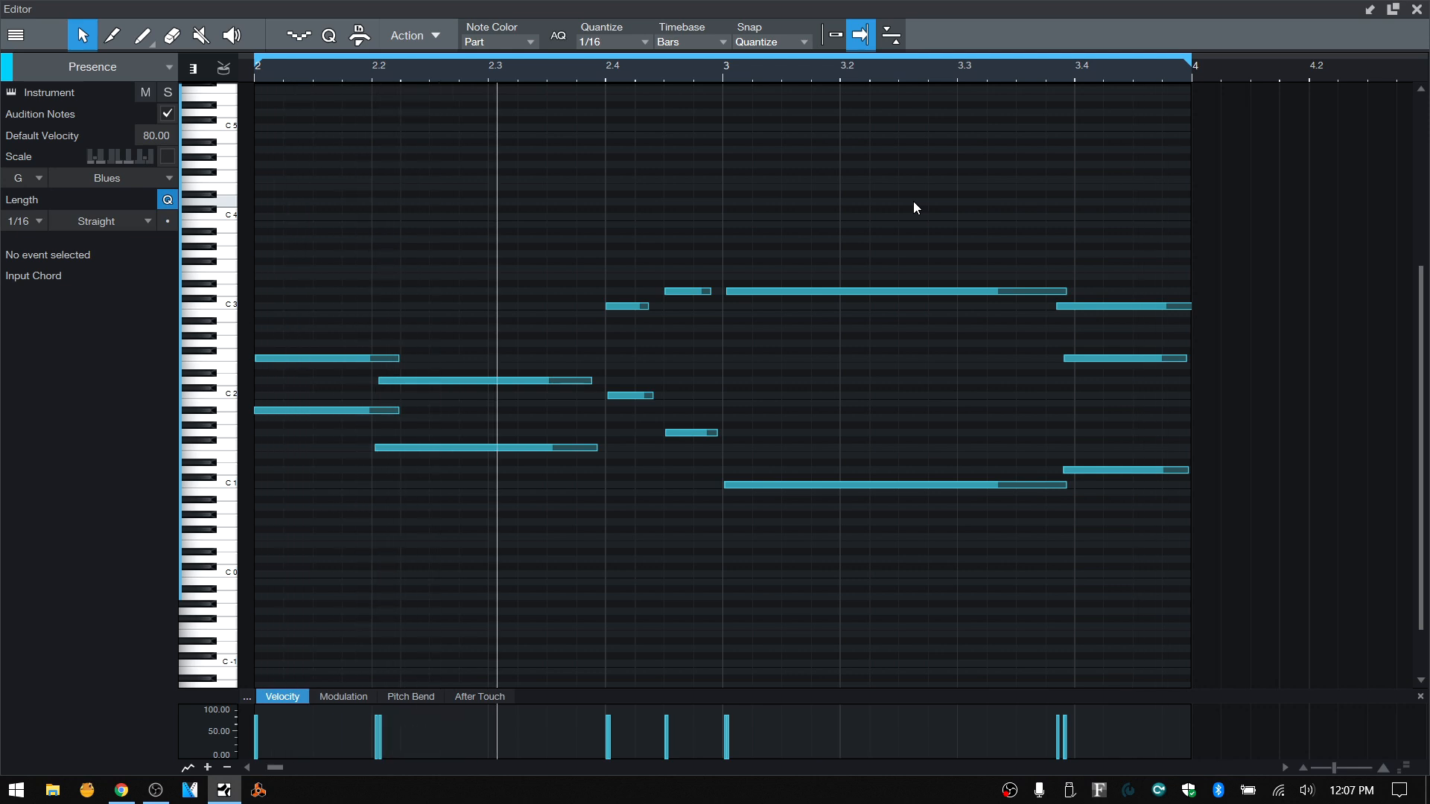
Step: Undo the applied scale changes, keeping the notes' octave position, and return the playhead to bar 2
key(ctrl+z)
key(ctrl+z)
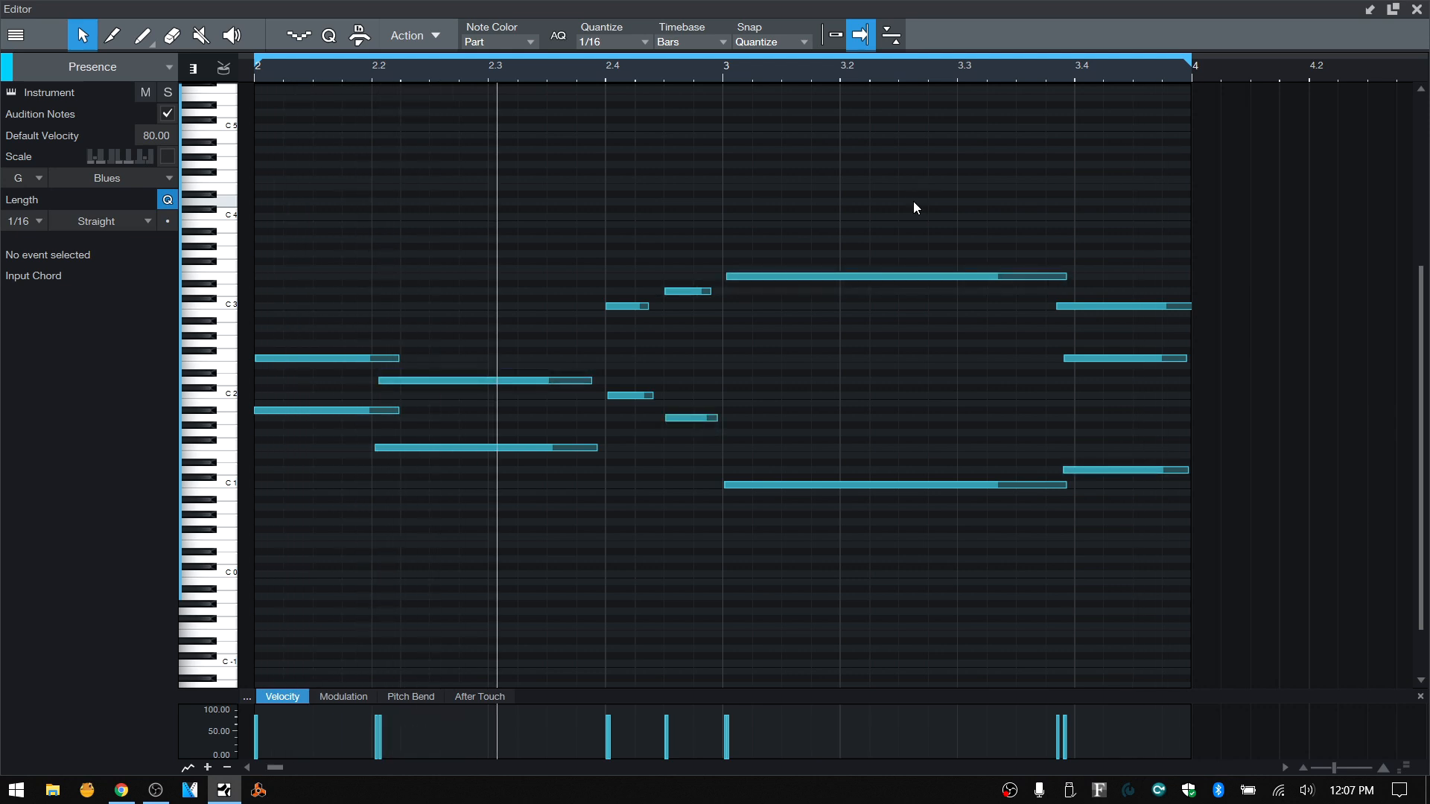
key(ctrl+z)
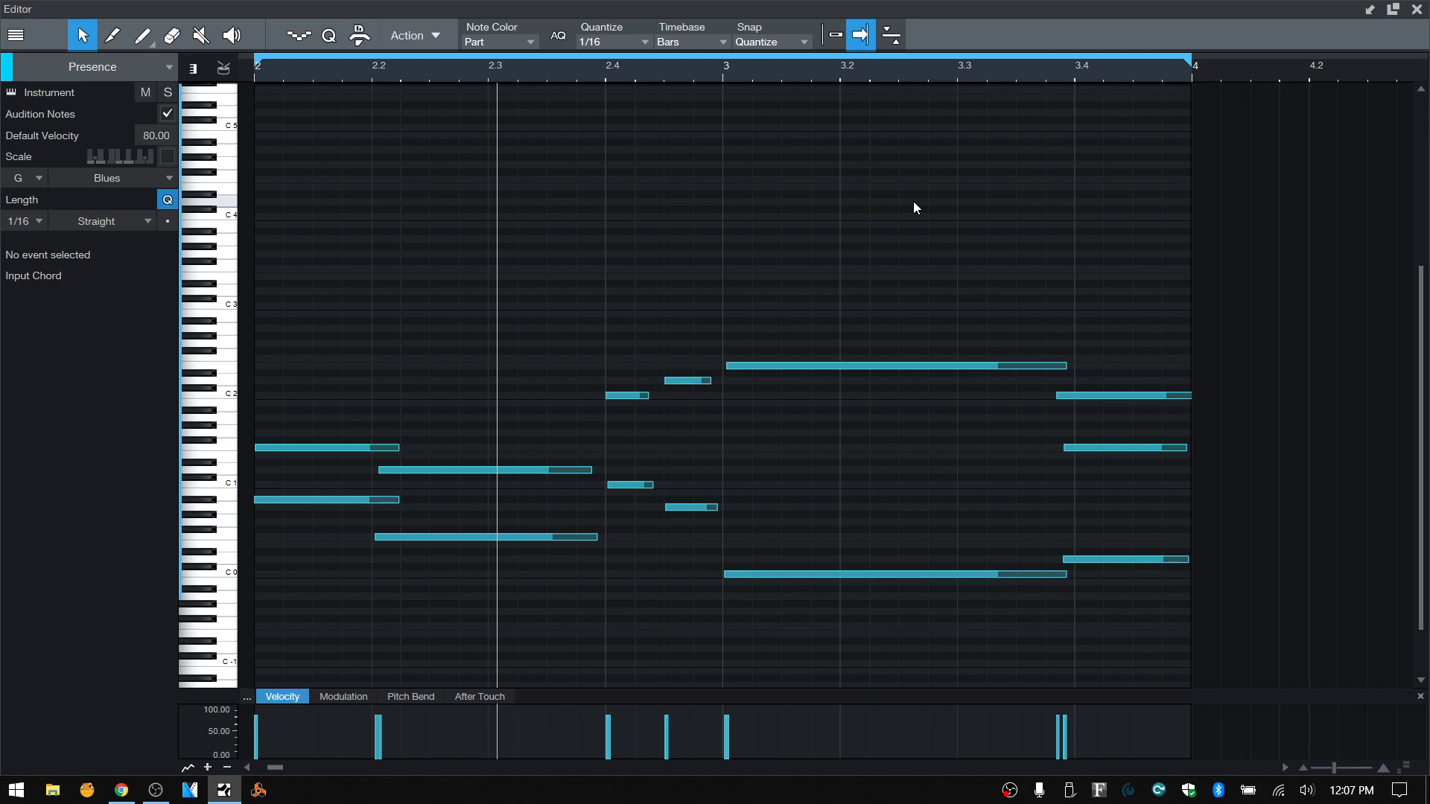
key(ctrl+y)
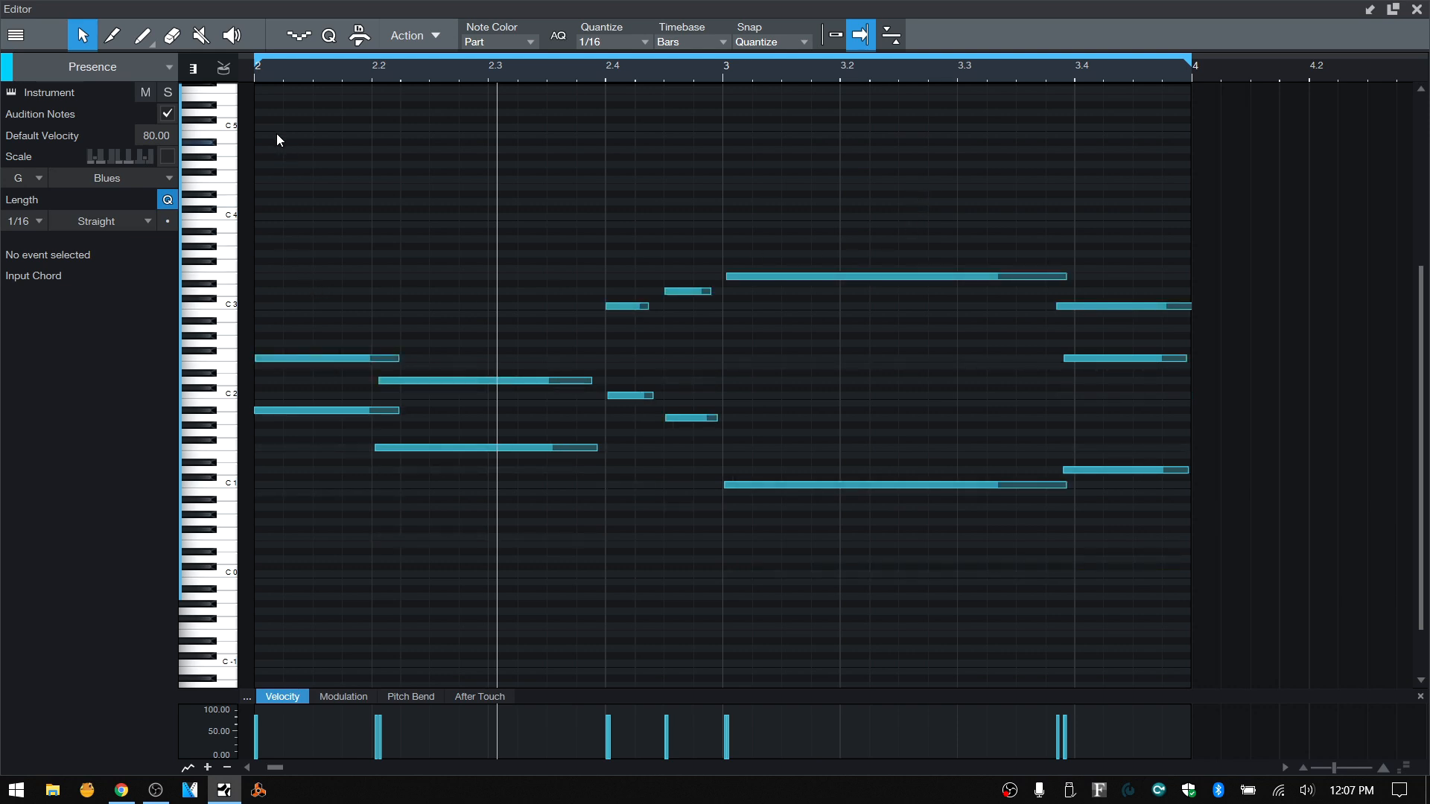
click(253, 78)
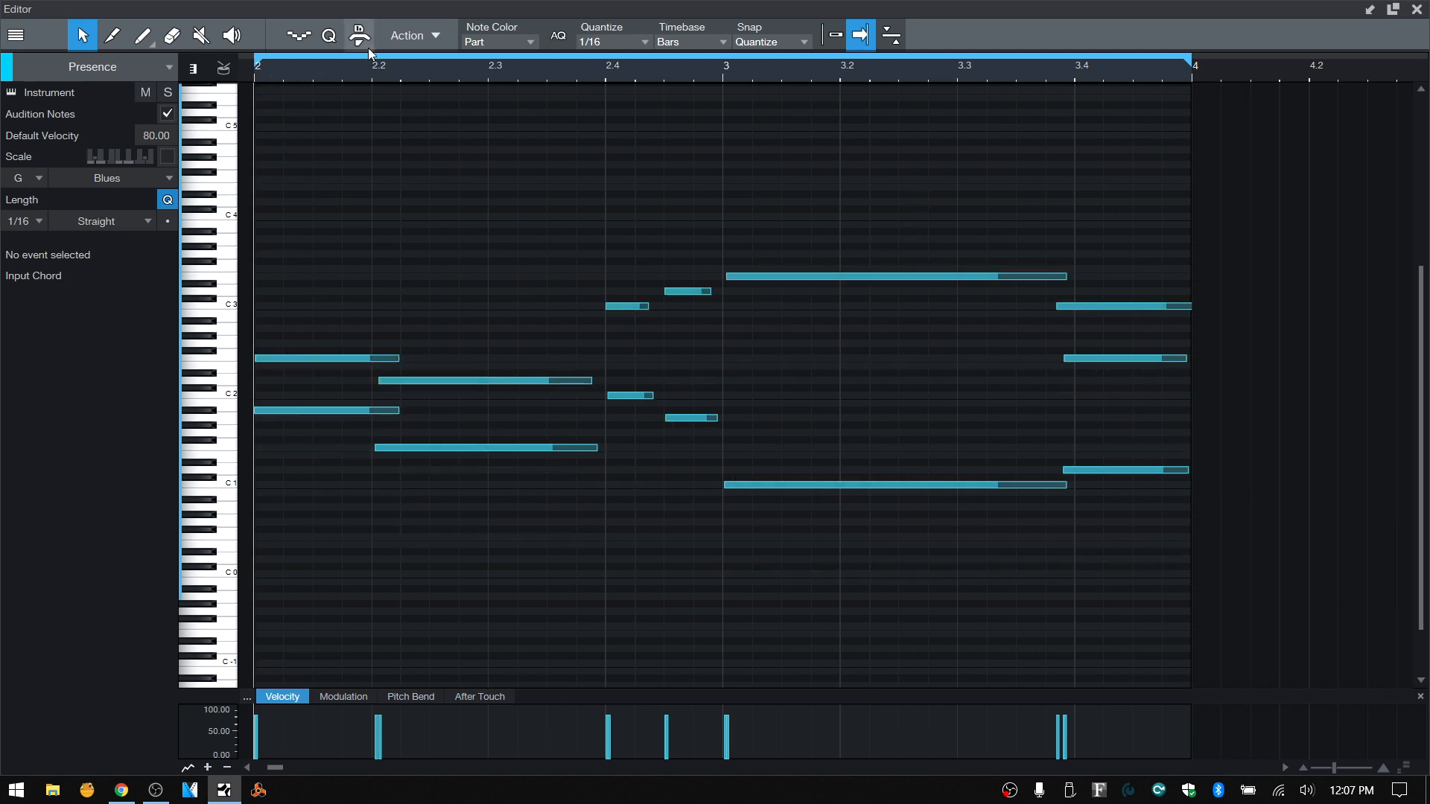
click(438, 34)
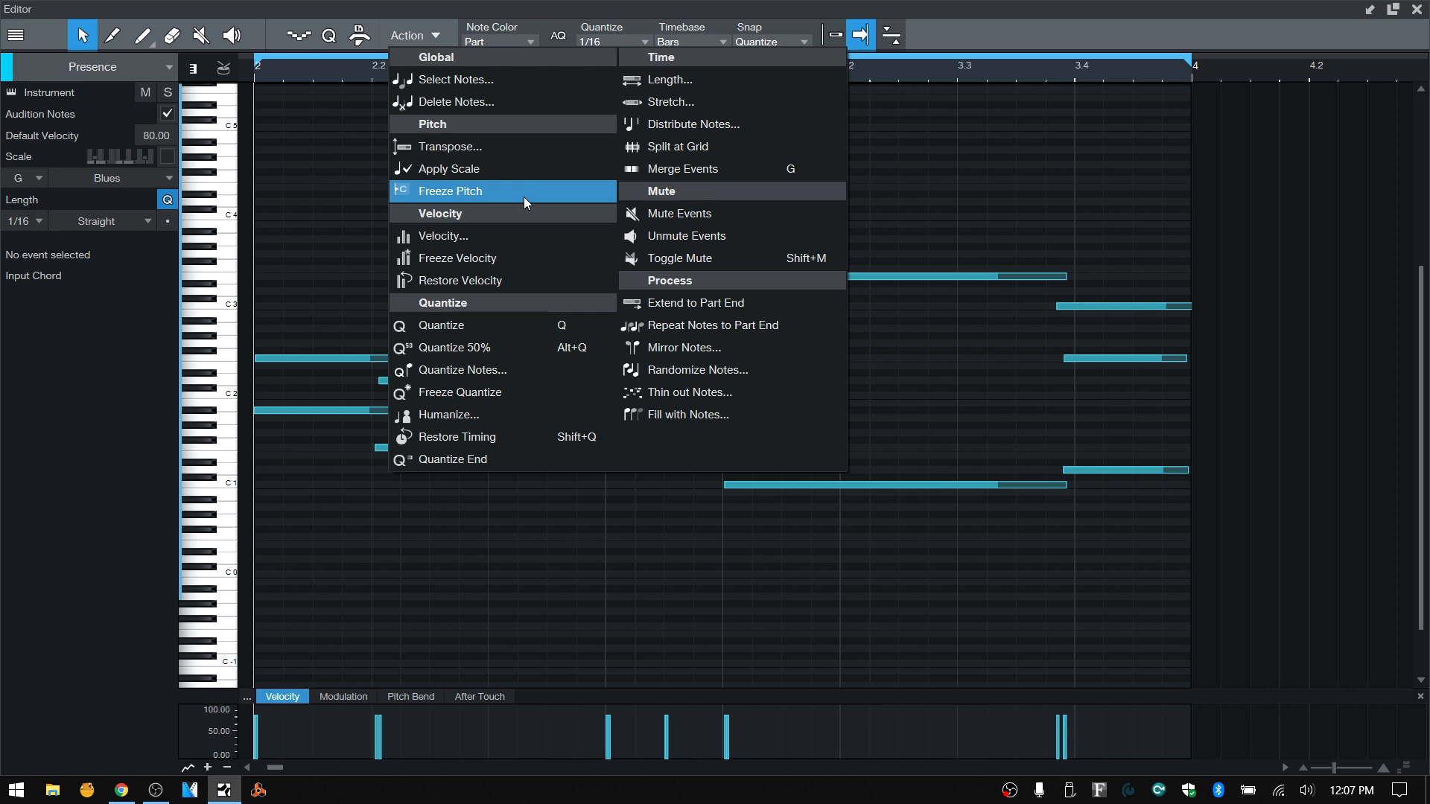
click(334, 199)
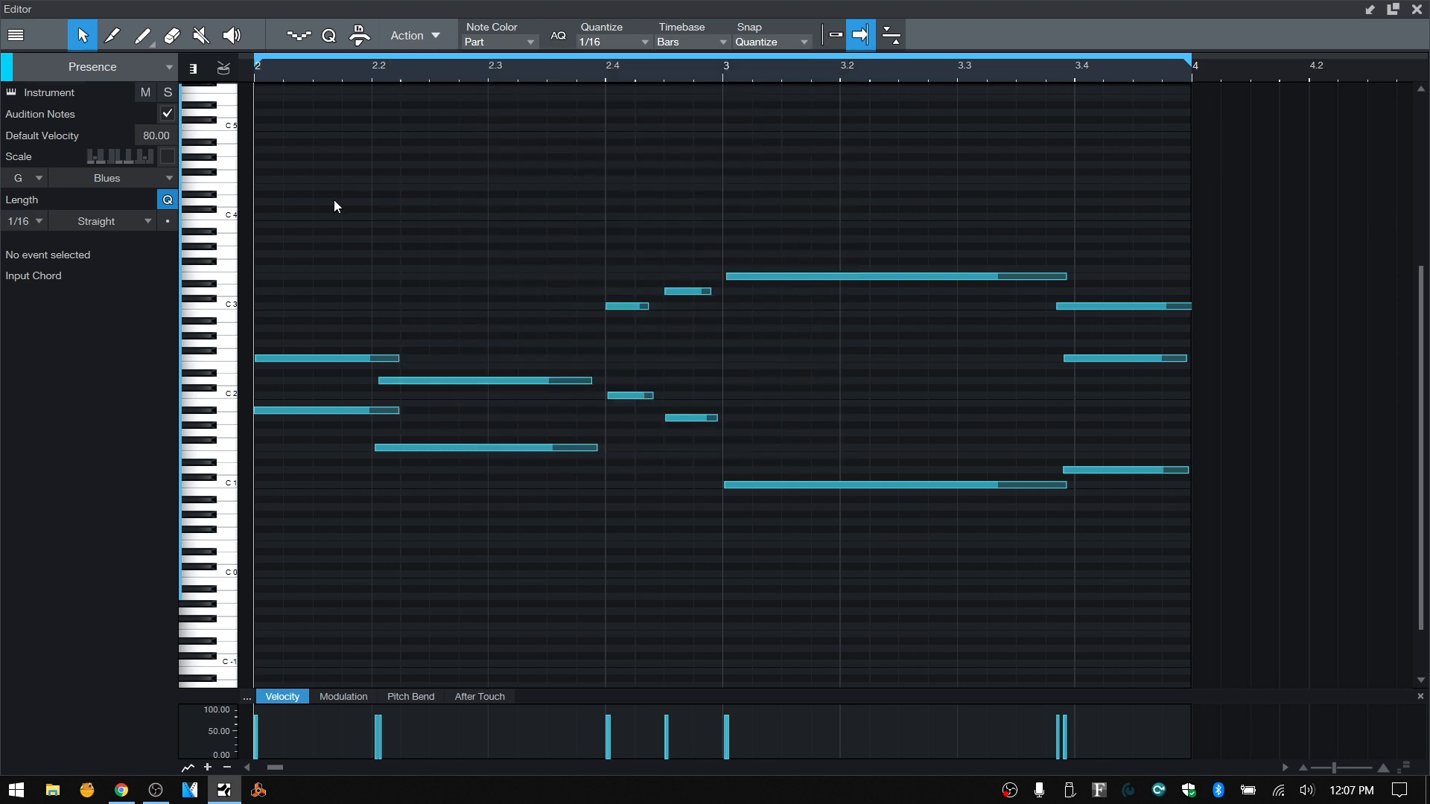
Step: Restore the note editor's smaller window, switch to the Freeze Pitch song and play back its Mai Tai part
click(1393, 9)
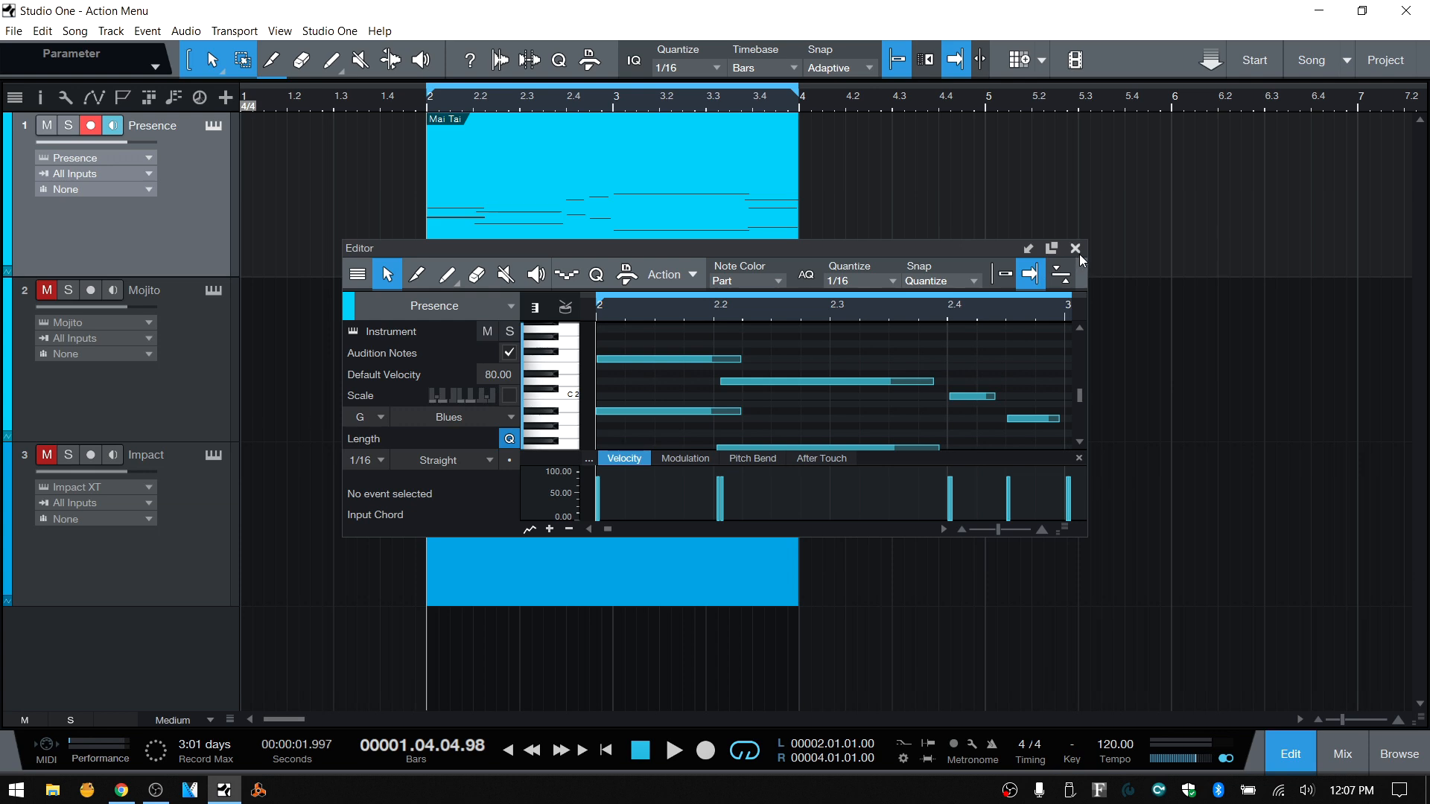
click(1347, 59)
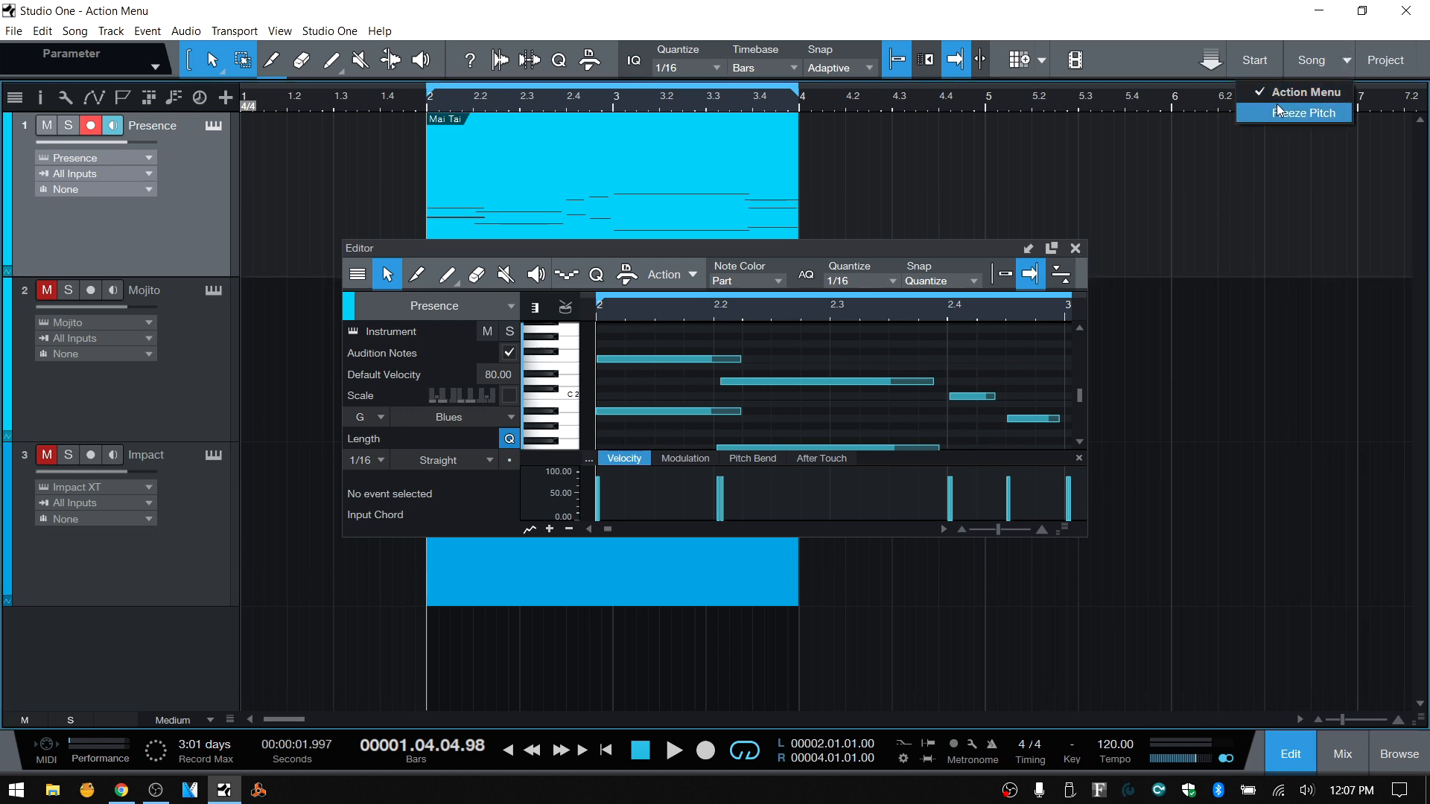
click(1303, 113)
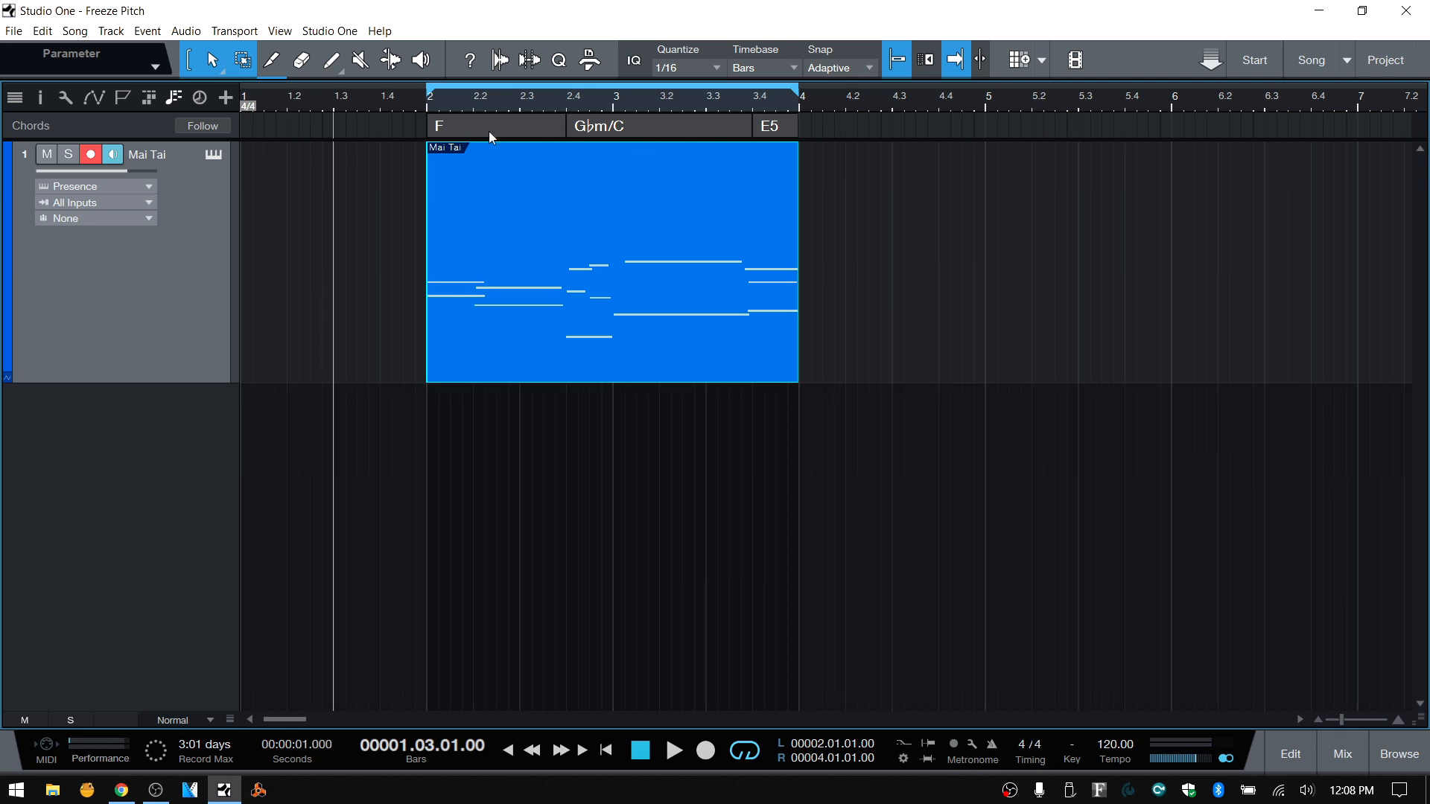
key(space)
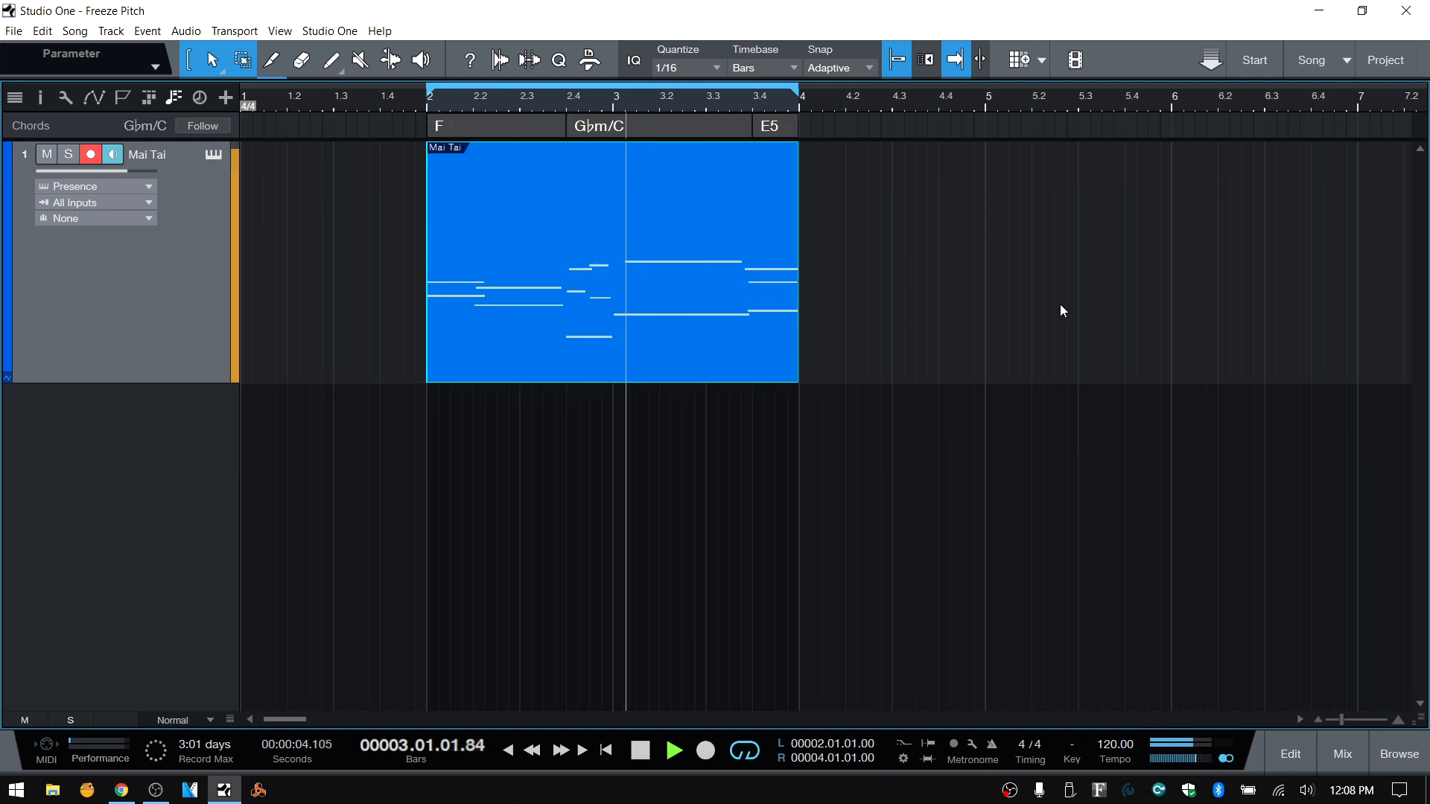
key(space)
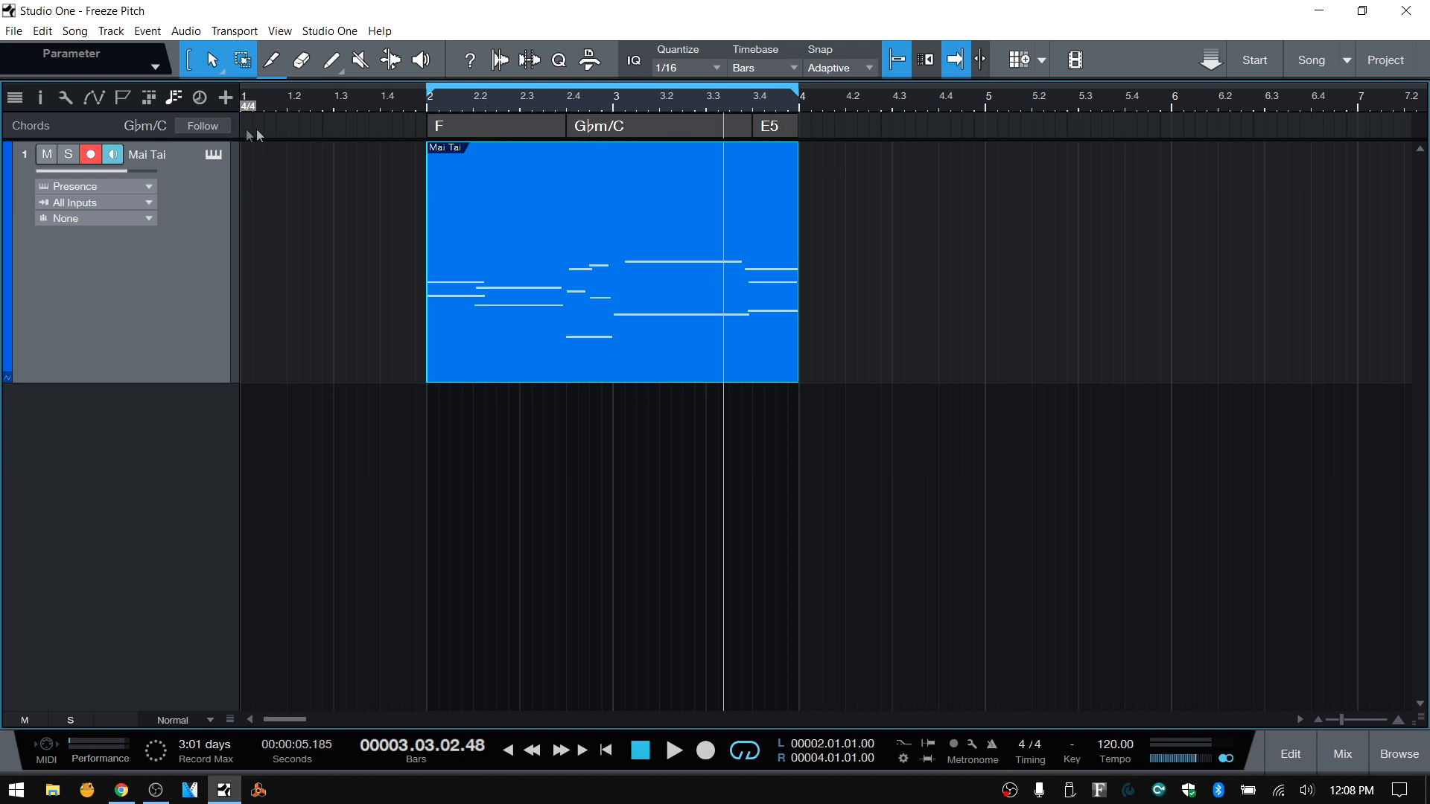
Step: Toggle the chord track's Follow option, leave it enabled and play the Mai Tai part
click(208, 126)
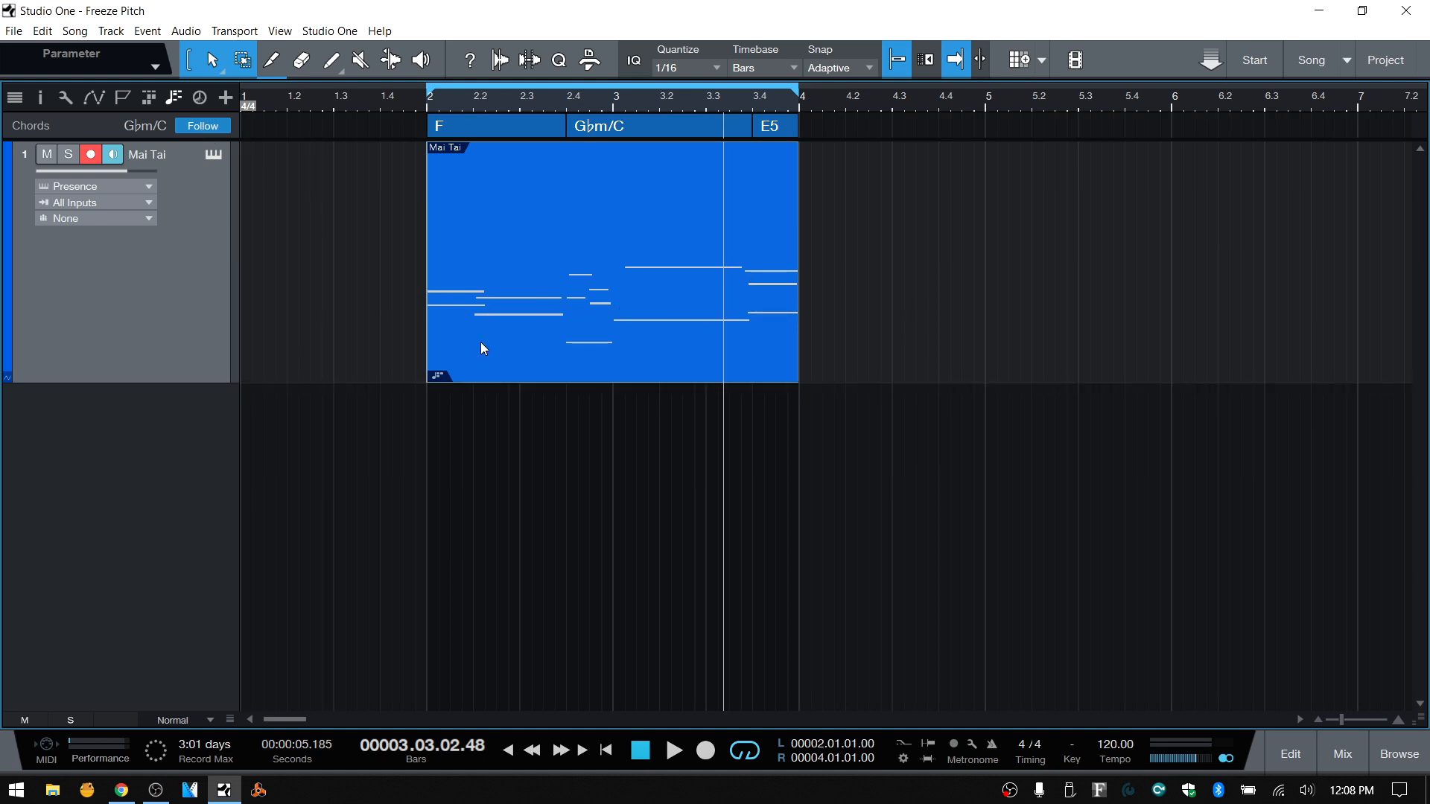
click(201, 125)
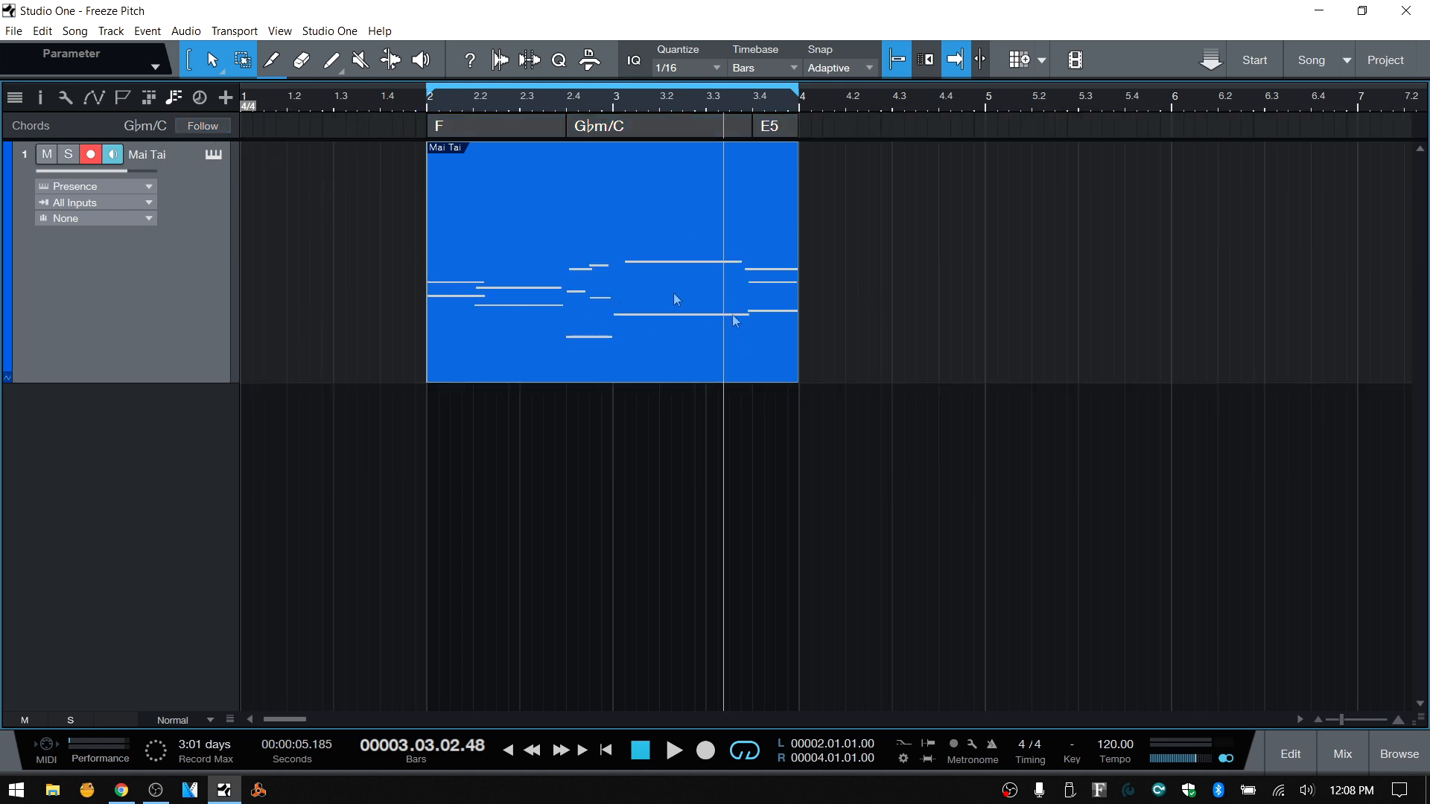
click(216, 130)
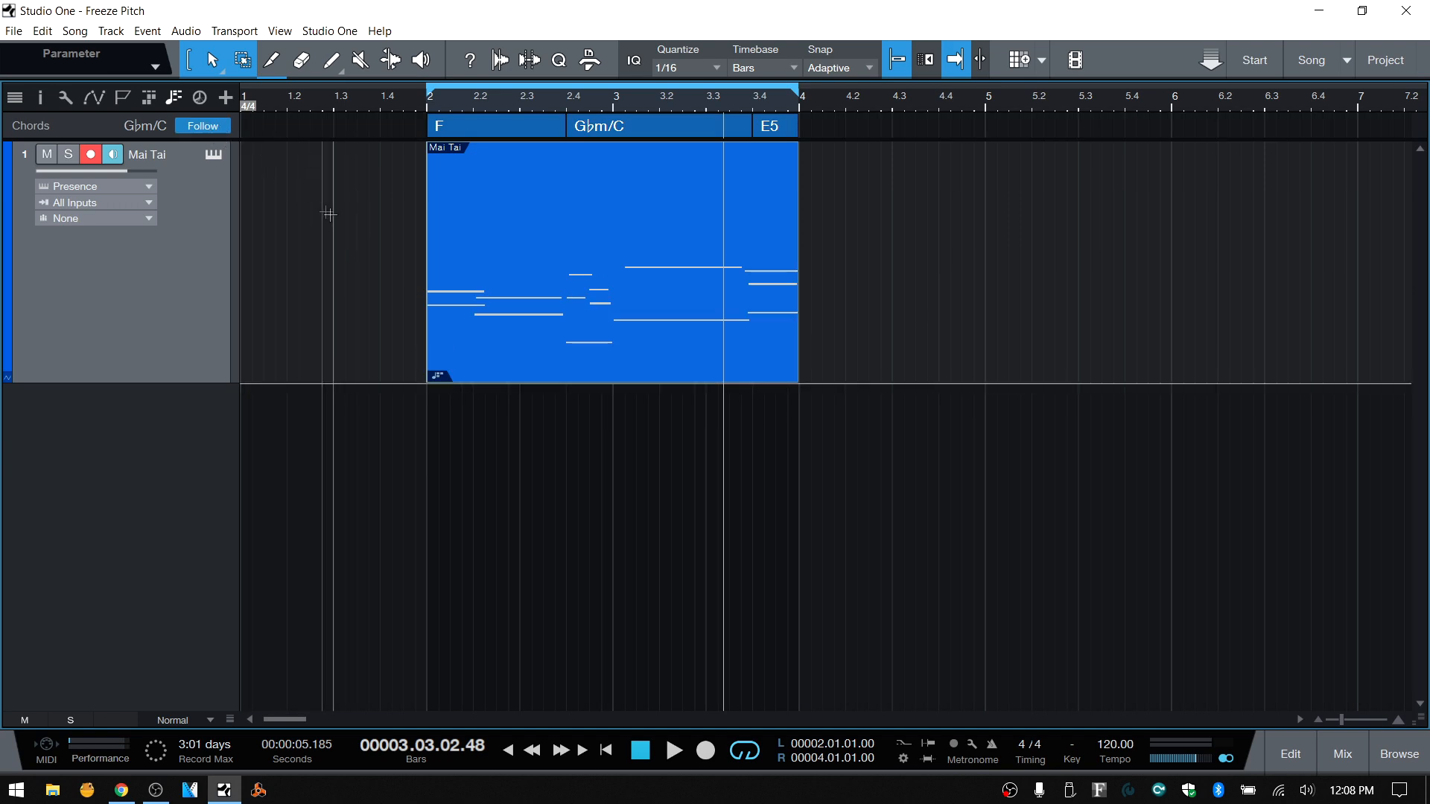
key(space)
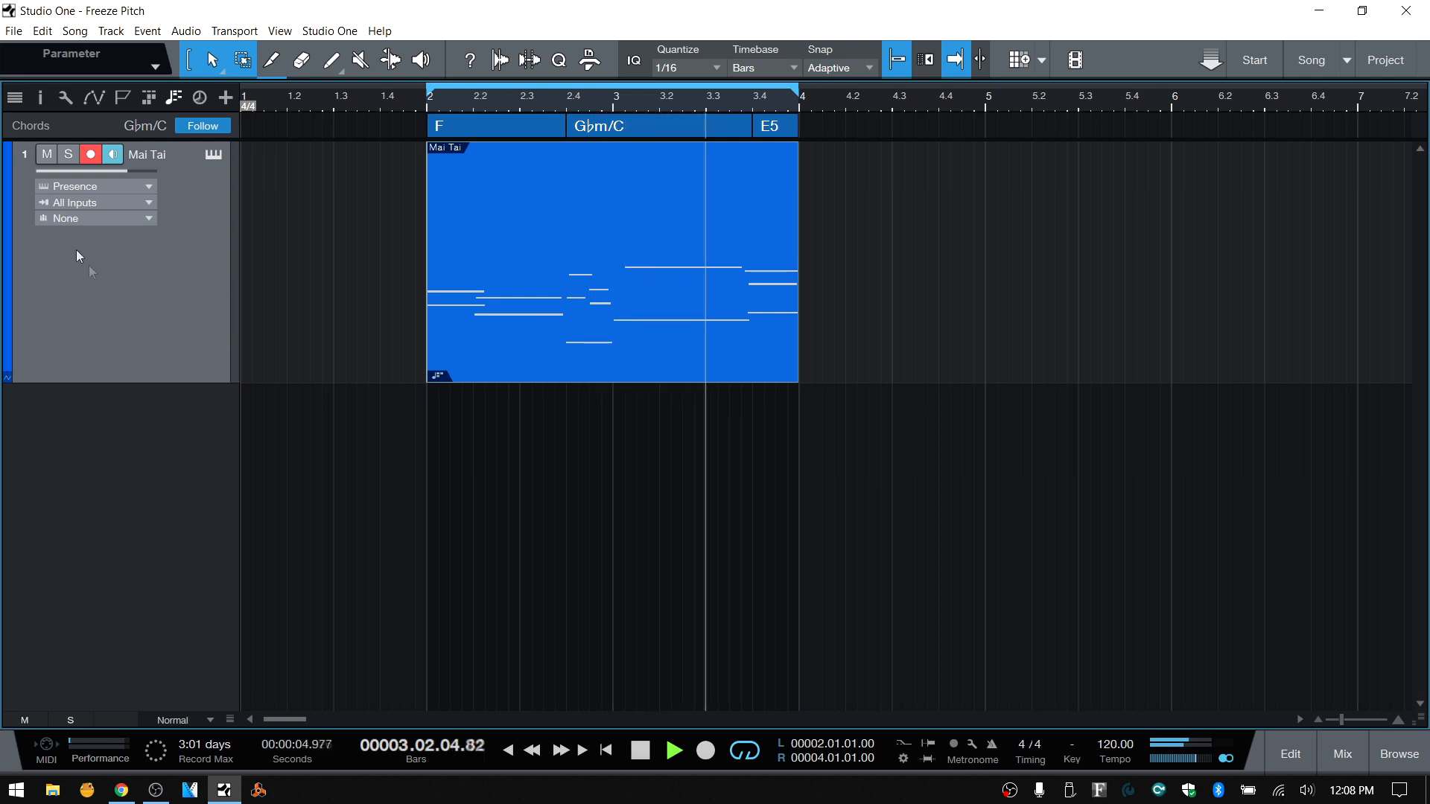
Step: Show the track inspector and set the Mai Tai track's Follow chords mode to Off during playback
click(41, 98)
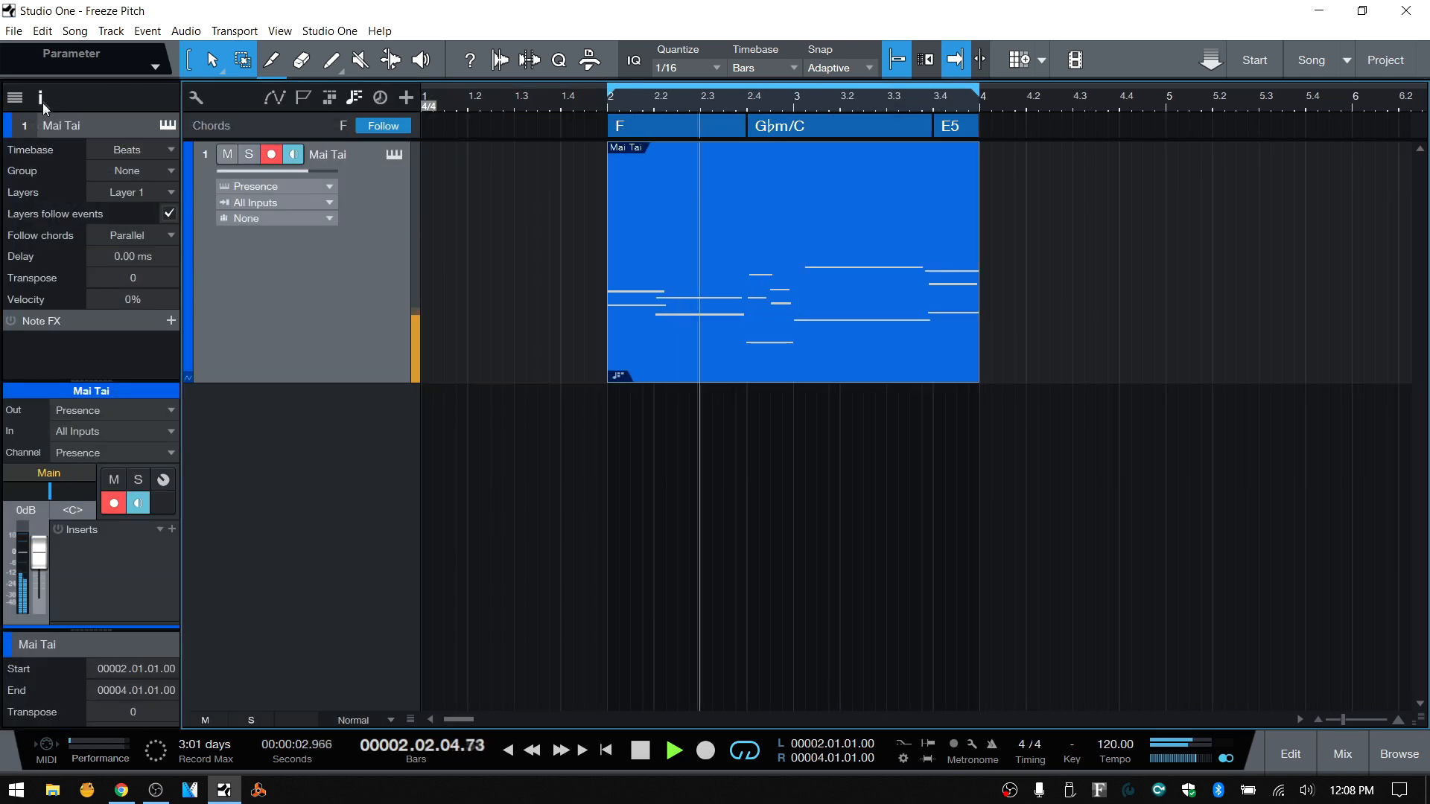
click(170, 237)
click(132, 259)
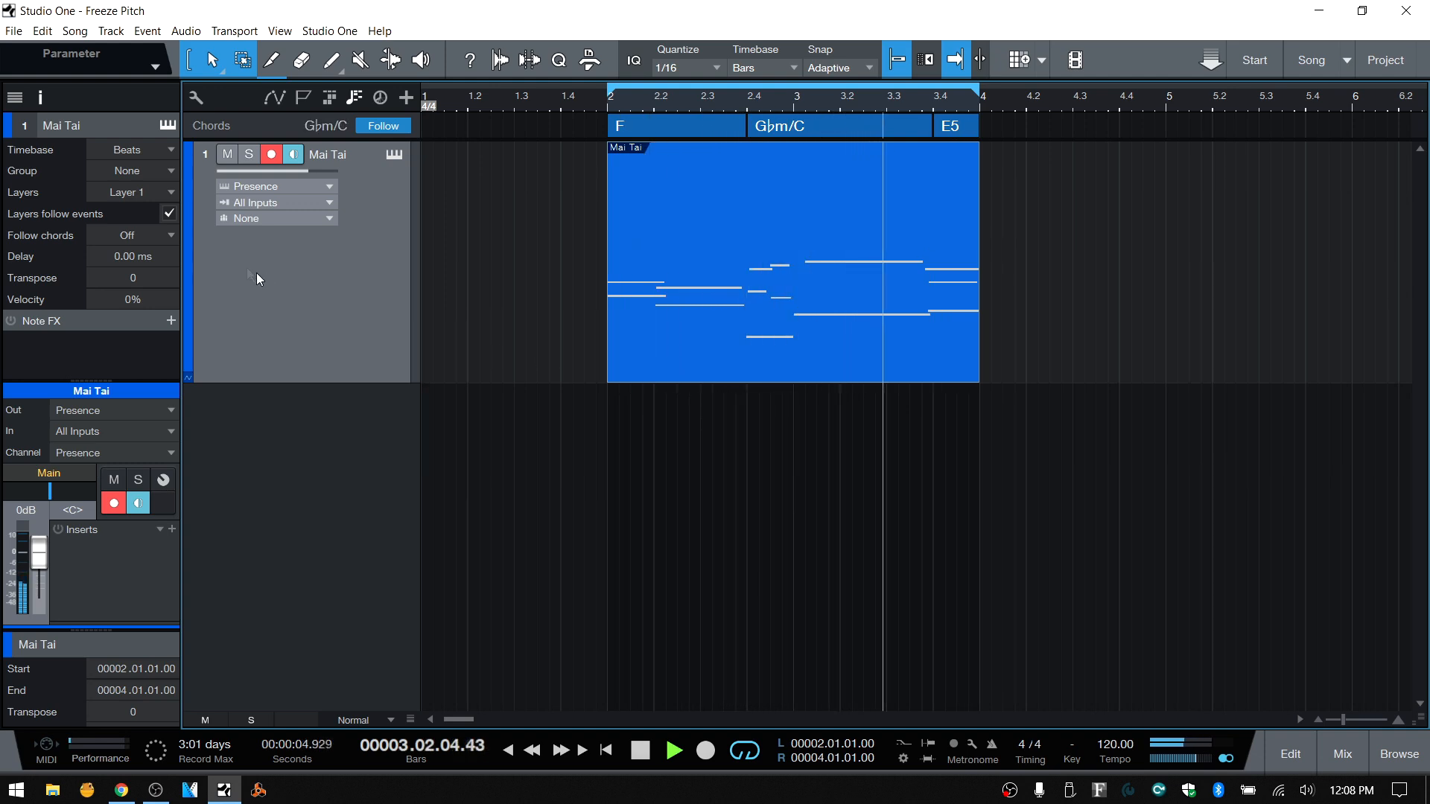
Step: Set the Mai Tai track's Follow chords mode to Parallel and stop playback after listening
click(170, 236)
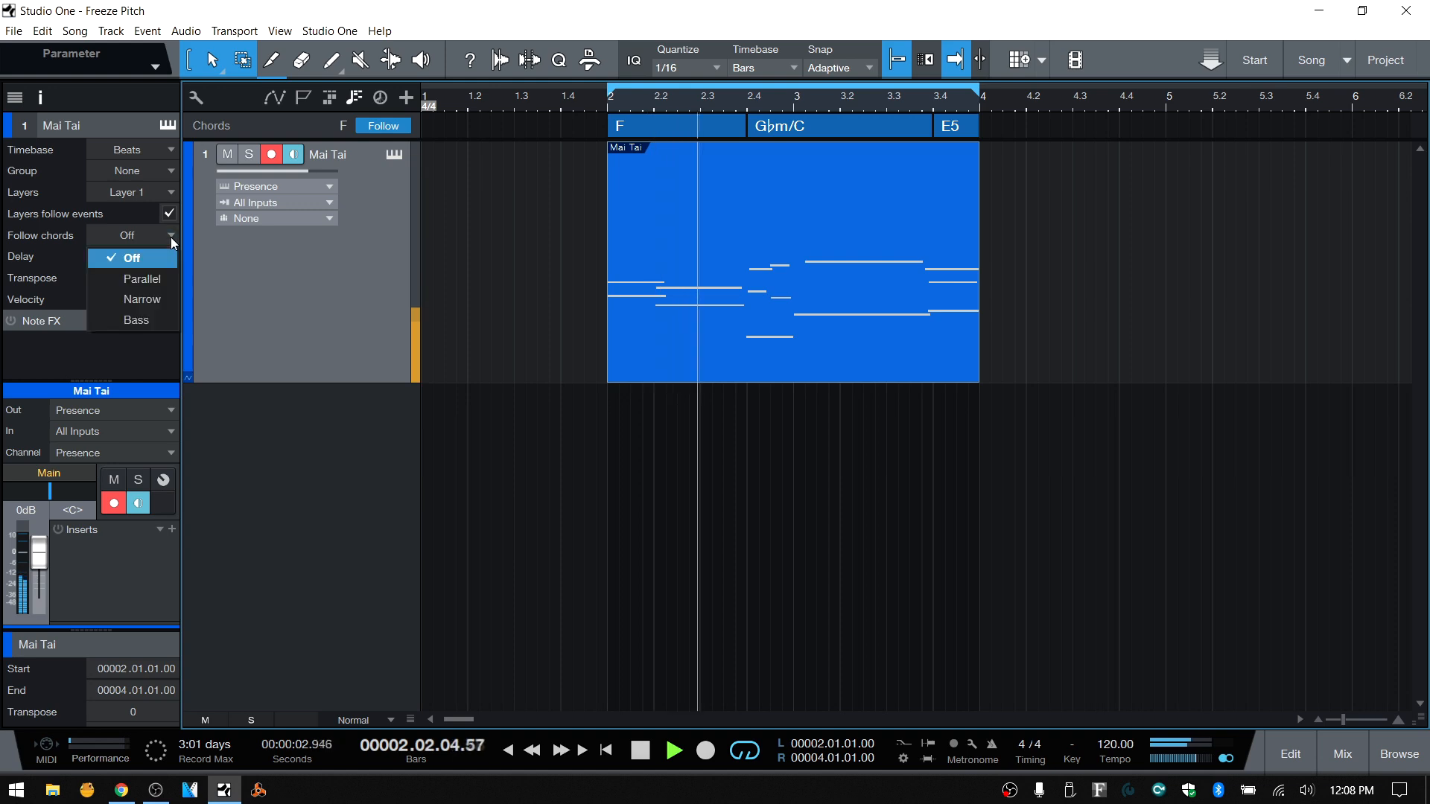
click(141, 280)
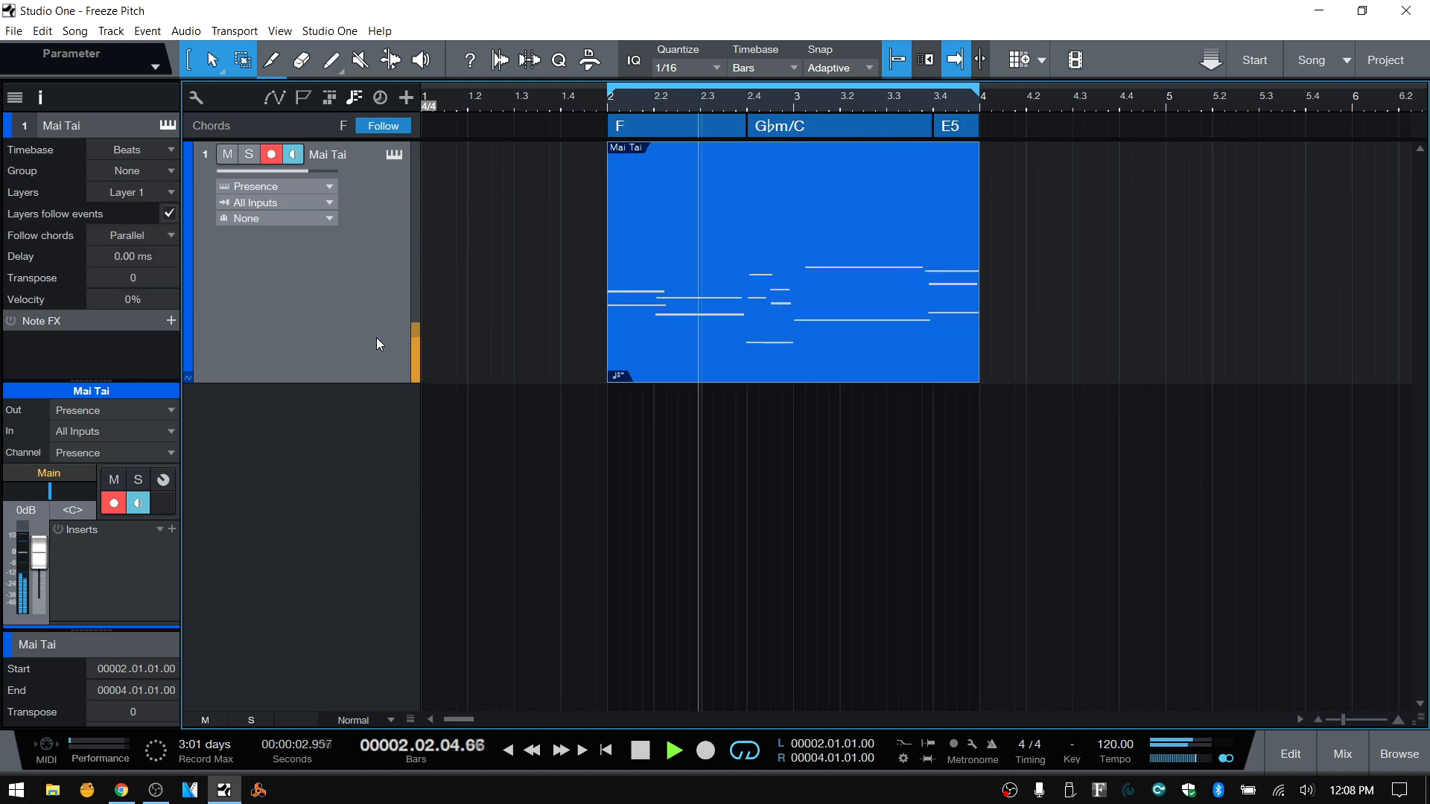
key(space)
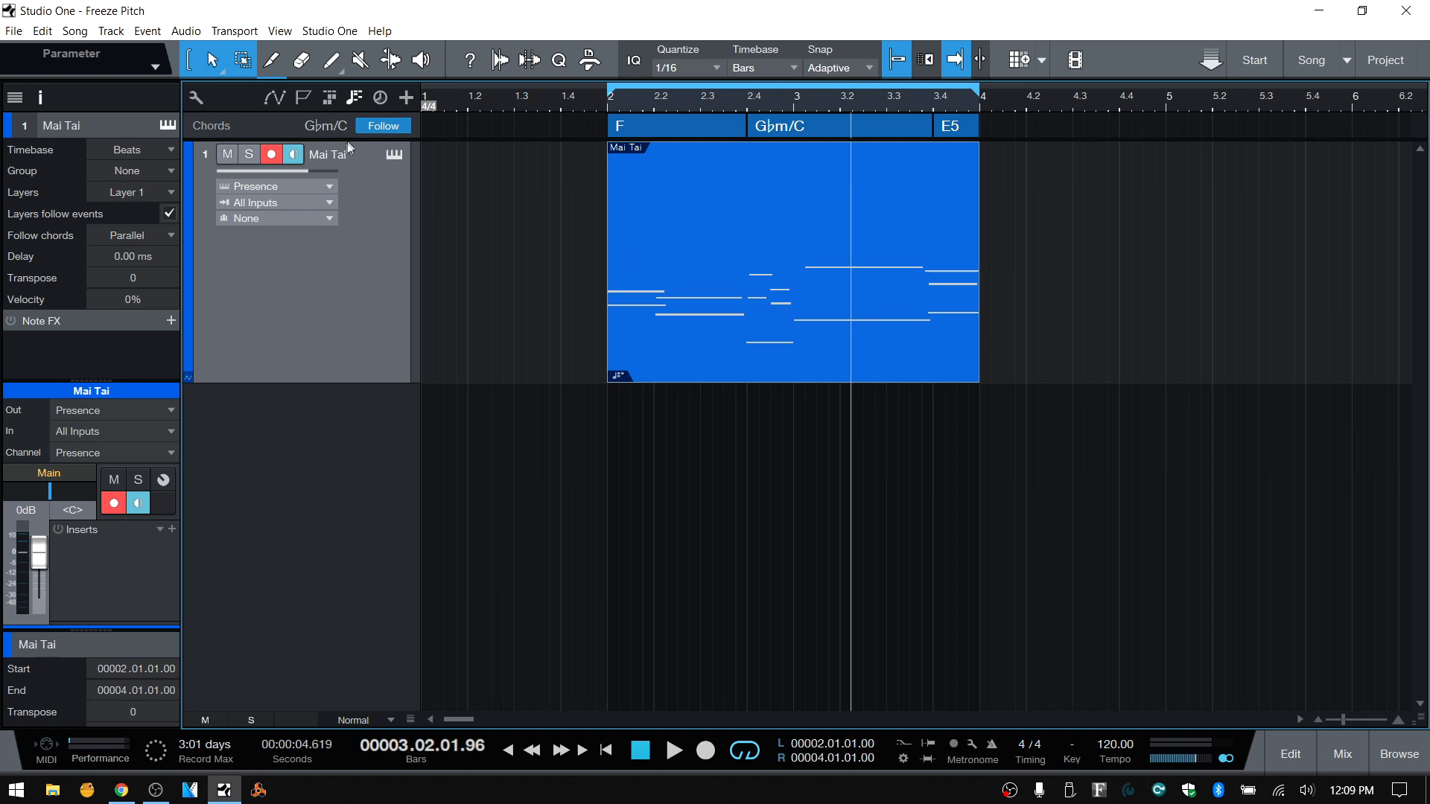
Step: Toggle the chord track's Follow option off and back on, and apply Freeze Pitch to the Mai Tai part
click(382, 126)
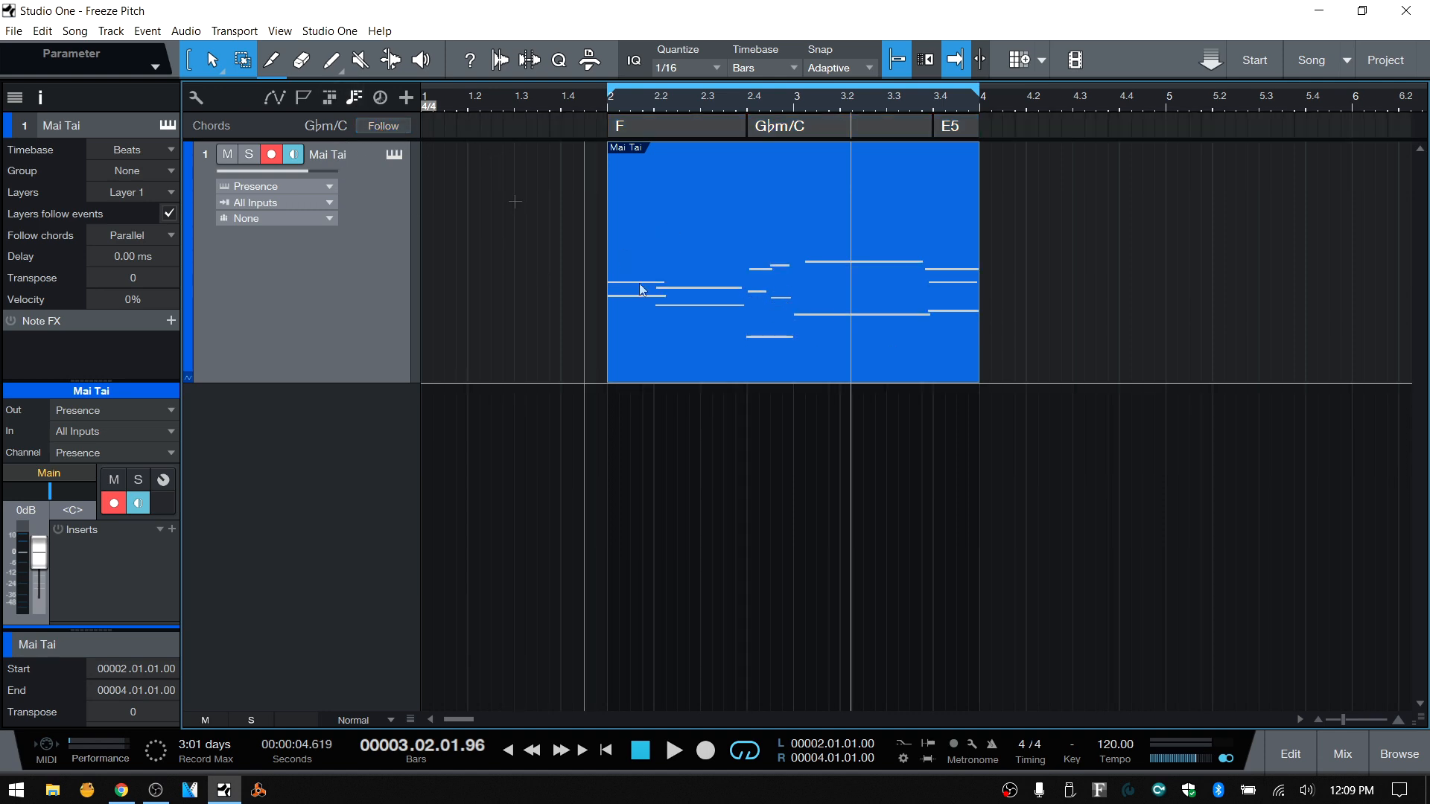
click(384, 126)
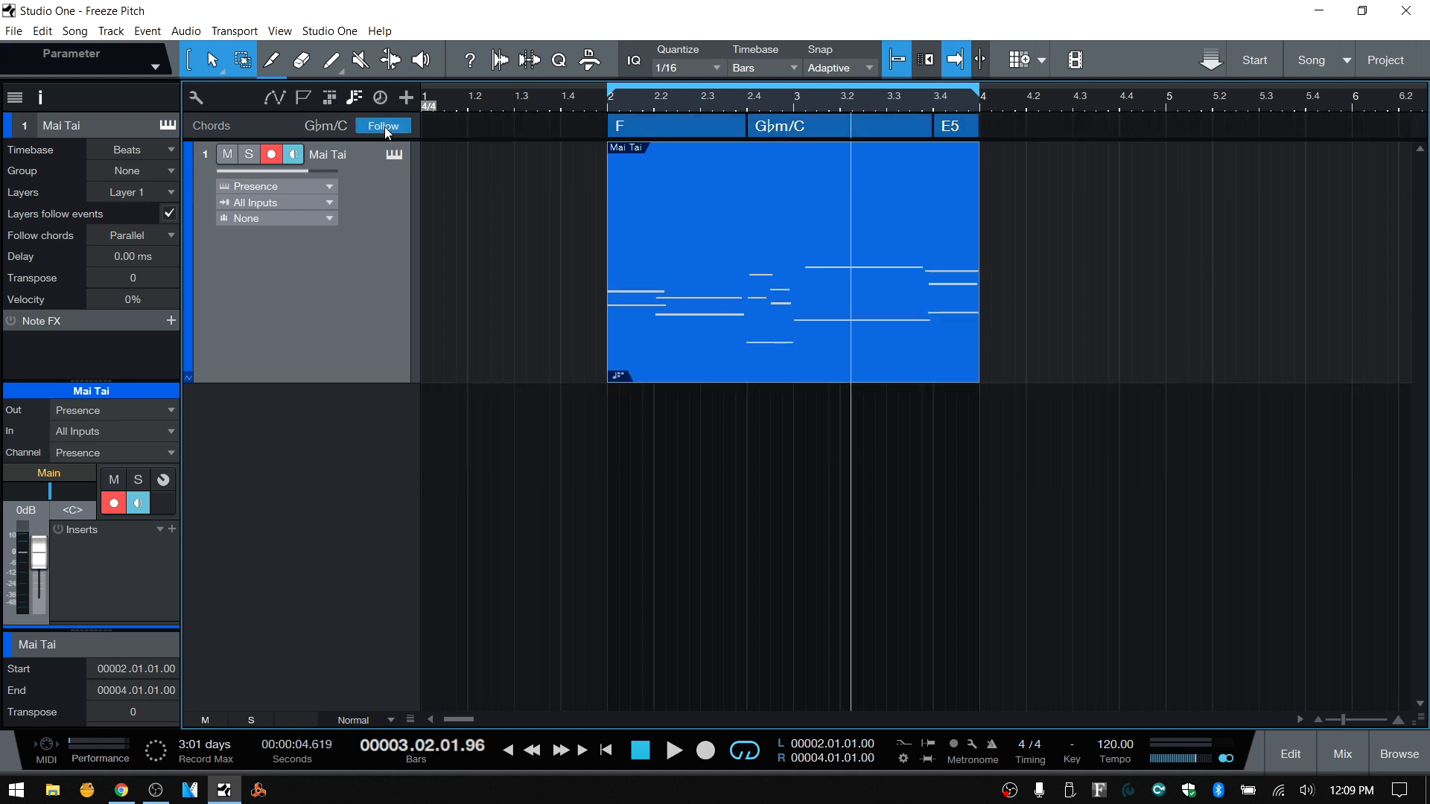
right_click(707, 345)
mouse_move(790, 742)
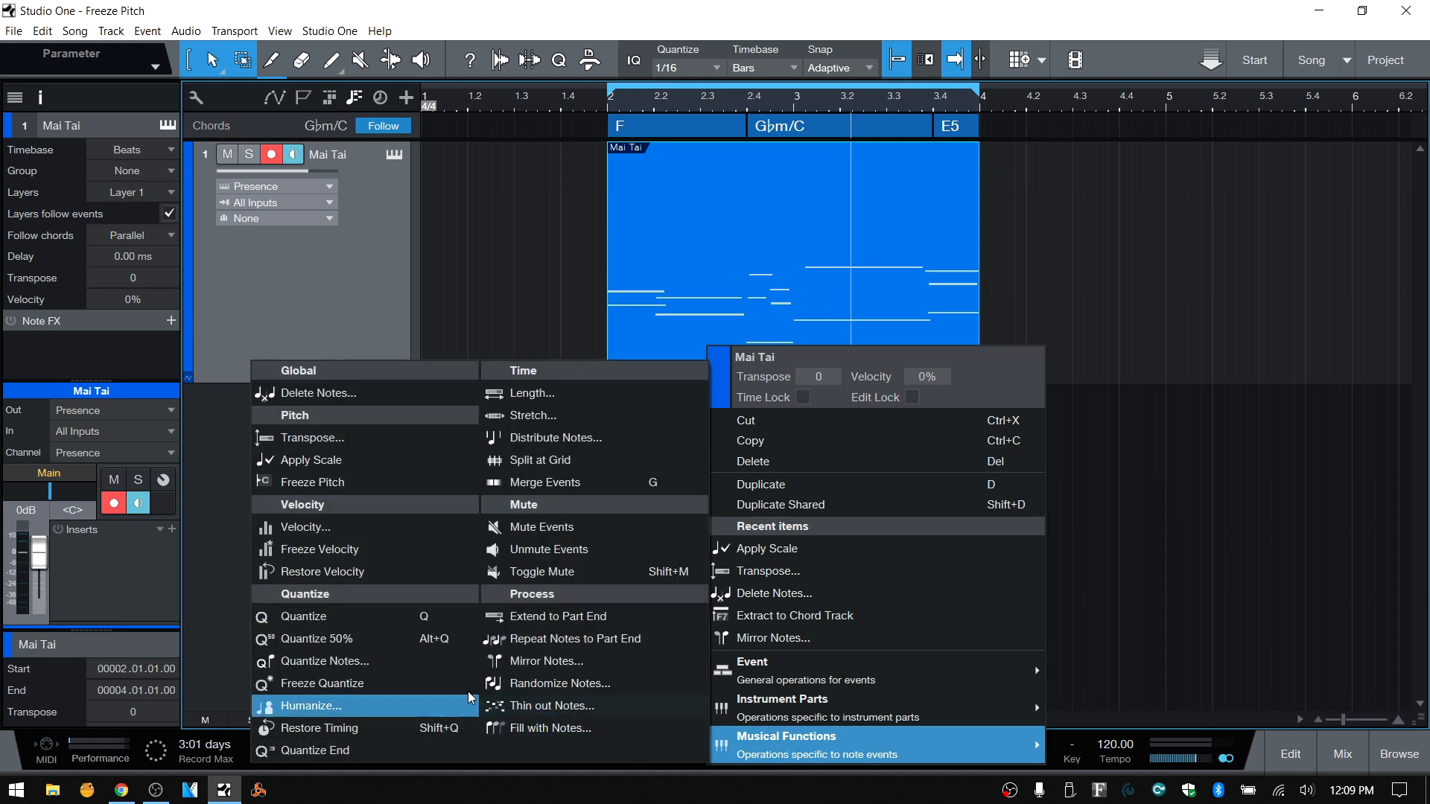
click(337, 484)
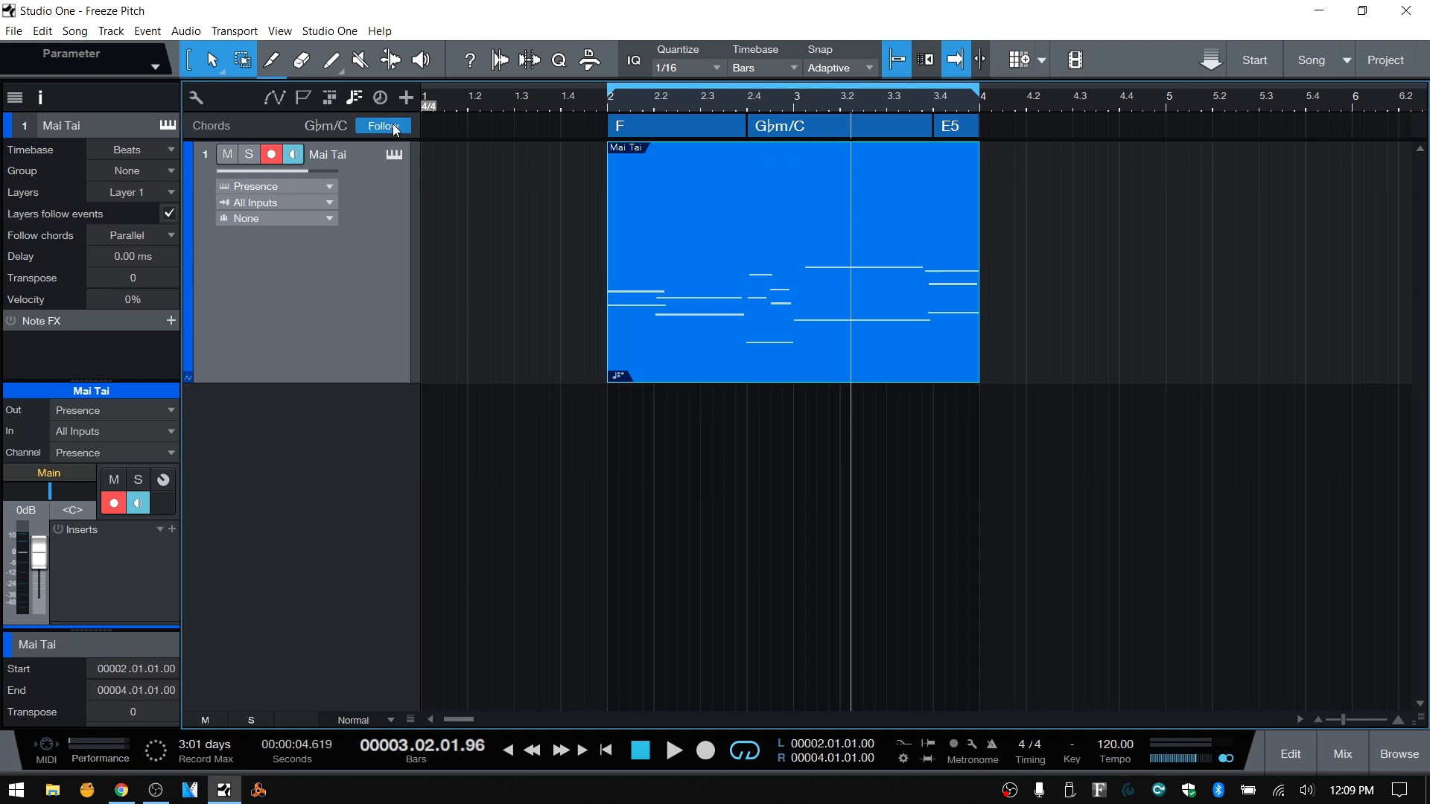
Step: Check the Follow chords modes without changing them, turn off the chord track's Follow option and play back the frozen part
click(133, 236)
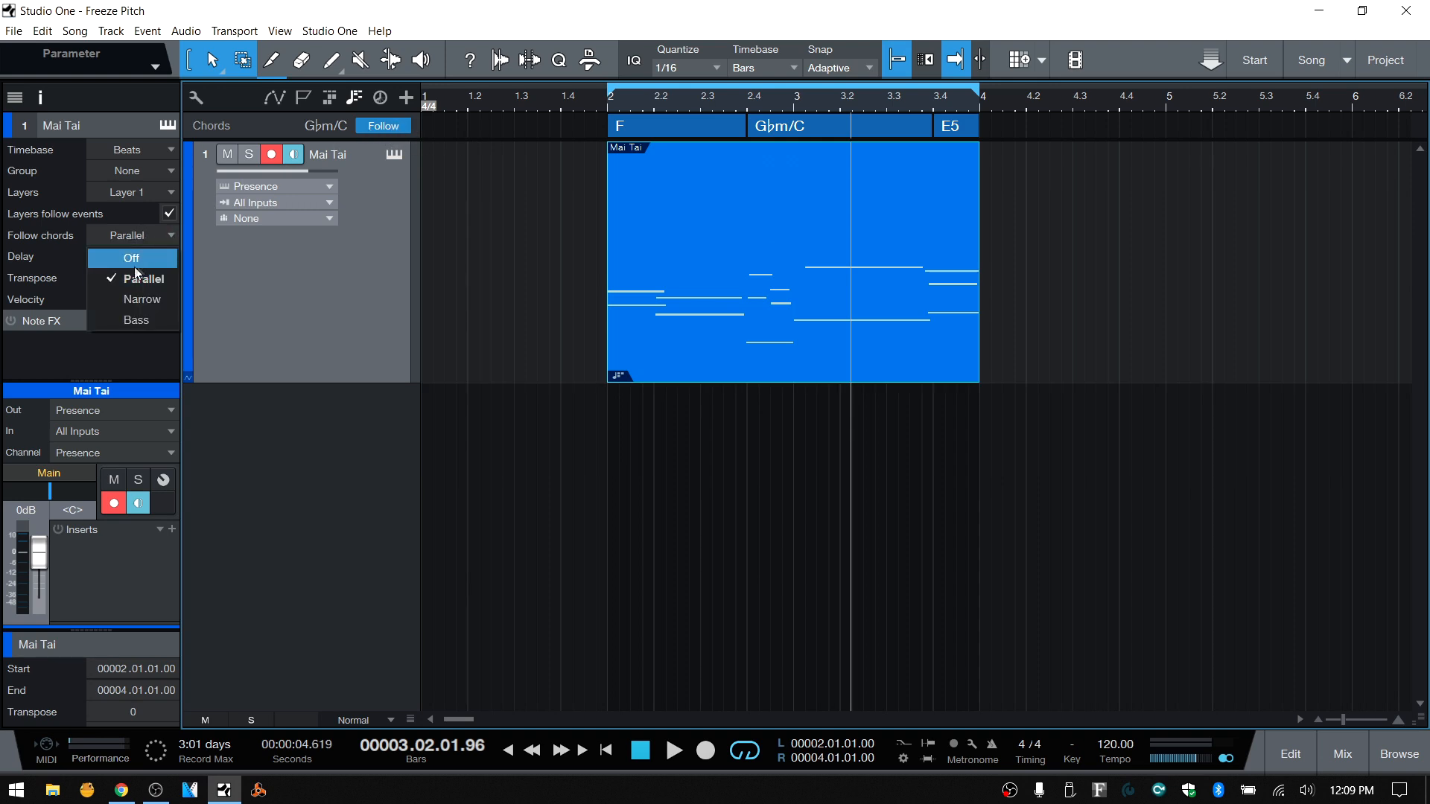
click(270, 274)
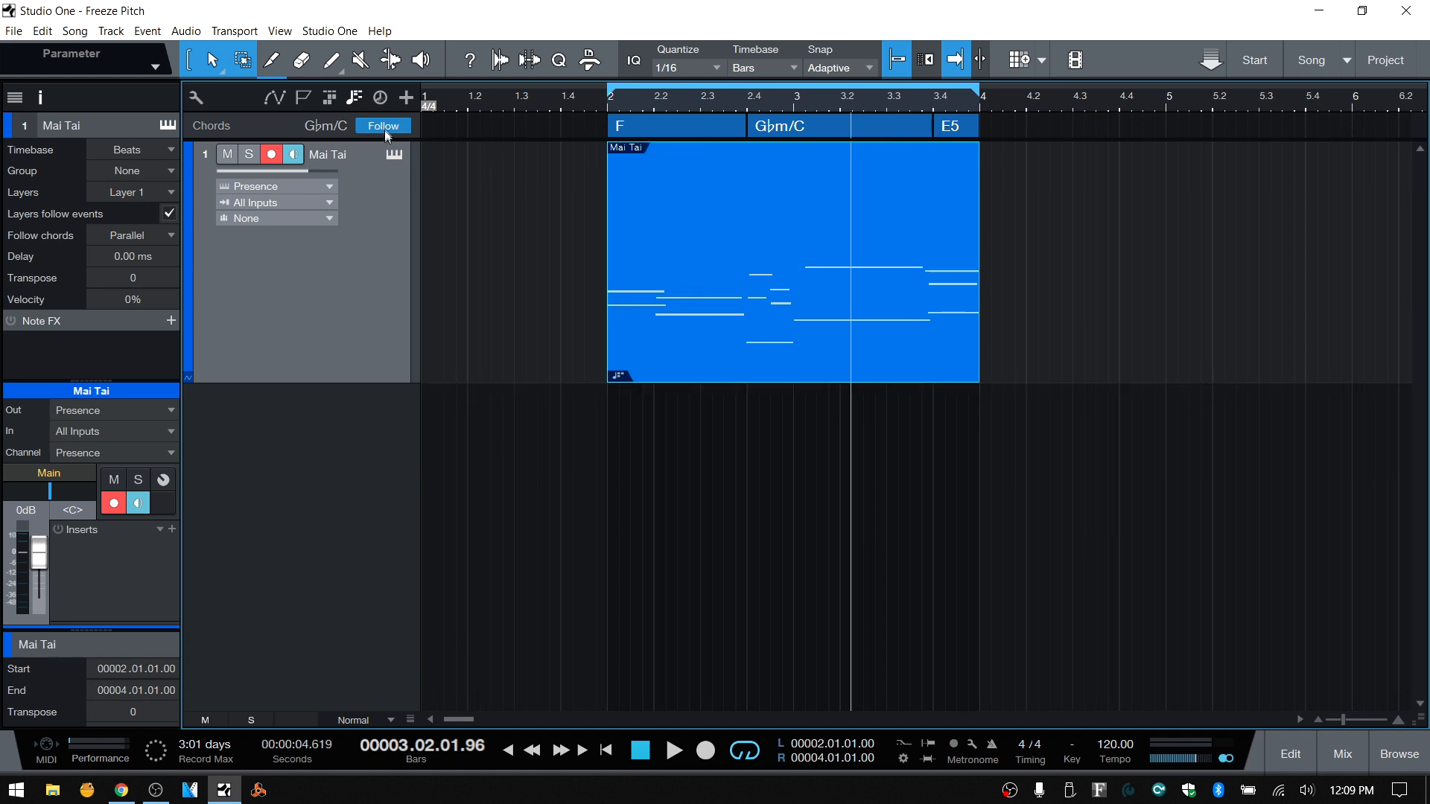
click(476, 294)
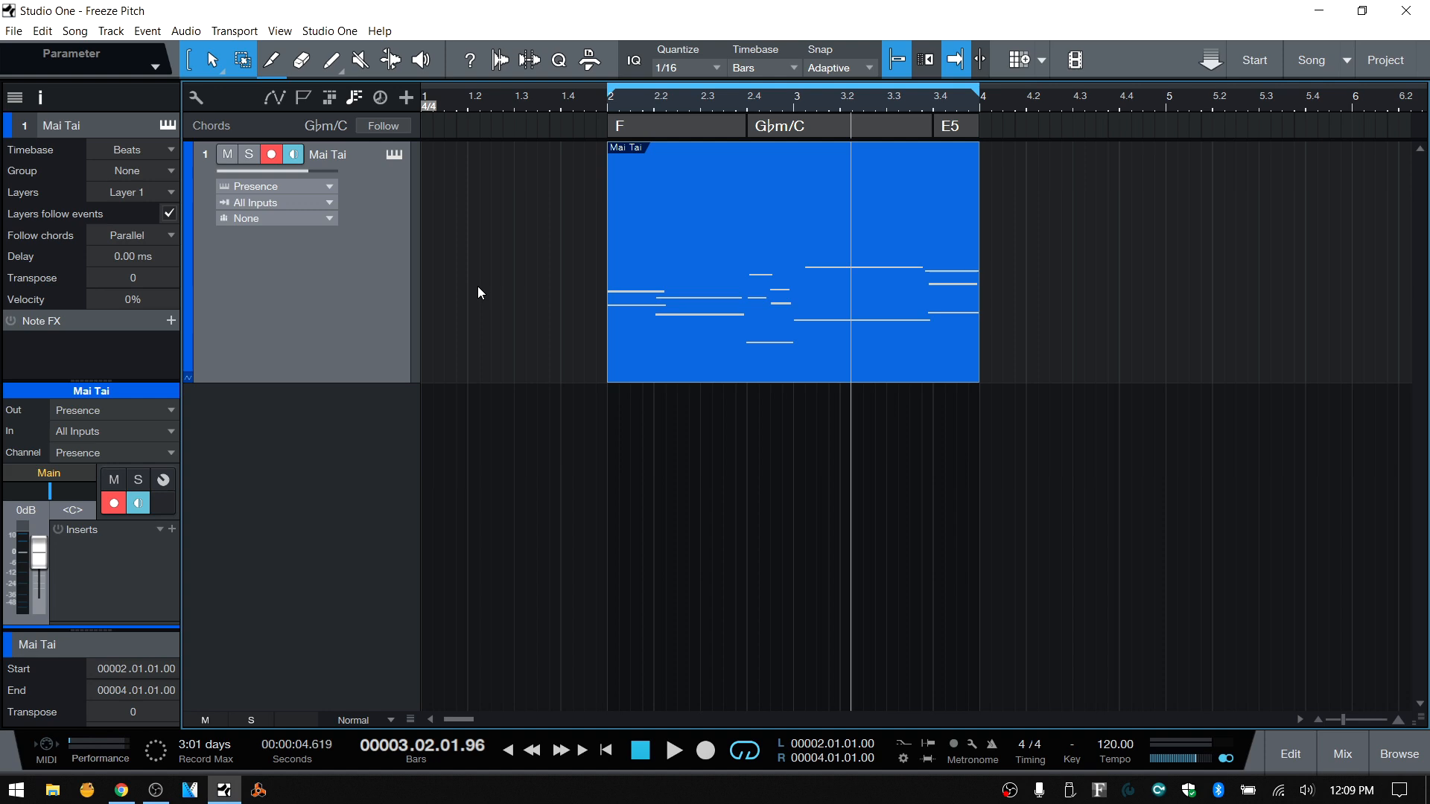
key(space)
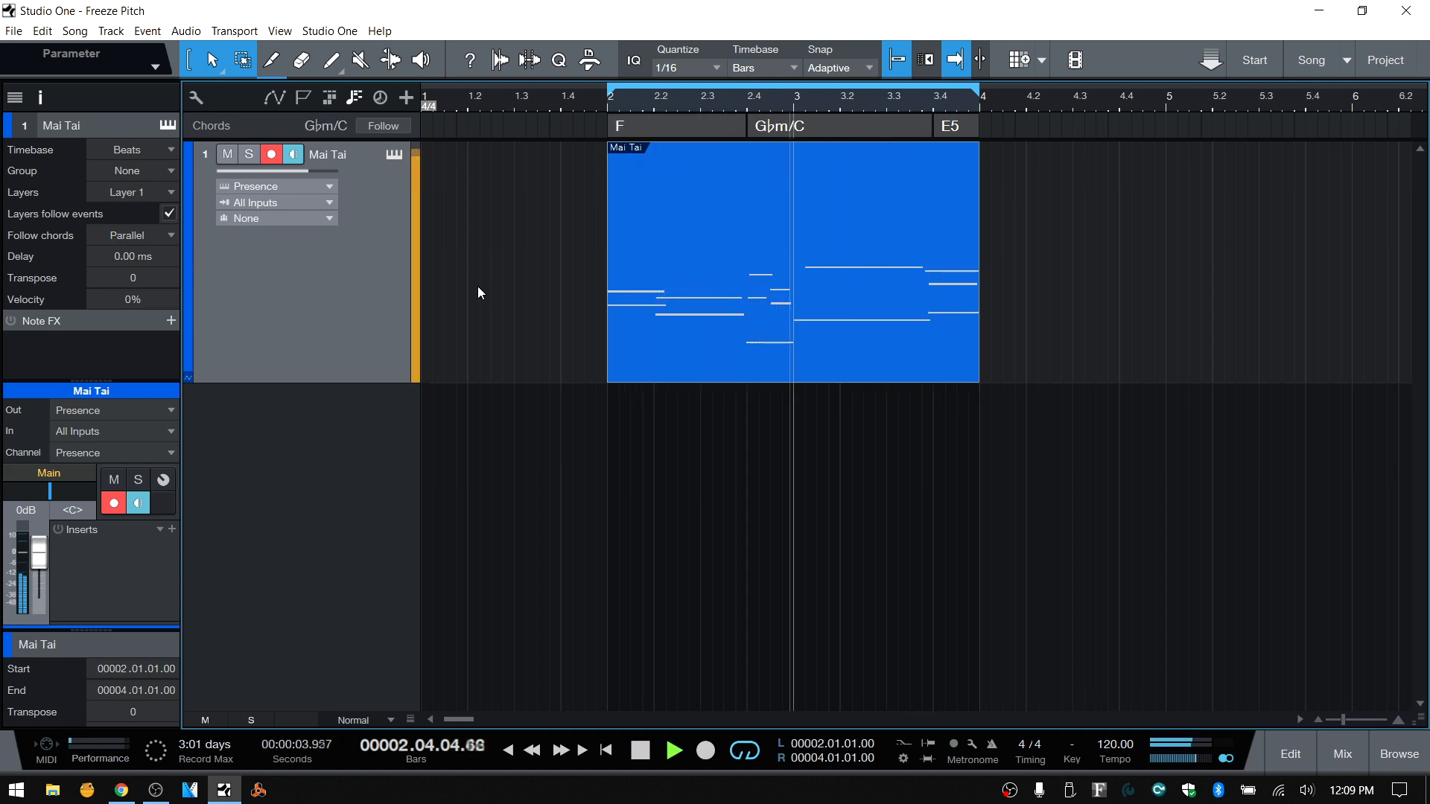
key(space)
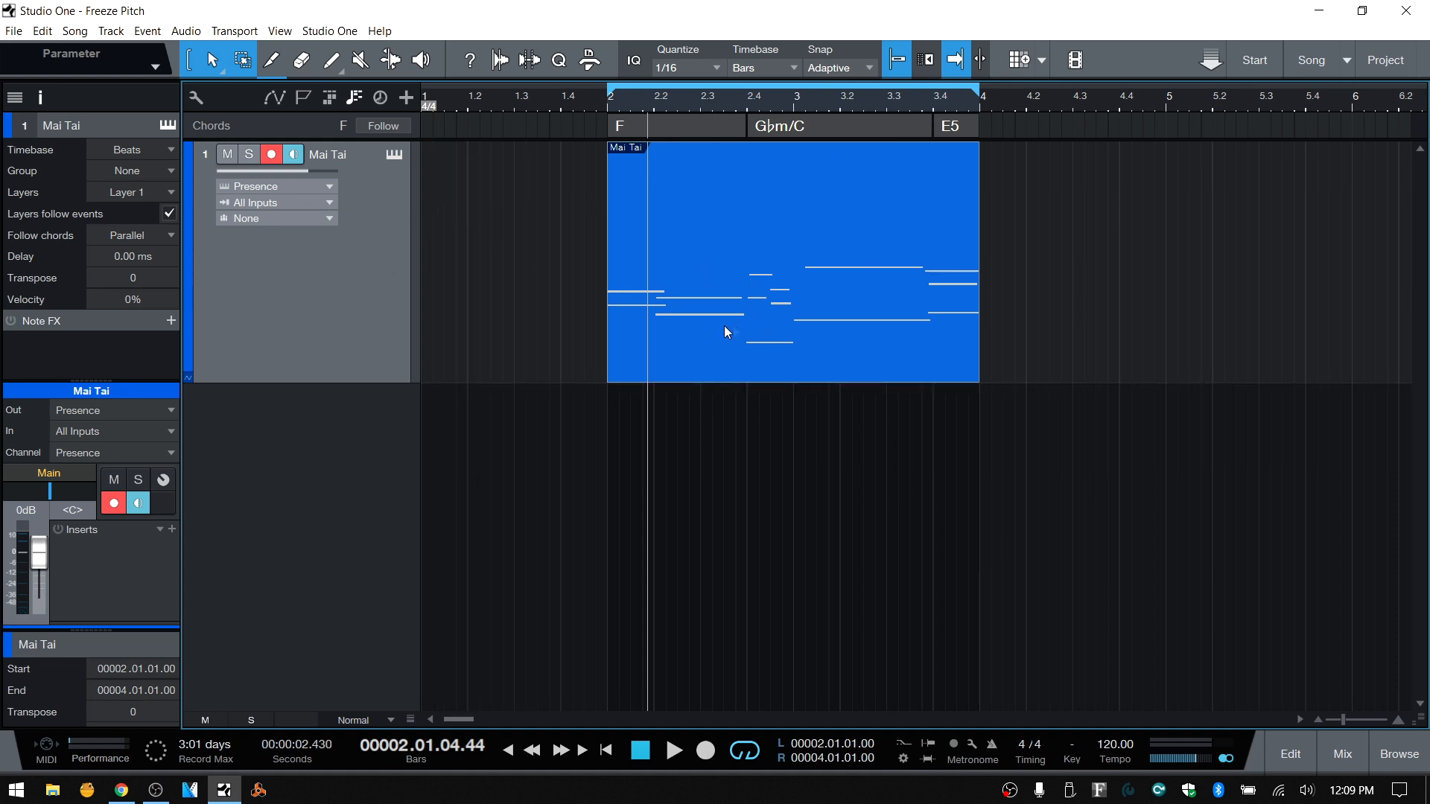
Step: Apply the Freeze Pitch musical function to the Mai Tai part once more with Follow disabled
right_click(649, 337)
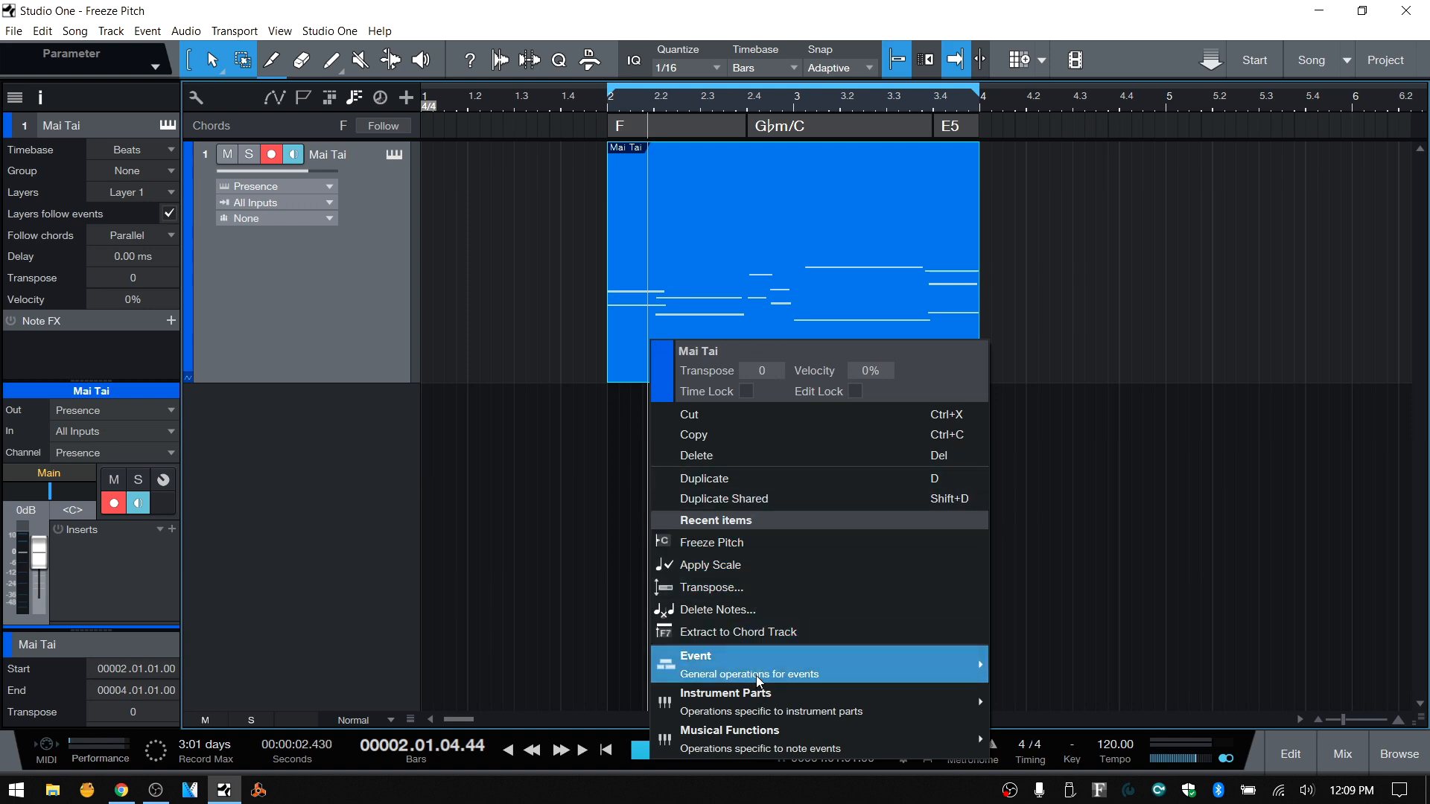
mouse_move(754, 745)
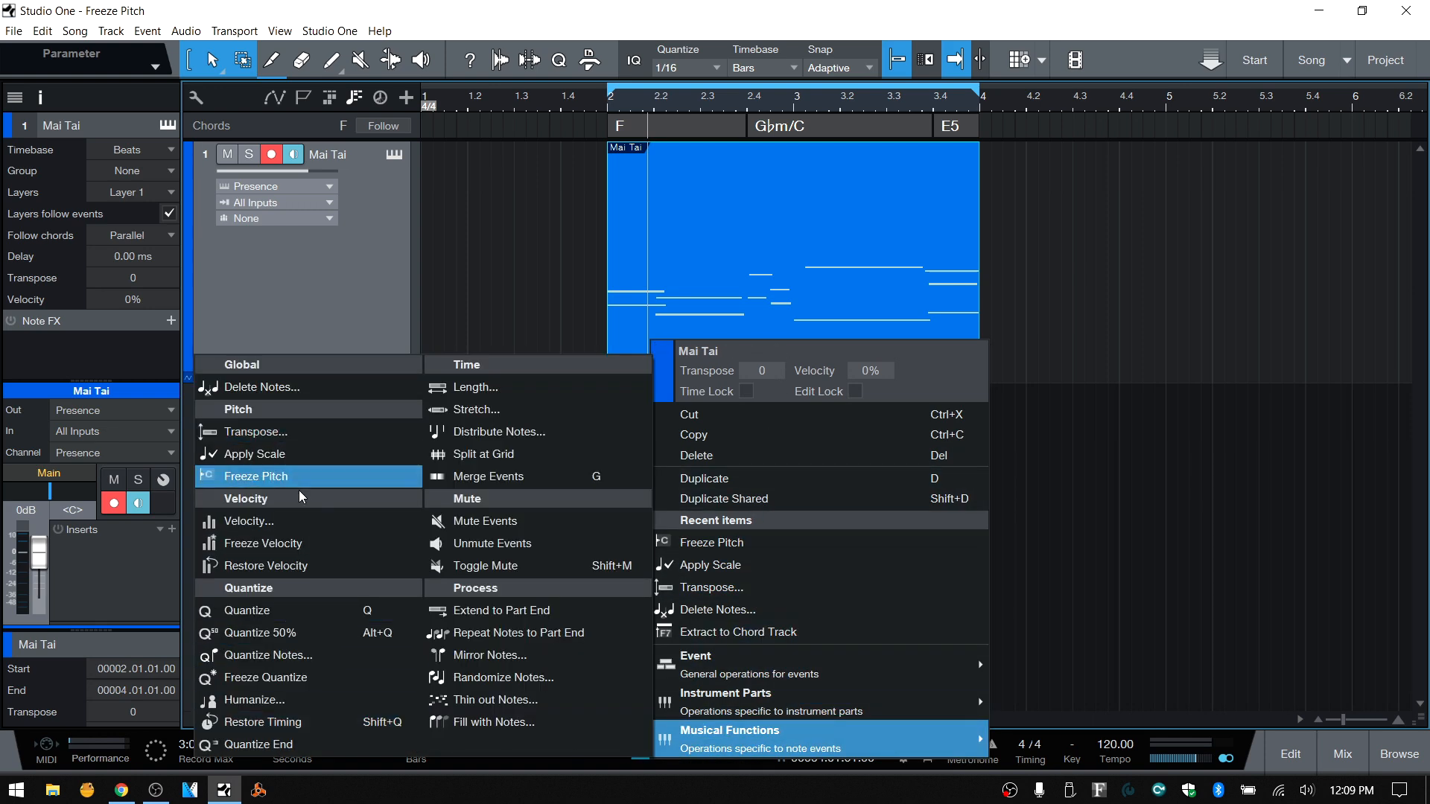
click(267, 480)
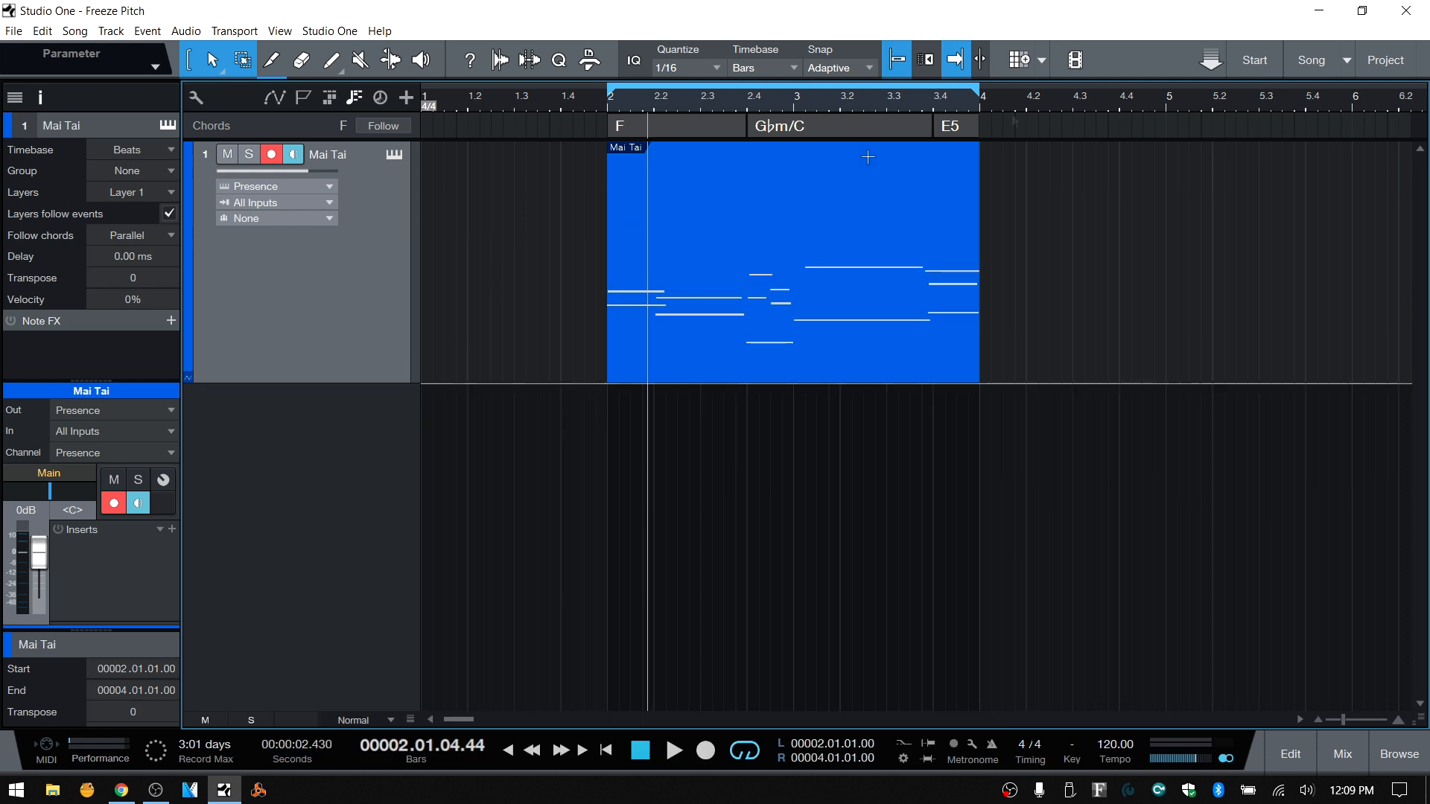
Step: Switch back to the Action Menu song and maximize its note editor
click(1344, 58)
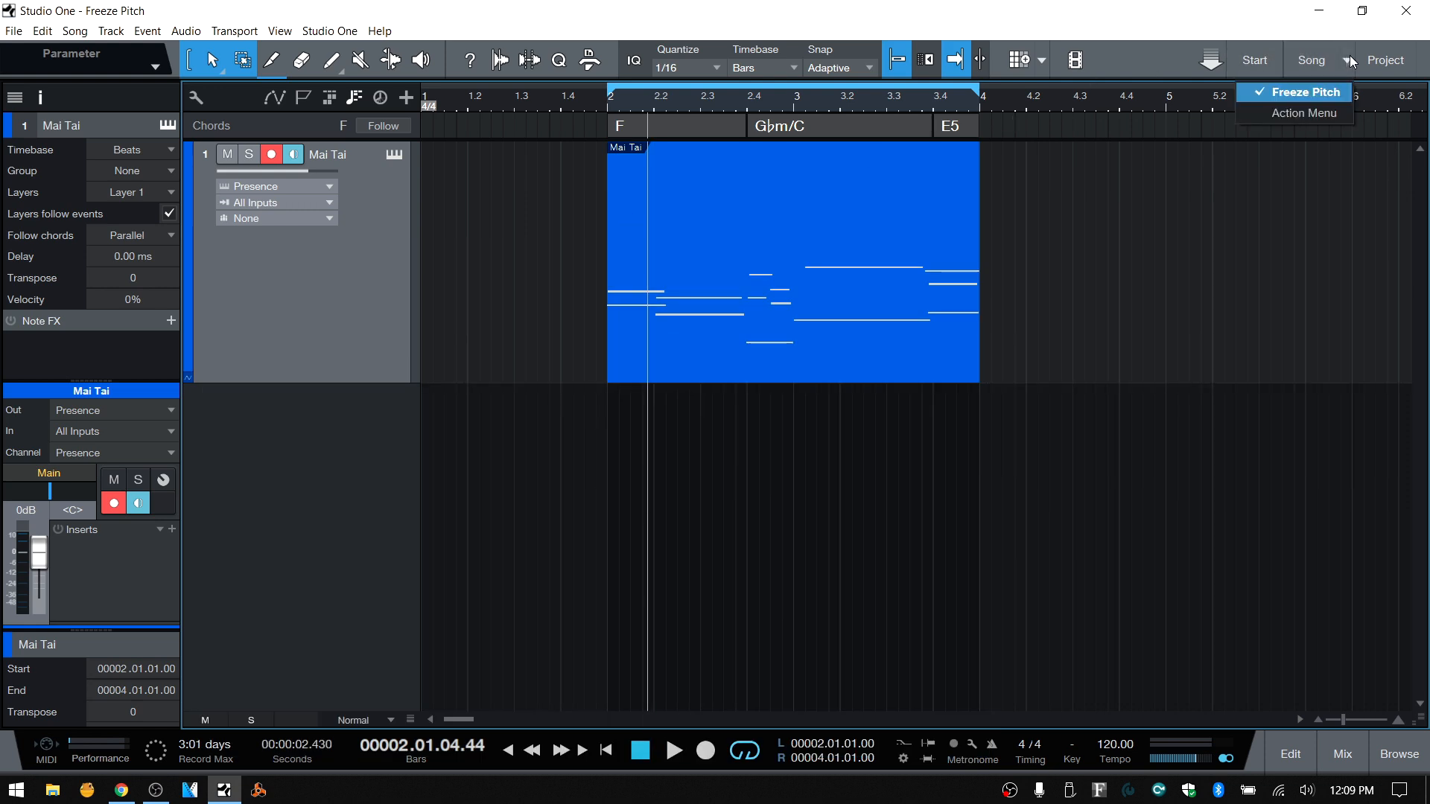
click(1298, 114)
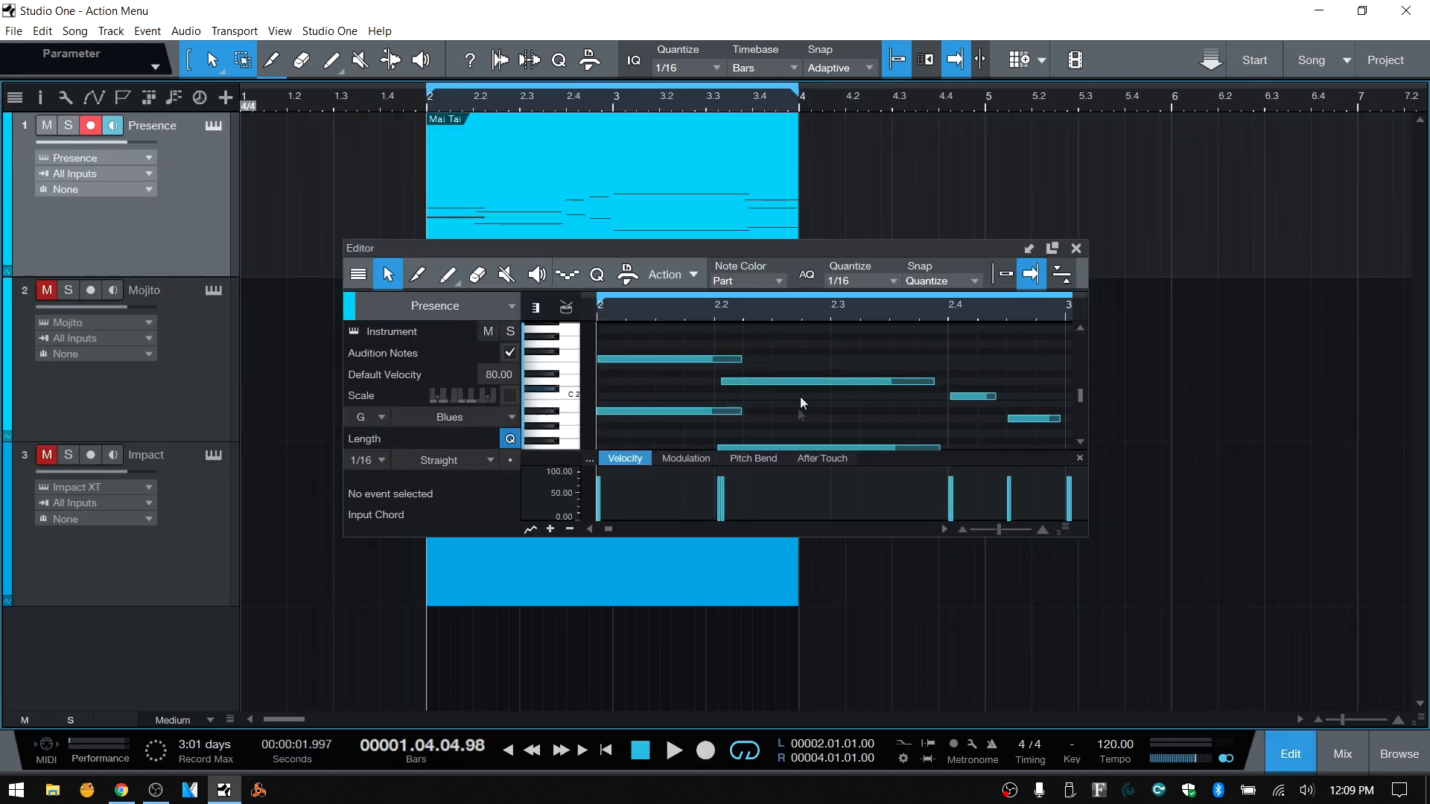
click(1053, 248)
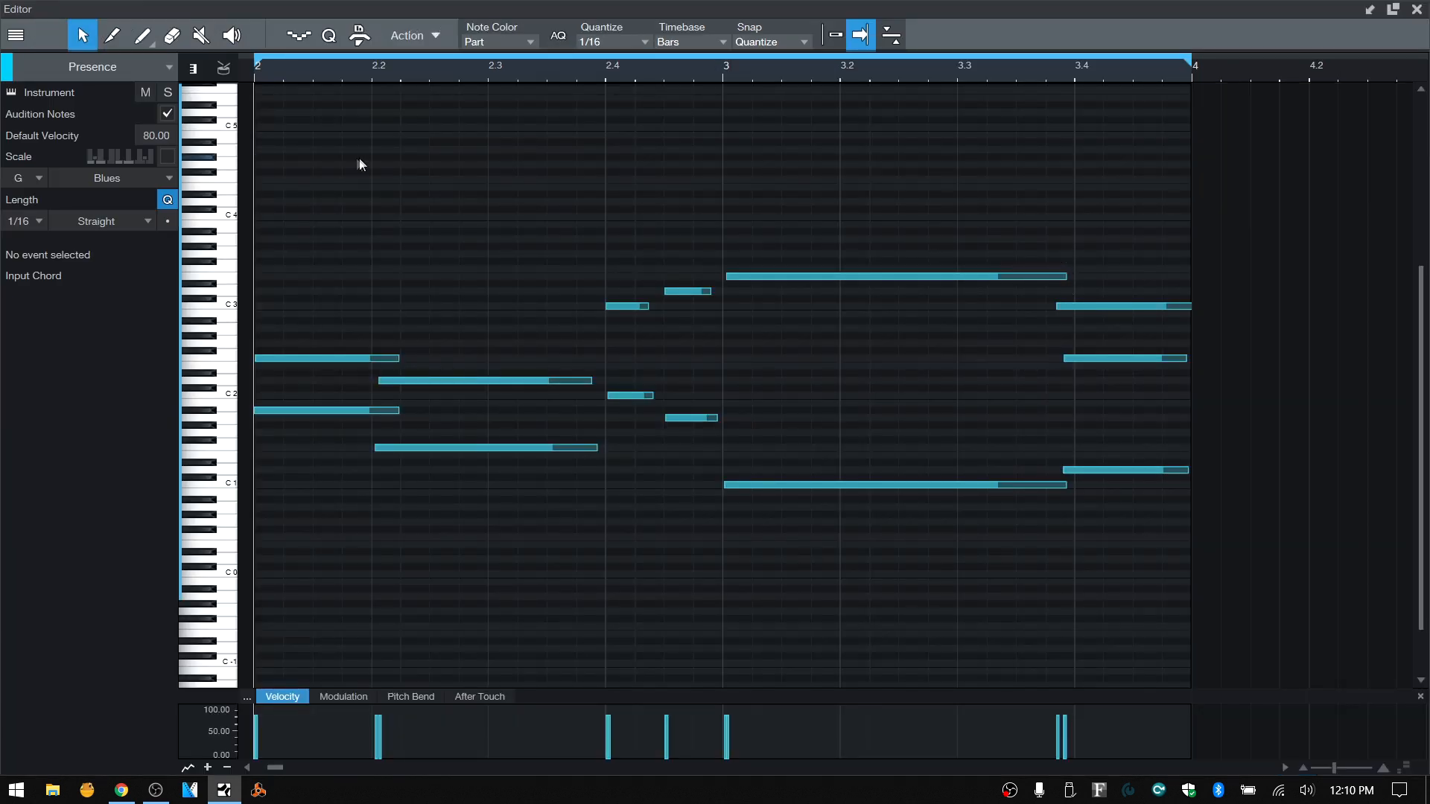
Step: Open the Velocity note action, review its Add, Multiply and Set all to options, and cancel it
click(434, 36)
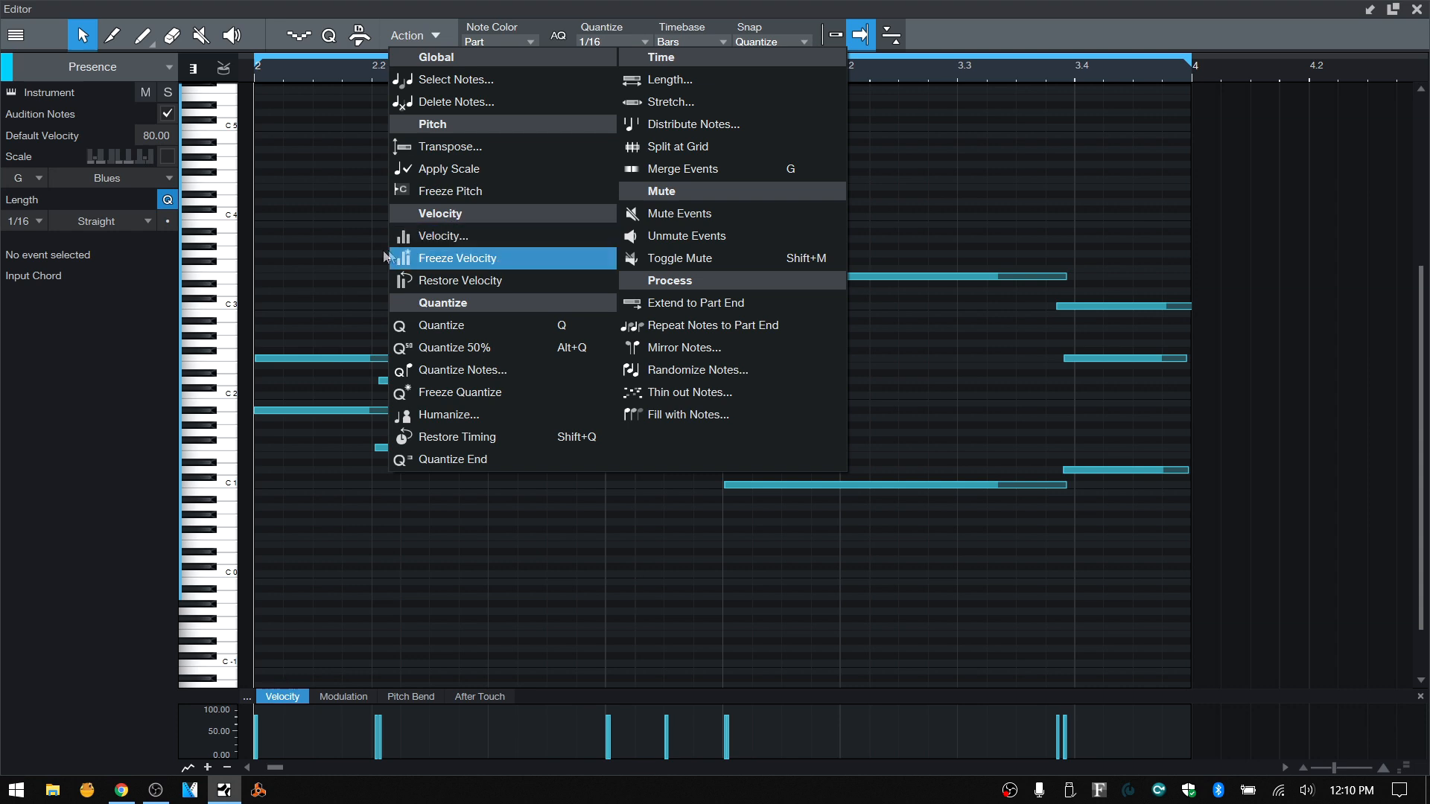
click(463, 236)
drag(703, 280, 402, 111)
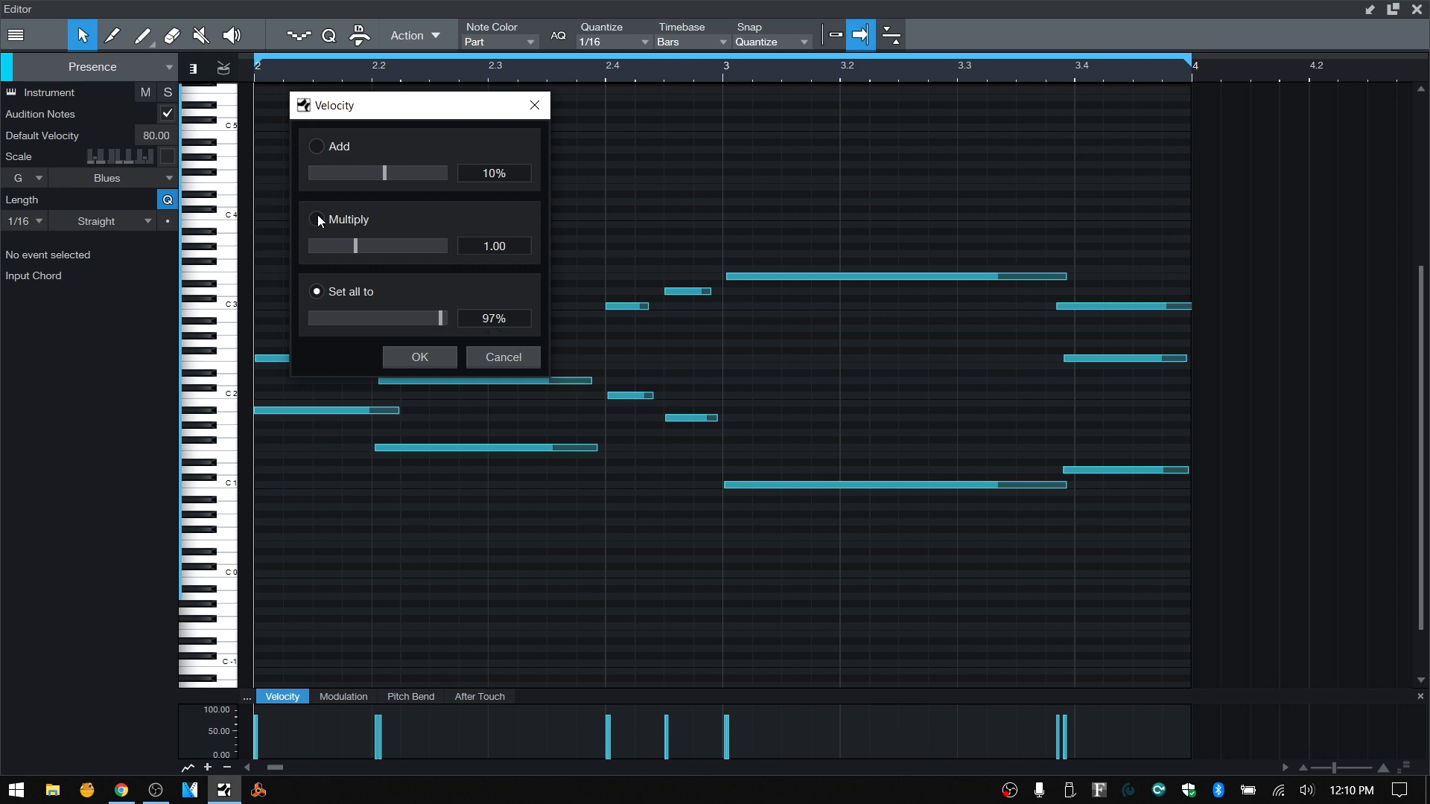
click(494, 357)
Step: Select all notes in the velocity lane, lower their velocity together to about 38%, and deselect them
drag(1102, 740, 187, 681)
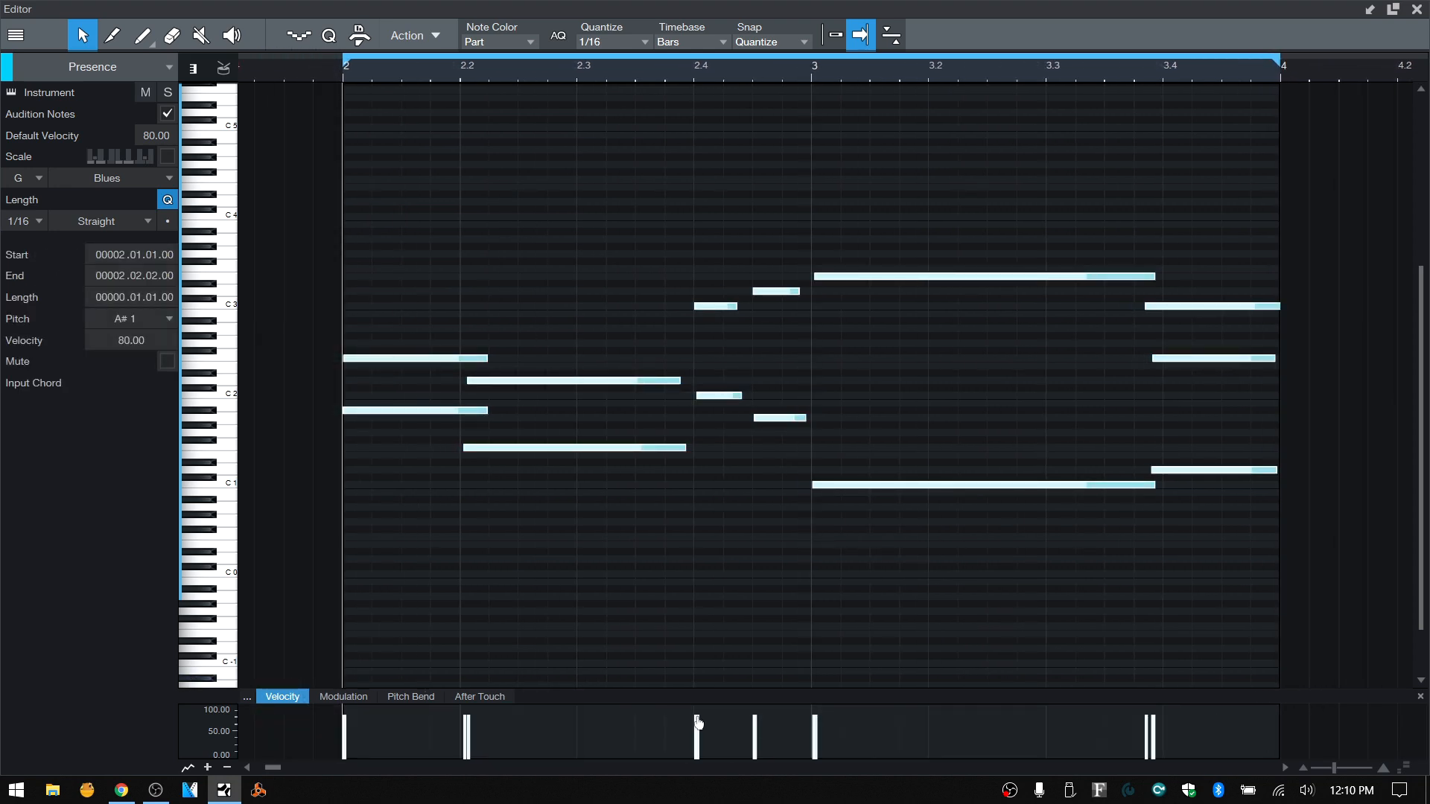
drag(698, 722, 702, 746)
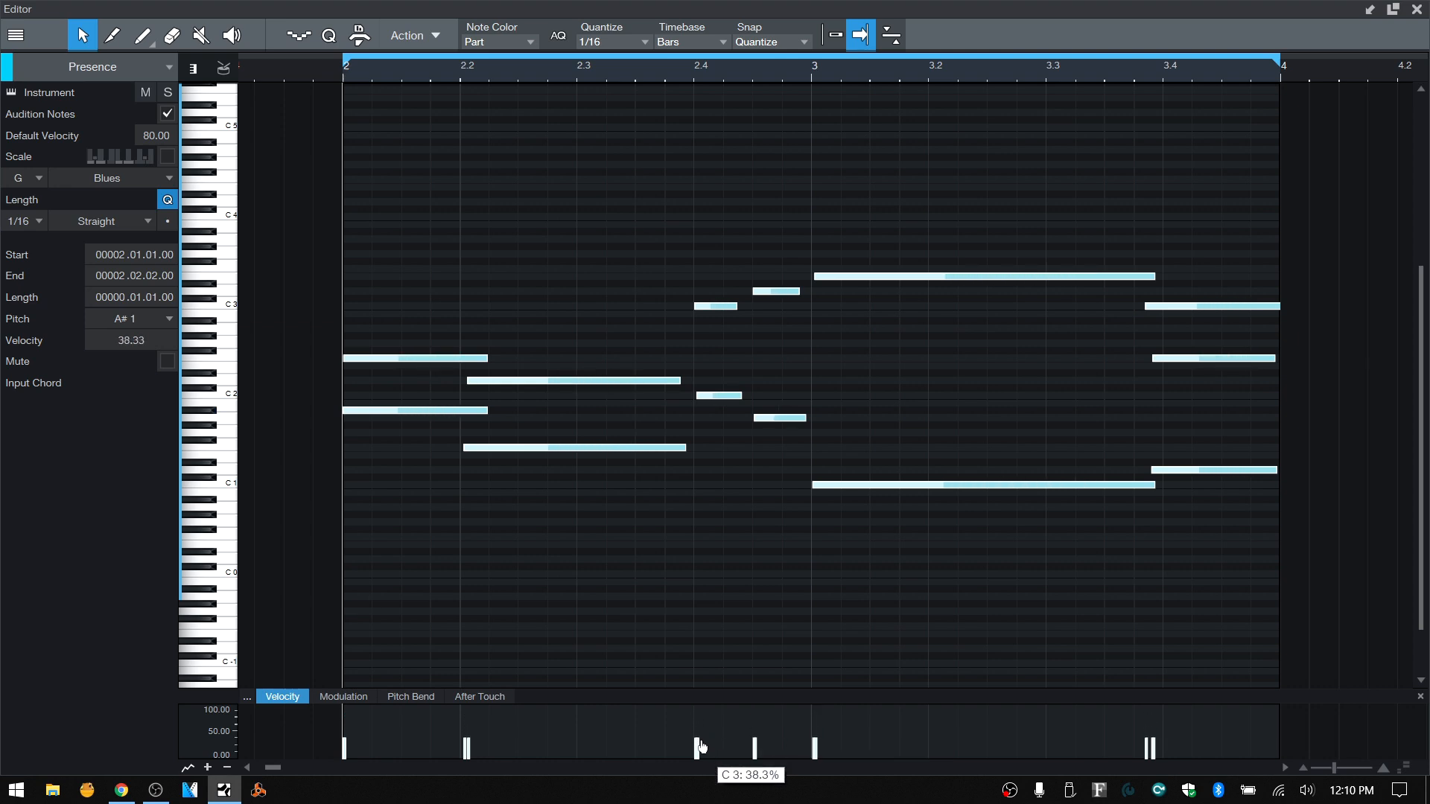
click(976, 743)
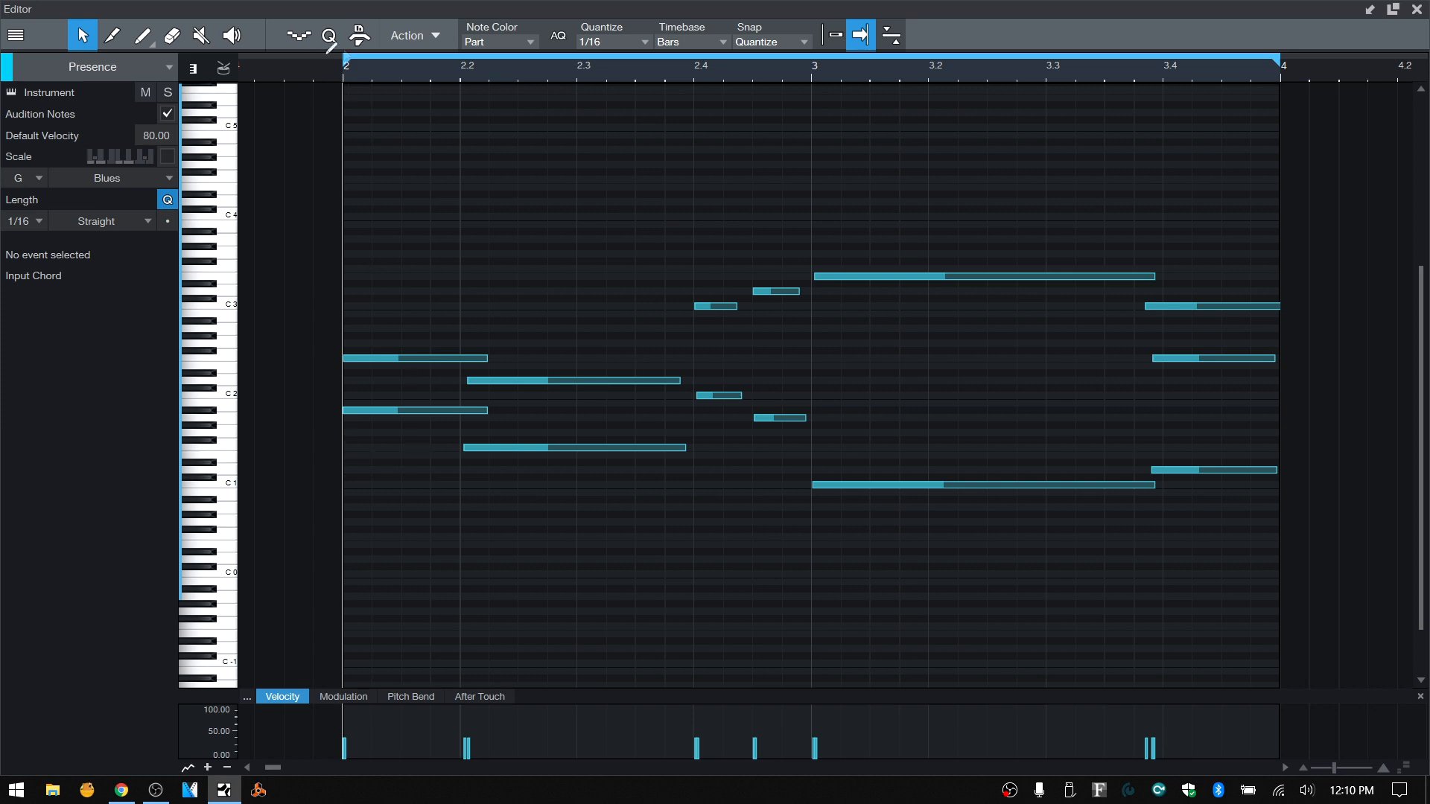
Step: Raise the velocity of all notes by adding 28% with the Velocity note action
click(422, 32)
click(445, 236)
drag(687, 339, 699, 340)
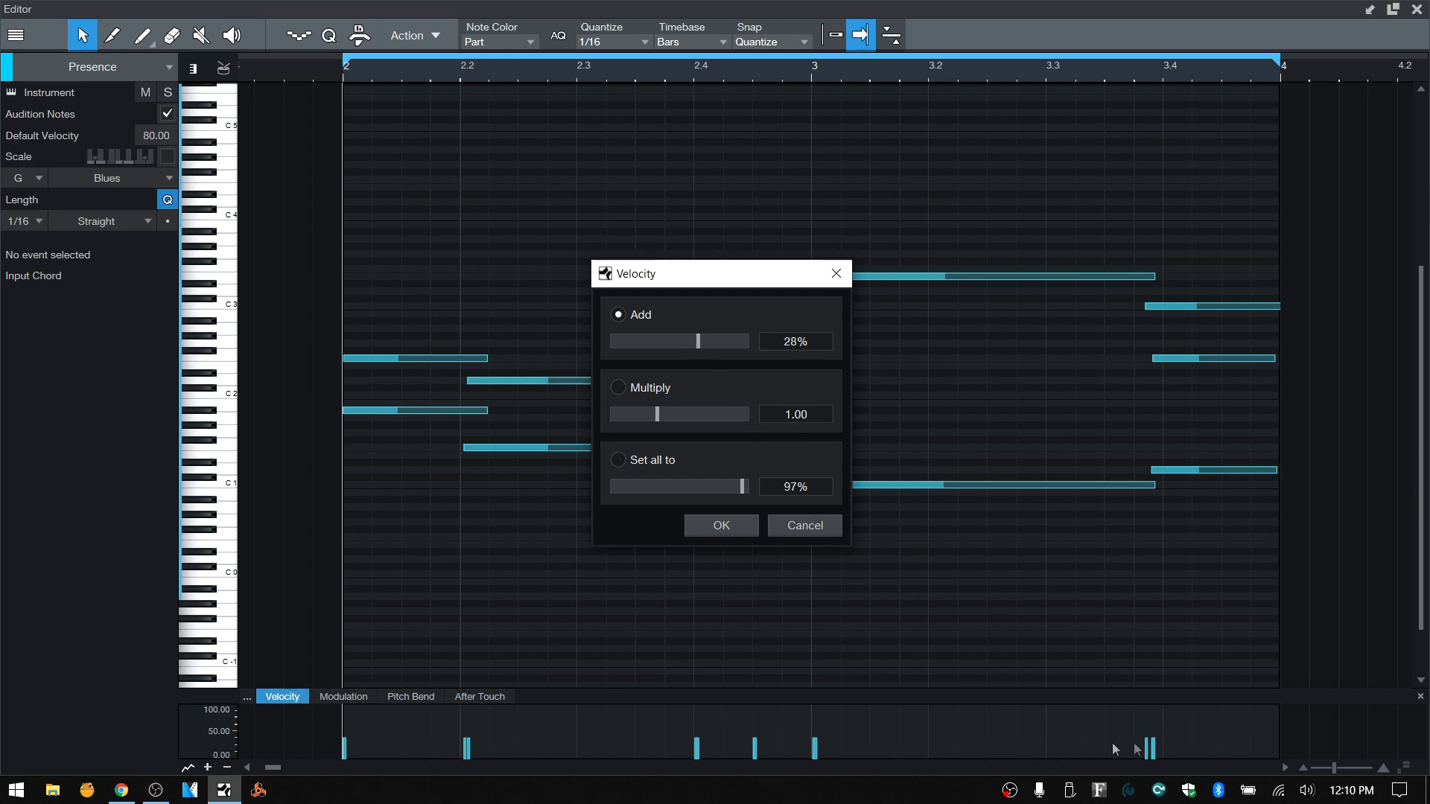
click(727, 527)
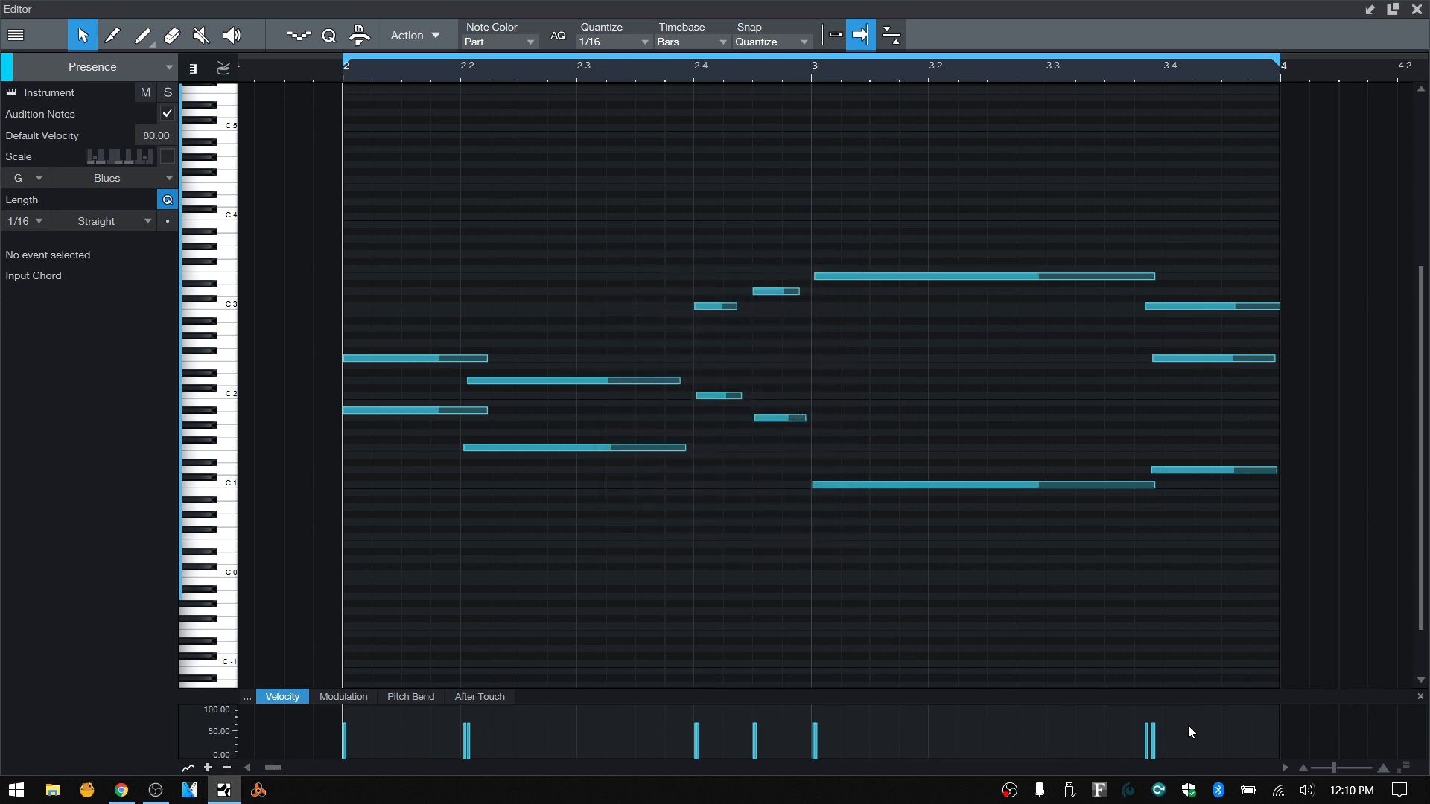
Step: Set the velocity of all notes to 97% with the Velocity note action
click(428, 34)
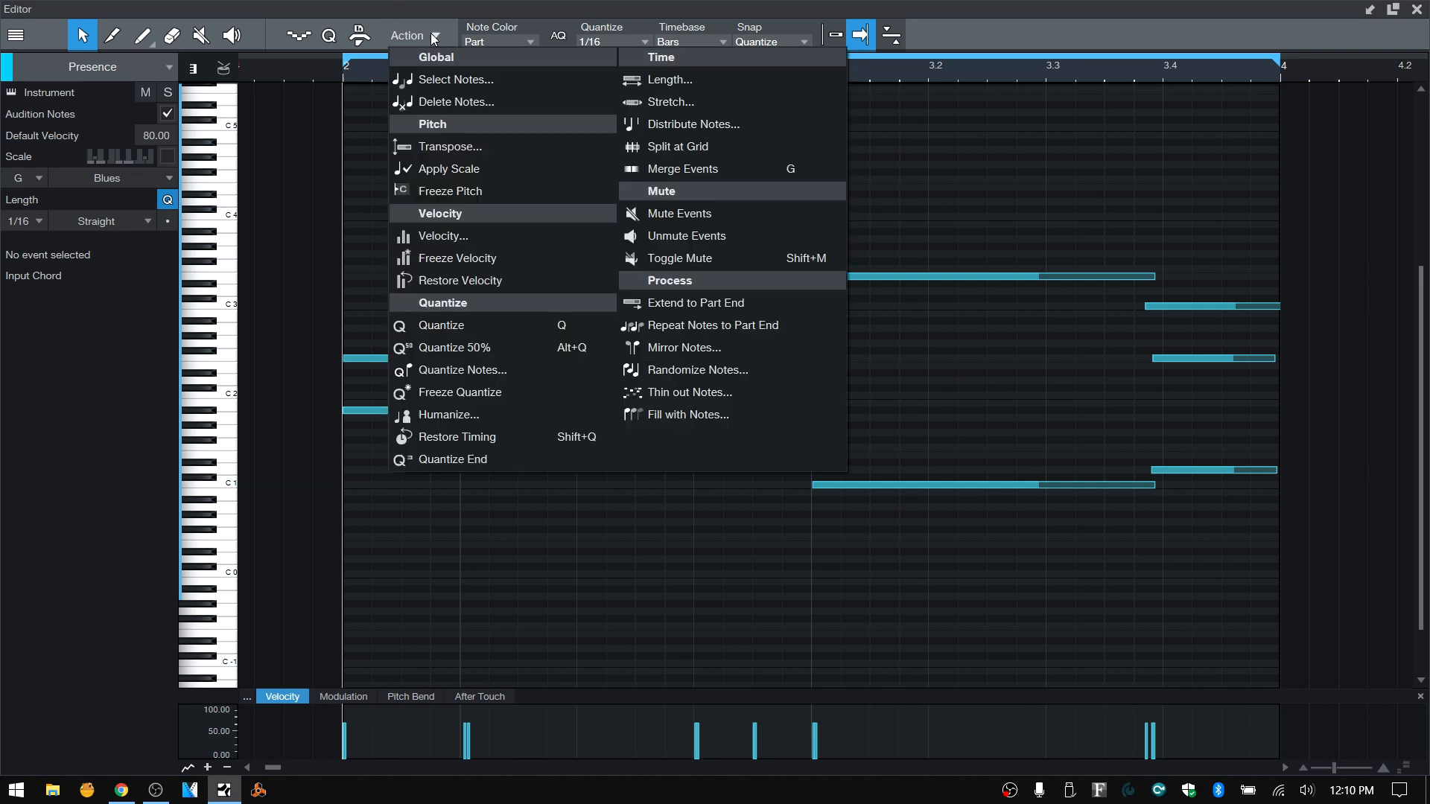
click(470, 239)
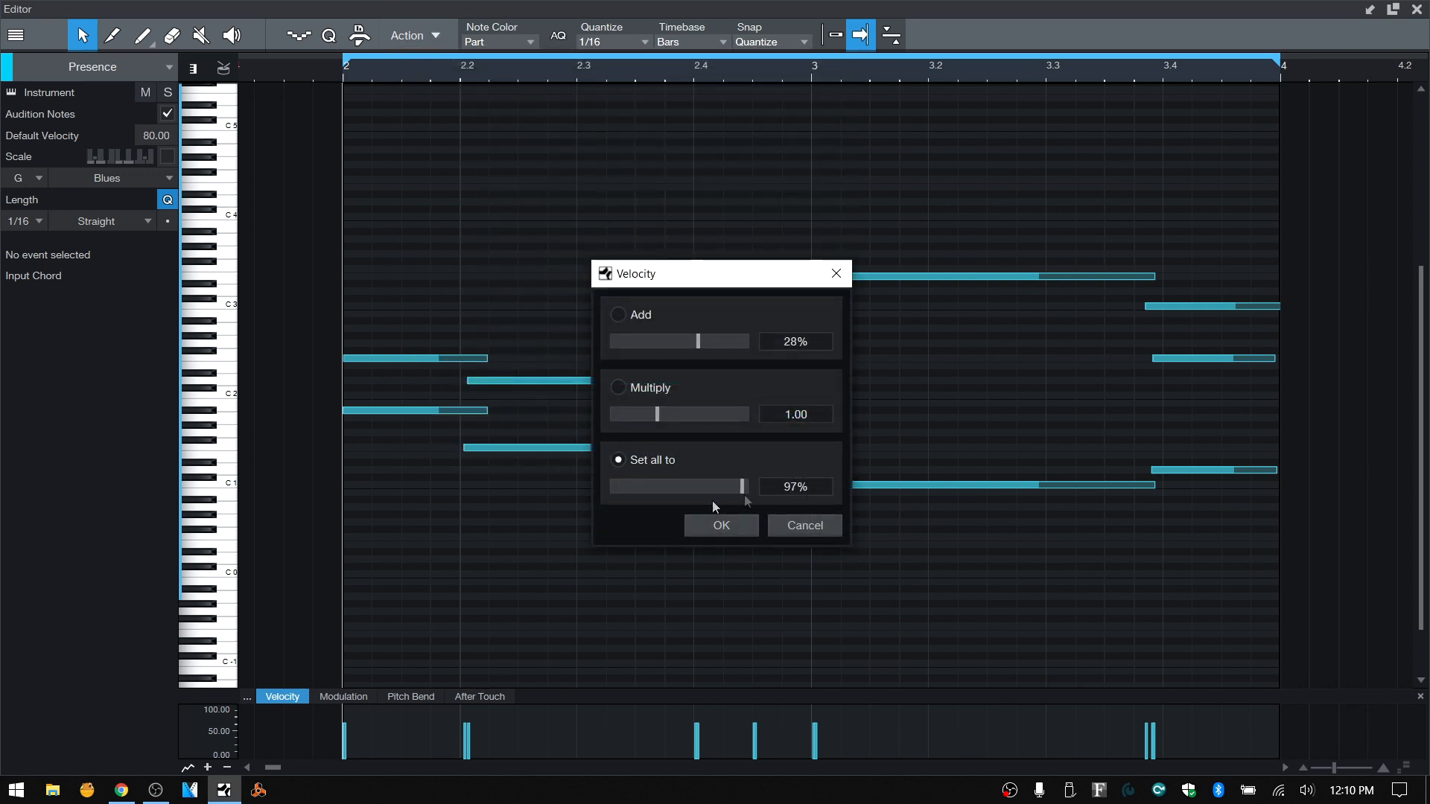
click(726, 526)
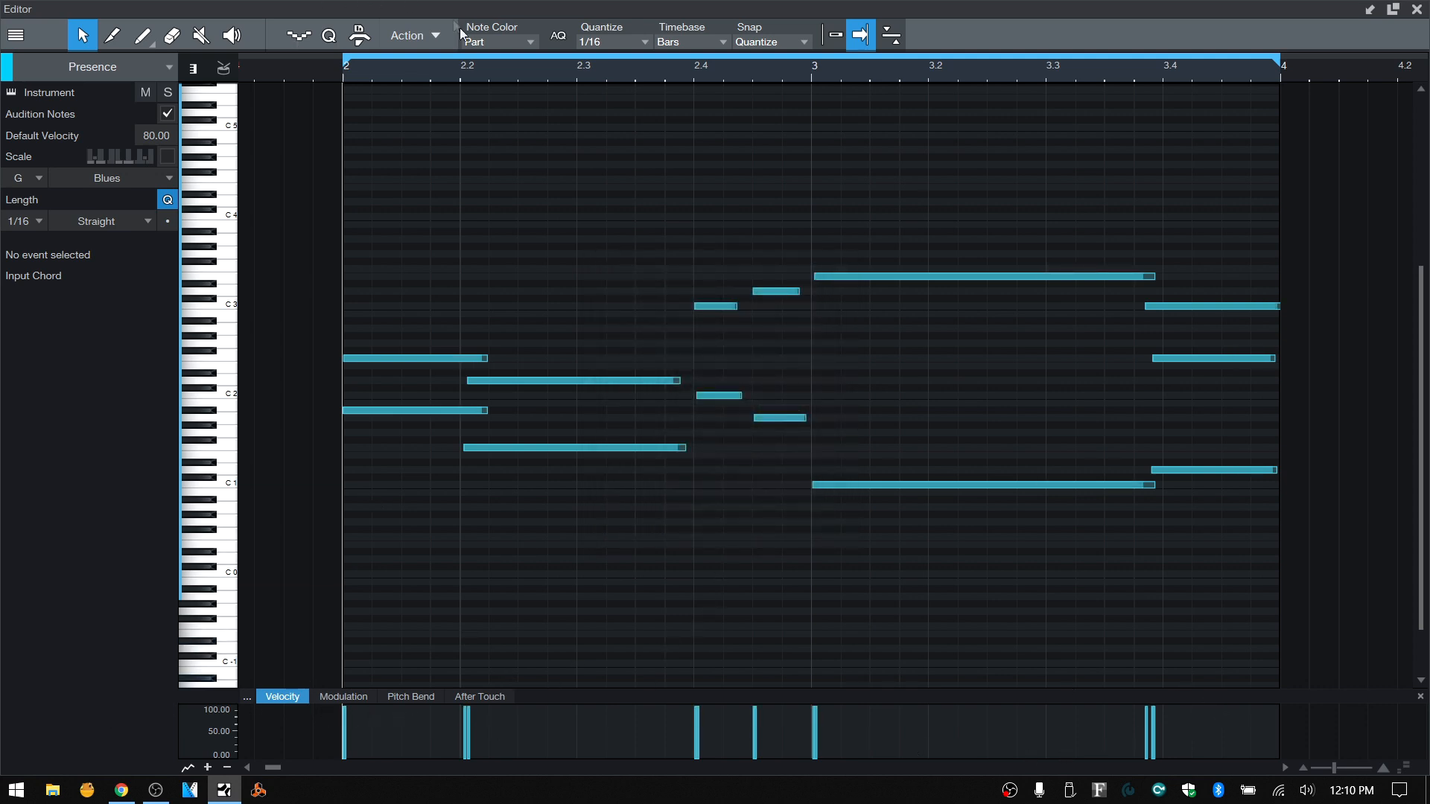
Step: Restore the original velocity of all notes with Restore Velocity
click(438, 36)
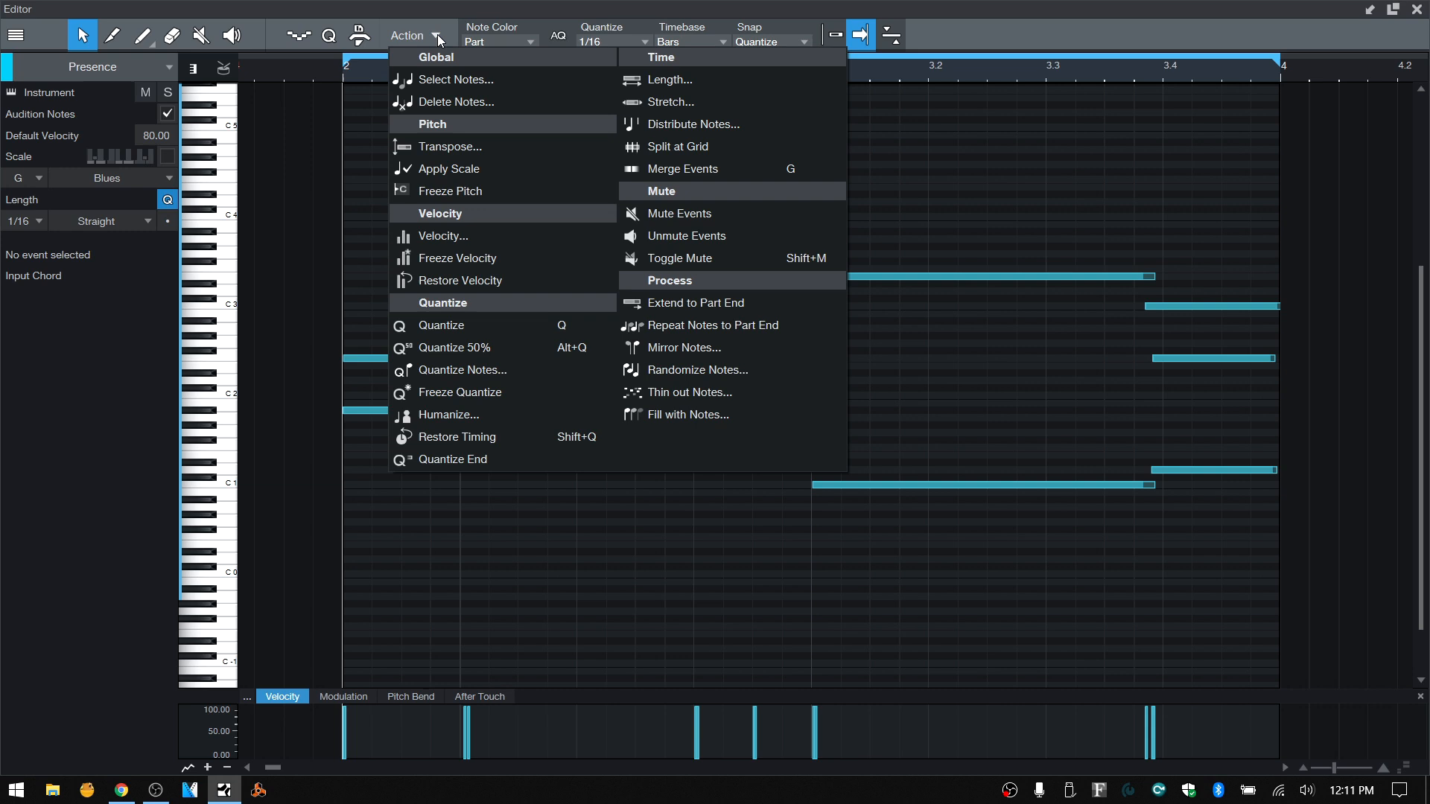
click(454, 280)
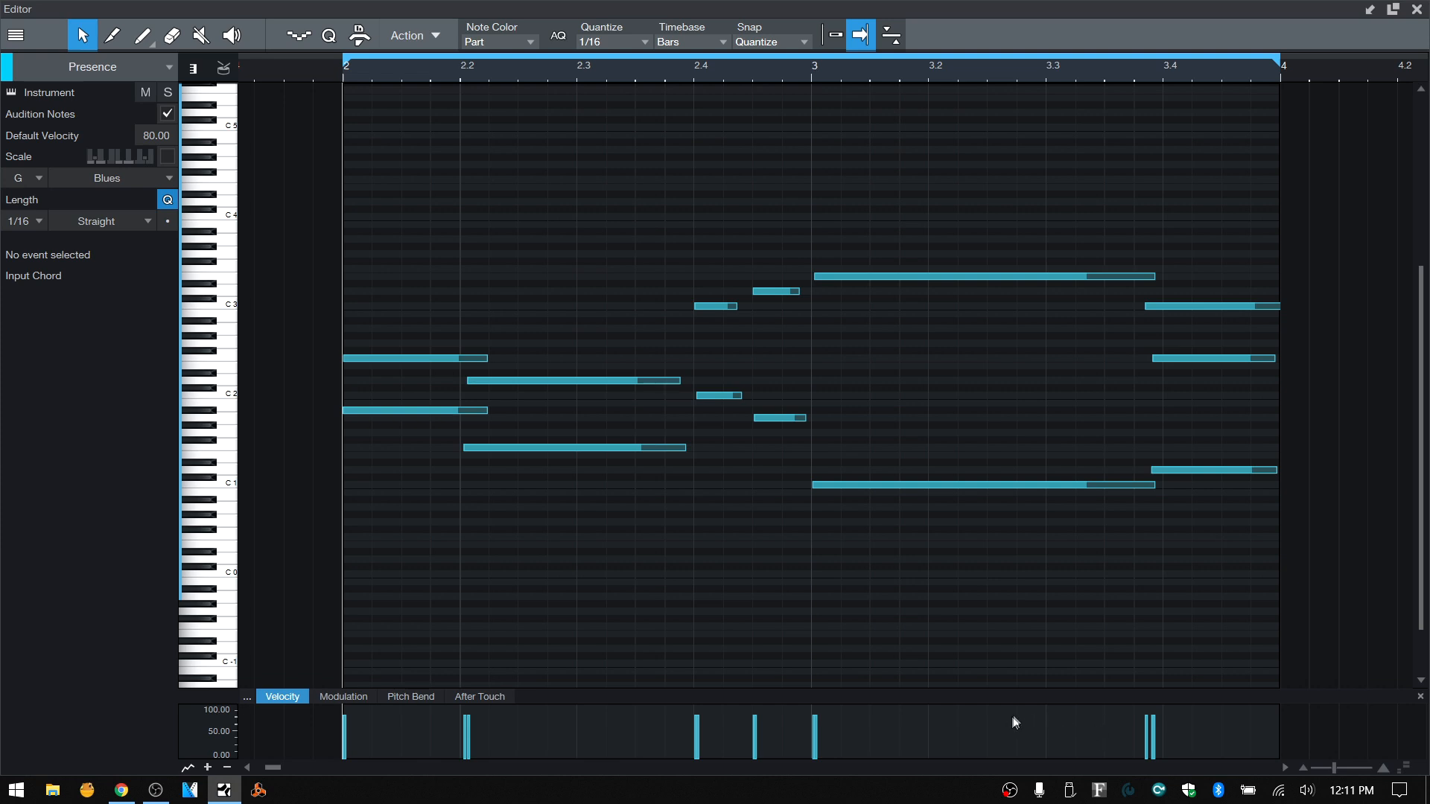
click(438, 35)
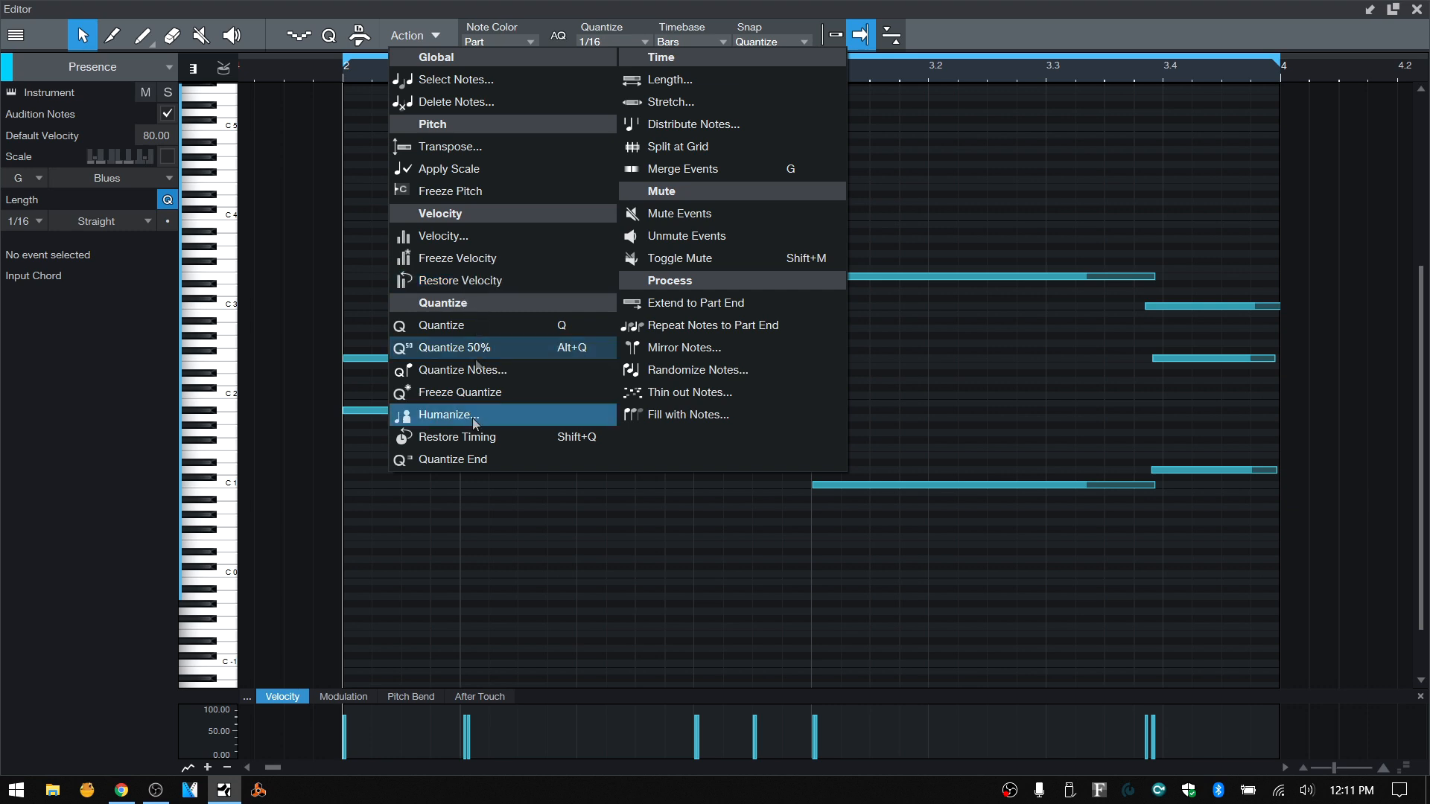
click(447, 459)
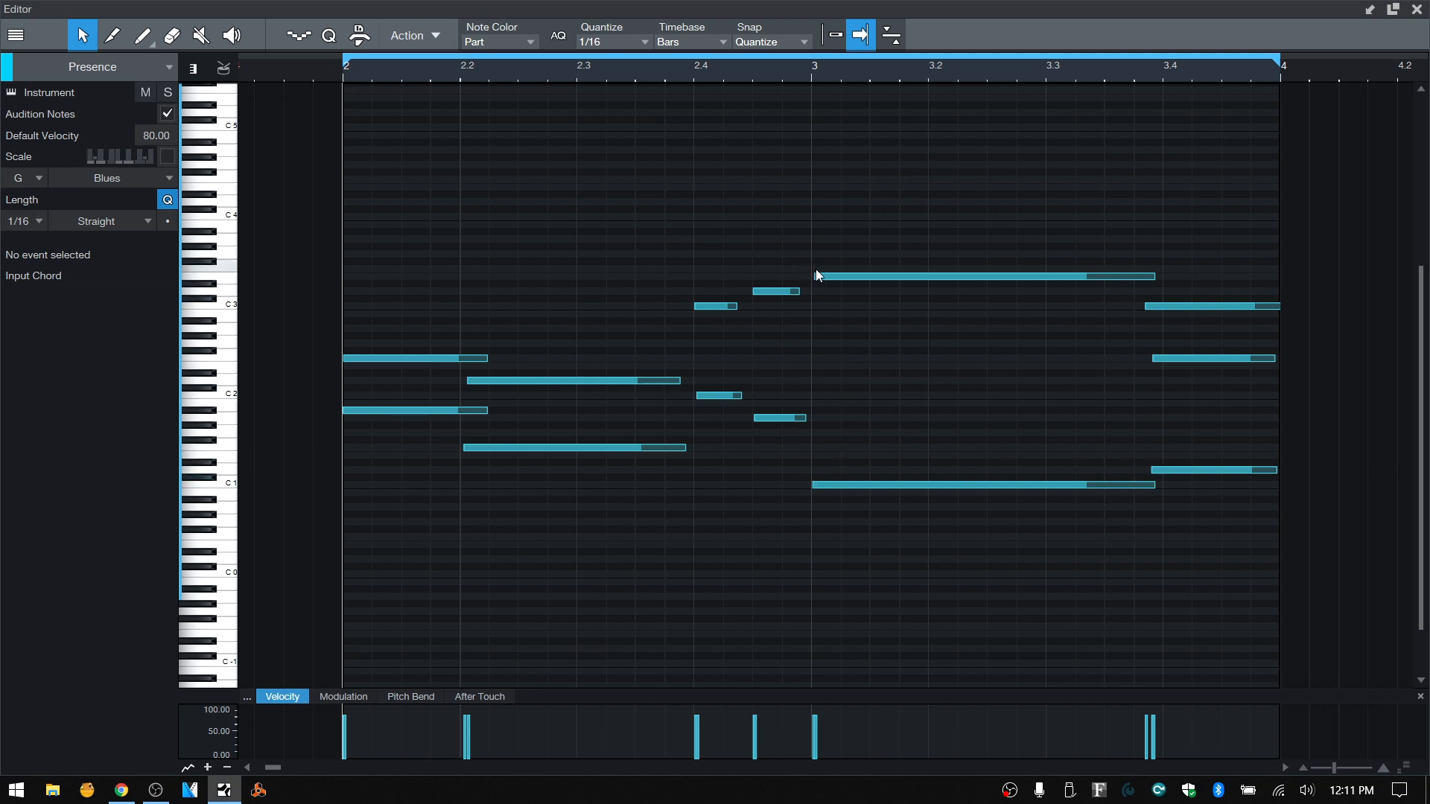
Step: Trim the starts of the two long notes at bar 3 slightly past the beat and deselect them
drag(812, 277, 819, 278)
drag(813, 485, 825, 485)
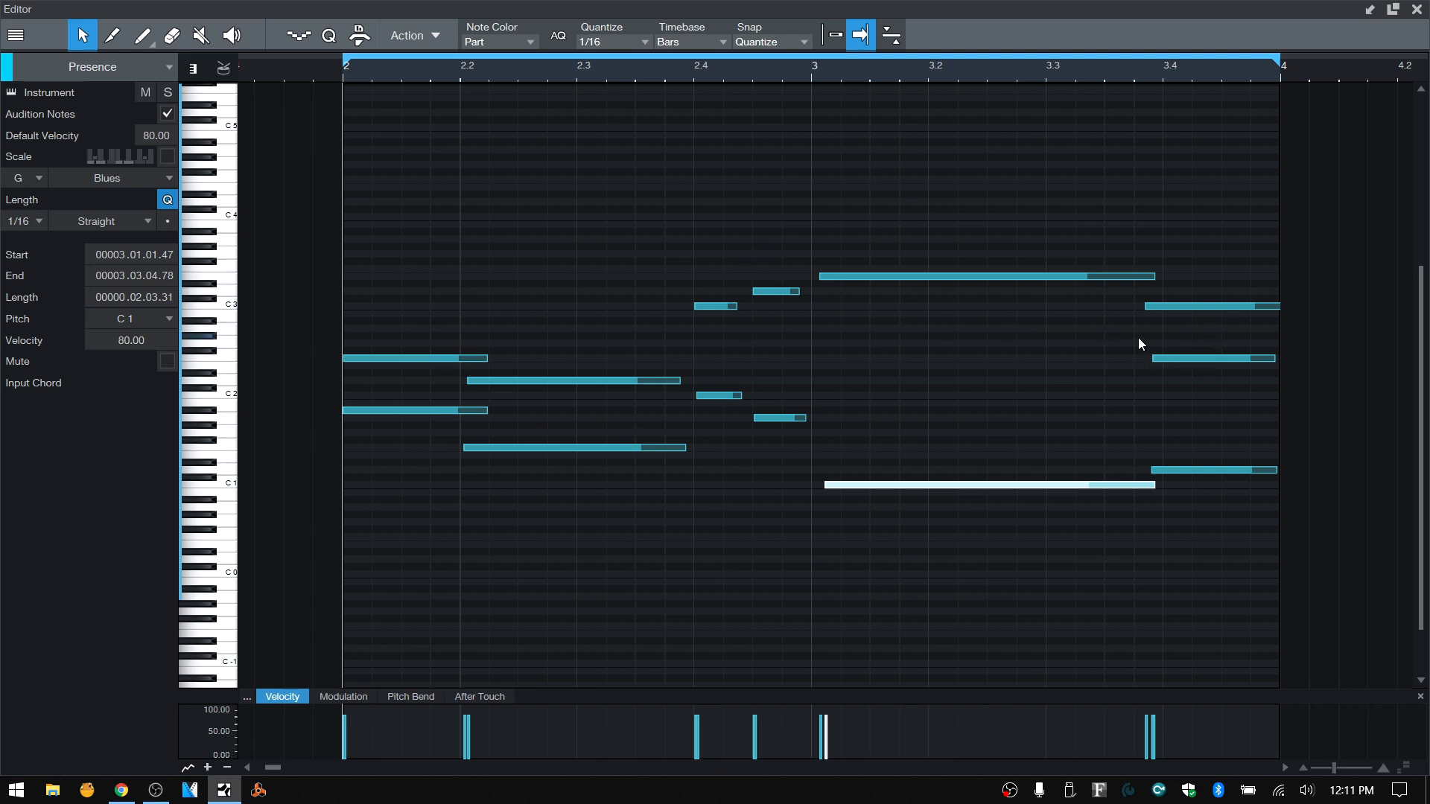
click(758, 582)
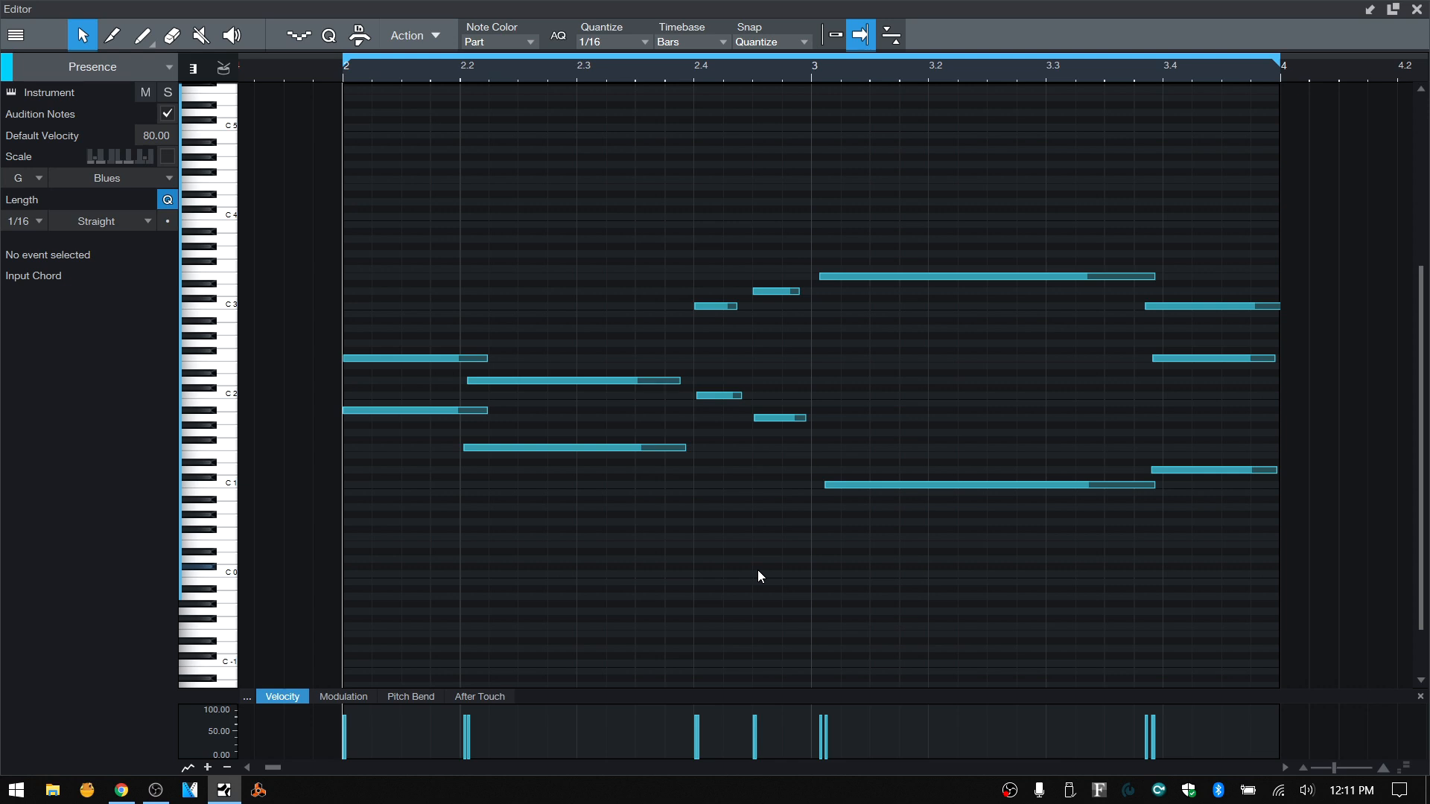
Step: Quantize all notes to the 1/16 grid with the Quantize action and undo it
key(q)
click(432, 35)
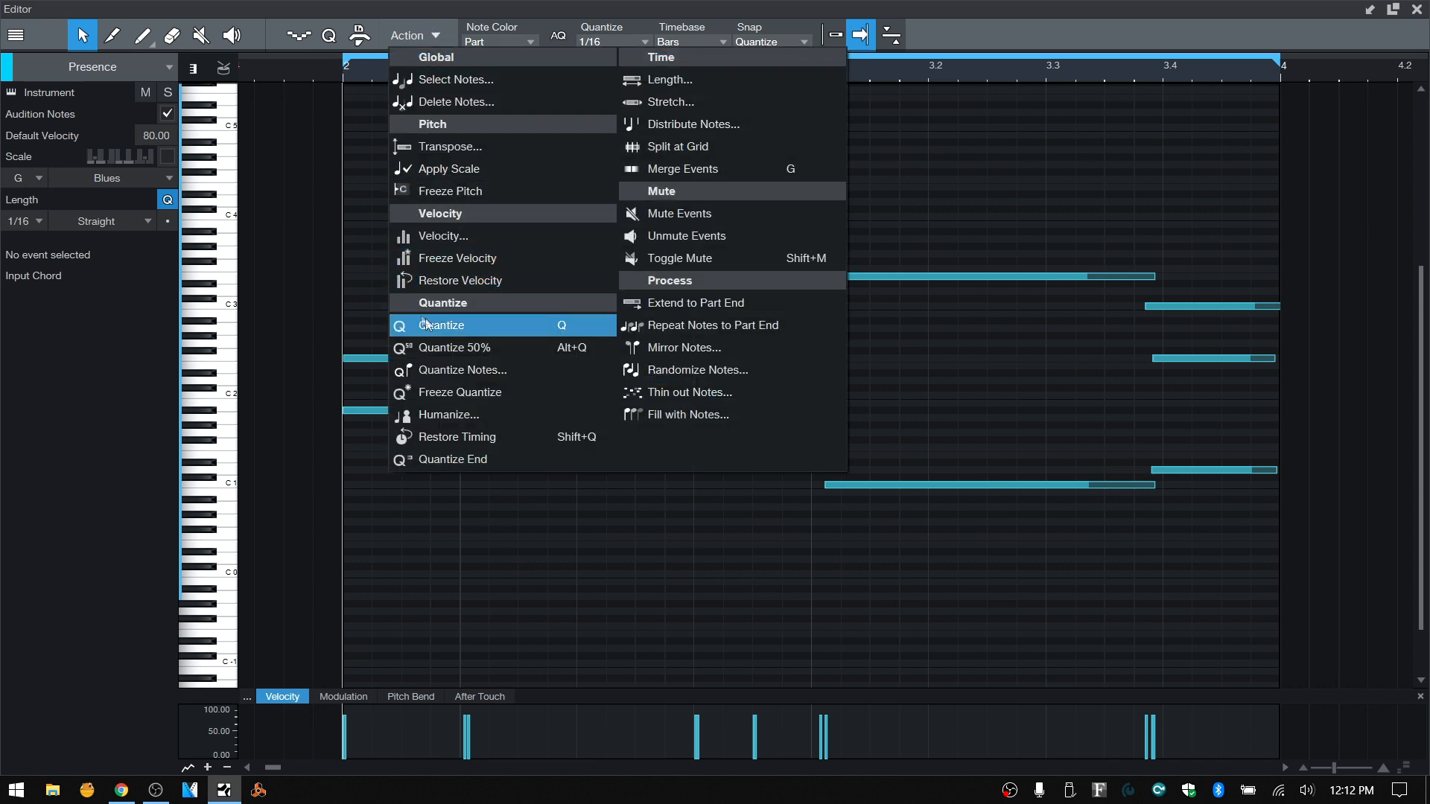
click(478, 324)
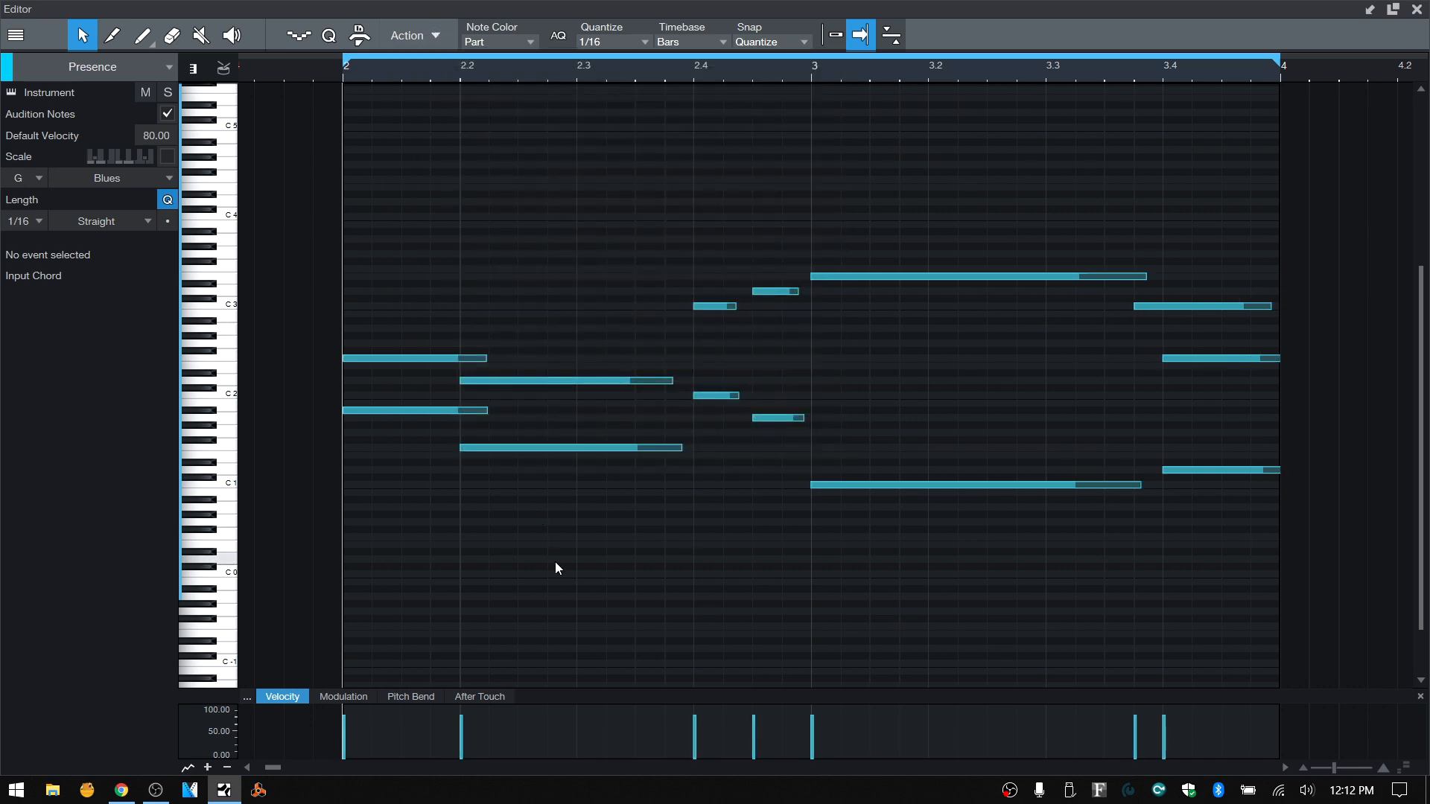
key(ctrl+z)
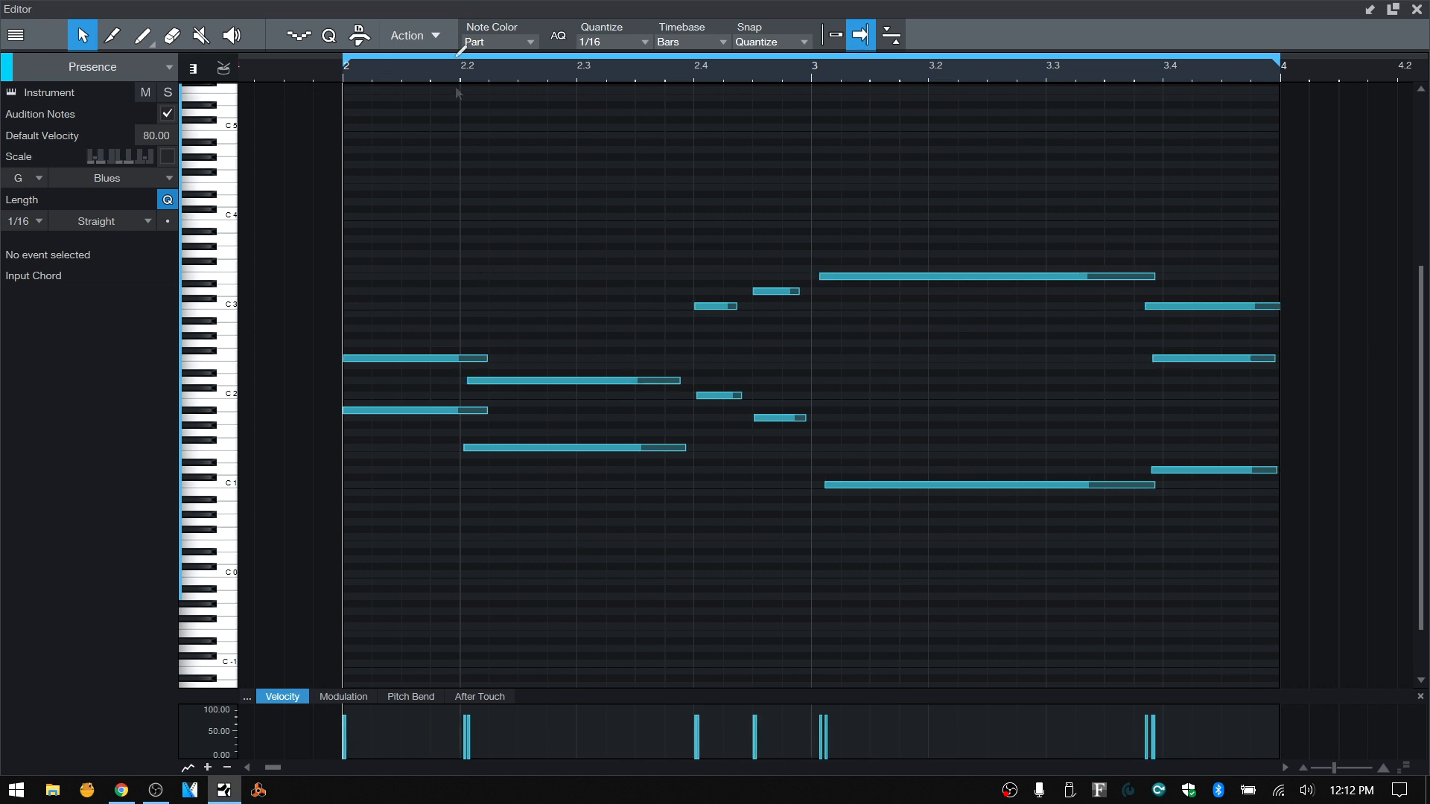
Step: Open the Quantize Notes action, uncover the notes behind its dialog, and set the quantize grid to 1/16
click(436, 35)
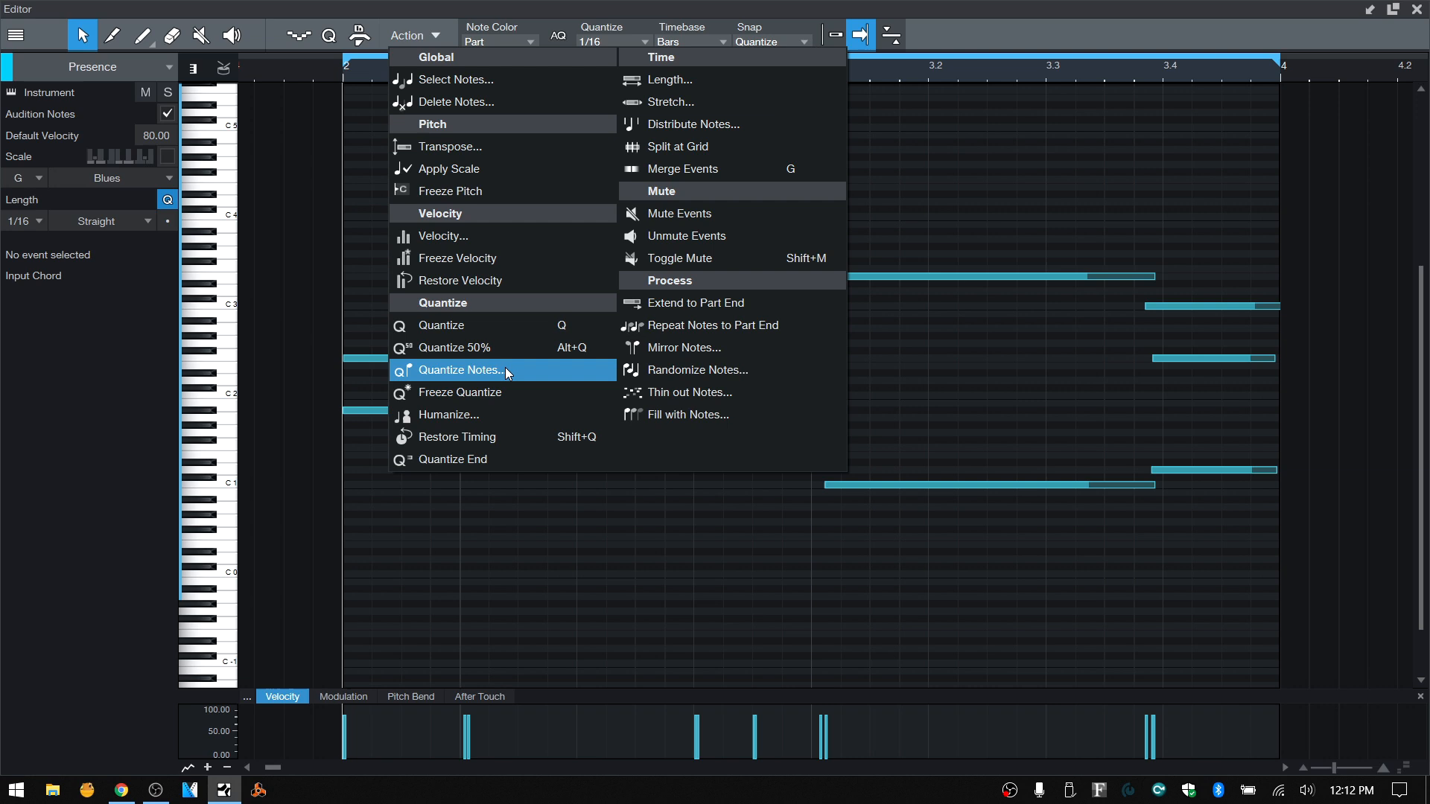
click(459, 371)
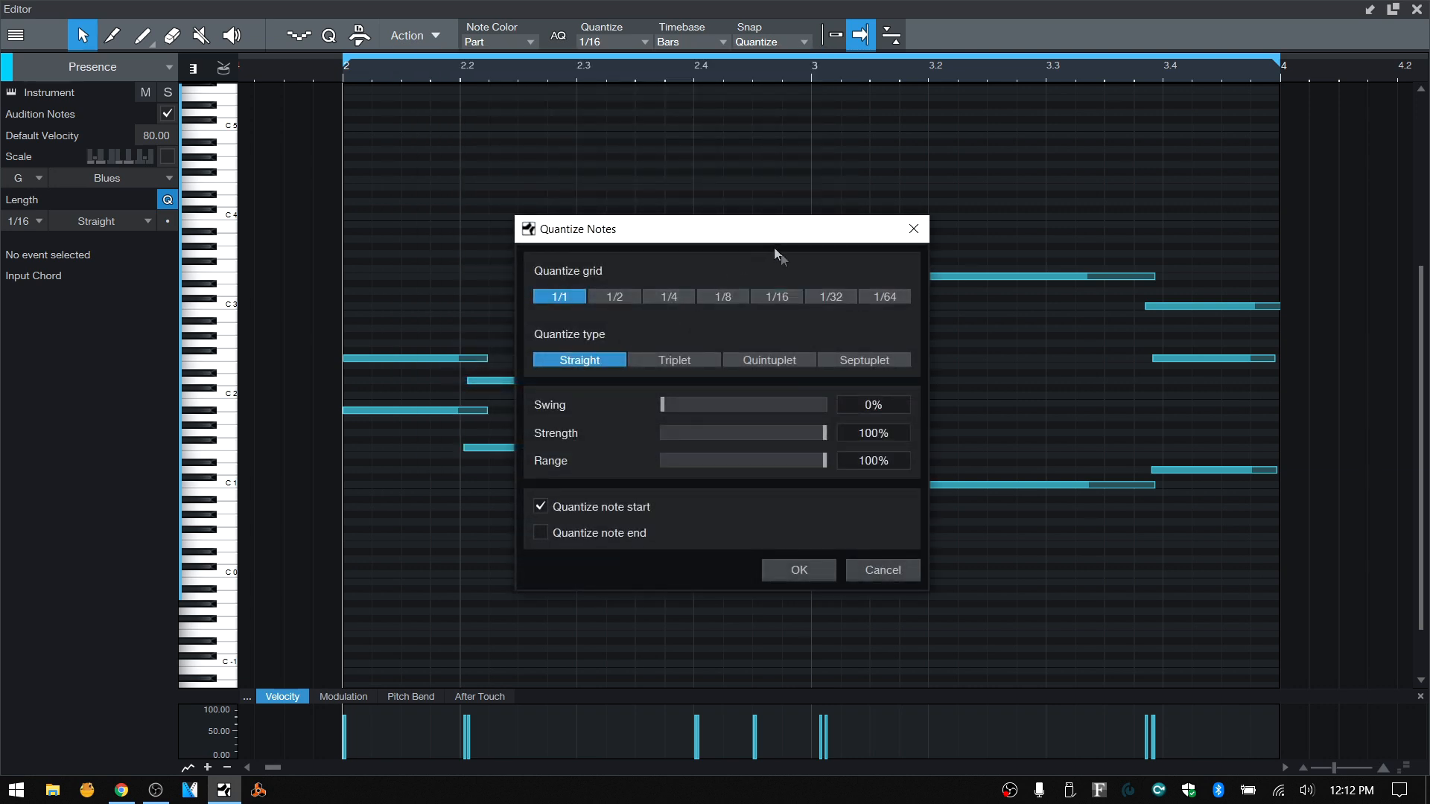
drag(727, 244, 415, 42)
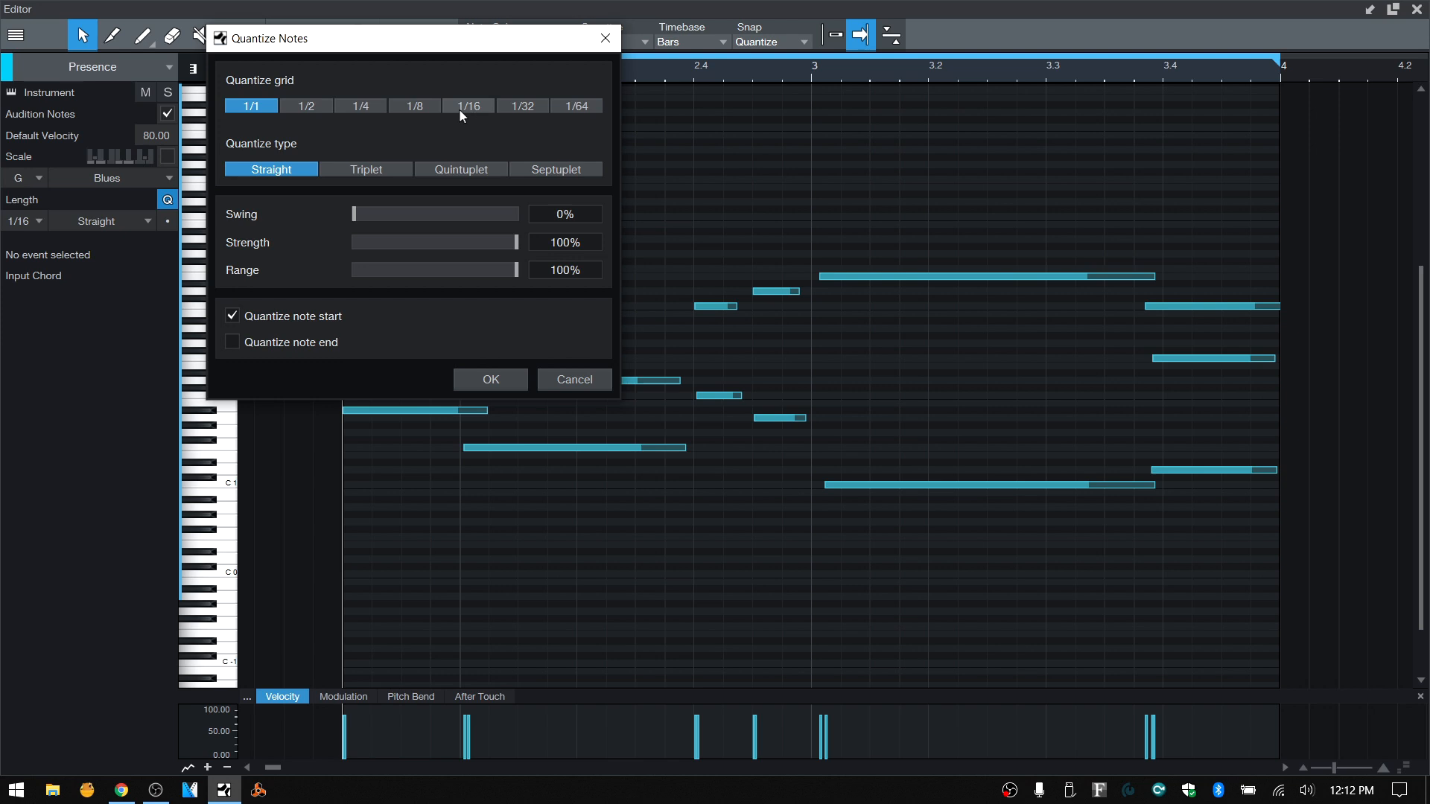
drag(399, 45, 460, 103)
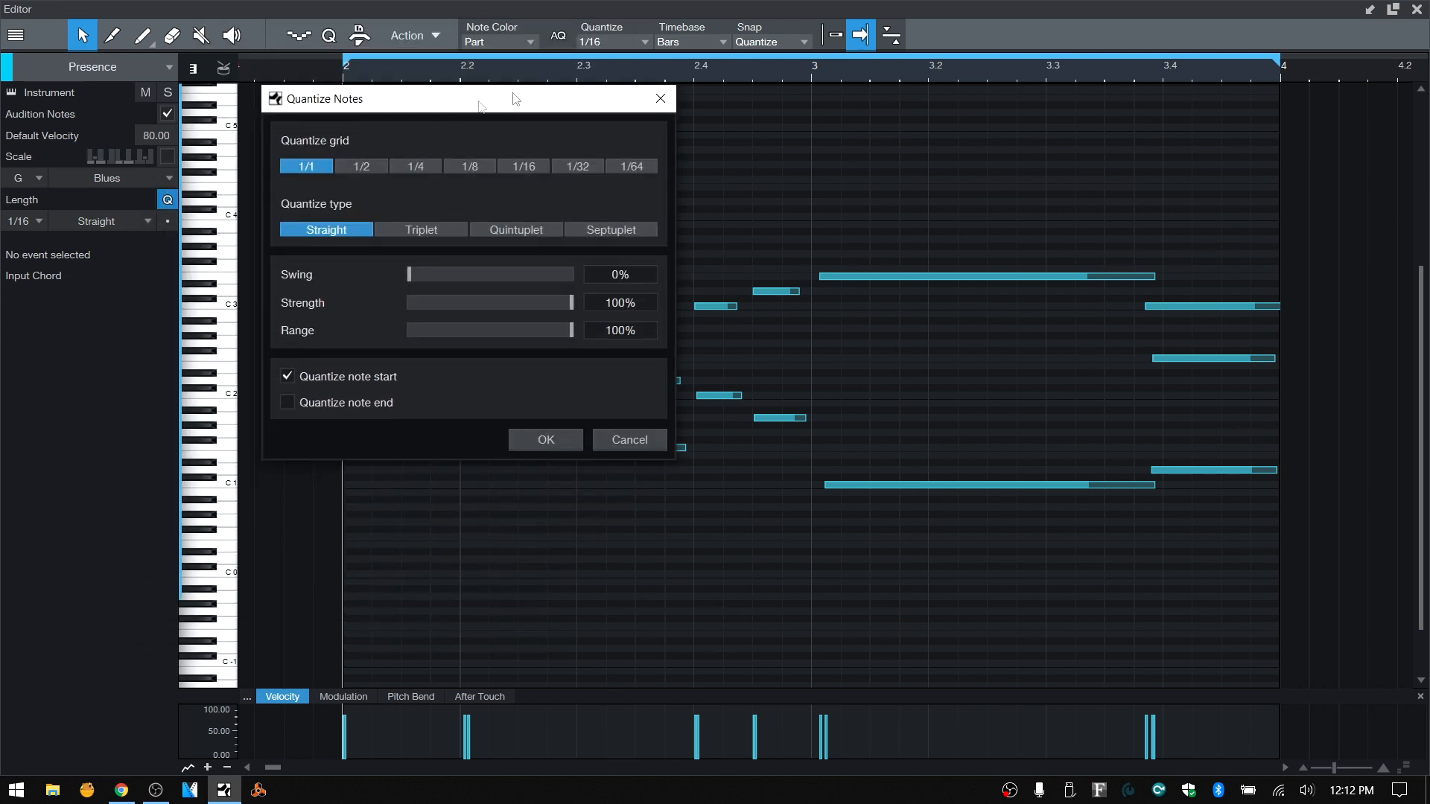
click(524, 167)
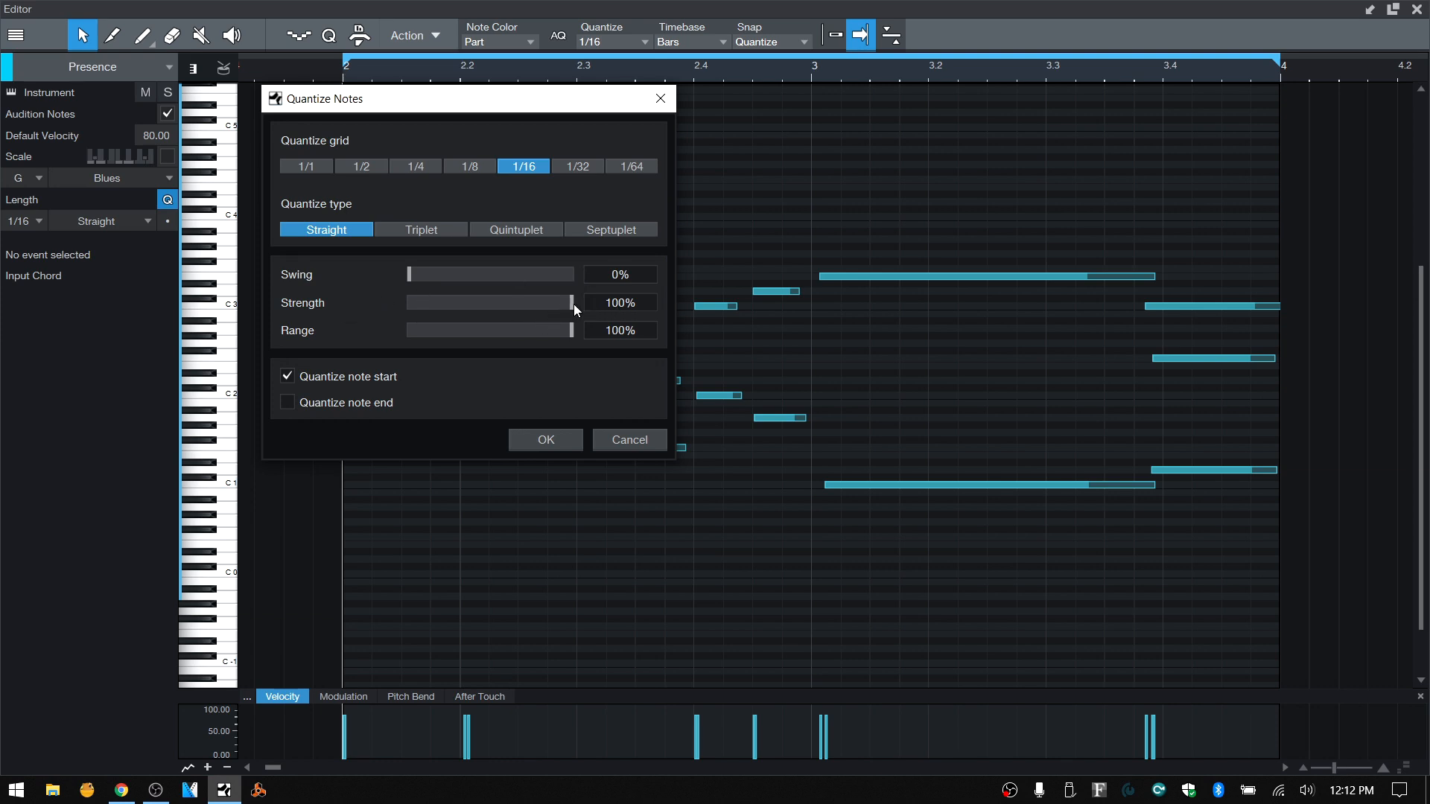
Step: Try out Strength, restore it to 100%, quantize only the note ends, and undo the result
drag(572, 305, 502, 318)
drag(494, 320, 490, 323)
click(288, 403)
drag(458, 104, 306, 201)
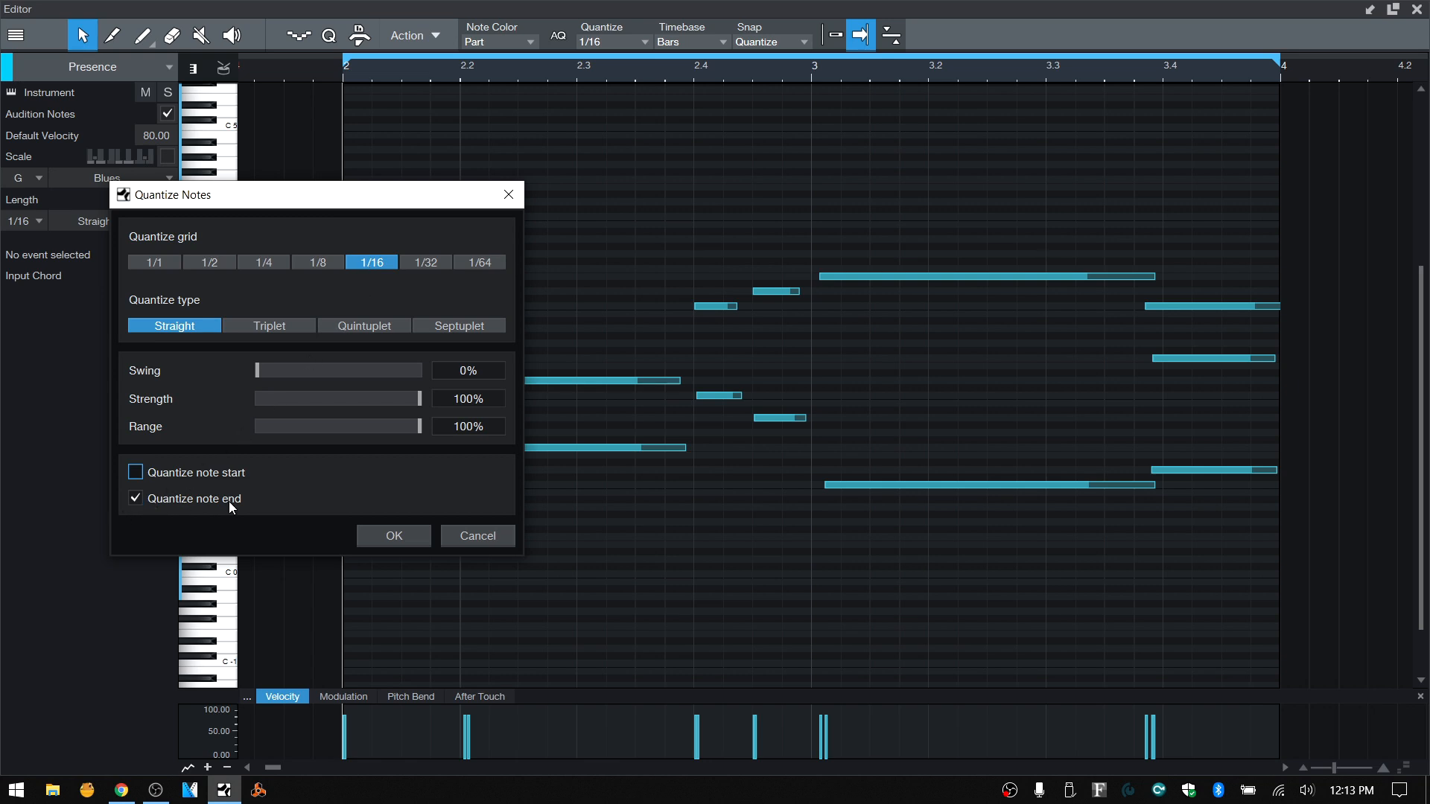
click(388, 539)
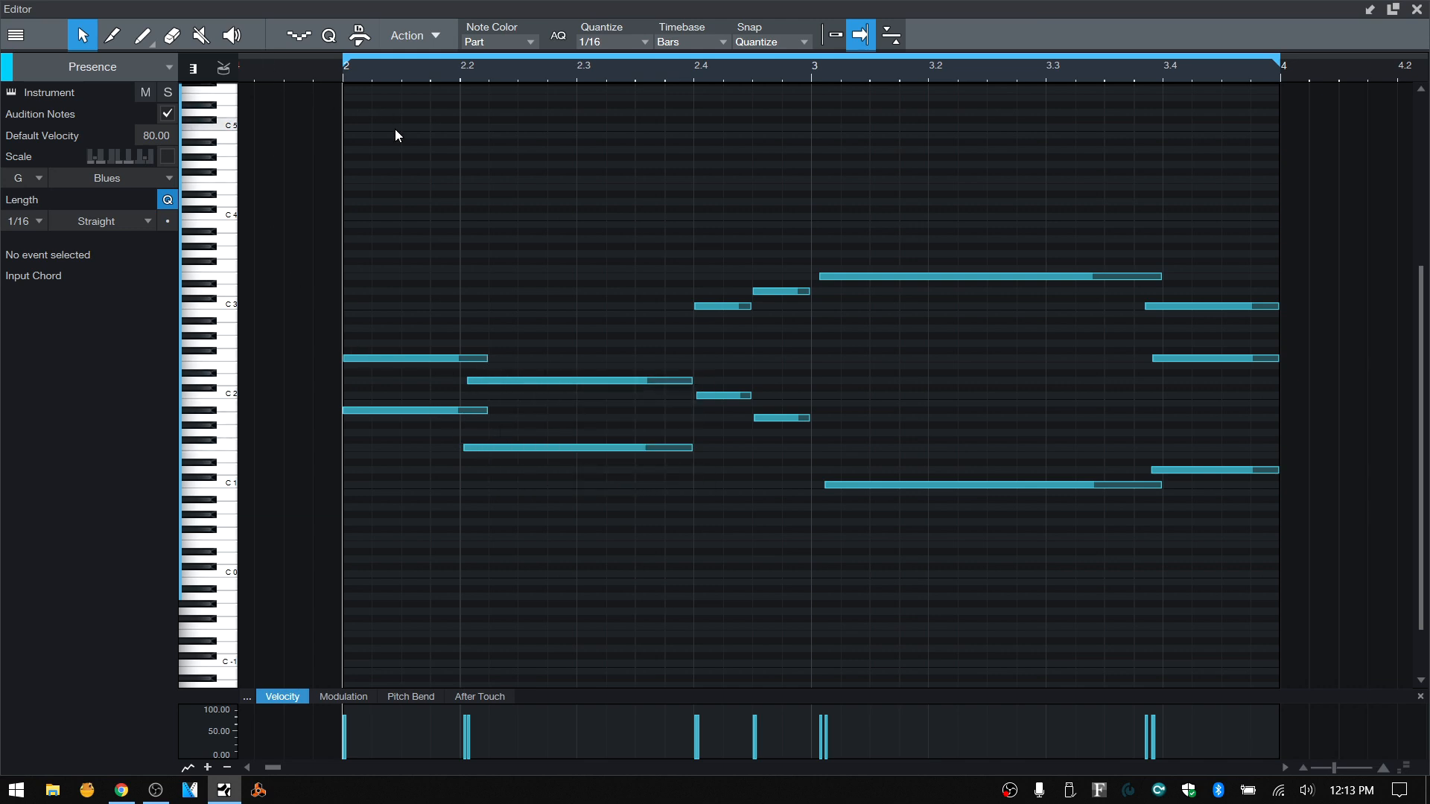
key(ctrl+z)
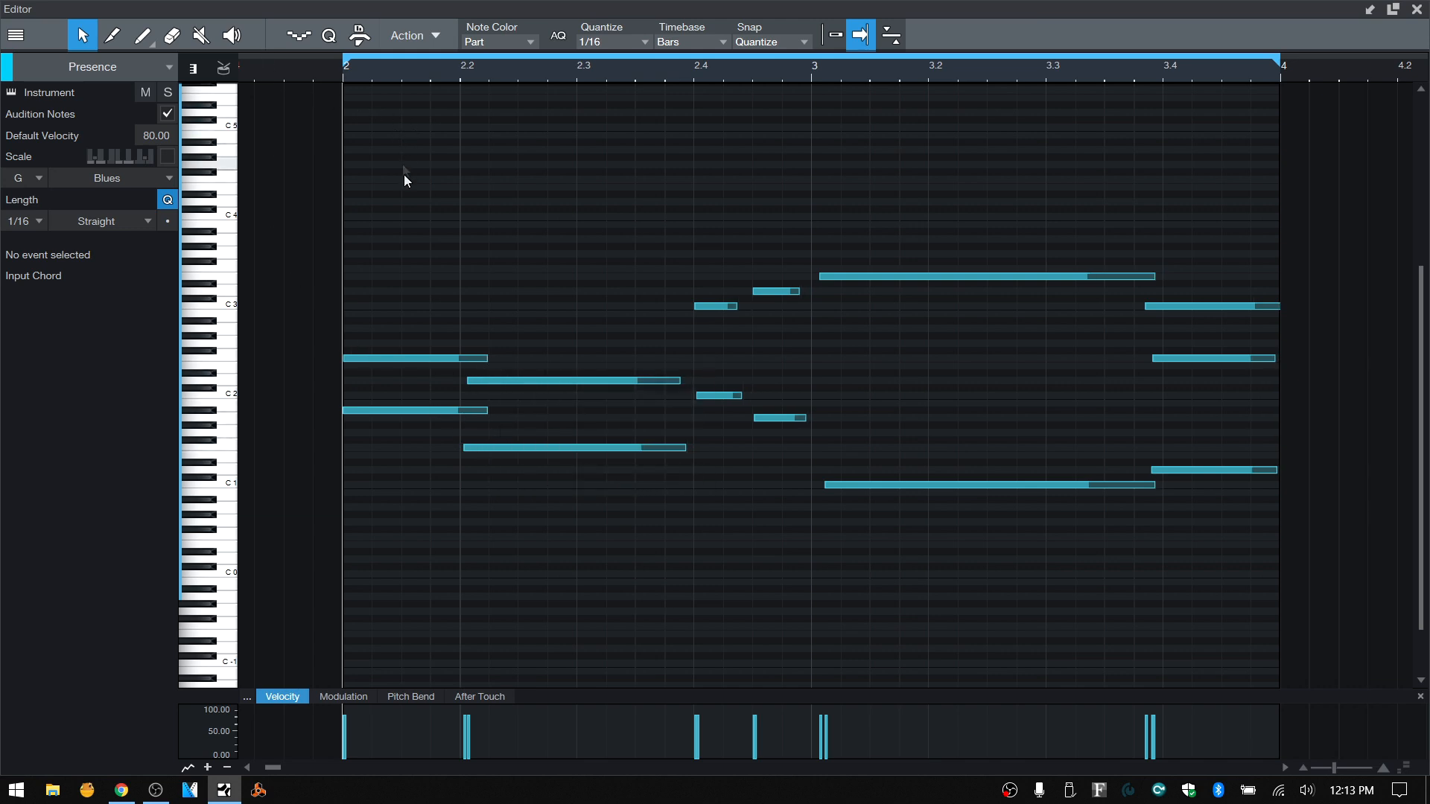
Step: Reopen the Quantize Notes action, review its note start and note end options, and cancel it
click(418, 38)
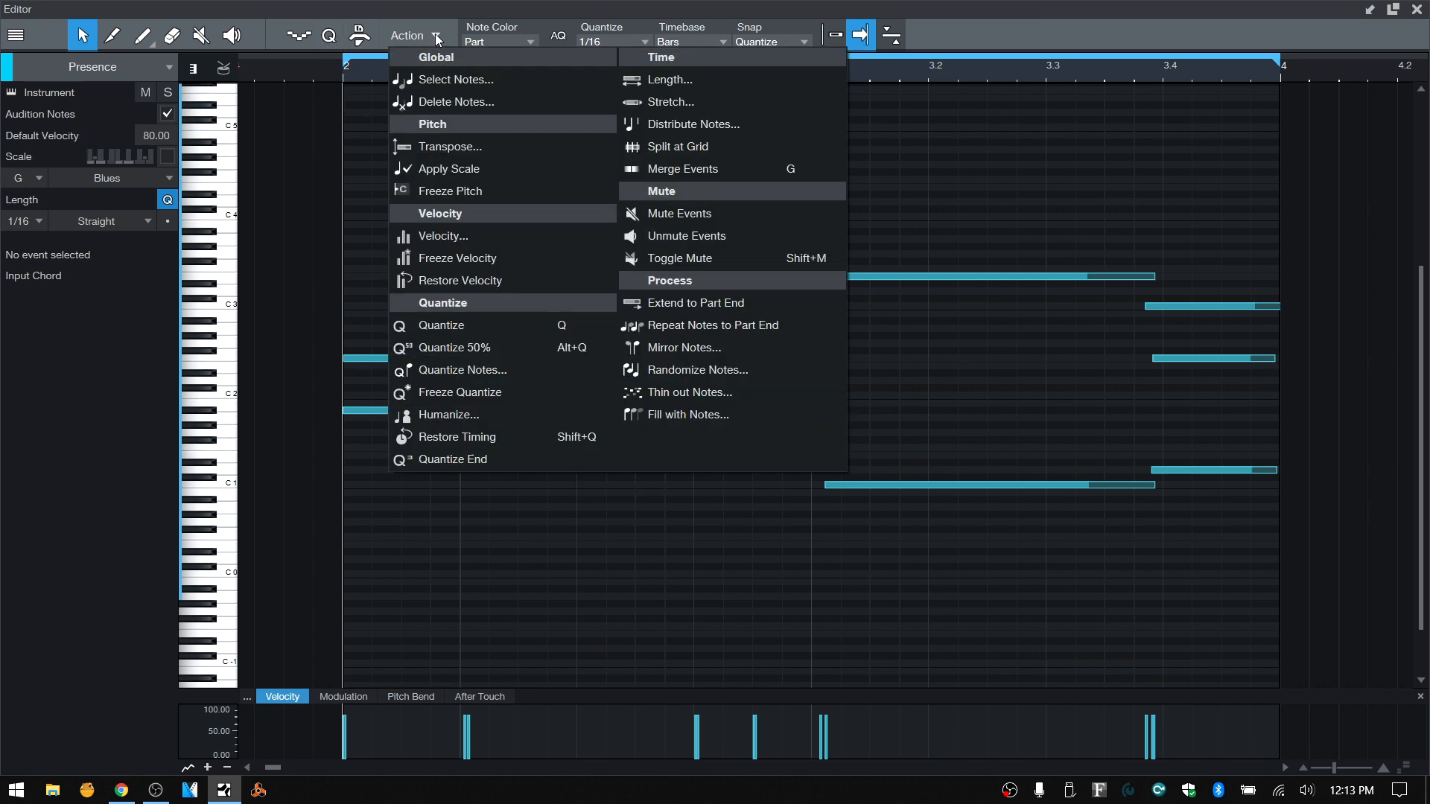
click(458, 377)
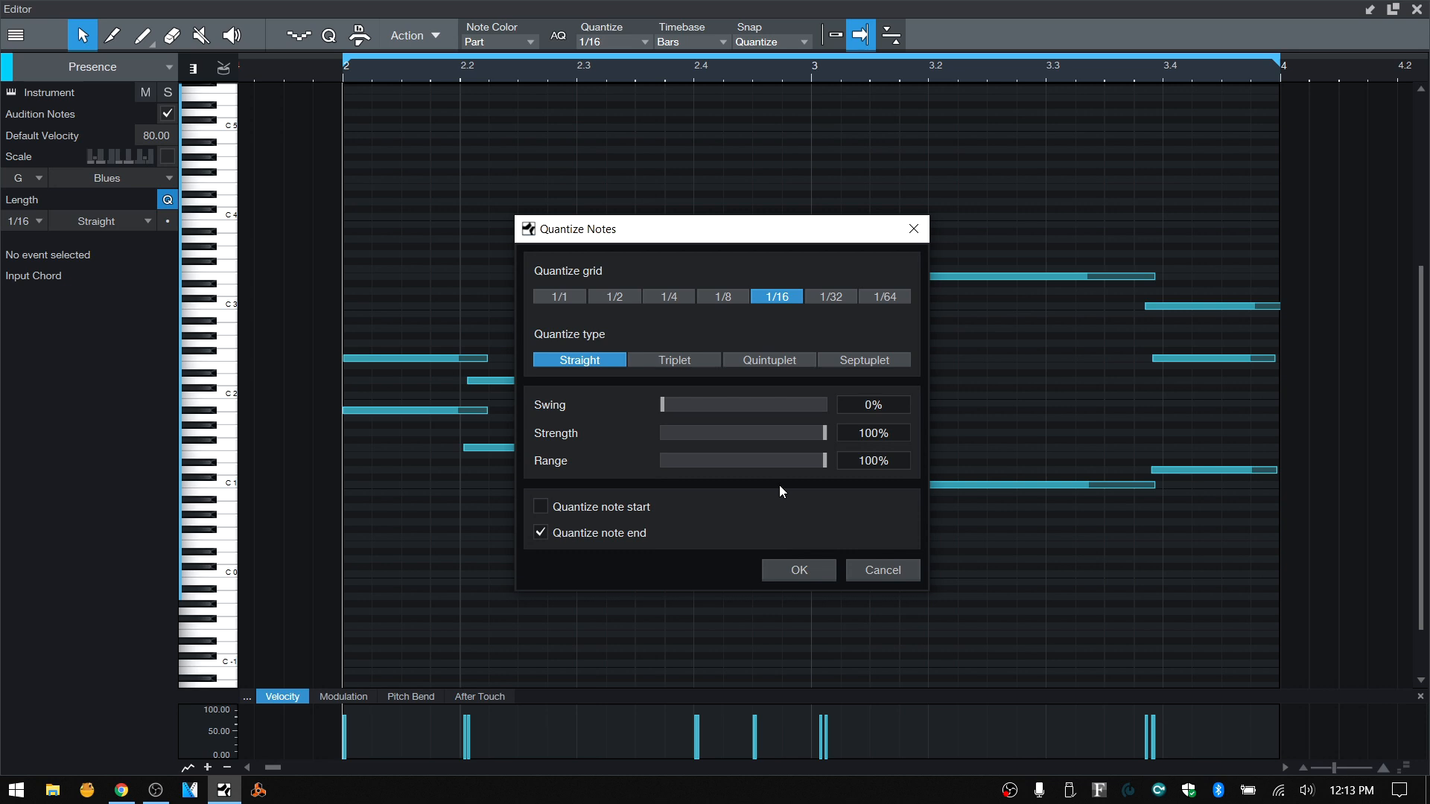
click(881, 573)
Step: Open the Humanize action, review its velocity and note start ranges, and cancel it
click(431, 37)
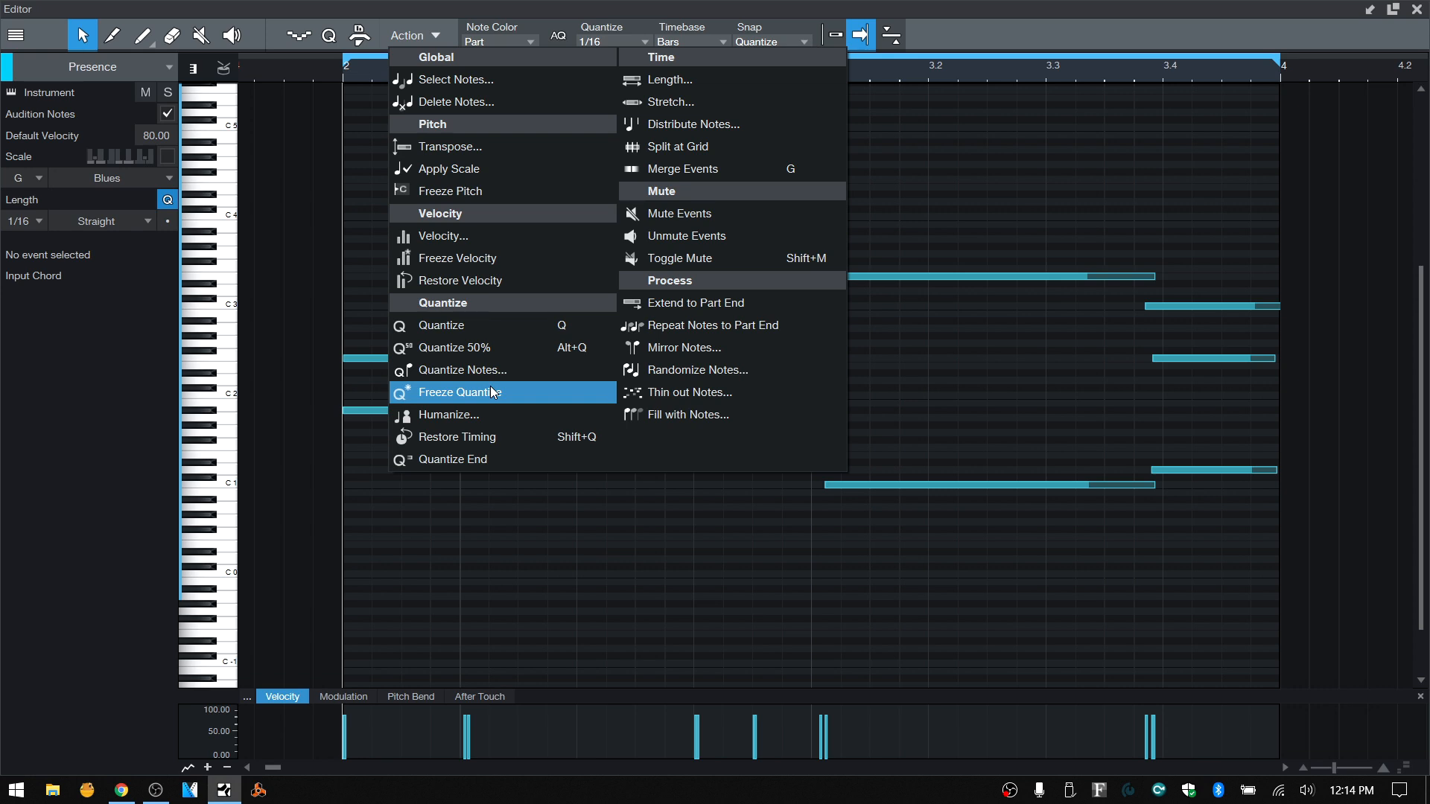
click(475, 416)
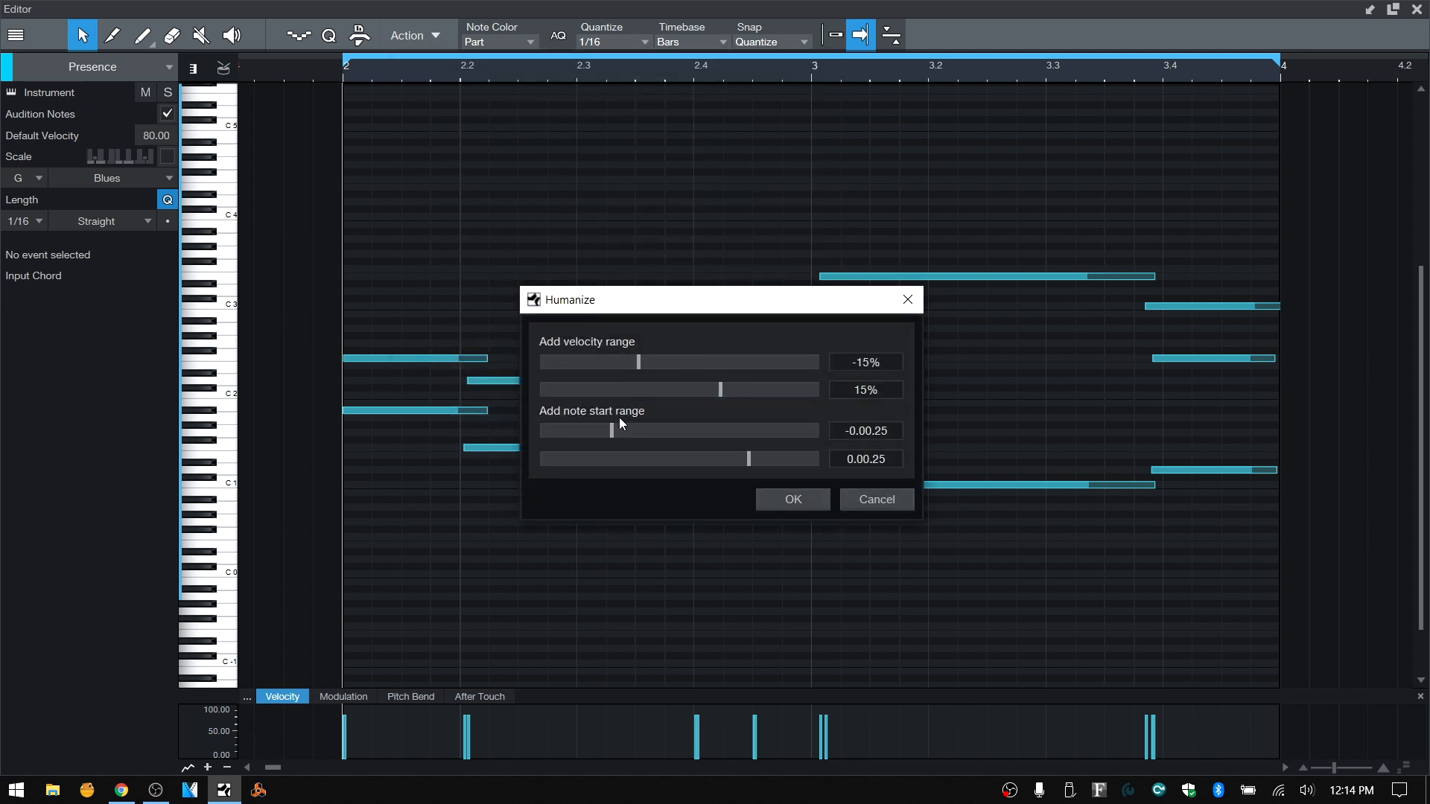
click(856, 501)
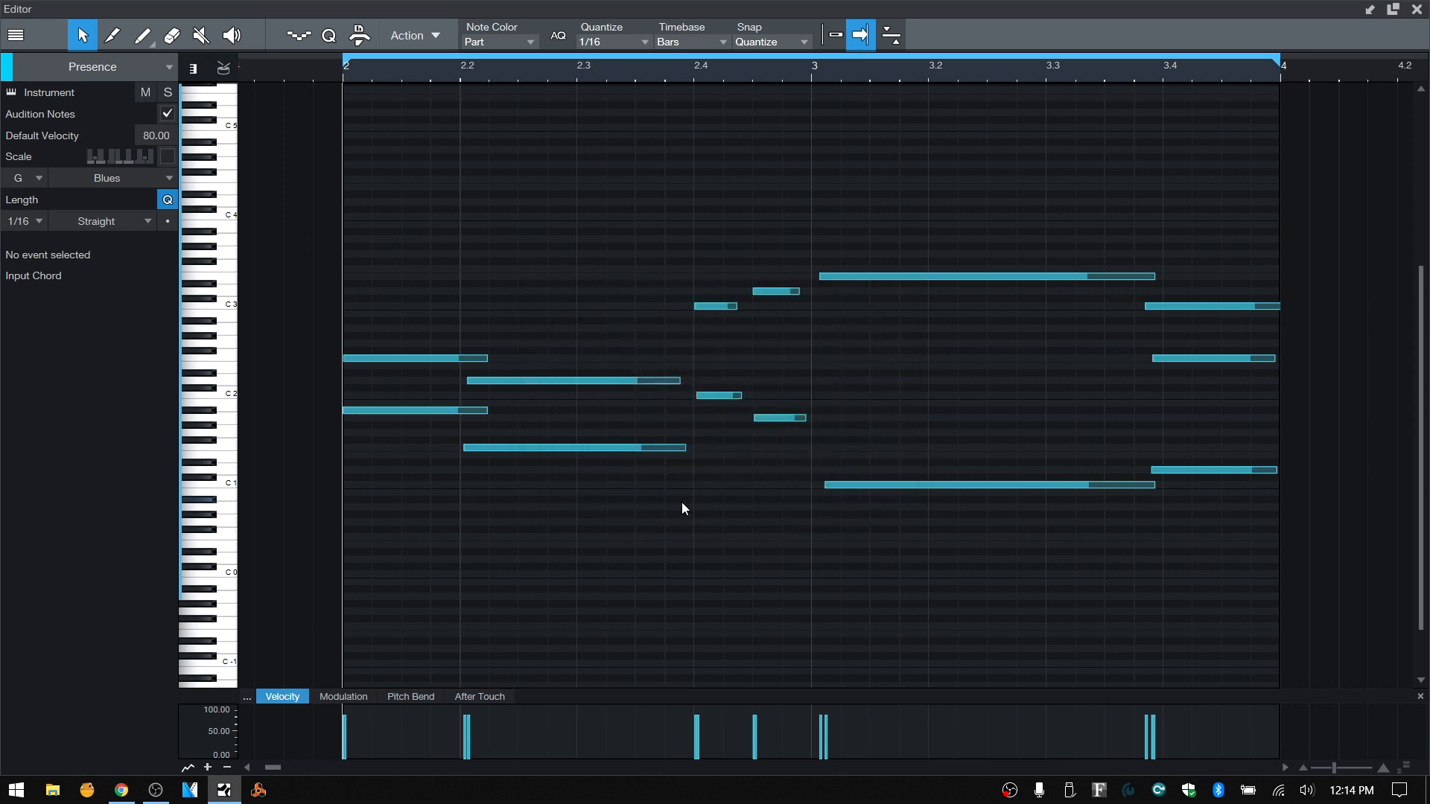
Step: Quantize all notes to 1/16, enable snapping, and trim the last C 3 note's start to beat 3.4
key(q)
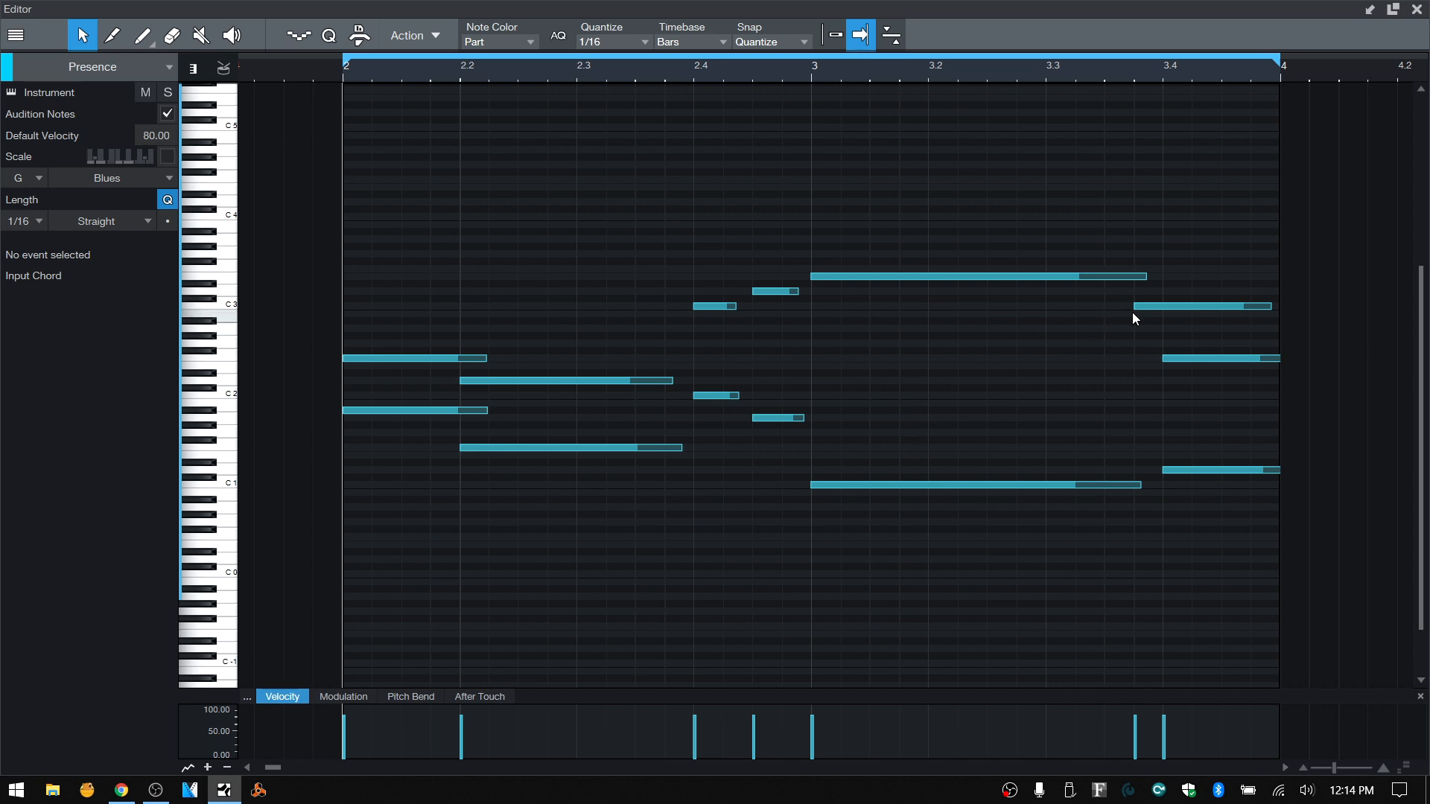
drag(1134, 311, 1167, 310)
key(n)
drag(1164, 308, 1158, 309)
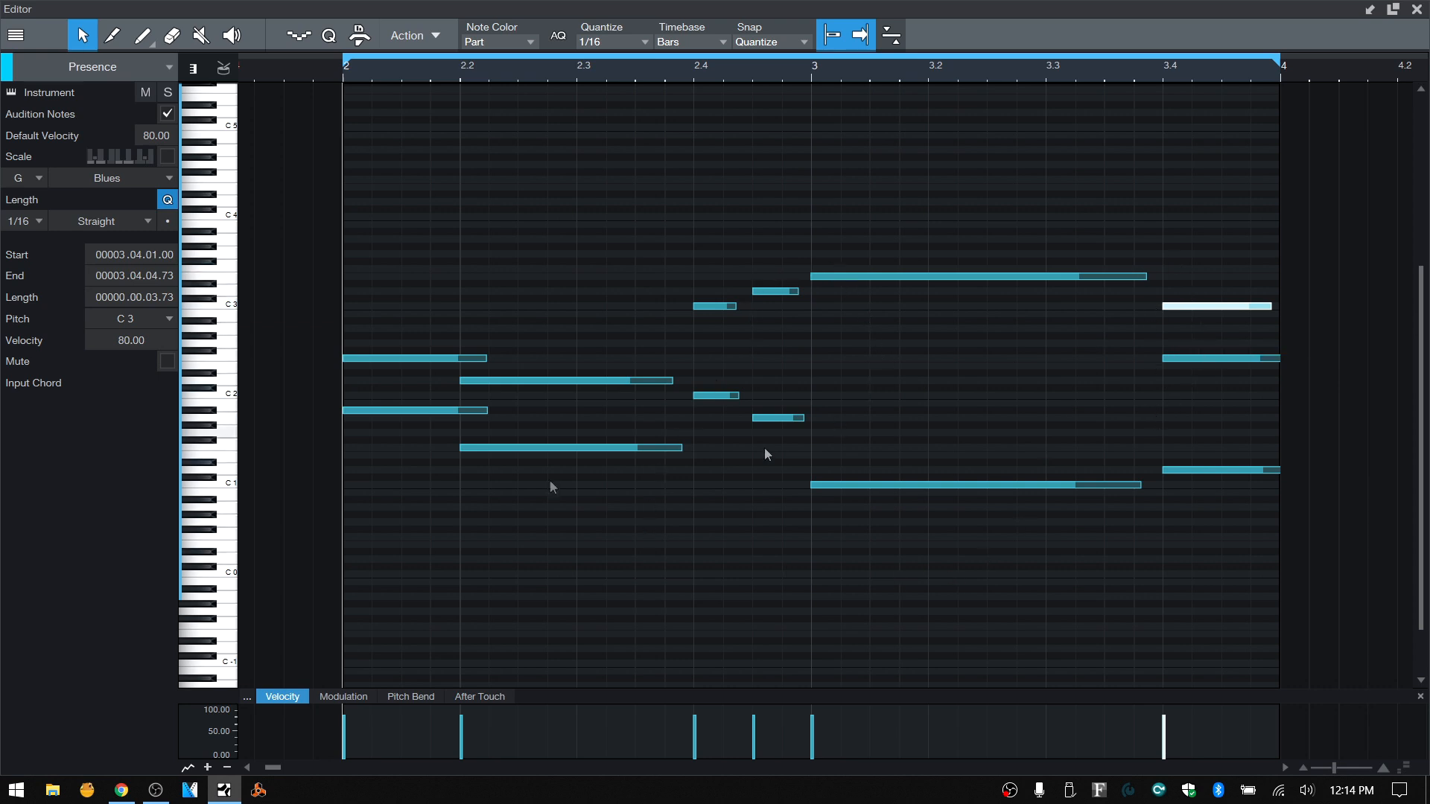
click(246, 767)
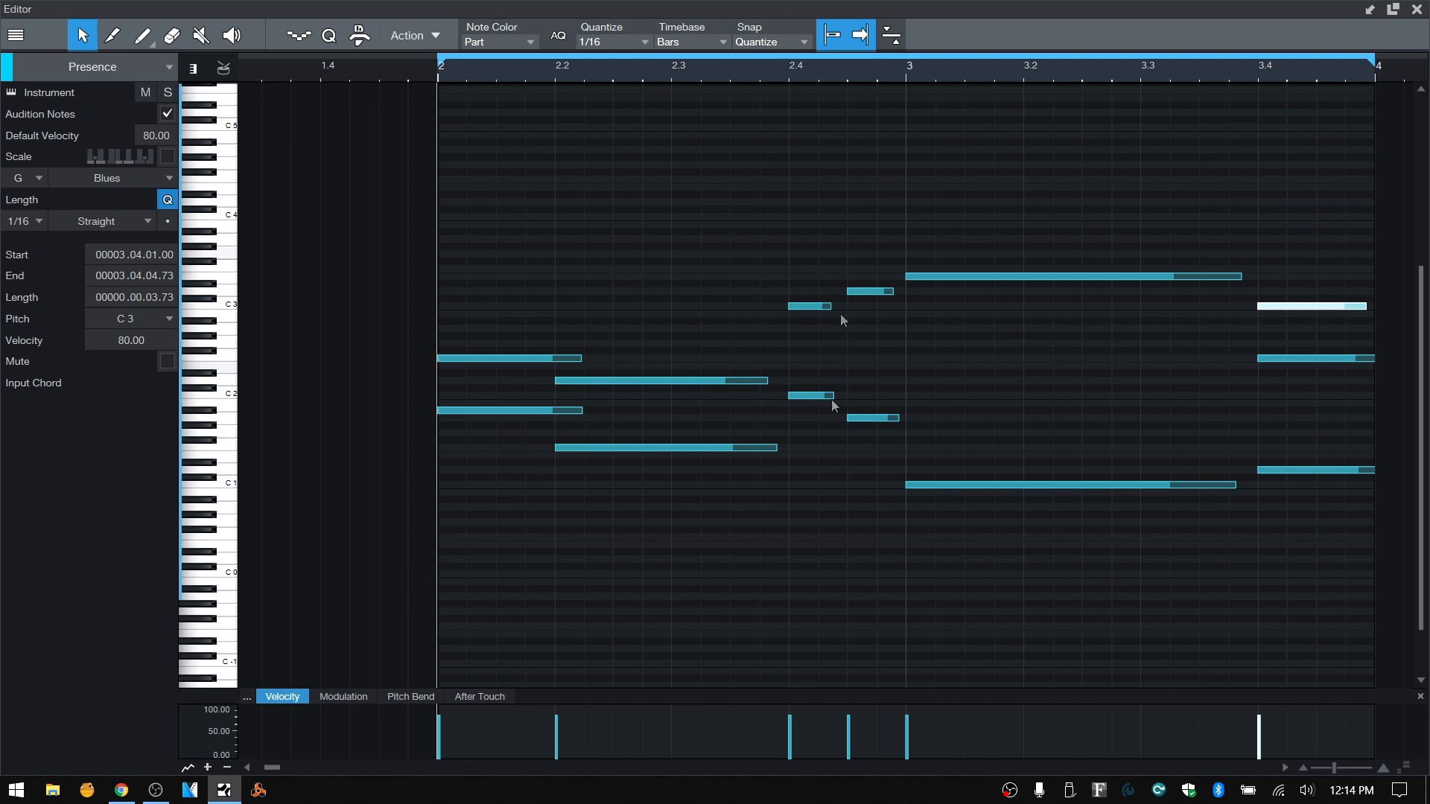
click(1286, 767)
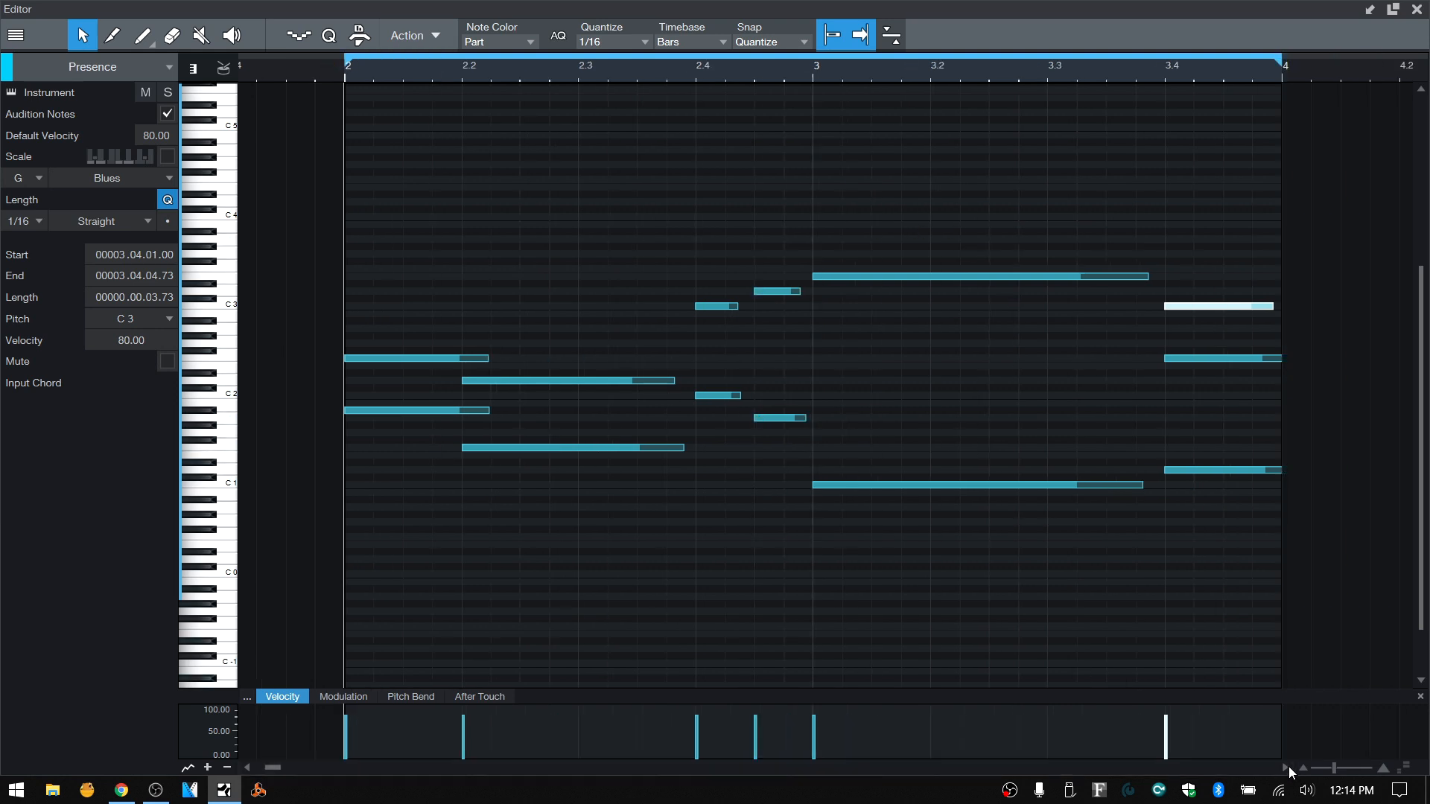
click(734, 630)
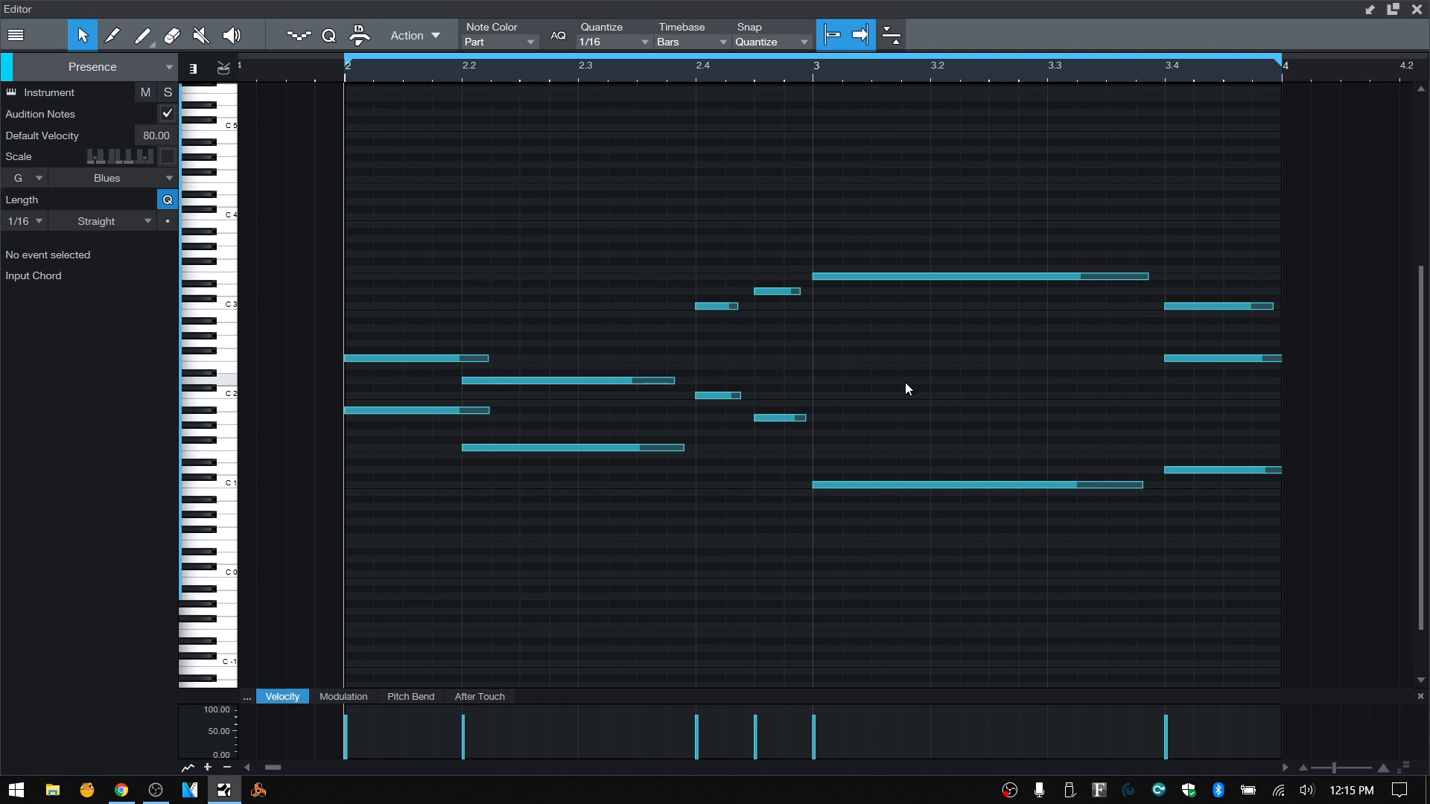
Step: Humanize all notes with a velocity range of -15% to 15% and a note start range of -0.00.25 to 0.00.25
click(431, 28)
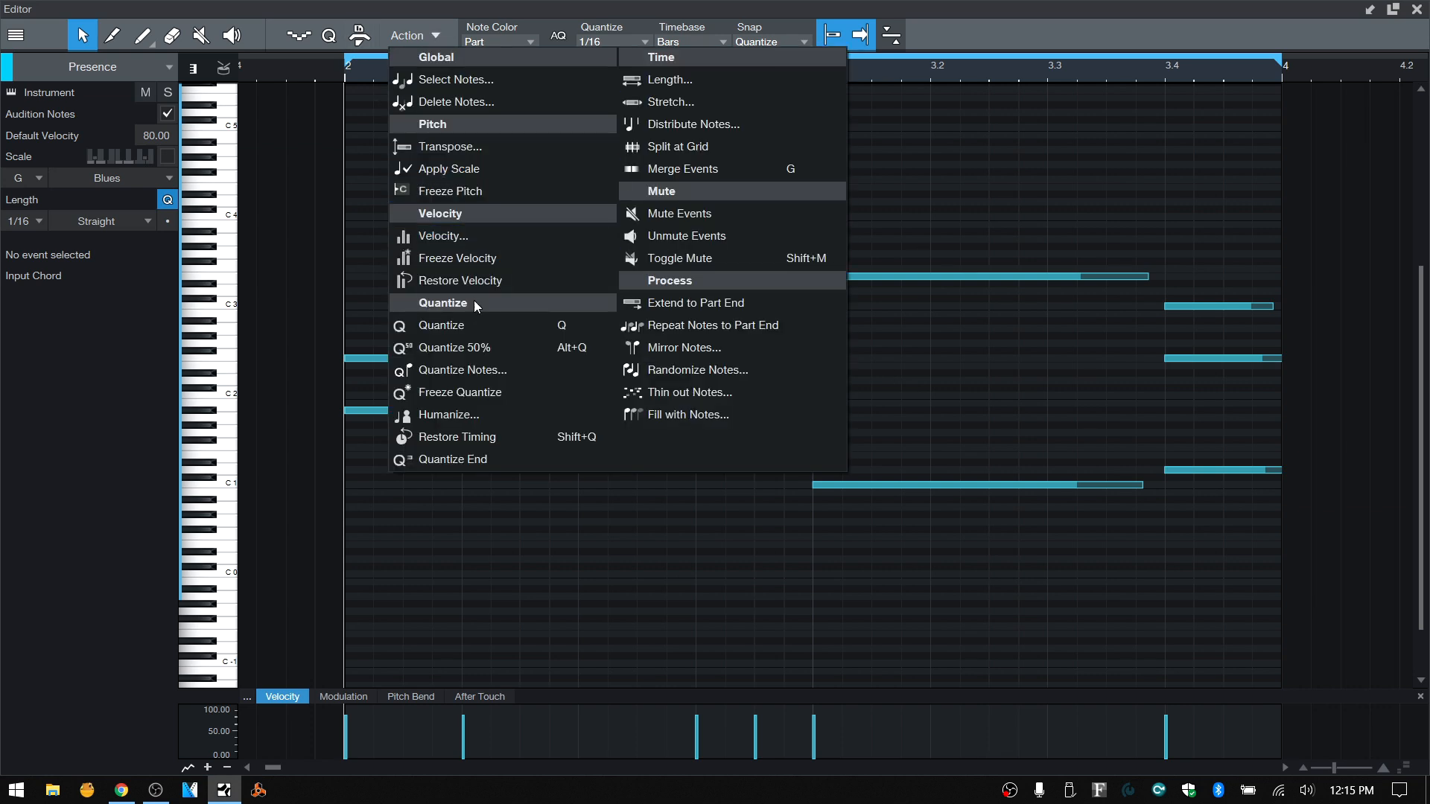
click(462, 414)
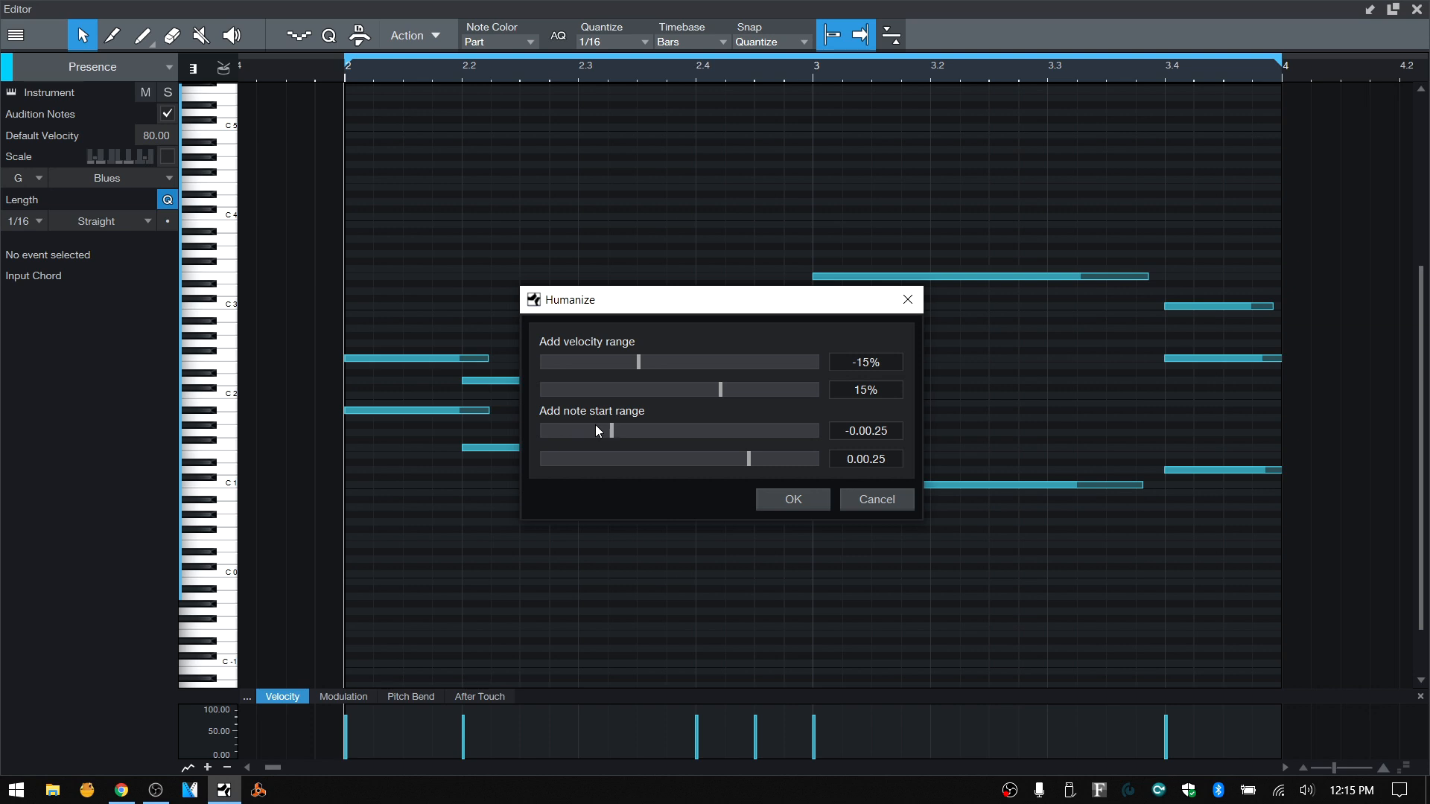
click(794, 500)
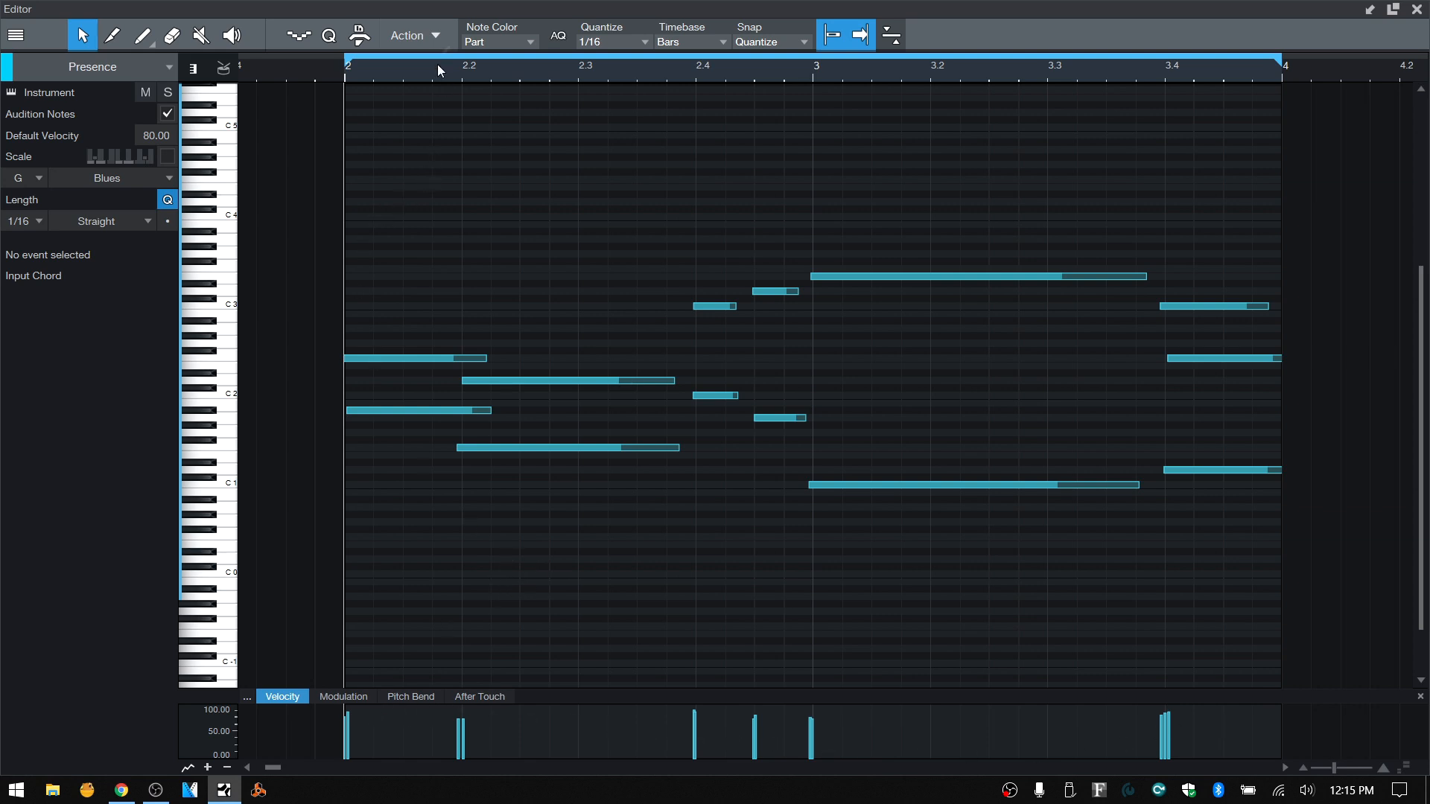
Step: Apply Restore Timing to all notes in the part
click(435, 37)
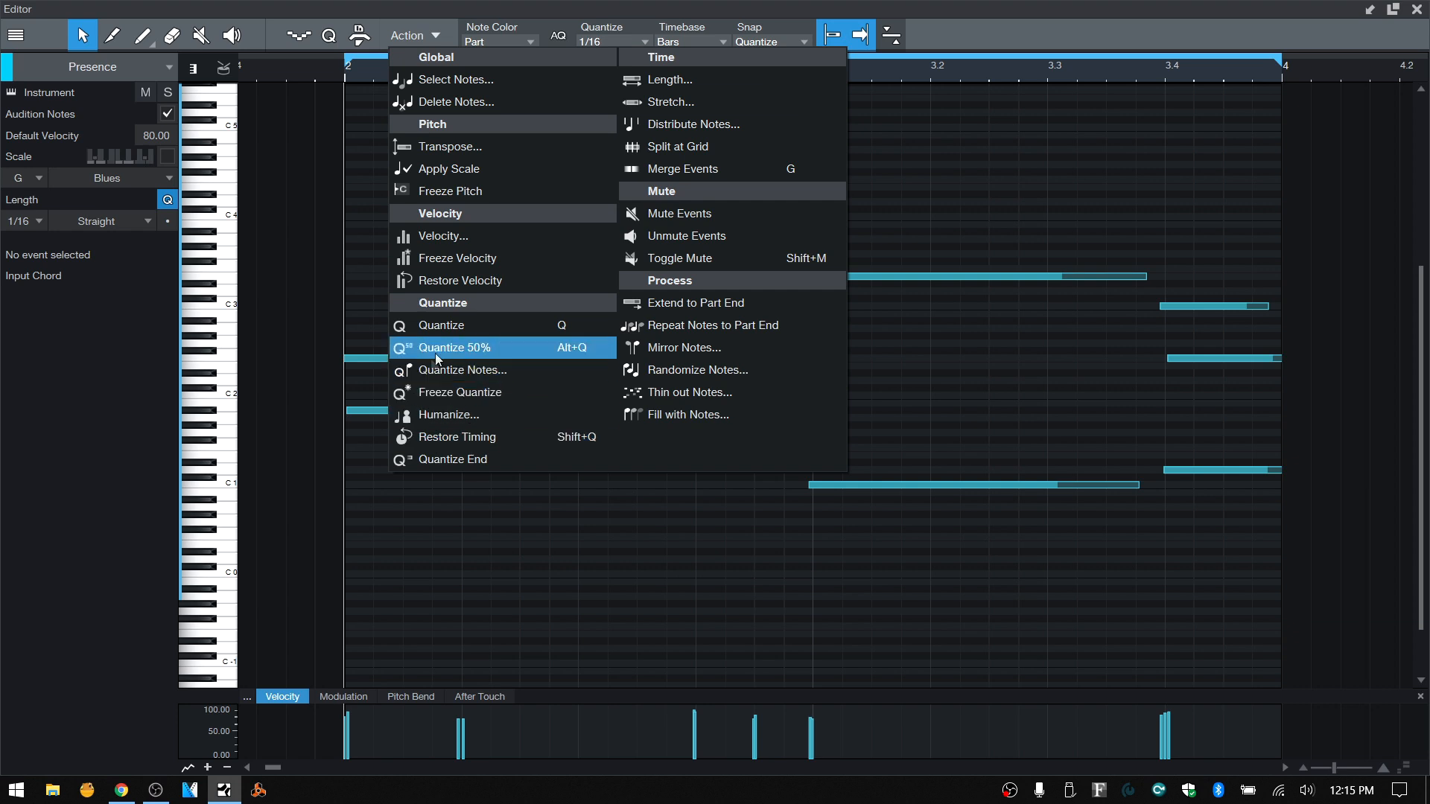
click(485, 443)
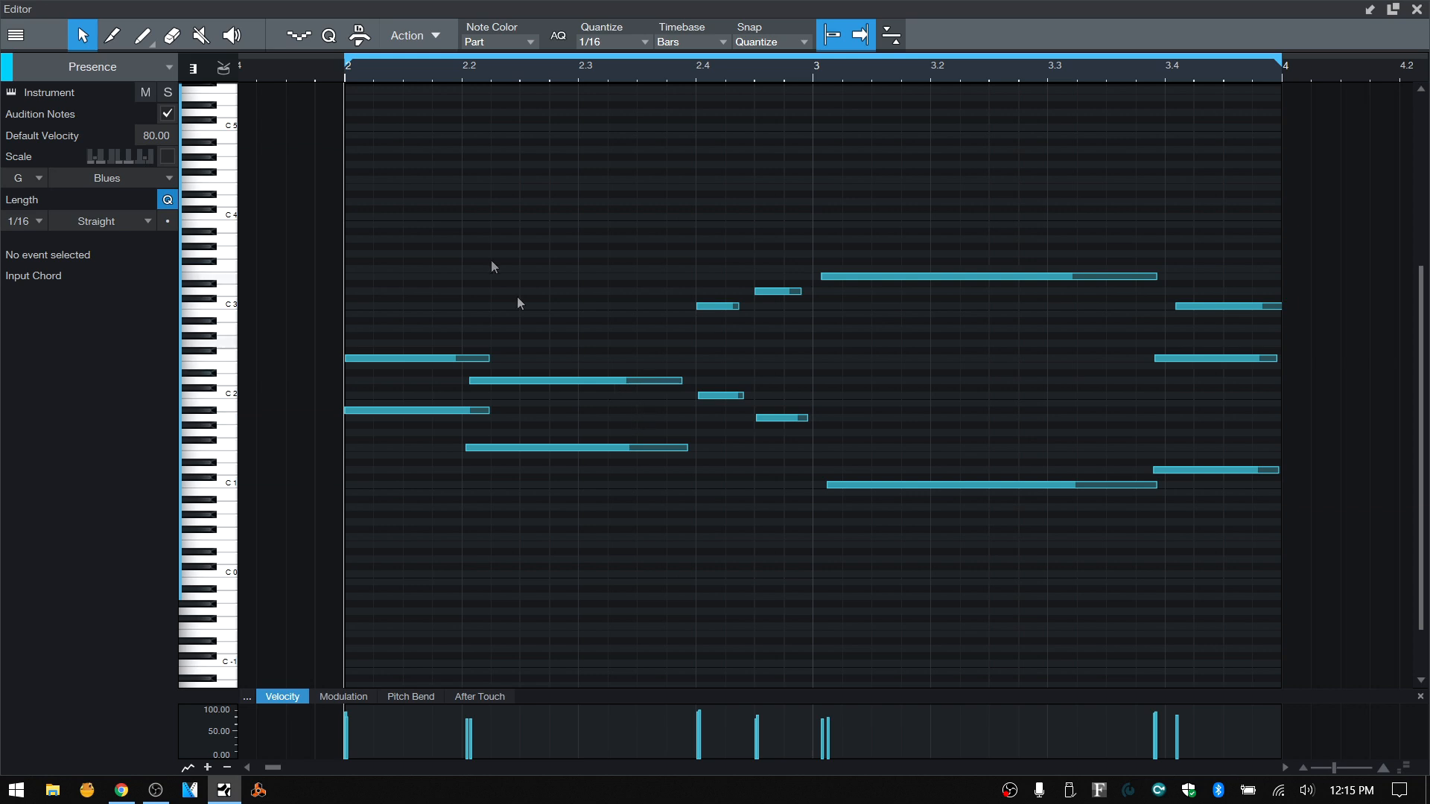
Step: Try Quantize End on all notes with the 1/16 grid and undo it
click(434, 37)
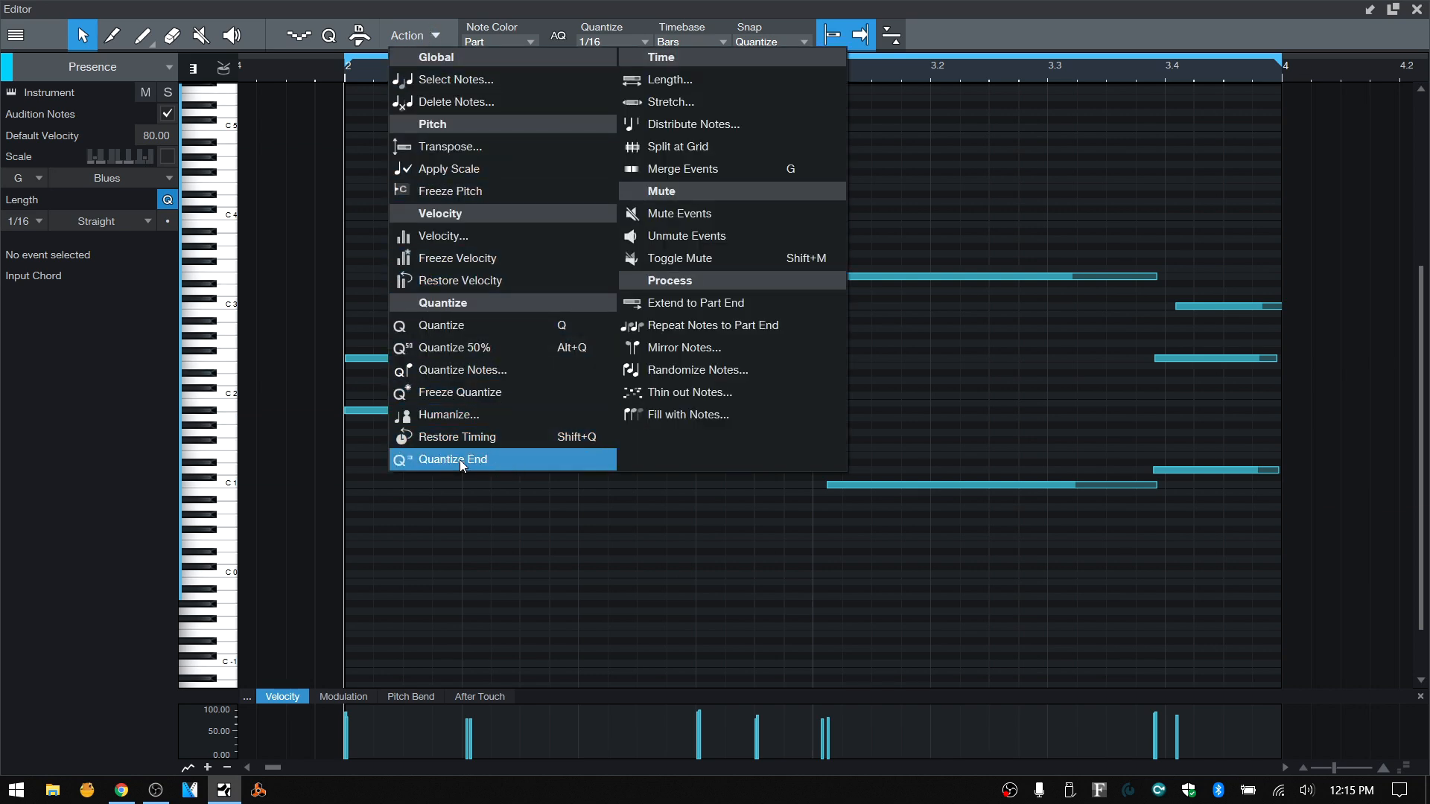
click(442, 565)
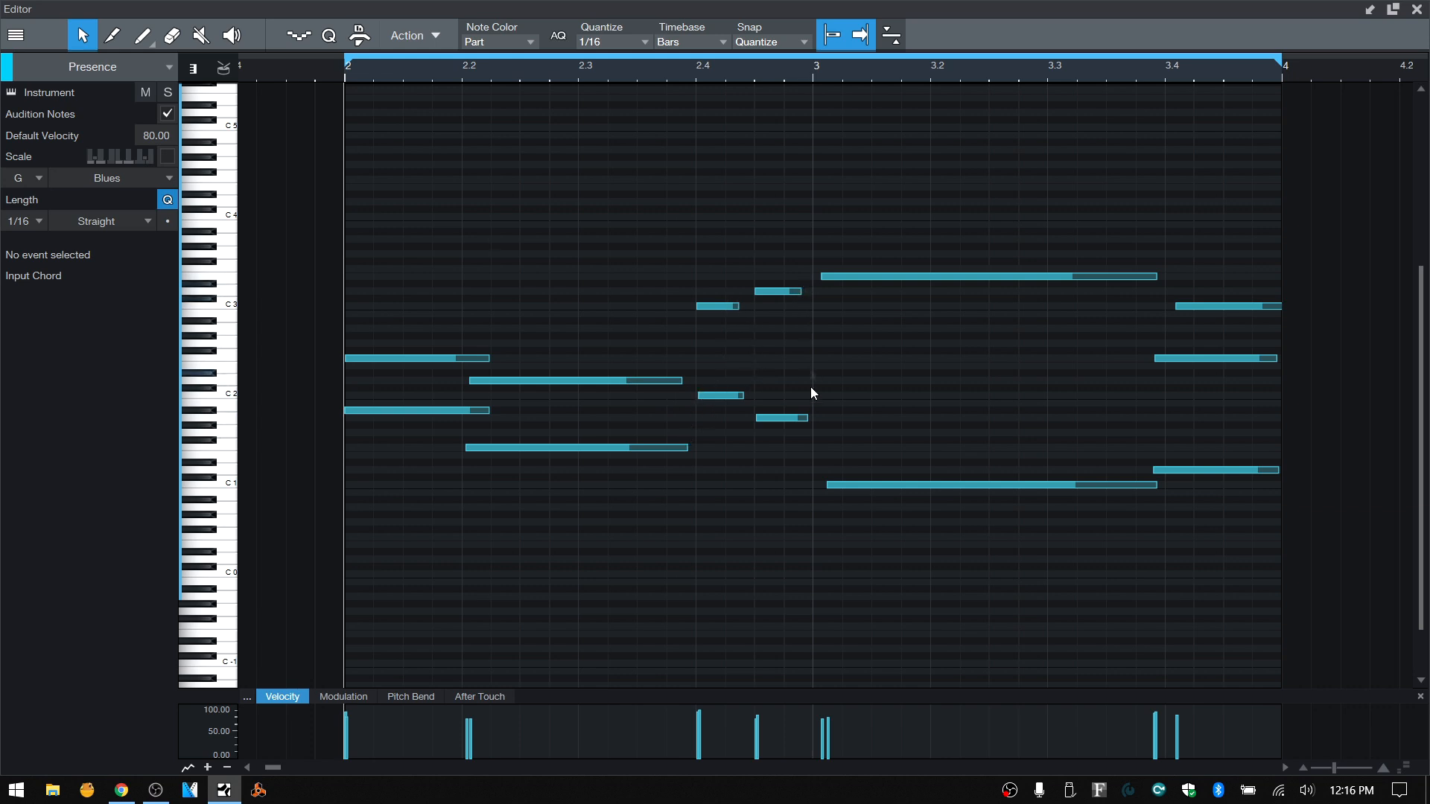
click(435, 37)
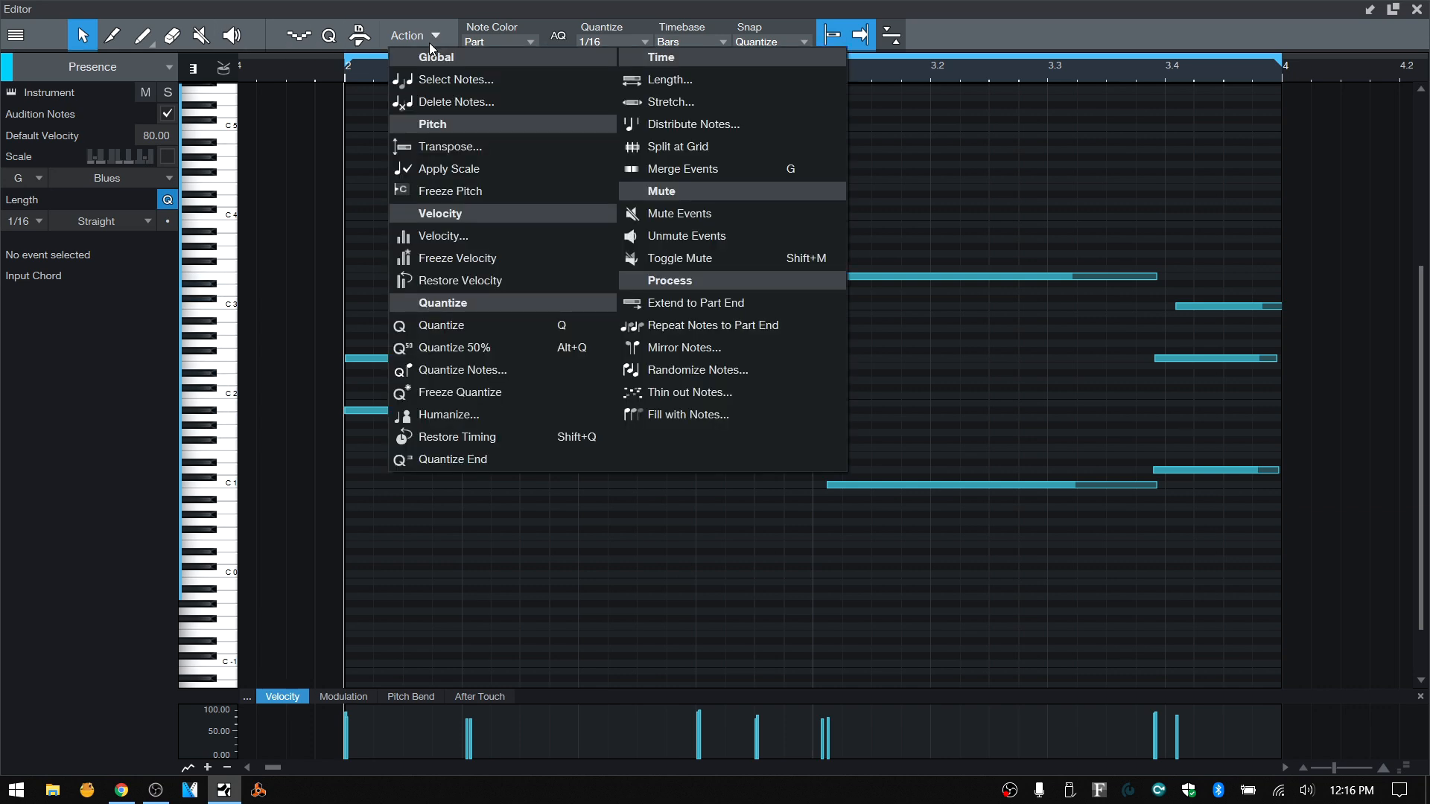
click(439, 459)
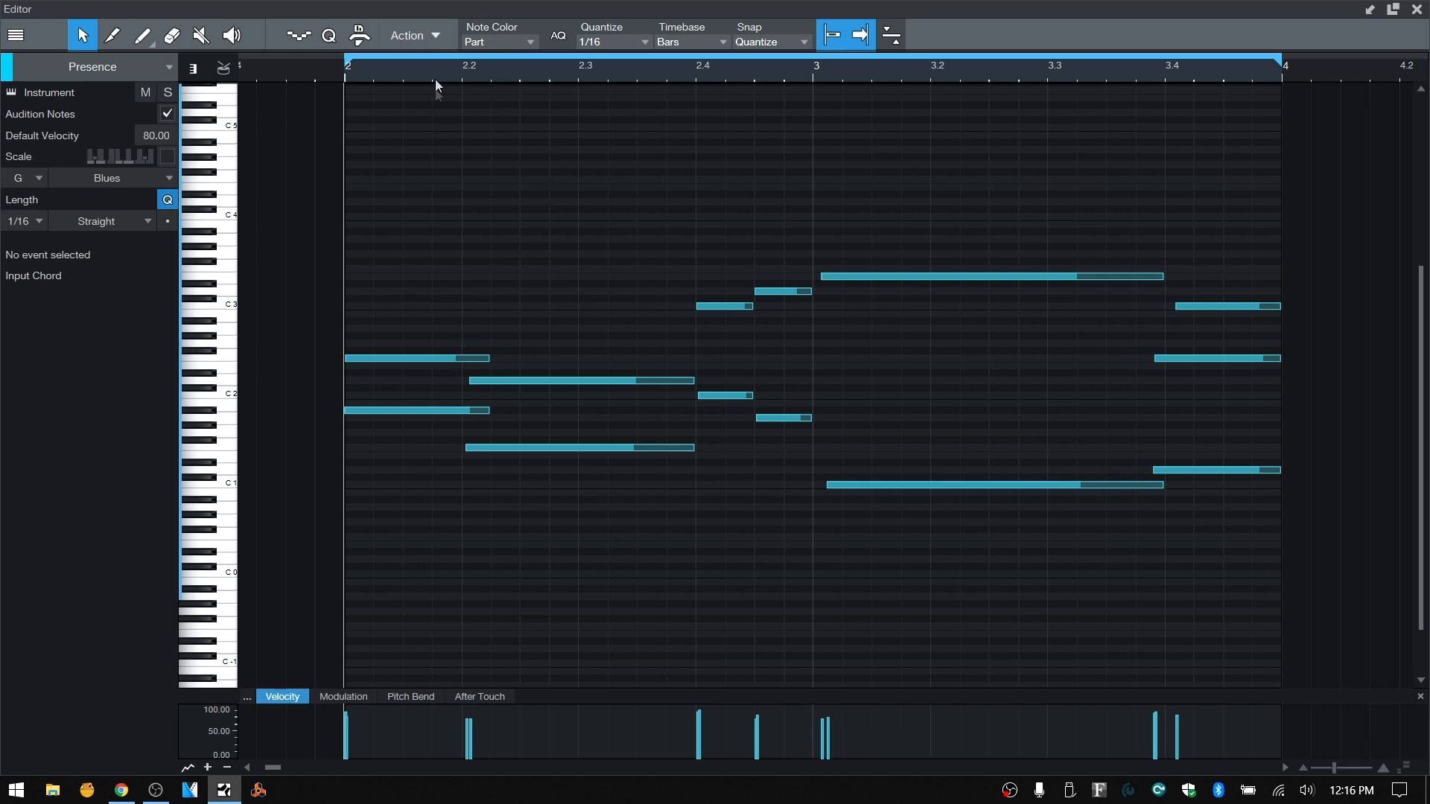
key(ctrl+z)
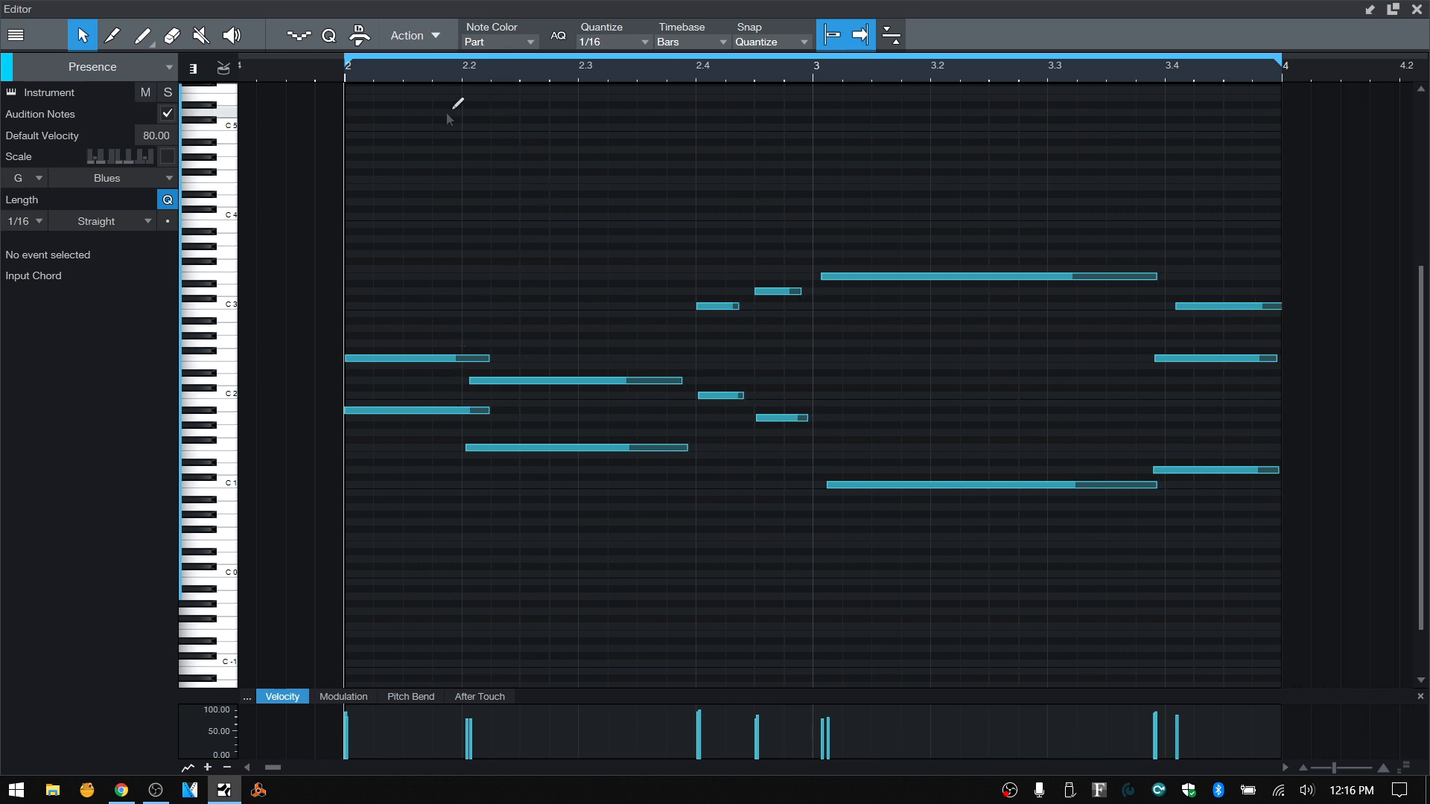
Step: Try lengthening all notes by adding 1/8 (0.02.00) with the Length action, and undo the change
click(438, 34)
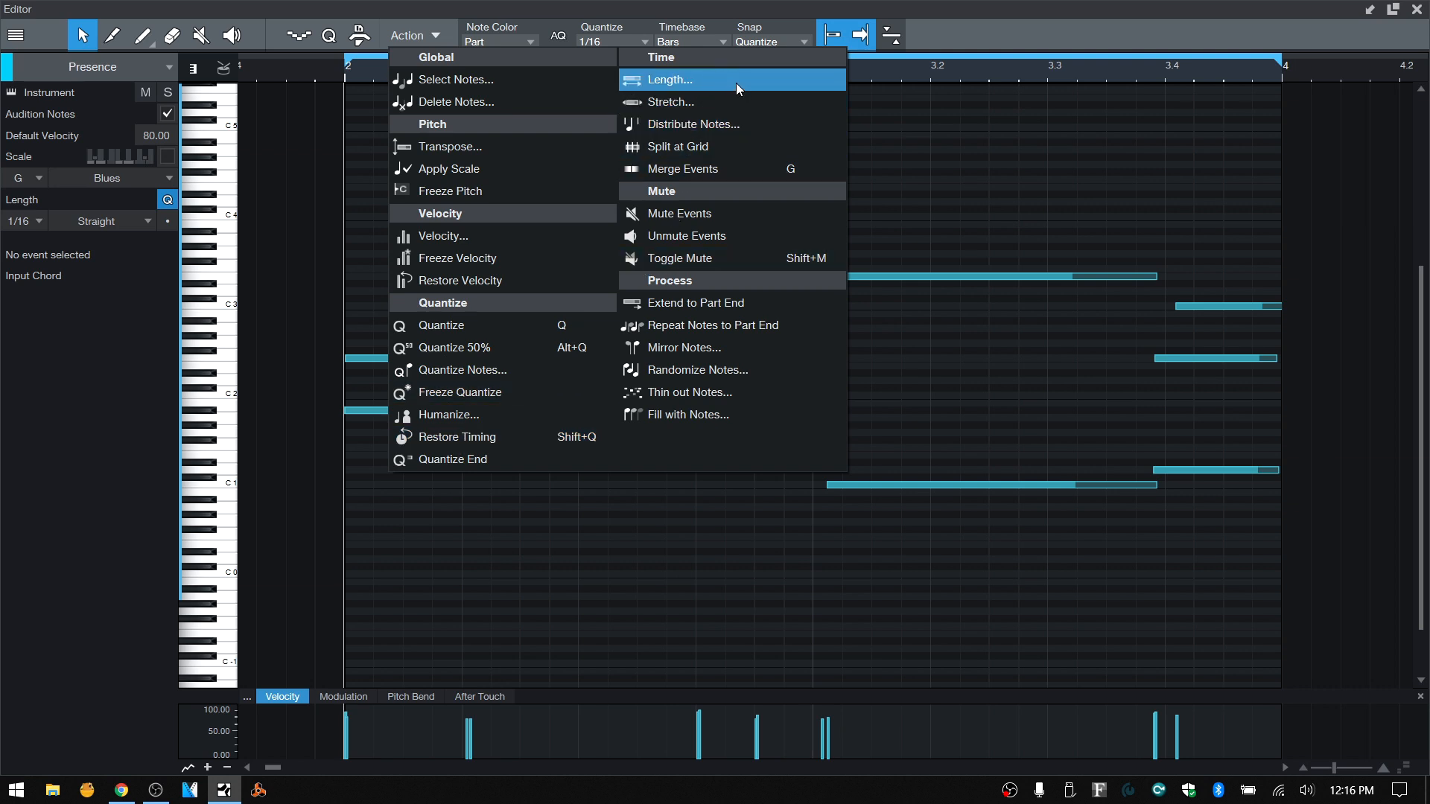
click(696, 78)
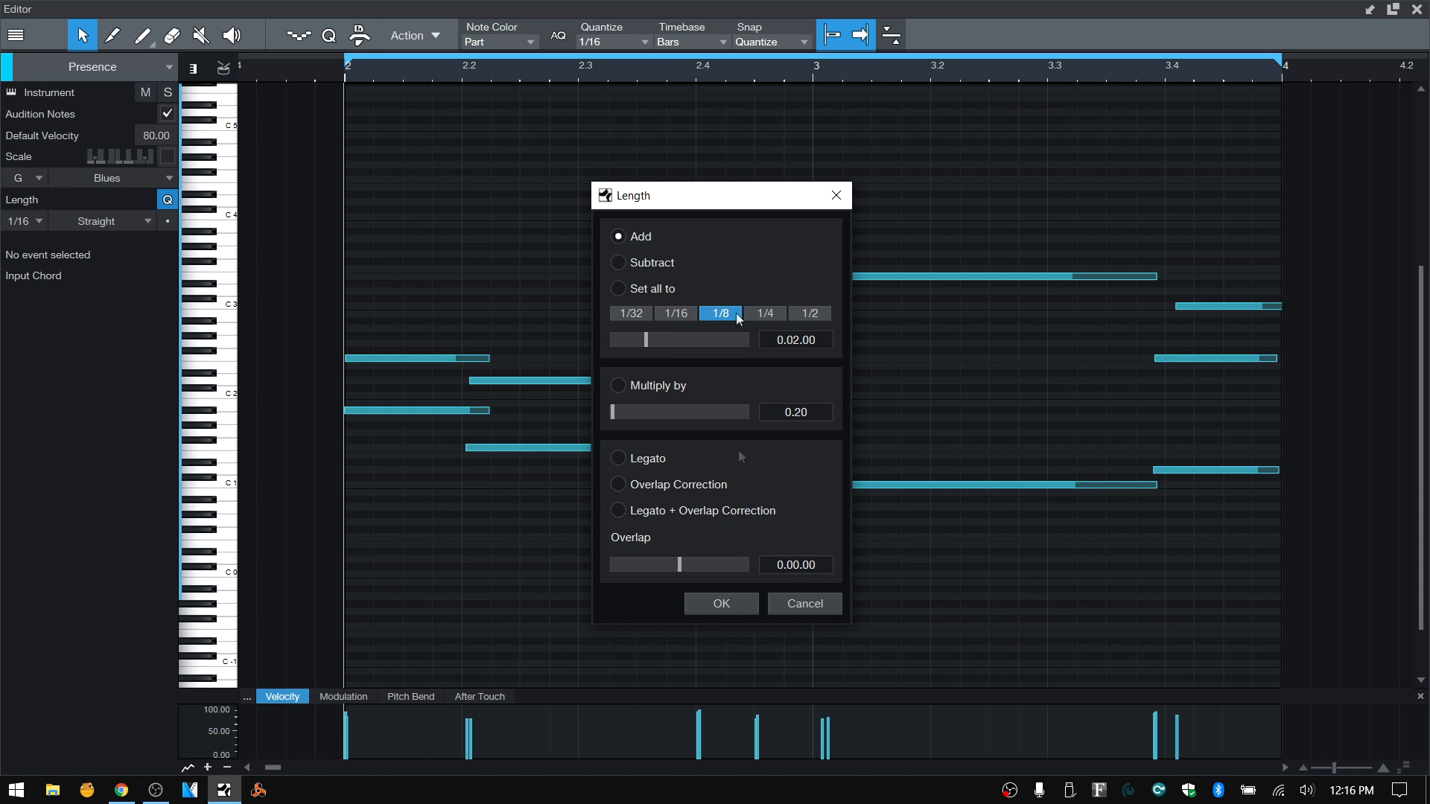
drag(726, 194, 203, 145)
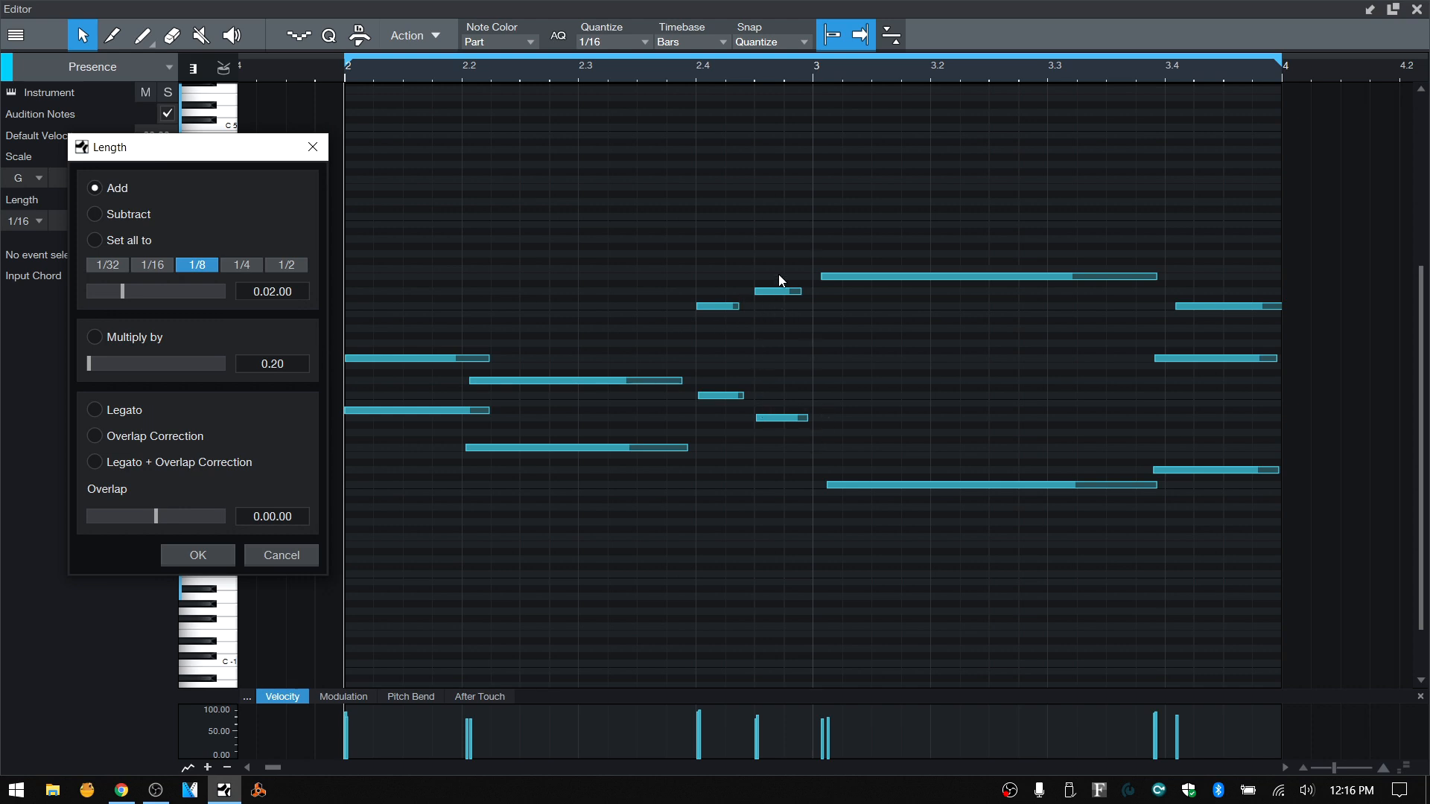
click(198, 556)
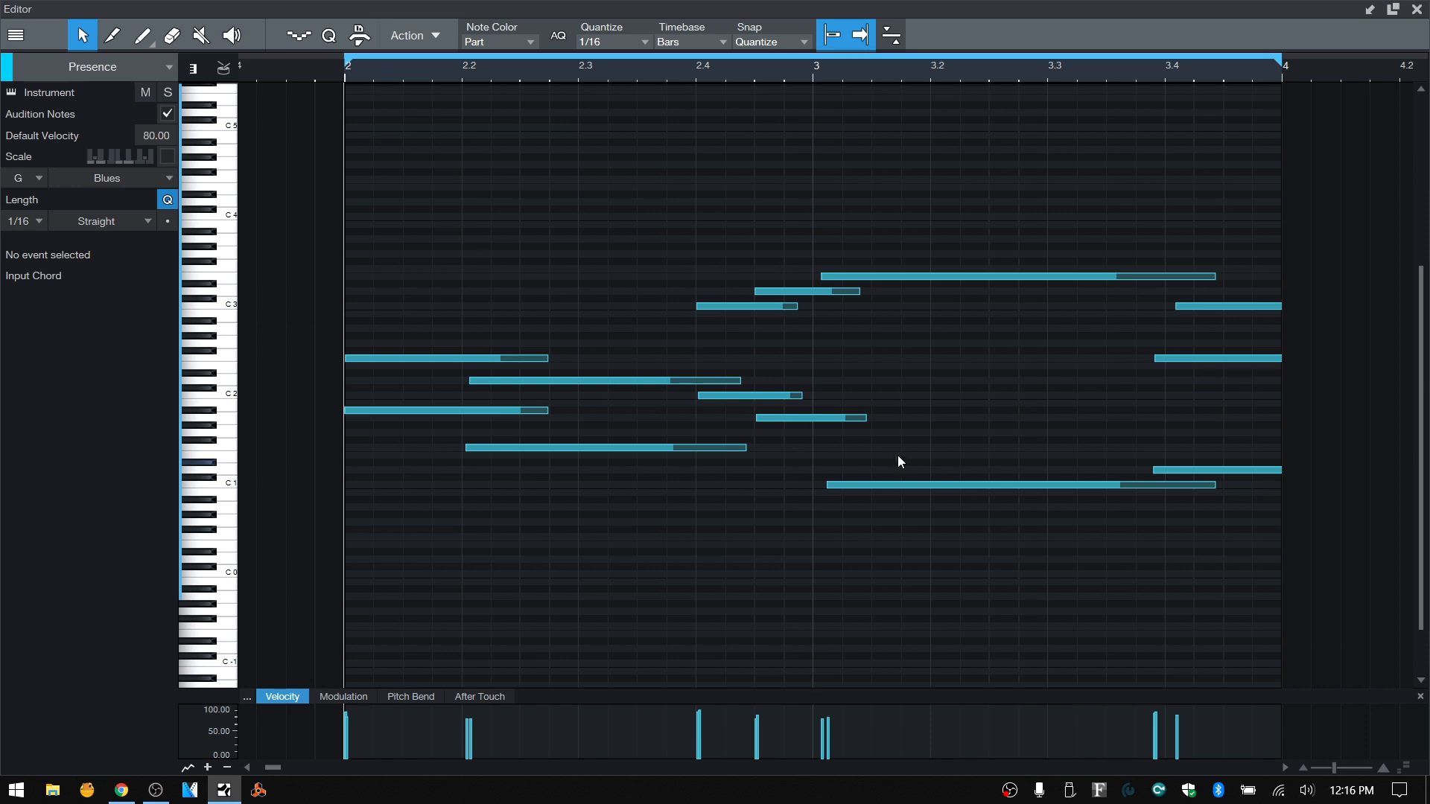
key(ctrl+z)
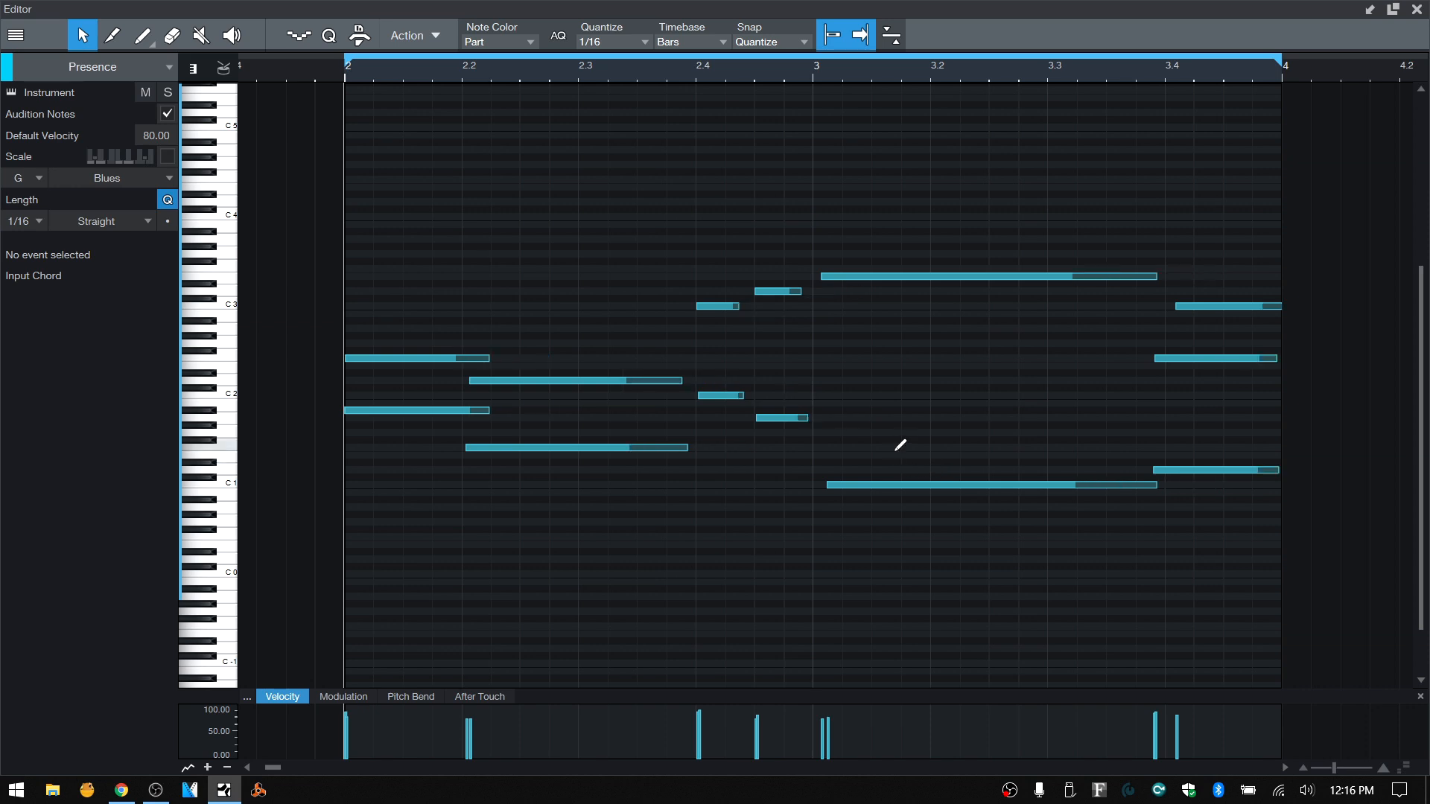
Step: Try setting all note lengths to 1/8 with the Length action, and undo the change
click(430, 33)
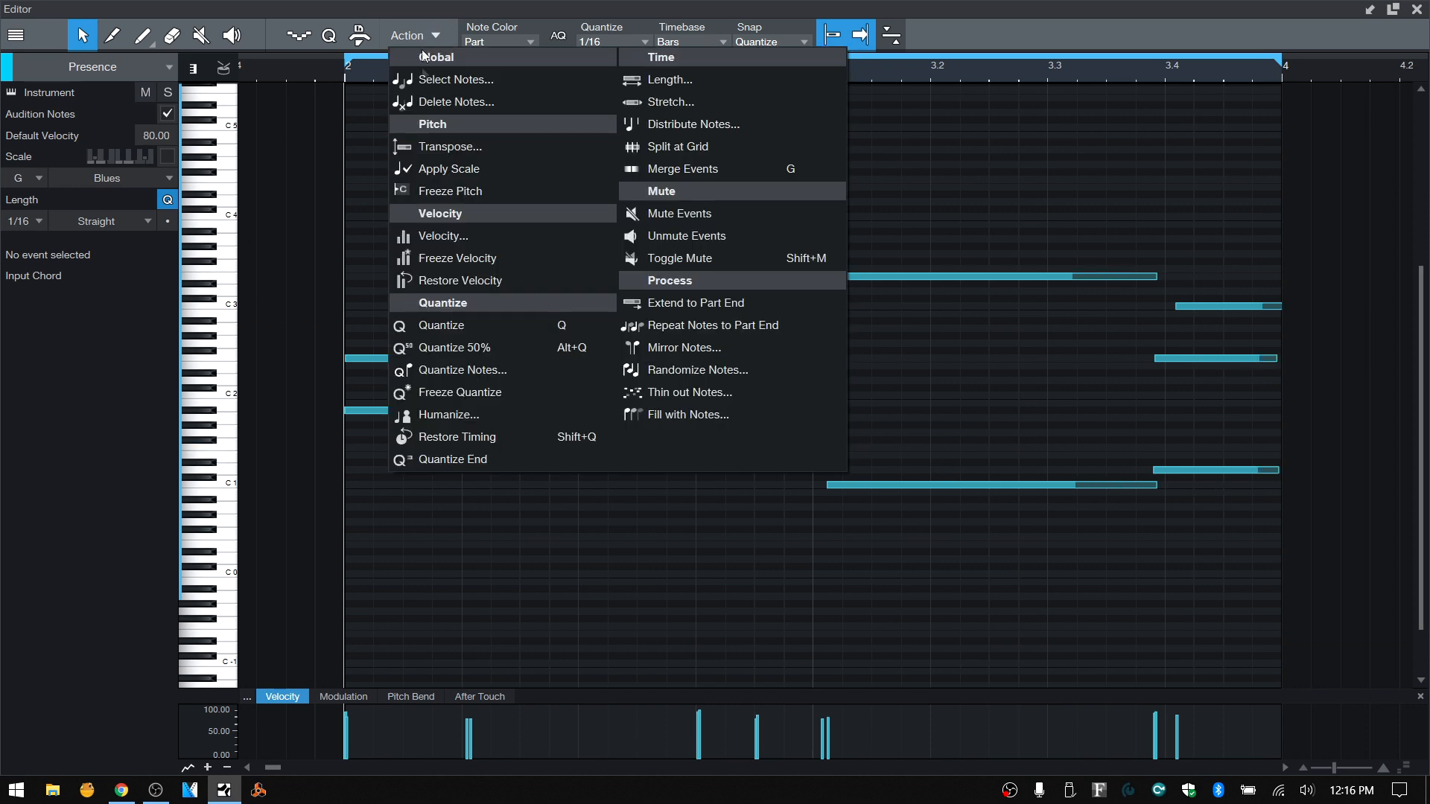
click(695, 82)
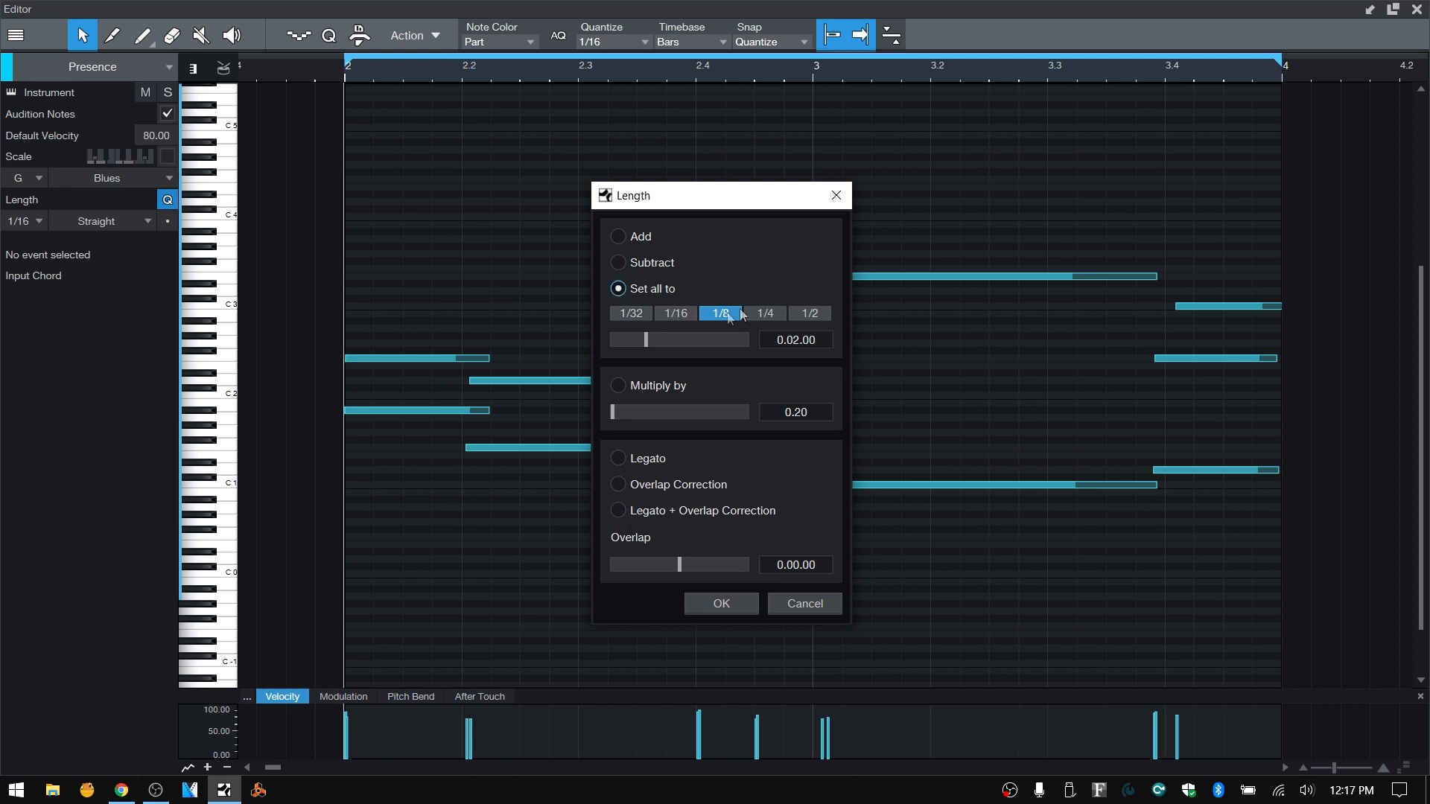
click(722, 605)
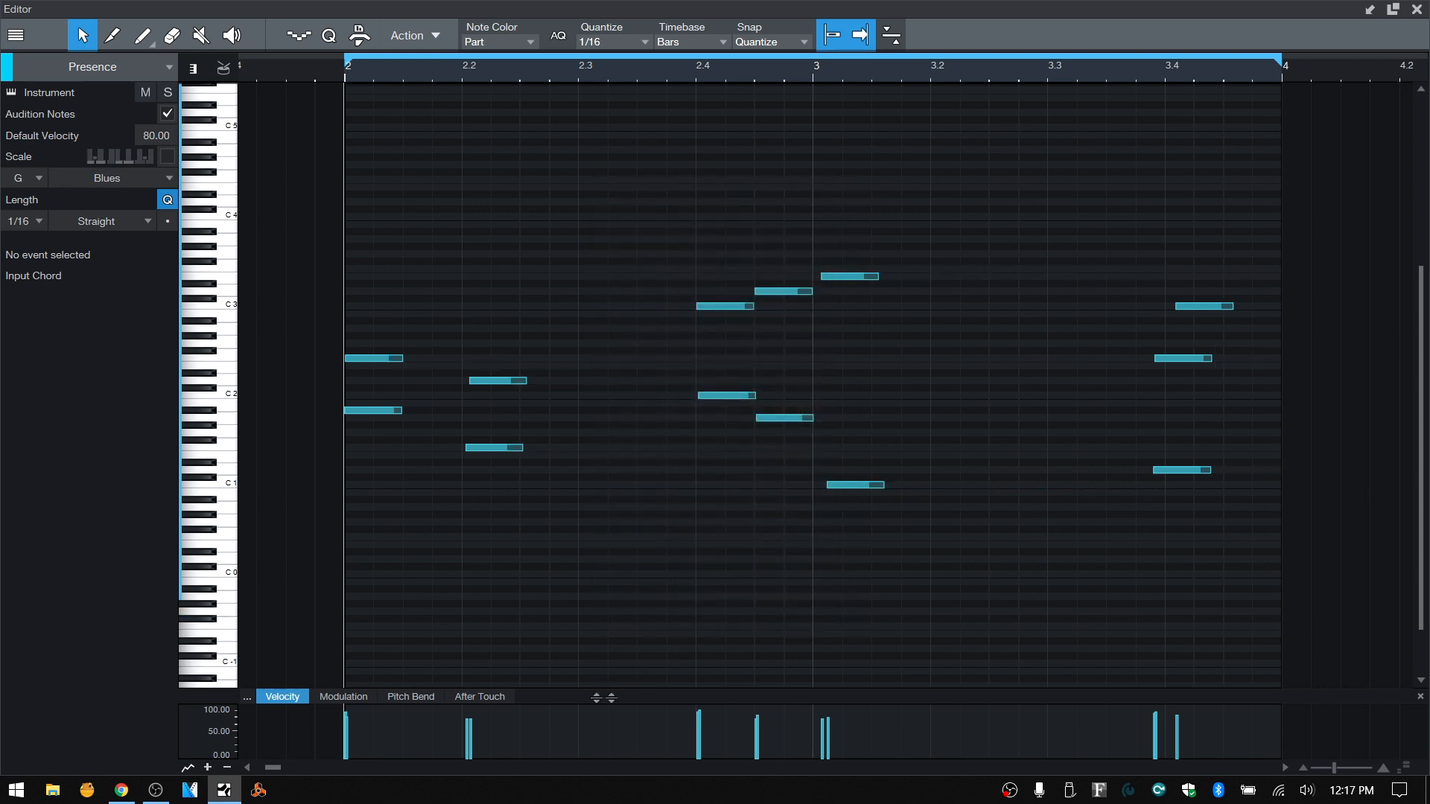
key(ctrl+z)
Step: Try the Length action's Legato option with an overlap of 0.00.00 on all notes, and undo it
click(426, 36)
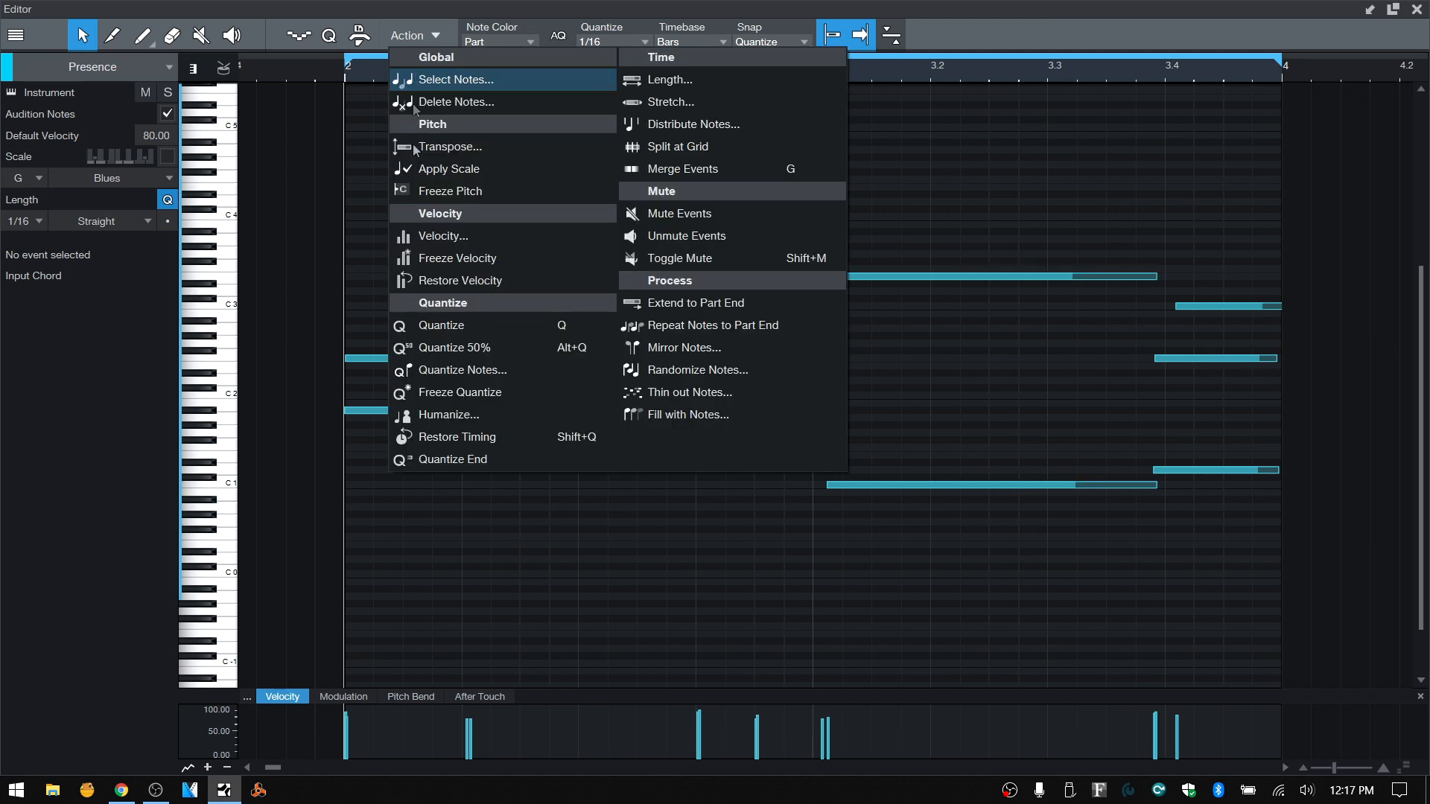
click(723, 85)
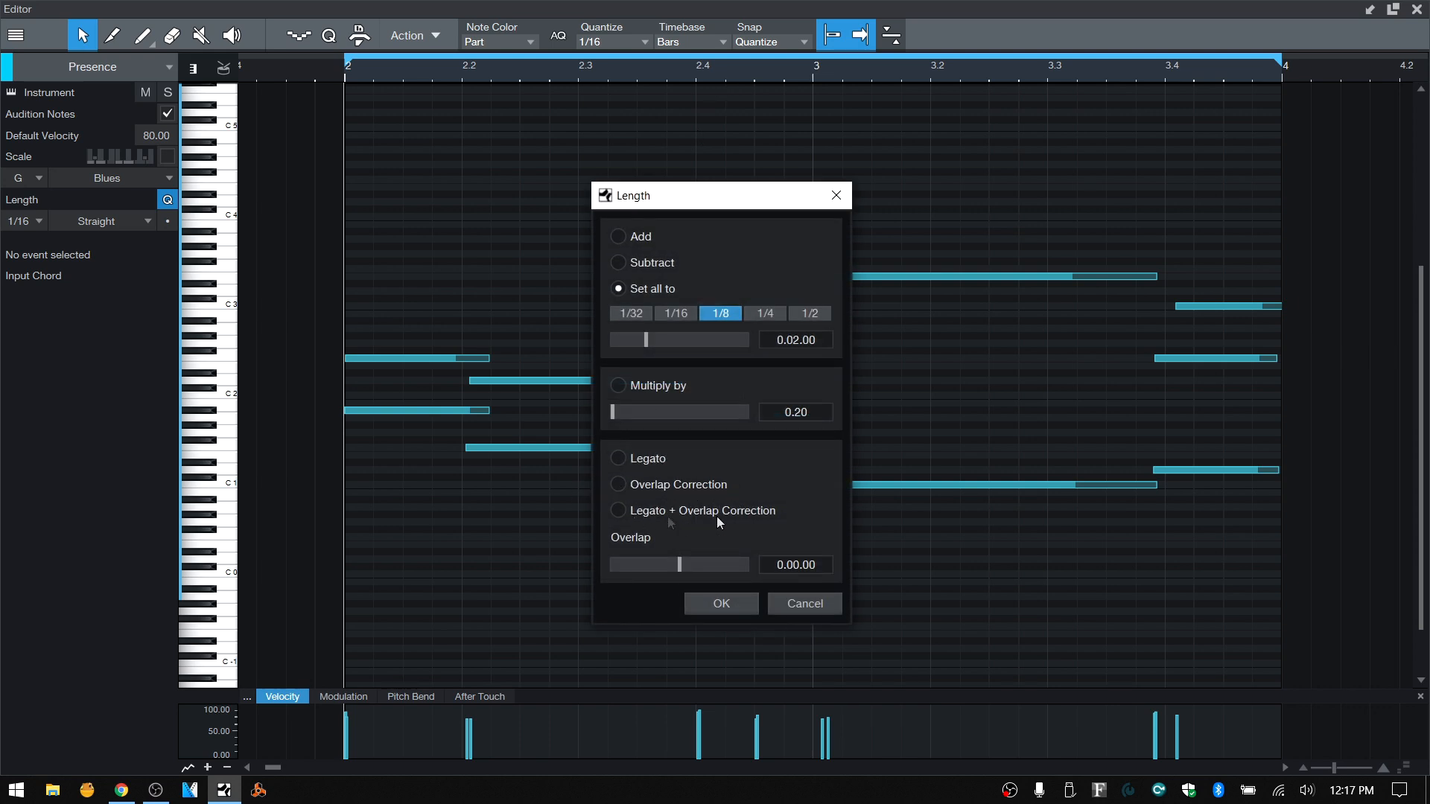
click(631, 458)
click(715, 608)
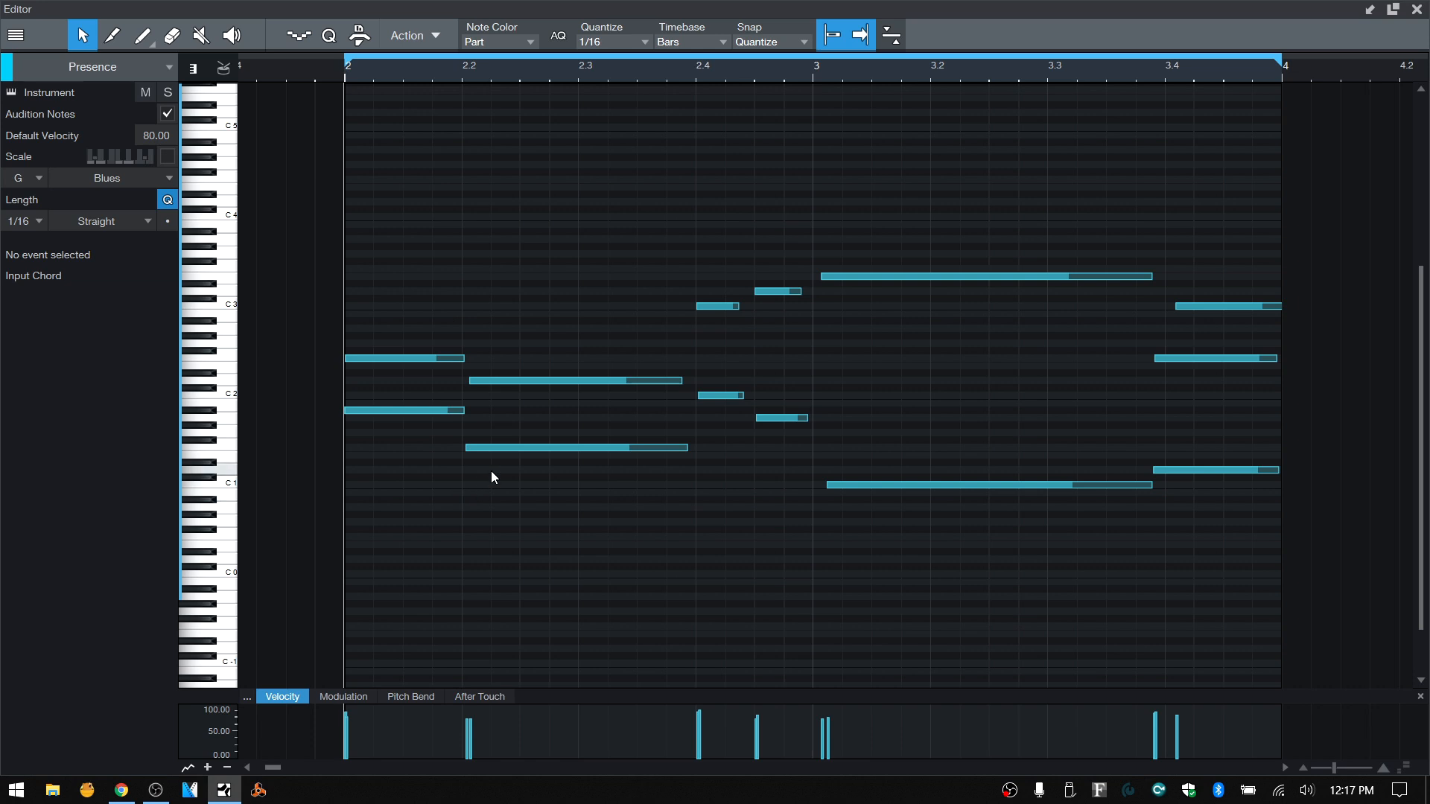
key(ctrl+z)
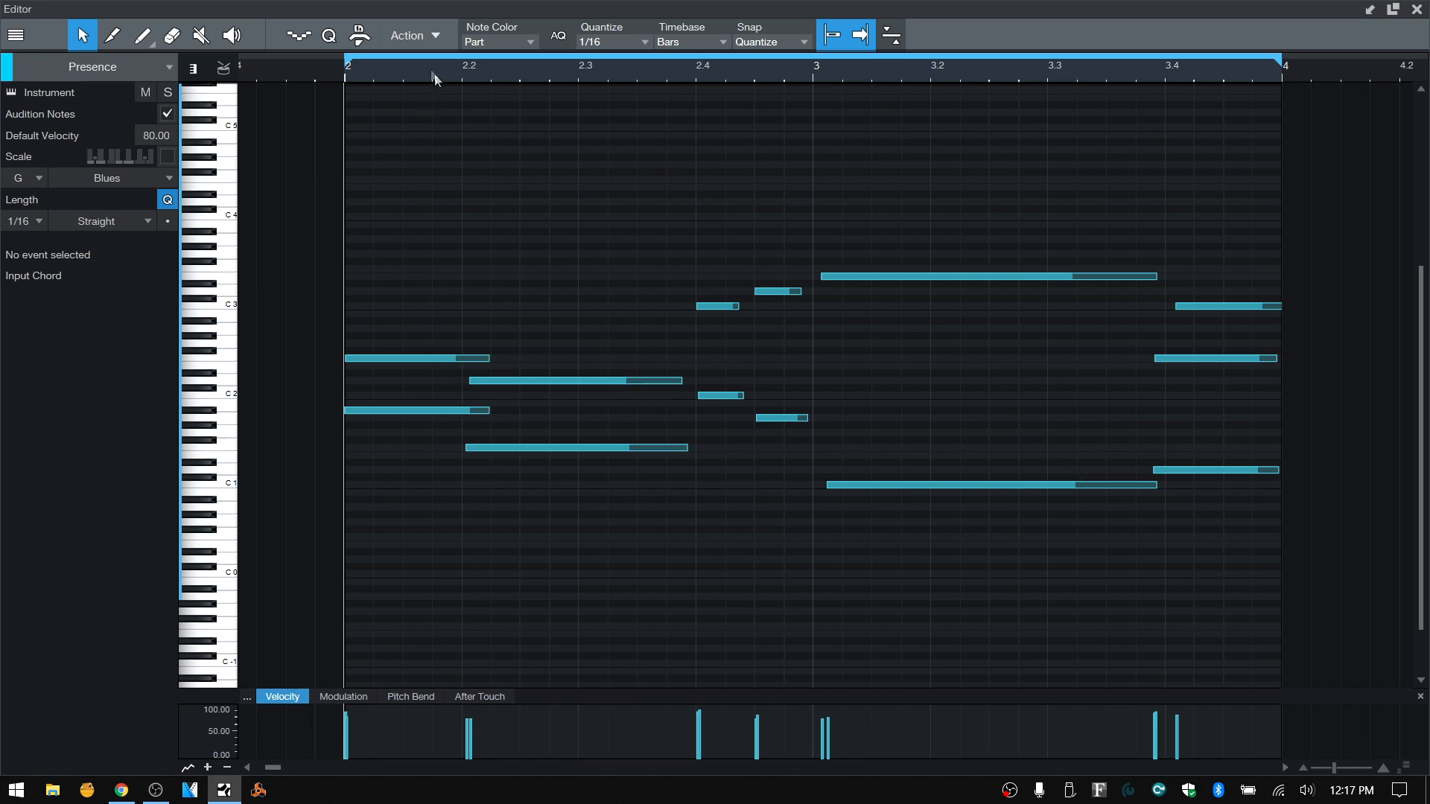
Step: Extend the end of the instrument part to beat 5.4 to make room for stretched notes
click(435, 36)
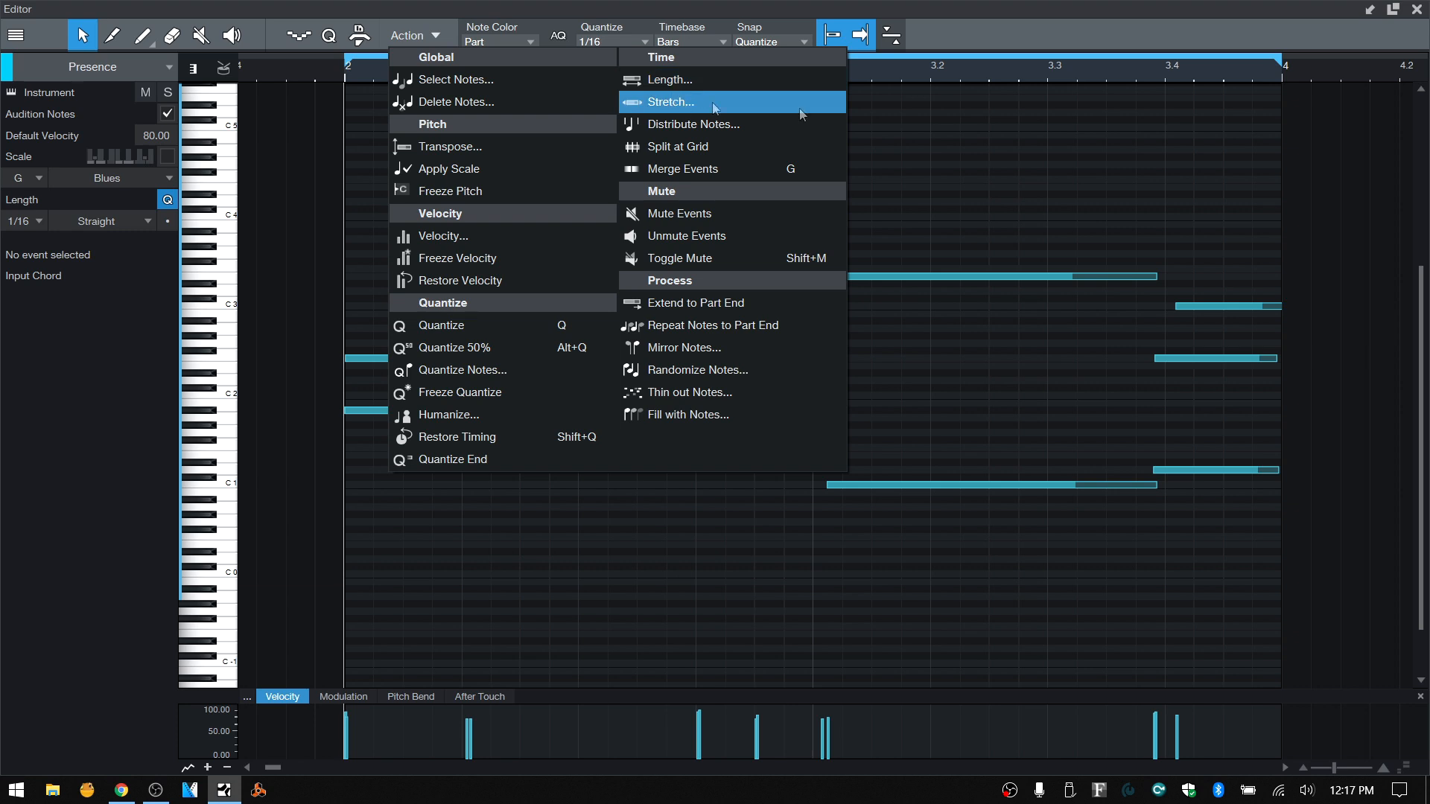
click(981, 146)
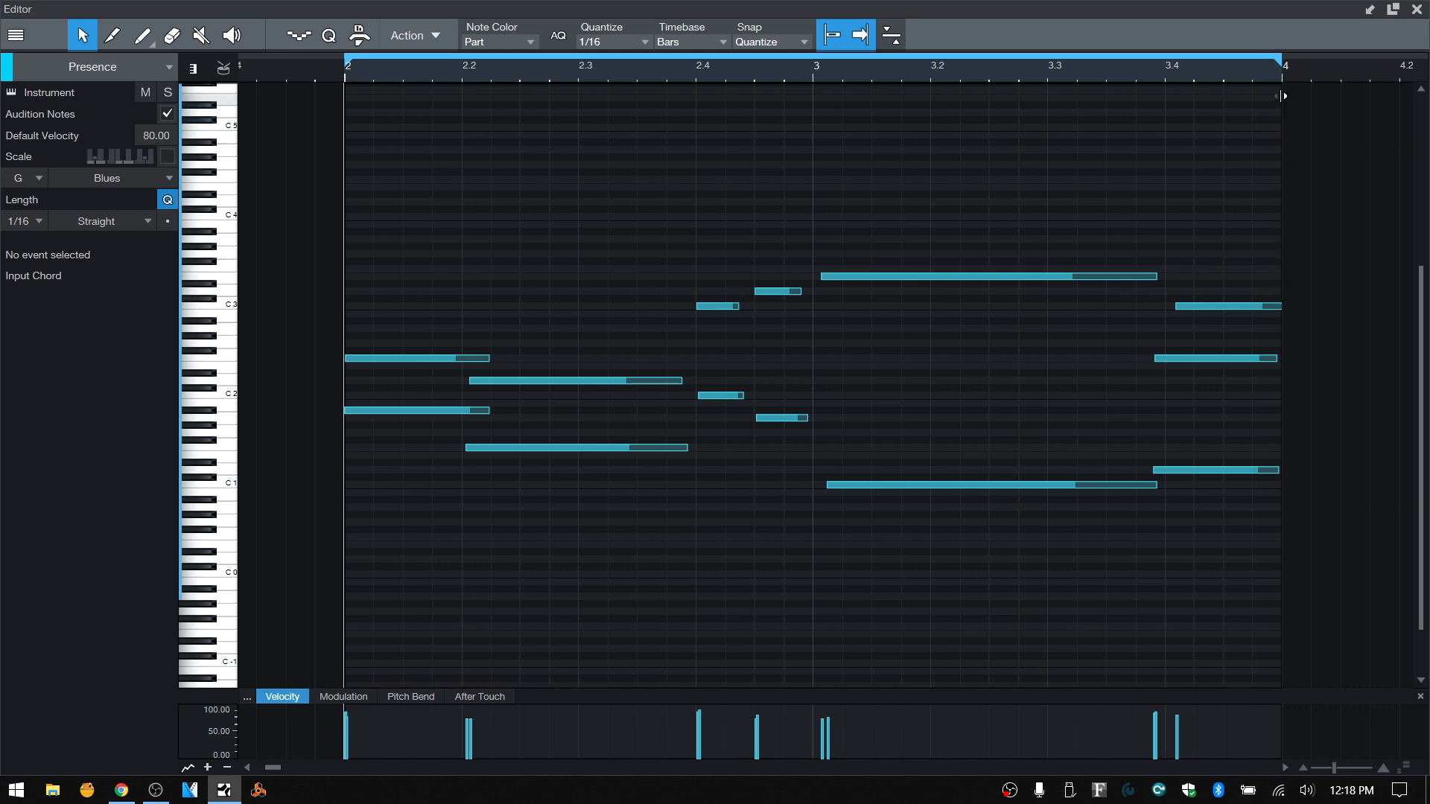
drag(1281, 95, 1361, 105)
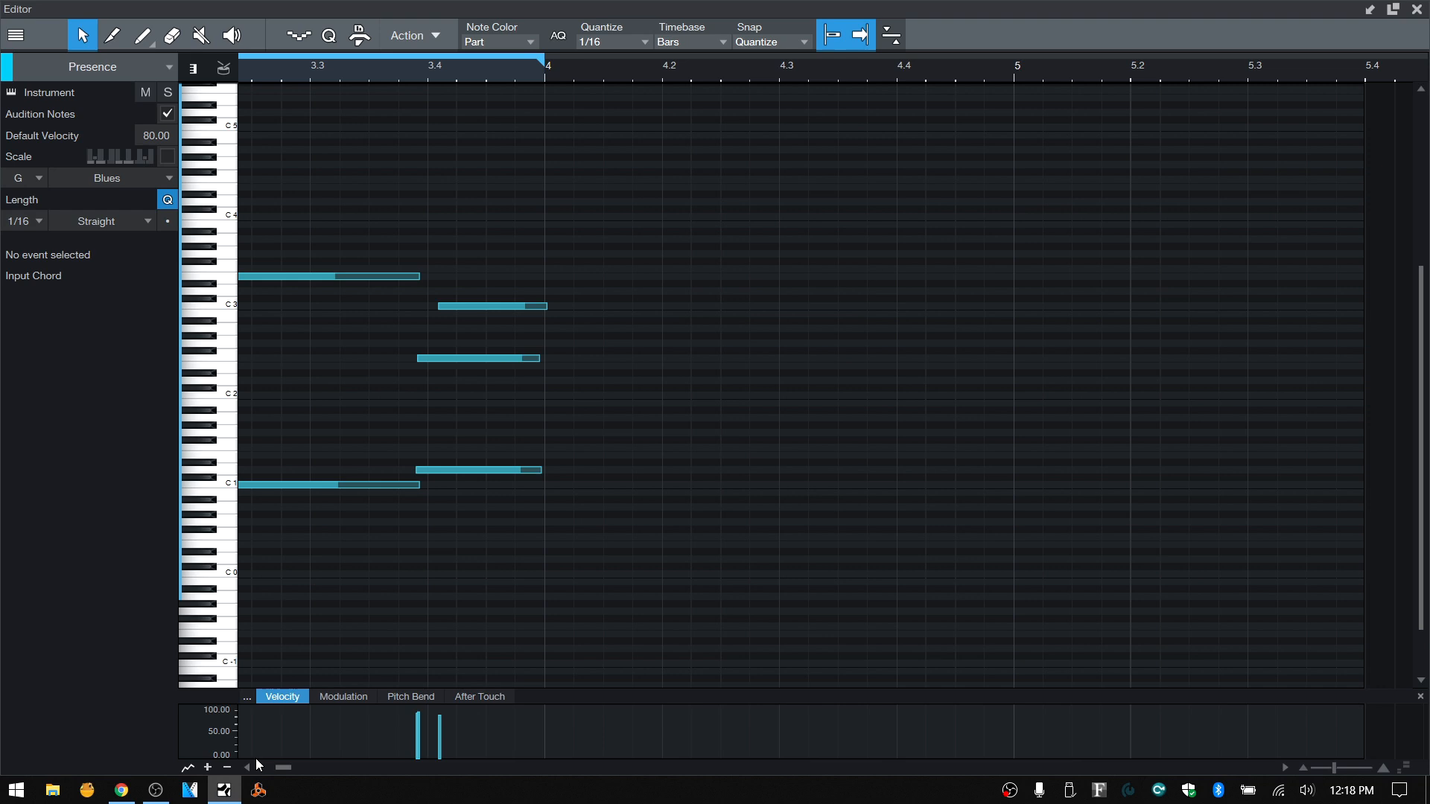
drag(250, 767, 251, 767)
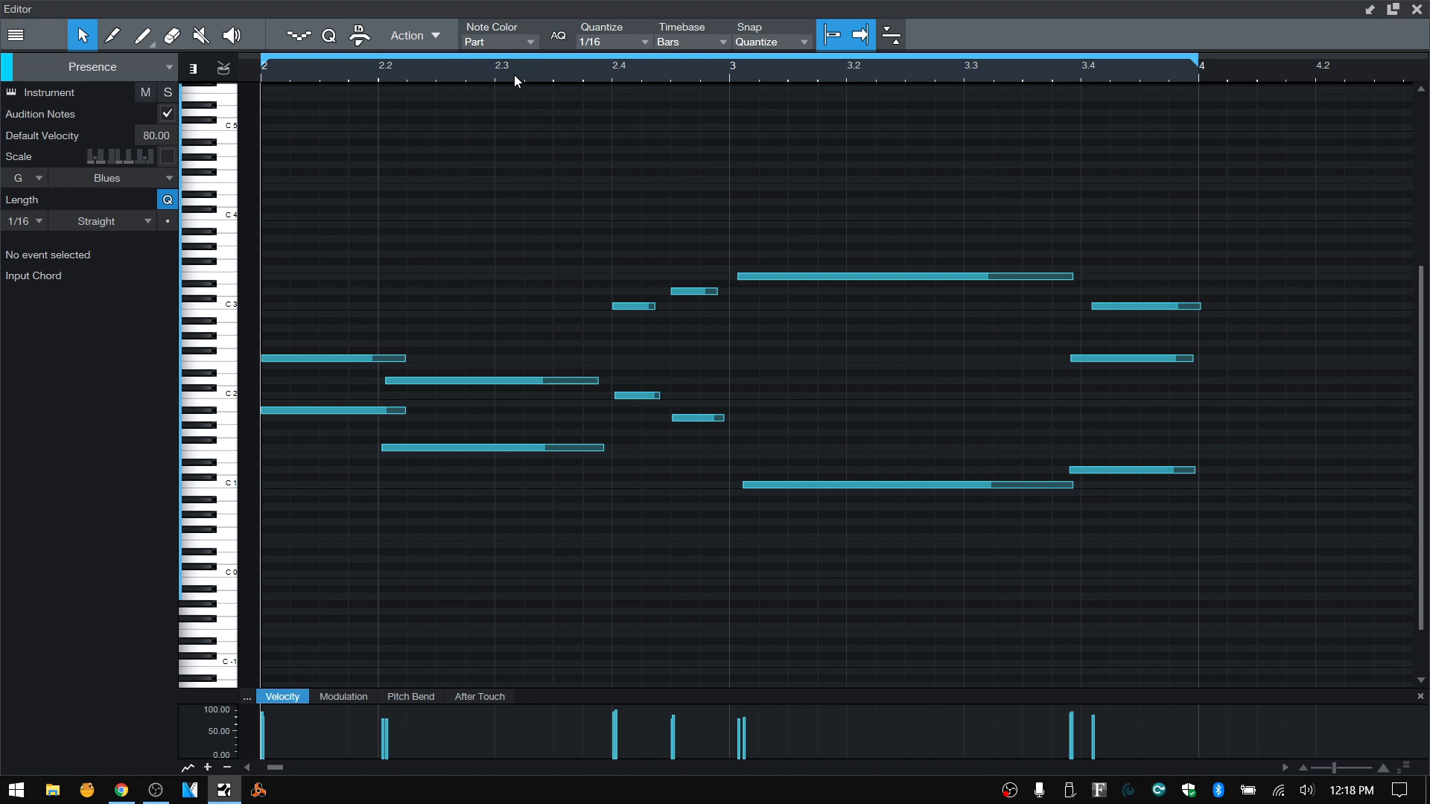
Step: Stretch all notes with Double Tempo, audition the result from bar 2, and undo the stretch
key(space)
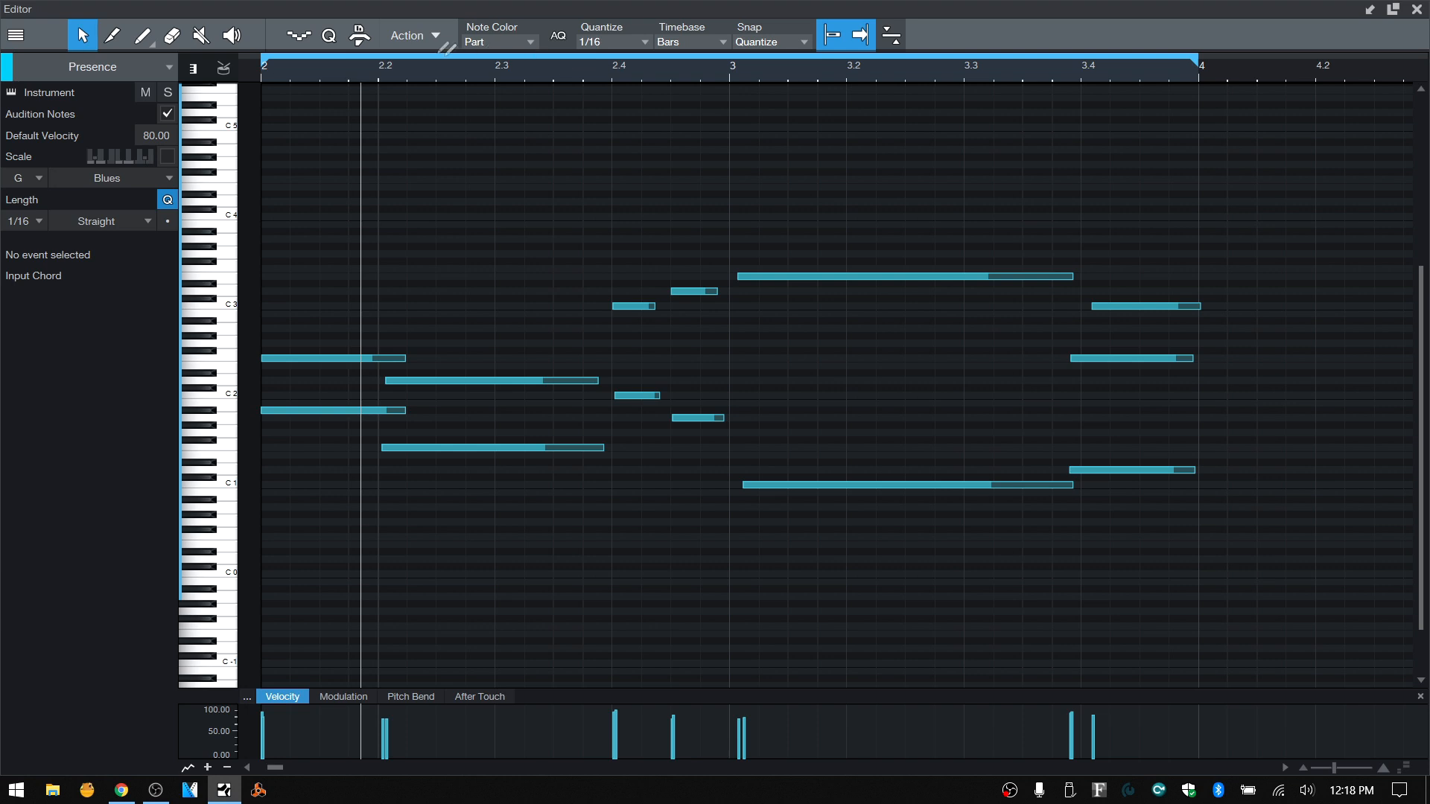
click(423, 36)
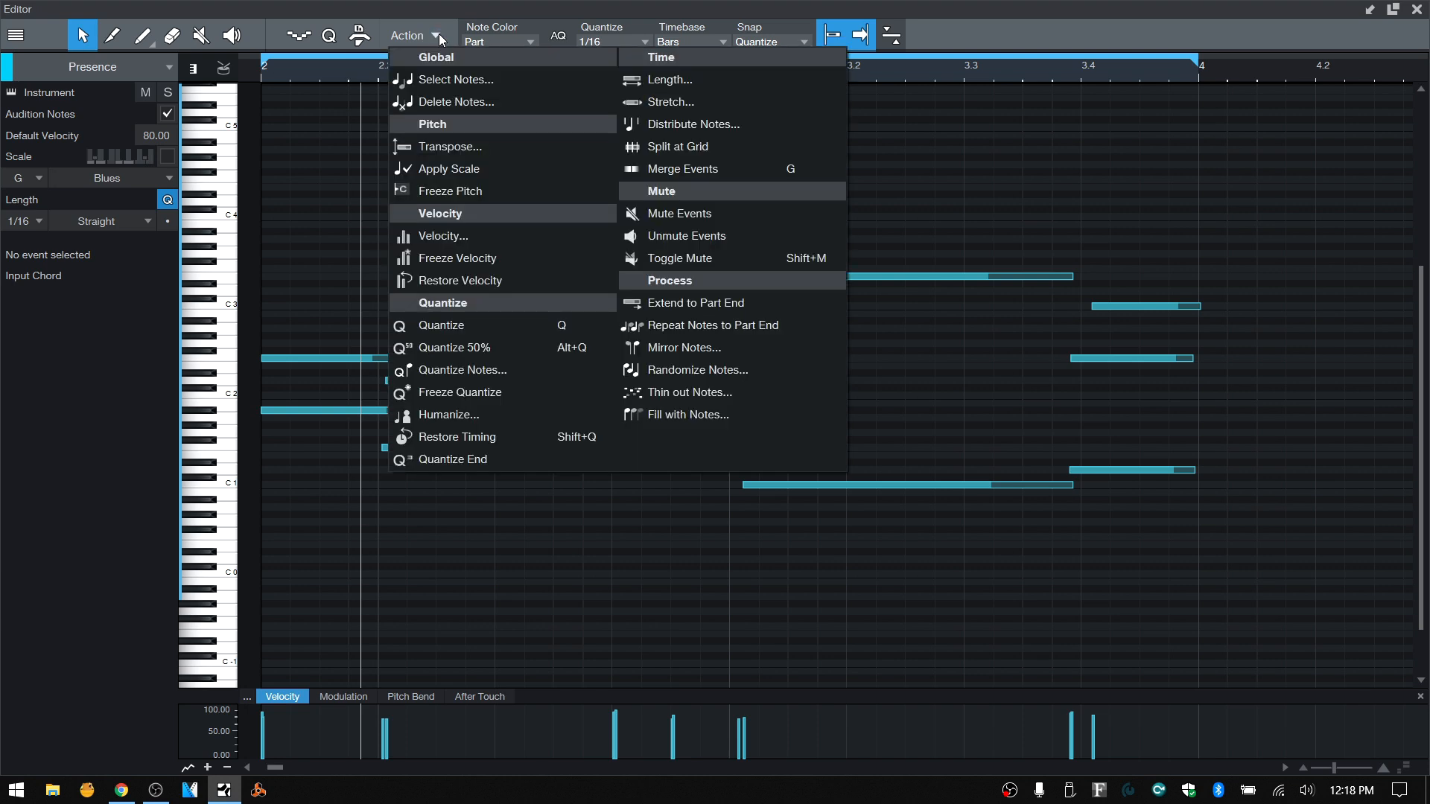
click(660, 103)
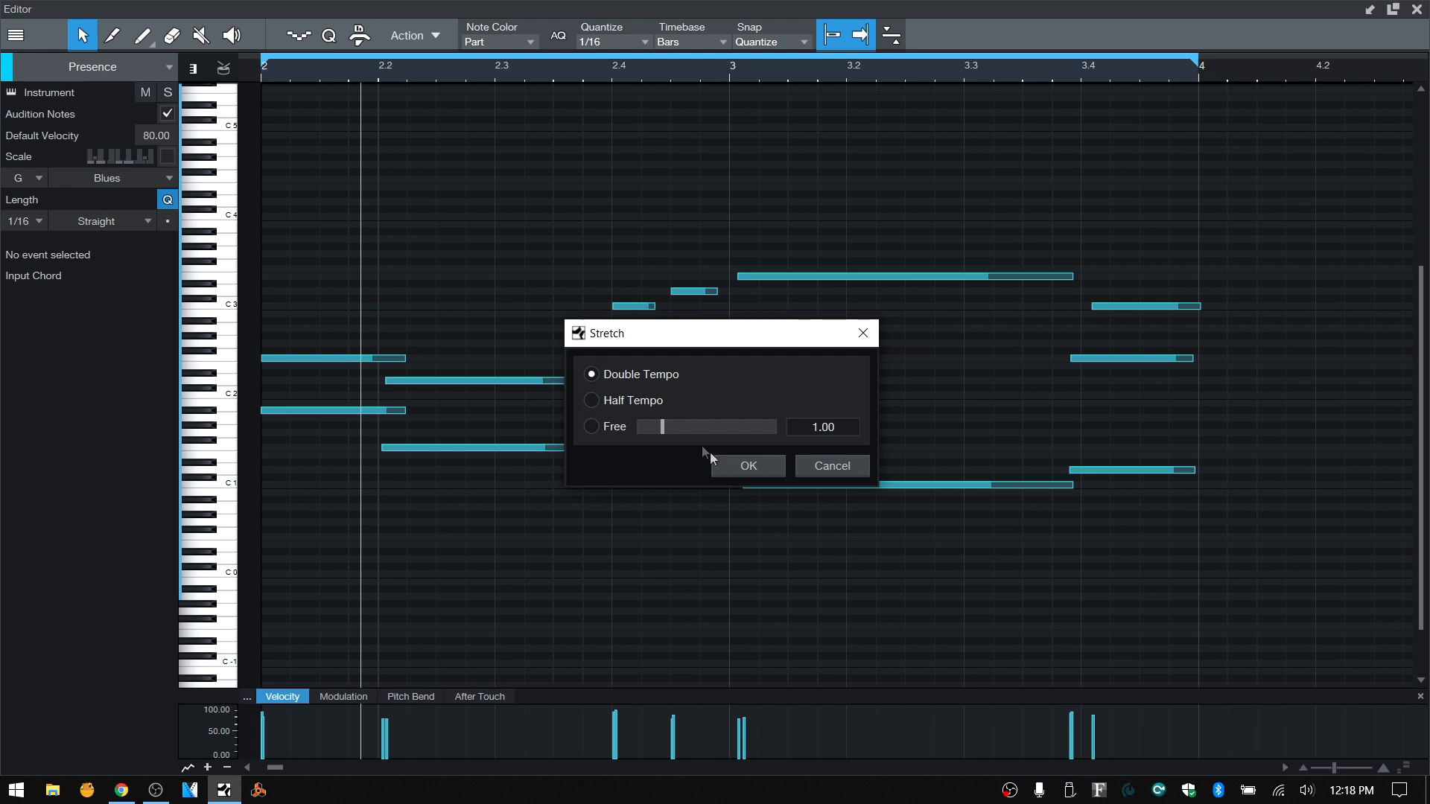
click(743, 466)
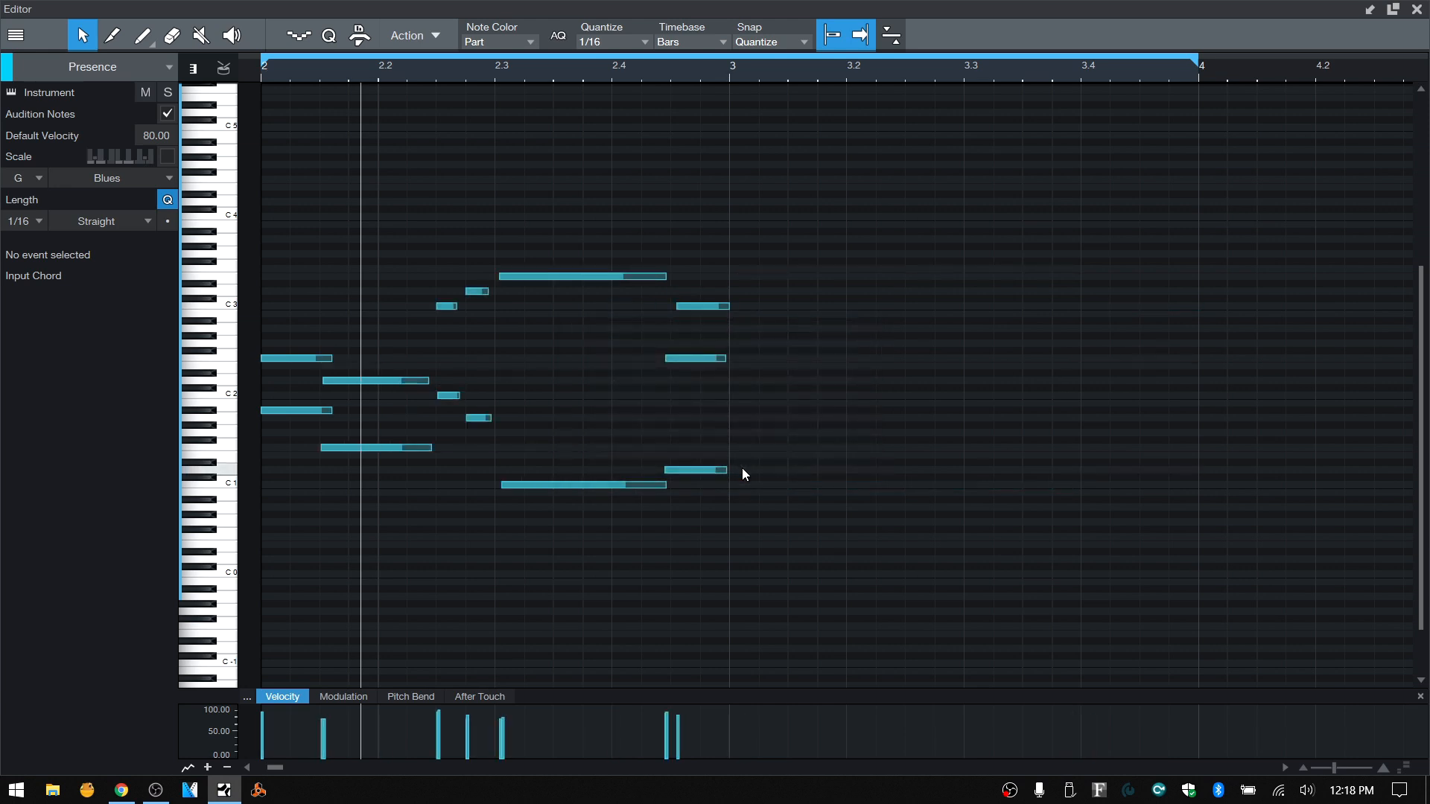
click(262, 75)
key(space)
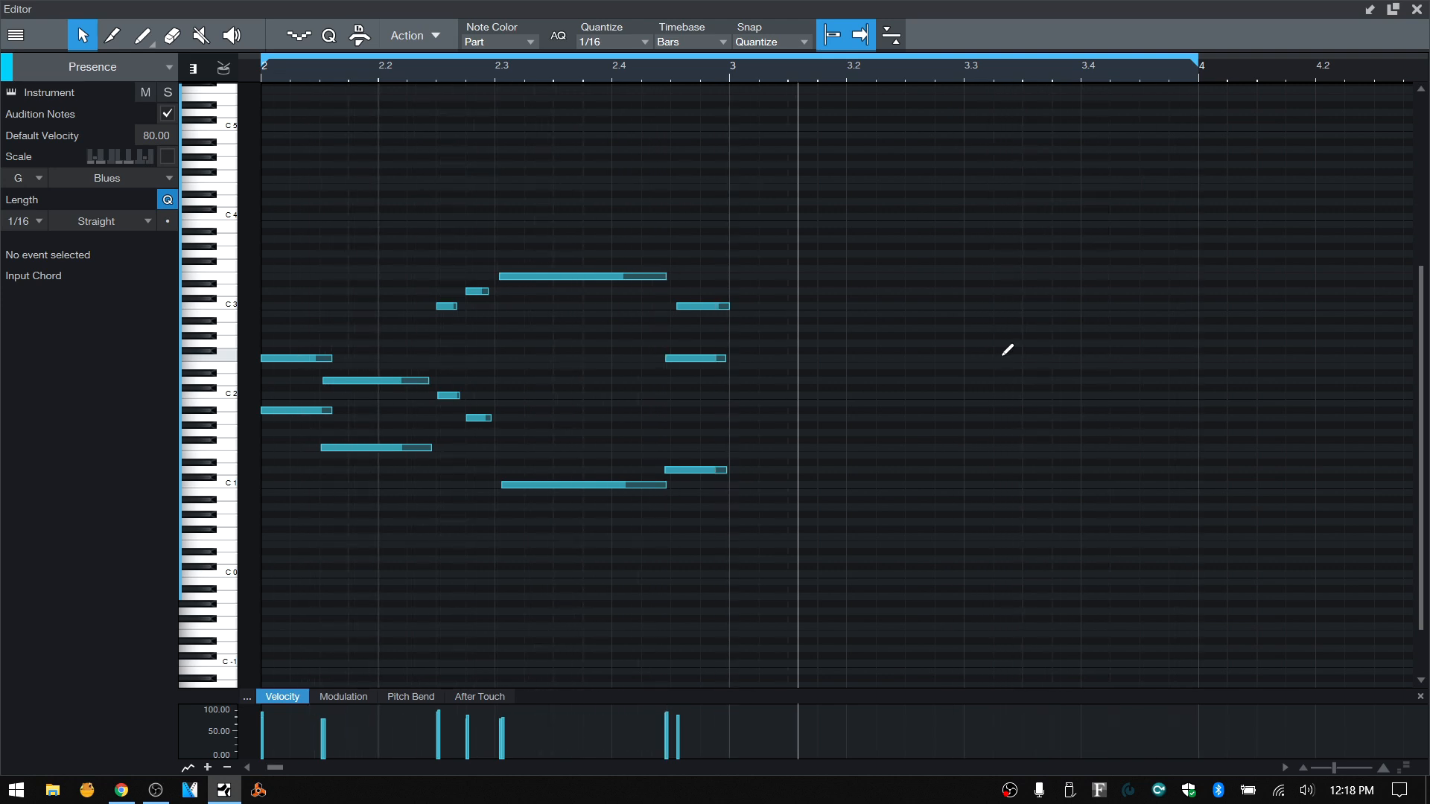
key(ctrl+z)
Step: Stretch all notes with Half Tempo, audition the result from bar 2, and undo the stretch
click(433, 34)
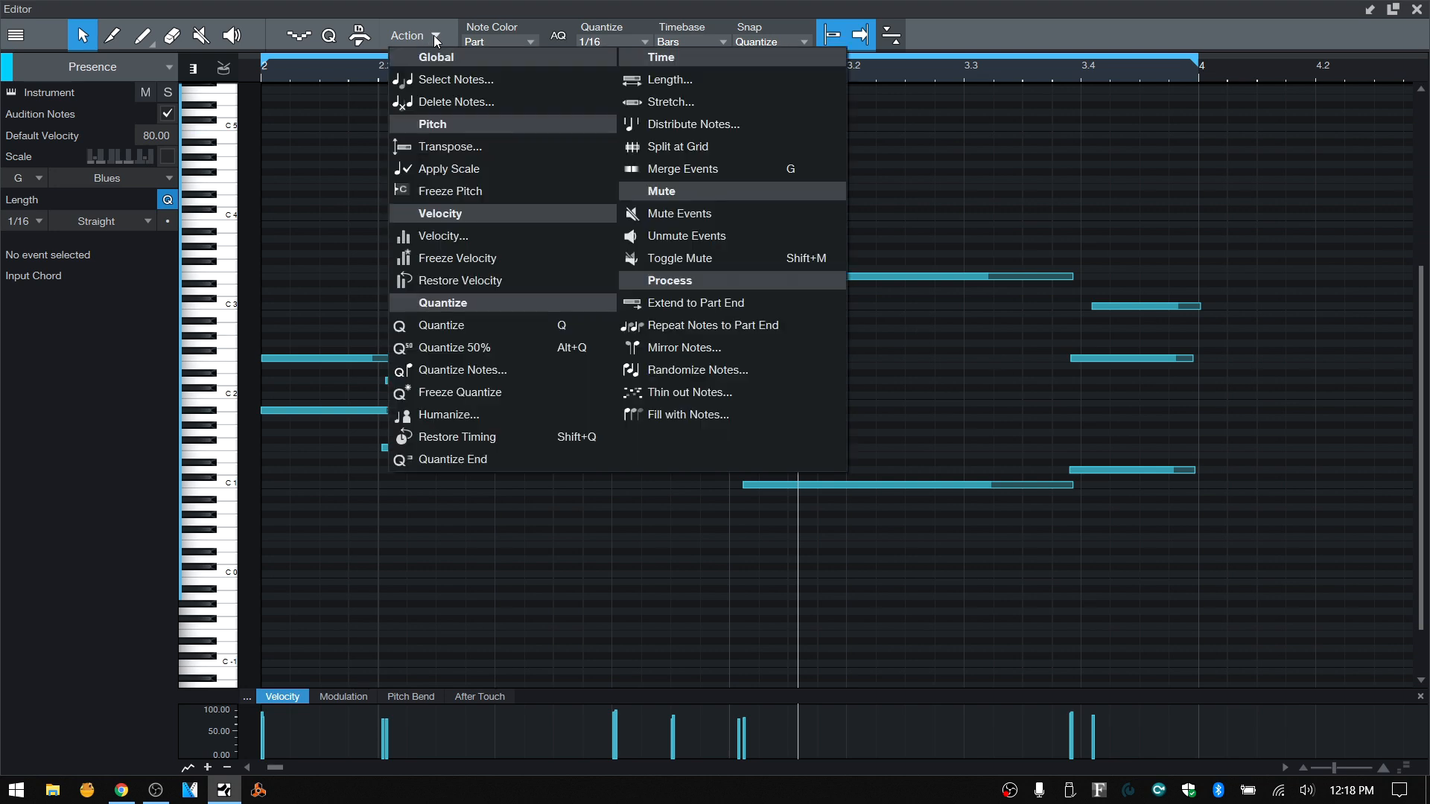
click(704, 101)
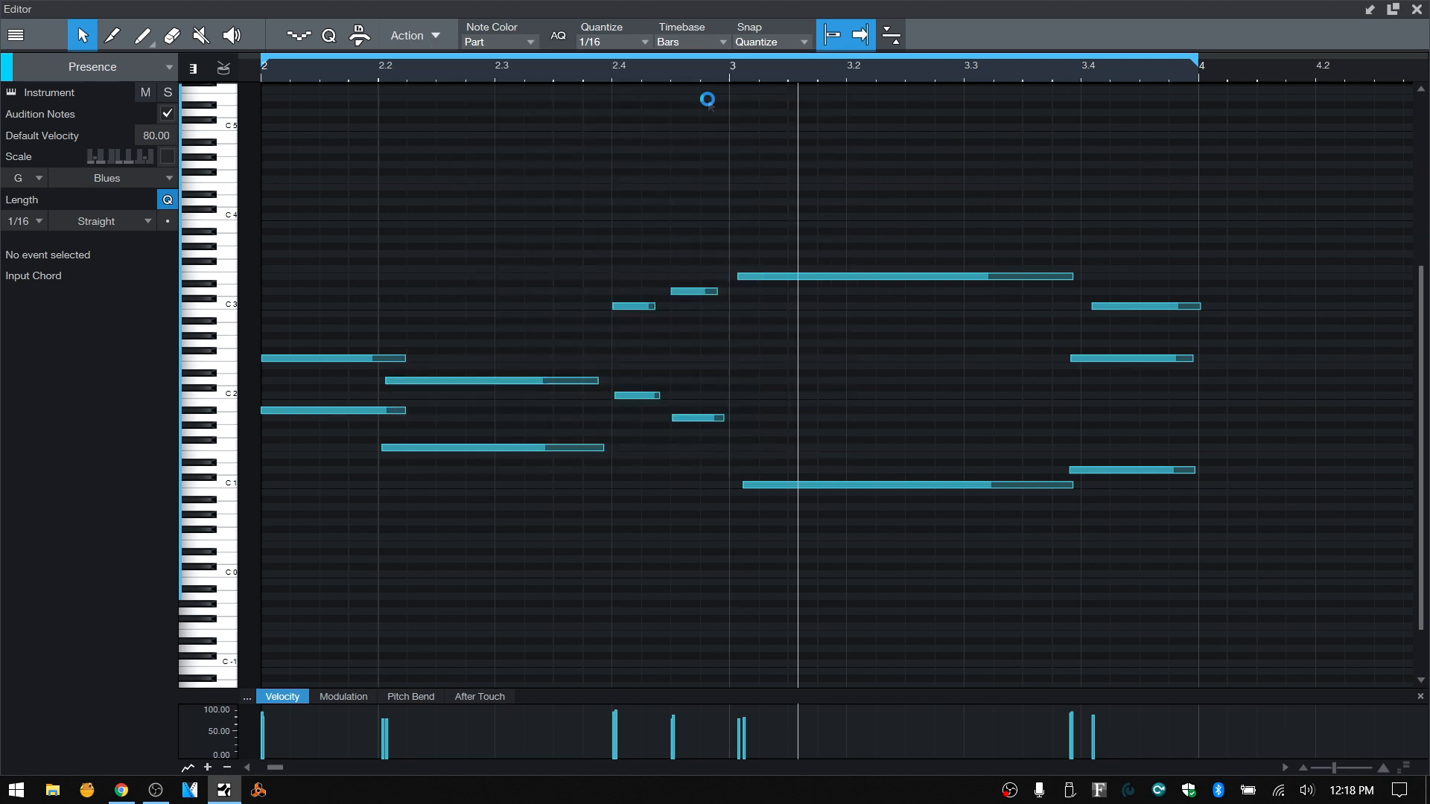
click(594, 399)
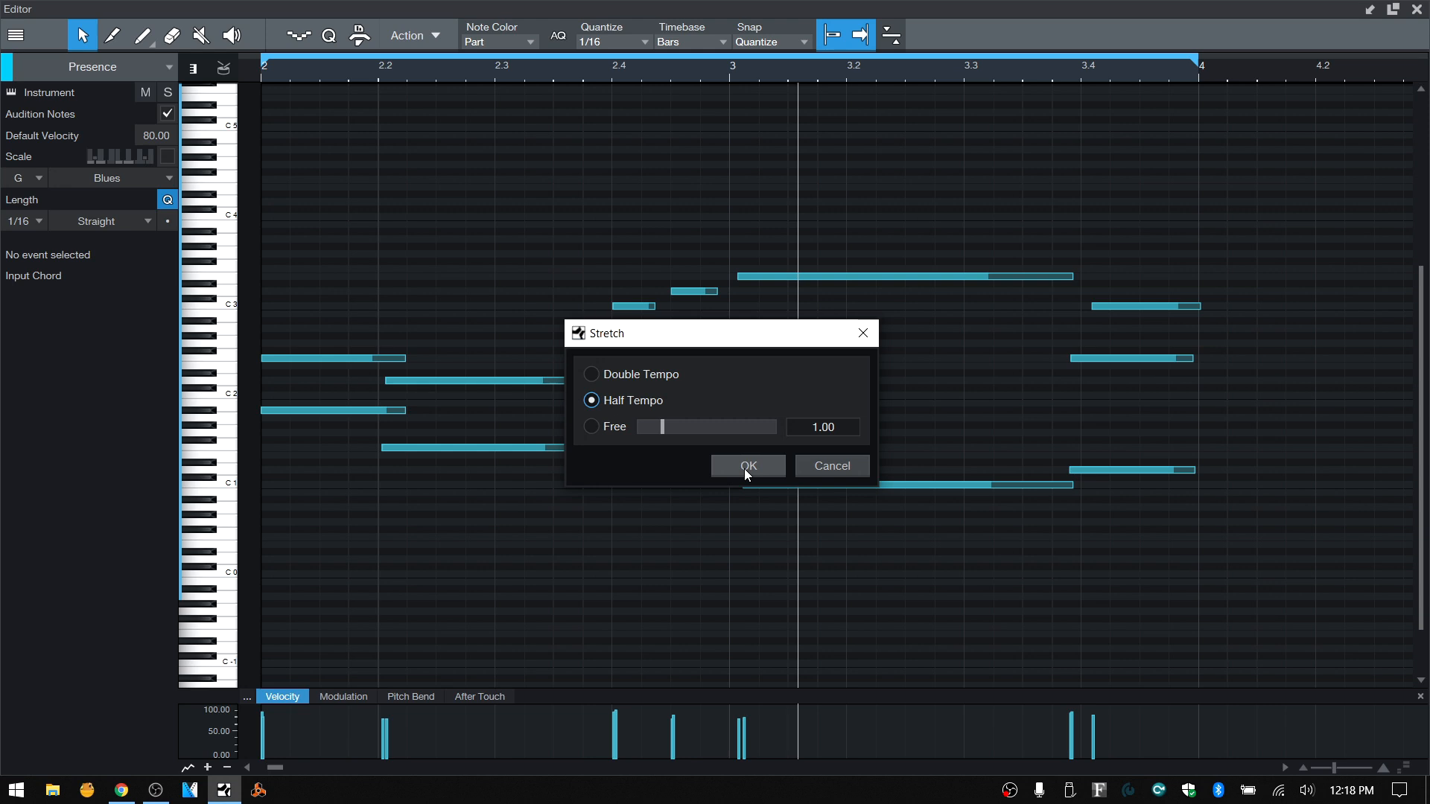
click(747, 468)
click(263, 73)
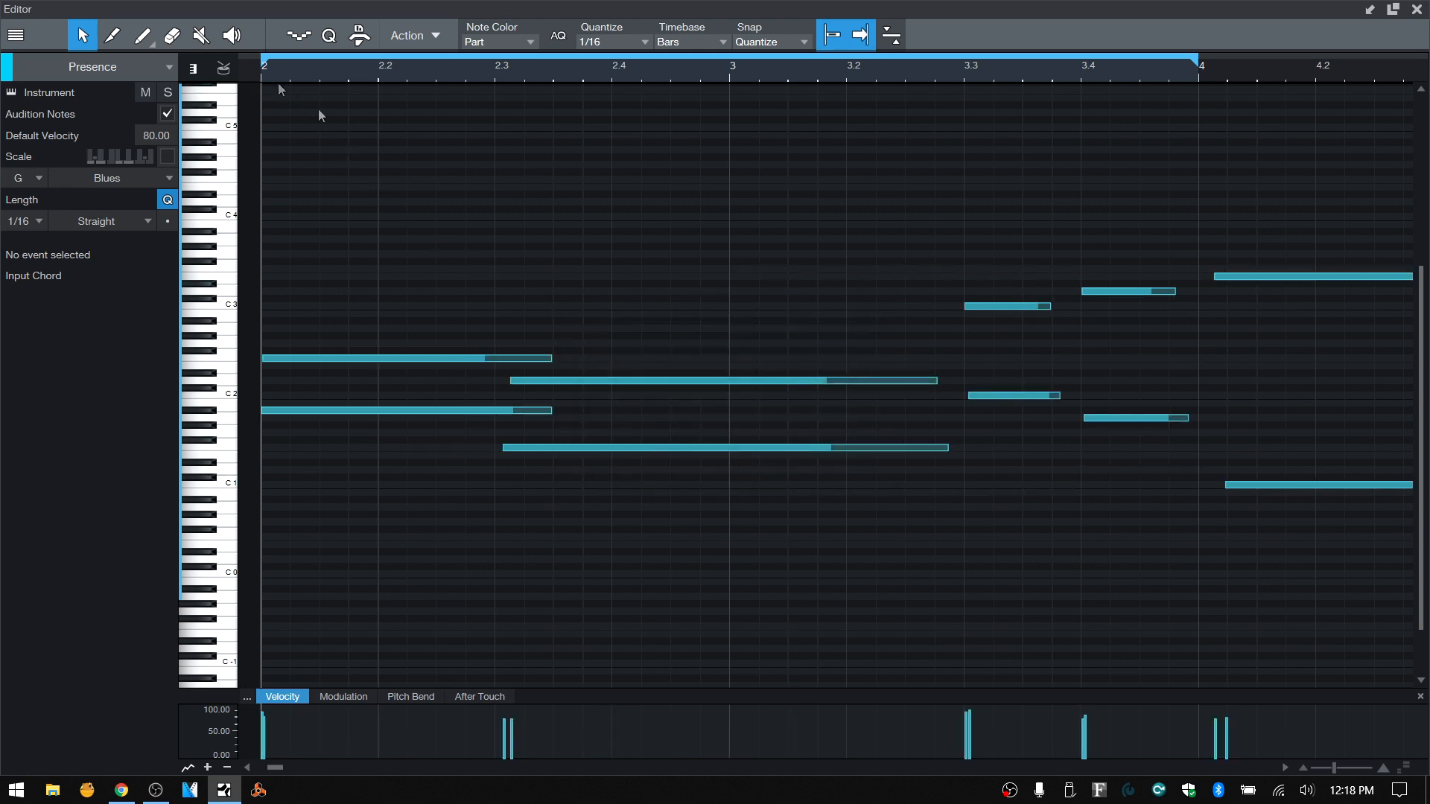
key(space)
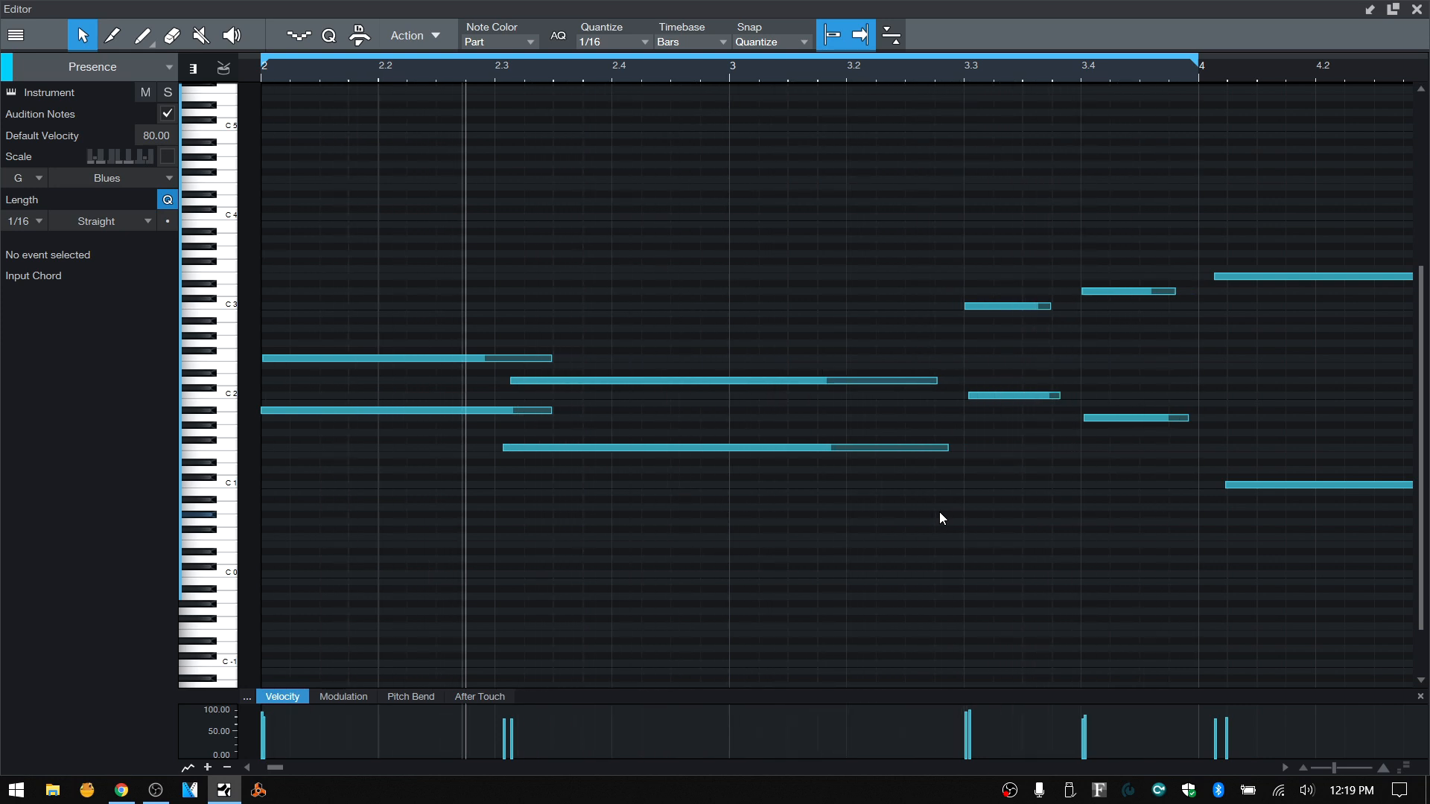
key(slash)
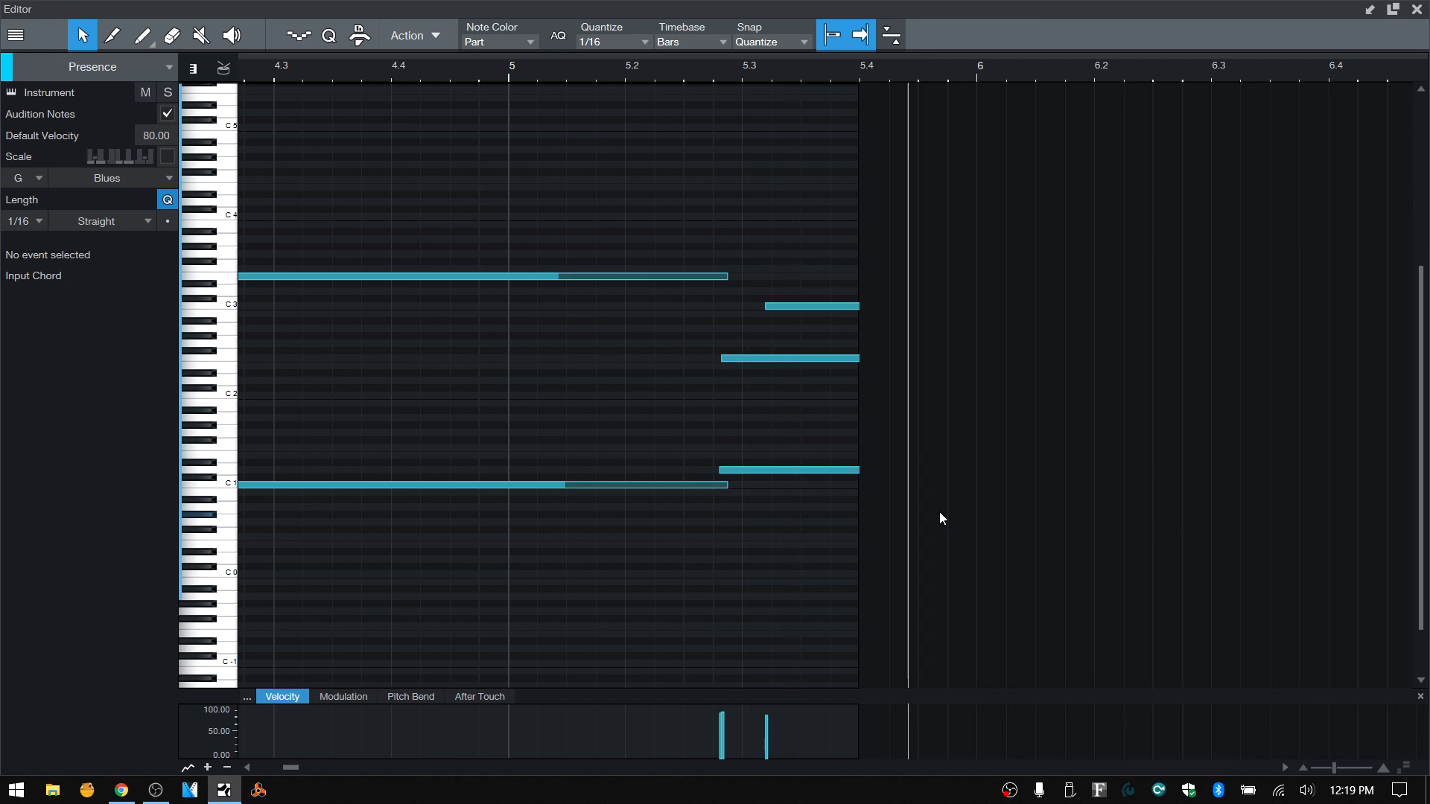
key(ctrl+z)
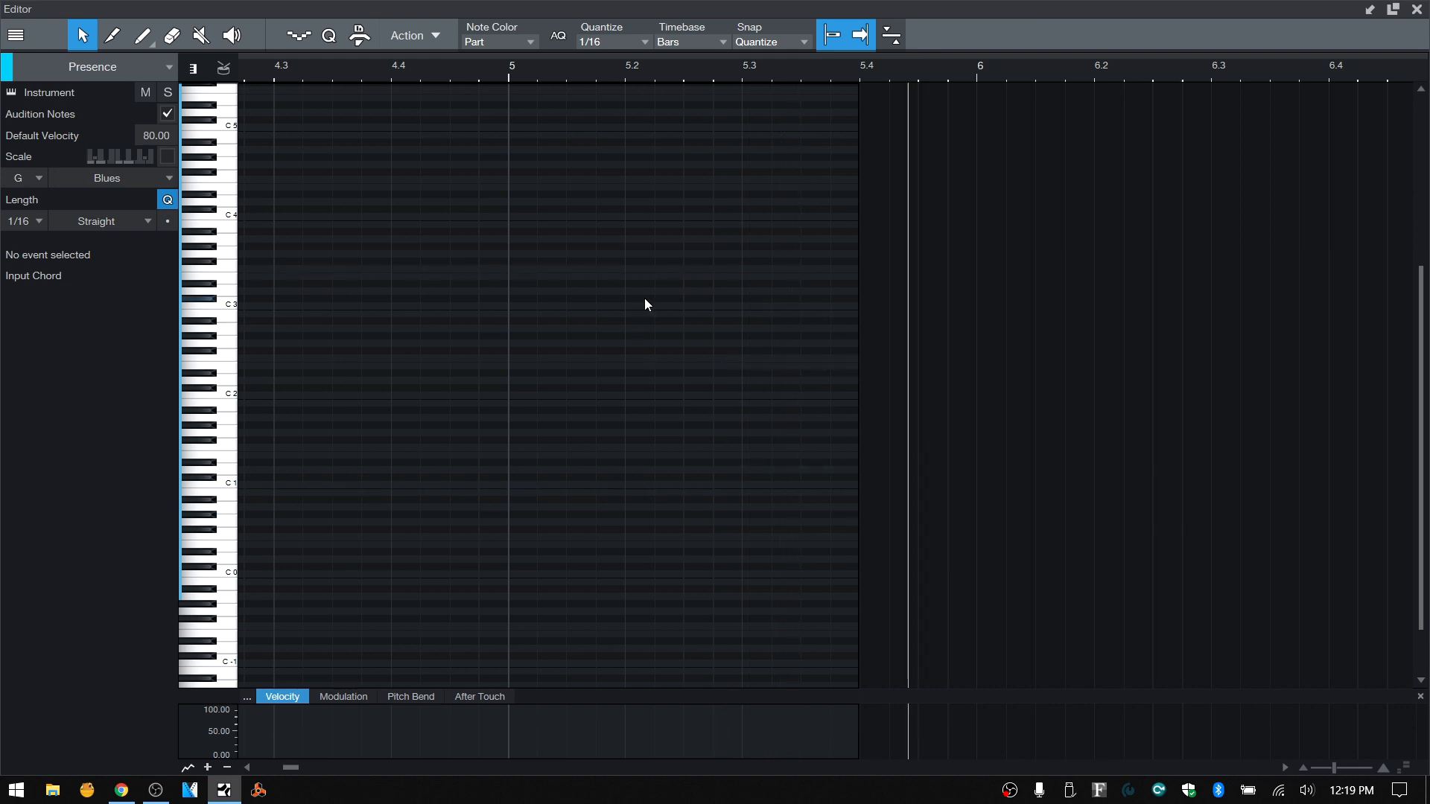
Step: Undo the extension of the instrument part's end
key(ctrl+z)
drag(290, 769, 273, 779)
Step: Try the Distribute Notes action on all notes with a raised amount, and undo the redistribution
click(431, 33)
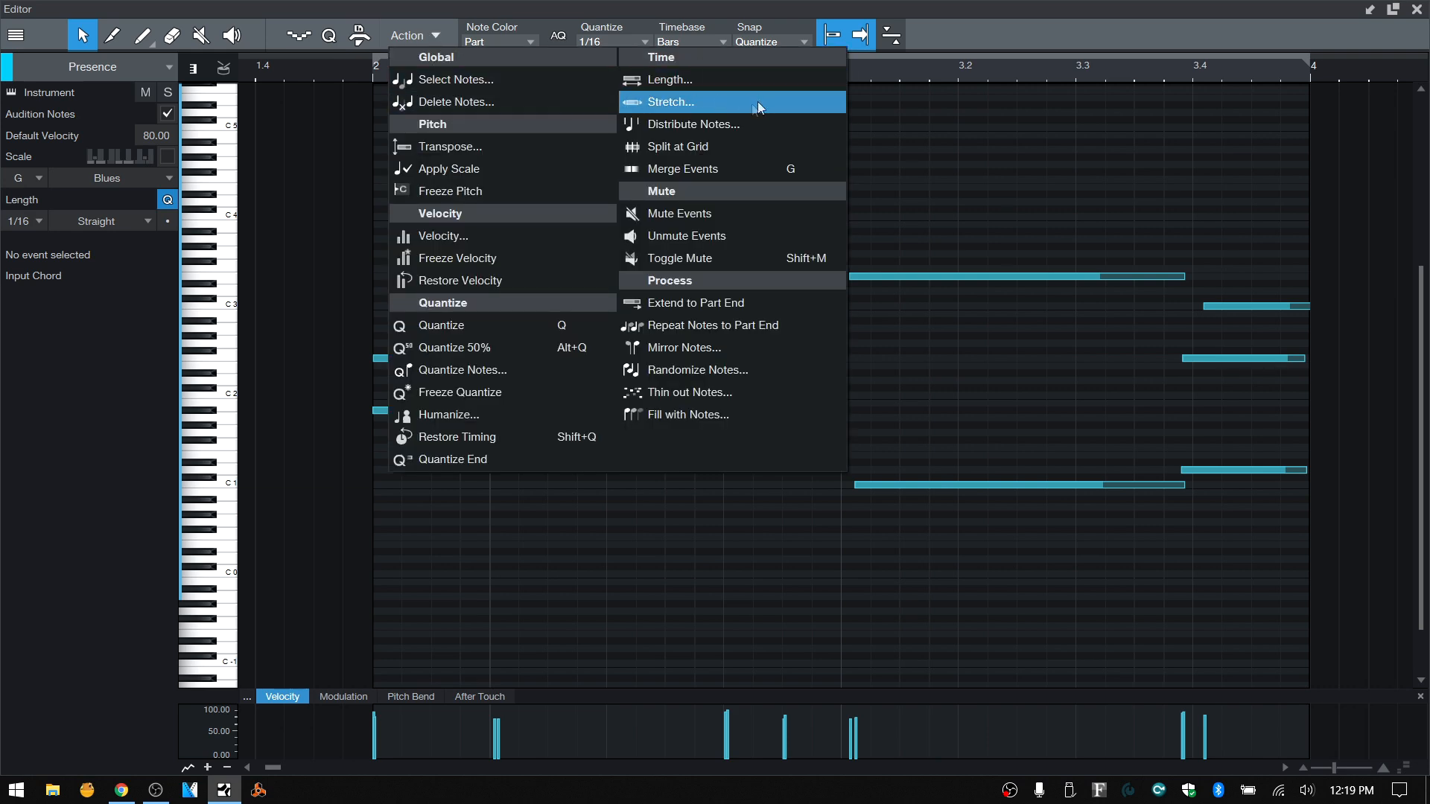
click(709, 127)
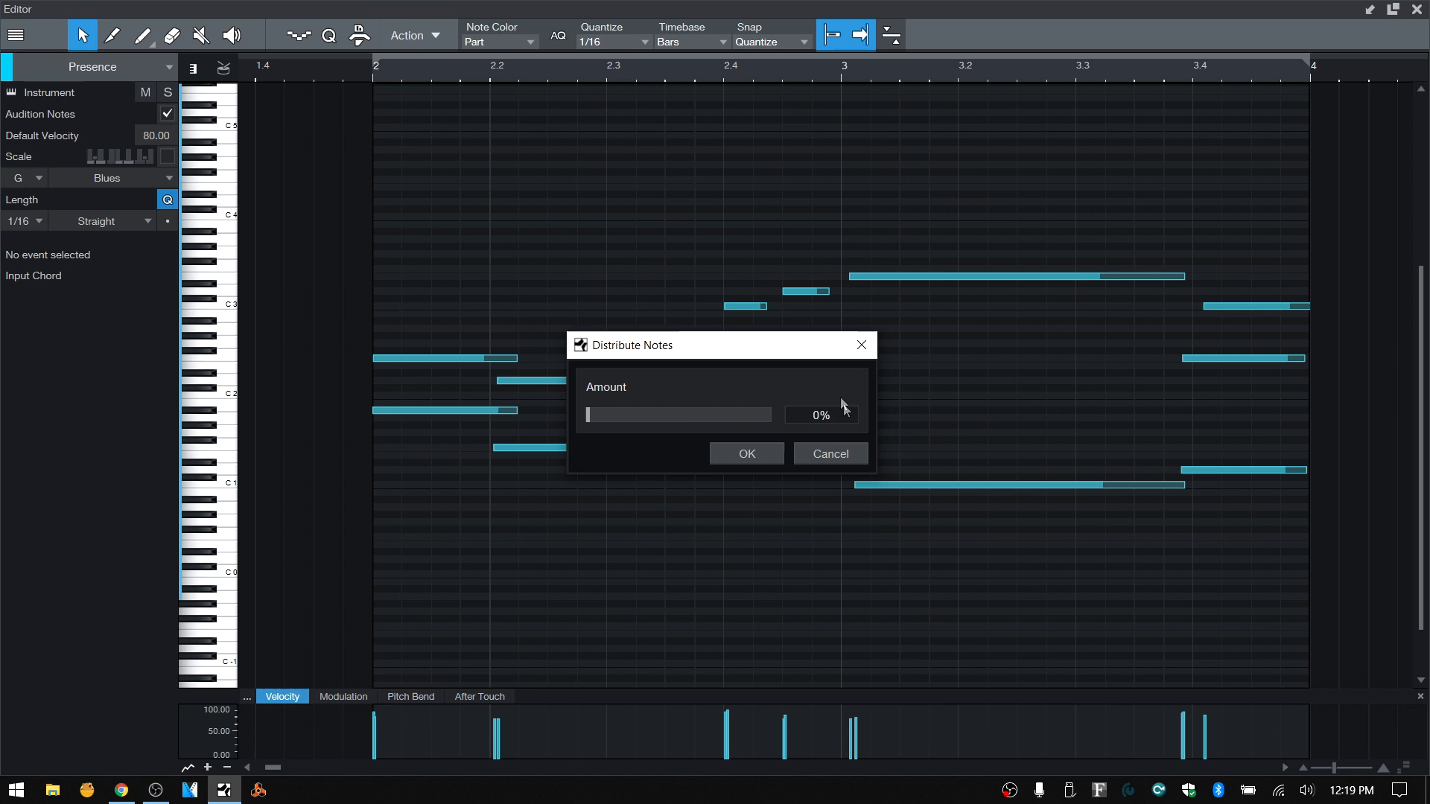
drag(587, 415, 677, 423)
click(748, 455)
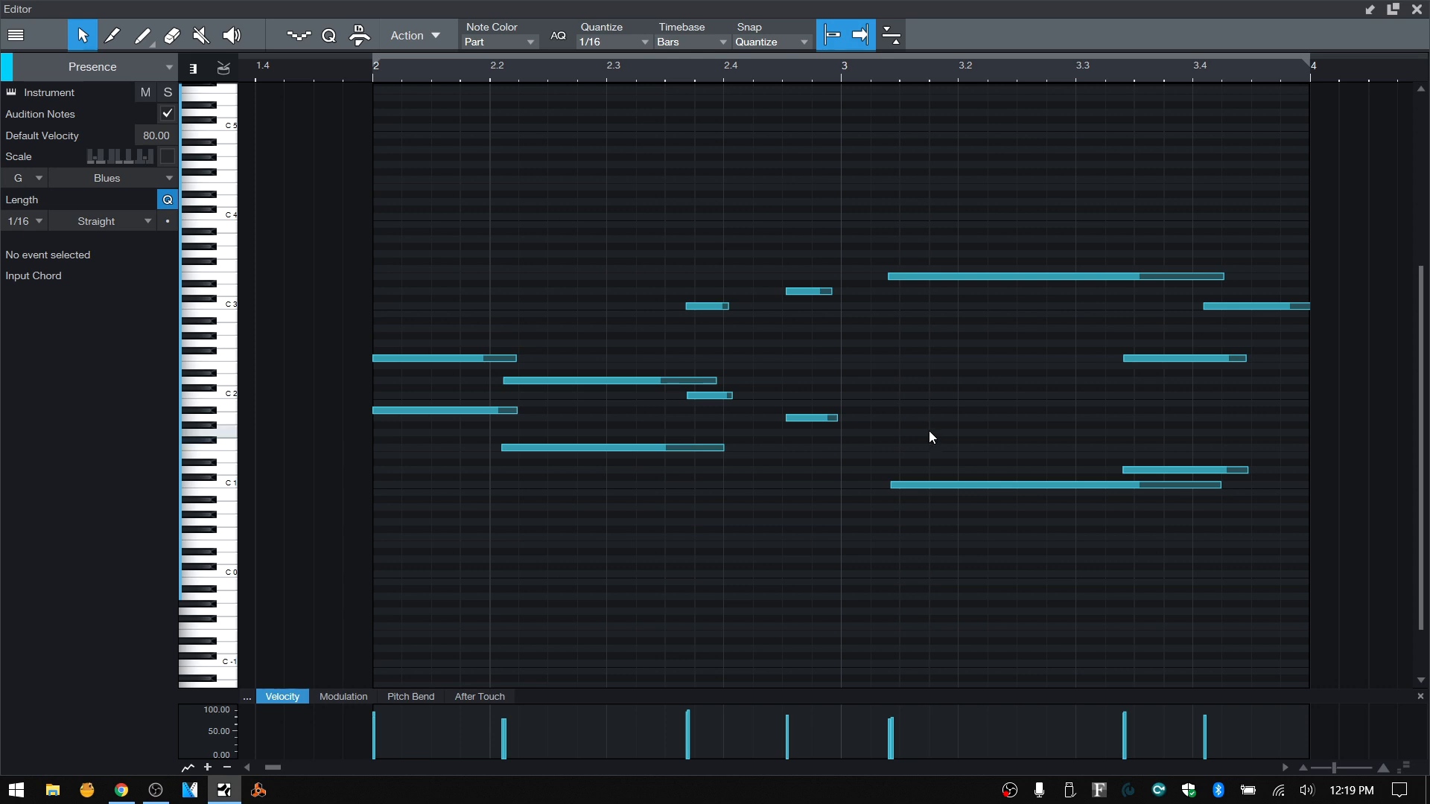
key(ctrl+z)
Step: Try Split at Grid on only the long E 3 note at bar 3 with the 1/16 grid, inspect the pieces, and undo the split
click(425, 37)
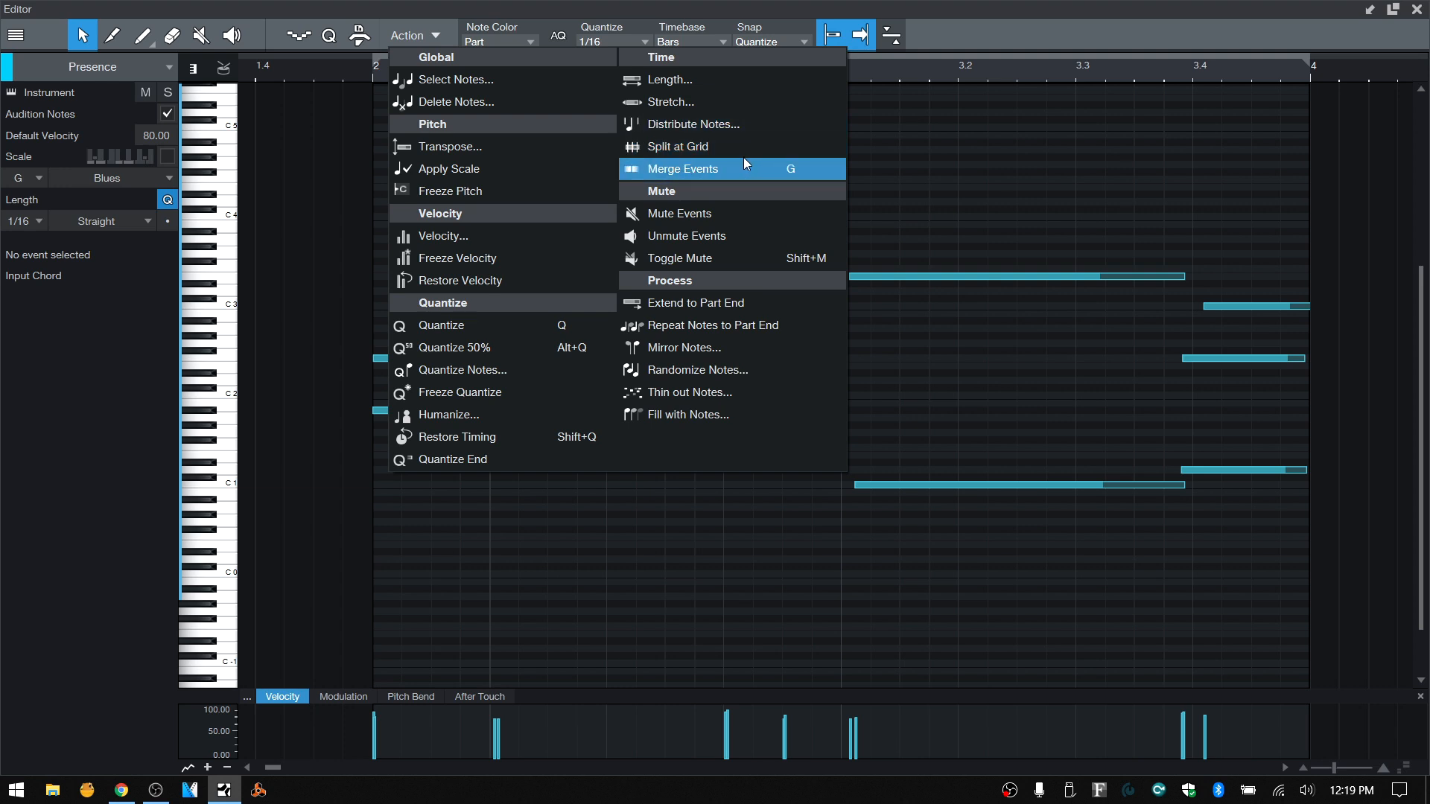
click(1041, 179)
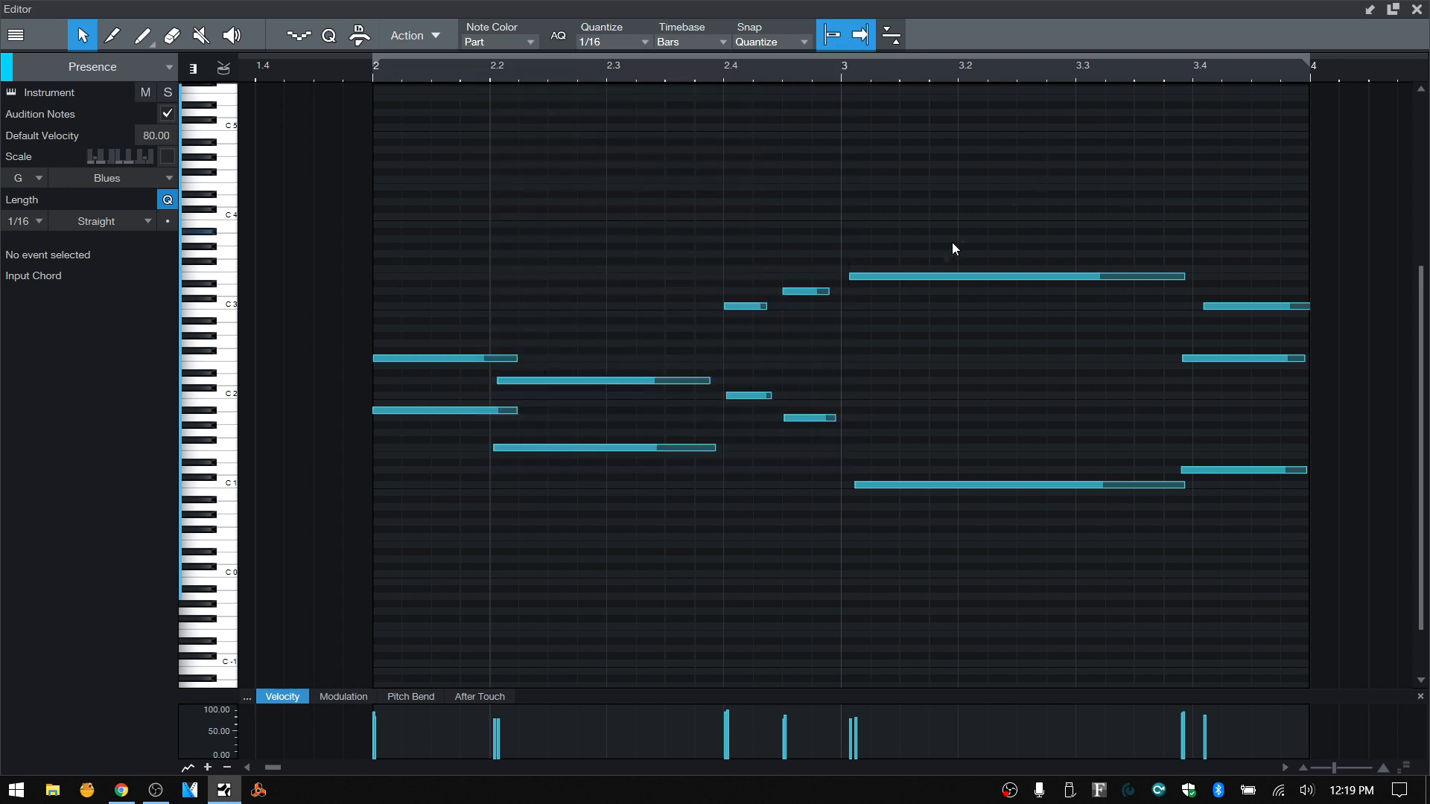
click(926, 277)
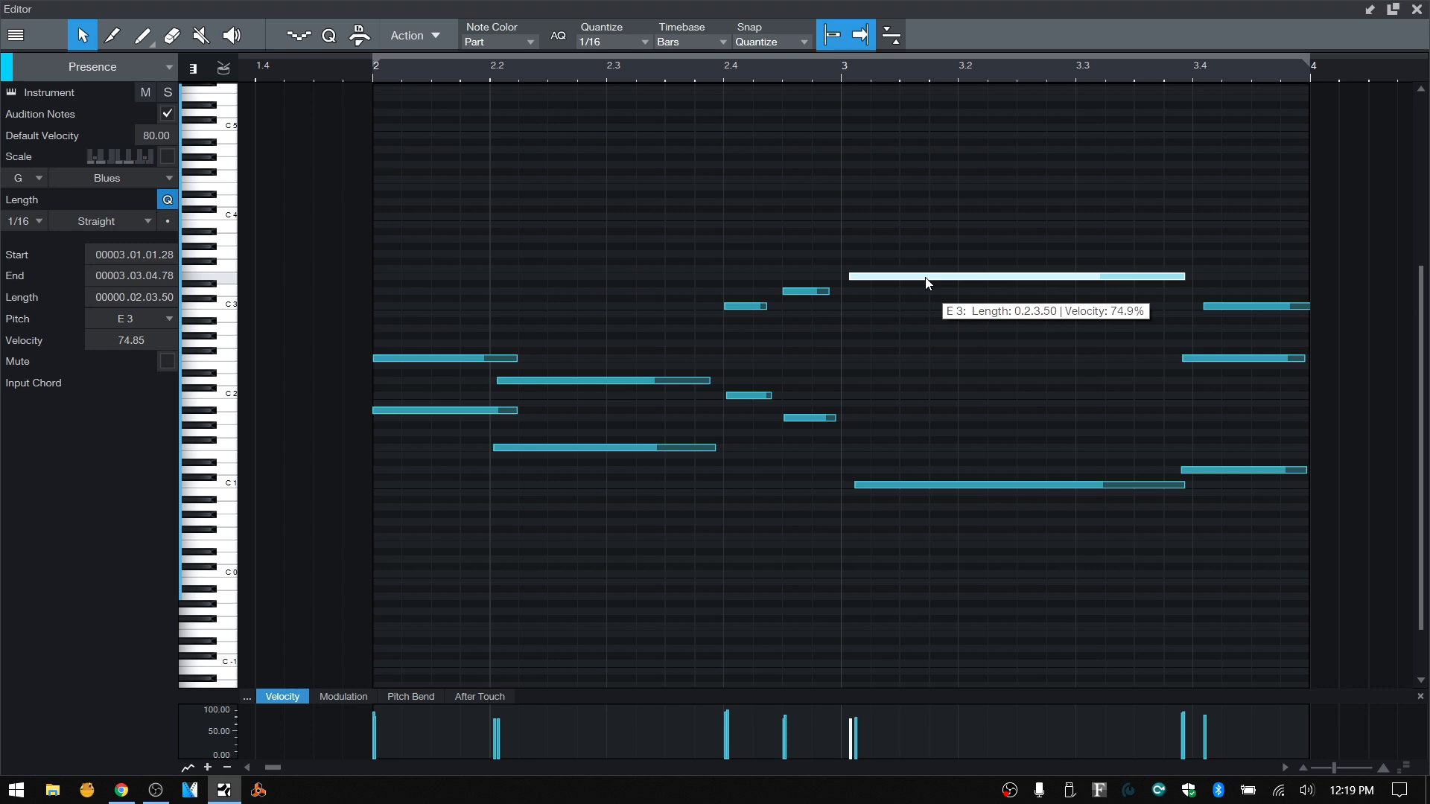
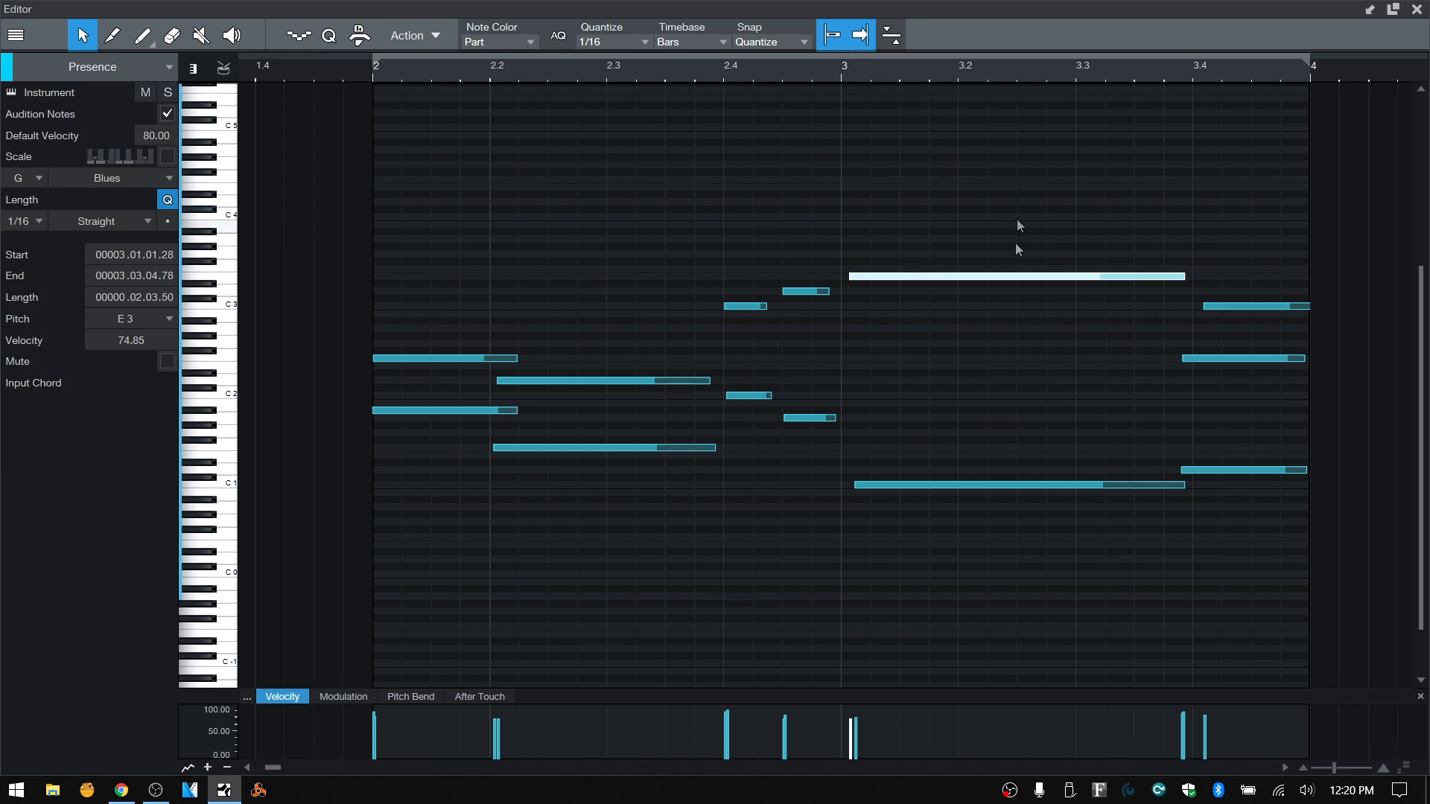
click(436, 36)
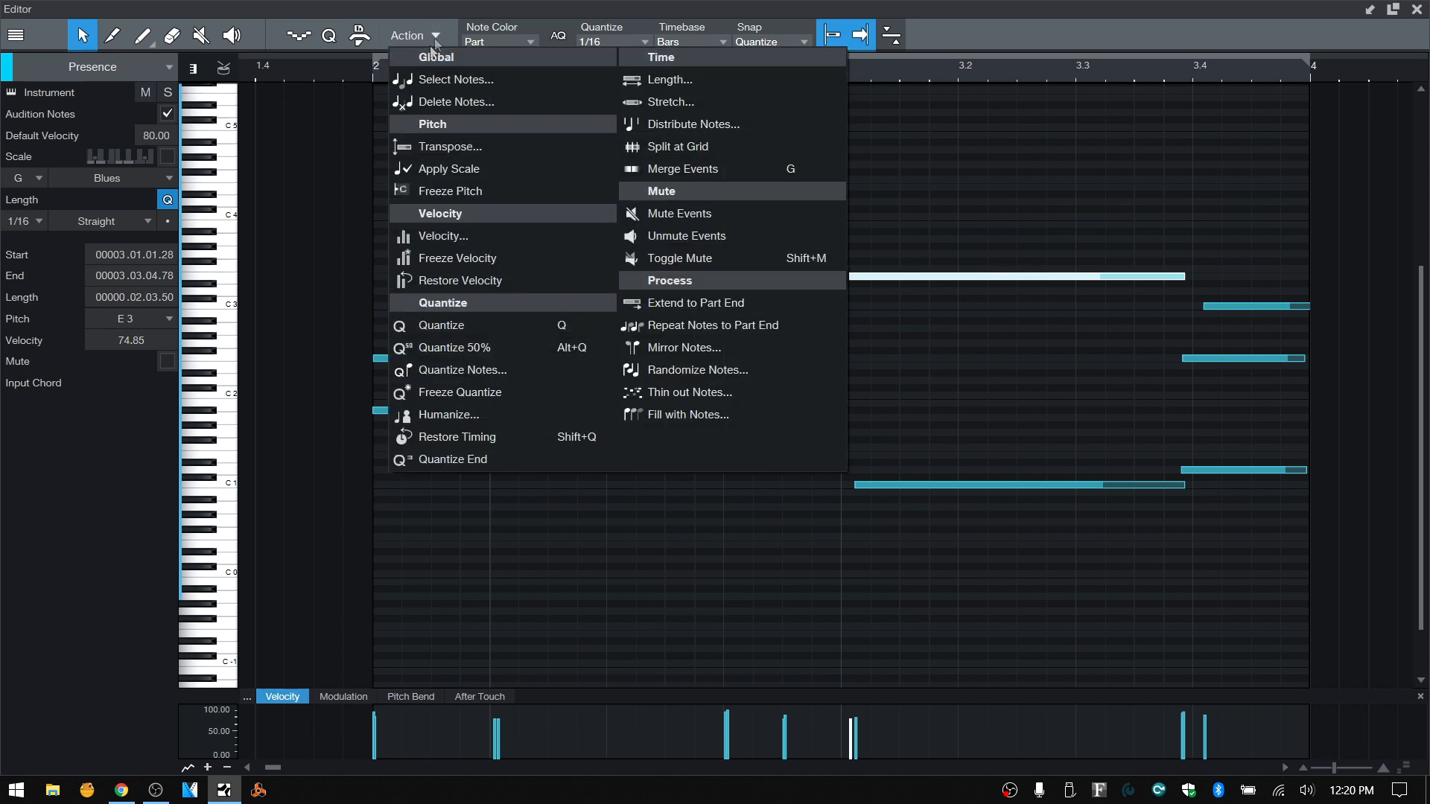
click(700, 146)
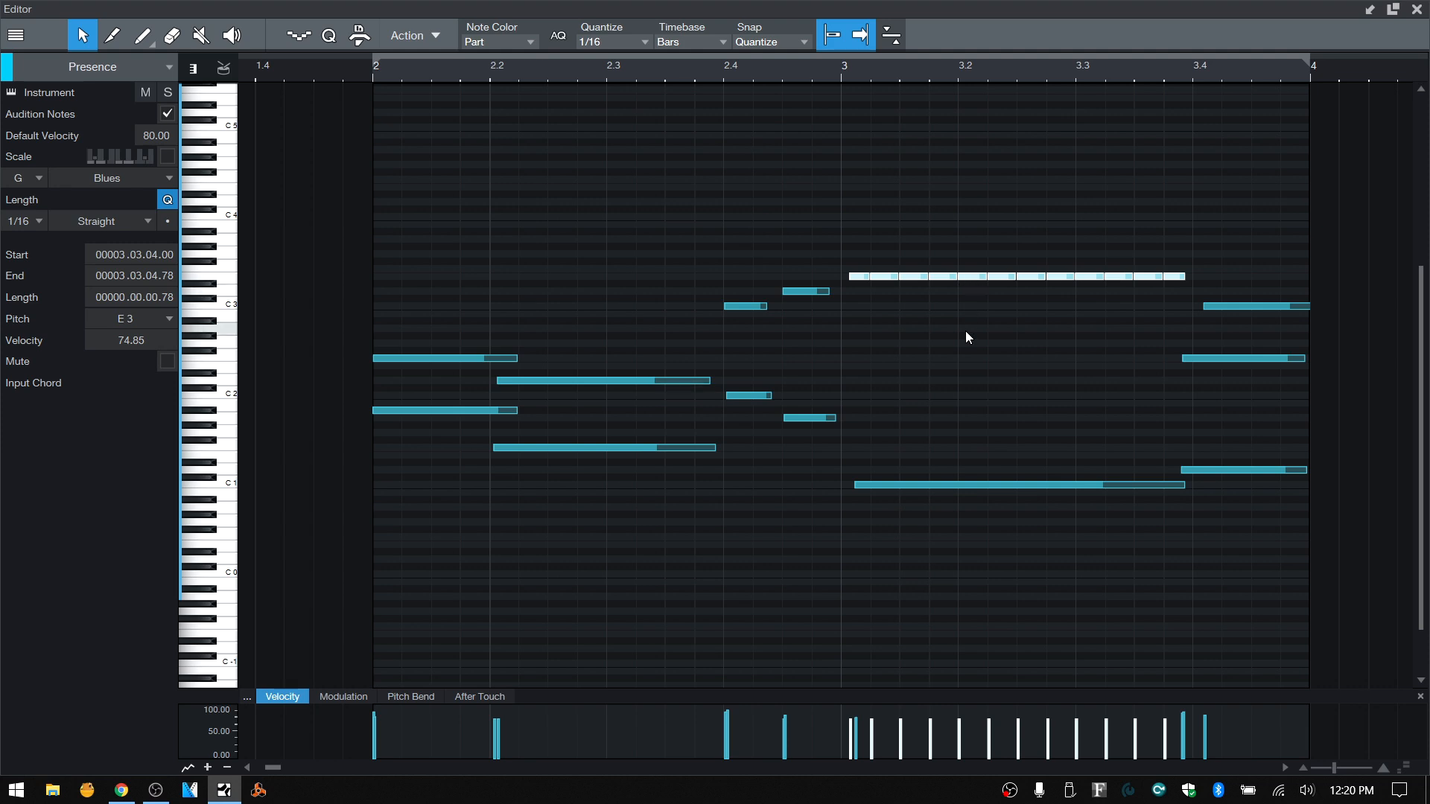
click(1086, 278)
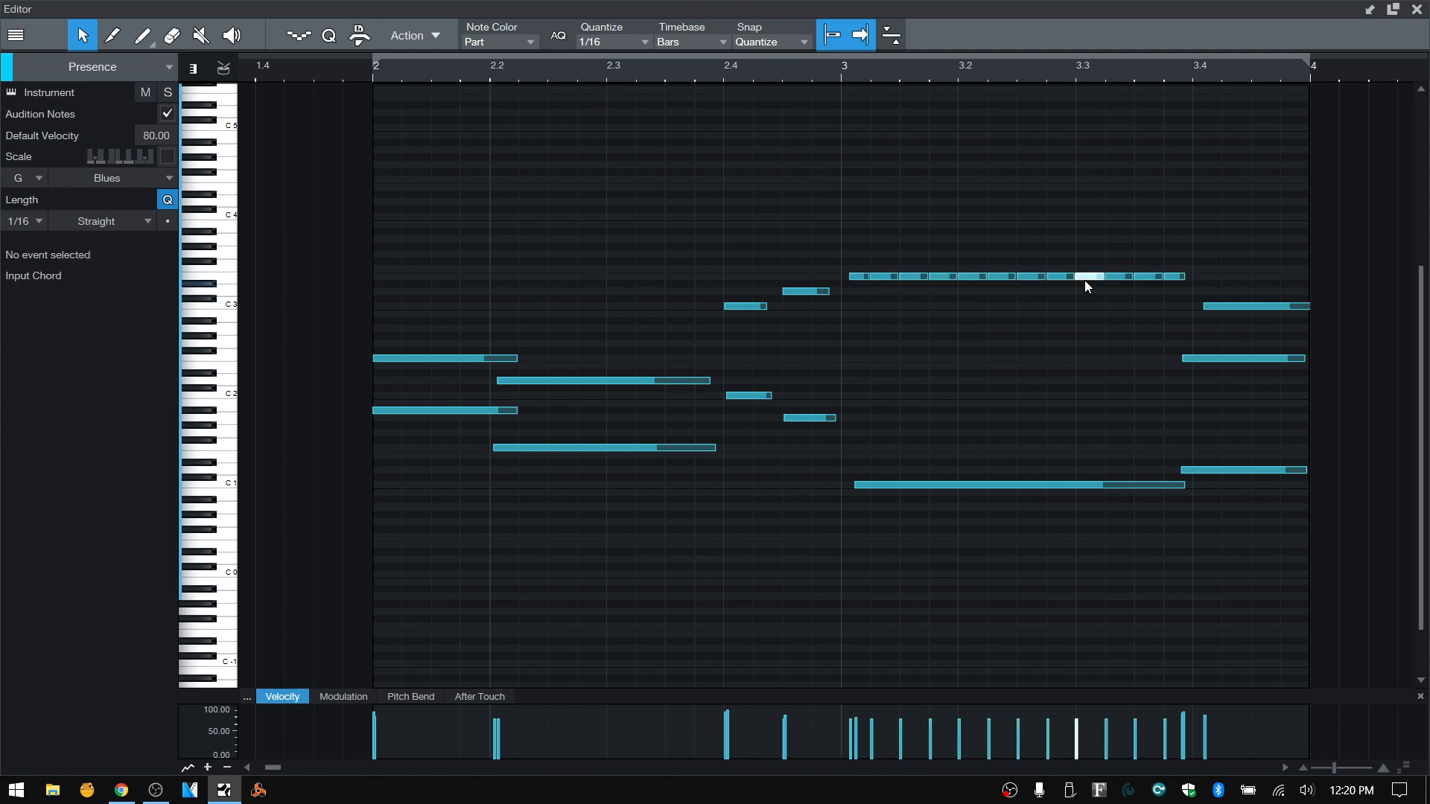
click(999, 277)
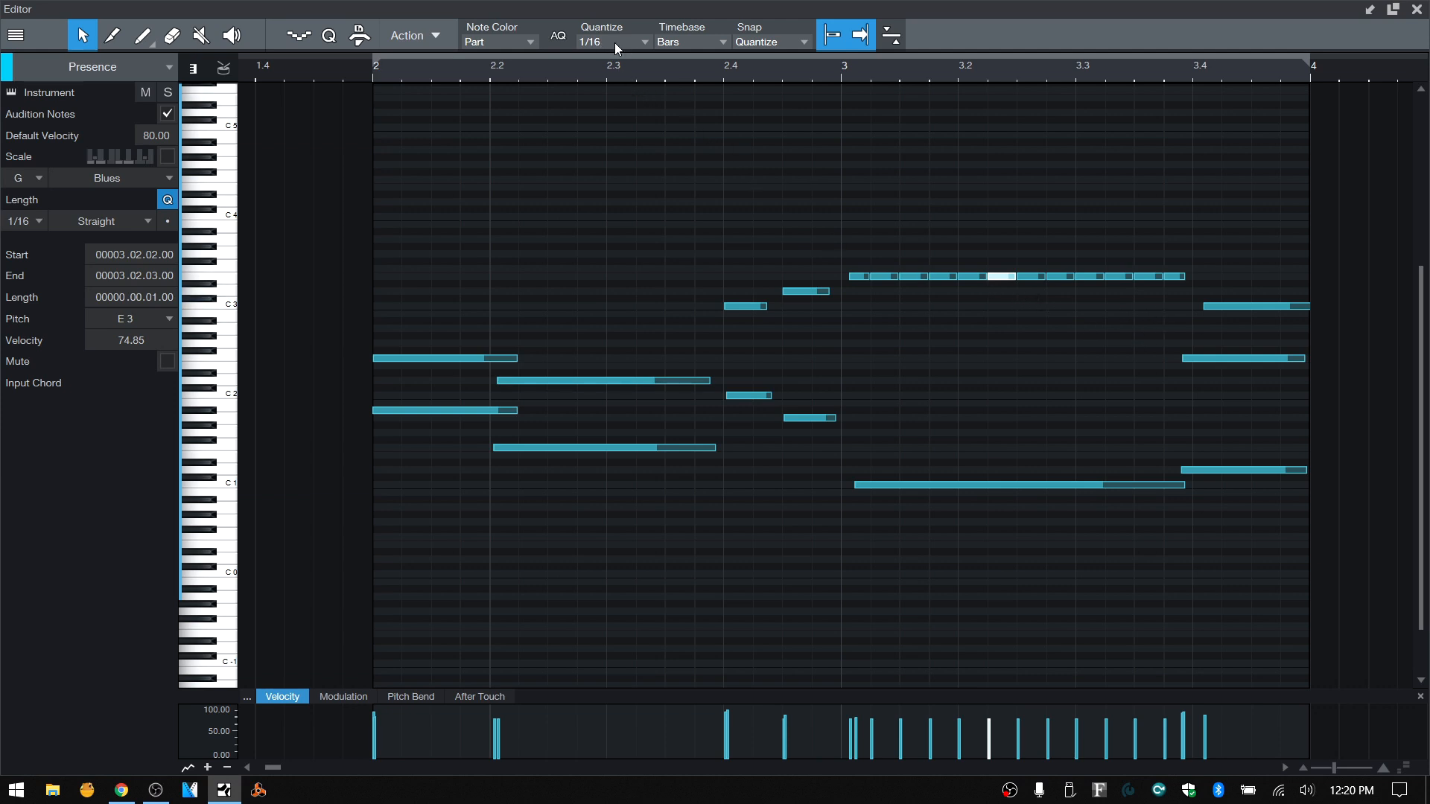
click(1036, 359)
key(ctrl+z)
Step: Set Quantize to 1/8, and try Split at Grid on all notes with that grid before undoing the split
click(646, 43)
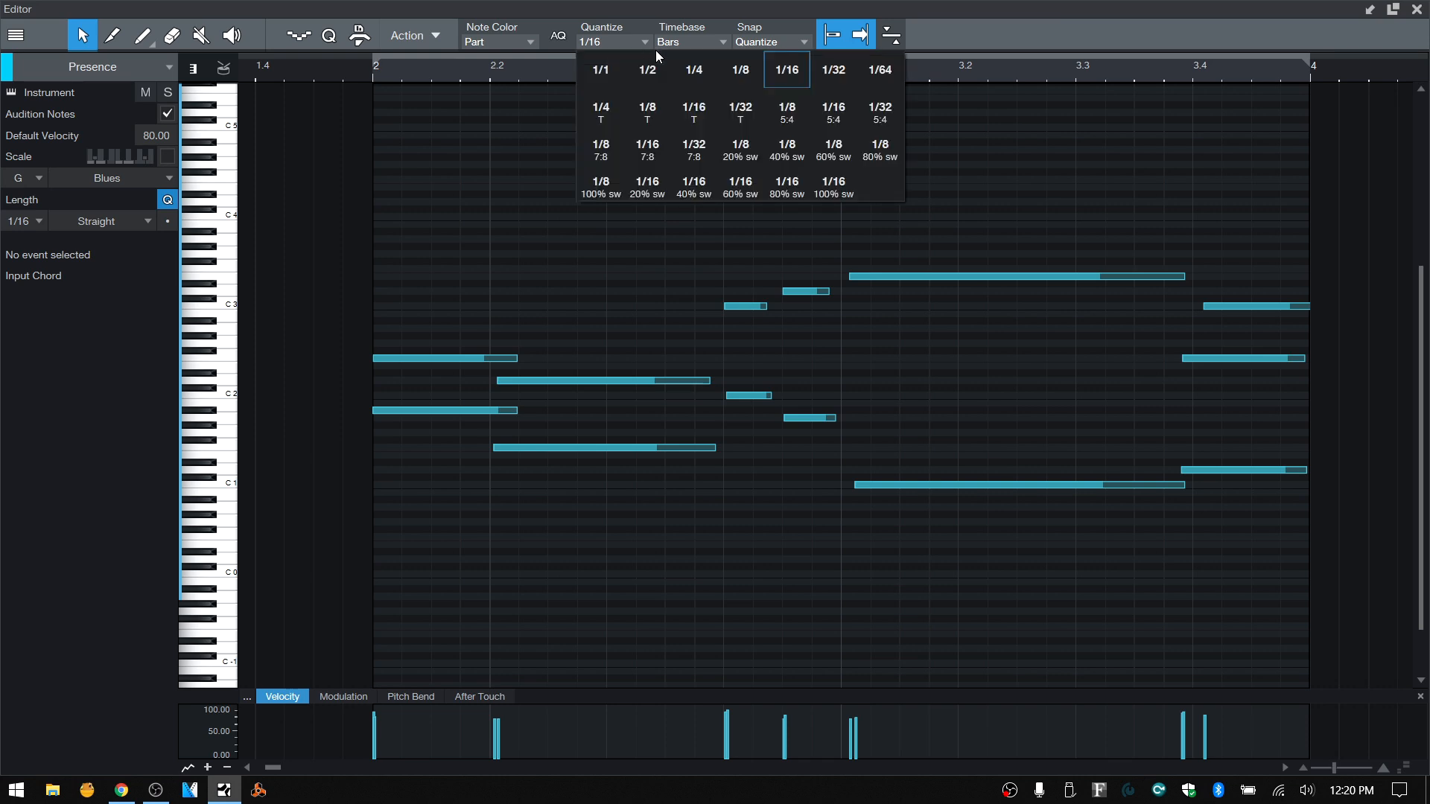
click(737, 112)
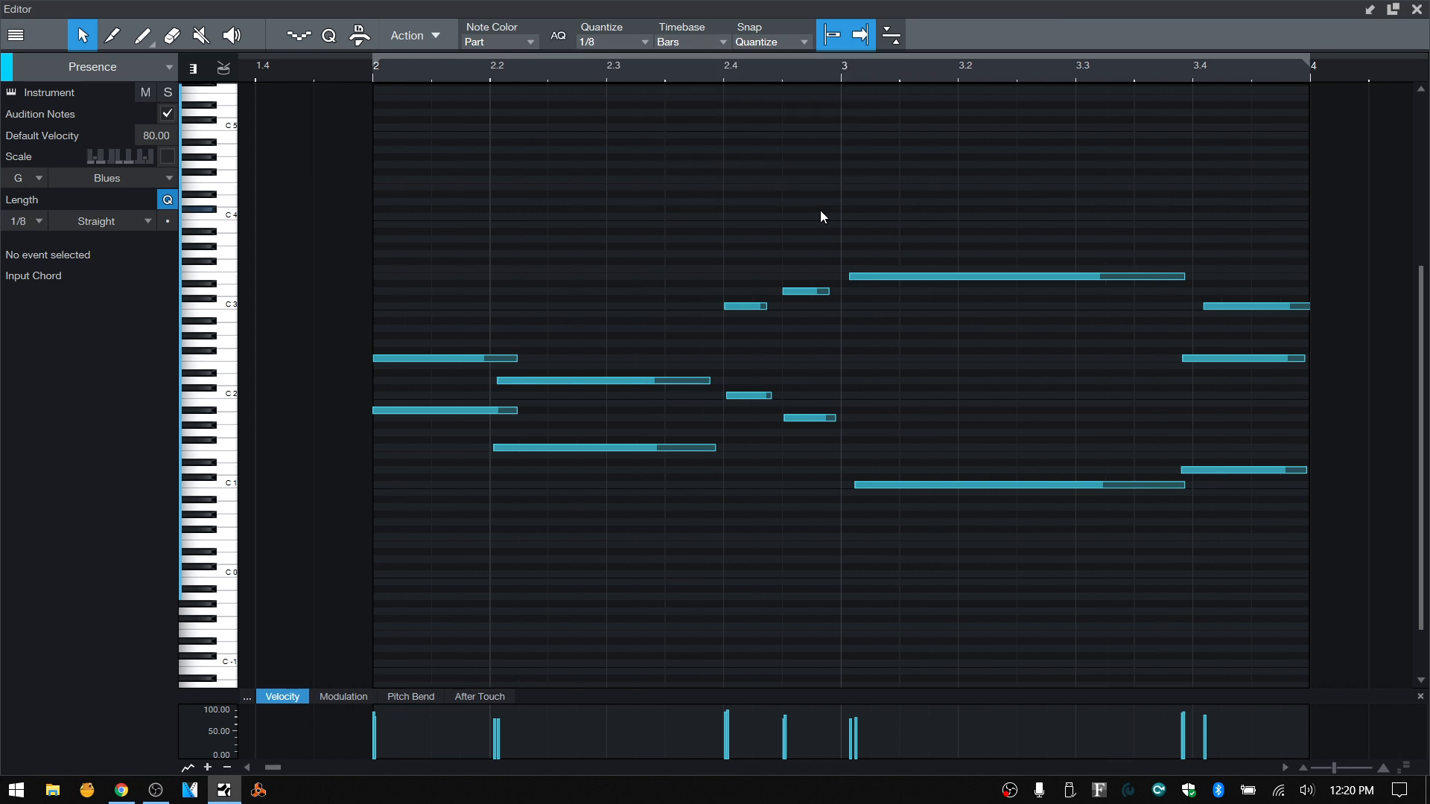
click(431, 34)
click(638, 147)
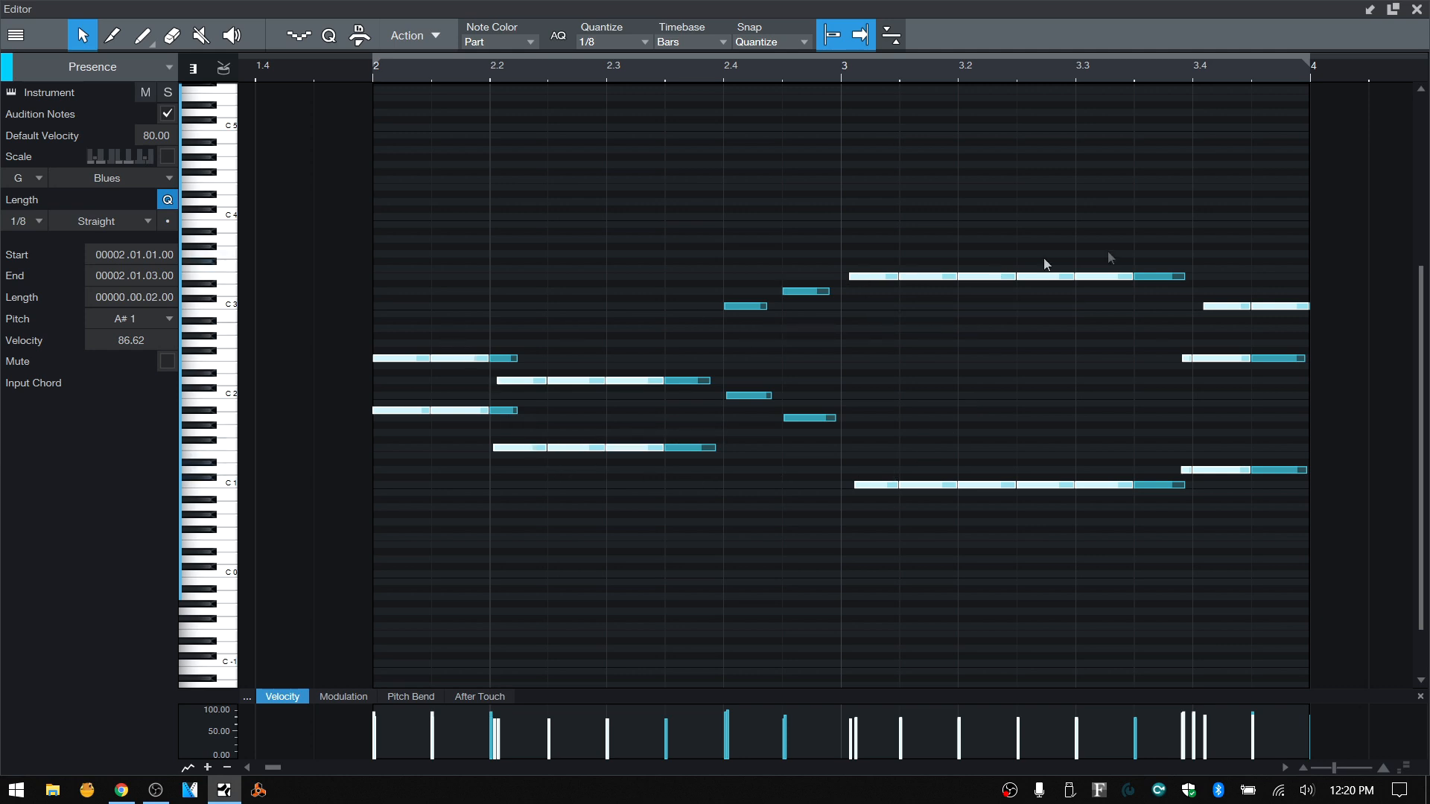
click(994, 427)
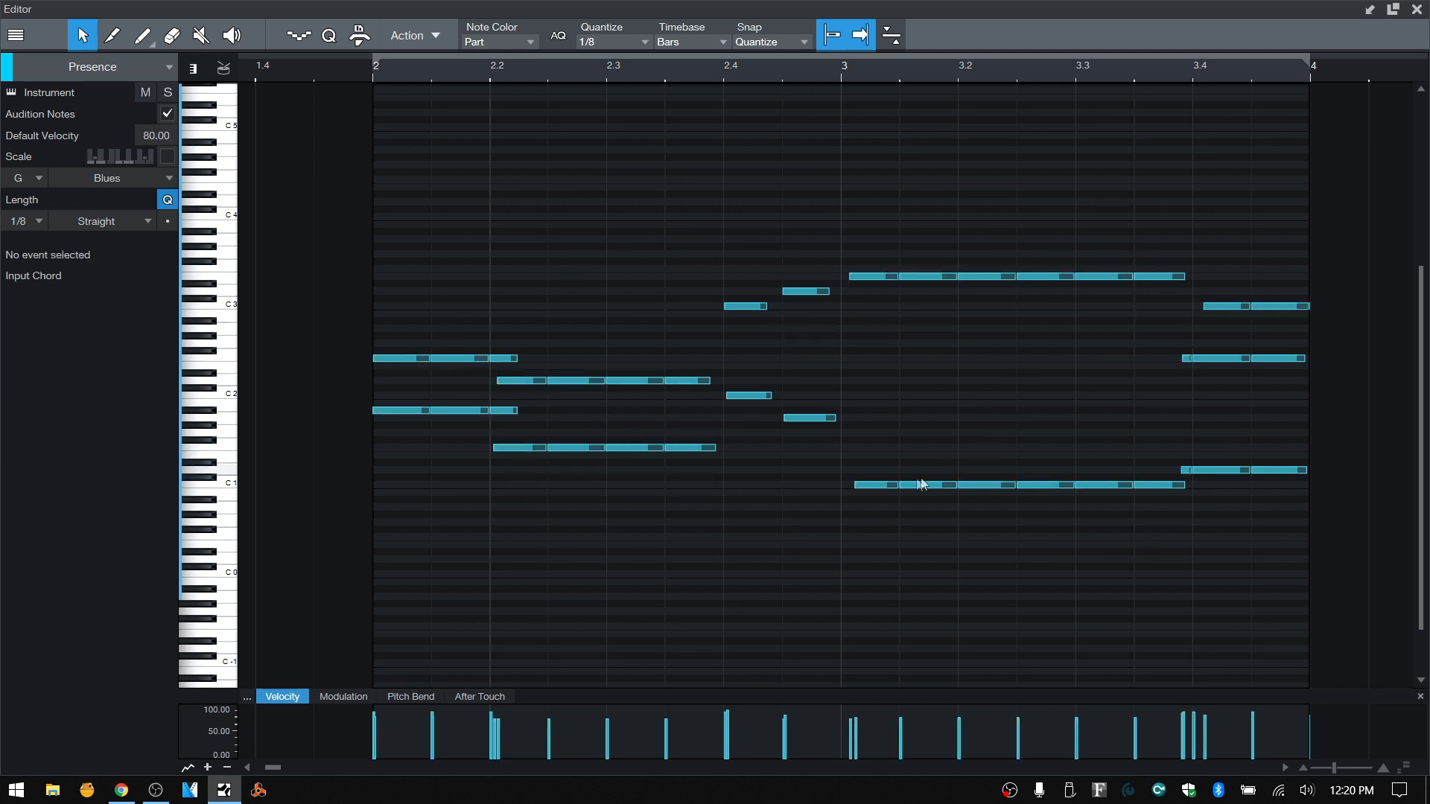
click(935, 485)
click(1048, 484)
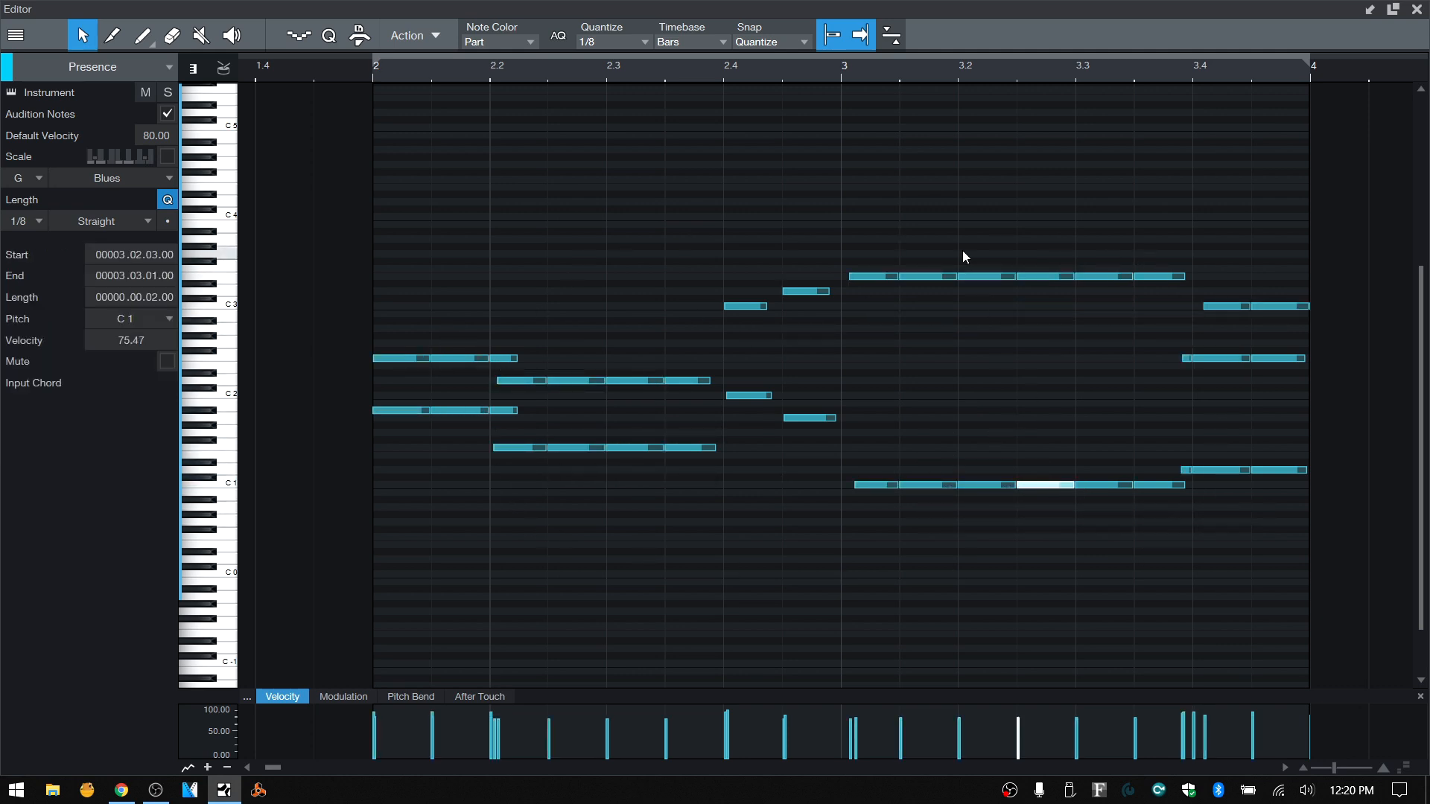
key(ctrl+z)
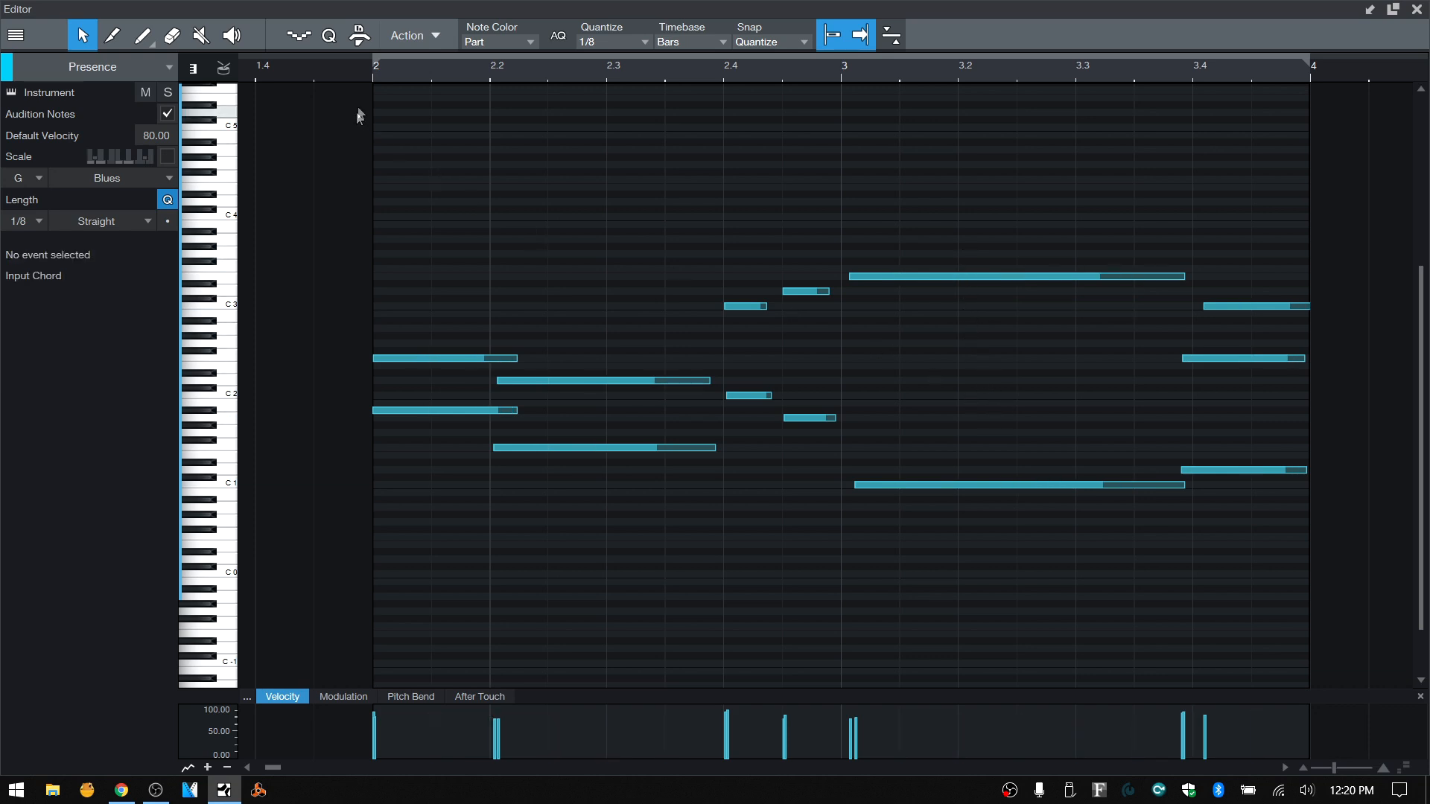
Step: Draw an eighth-length A 1 note at the start of bar 3, directly after the existing A 1 note
click(432, 36)
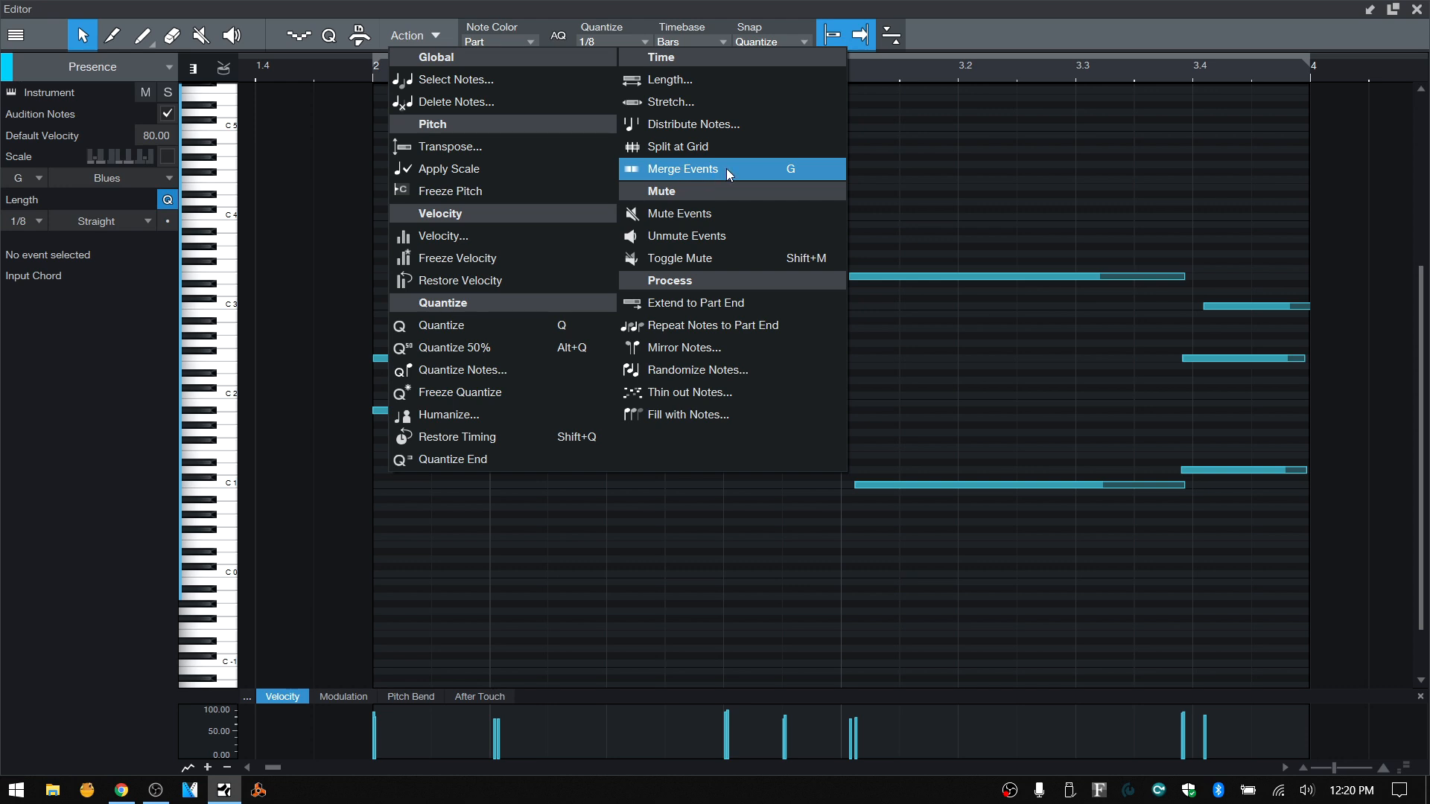
click(932, 192)
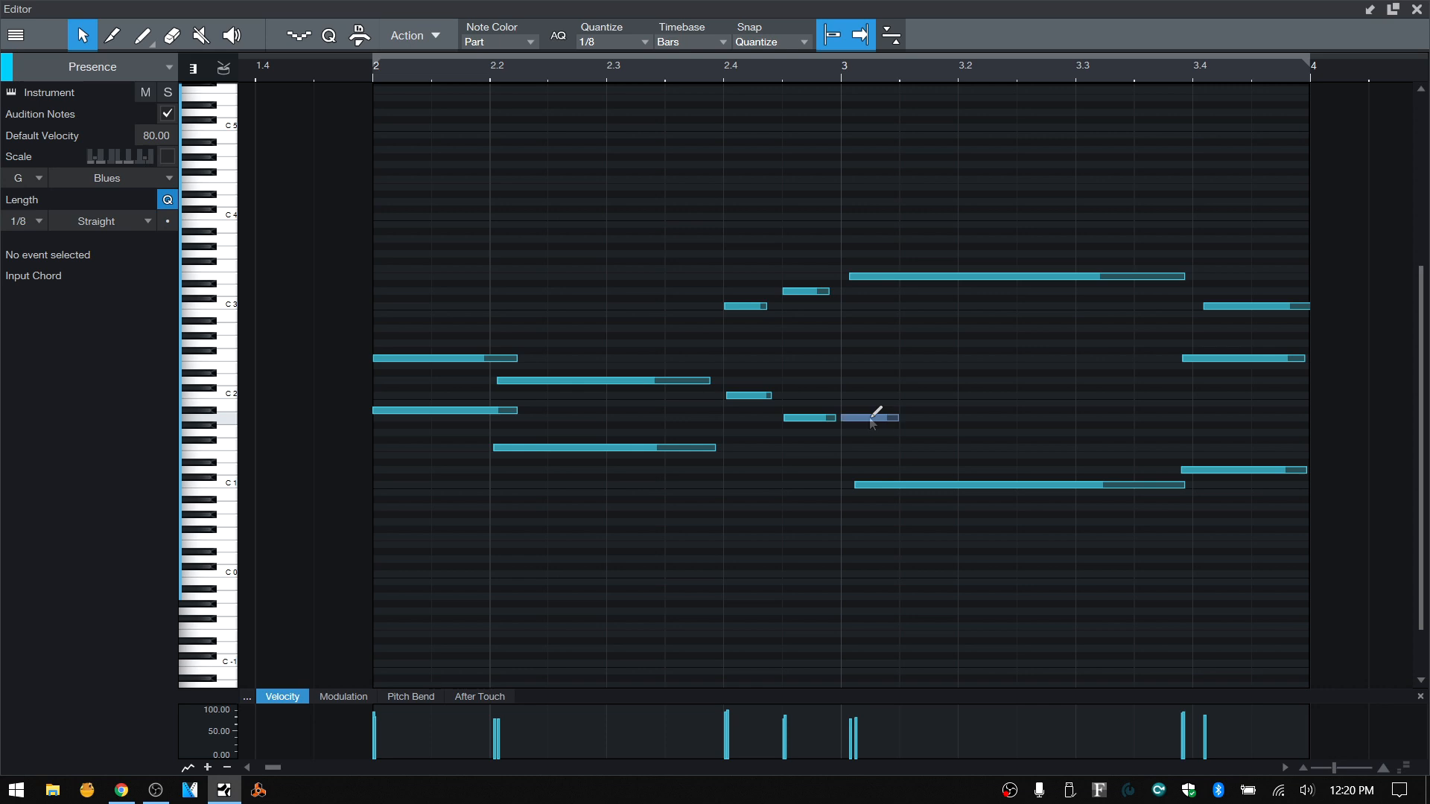
double_click(869, 418)
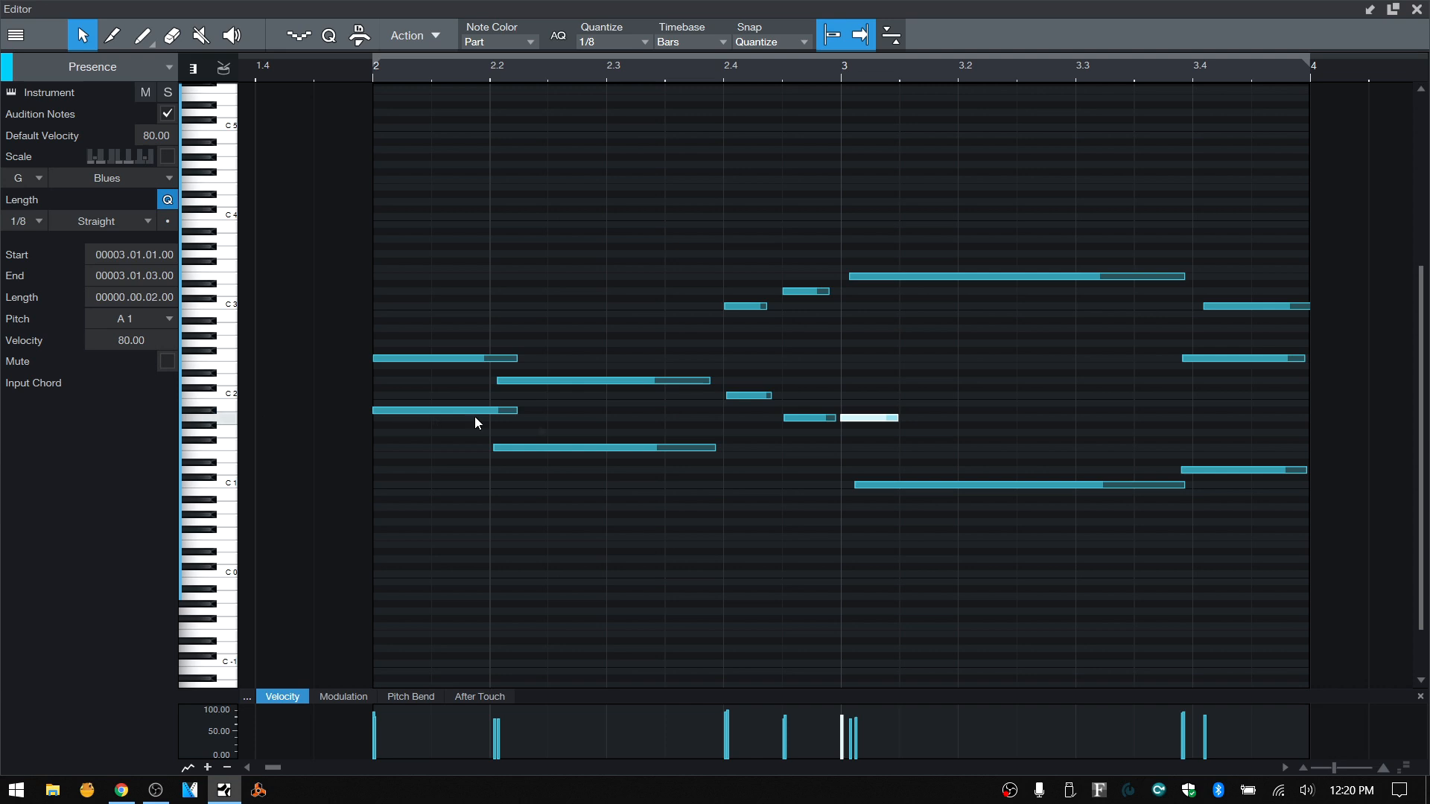
Step: Try Merge Events twice on the two adjacent A 1 notes around bar 3, undoing each merge
shift+click(803, 418)
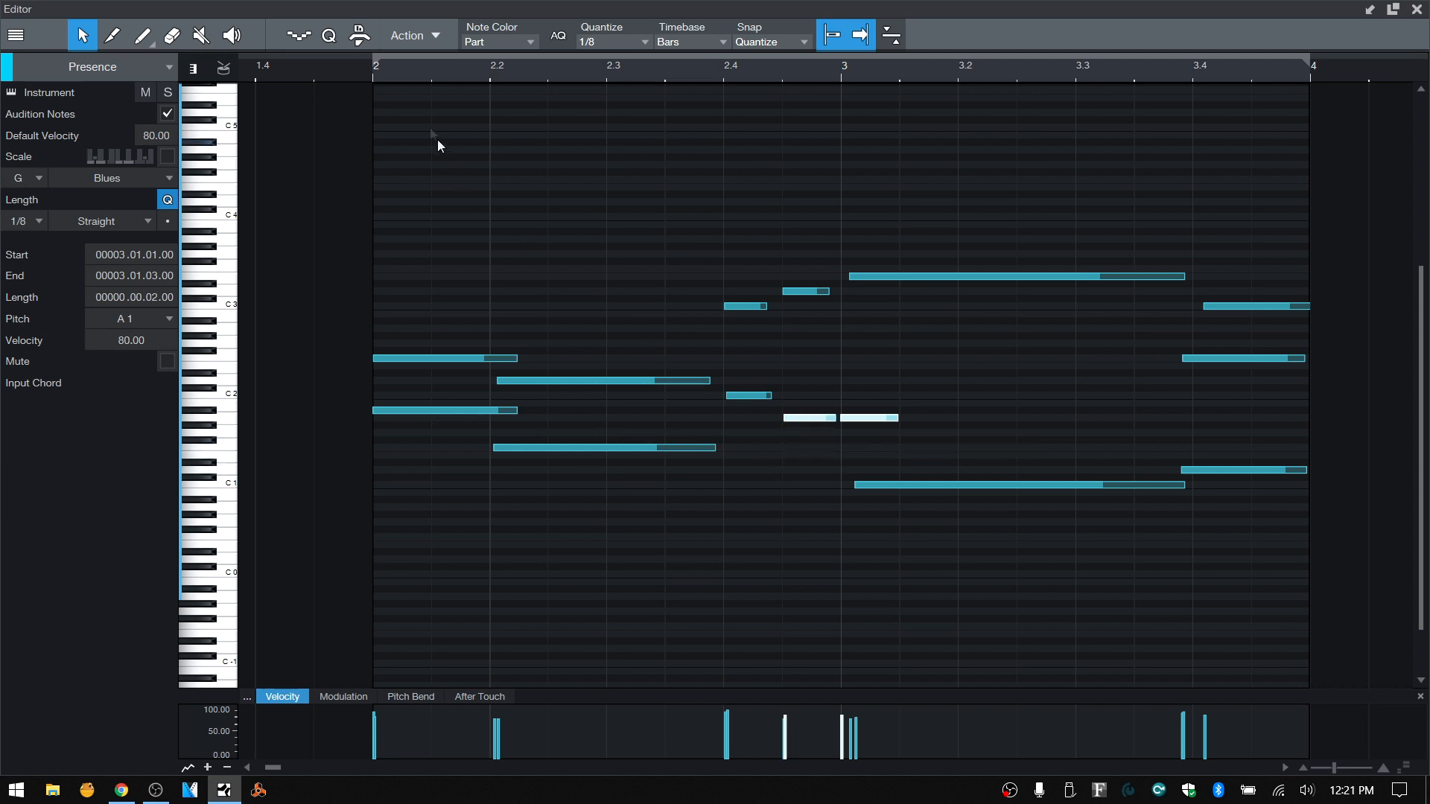
click(426, 34)
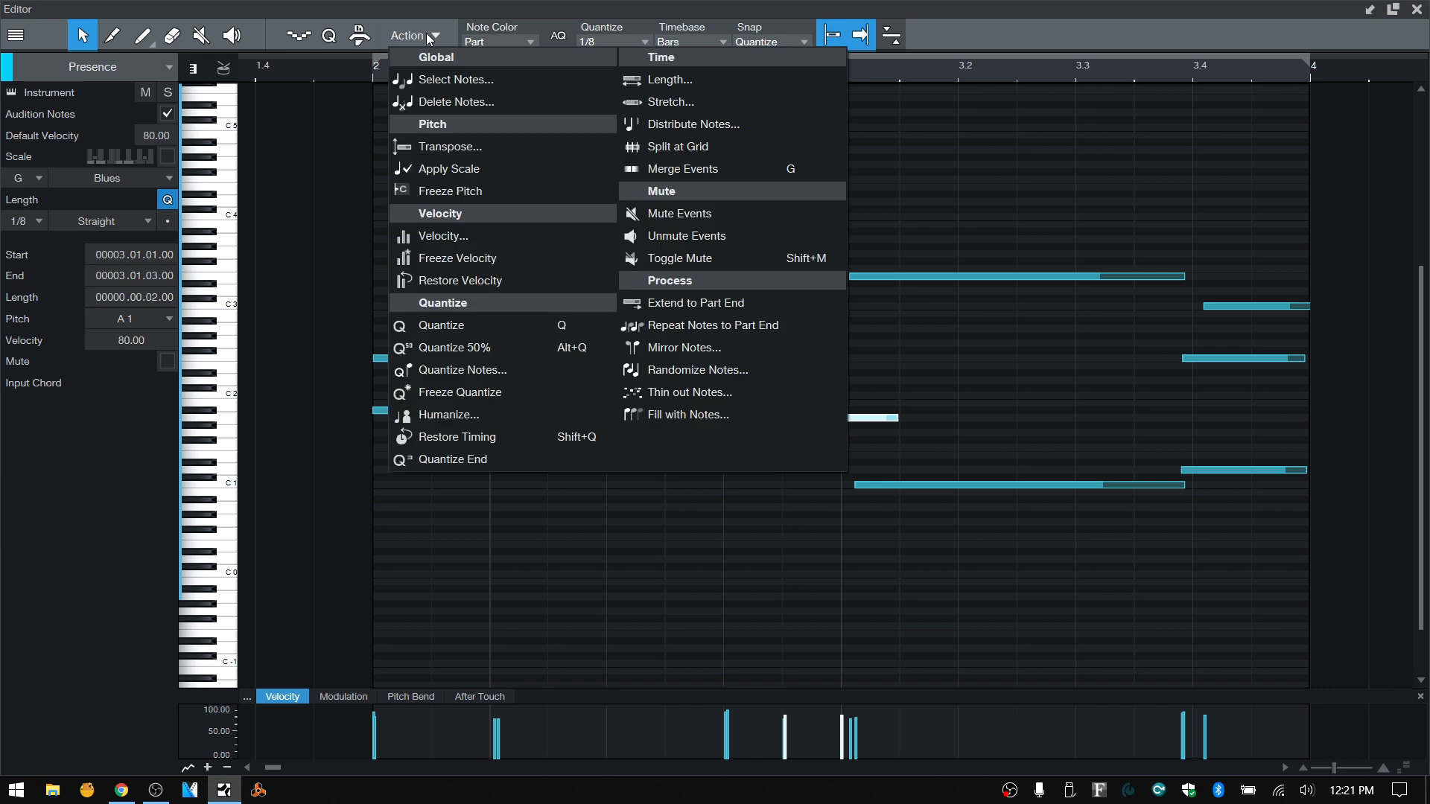
click(677, 171)
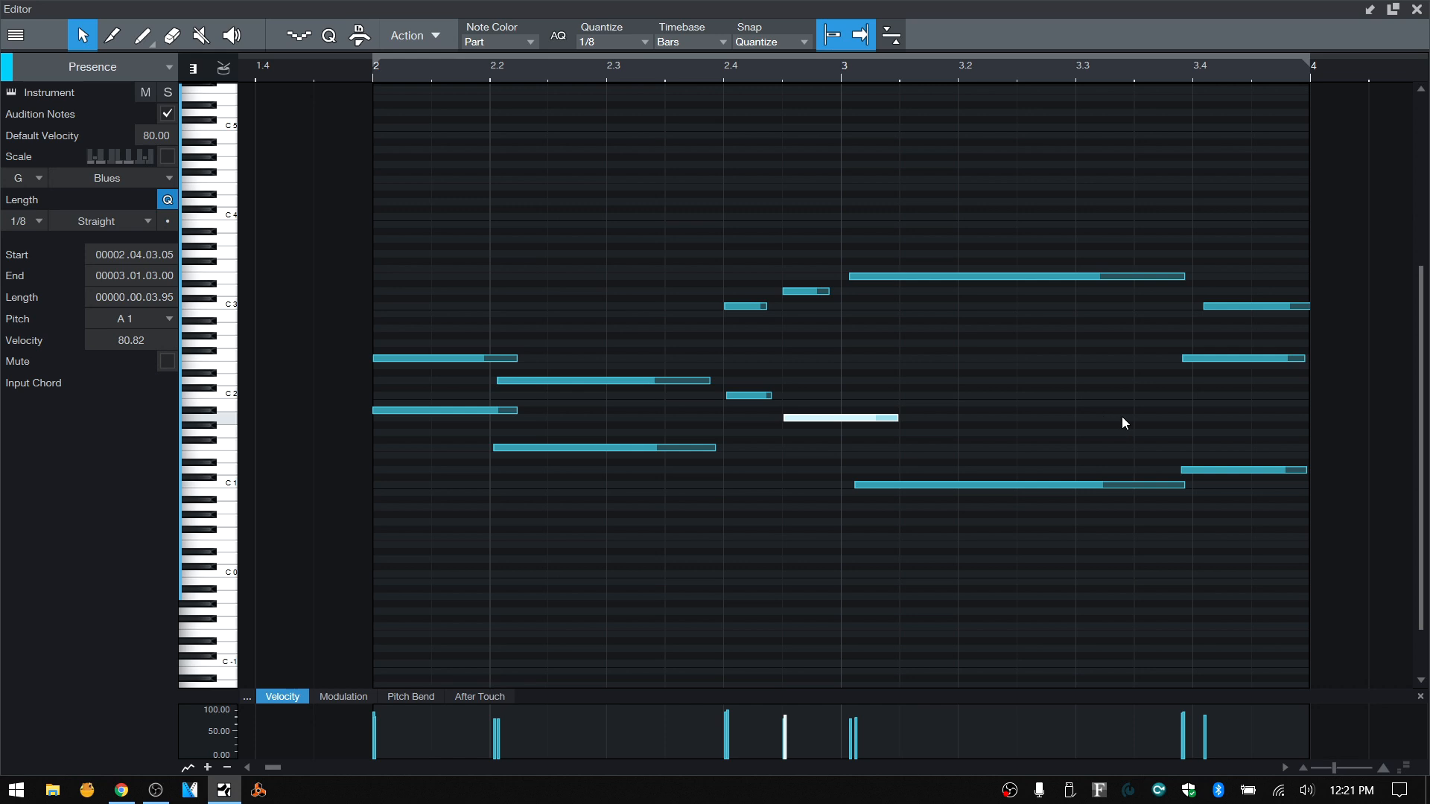
key(alt+x)
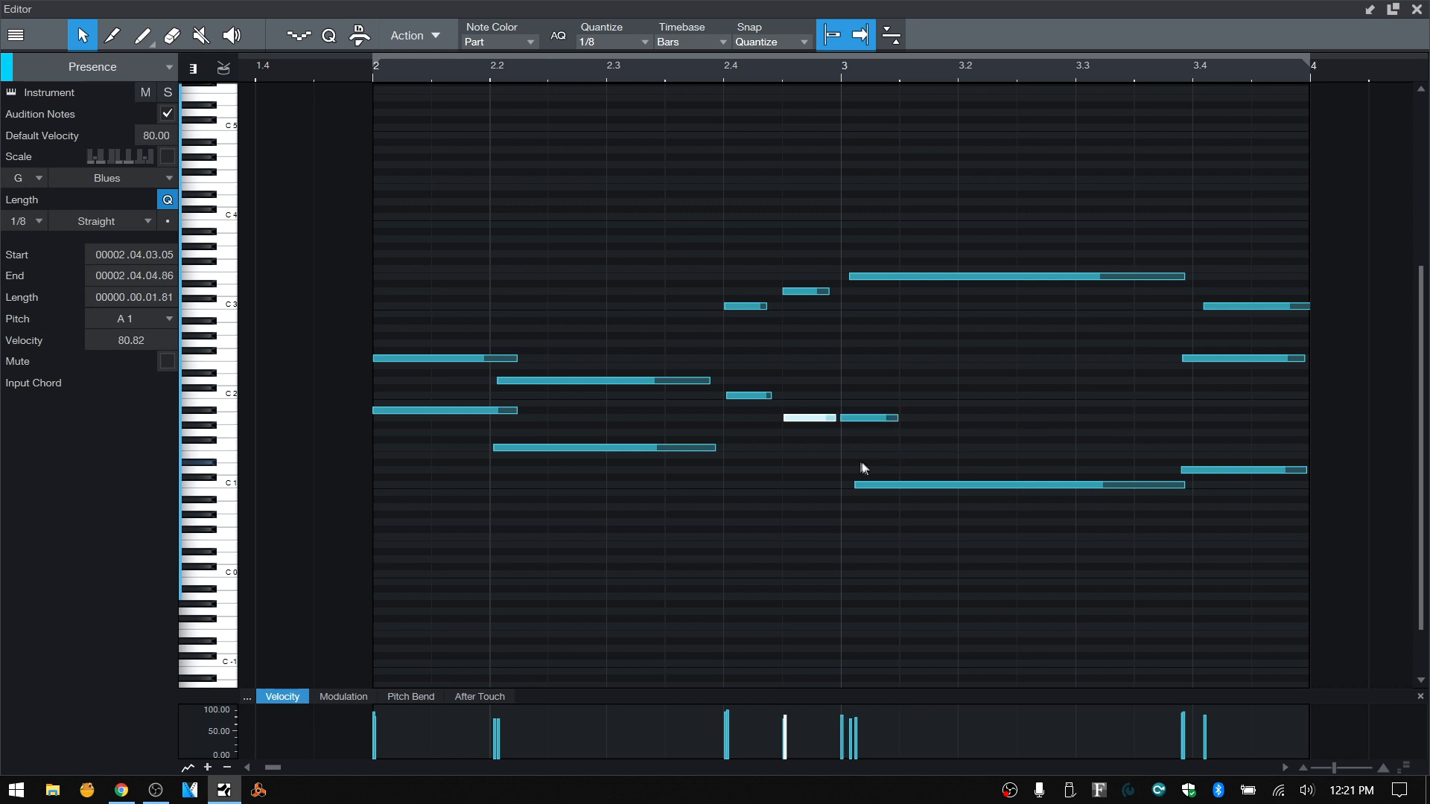
shift+click(869, 417)
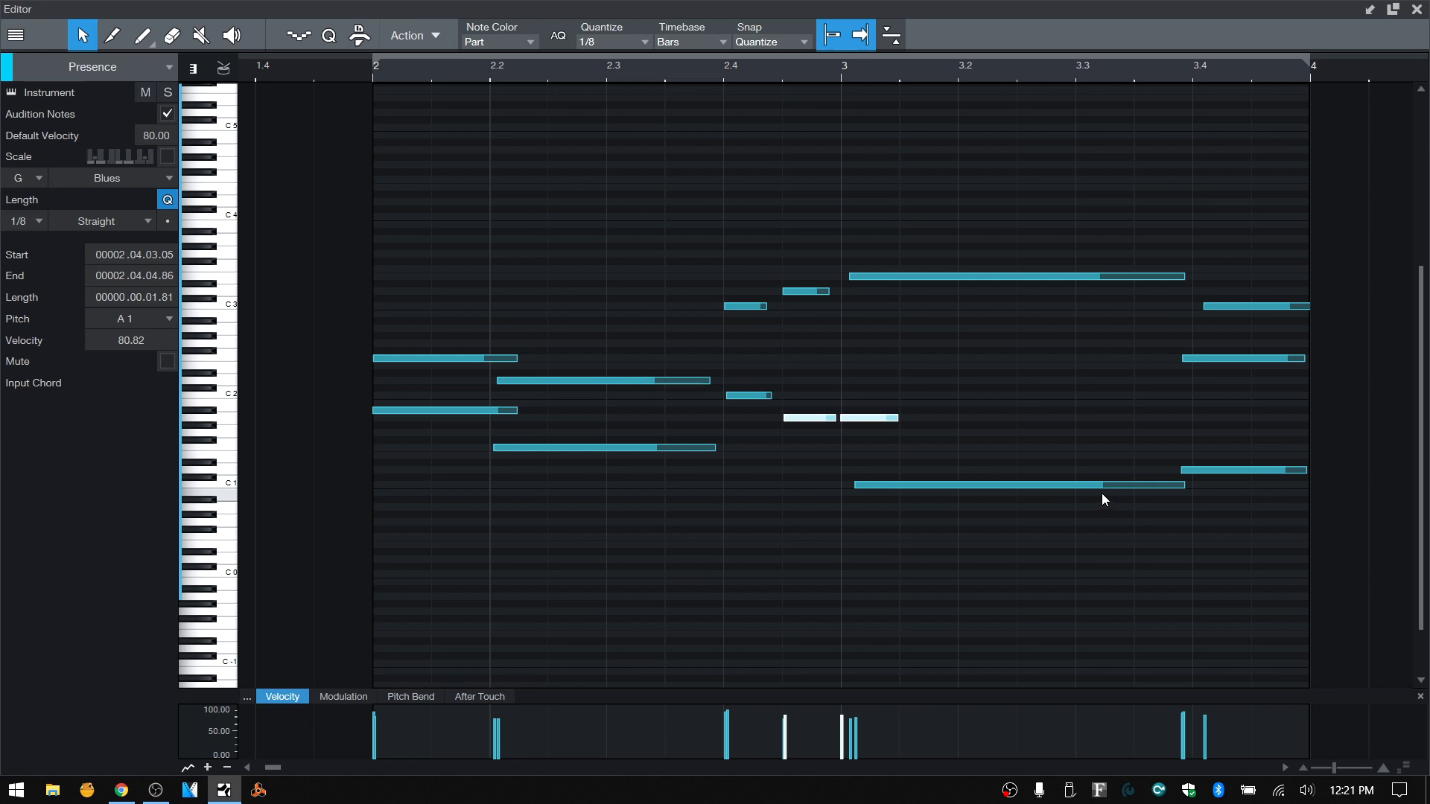
key(g)
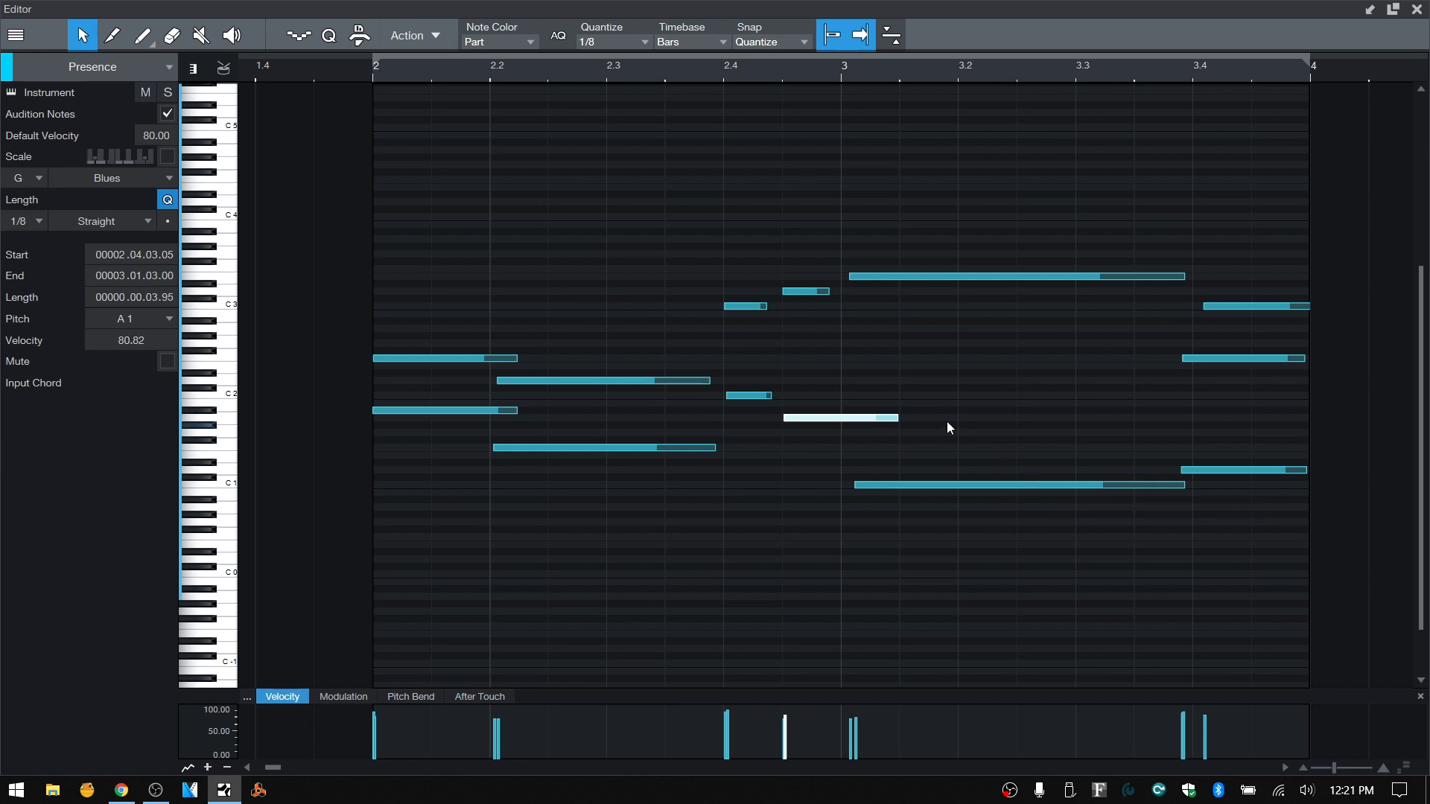
click(998, 420)
key(ctrl+z)
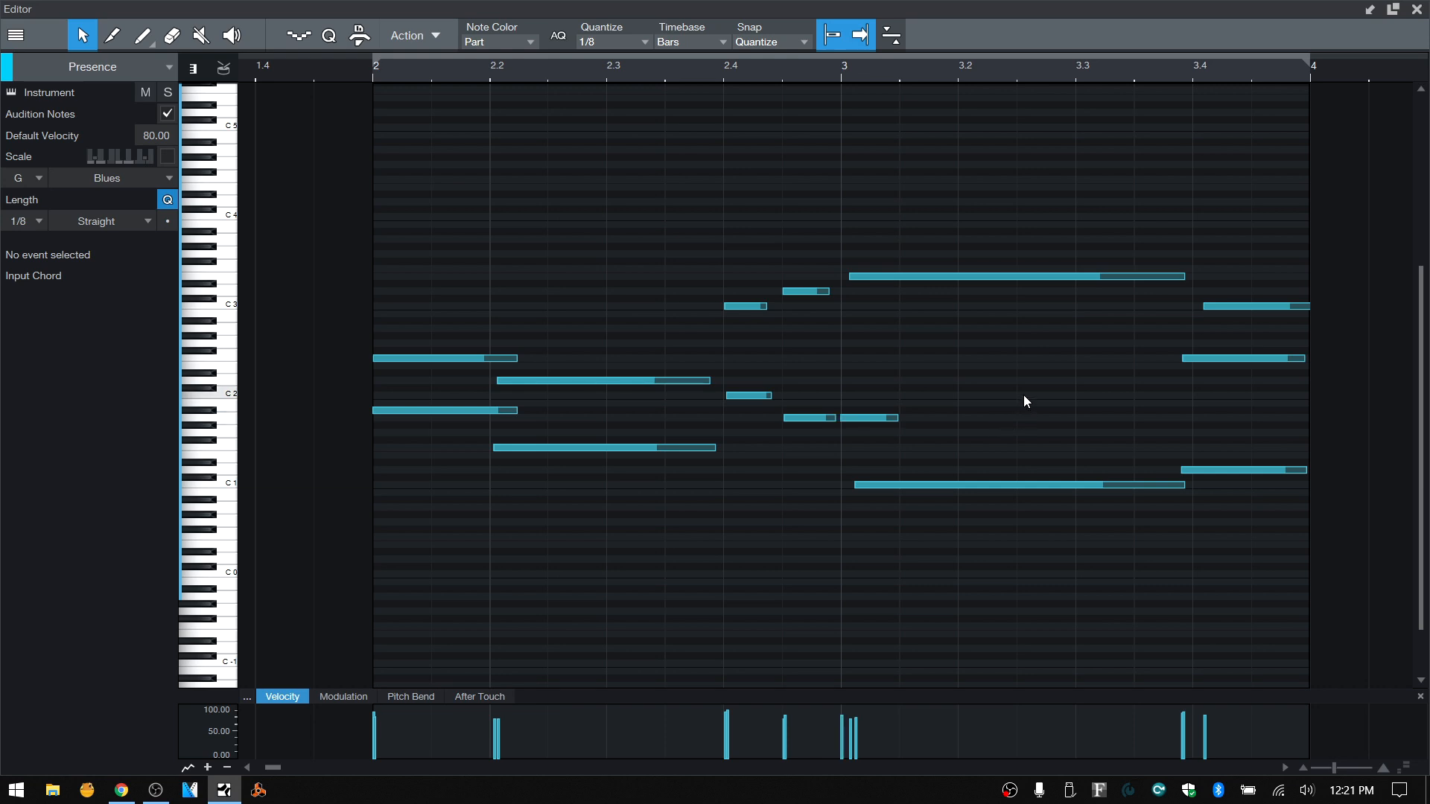
Step: Mute all notes with Mute Events, and restore them with Unmute Events
click(422, 36)
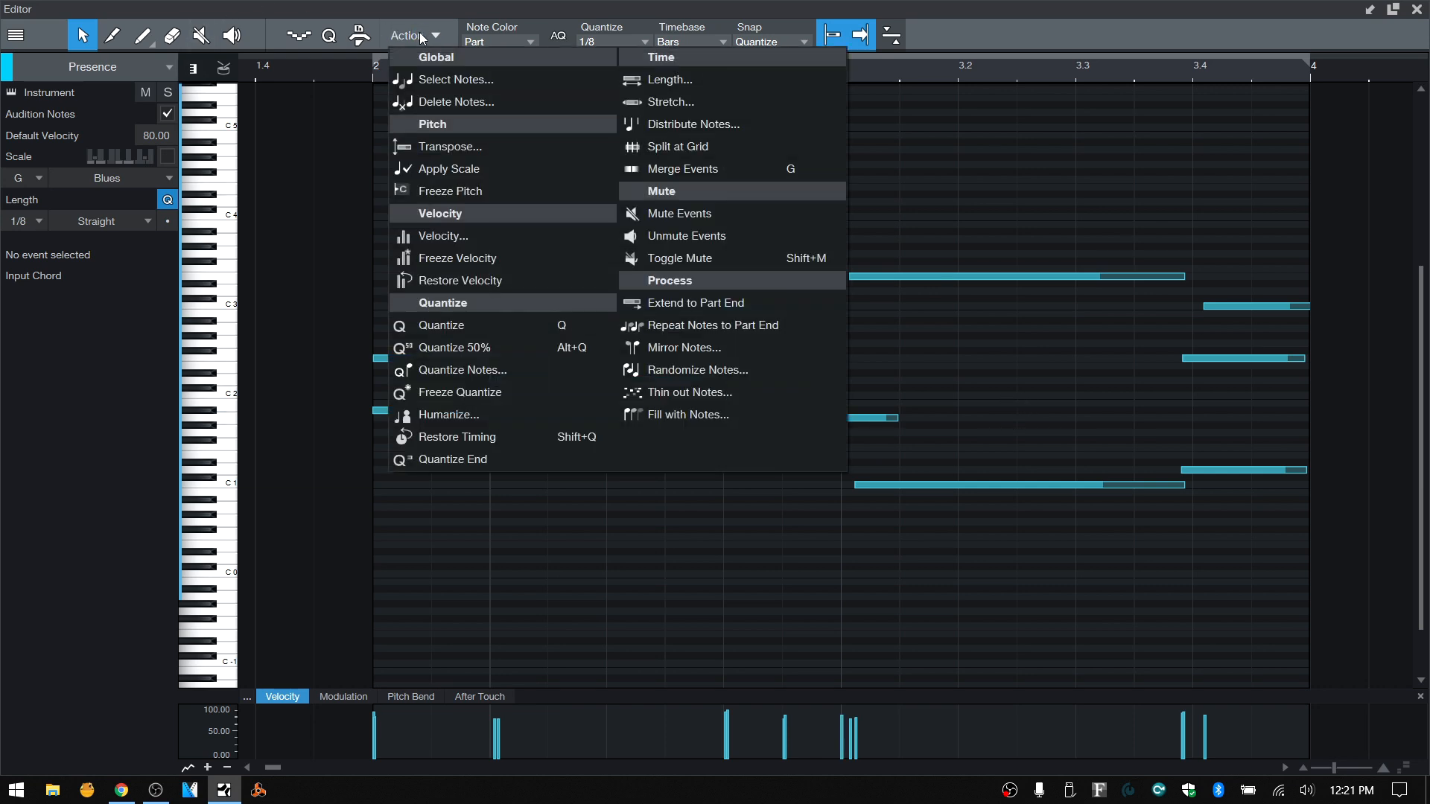
click(690, 213)
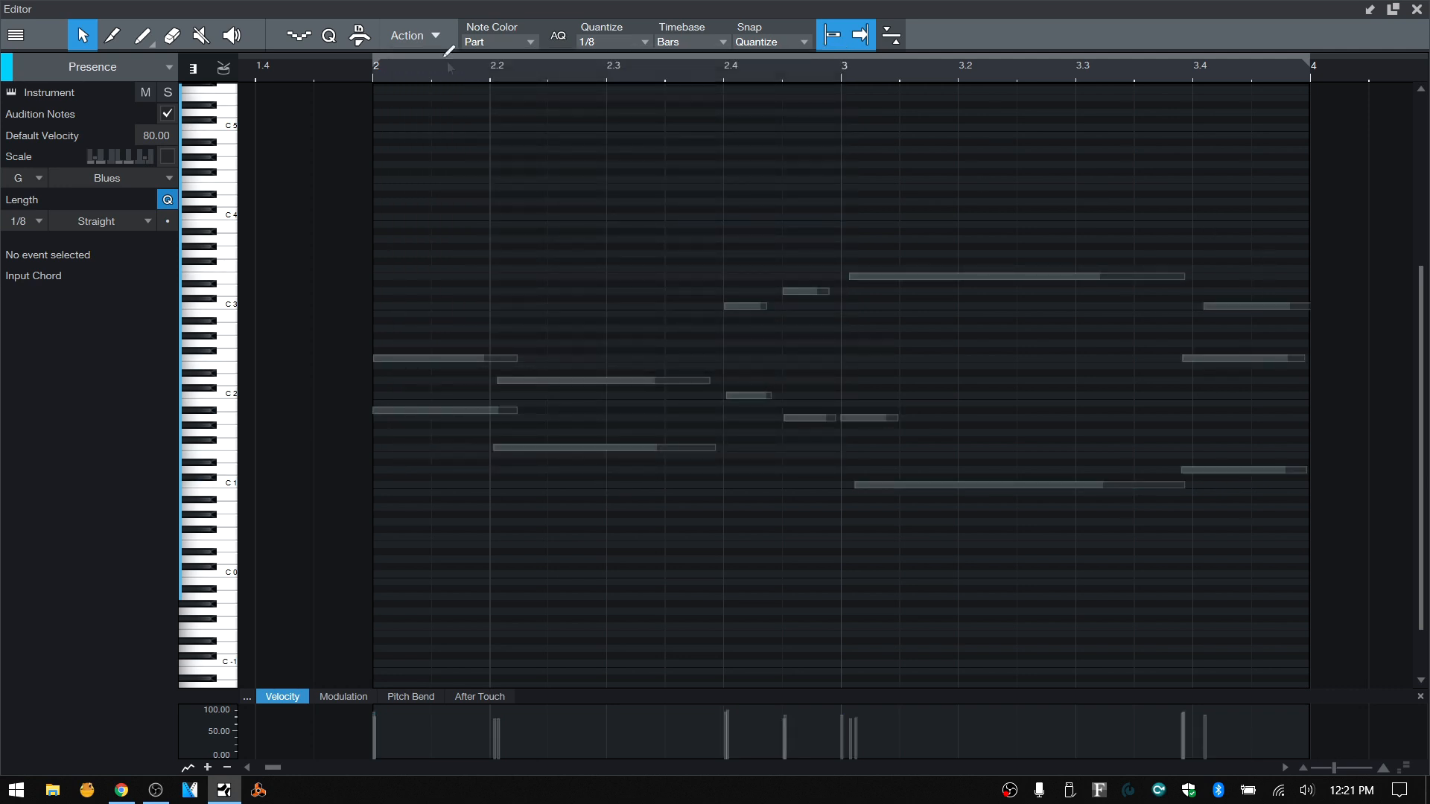
click(422, 35)
click(678, 236)
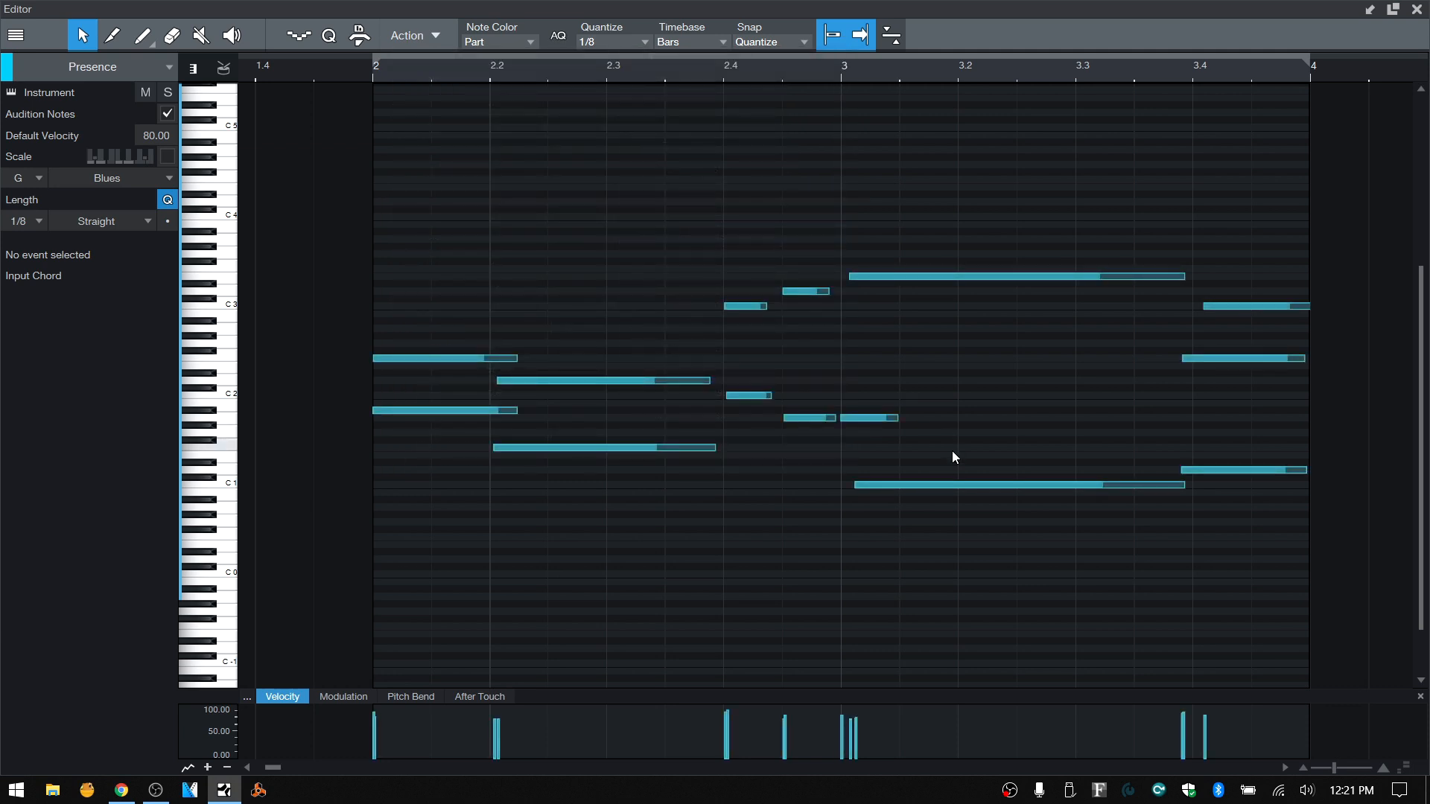
Step: Switch the mute state of all notes on and off again with Toggle Mute
click(435, 38)
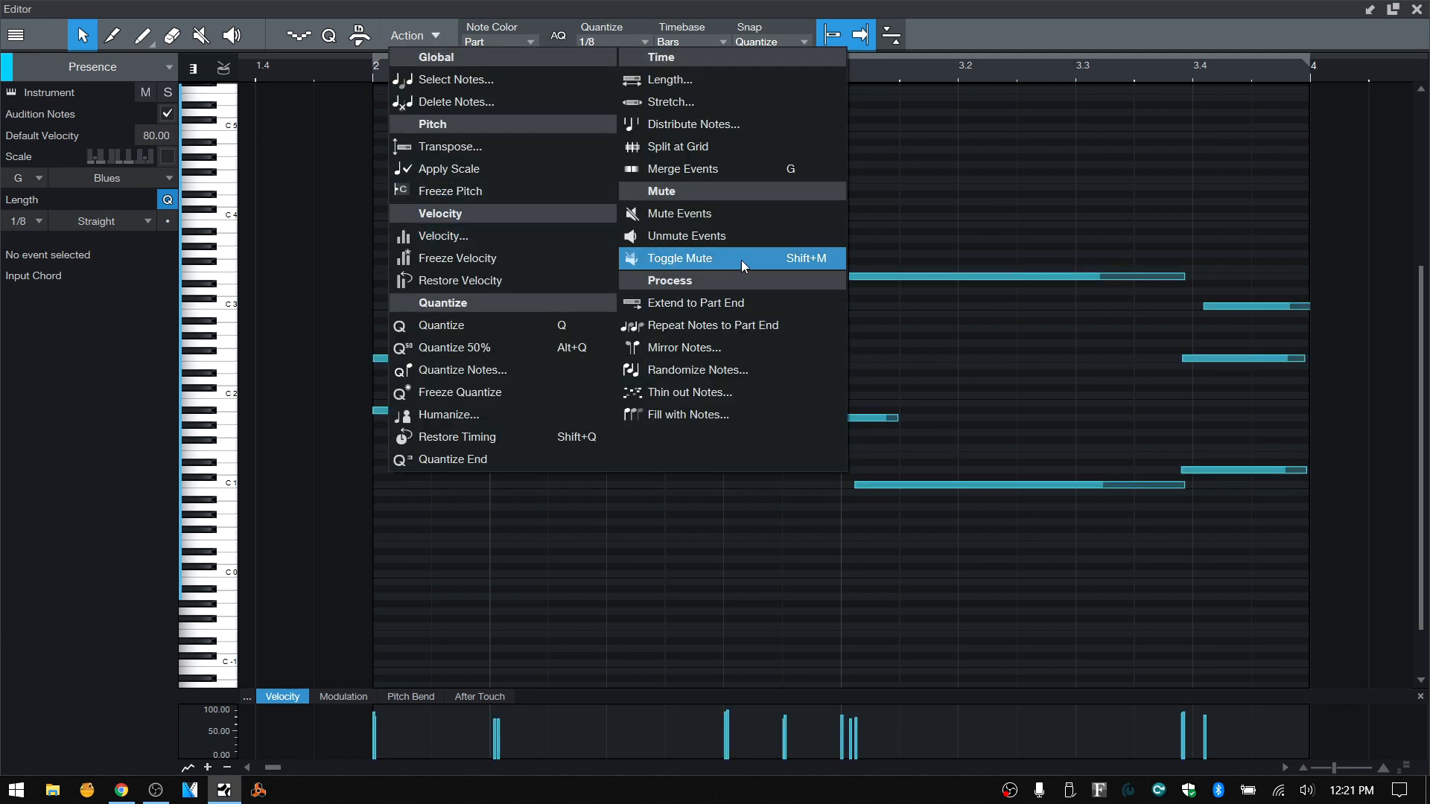
click(943, 217)
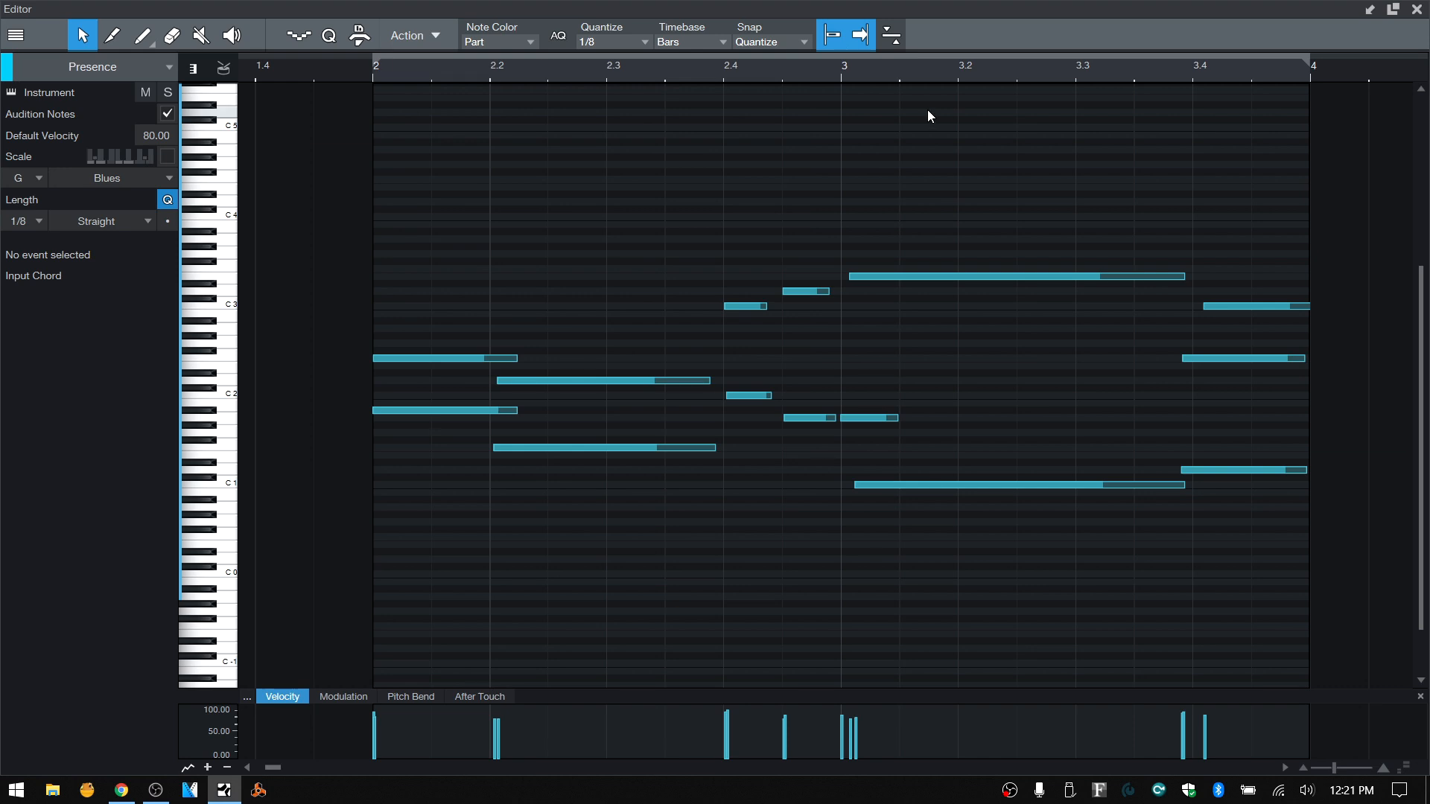
key(shift+m)
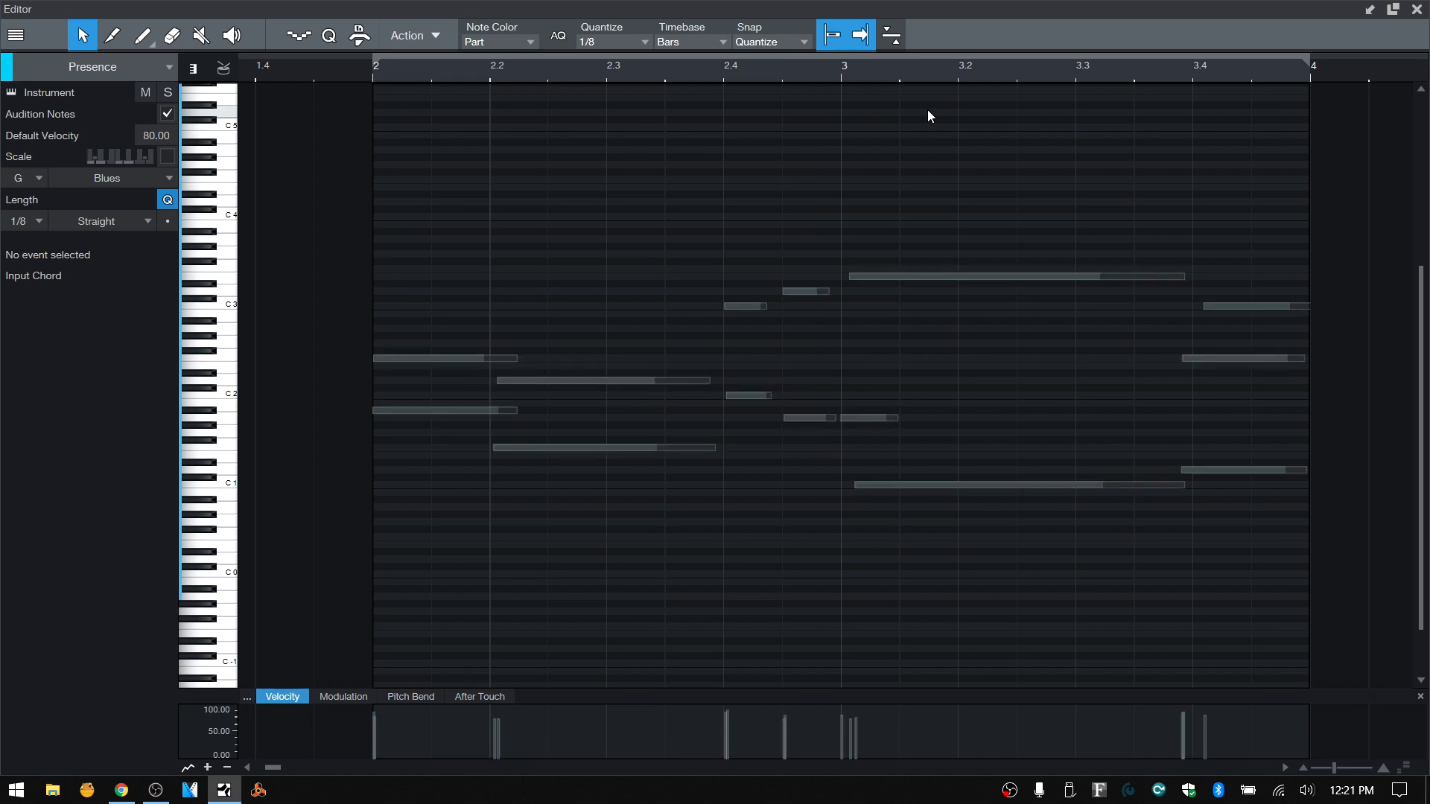
key(shift+m)
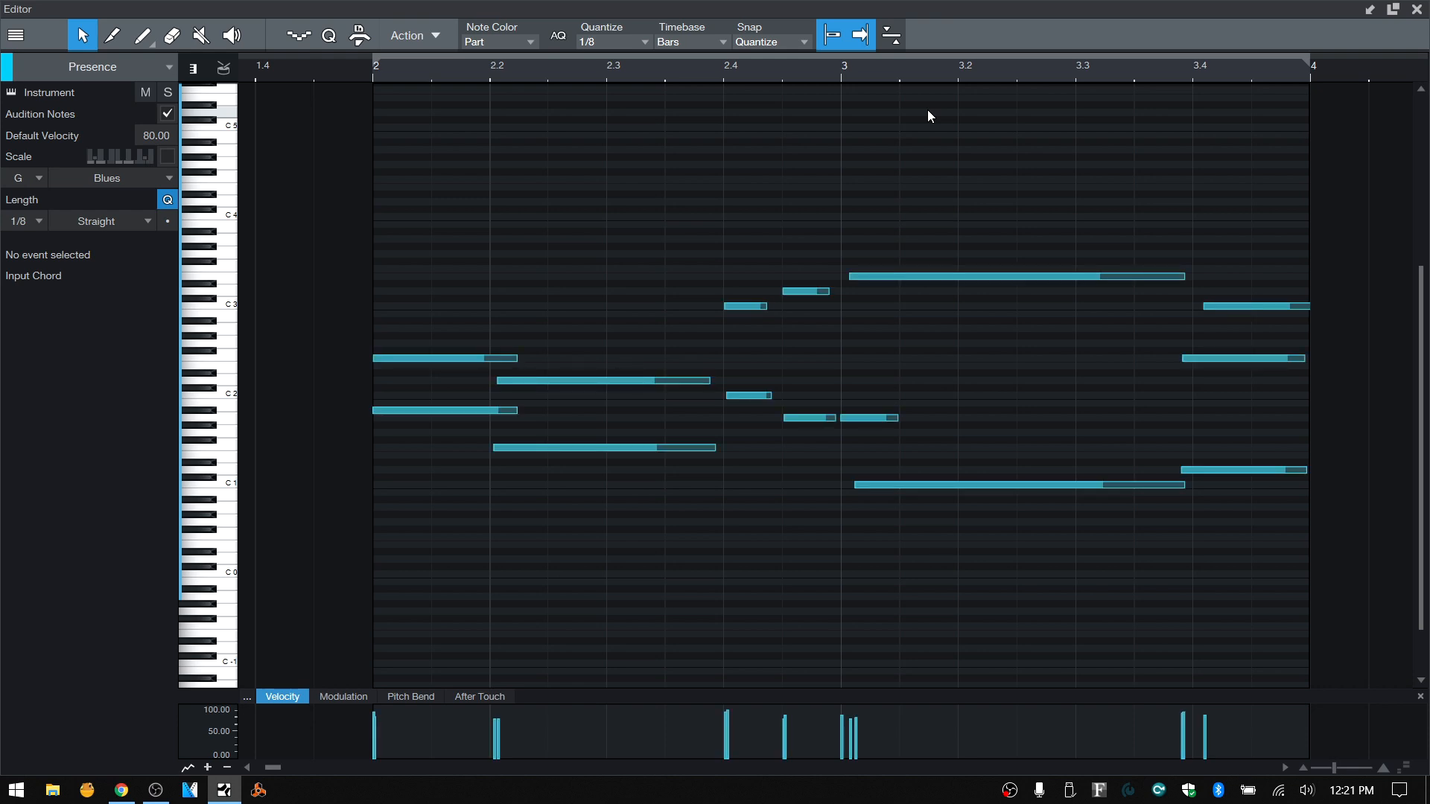
Step: Try Extend to Part End on the two notes starting near beat 2.2, and undo the extension
click(444, 31)
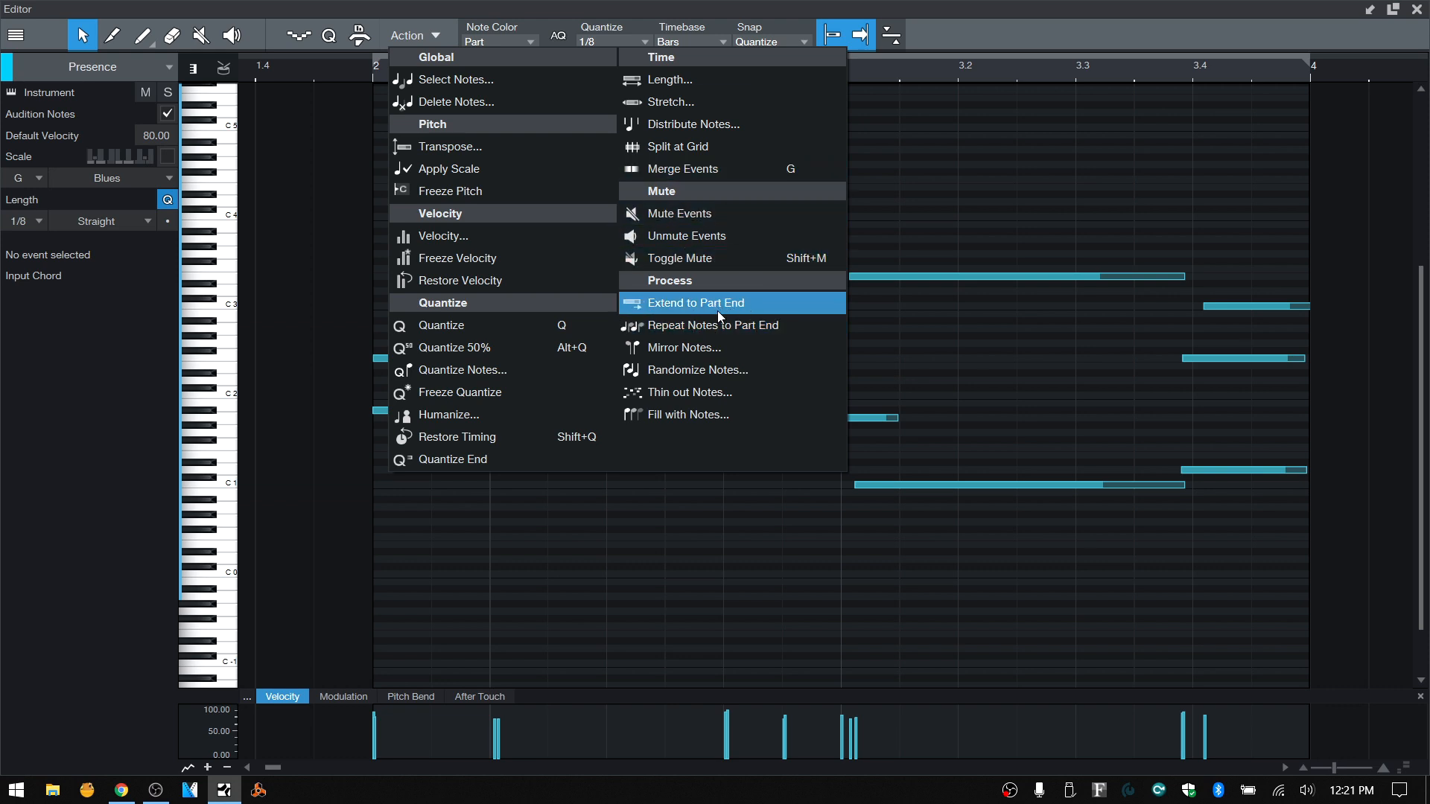
click(1024, 173)
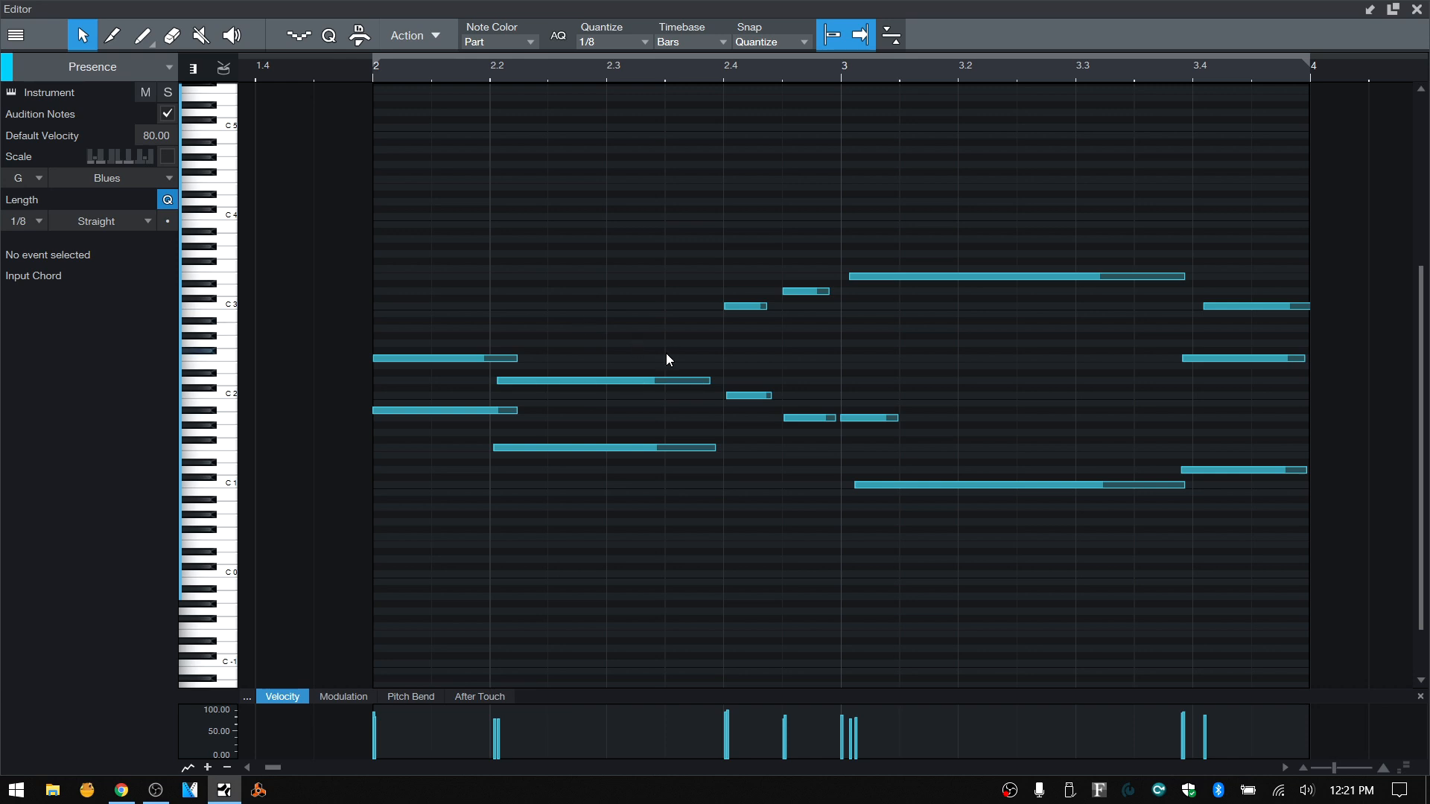
drag(548, 339, 670, 566)
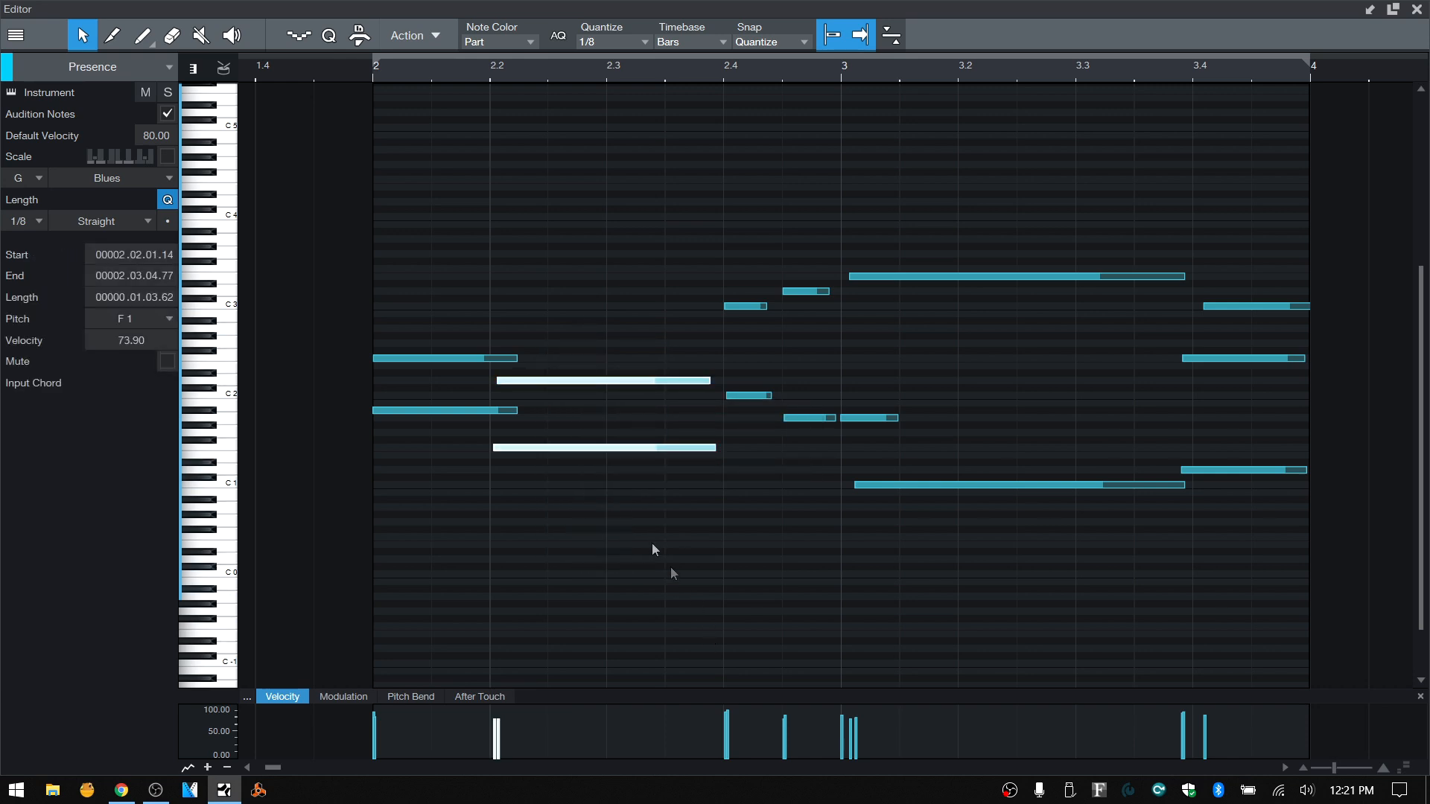
click(435, 36)
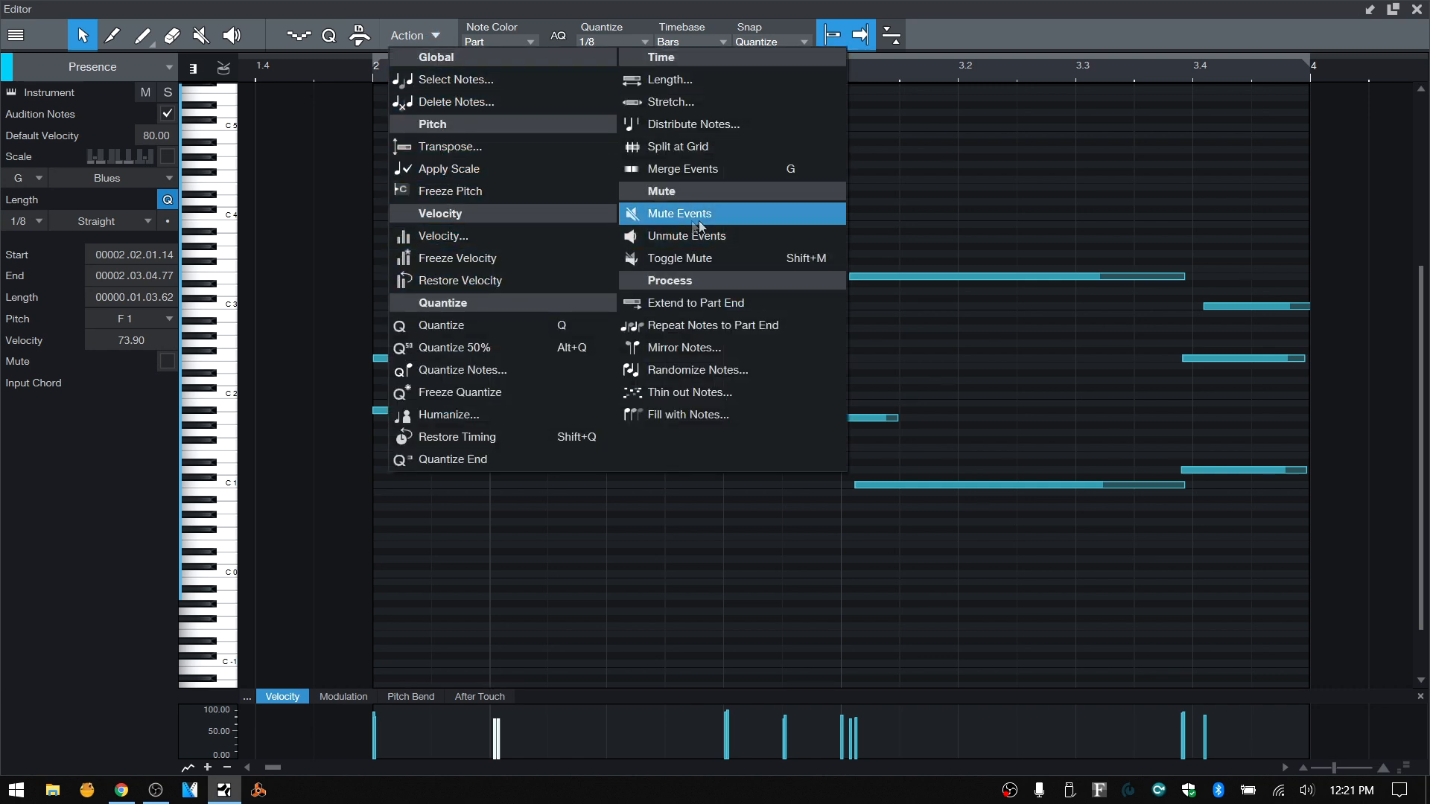
click(704, 325)
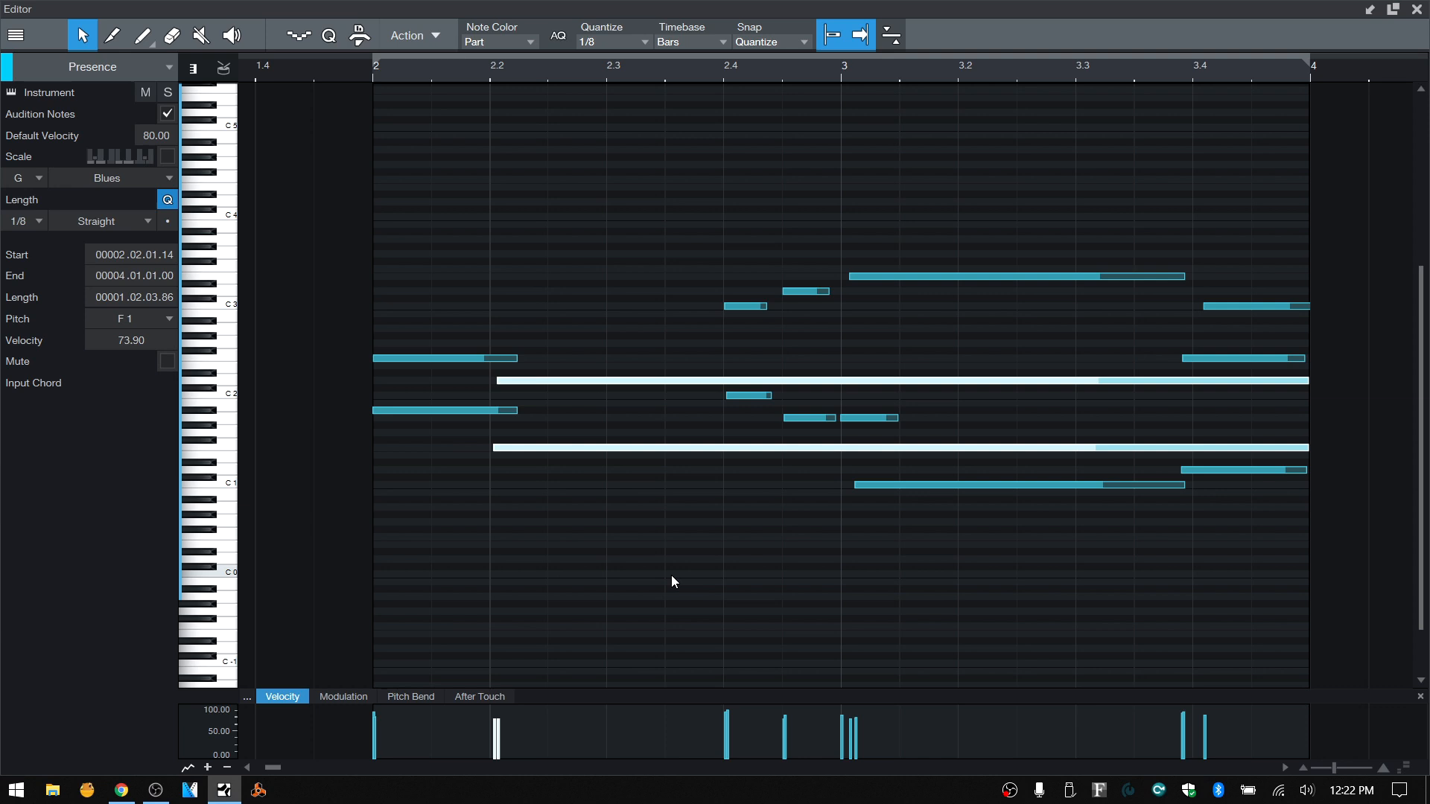
key(ctrl+z)
click(598, 555)
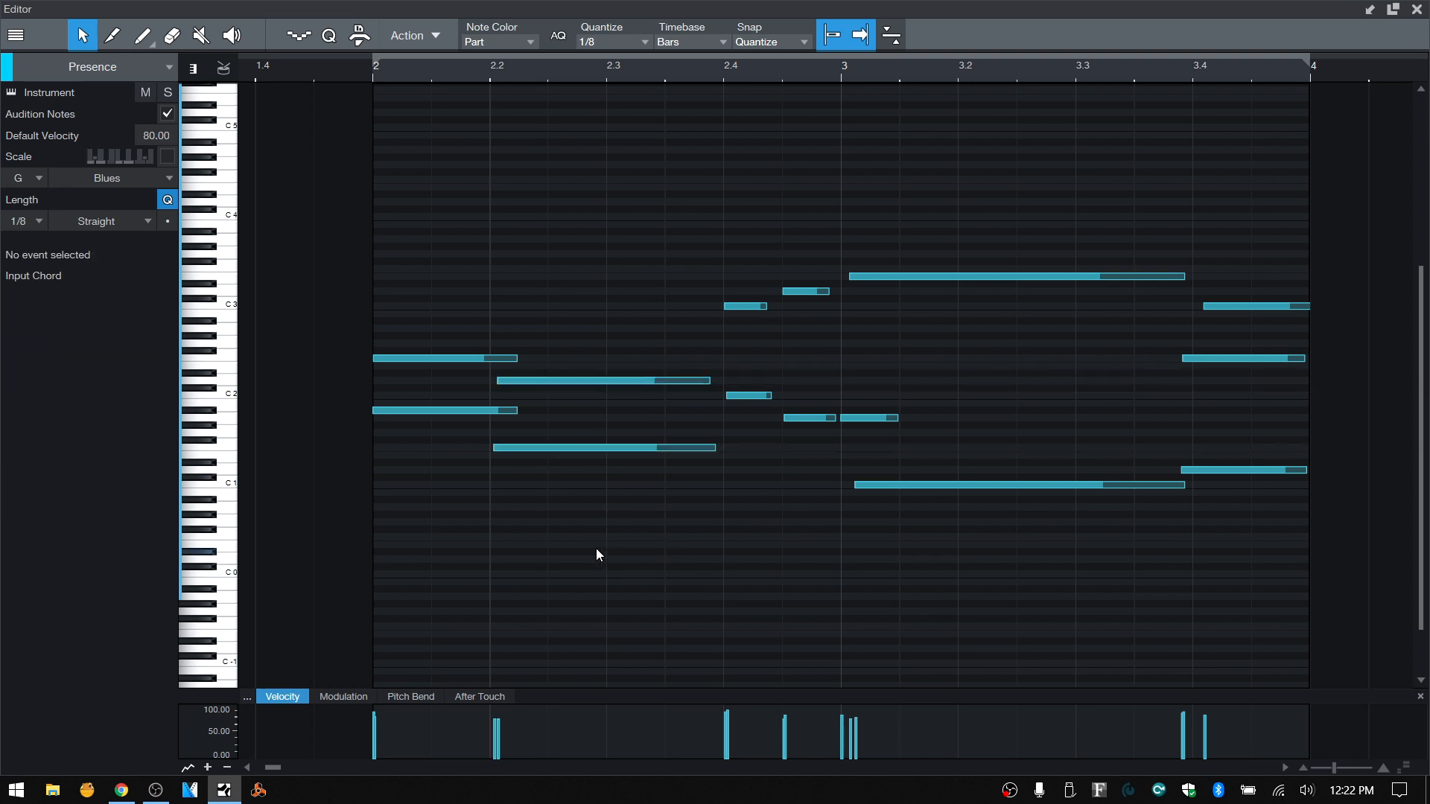
Step: Try Repeat Notes to Part End on the two notes starting near beat 2.2, inspect the copies, and undo the repetition
click(431, 35)
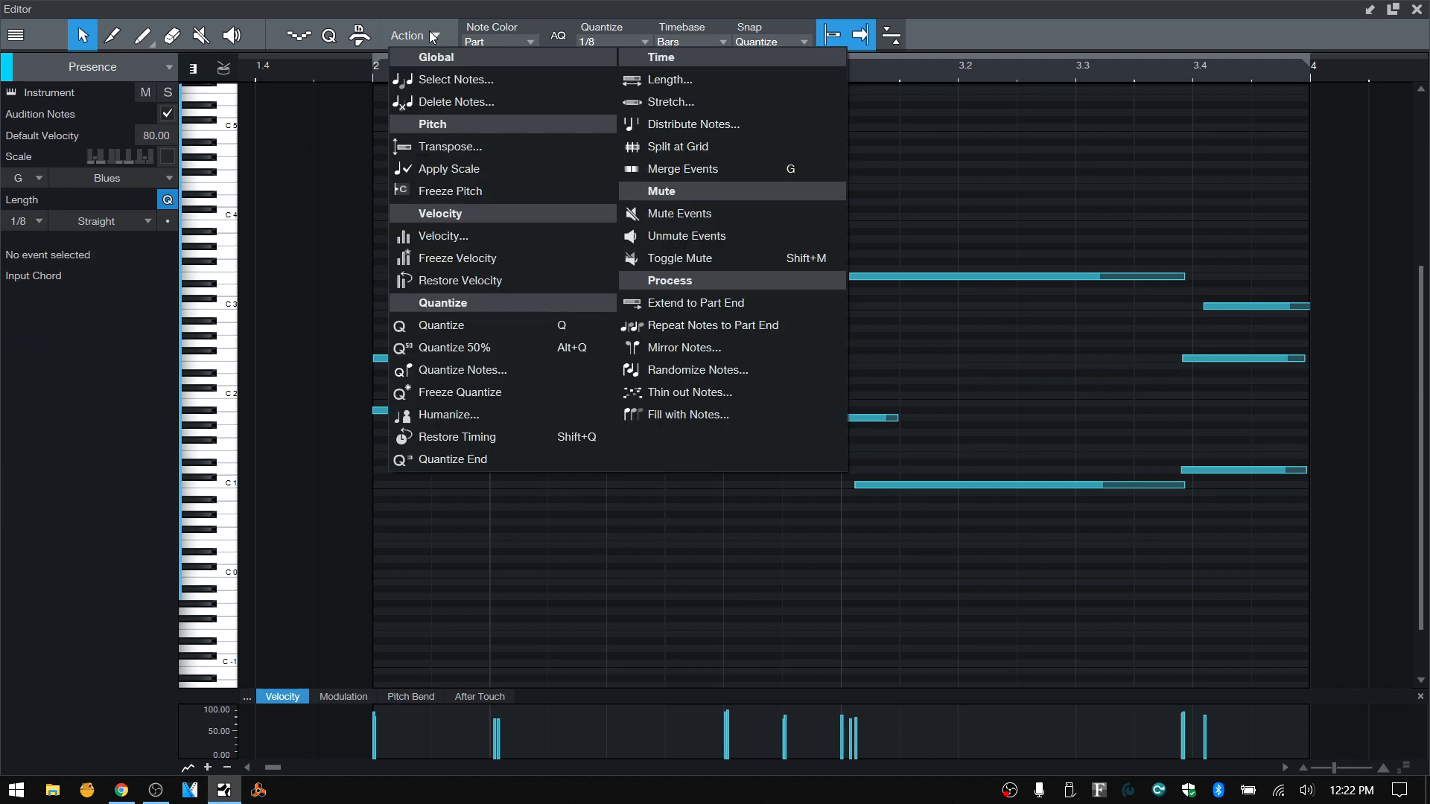
click(1004, 349)
drag(573, 326, 652, 539)
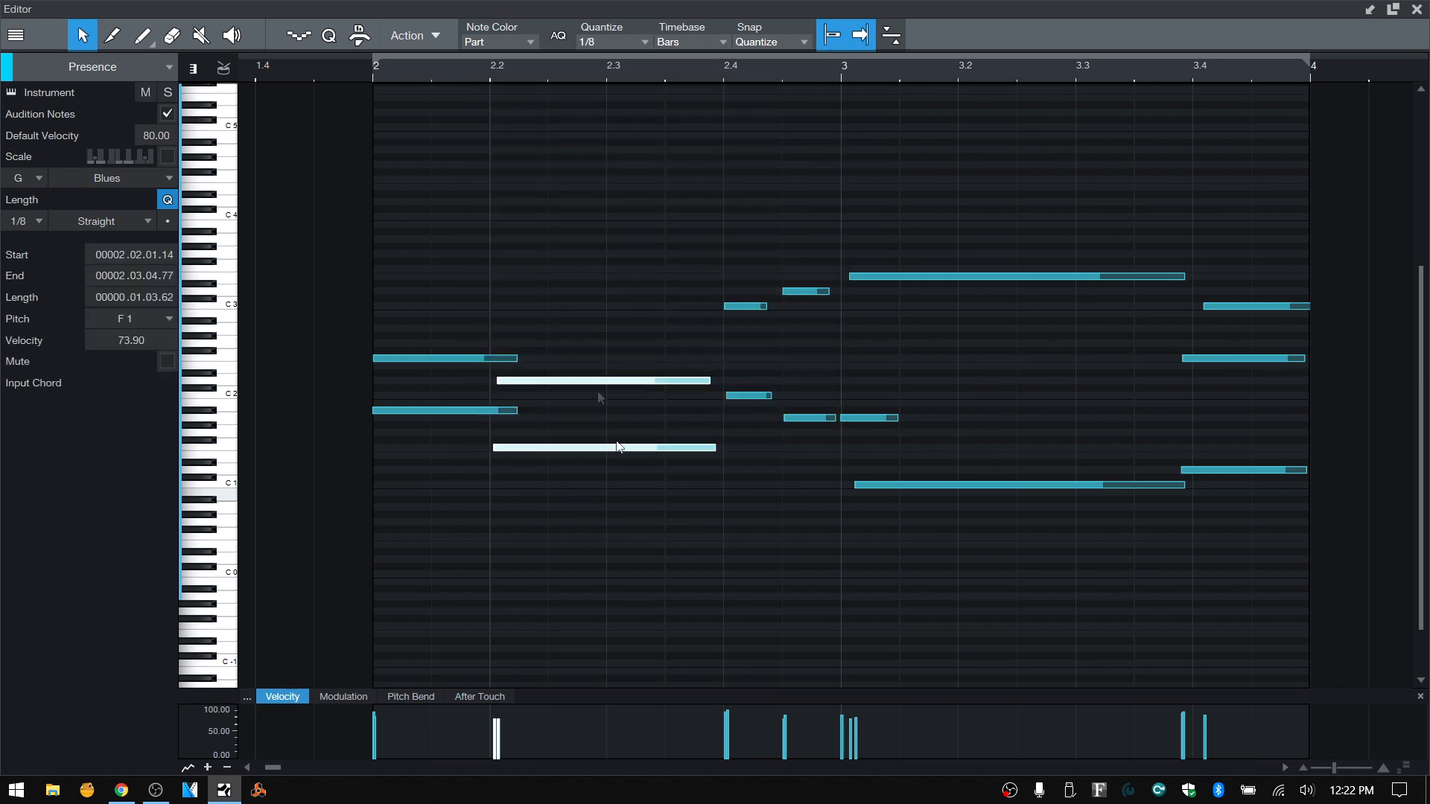
click(437, 37)
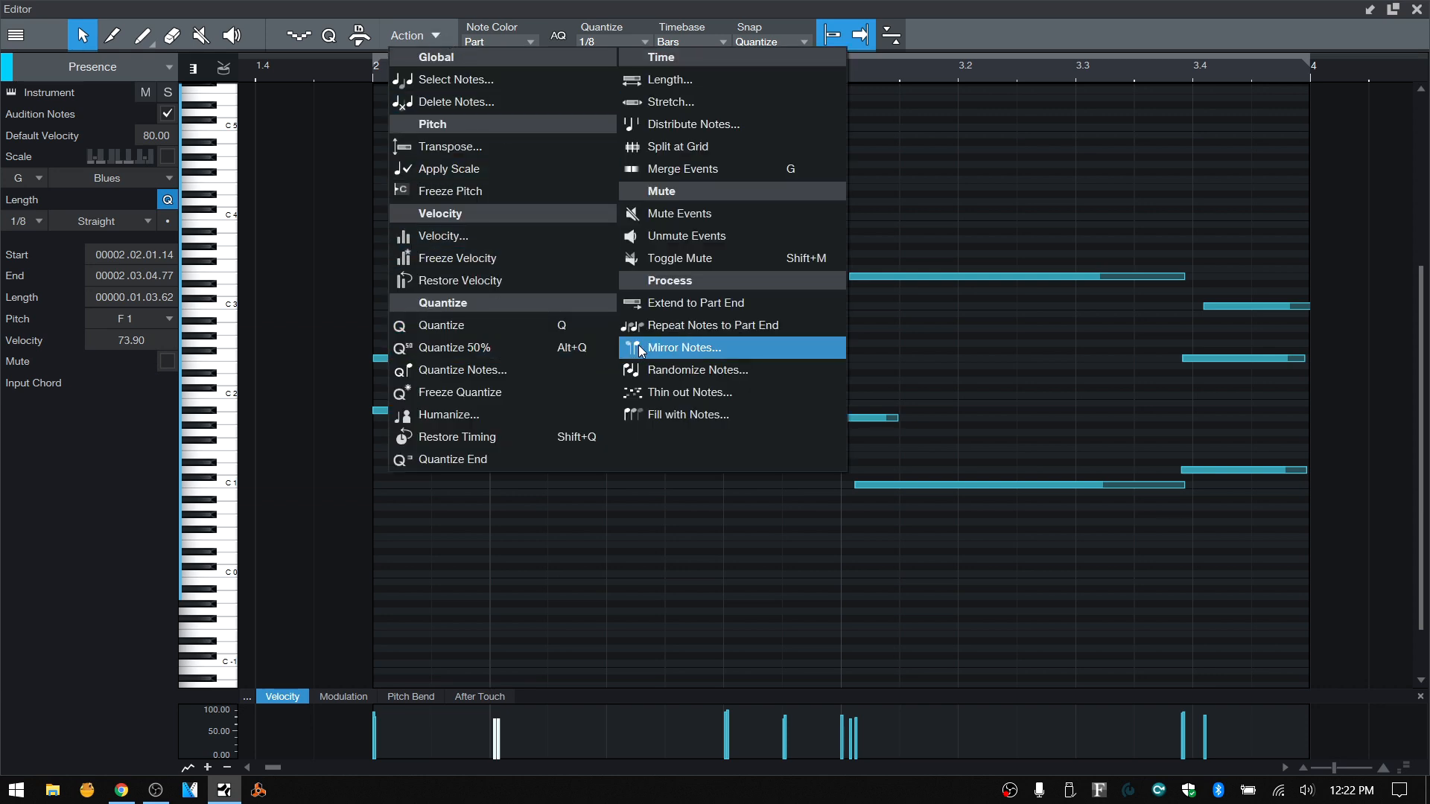
click(711, 324)
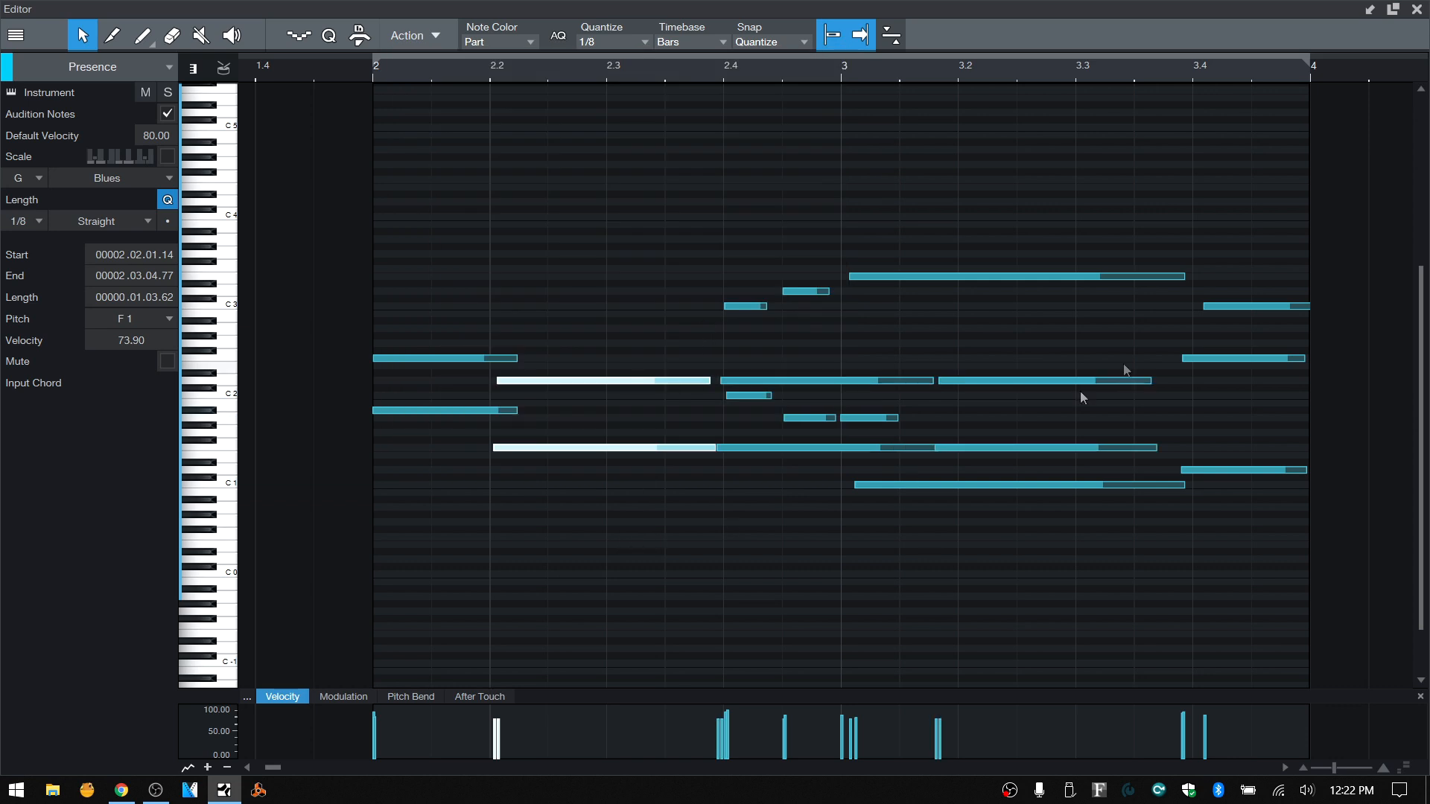
click(786, 448)
click(991, 448)
click(1025, 381)
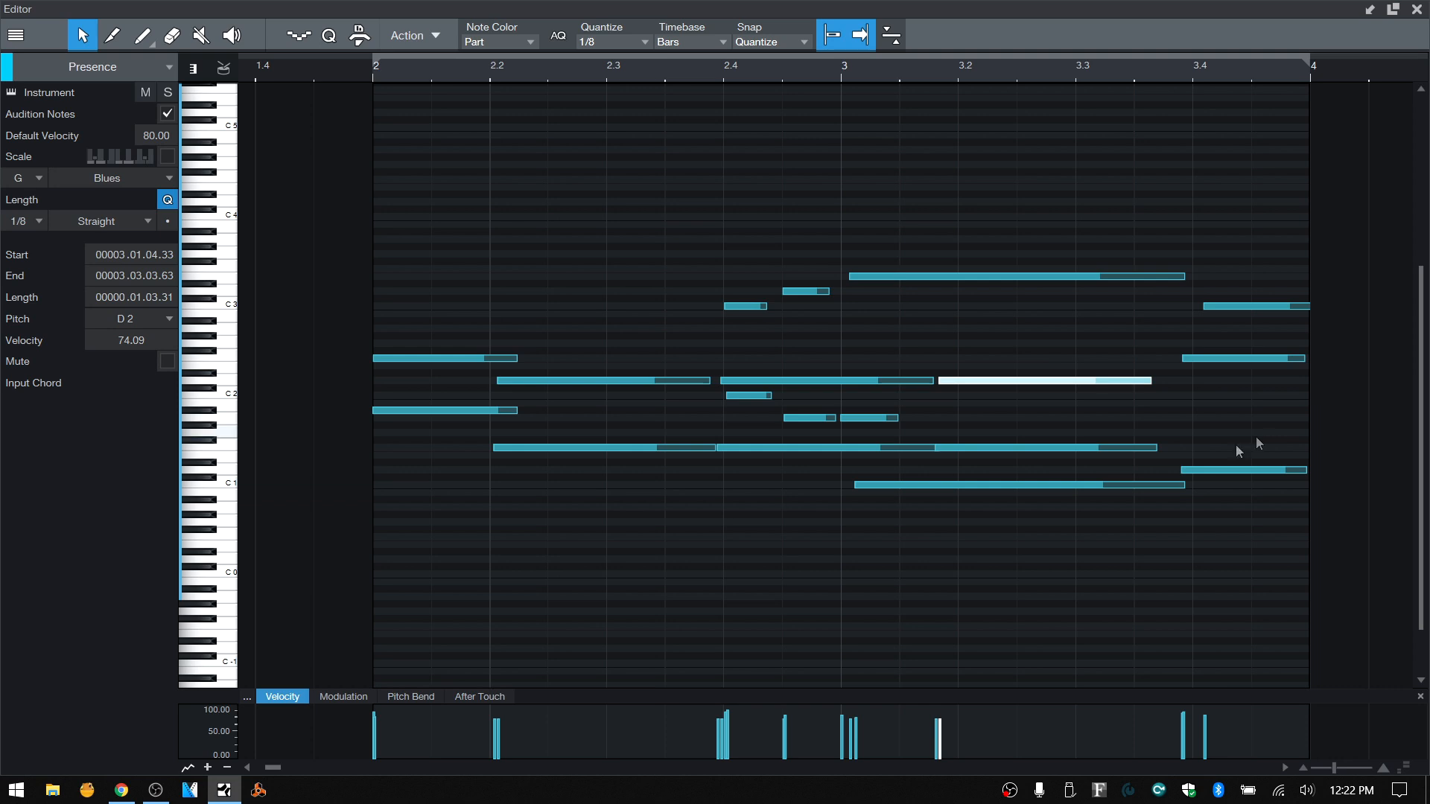
click(717, 506)
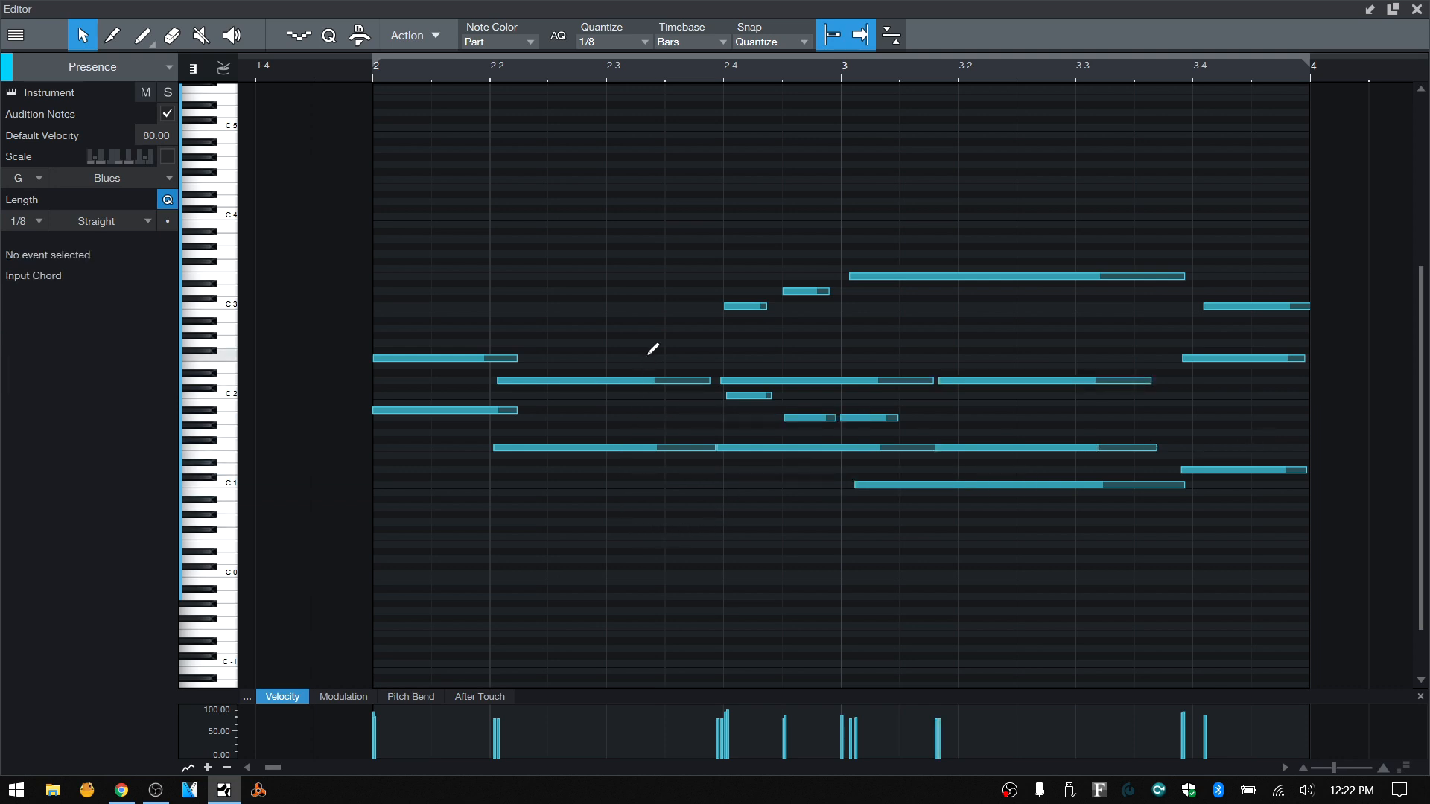
key(ctrl+z)
key(ctrl+z)
Step: Try Randomize Notes with pitch range C 2 to G# 5, velocity 0% to 83% and note length 1/2 to 1/64 D
click(435, 36)
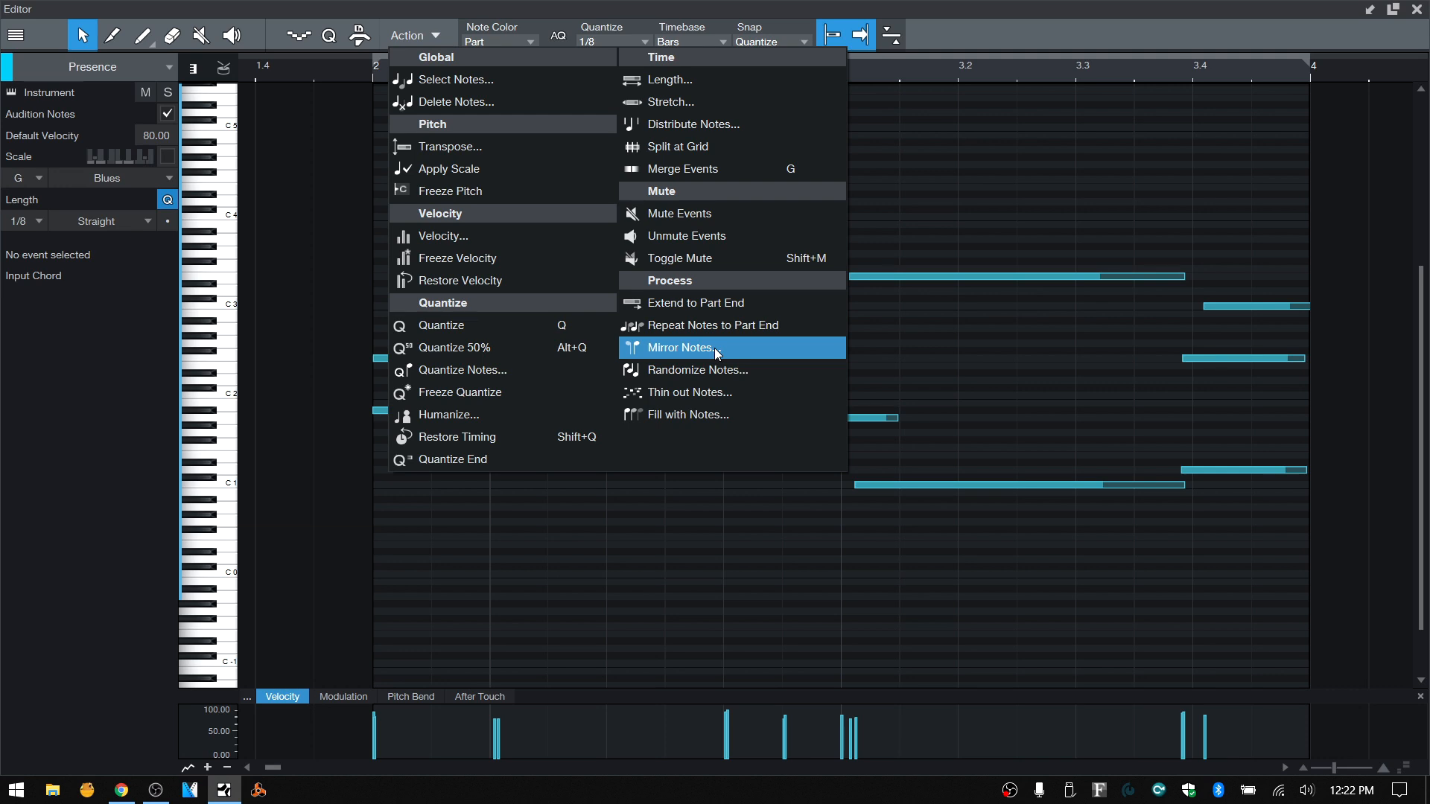
click(717, 369)
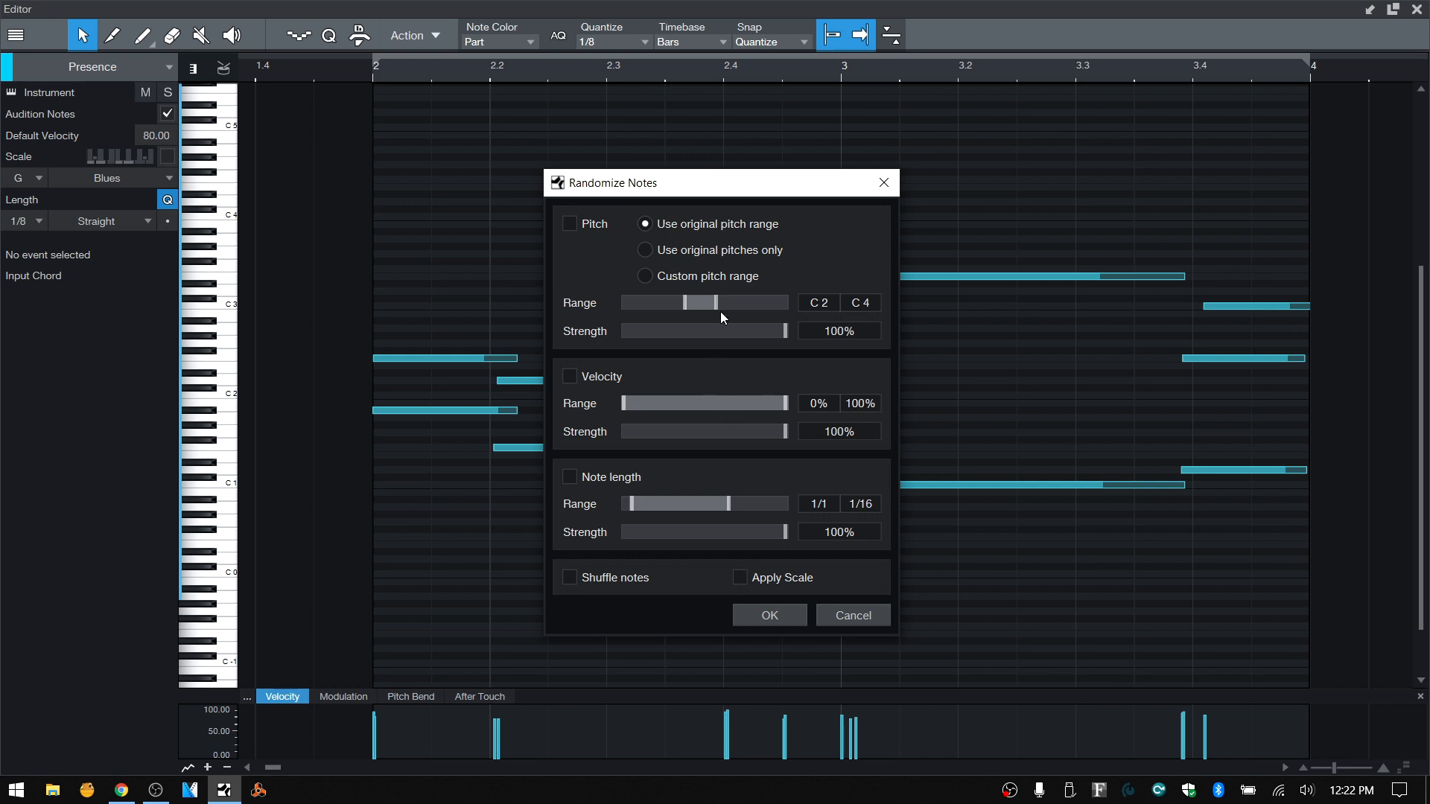
drag(717, 301, 741, 301)
mouse_move(785, 405)
mouse_down()
mouse_move(725, 408)
mouse_move(757, 403)
mouse_up()
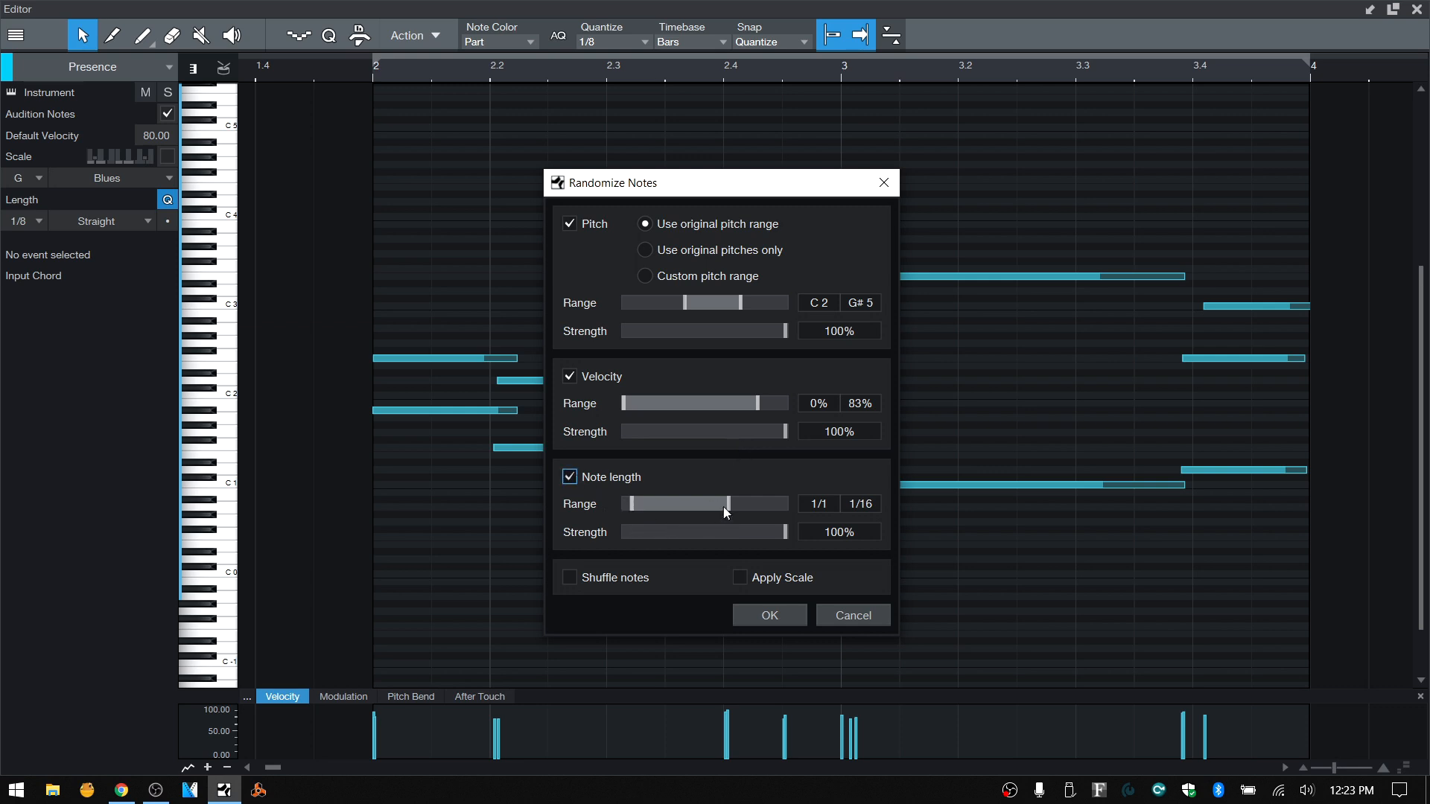
drag(726, 503, 735, 503)
drag(638, 505, 665, 505)
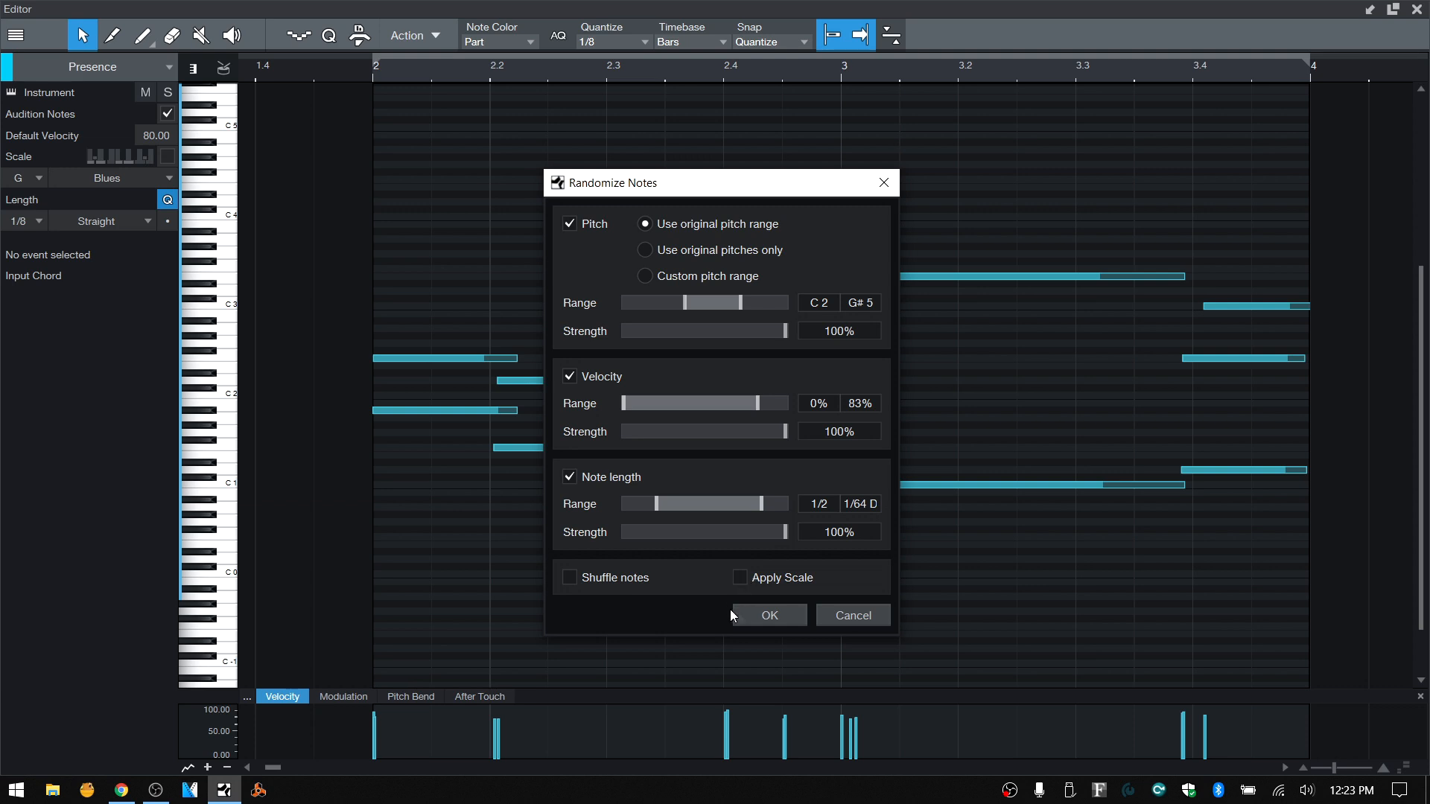
click(775, 615)
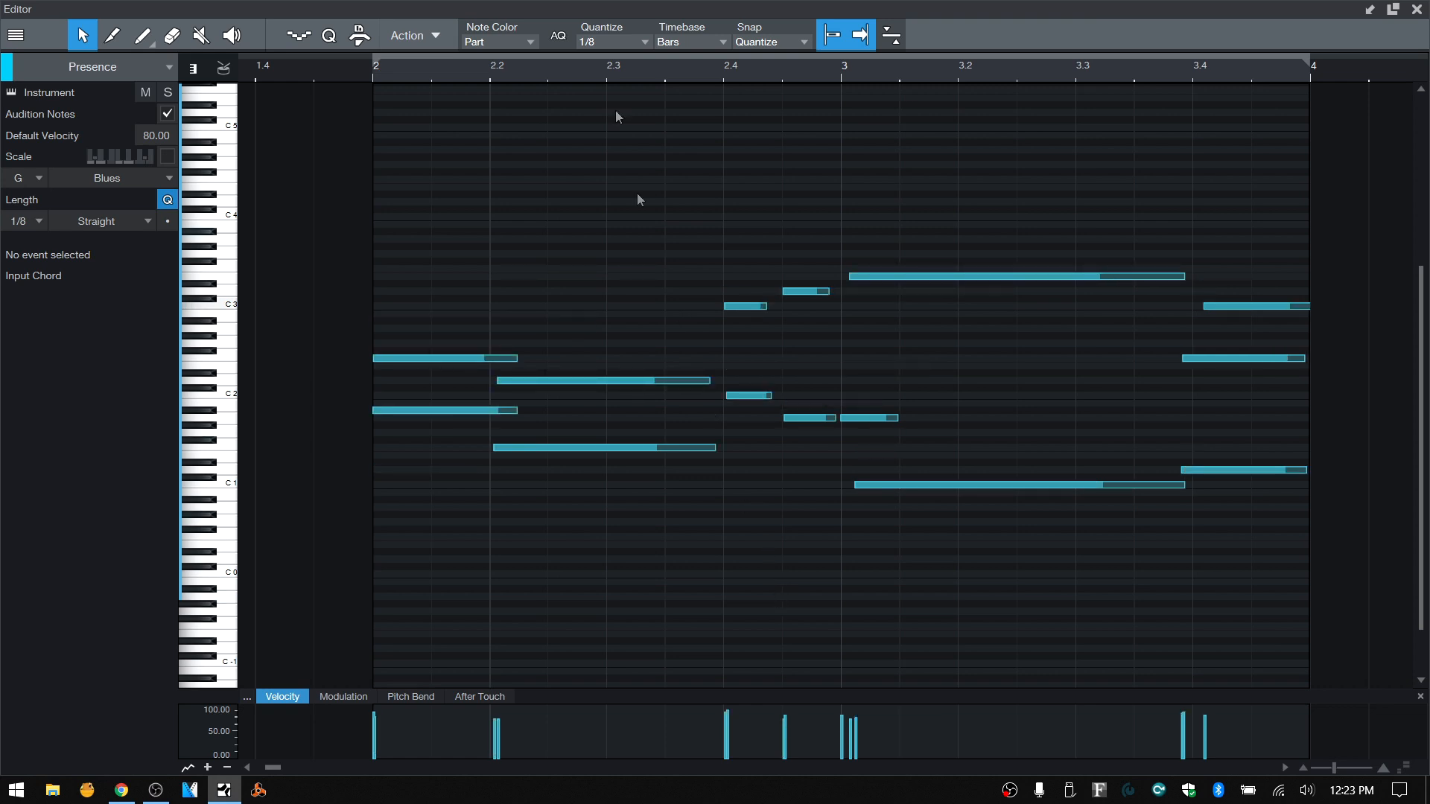
Step: Review the Thin out Notes options, including the 1/1 grid setting, without applying them
click(440, 38)
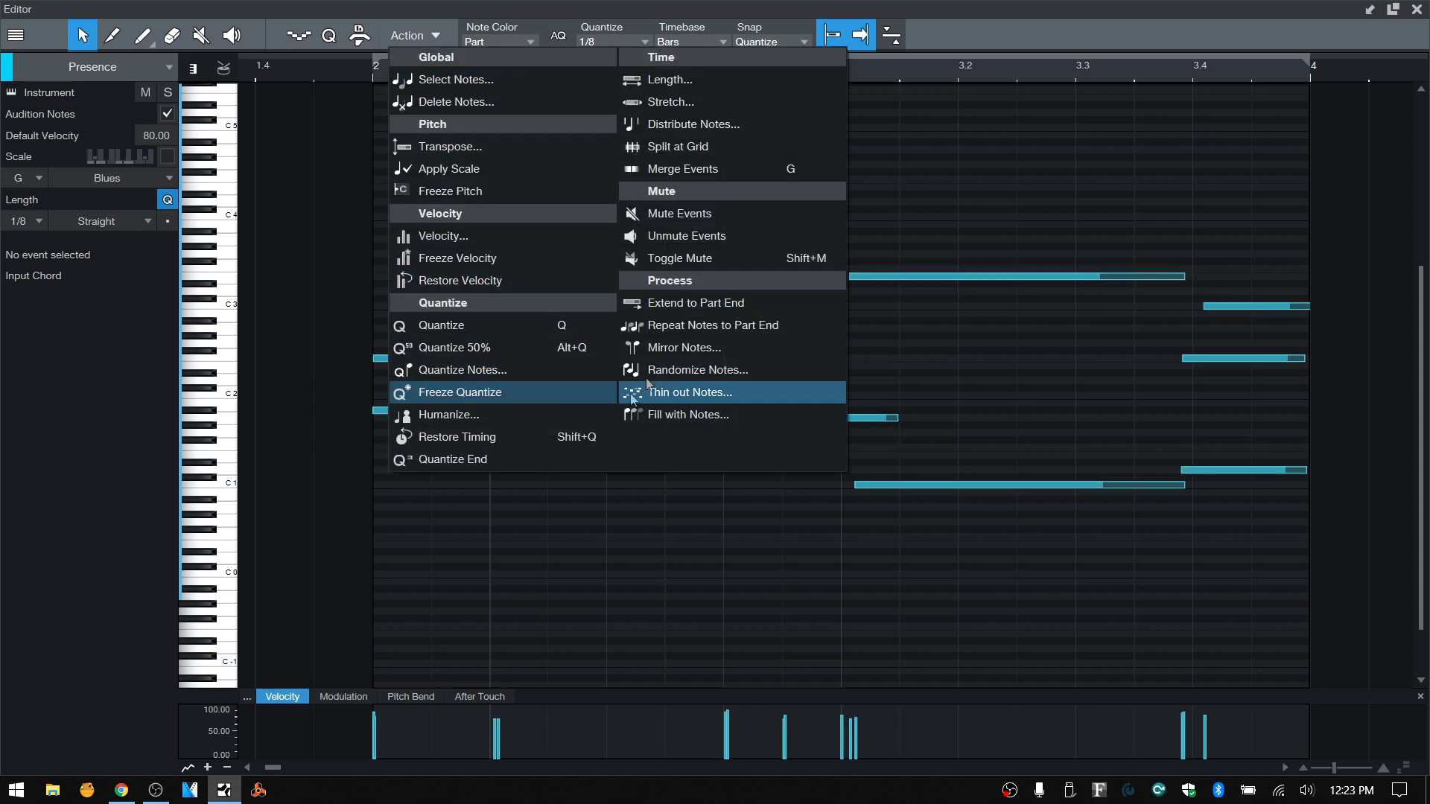
click(712, 390)
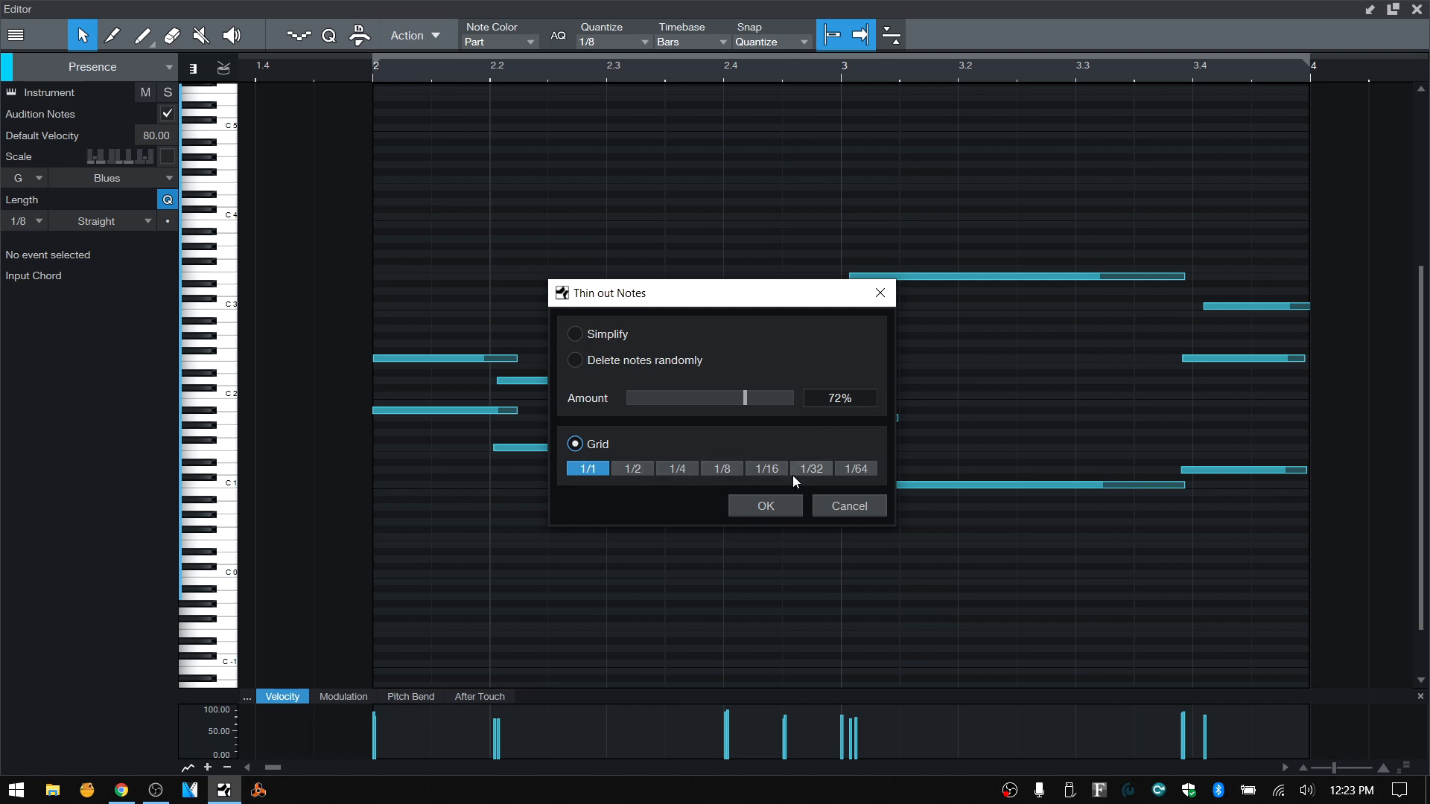
click(841, 506)
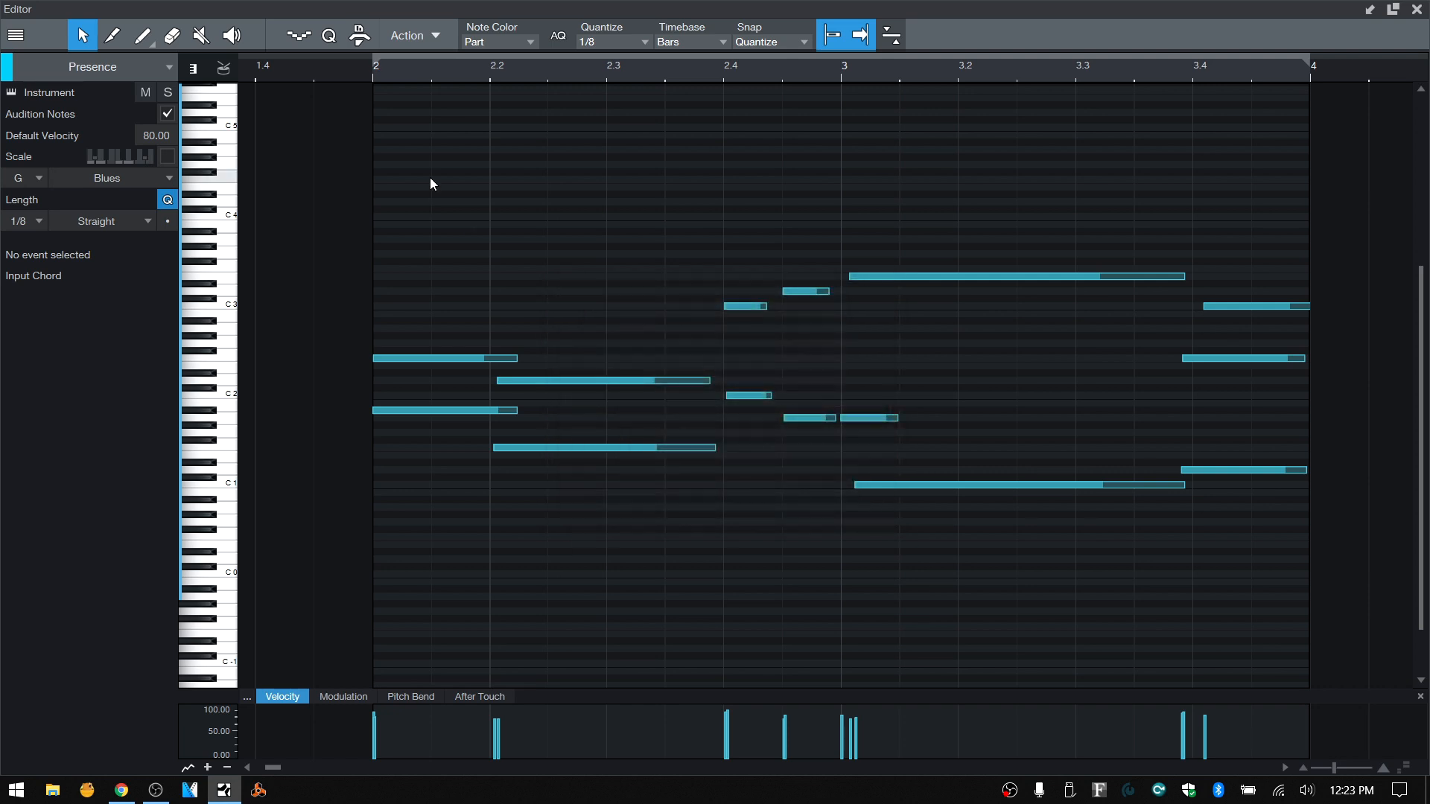
Step: Review the insert range, rhythm, pitch and velocity options of Fill with Notes without applying them
click(429, 37)
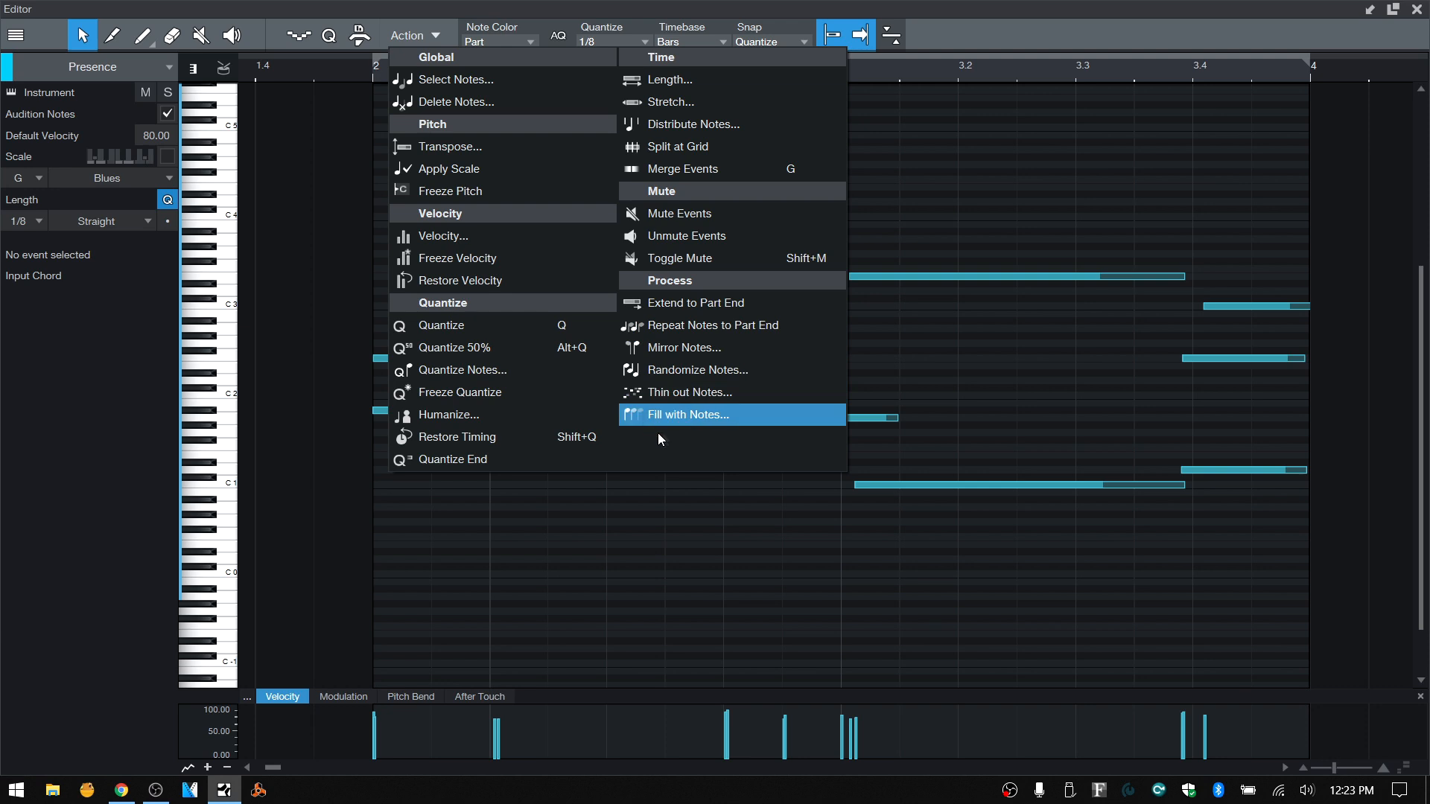
click(673, 417)
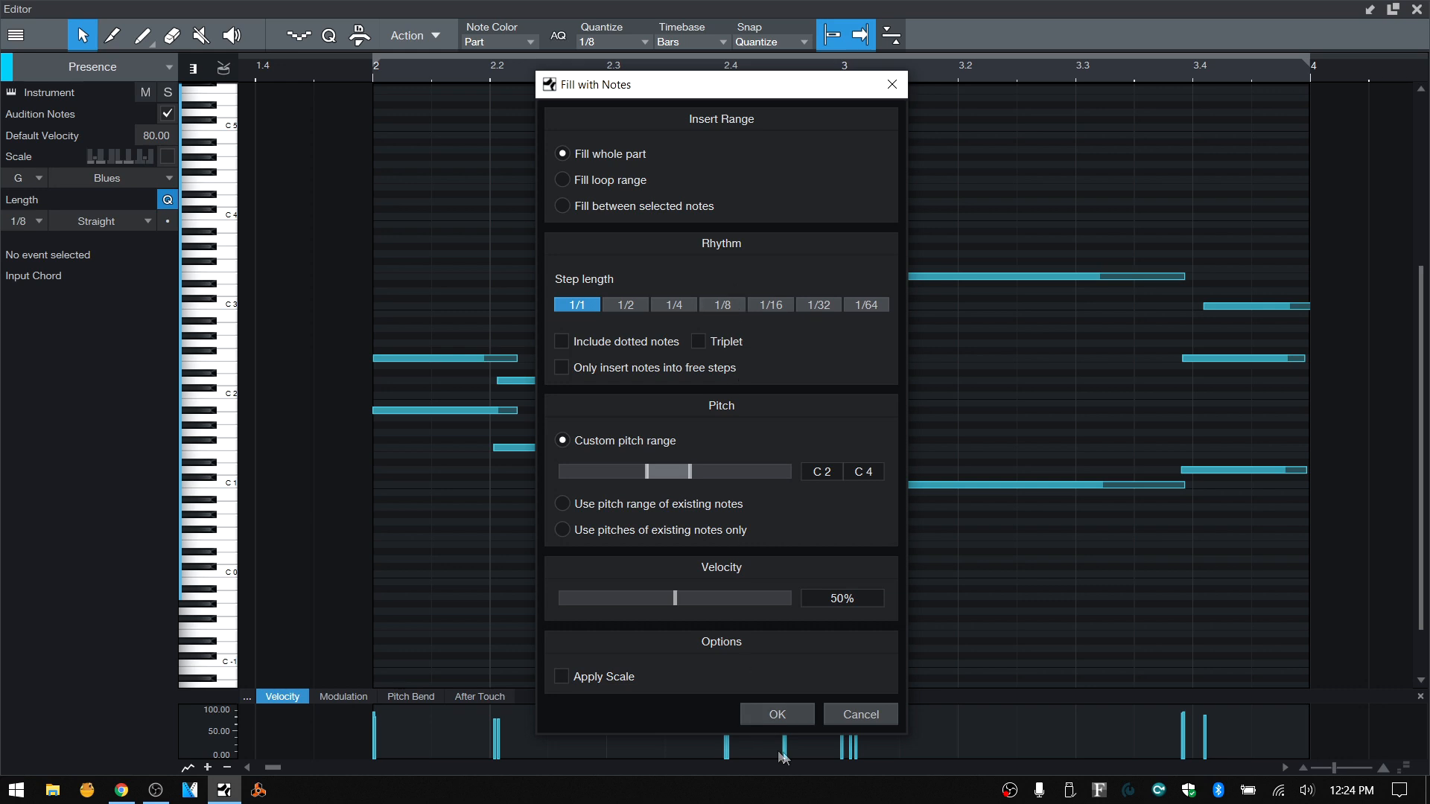
click(861, 715)
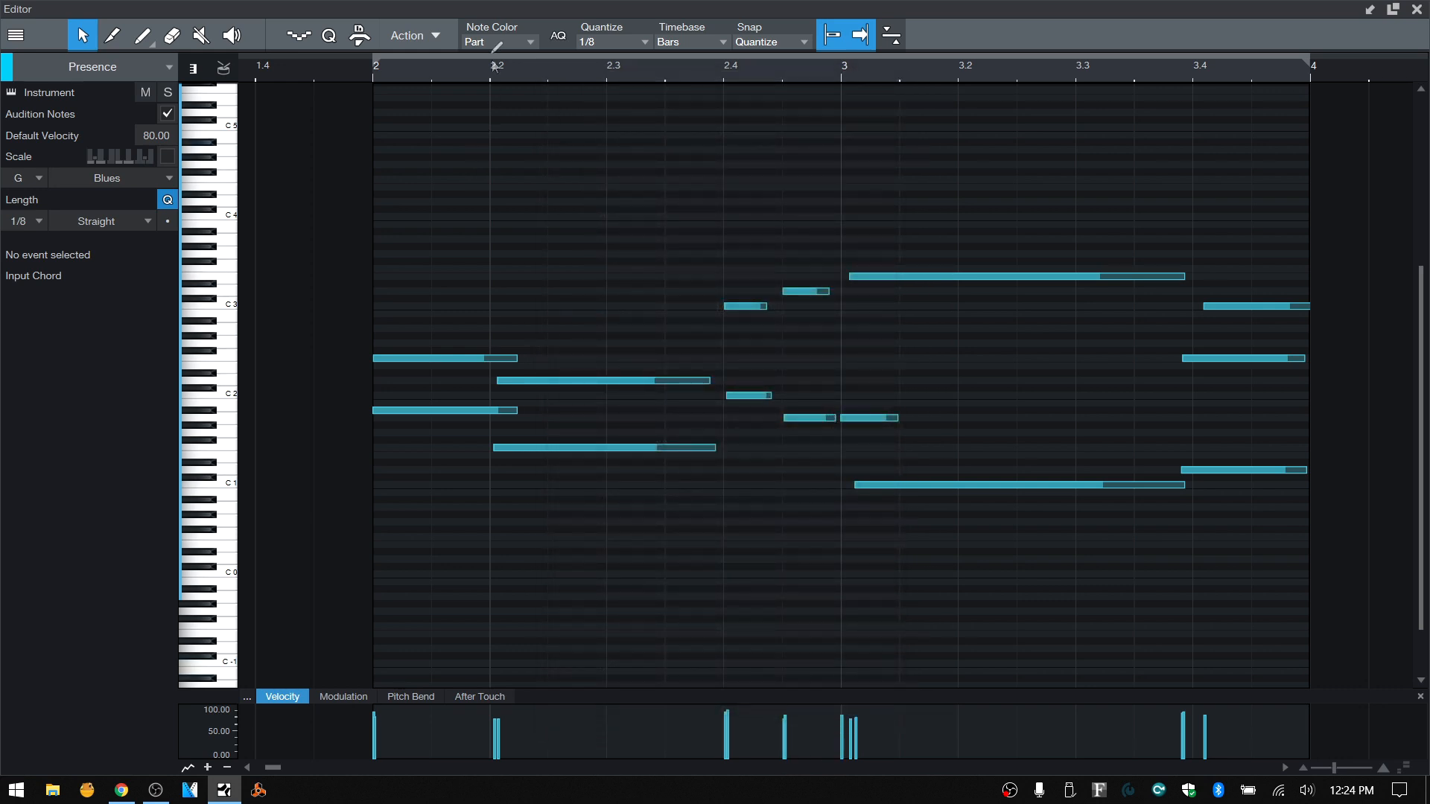
click(425, 35)
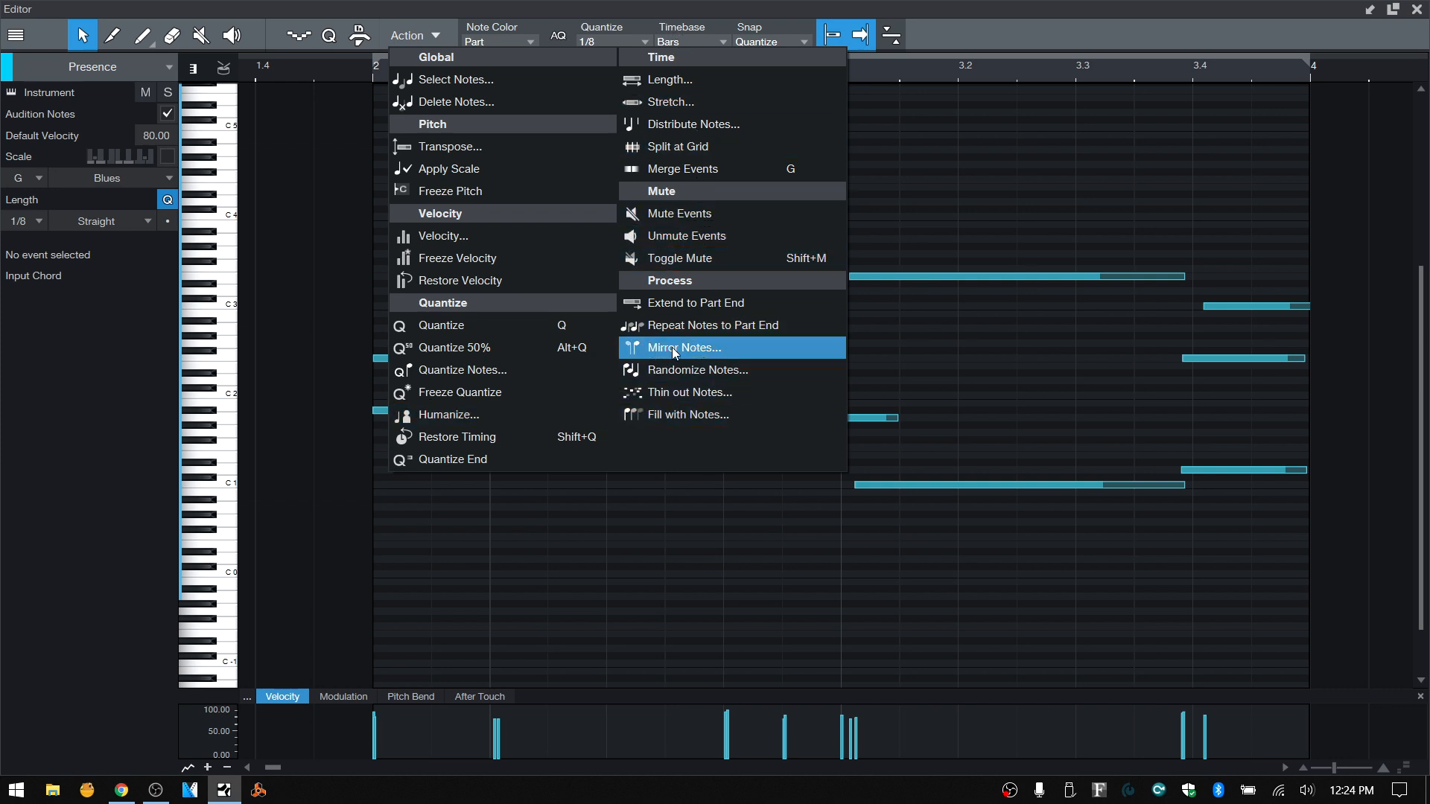
click(984, 191)
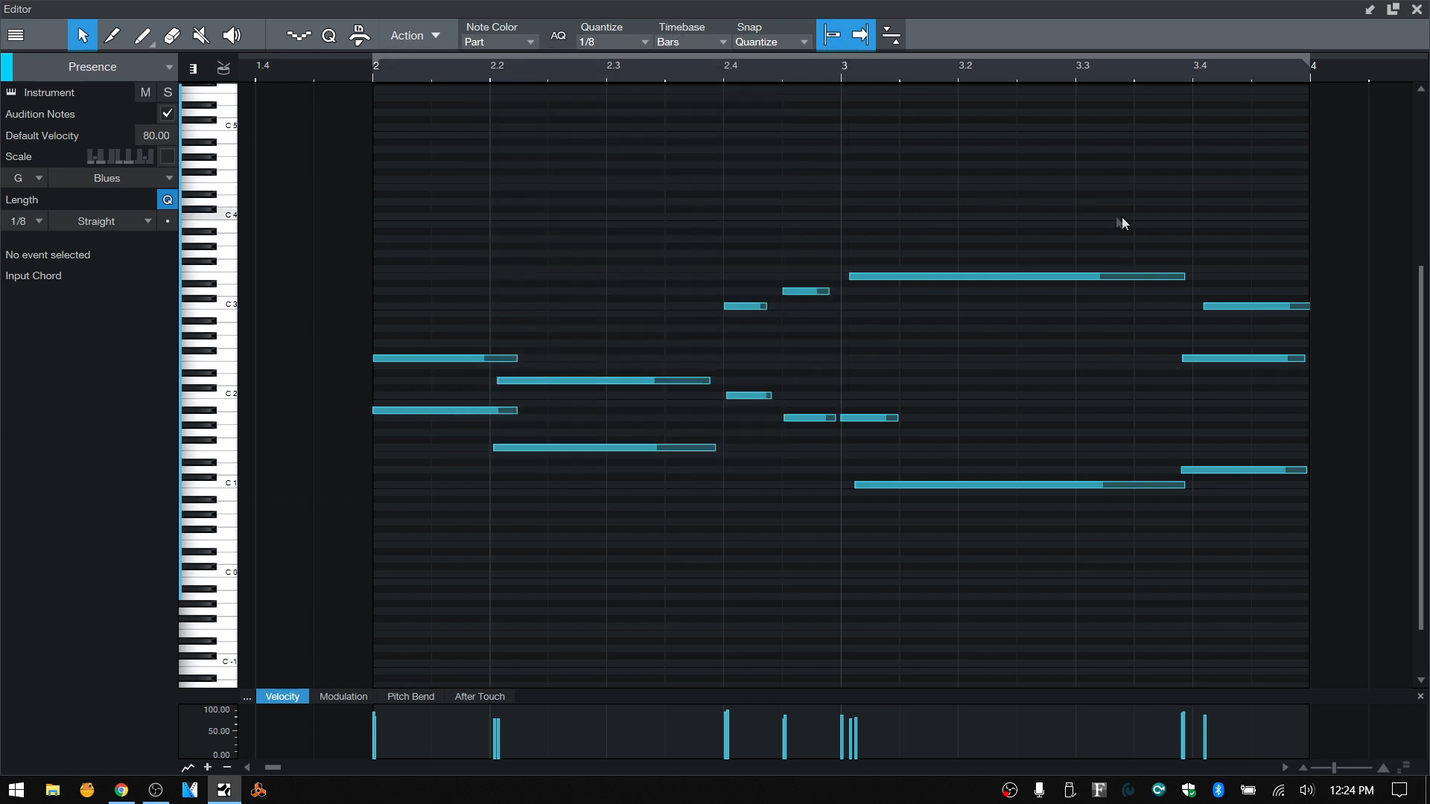
Step: Close the note editor, mute the Presence track and unmute the Mojito track
click(1393, 9)
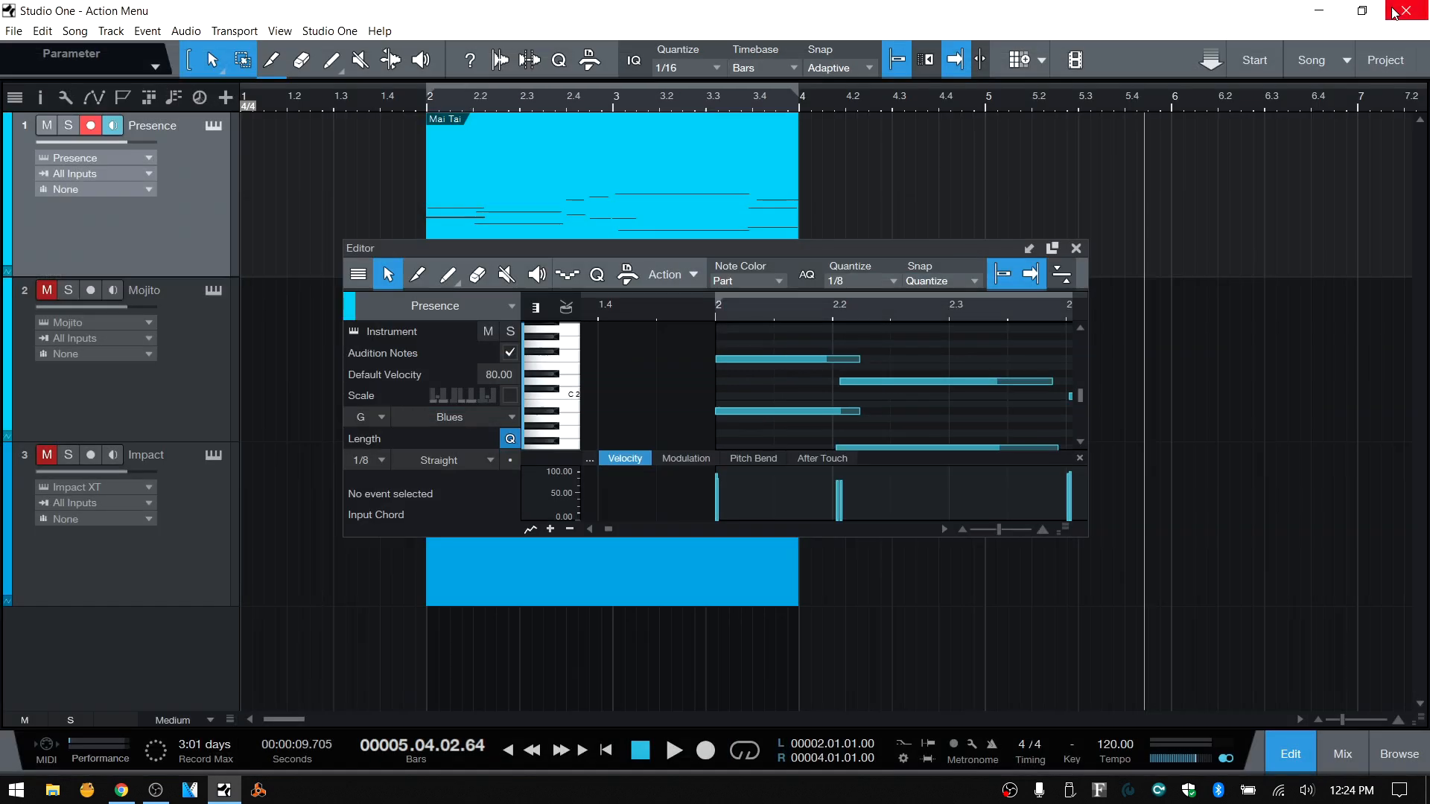
click(1077, 249)
click(610, 420)
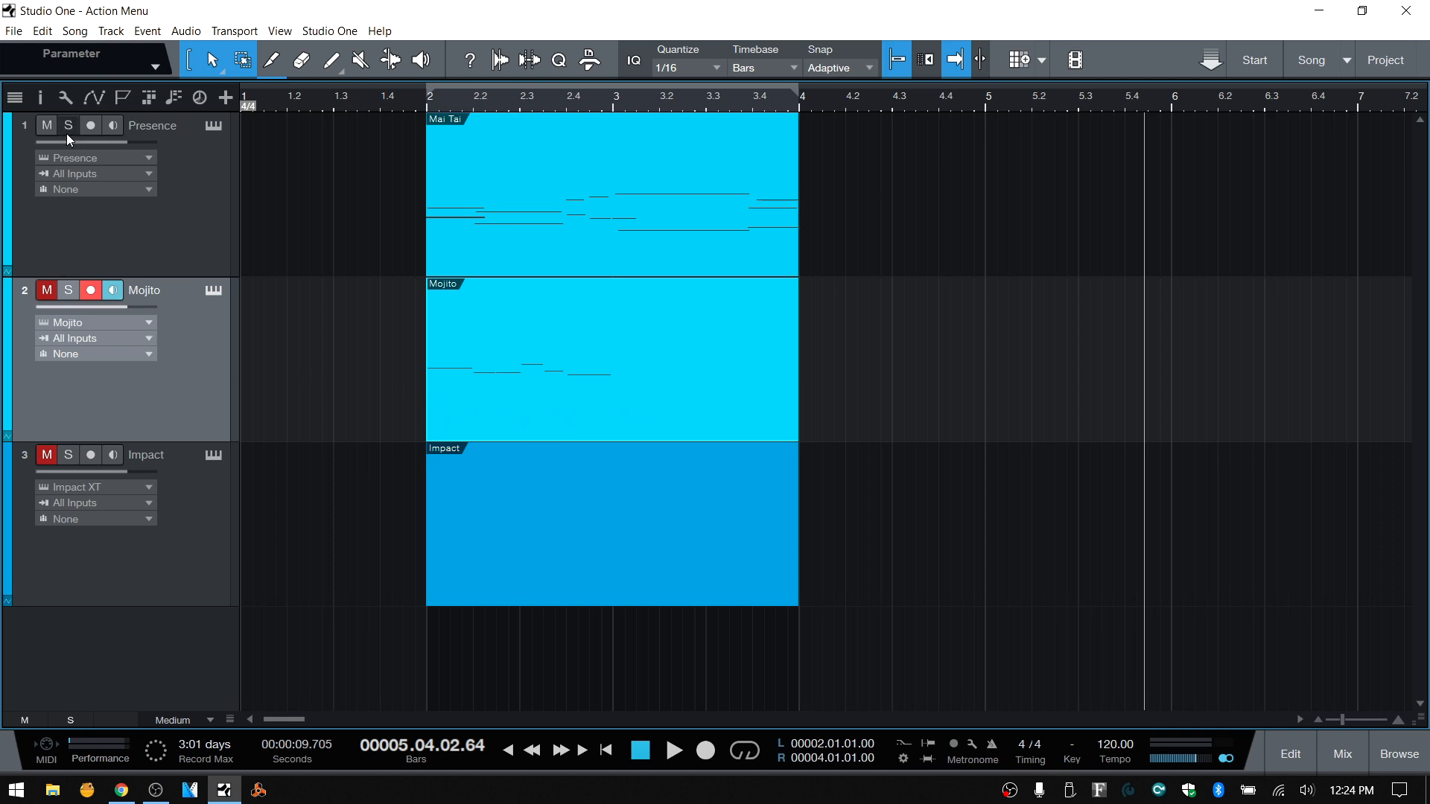
click(47, 125)
click(46, 290)
Step: Play the Mojito part from just before bar 2, stop playback, and turn on looping for bars 2 to 4
click(418, 104)
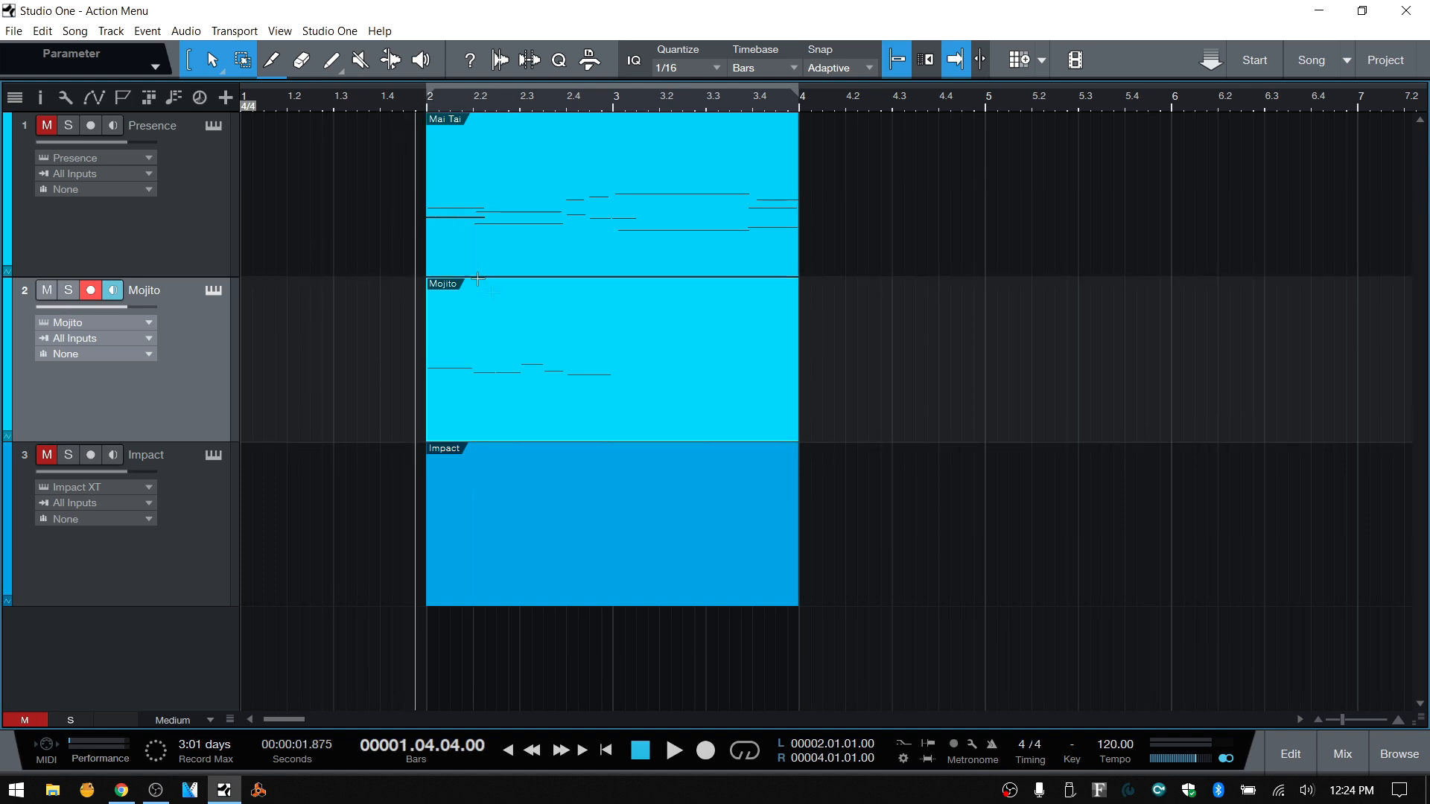
key(space)
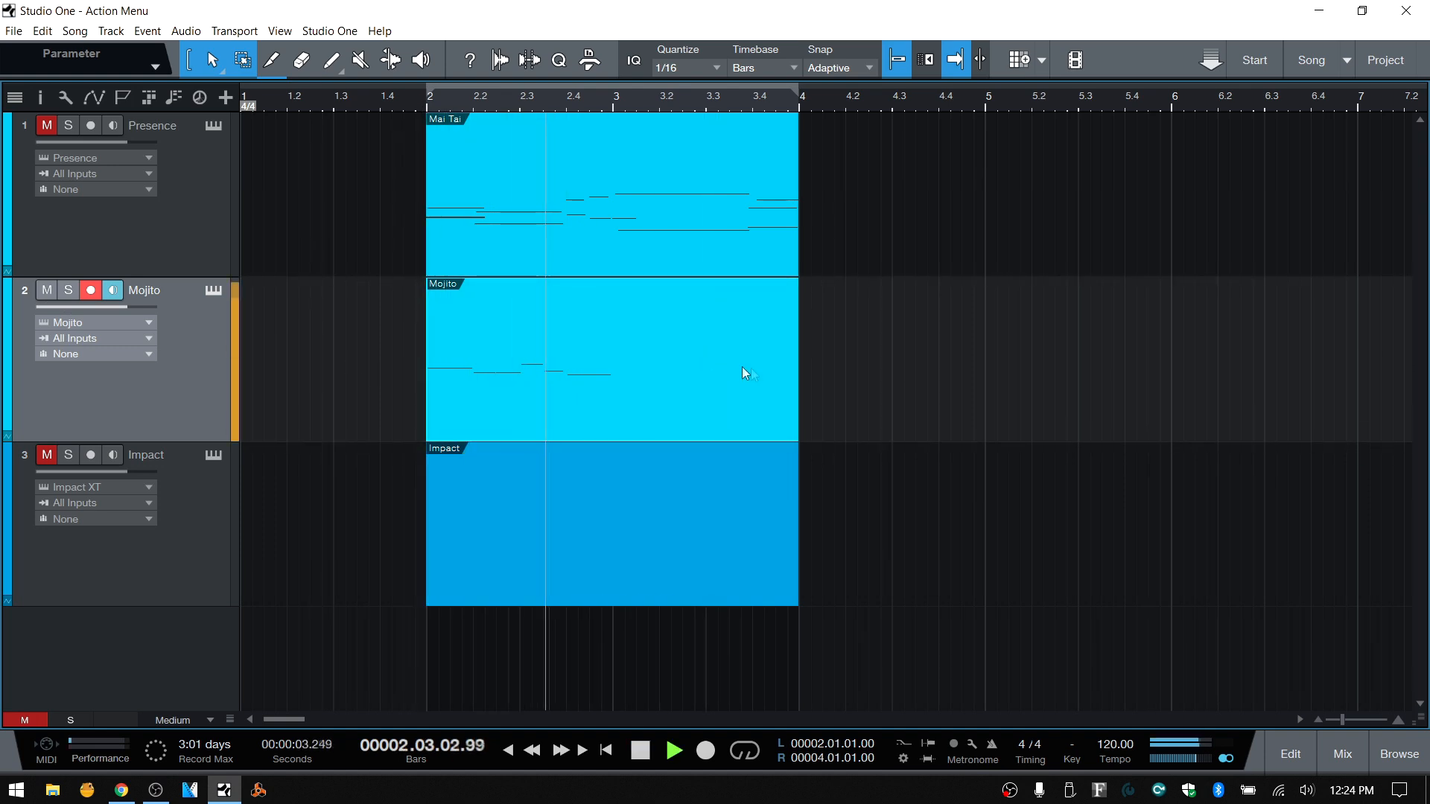
key(space)
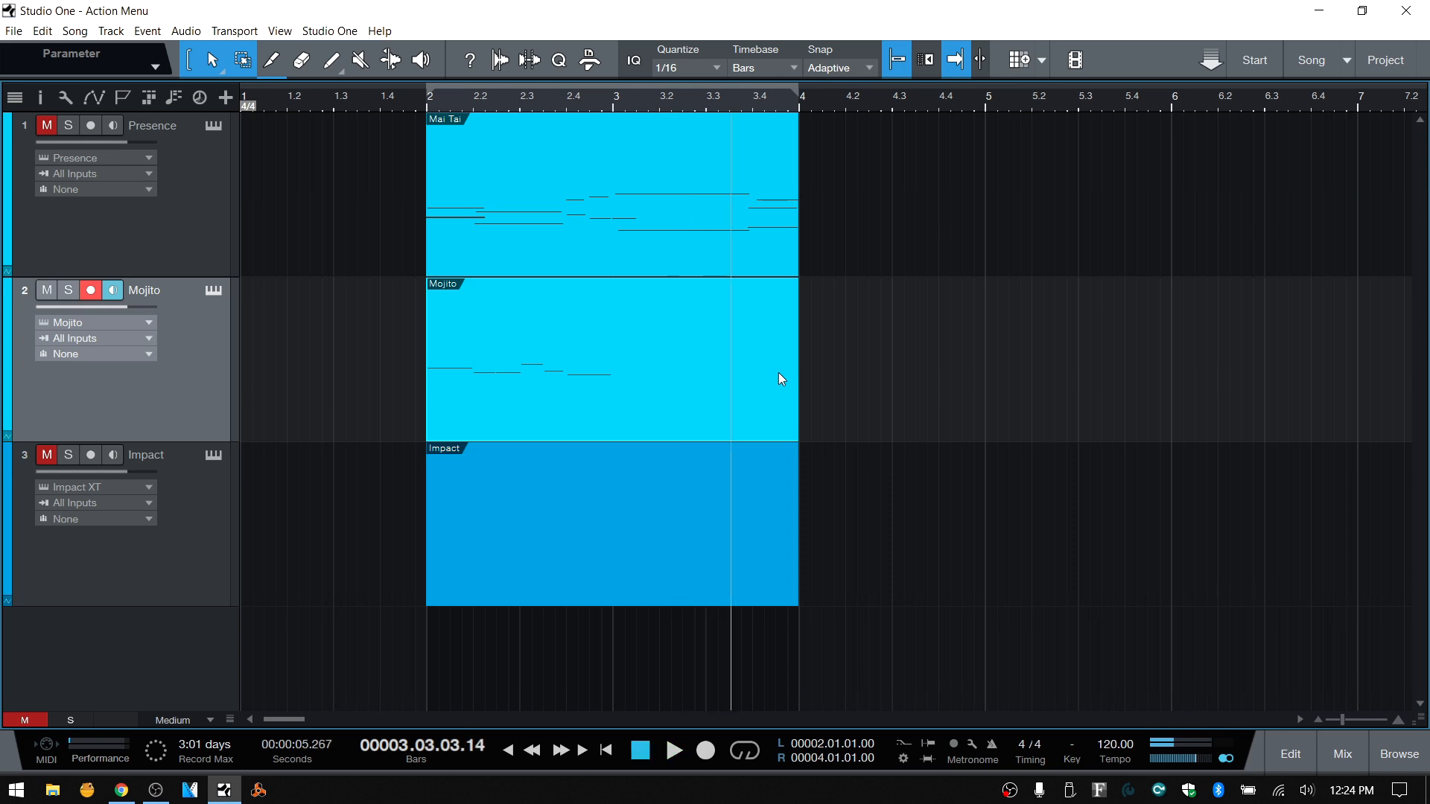
key(KP_Divide)
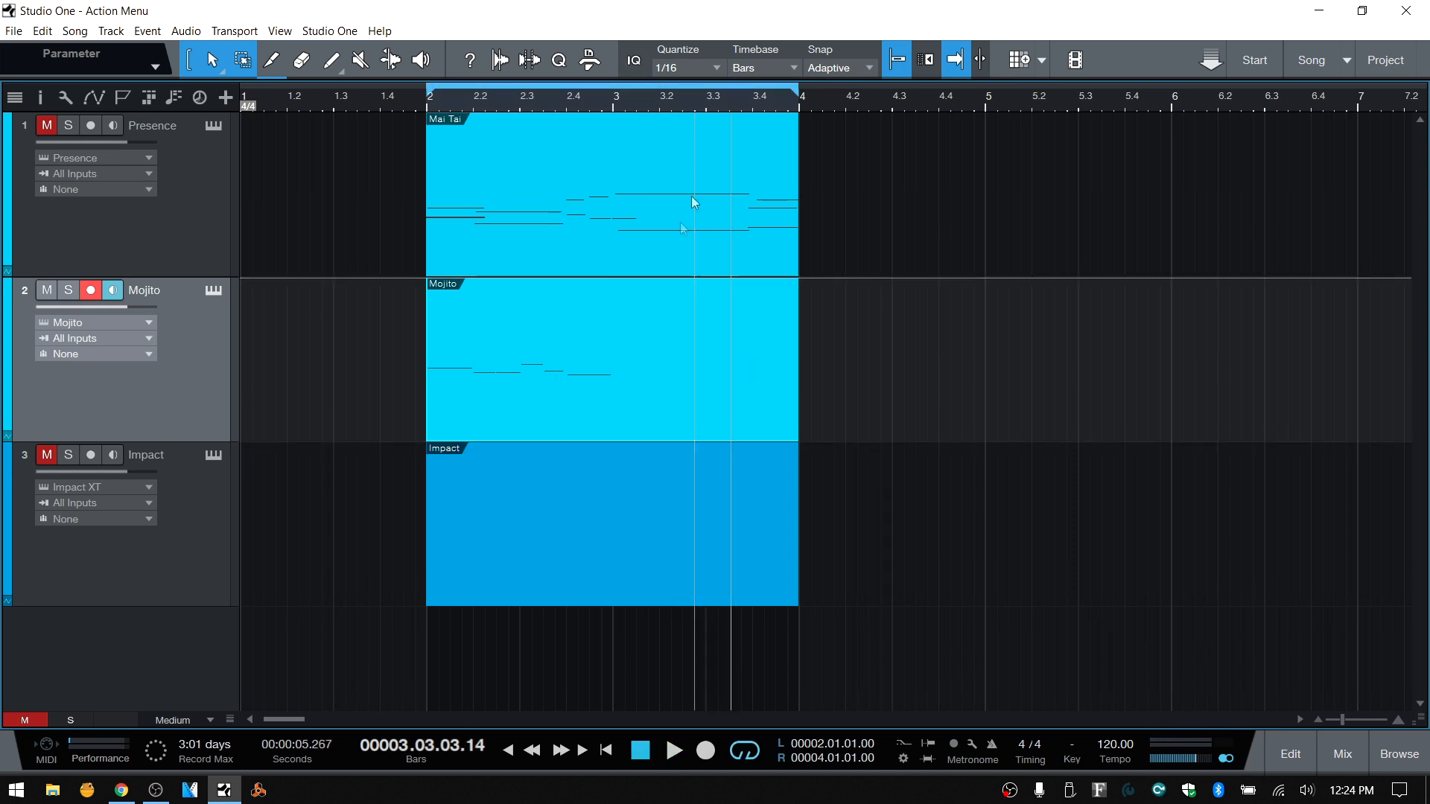
Step: Open the Mojito part in the note editor and maximize the editor window
double_click(582, 413)
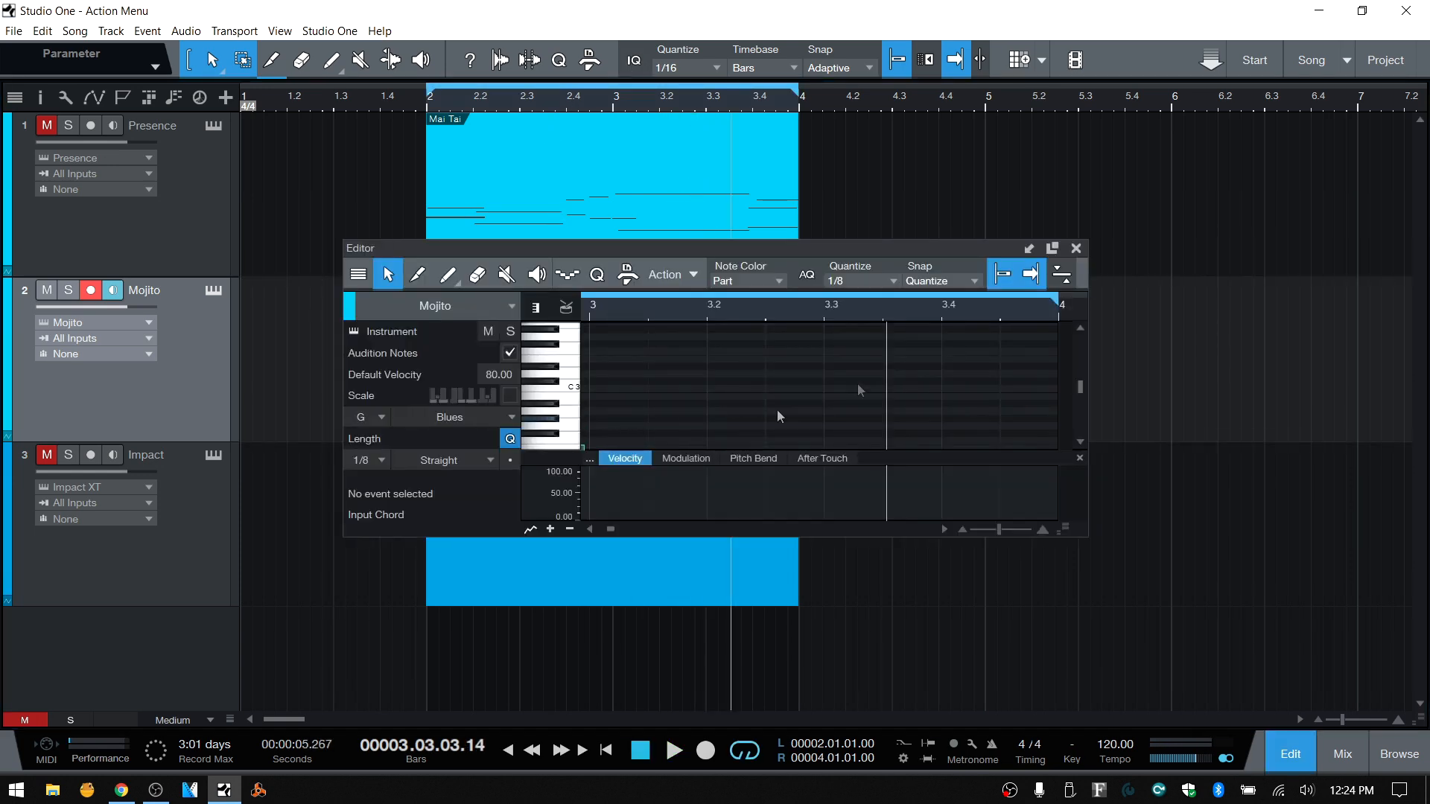
click(1053, 248)
scroll(1173, 400, down, 2)
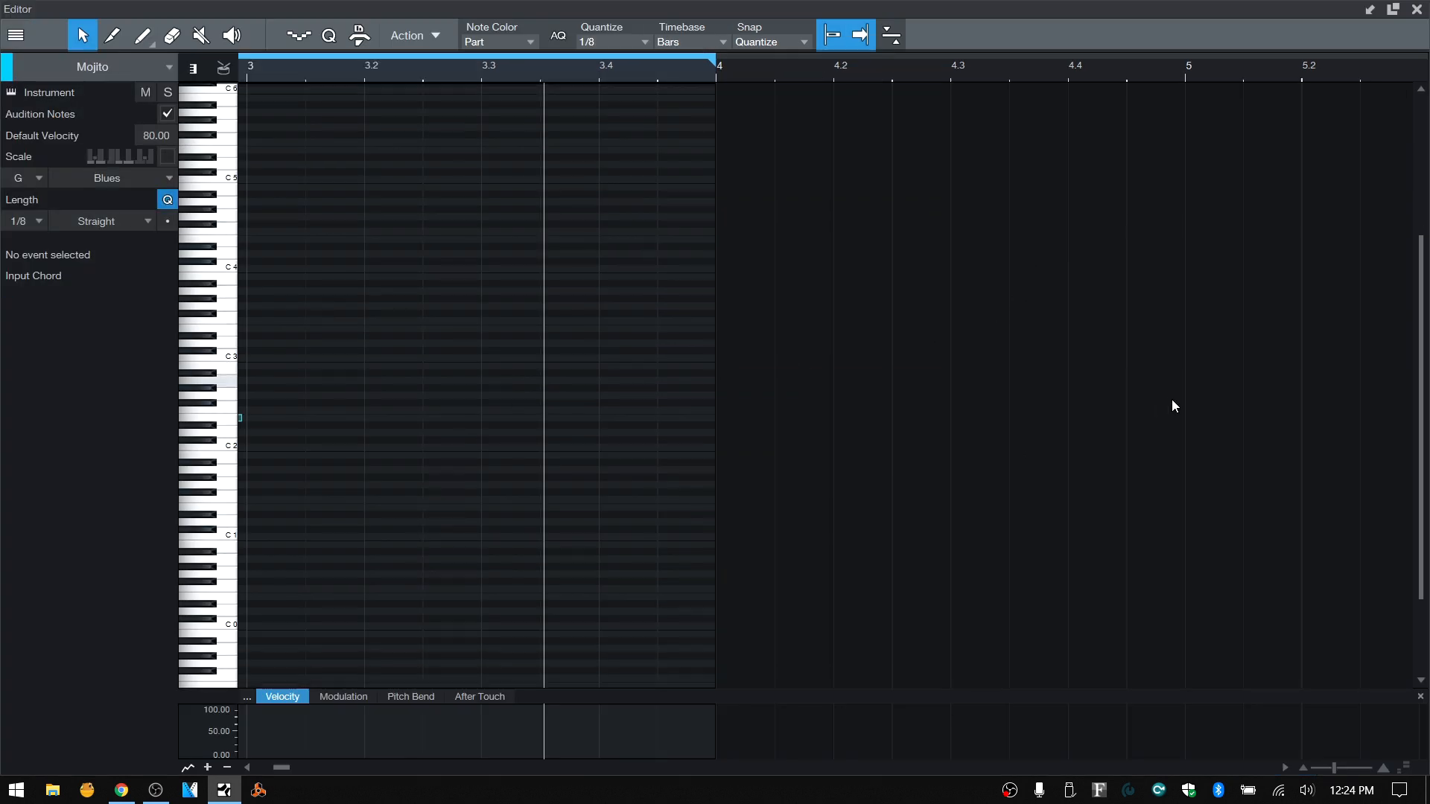
scroll(1165, 353, up, 4)
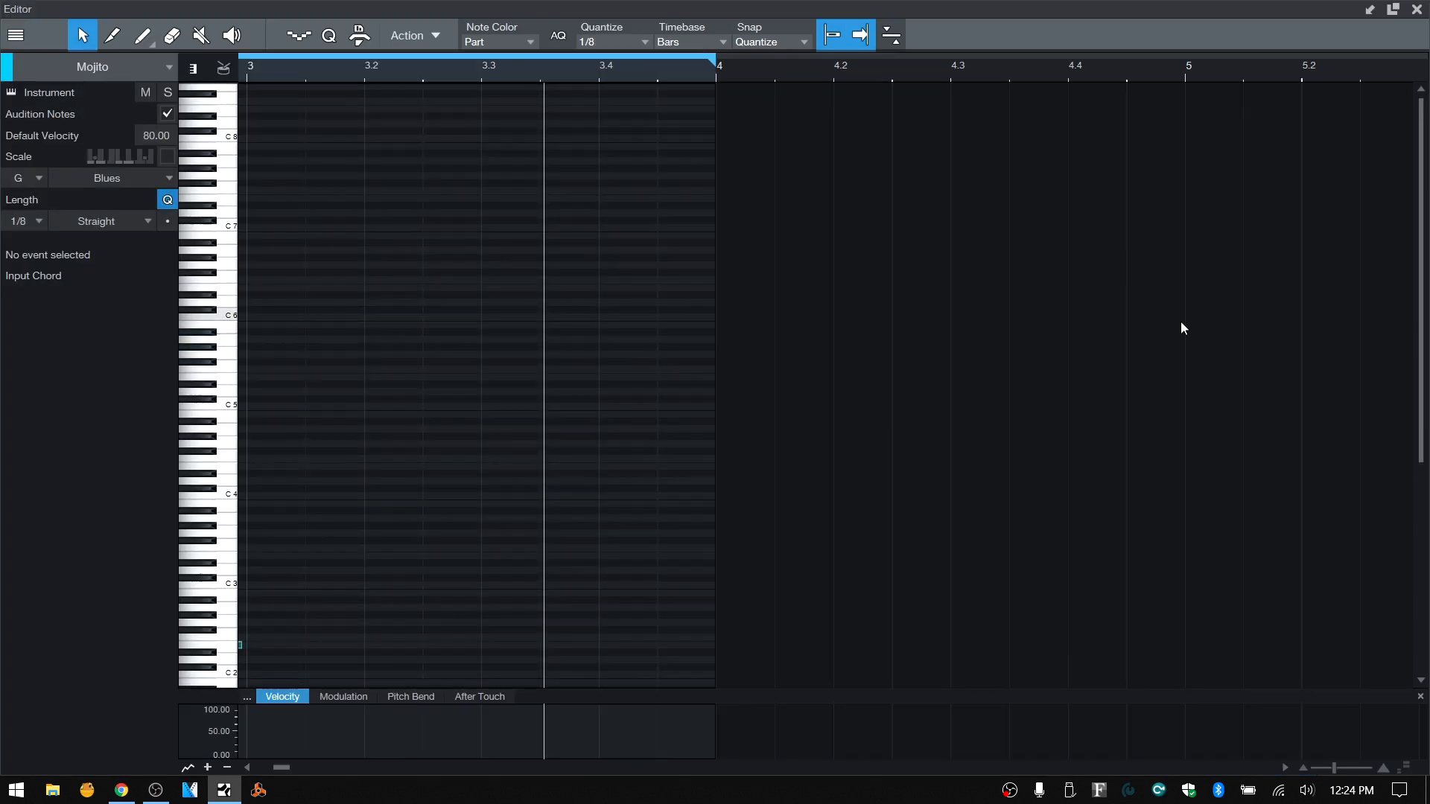
scroll(1181, 342, down, 3)
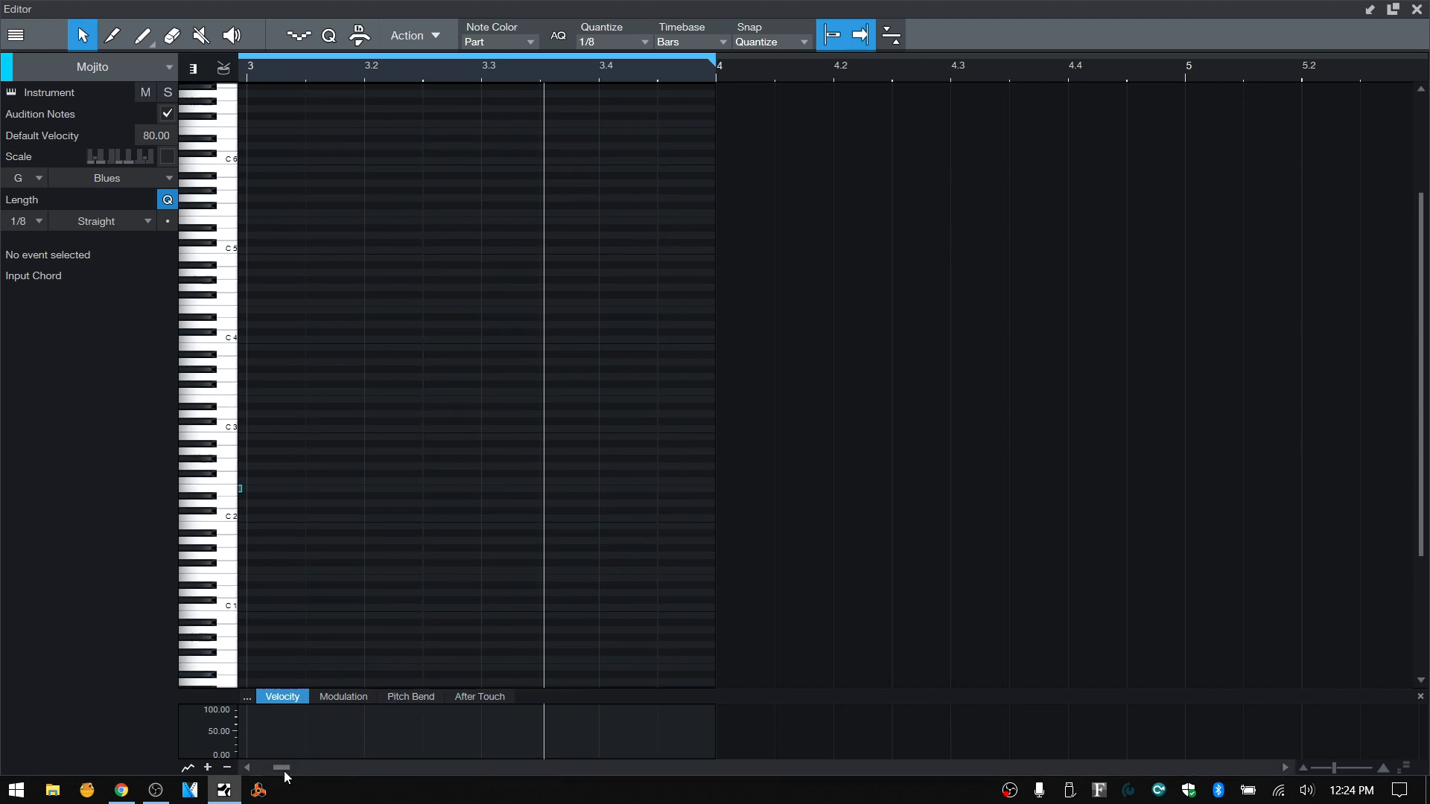
Step: Play the Mojito notes from bar 2 and return the playback cursor to bar 2
drag(279, 770, 271, 773)
click(373, 77)
key(space)
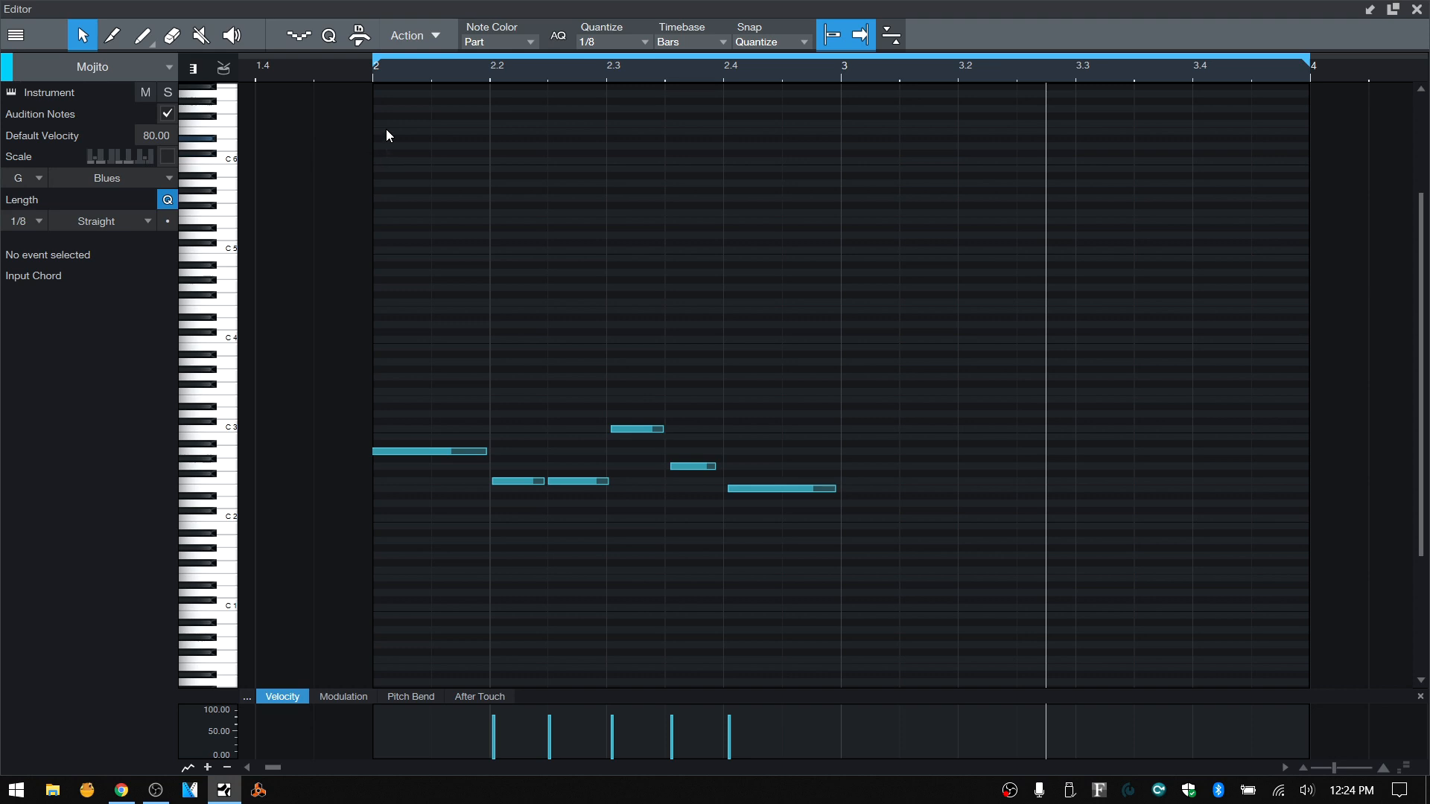
click(360, 77)
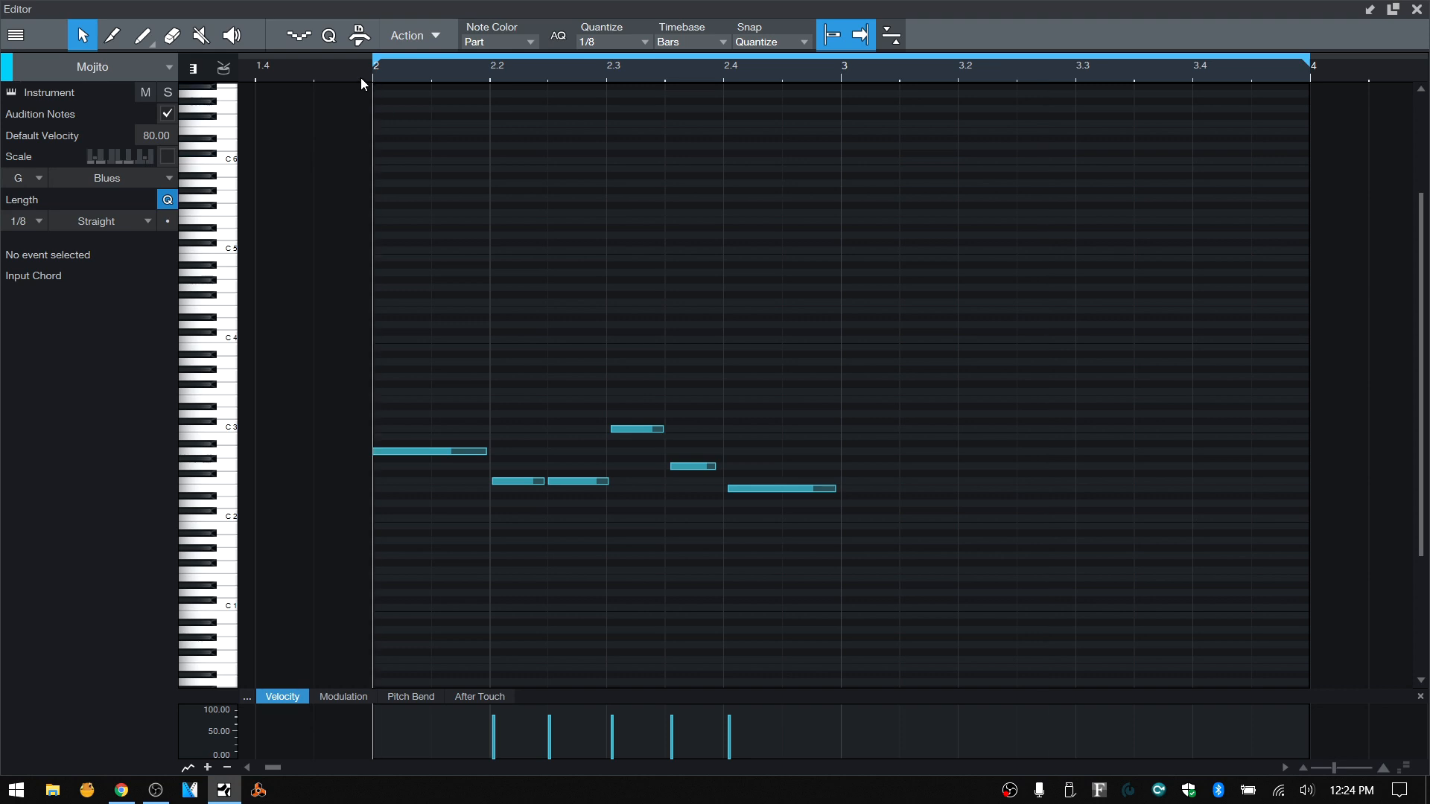
Step: Try mirroring the notes horizontally on the middle with vertical mirroring off, listen to the result, and undo it
click(432, 36)
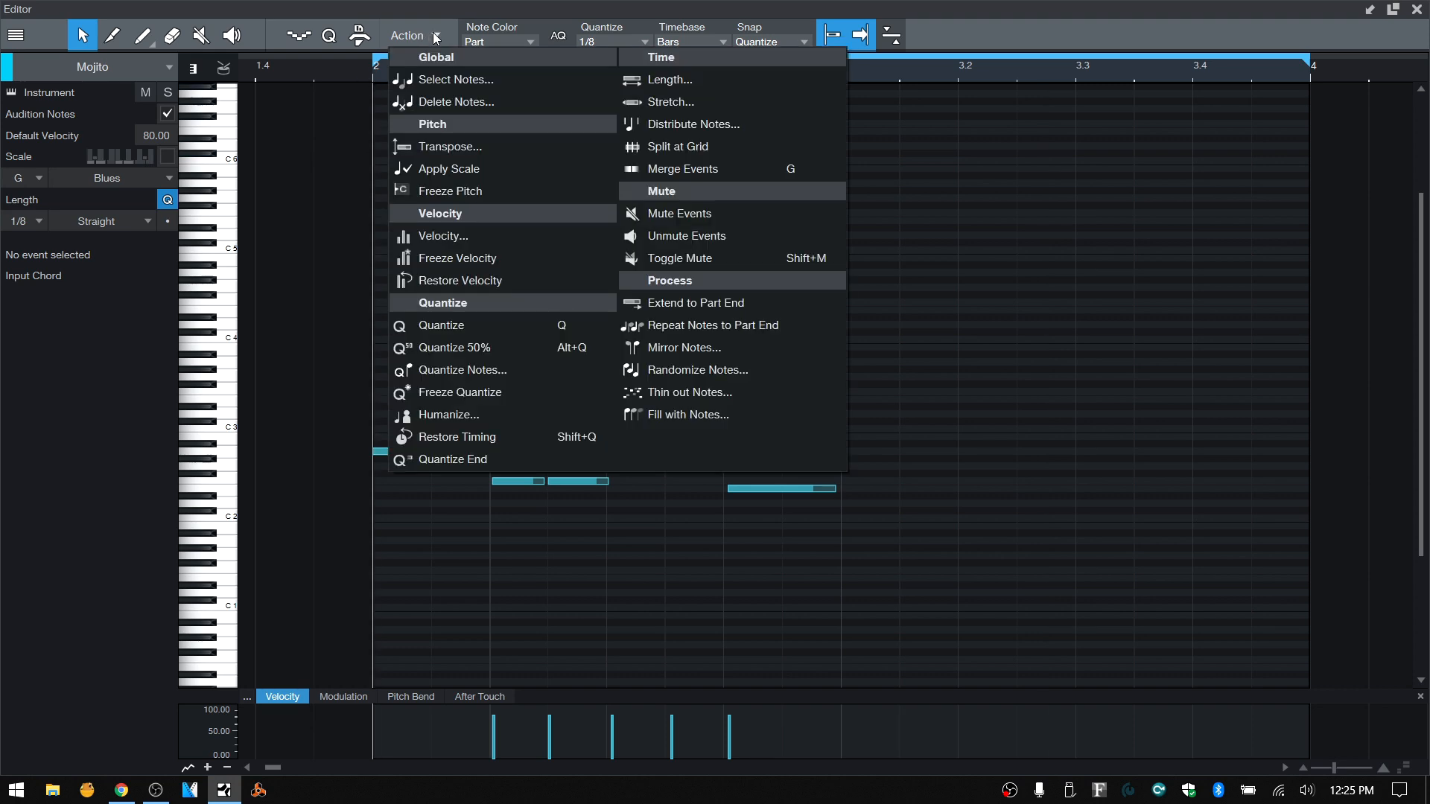
click(684, 347)
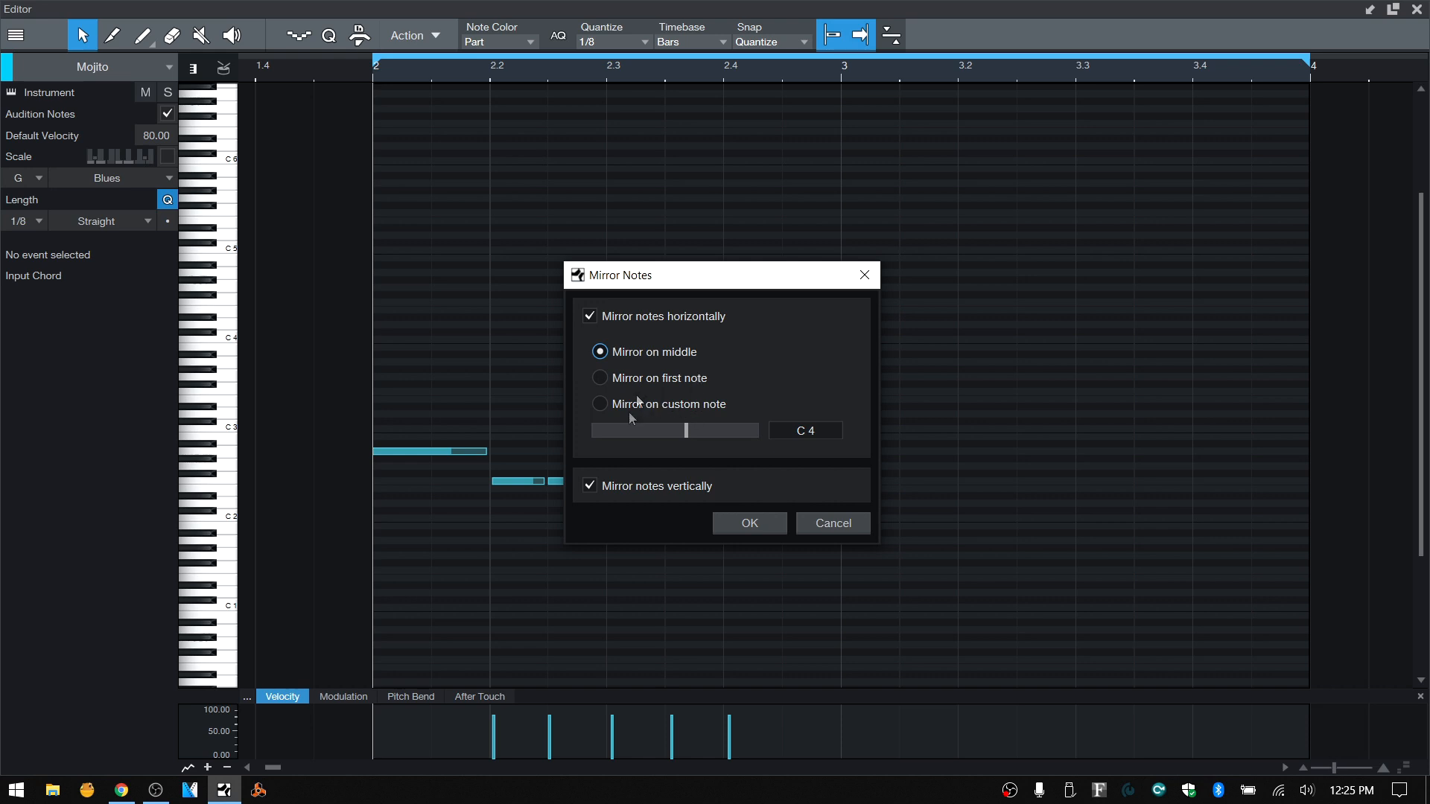
click(590, 487)
click(751, 524)
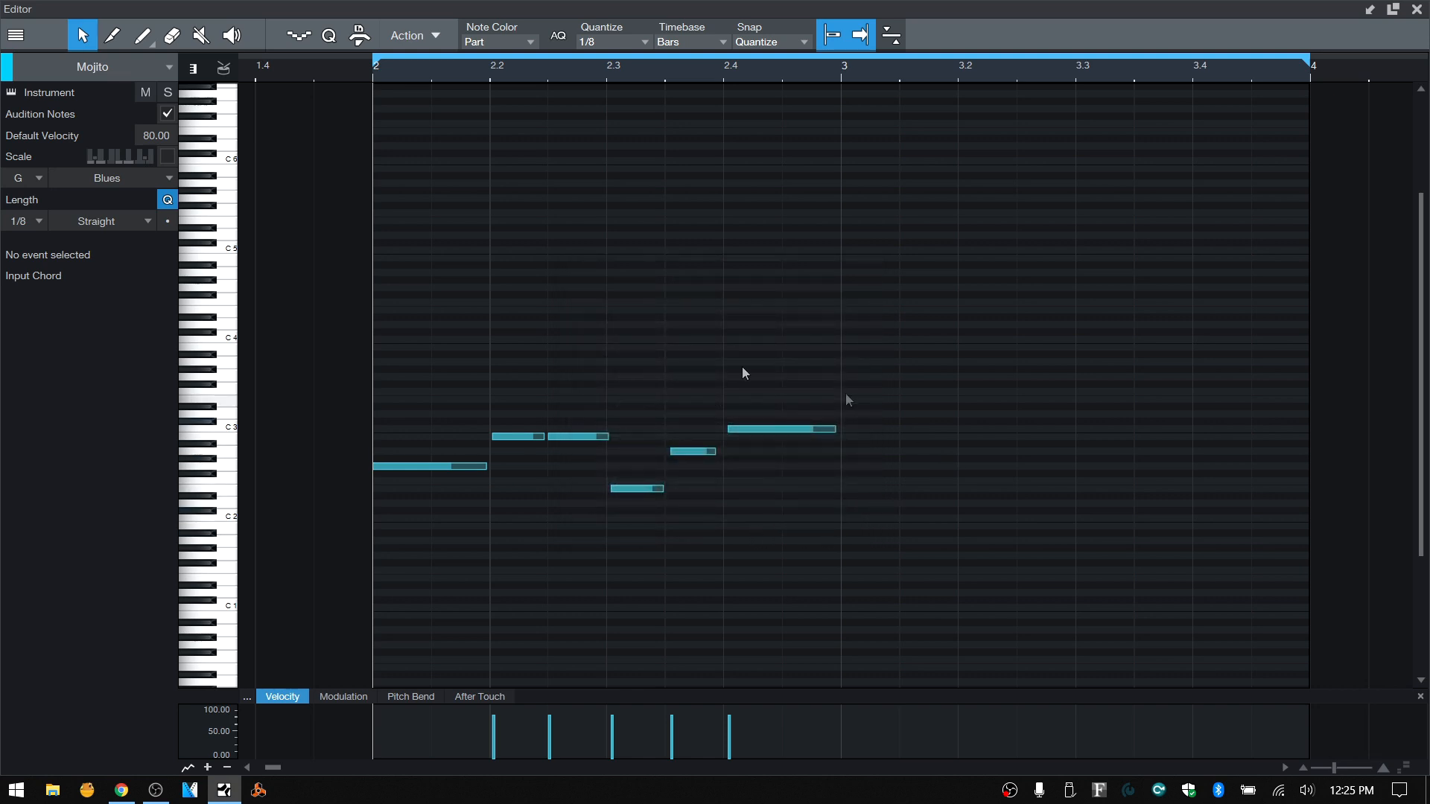
key(space)
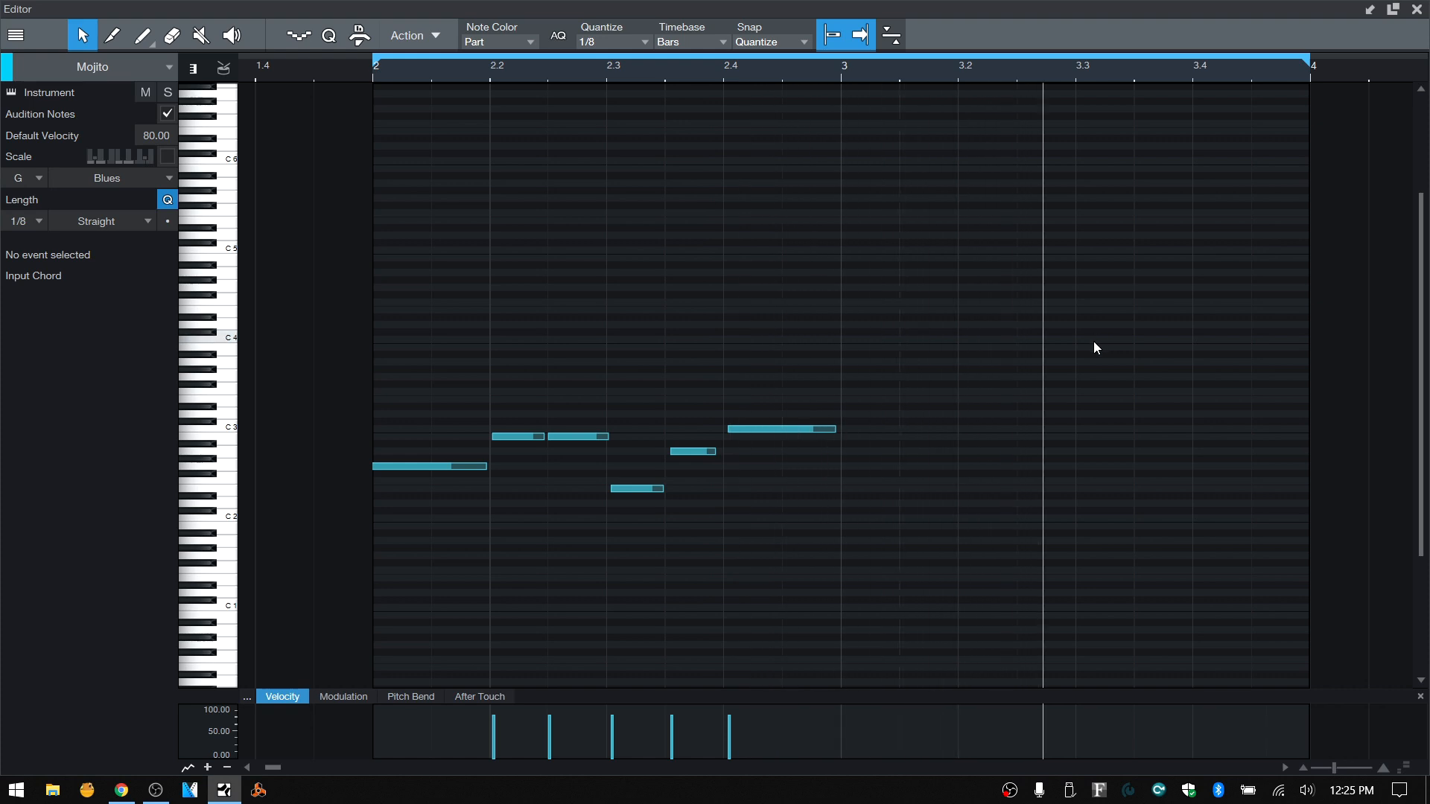
key(ctrl+z)
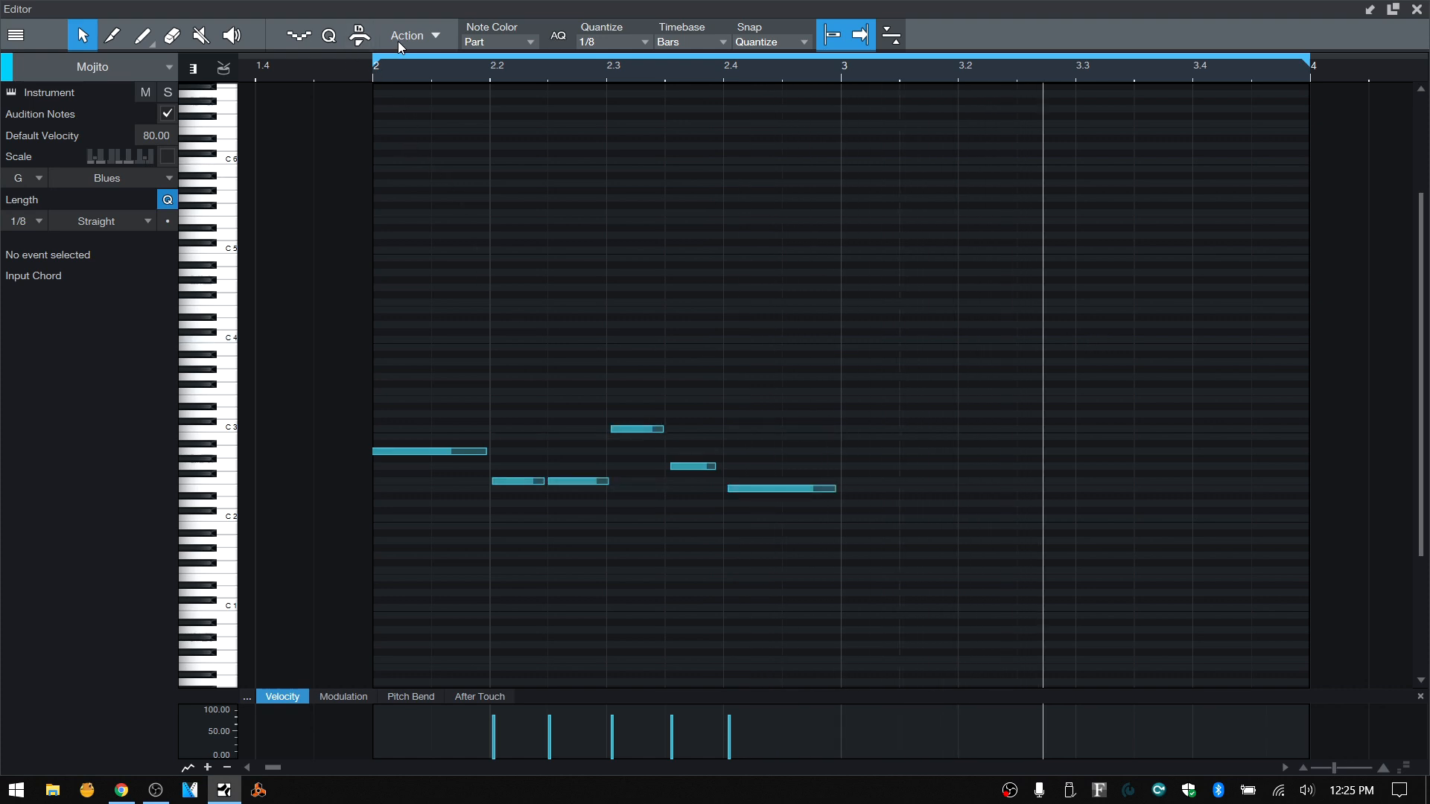
Step: Try mirroring the notes horizontally on the first note without vertical mirroring, play the result, and undo it
click(429, 35)
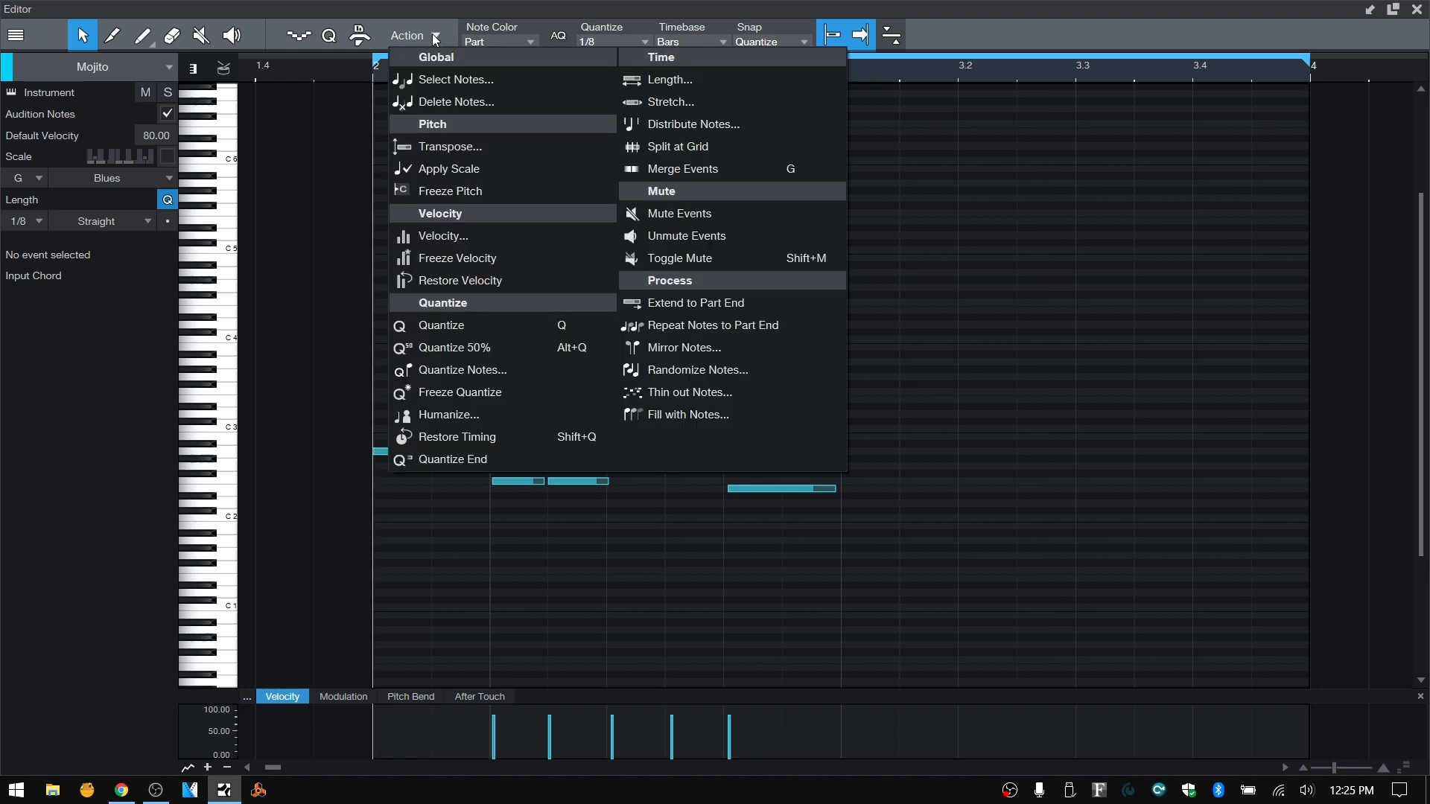
click(722, 347)
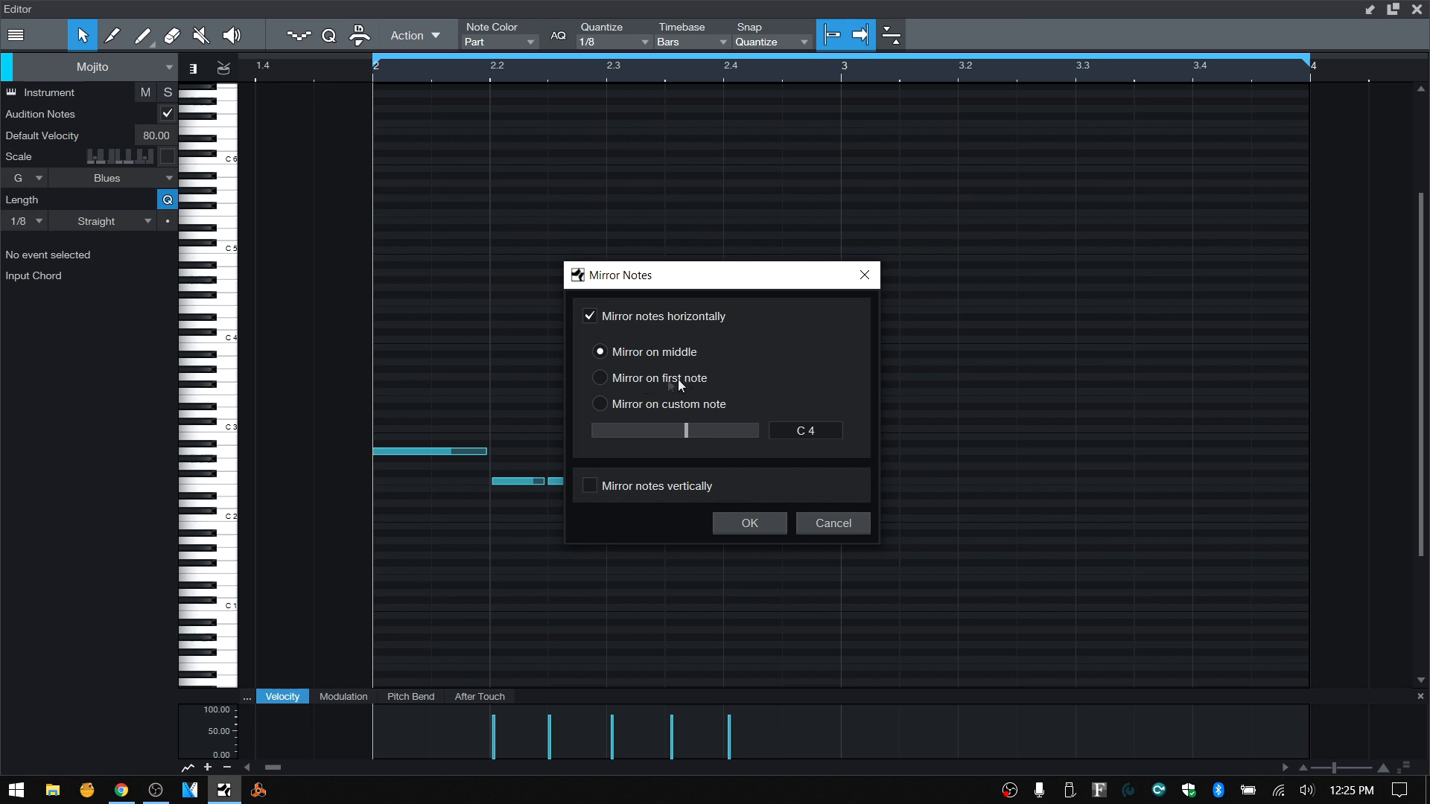
click(604, 378)
drag(734, 268, 1050, 150)
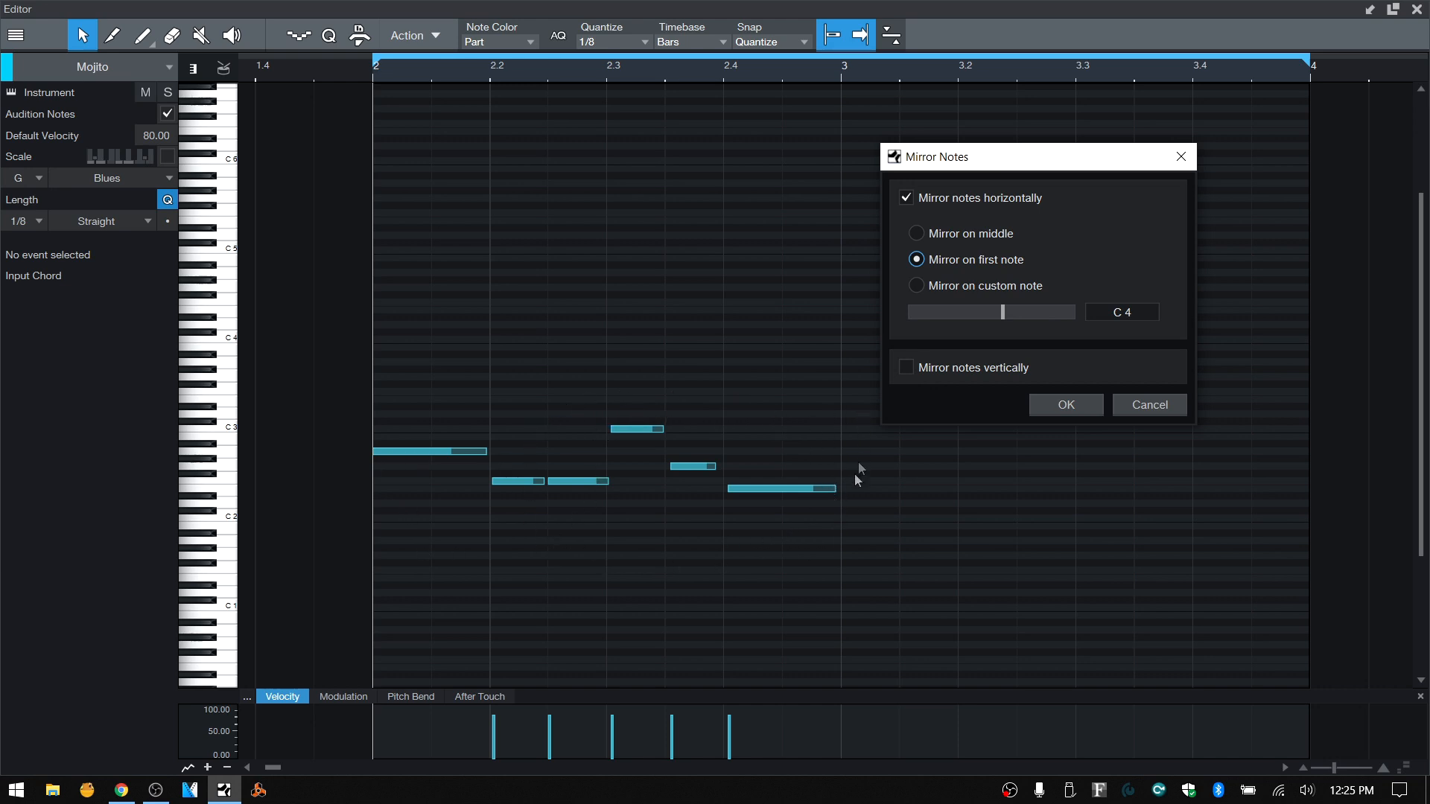
click(1065, 409)
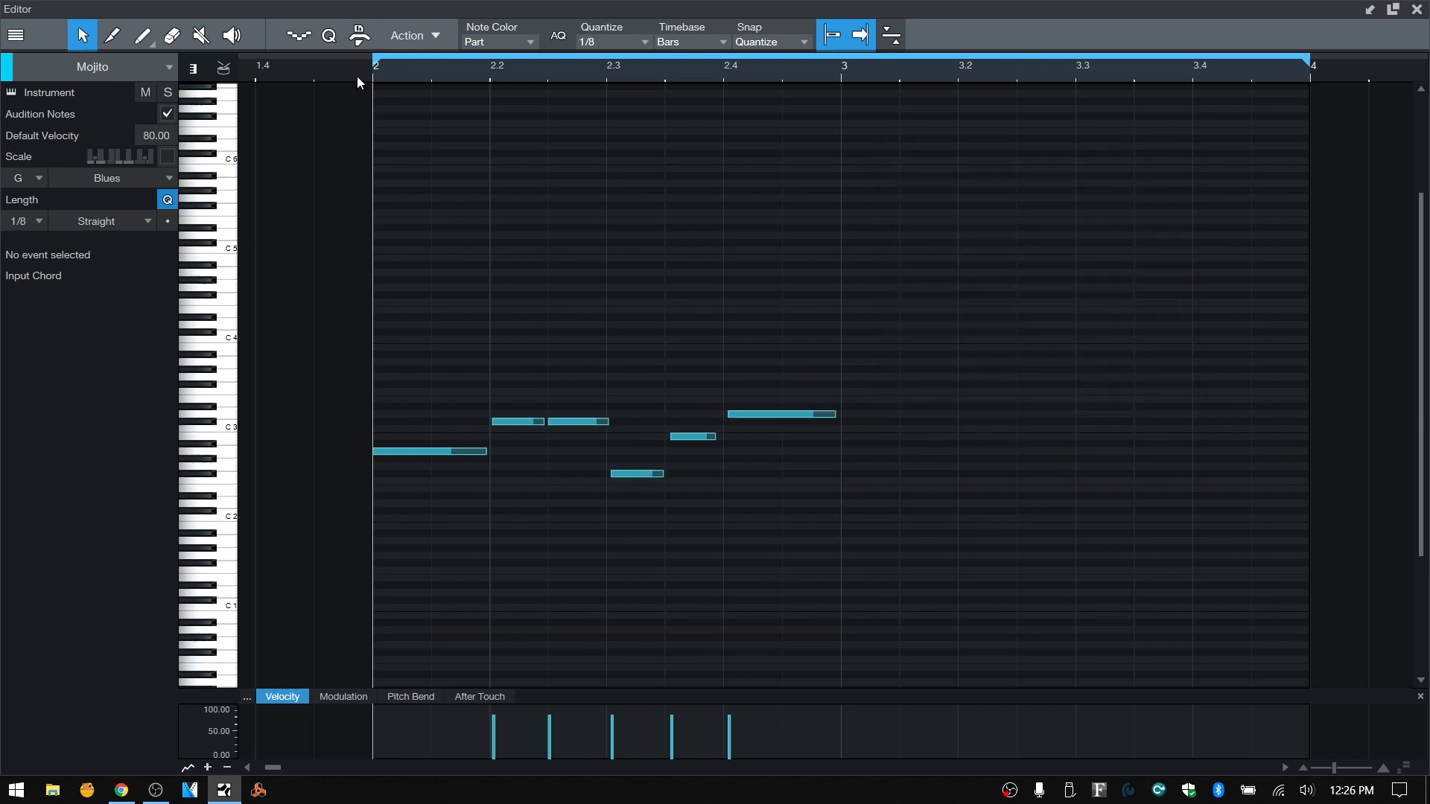
key(space)
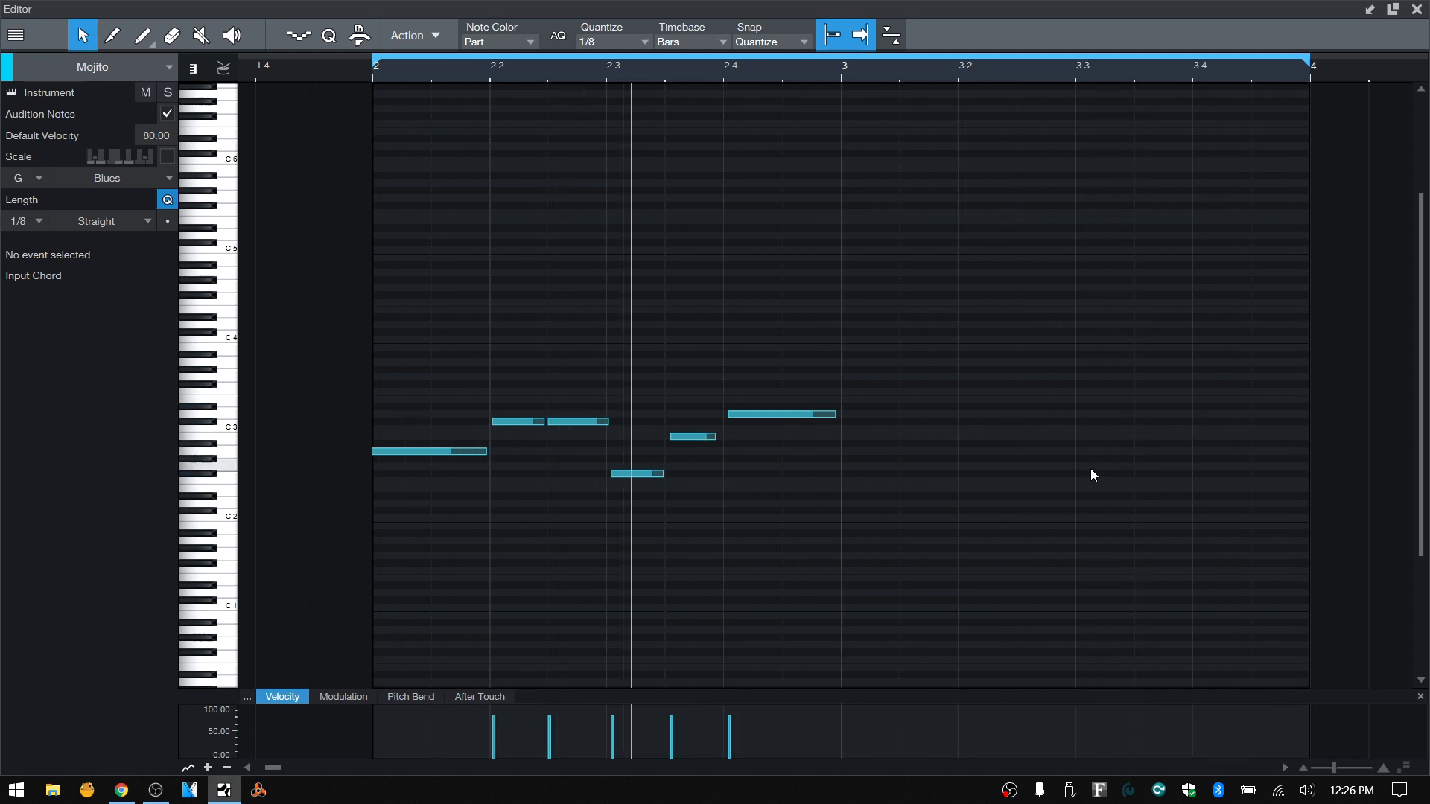
key(space)
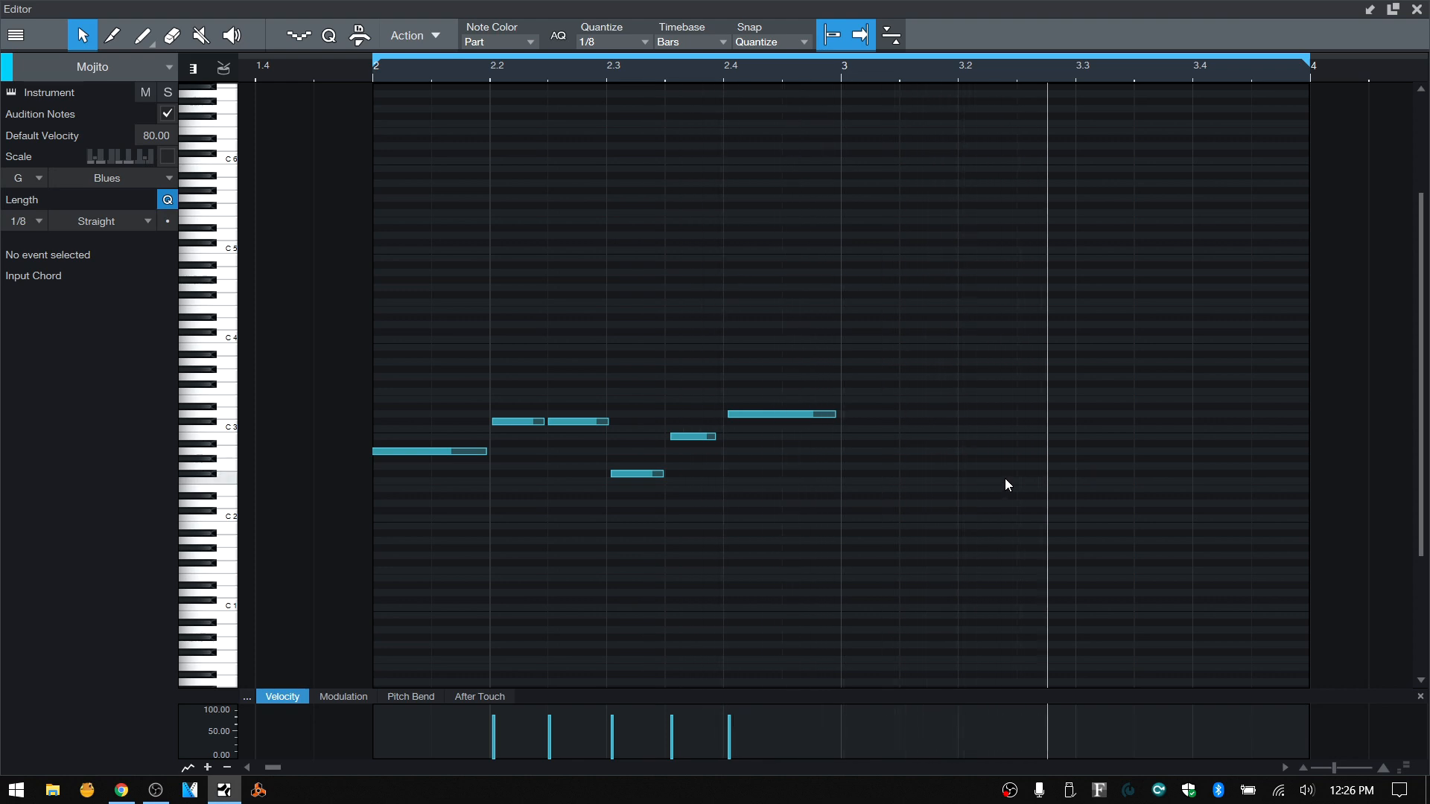
key(ctrl+z)
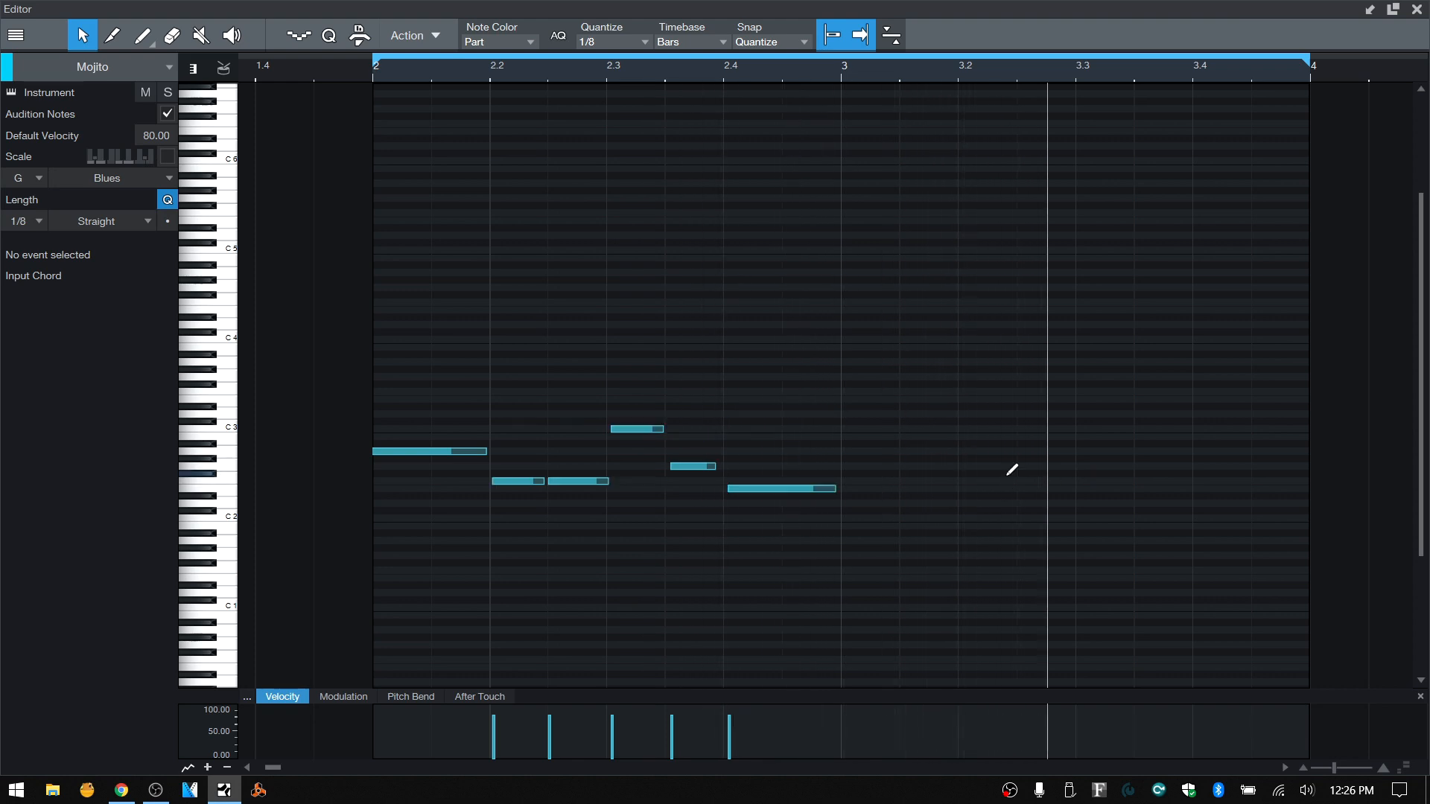
Step: Try mirroring the notes both horizontally on the middle and vertically, play the result from bar 2, and undo it
click(432, 35)
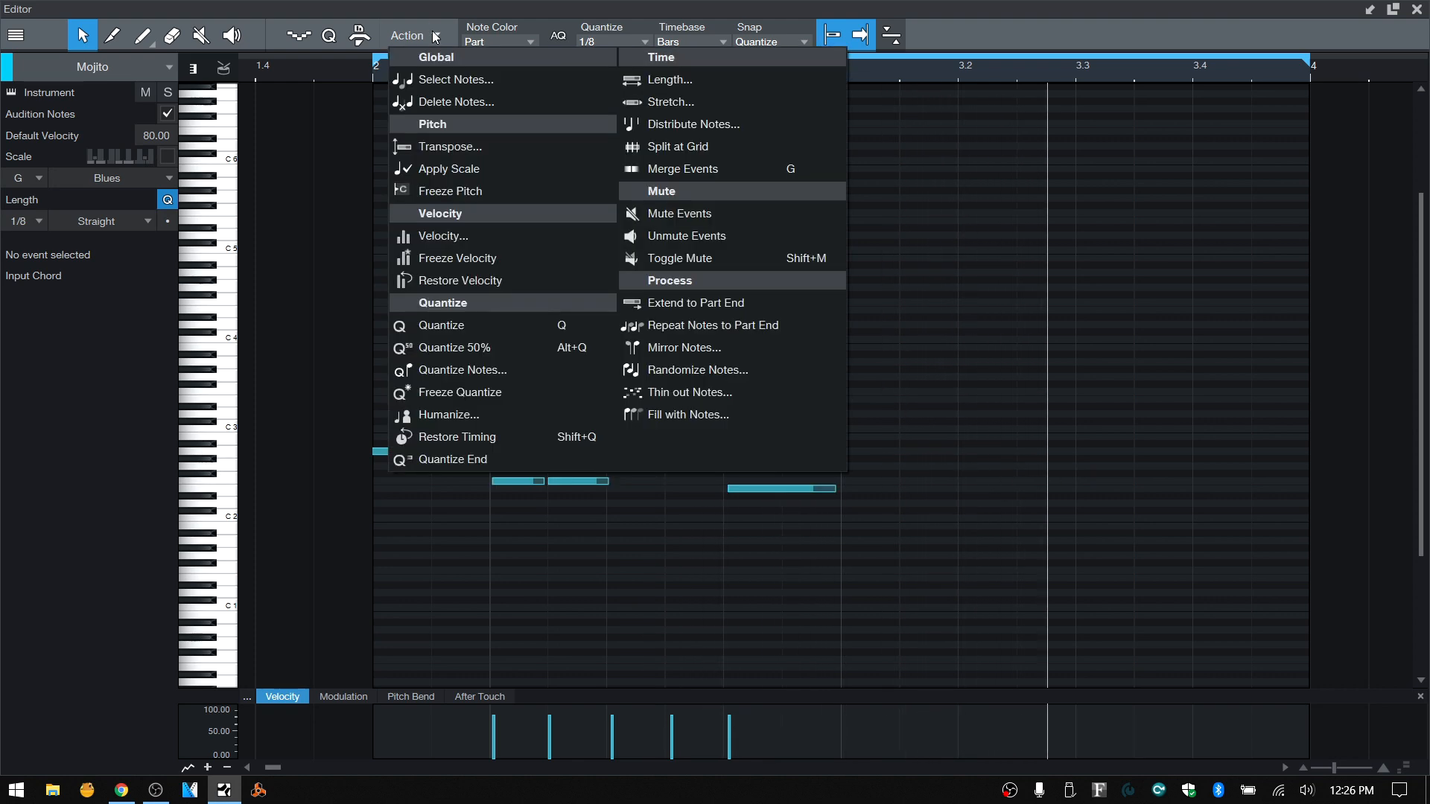
click(684, 347)
drag(692, 290, 1041, 259)
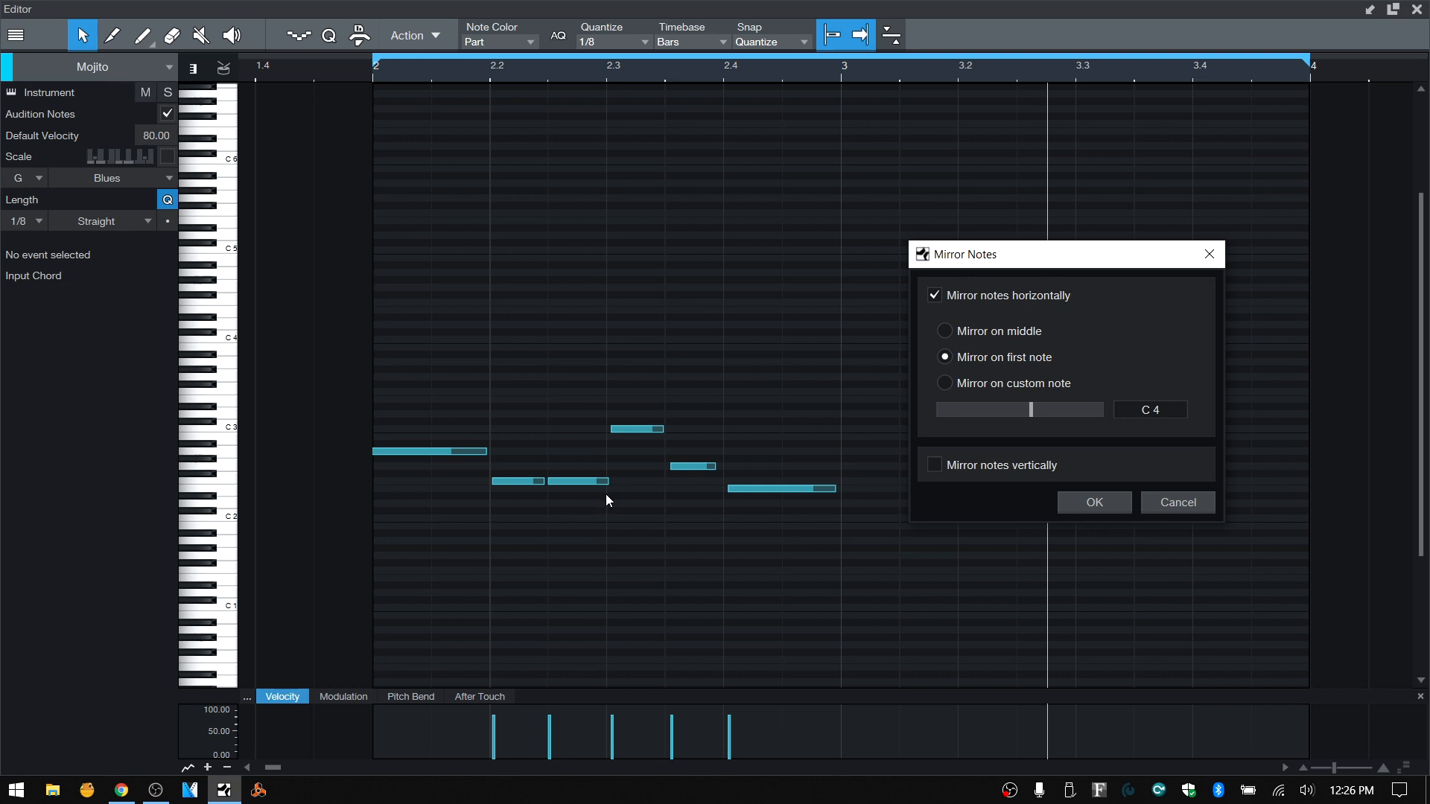
click(934, 465)
click(946, 332)
click(1095, 504)
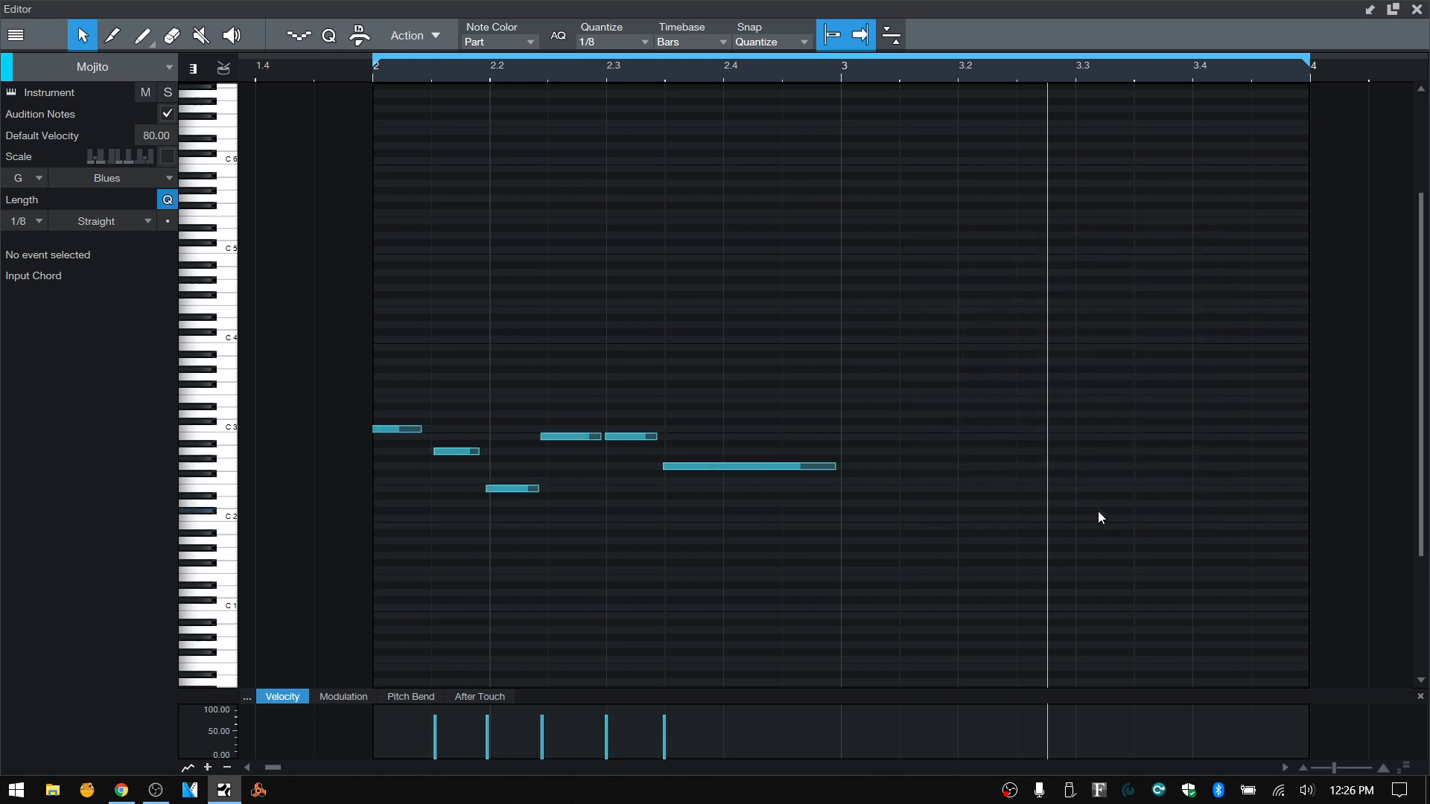
click(362, 78)
key(space)
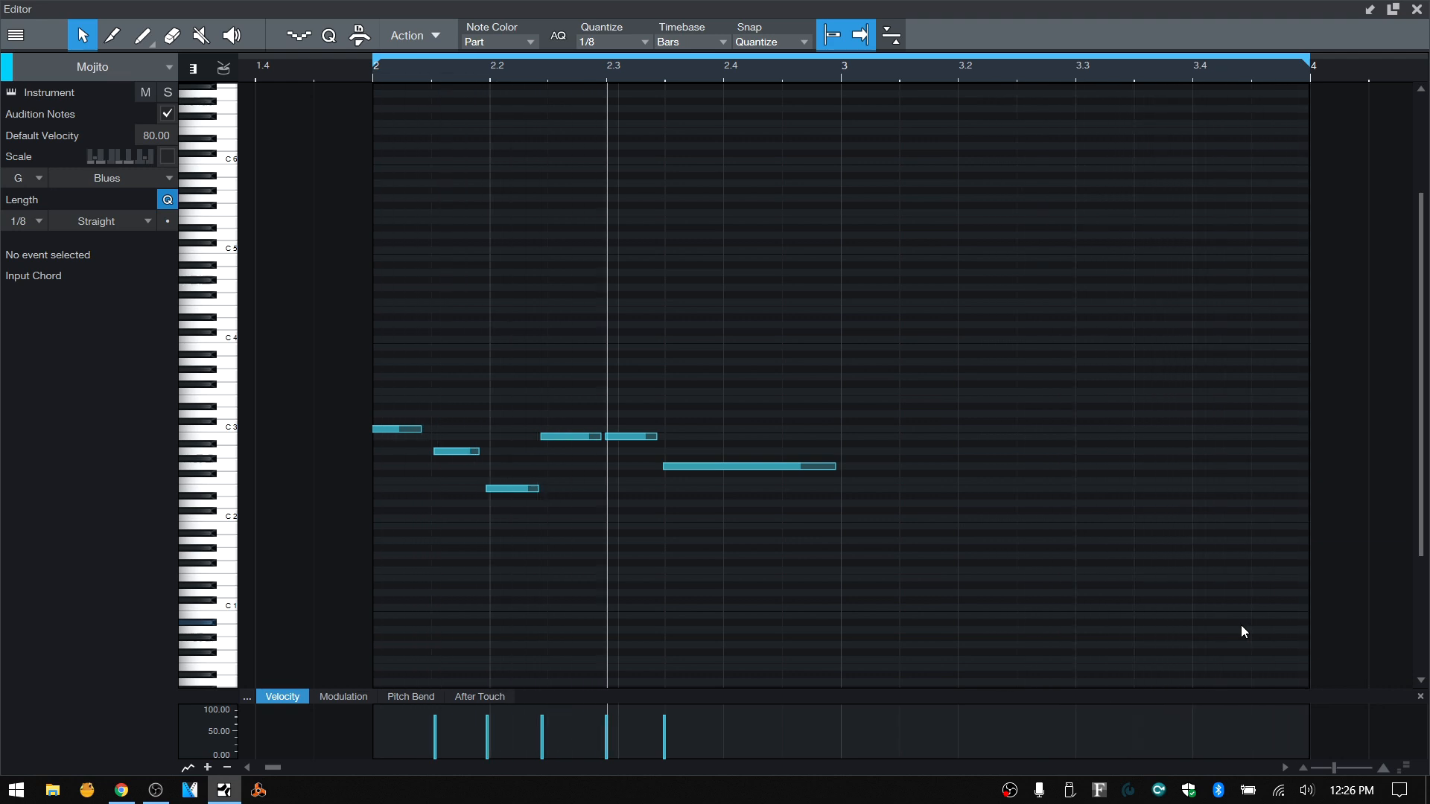
key(space)
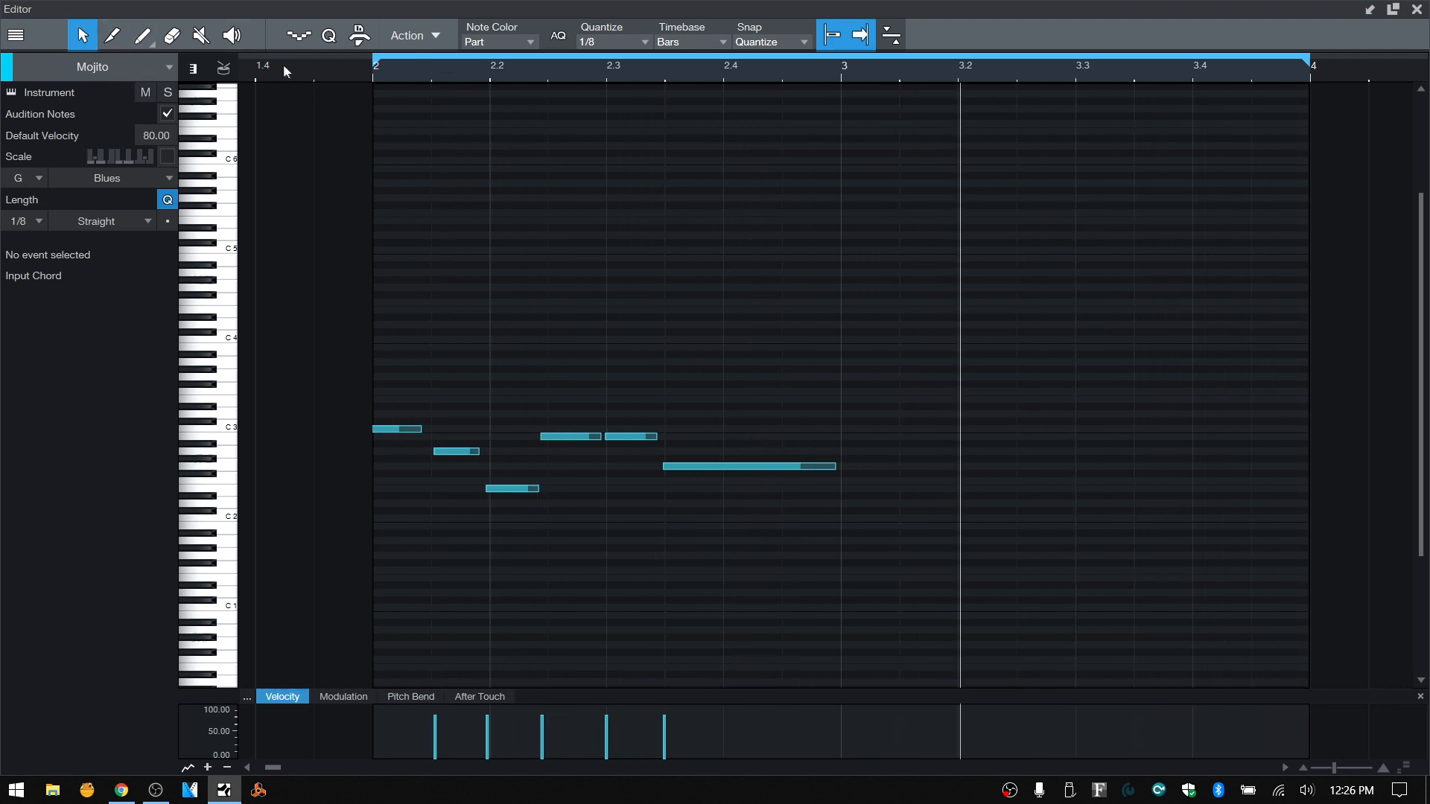
click(358, 71)
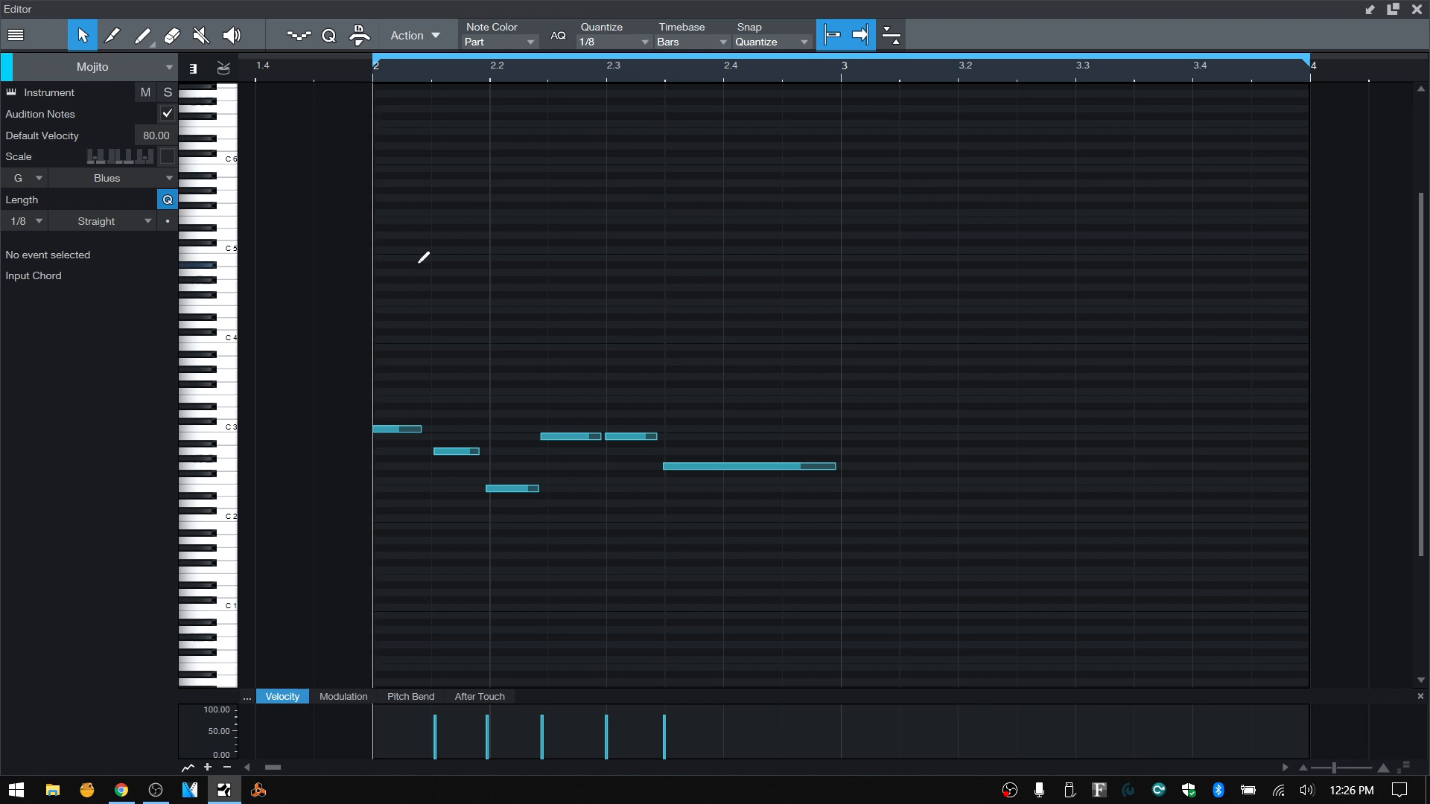
key(ctrl+z)
Step: Mirror the notes horizontally on the middle with vertical mirroring switched off, and play the result
click(417, 37)
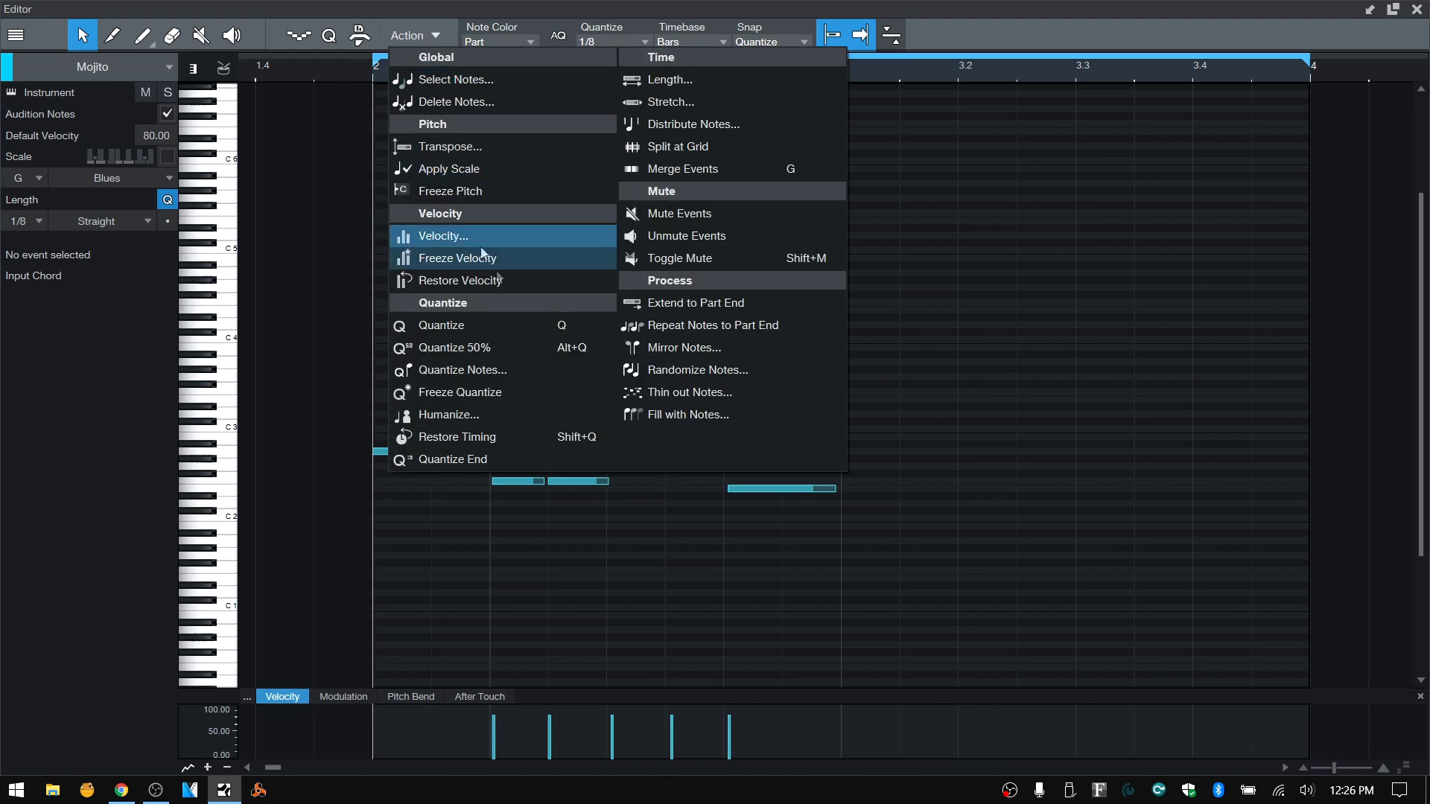
click(708, 347)
drag(693, 275, 1017, 247)
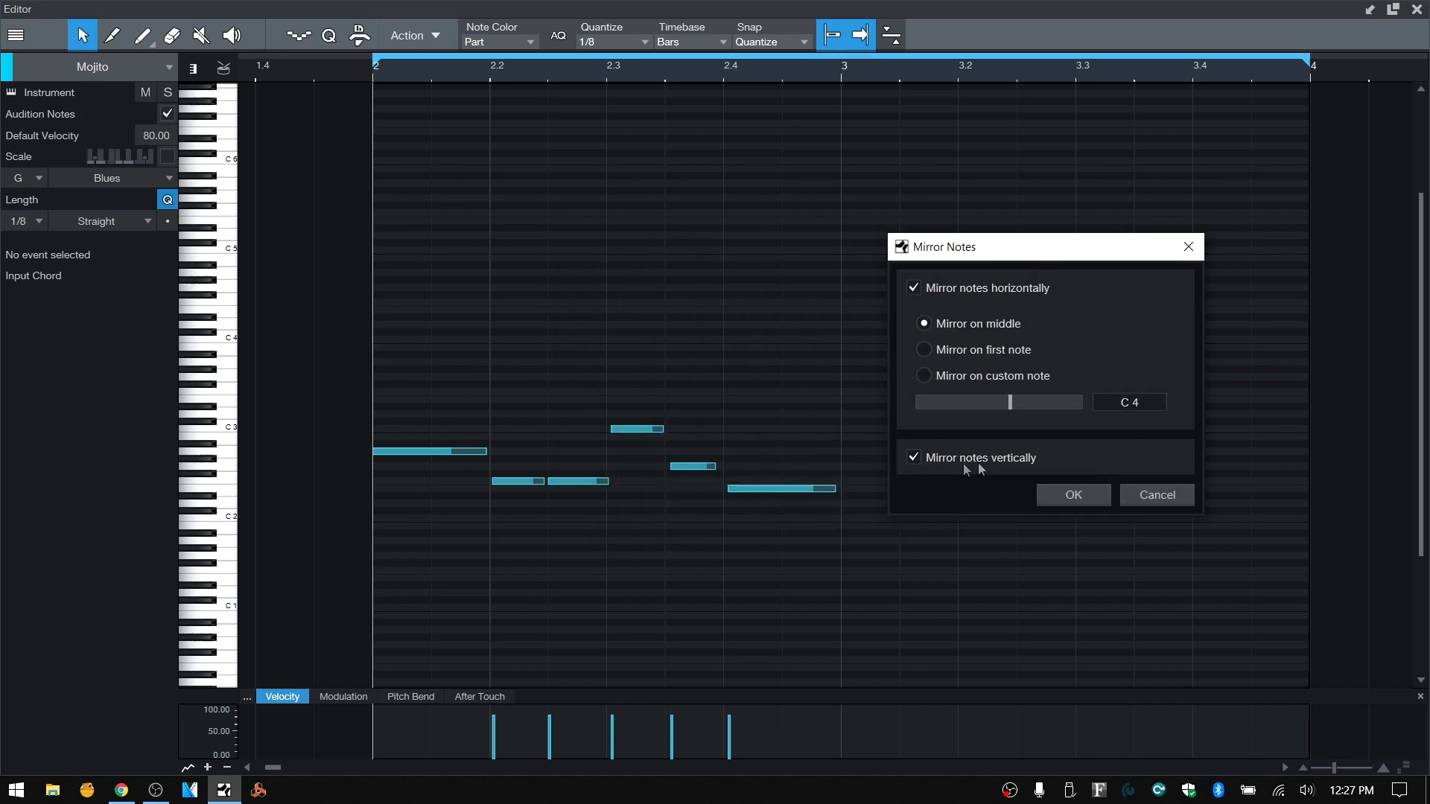
click(913, 457)
click(1074, 495)
key(space)
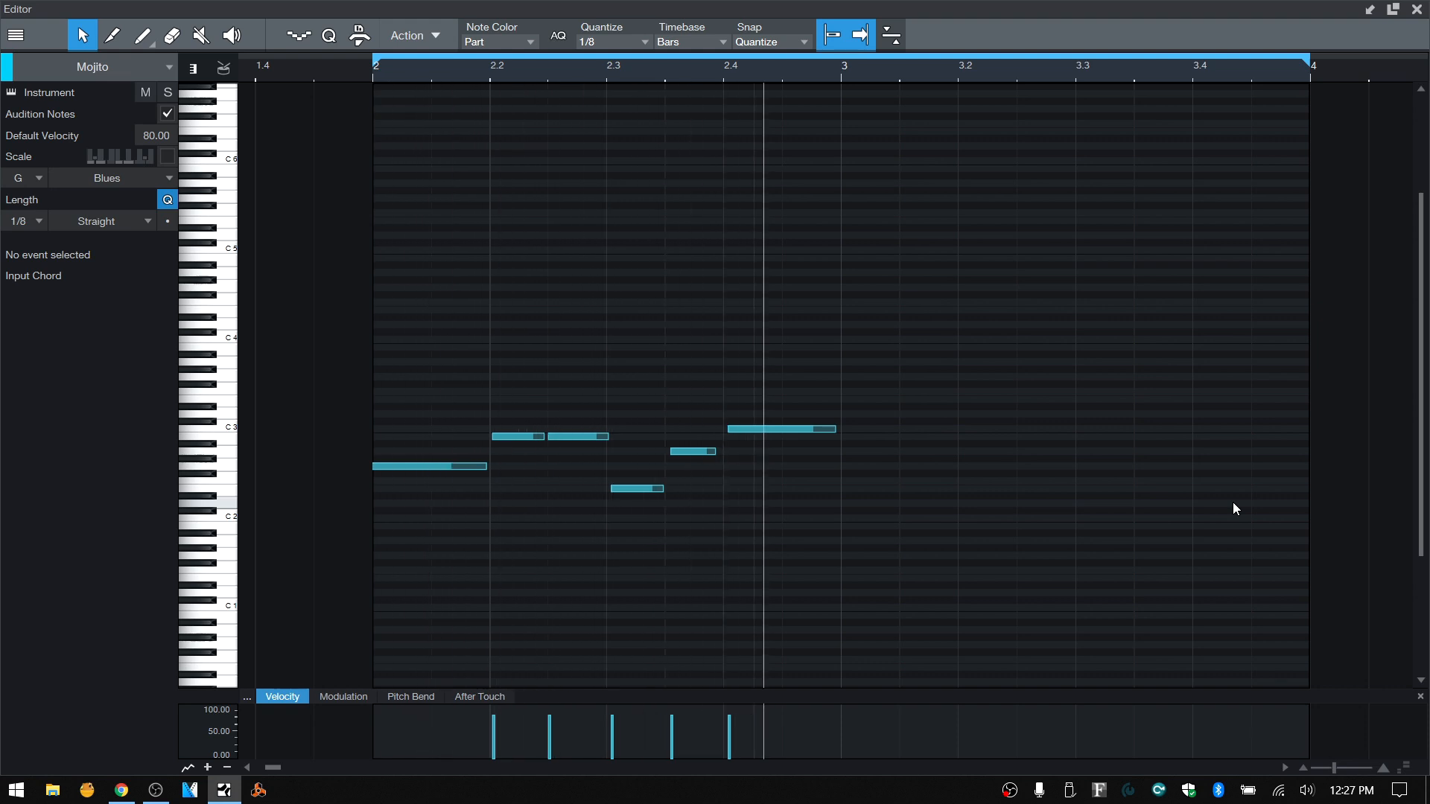
Step: Undo the horizontal mirror and play the original notes from bar 2 for comparison
key(ctrl+z)
click(368, 78)
key(space)
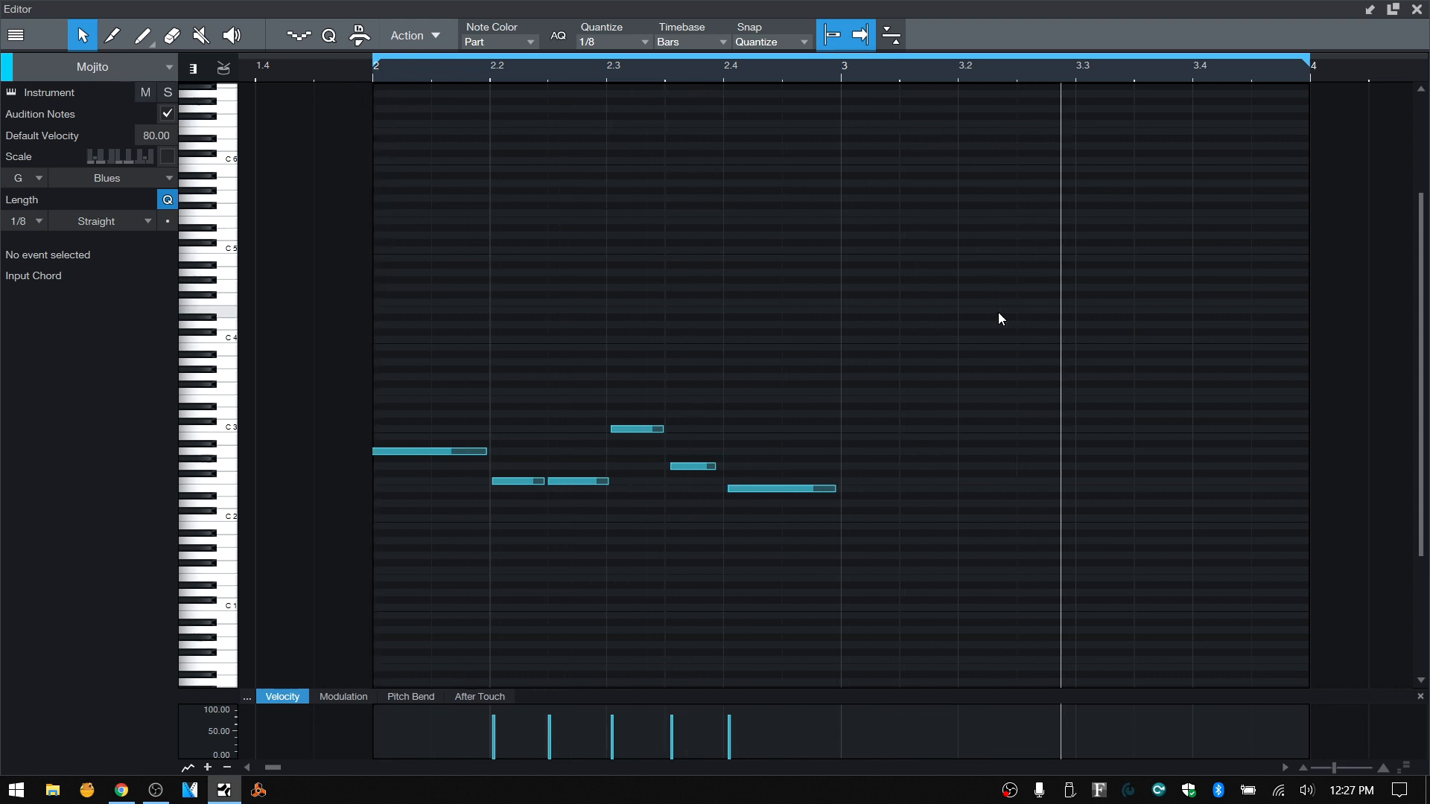
Step: Review the Mirror on custom note option and its note slider in Mirror Notes without applying it
click(435, 33)
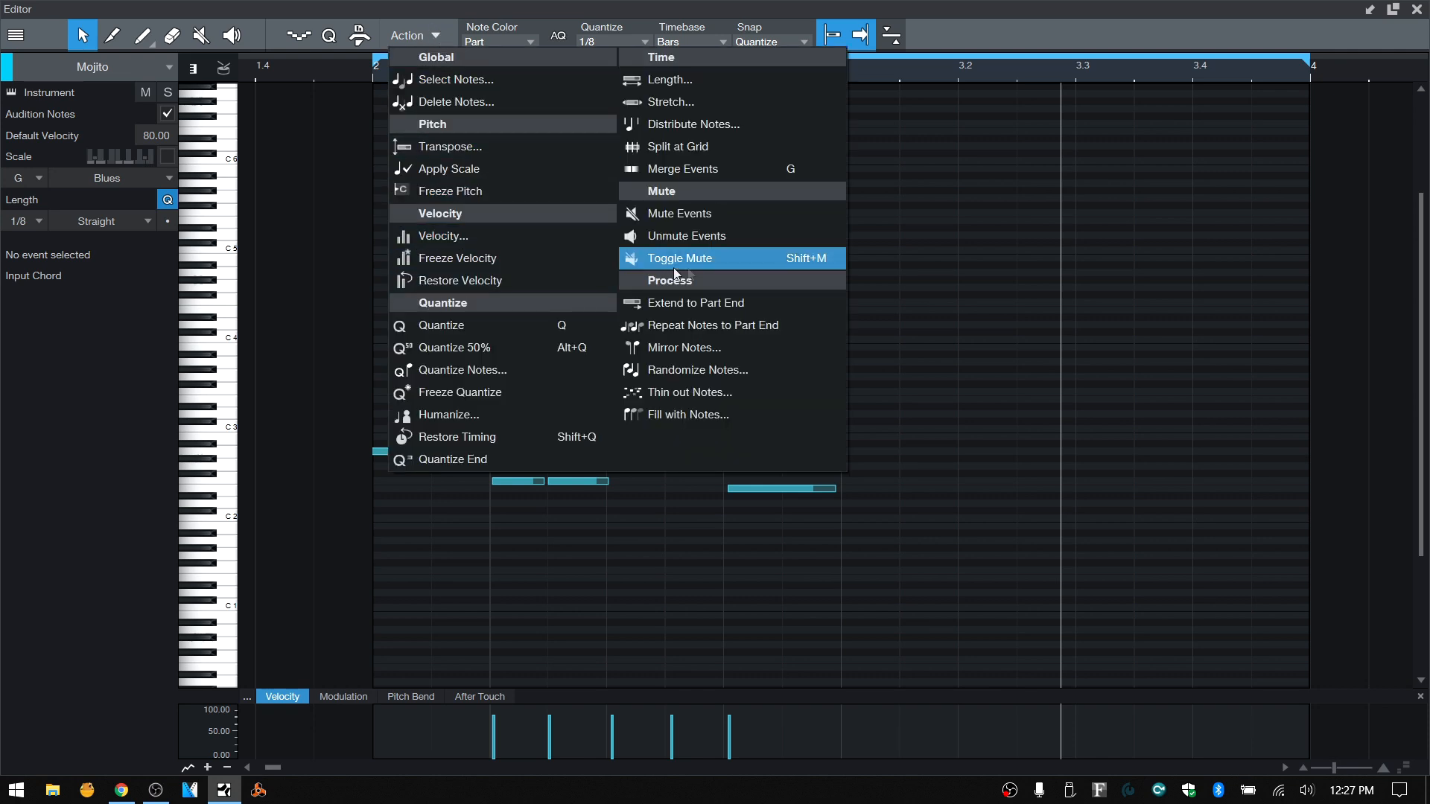
click(705, 346)
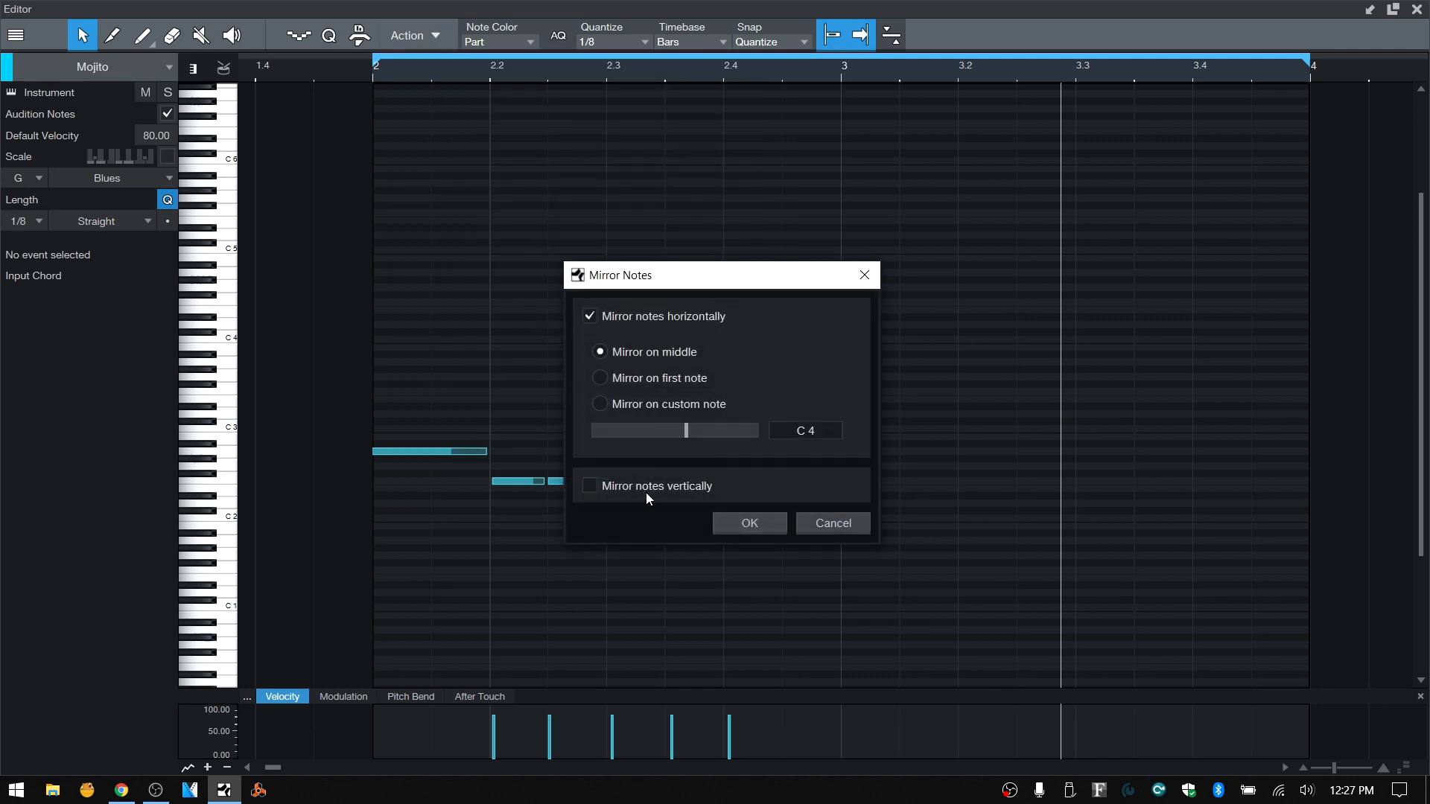
click(599, 403)
drag(687, 432, 677, 431)
click(824, 521)
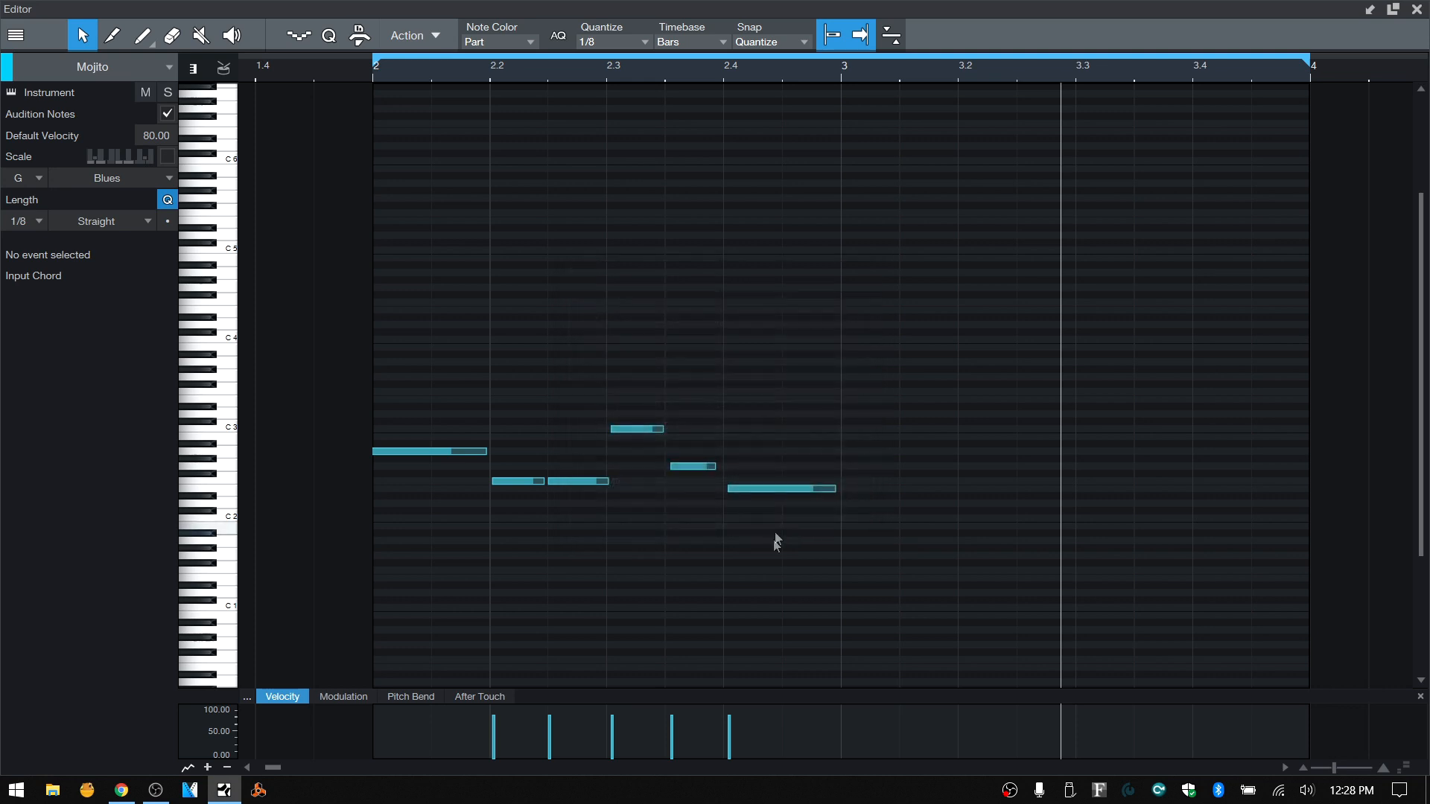
click(435, 33)
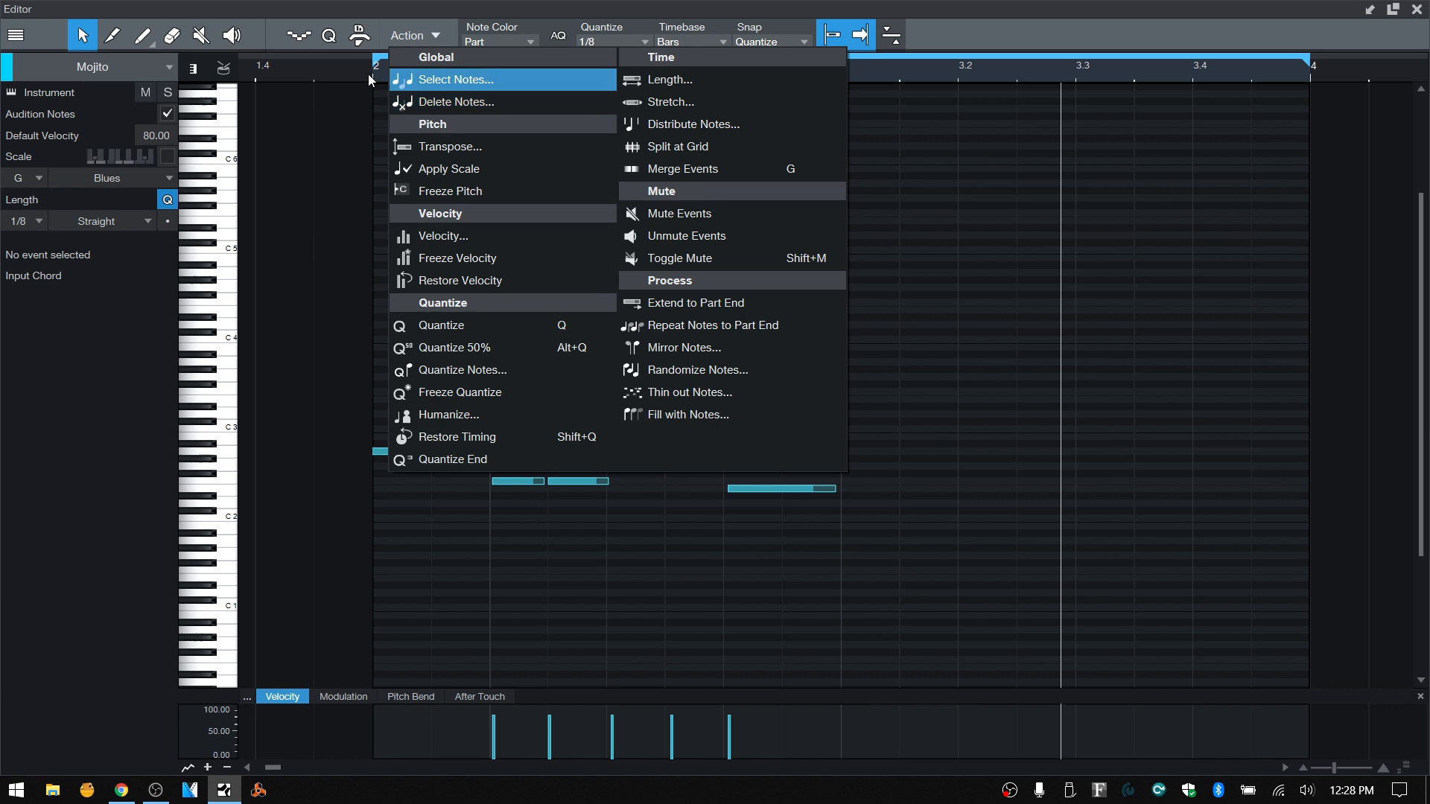
click(304, 269)
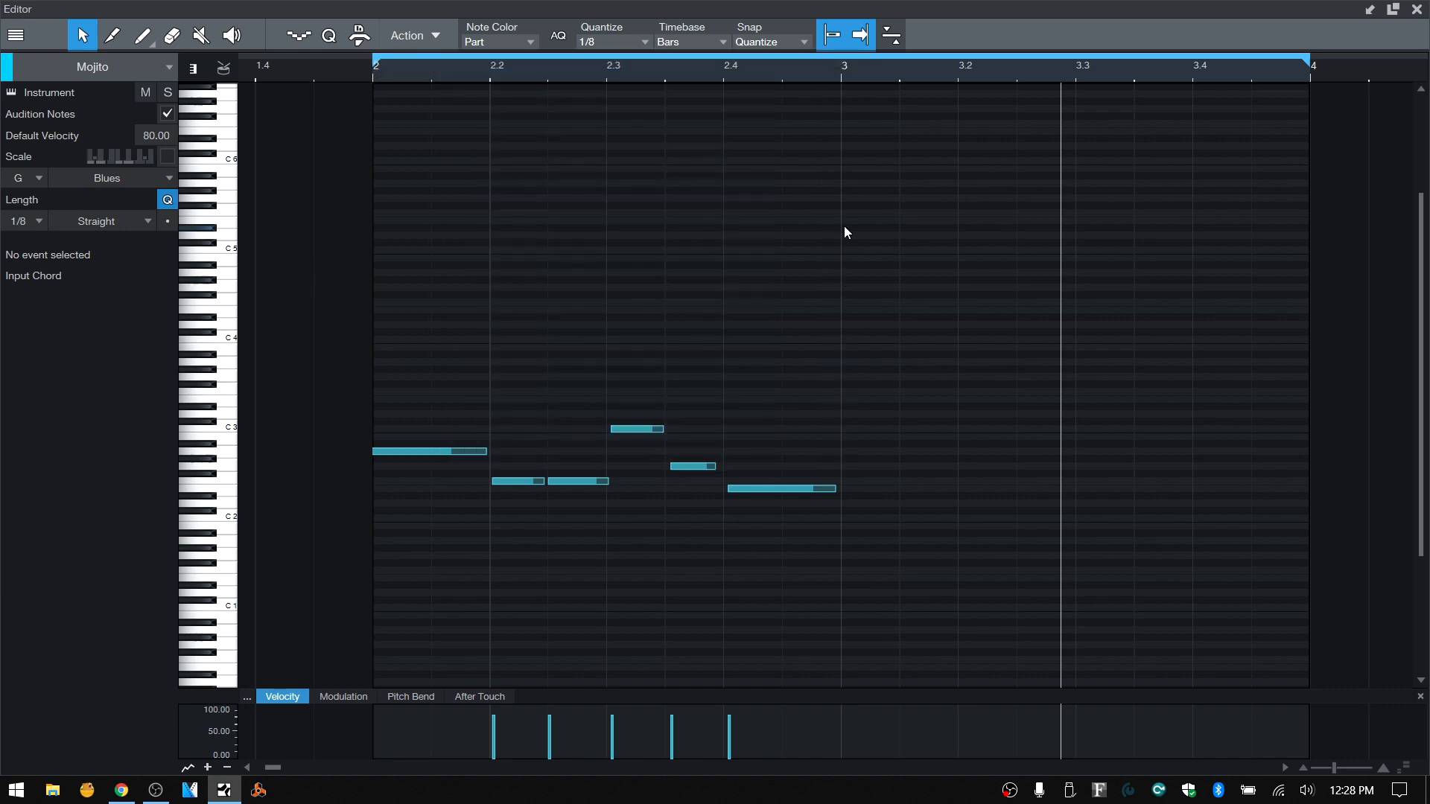